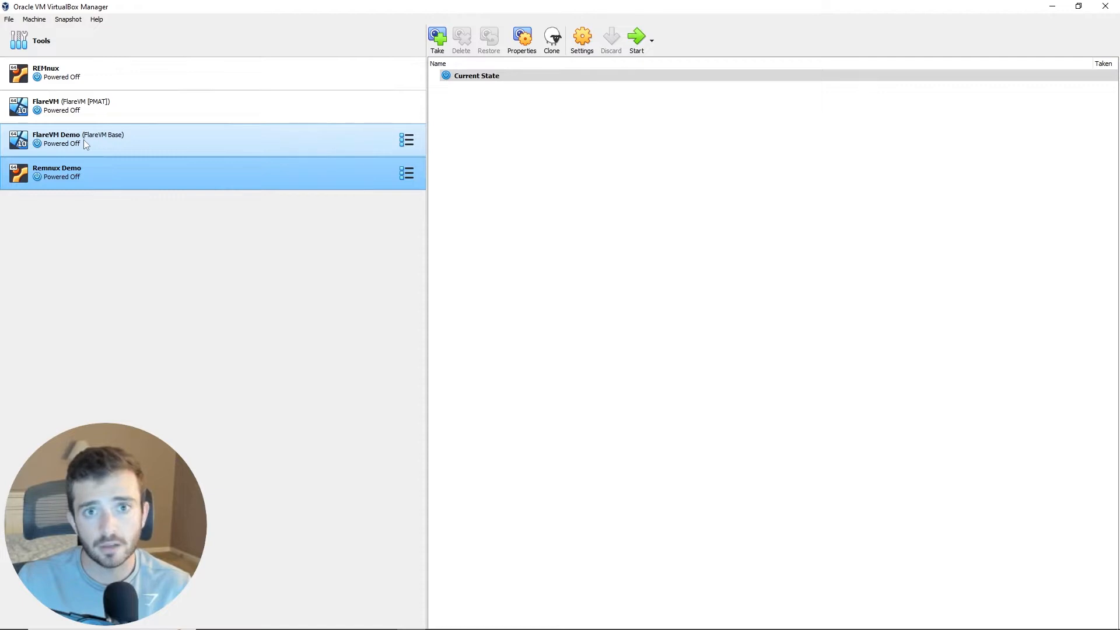
Step: Select FlareVM Demo in the VirtualBox Manager list and boot it
left_click(84, 140)
left_click(636, 38)
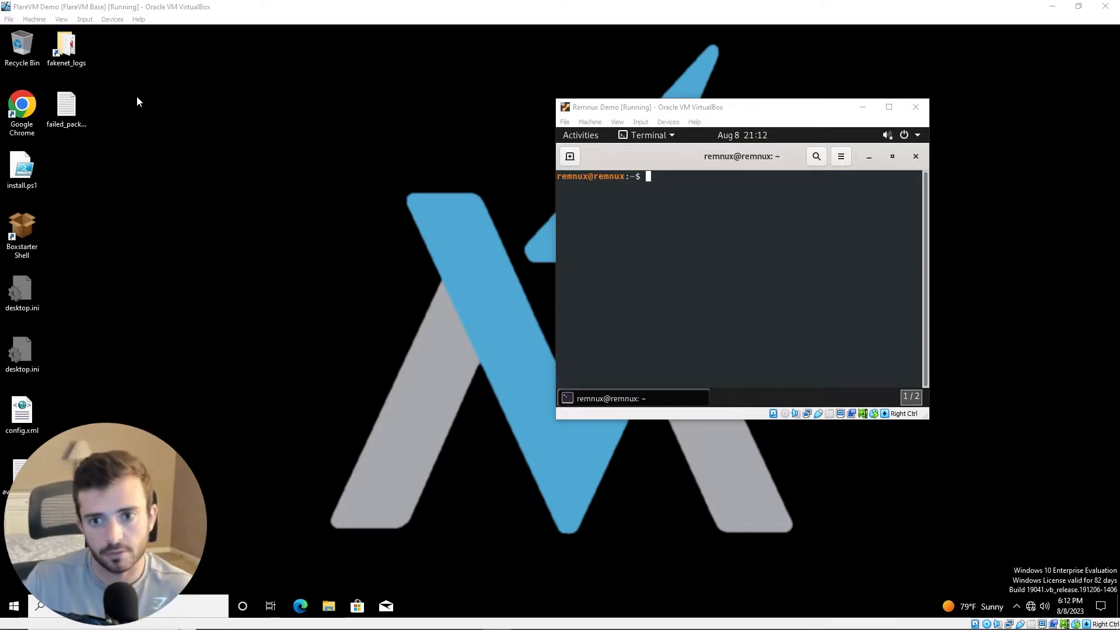
Step: Set FlareVM Demo's adapter 1 to Bridged Adapter and check the guest shows Network 2 connected
left_click(34, 20)
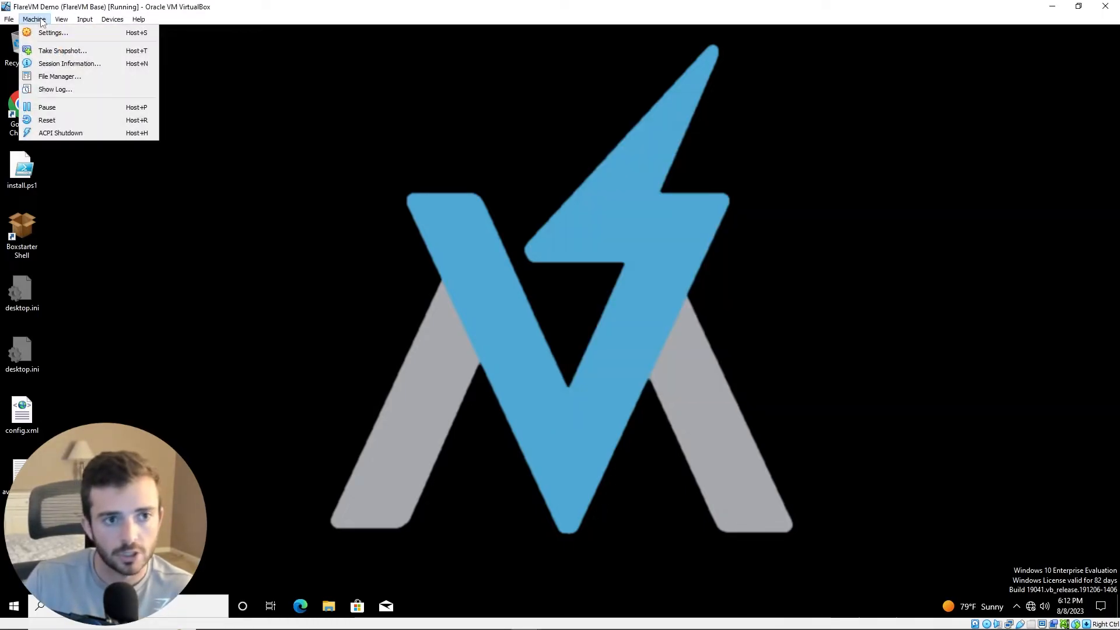
left_click(50, 30)
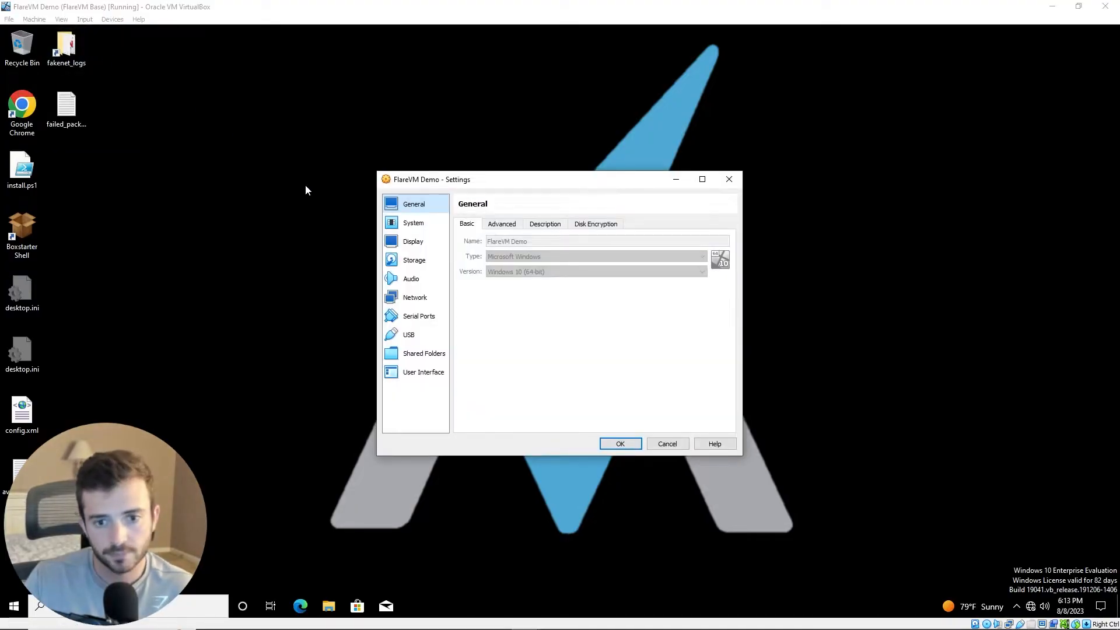
left_click(409, 298)
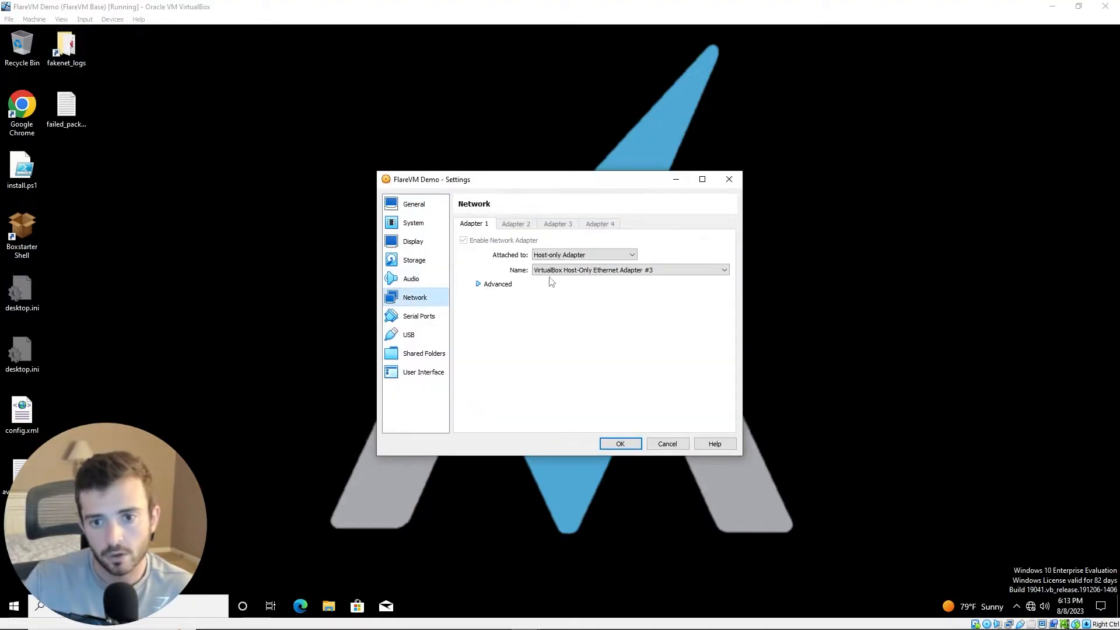
left_click(574, 257)
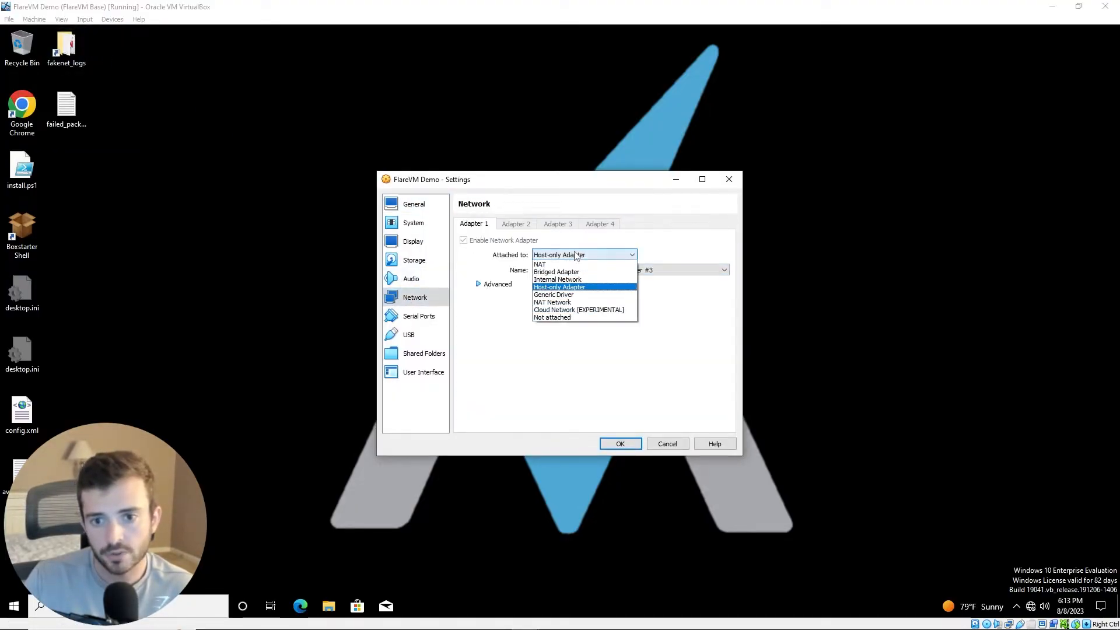
left_click(552, 272)
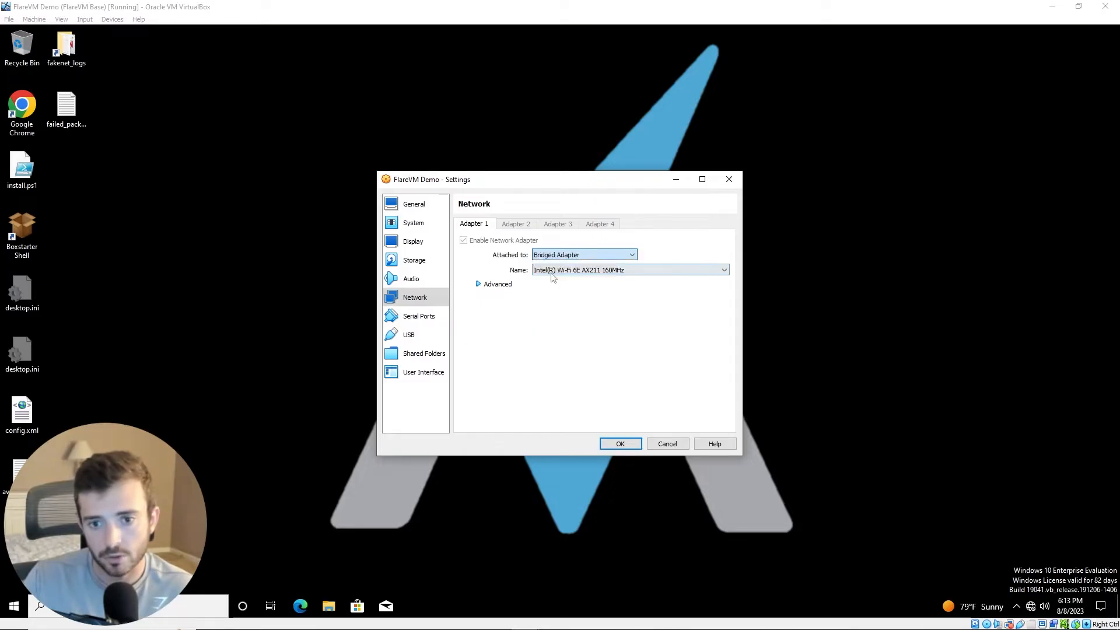
left_click(620, 444)
left_click(1031, 607)
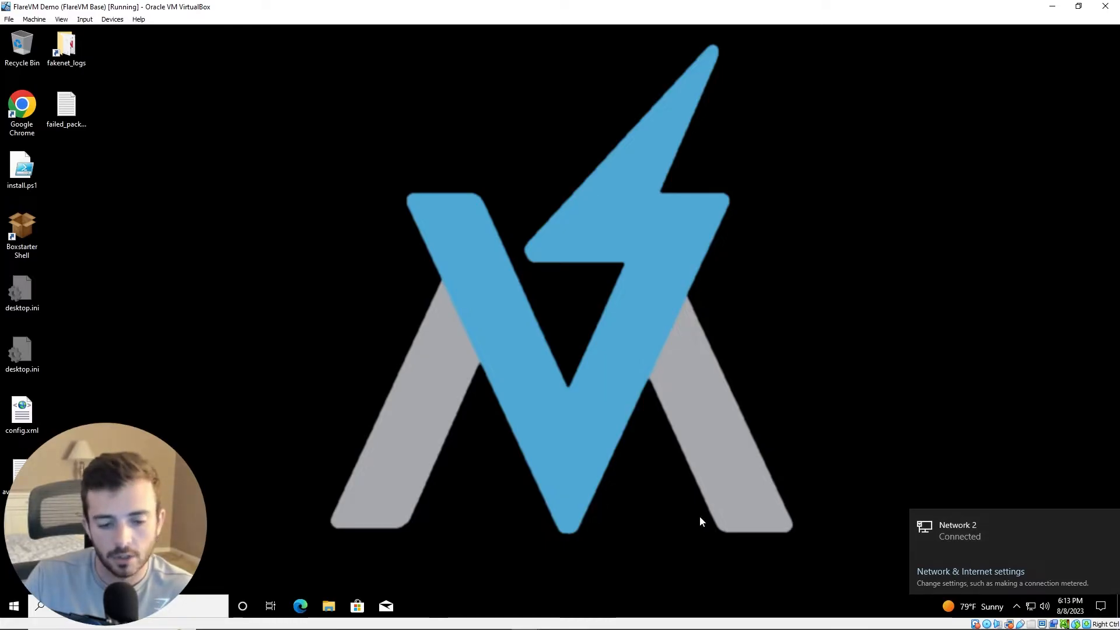
Step: Launch Edge in the guest, then verify Shared Clipboard and Drag'n'Drop are both Bidirectional
left_click(300, 607)
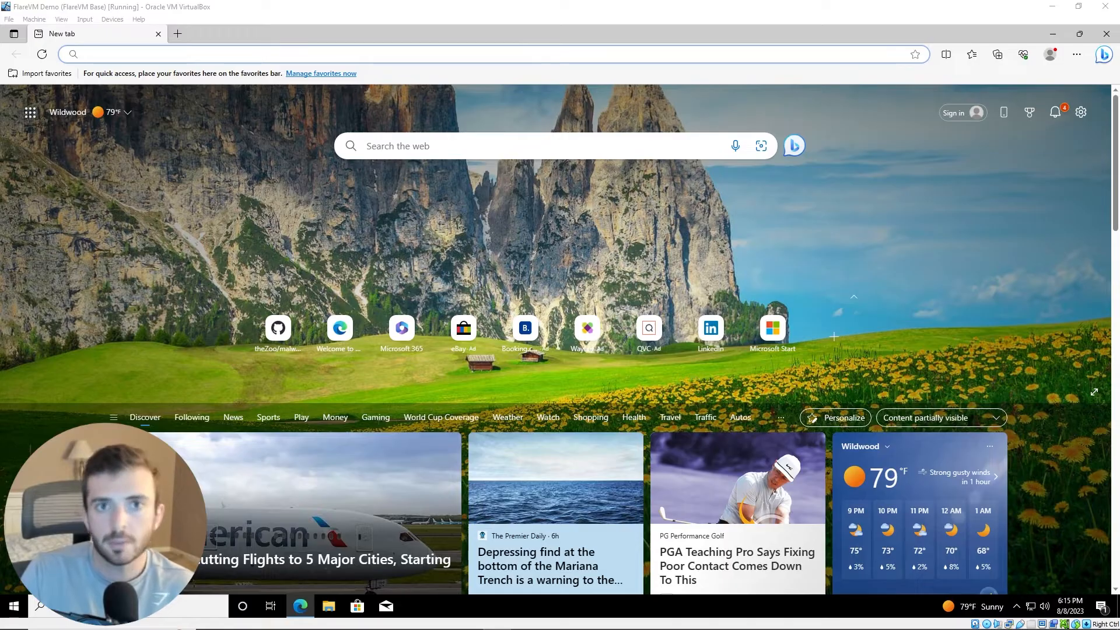
left_click(34, 21)
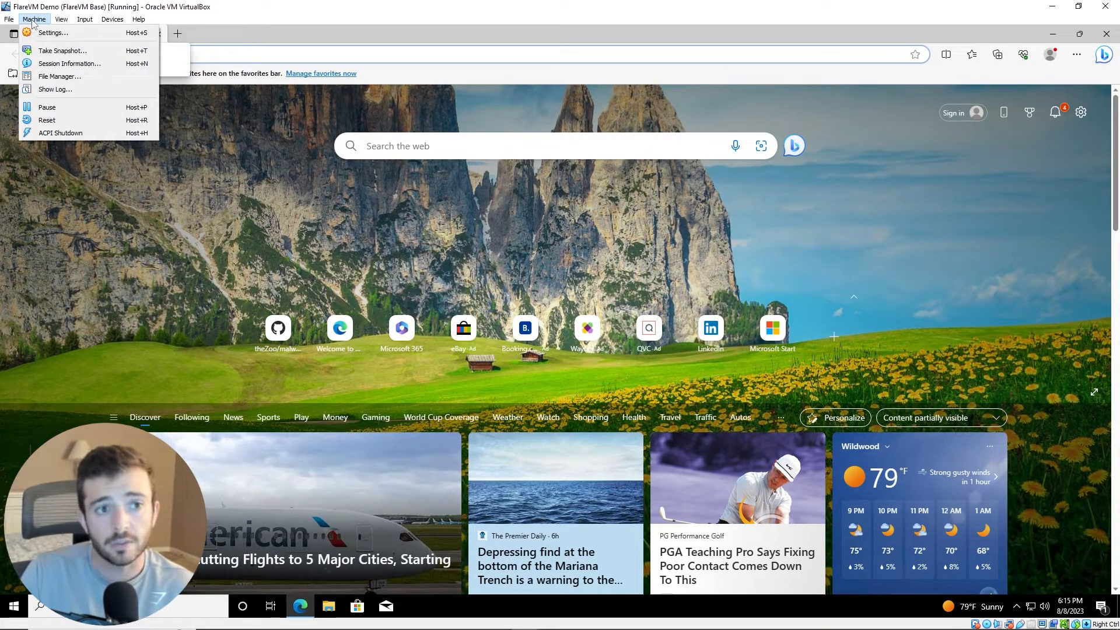
left_click(53, 32)
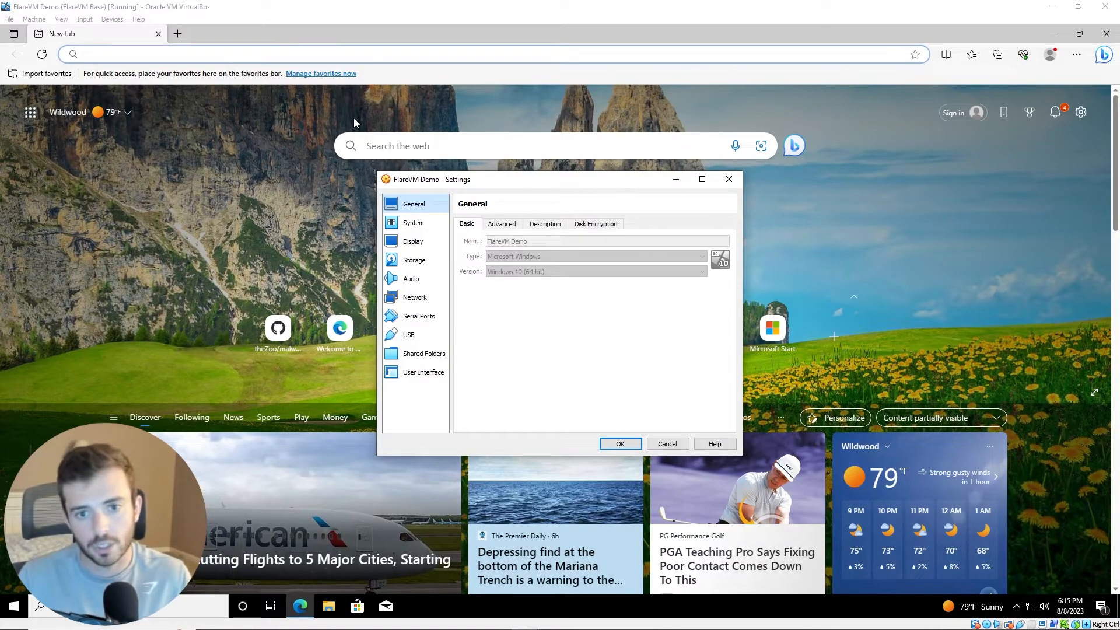
left_click(497, 227)
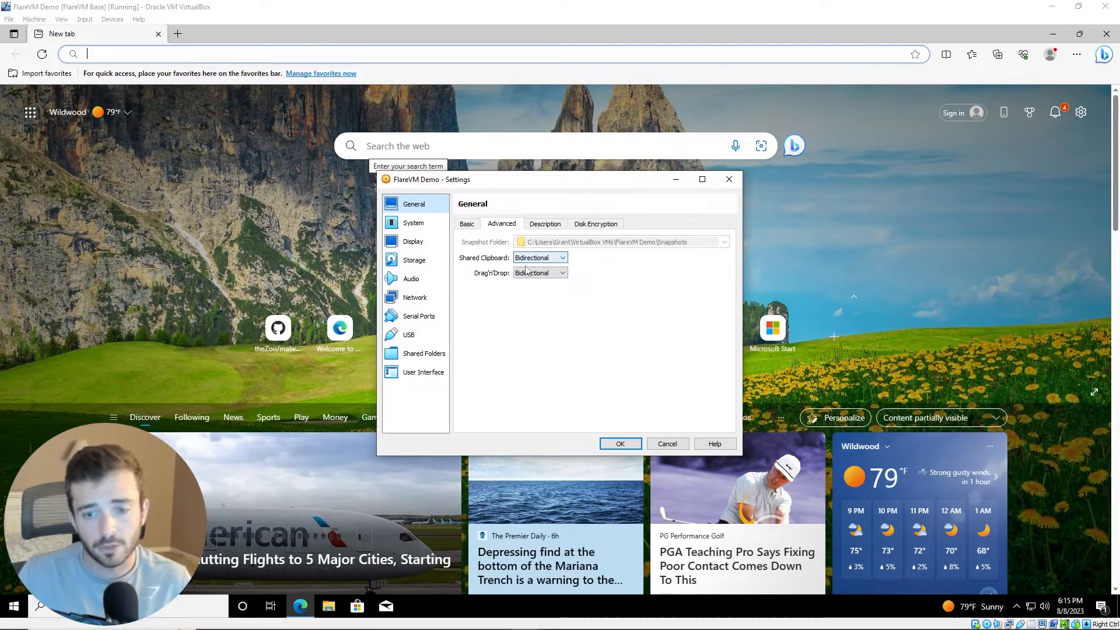
left_click(627, 445)
Step: Load the pasted theZoo Zeus link and download the raw ZeusBankingVersion_26Nov2013.zip
right_click(114, 53)
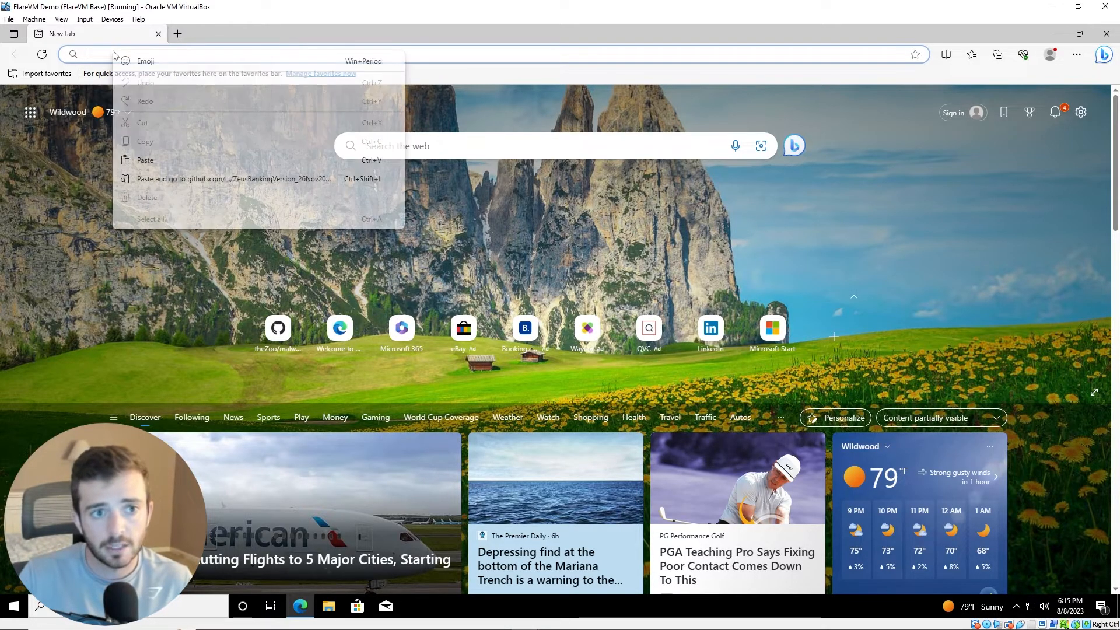
left_click(145, 159)
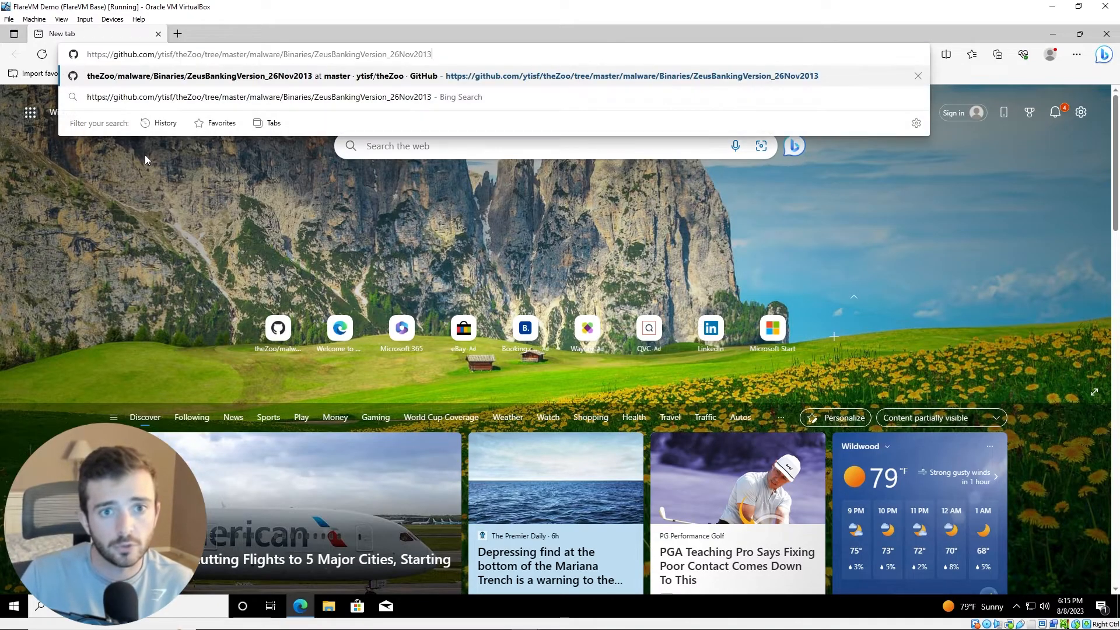
key("Return")
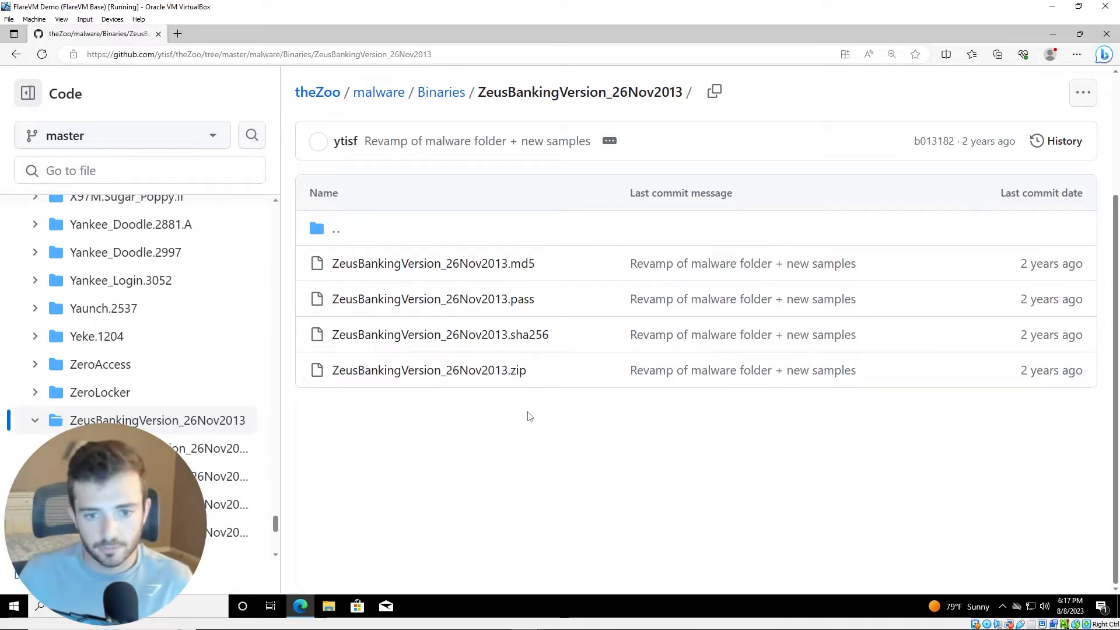
left_click(493, 377)
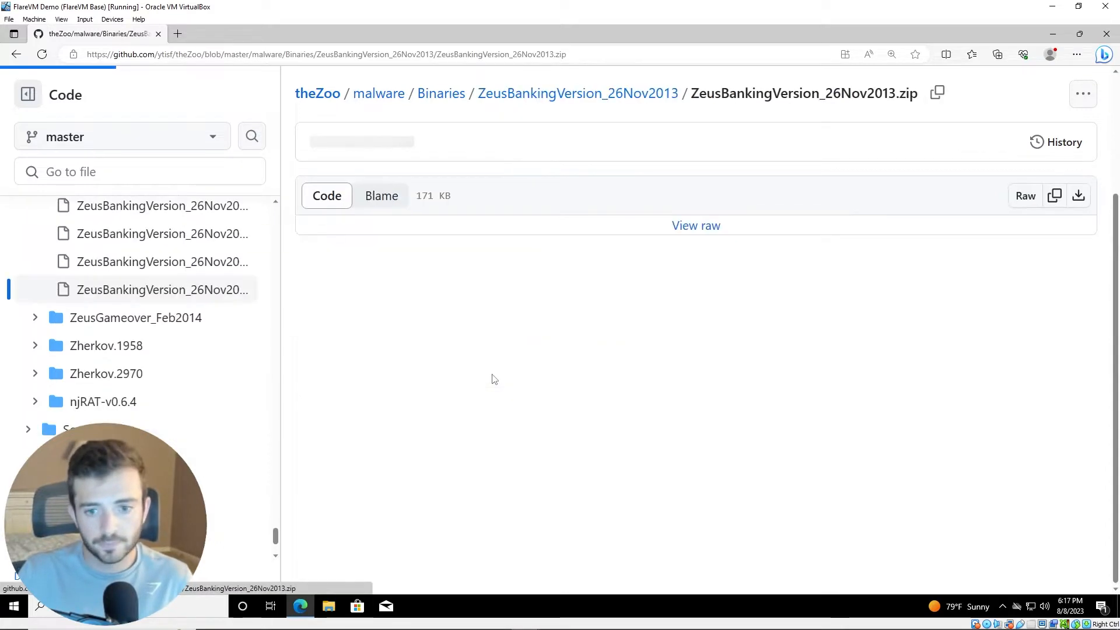
left_click(1079, 198)
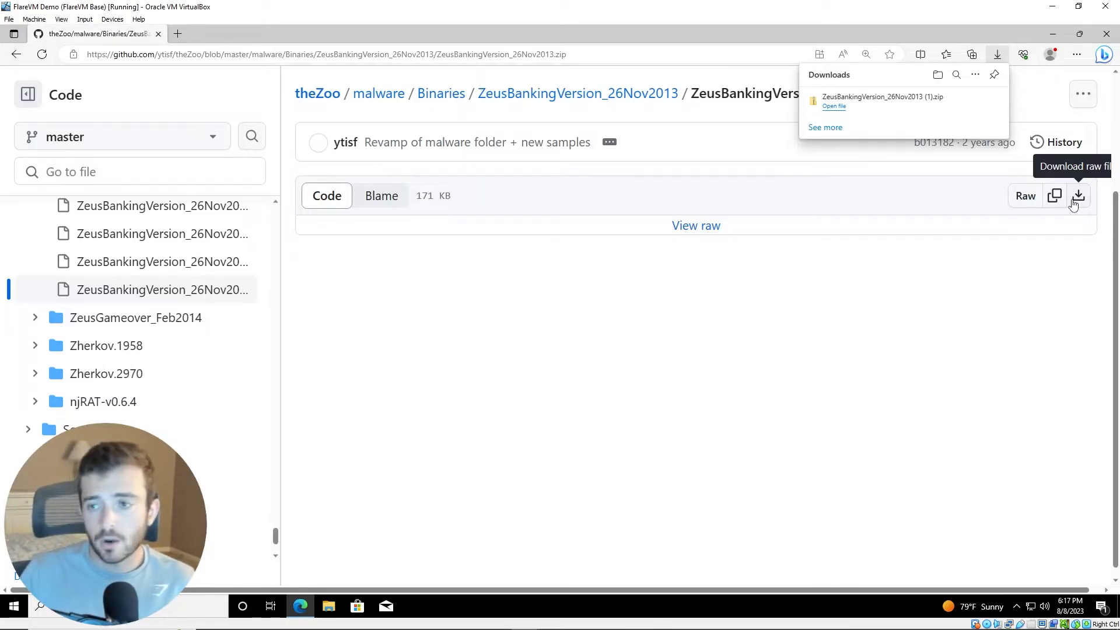
Step: Show the guest's Downloads folder with both Zeus zip copies in File Explorer
mouse_move(992, 104)
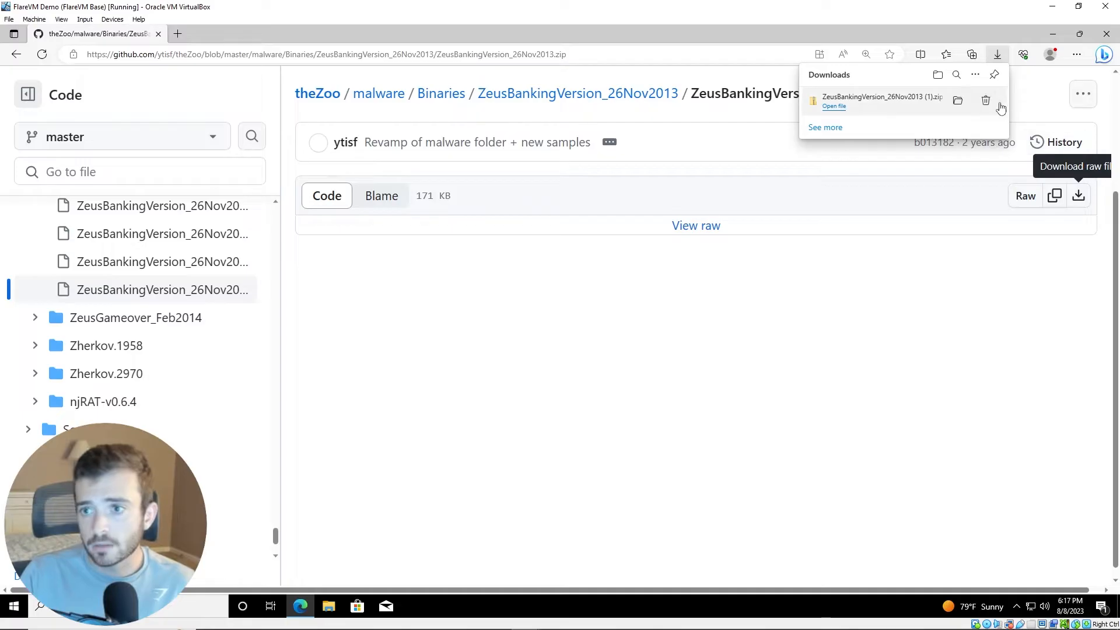
left_click(958, 102)
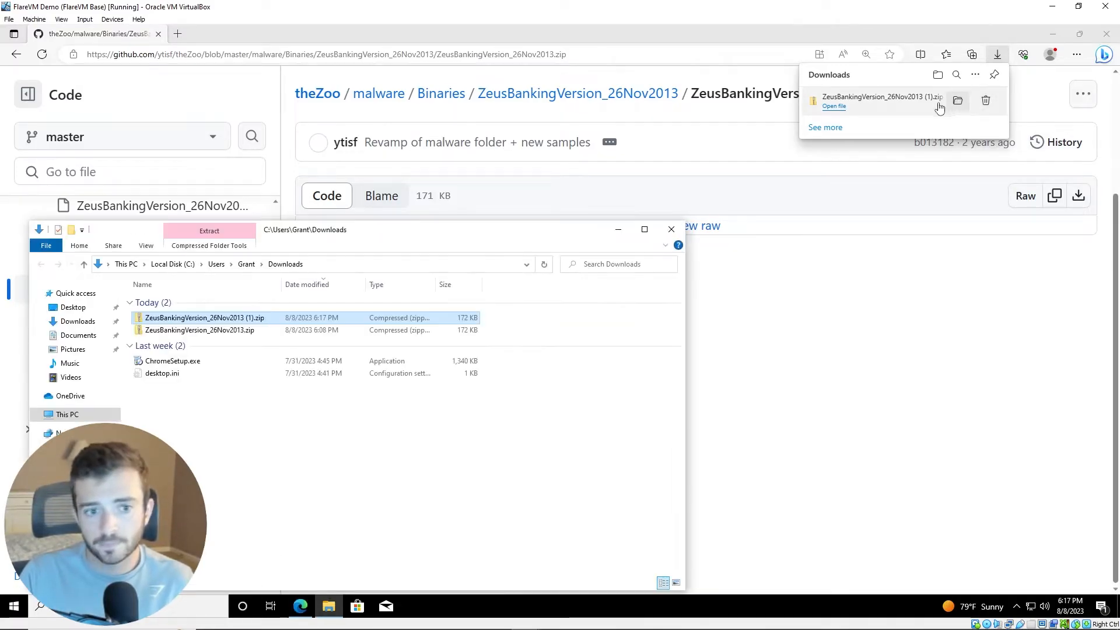
left_click_drag(357, 231, 535, 120)
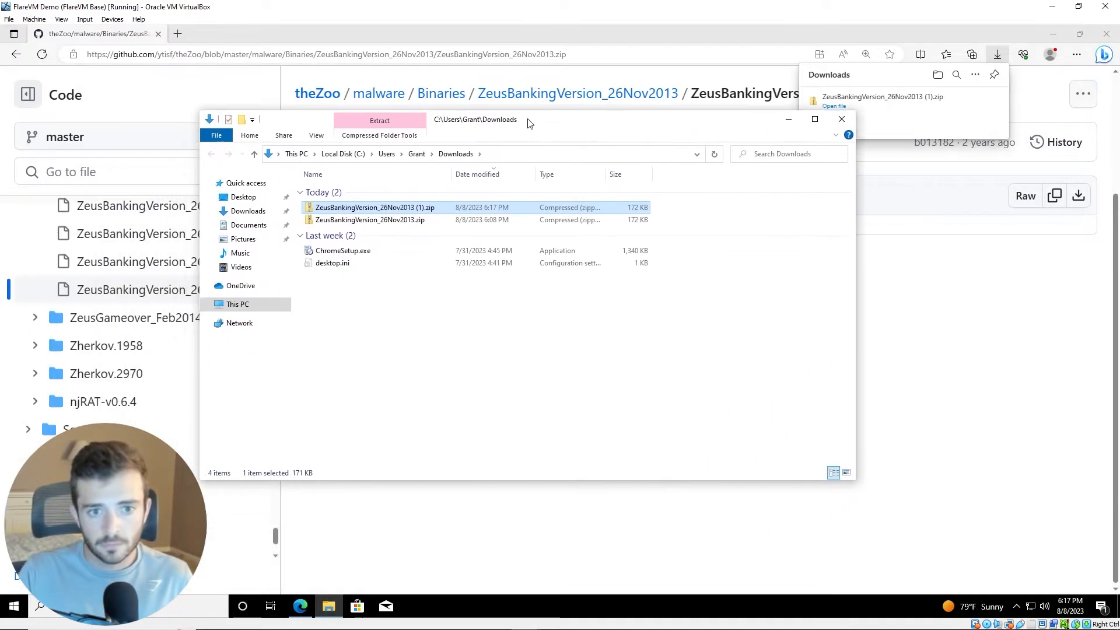
left_click(245, 211)
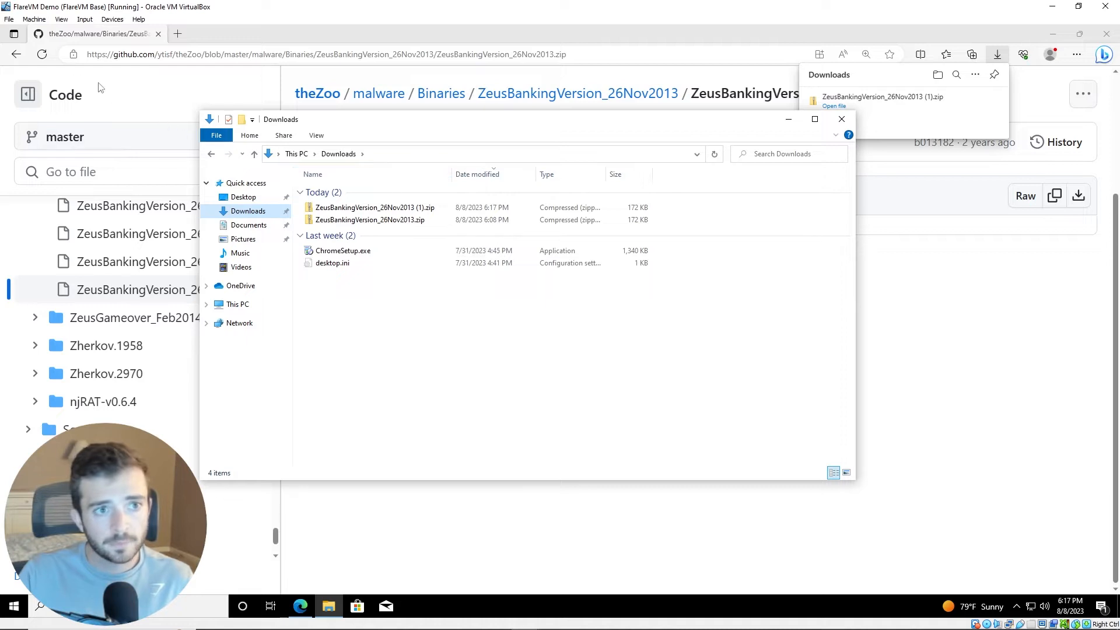
Step: Switch FlareVM Demo's network adapter back to Host-only Adapter
left_click(35, 19)
left_click(47, 32)
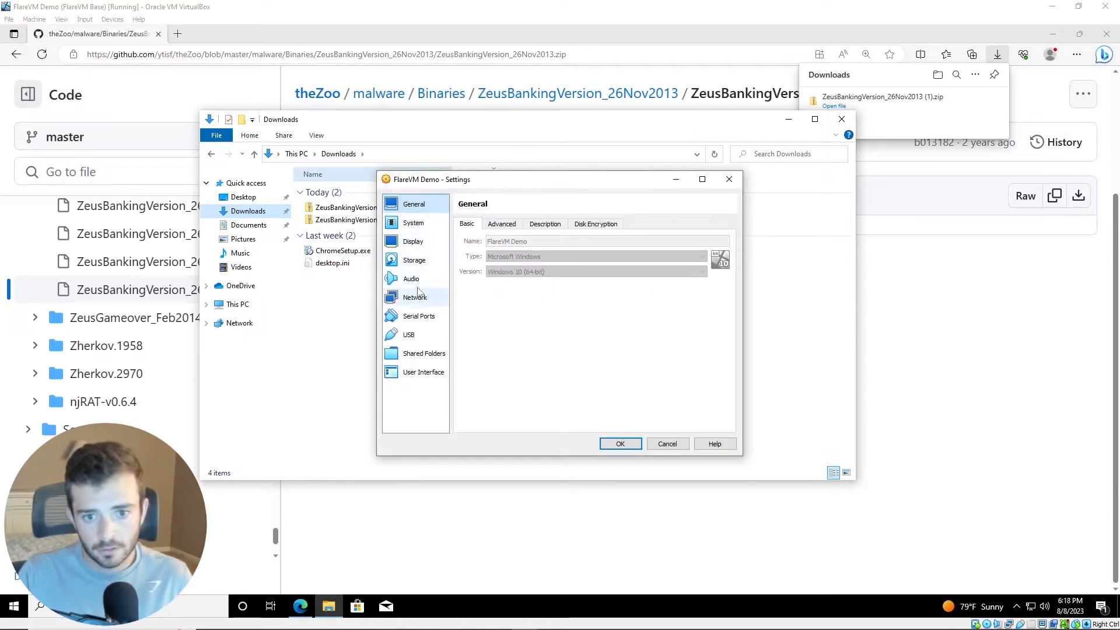
left_click(428, 296)
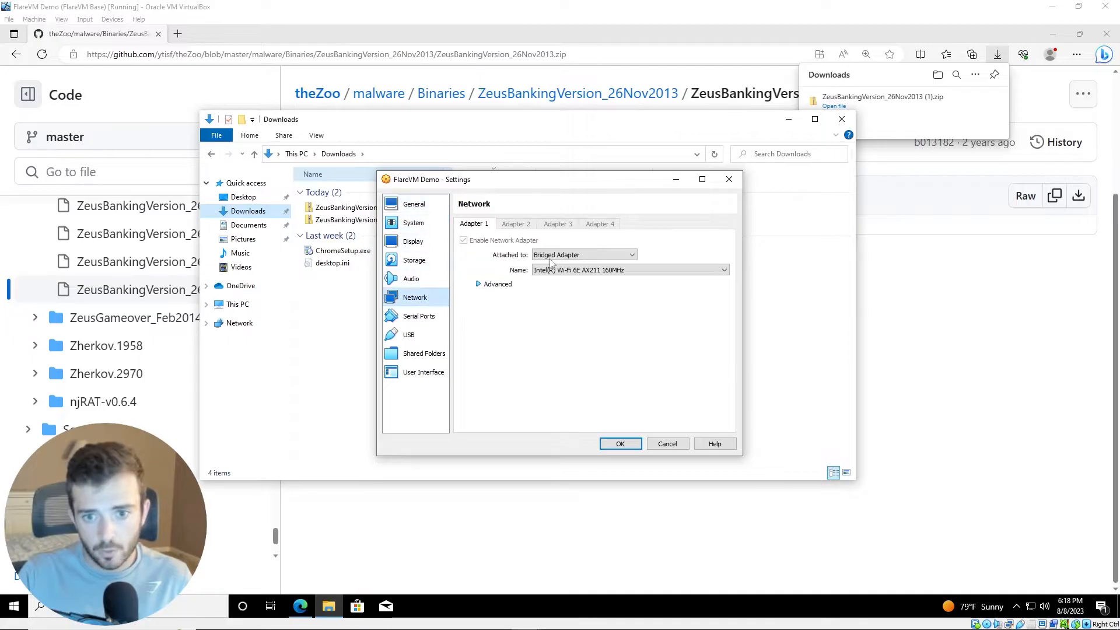
left_click(578, 255)
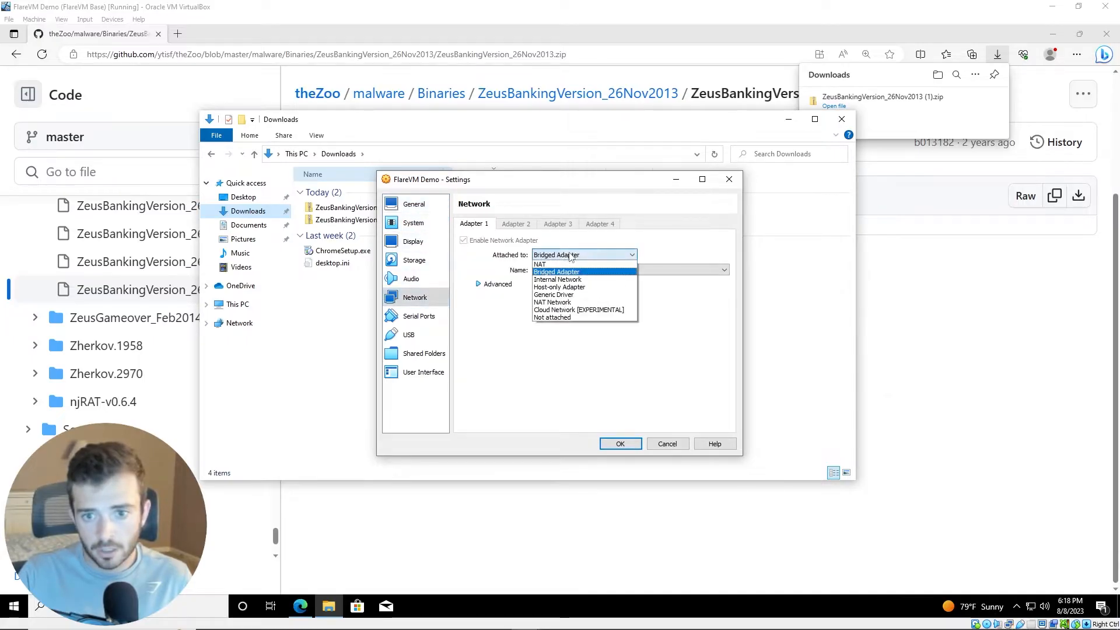
left_click(576, 288)
left_click(620, 445)
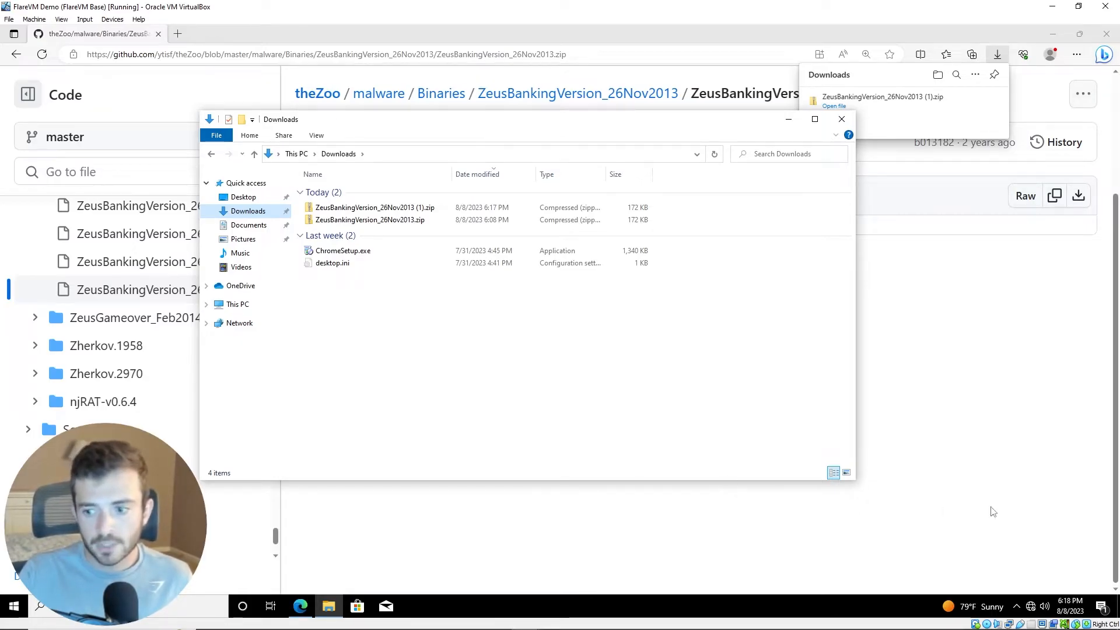
Step: Confirm no internet, then drag ZeusBankingVersion_26Nov2013 (1).zip from Downloads onto the desktop
left_click(1030, 607)
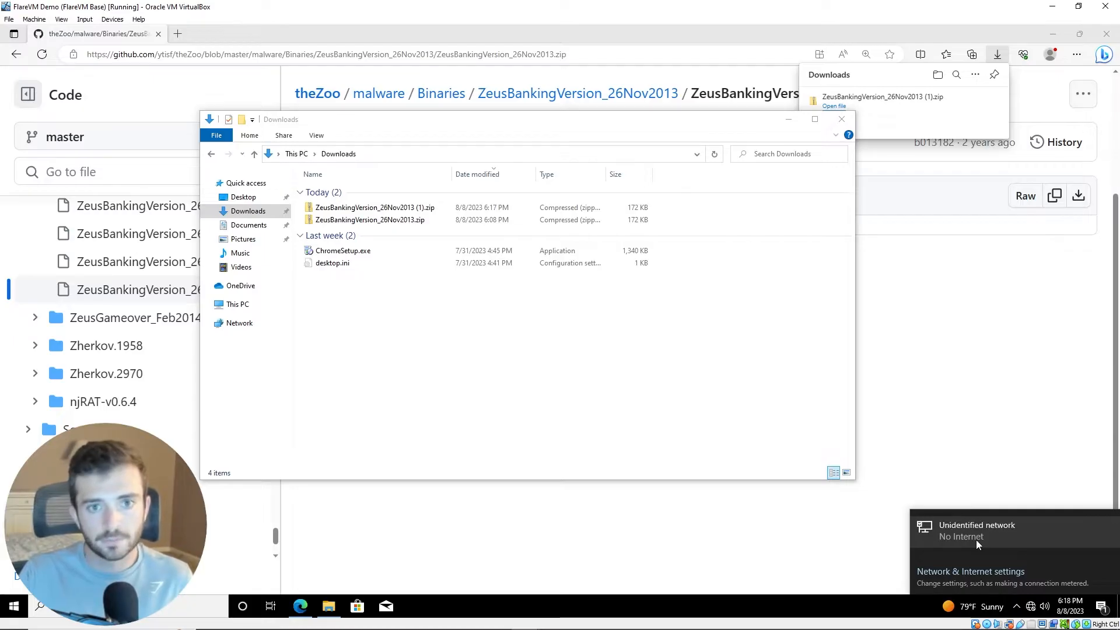
left_click(452, 209)
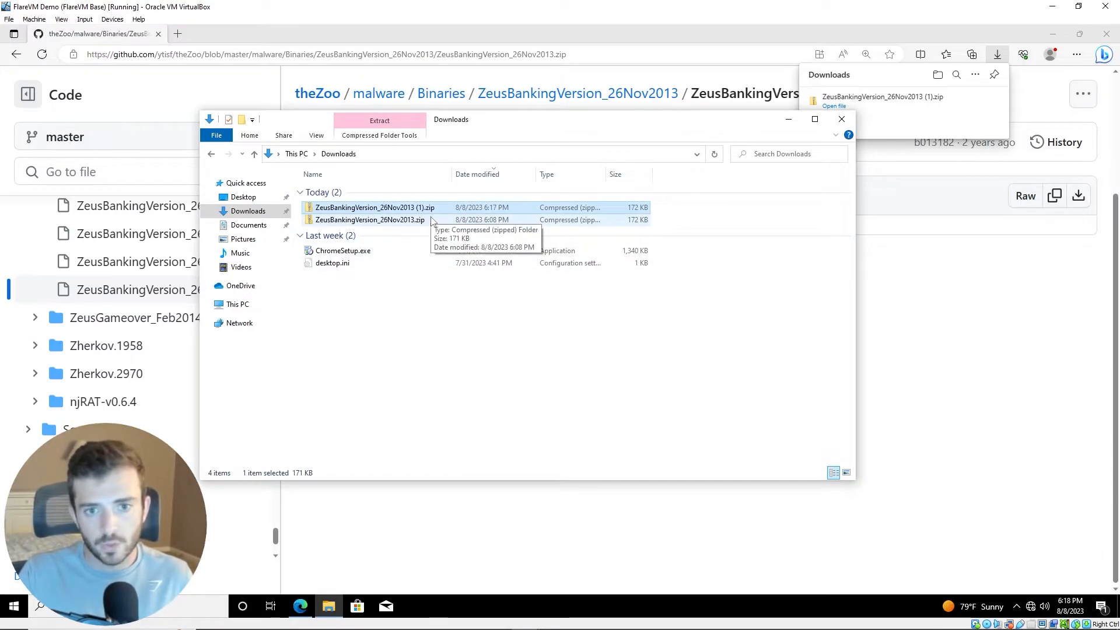
left_click_drag(434, 211, 245, 203)
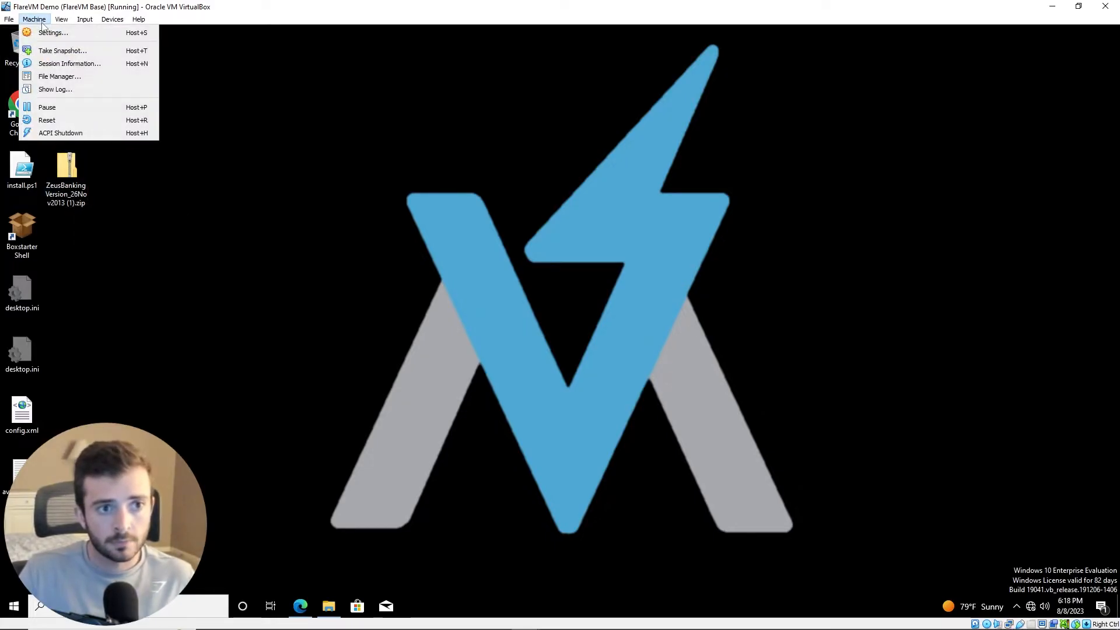
Step: Take a FlareVM snapshot named 'FlareVM Zeus ZIP Base'
left_click(58, 51)
key("ctrl+a")
type("Flare")
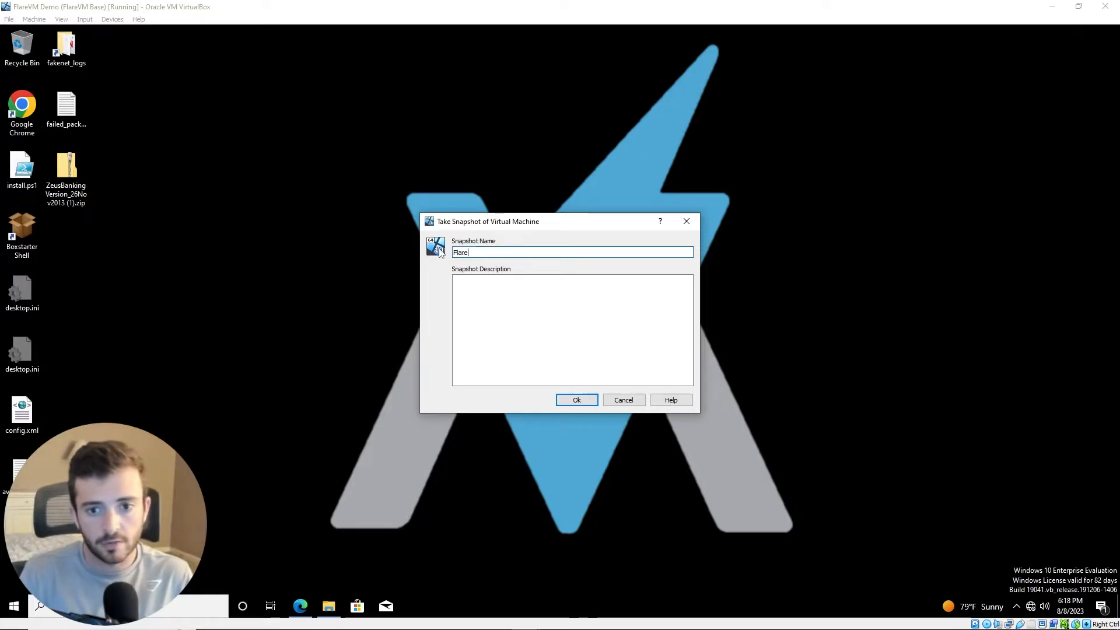
type("VM Zeus ZIP Base")
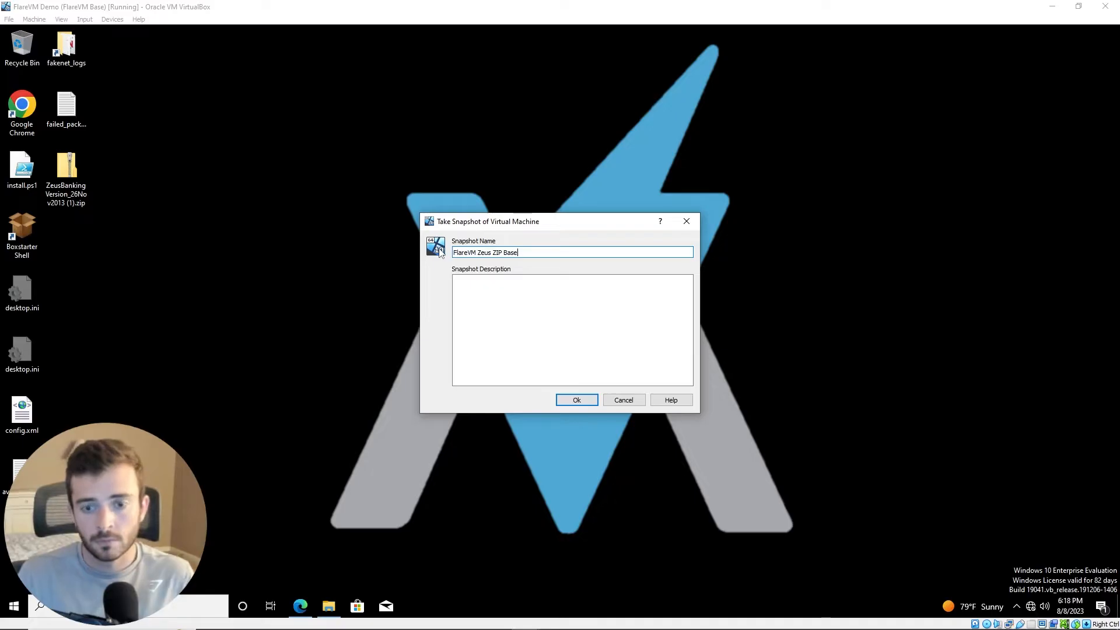
left_click(578, 400)
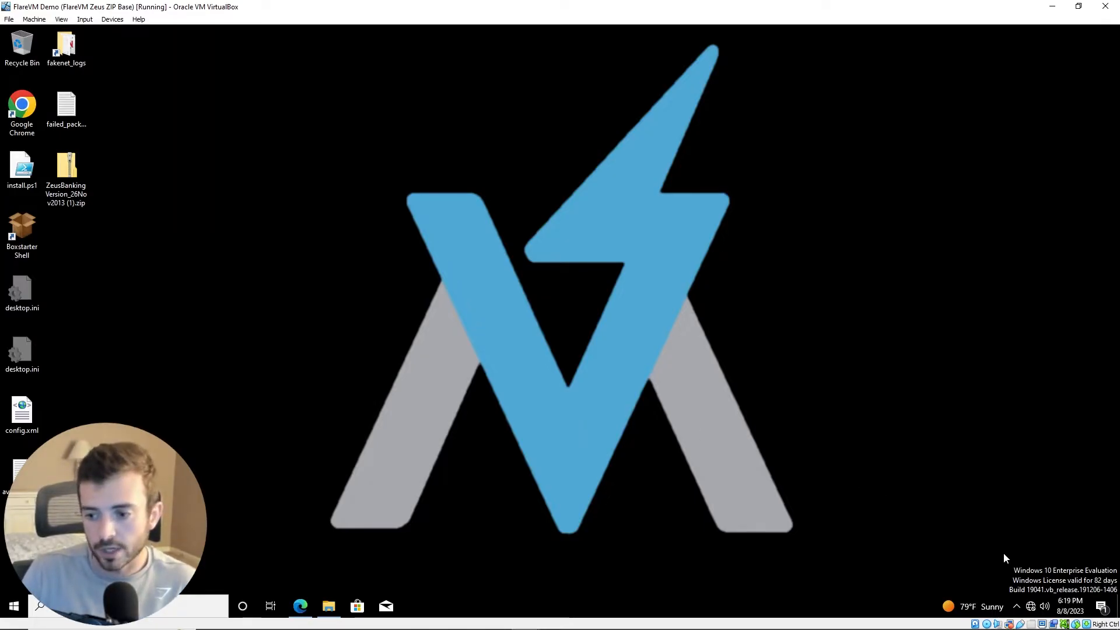
left_click(1031, 607)
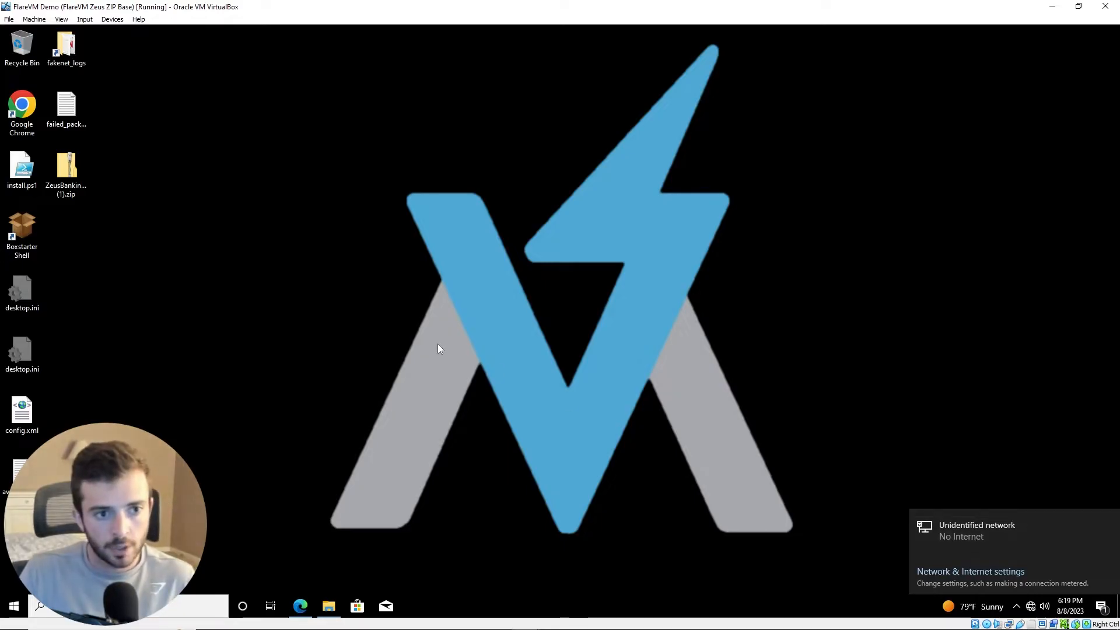
left_click(71, 178)
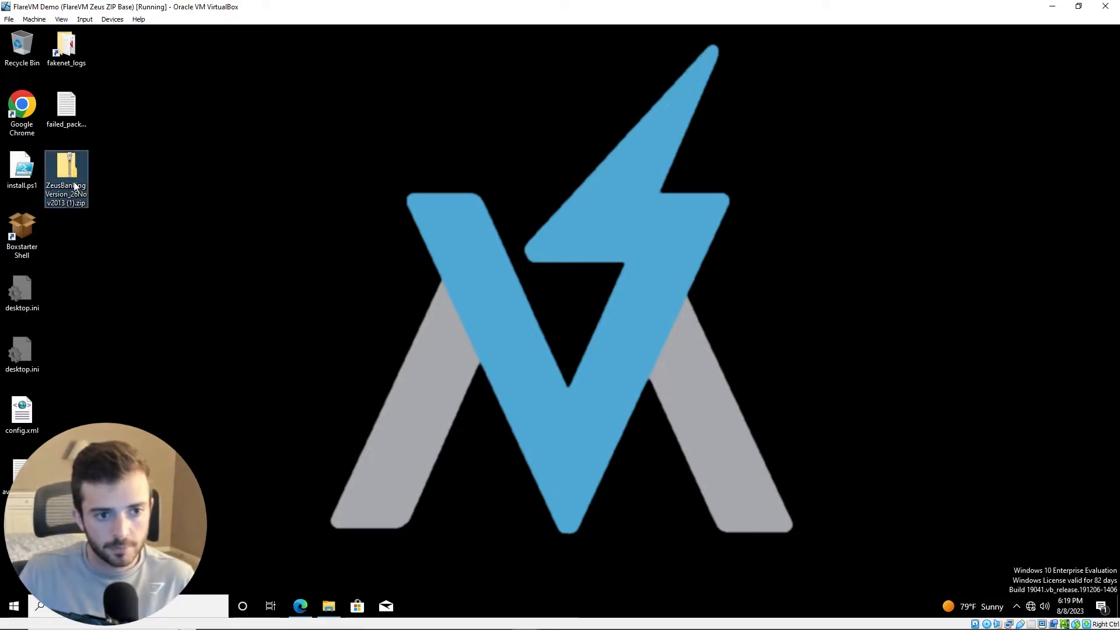
right_click(72, 179)
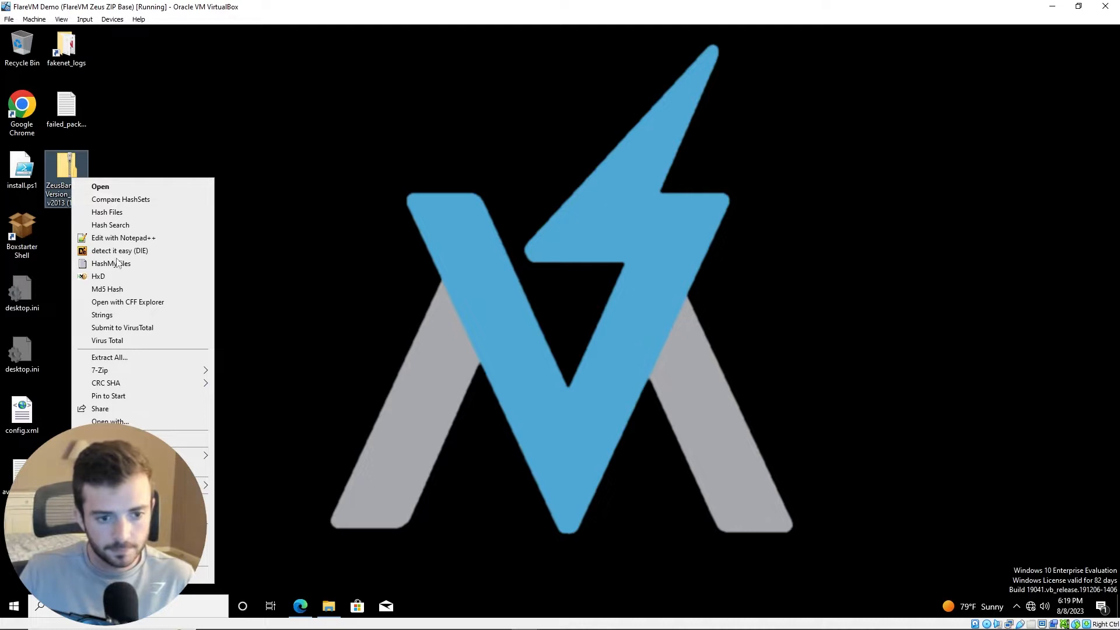
mouse_move(114, 372)
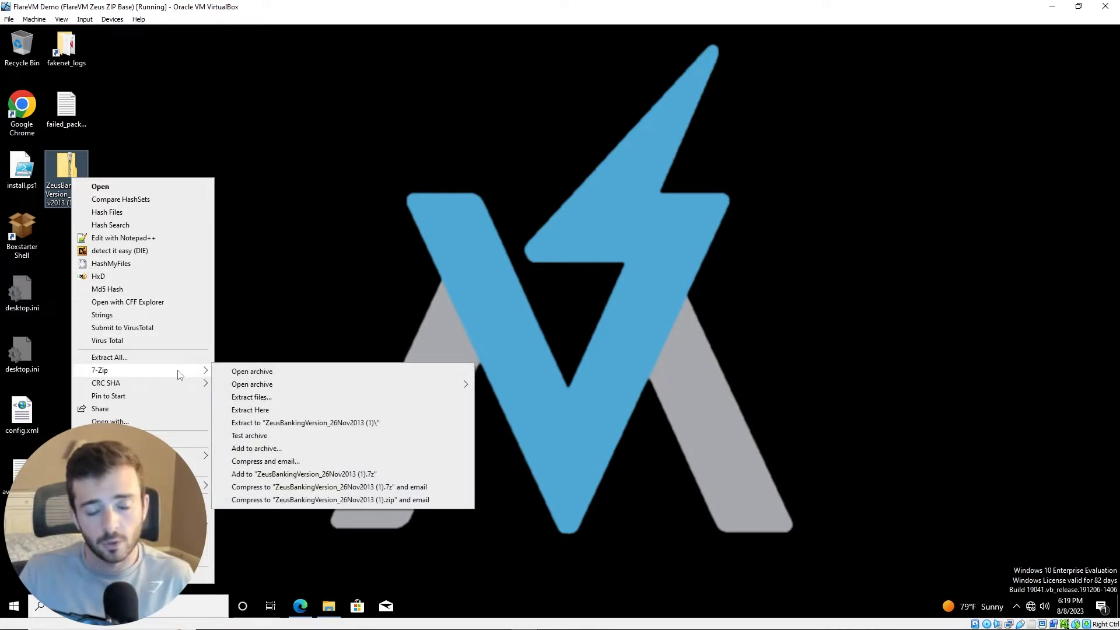
left_click(246, 372)
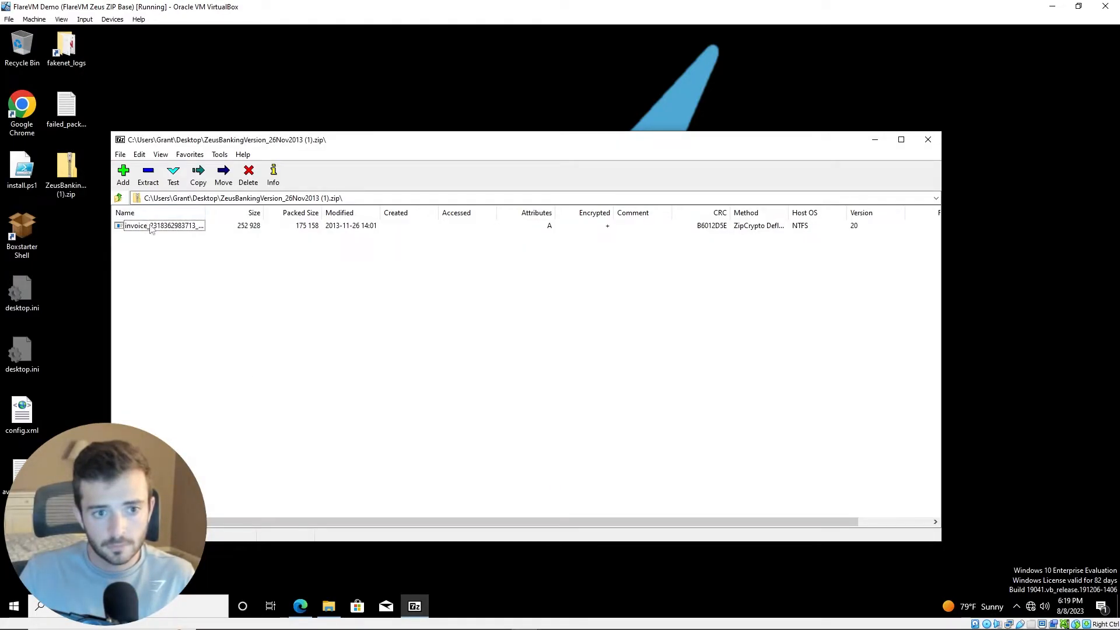
left_click_drag(206, 211, 311, 210)
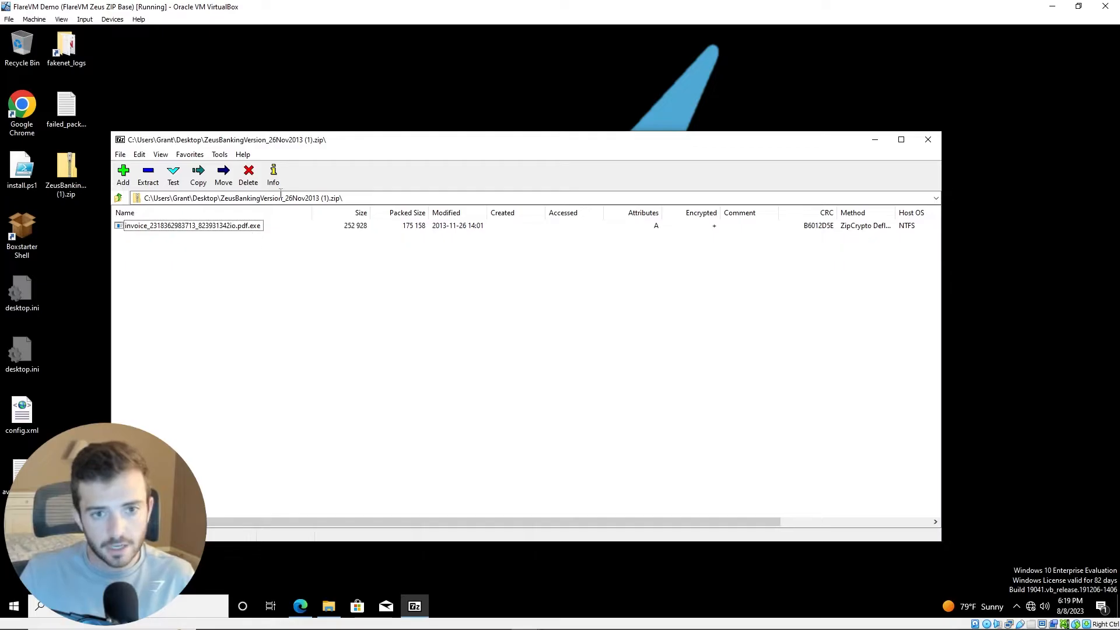
left_click_drag(412, 133, 550, 105)
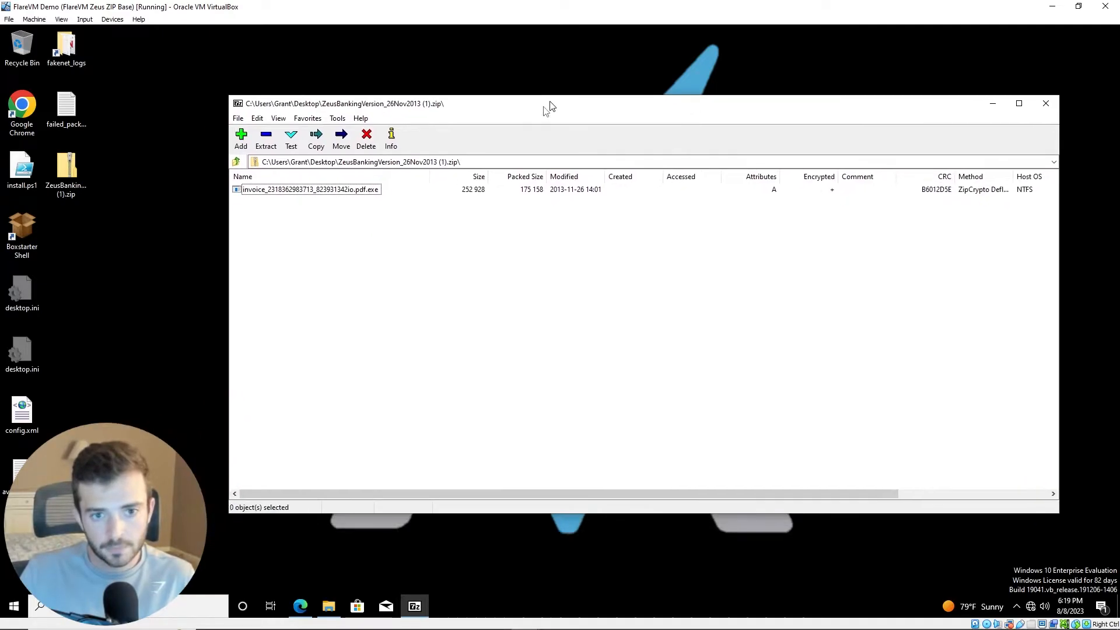
left_click_drag(377, 190, 146, 213)
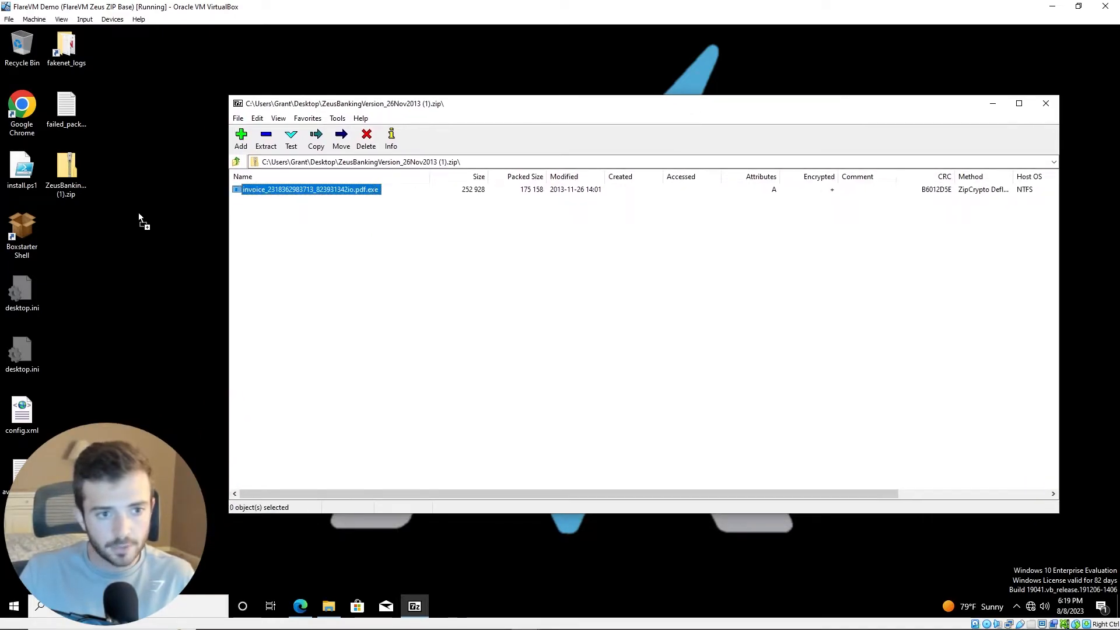
left_click_drag(78, 229, 61, 230)
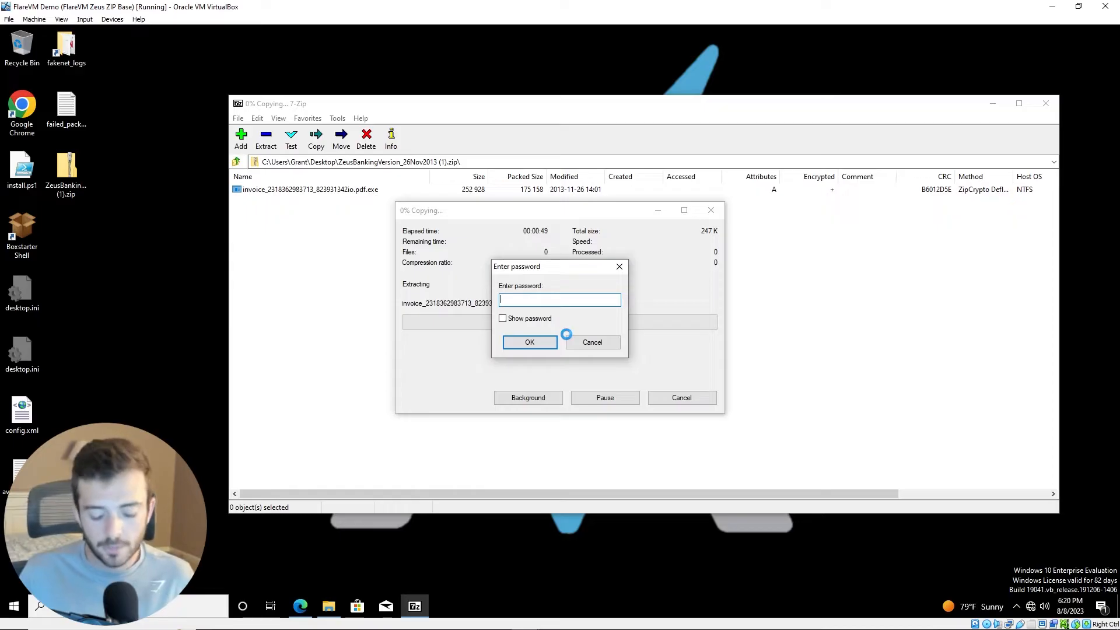
type("nfe")
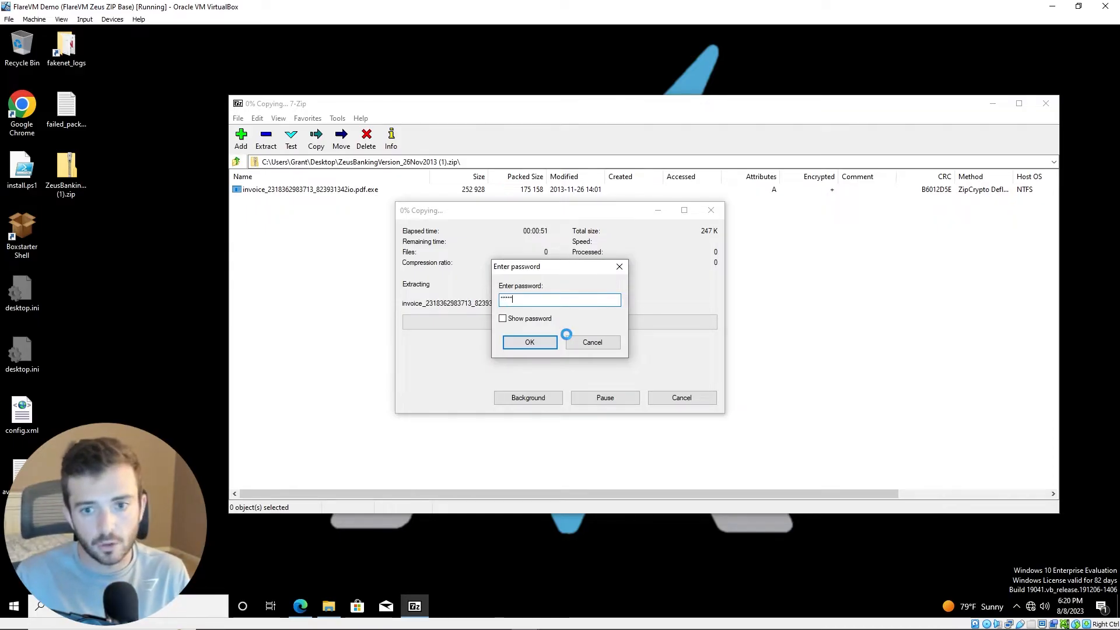
key("Return")
left_click(97, 247)
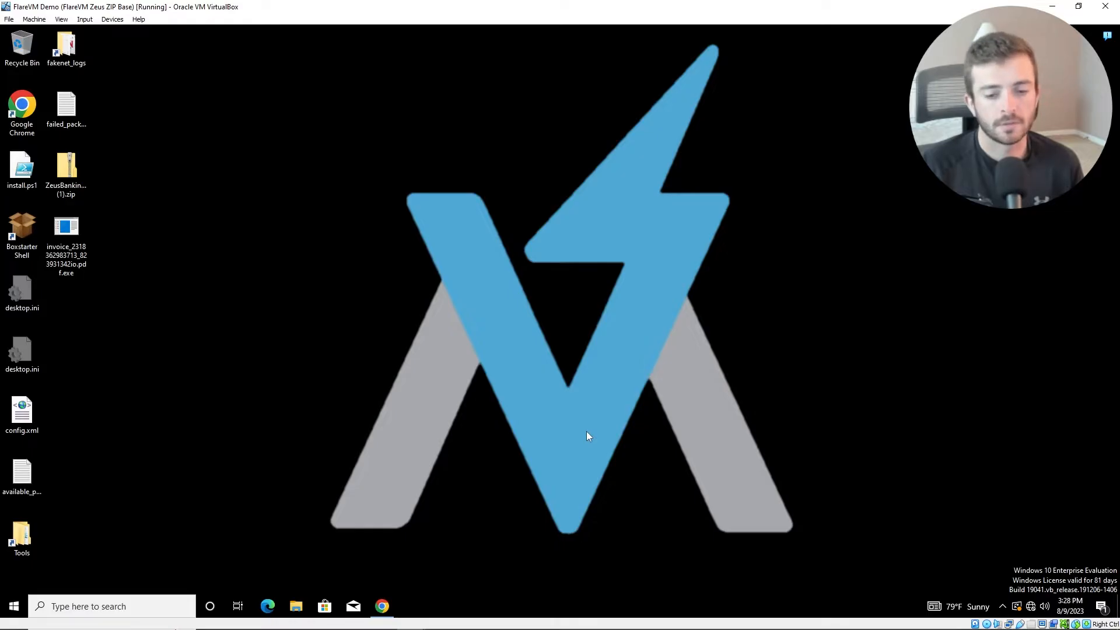
left_click(73, 250)
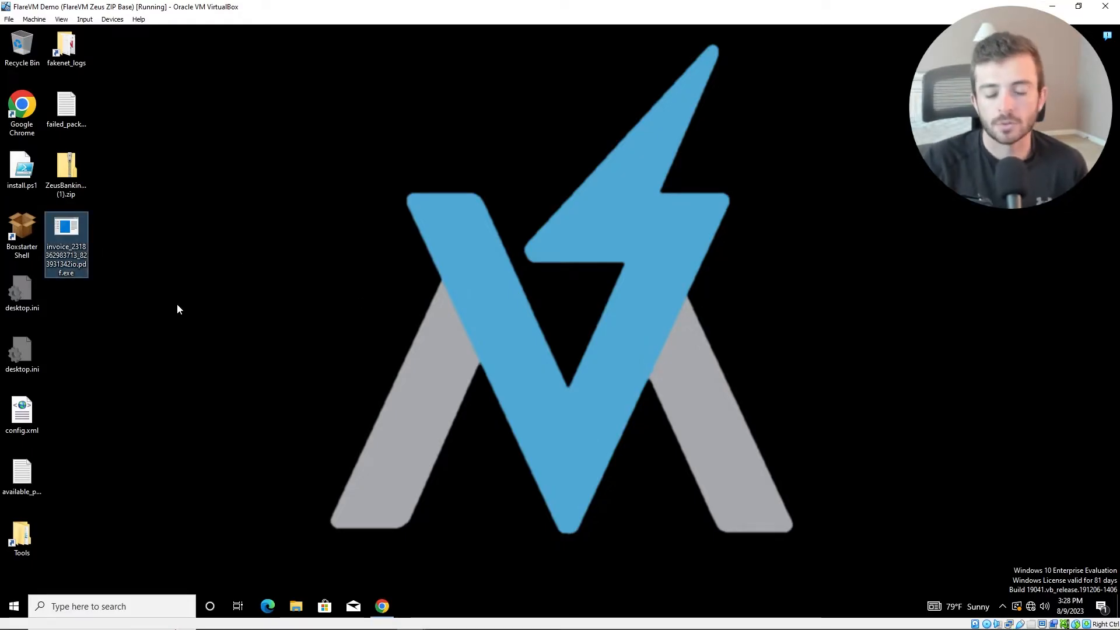
mouse_move(397, 628)
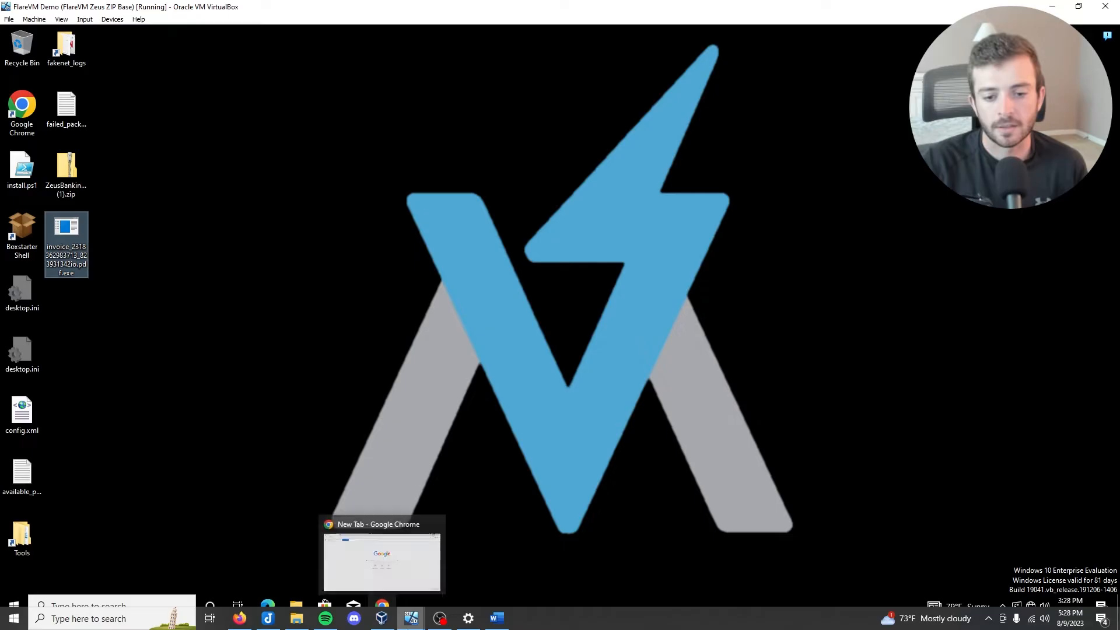
left_click(500, 626)
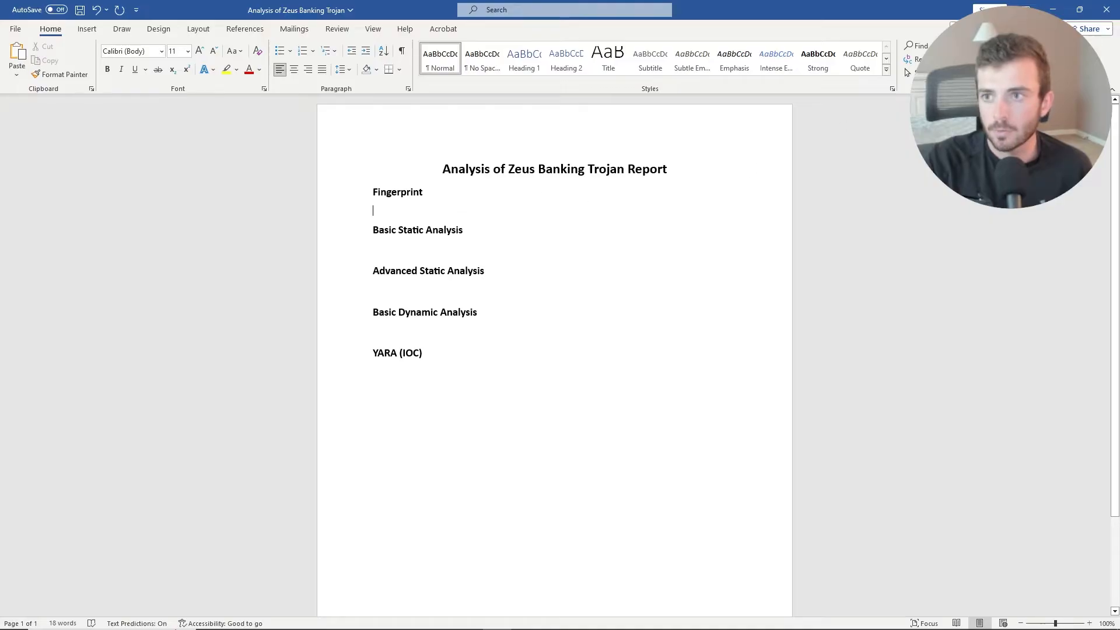
left_click(1053, 10)
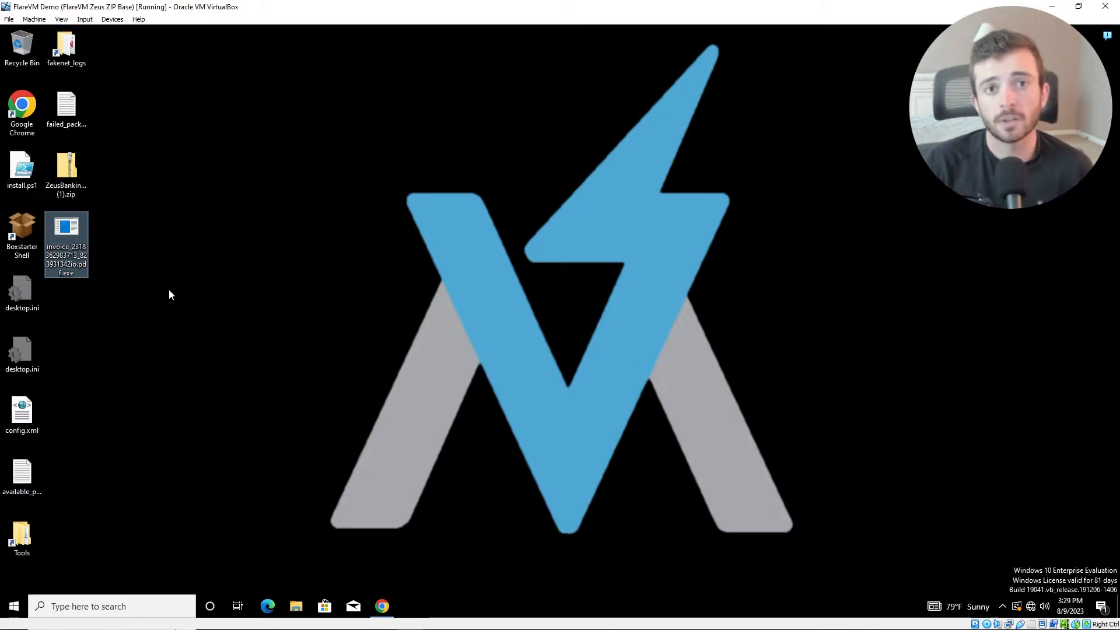
Step: Change the FlareVM adapter 1 Attached to setting from Host-only Adapter to Bridged Adapter
left_click(36, 20)
left_click(42, 32)
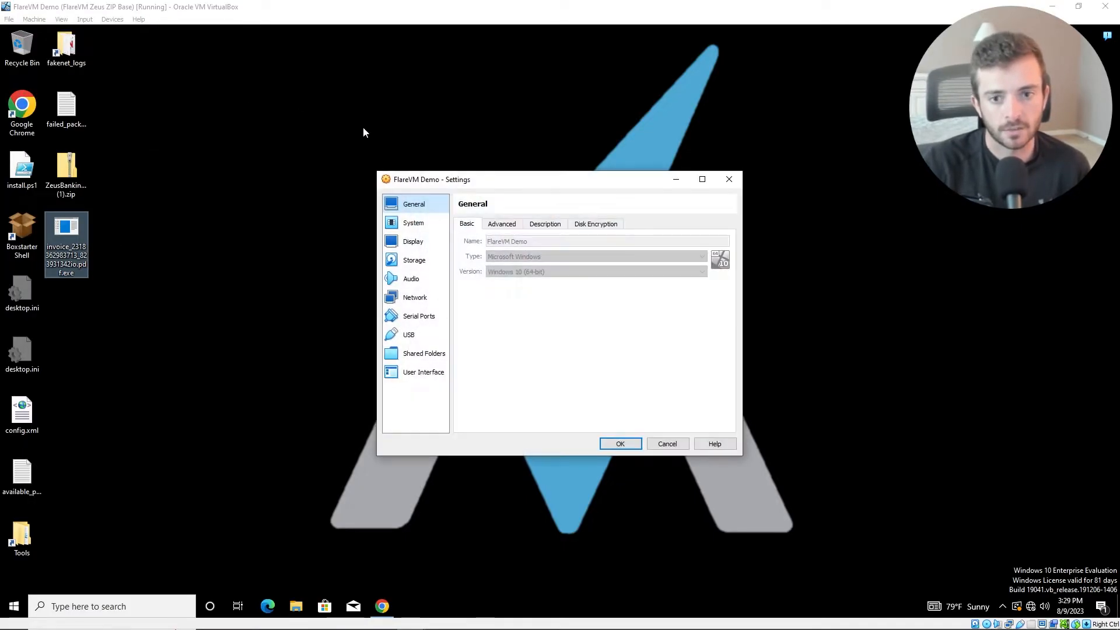
left_click(415, 298)
left_click(550, 259)
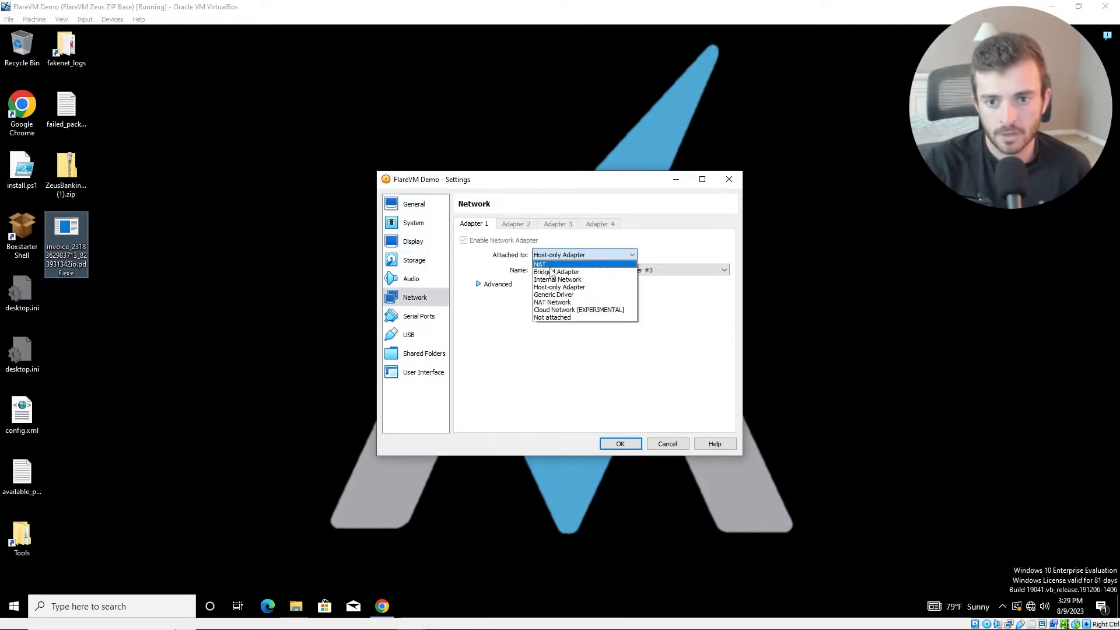
left_click(554, 273)
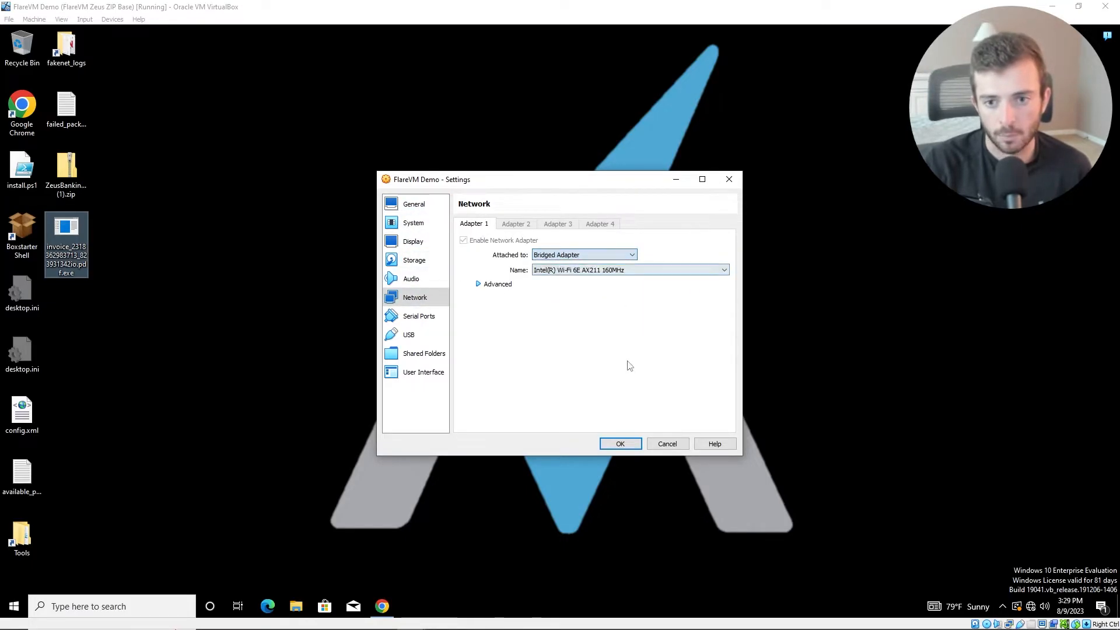
left_click(622, 445)
left_click(622, 447)
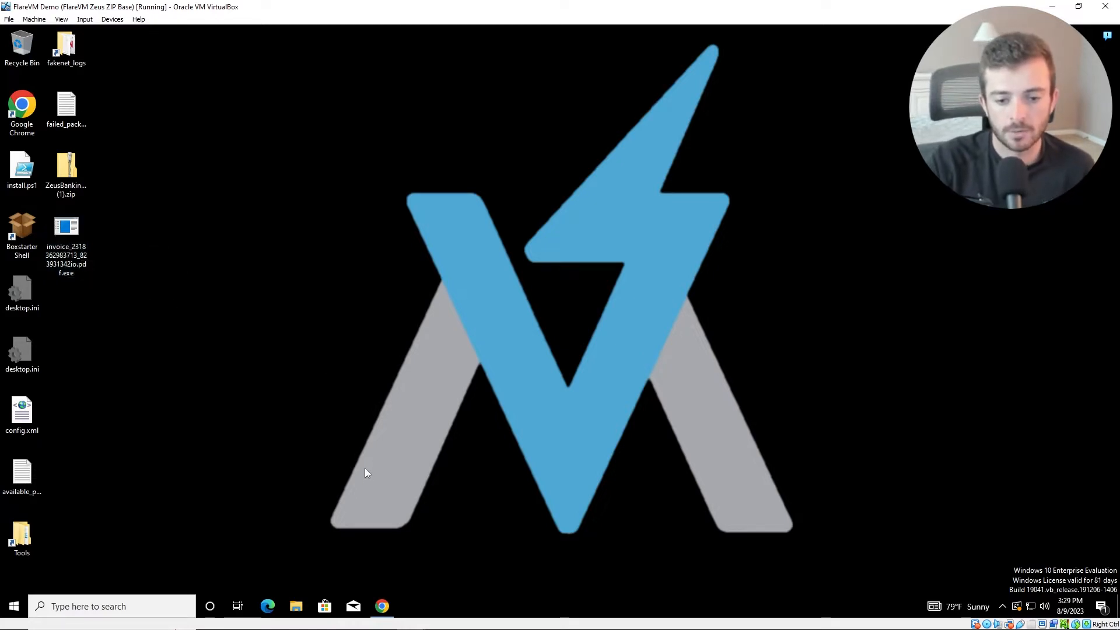
Step: Open virustotal.com in the web browser
left_click(381, 607)
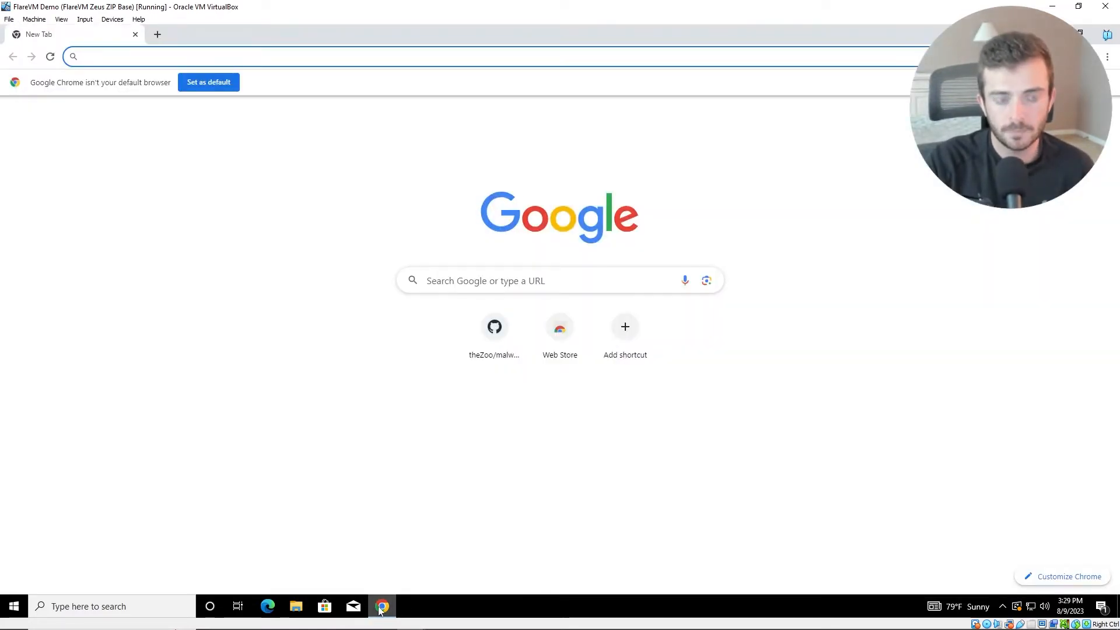
type("virustotal.com")
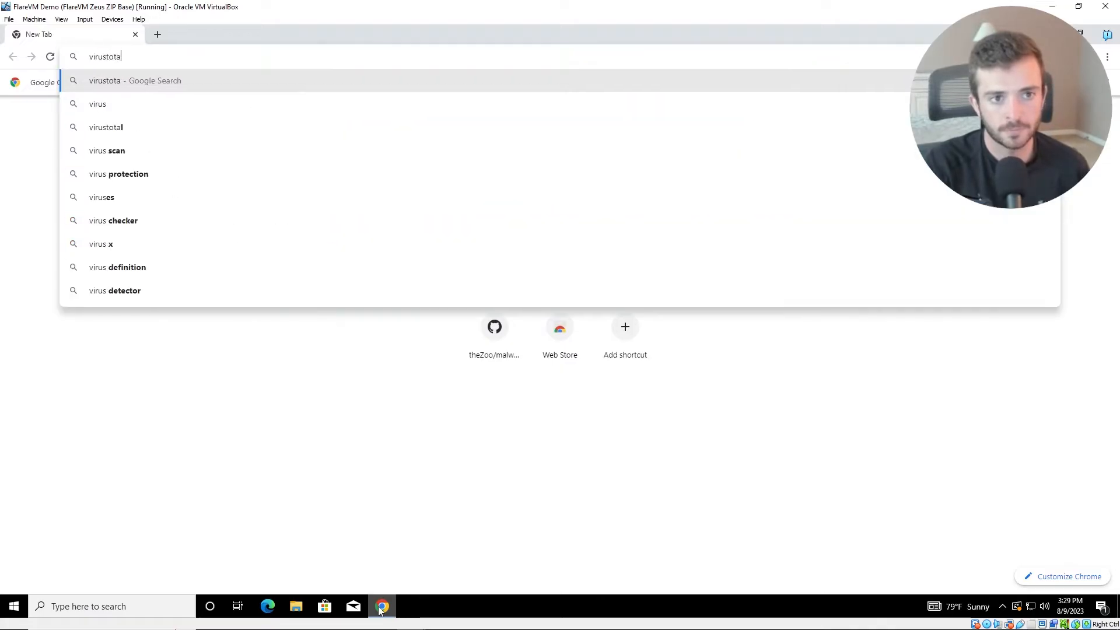
key("Return")
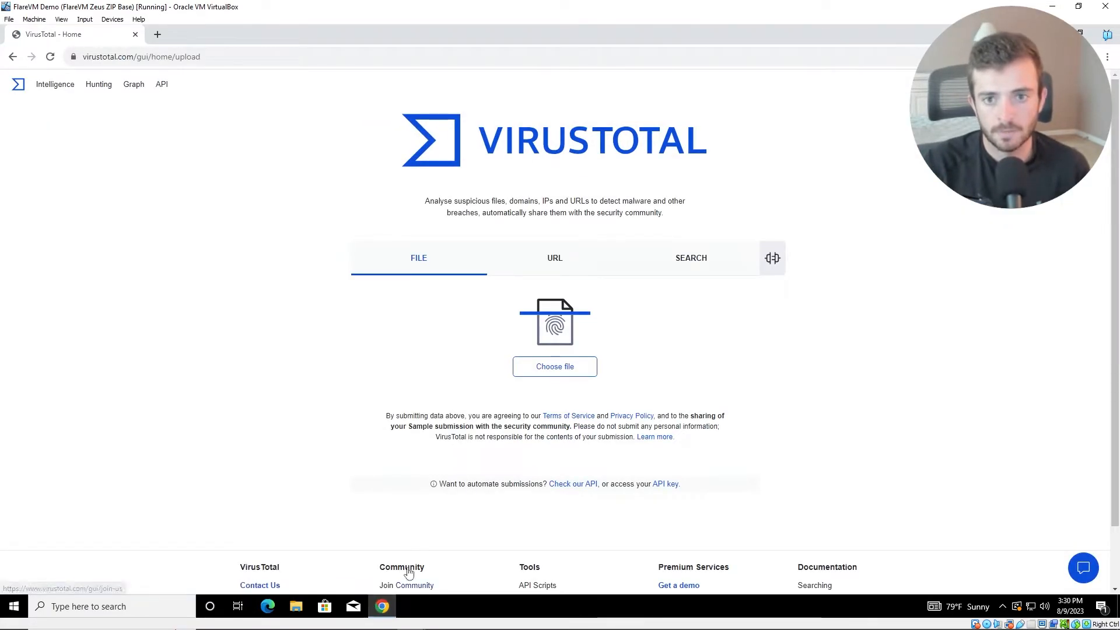
Step: Upload the extracted invoice executable from the Desktop to VirusTotal for scanning
left_click(556, 367)
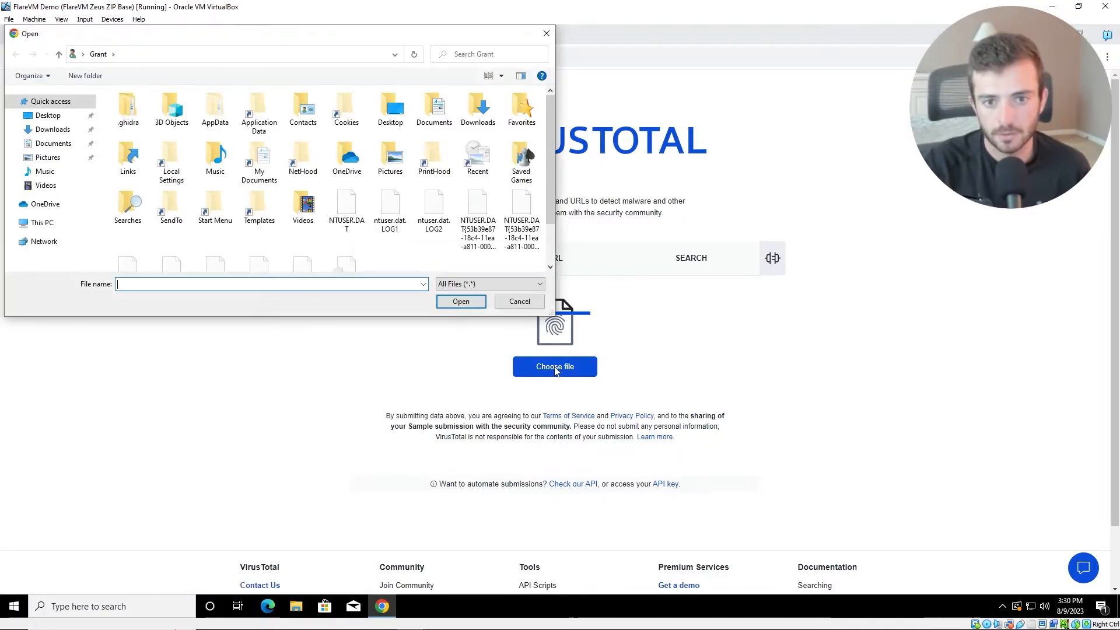
left_click(65, 130)
left_click(48, 116)
left_click(175, 183)
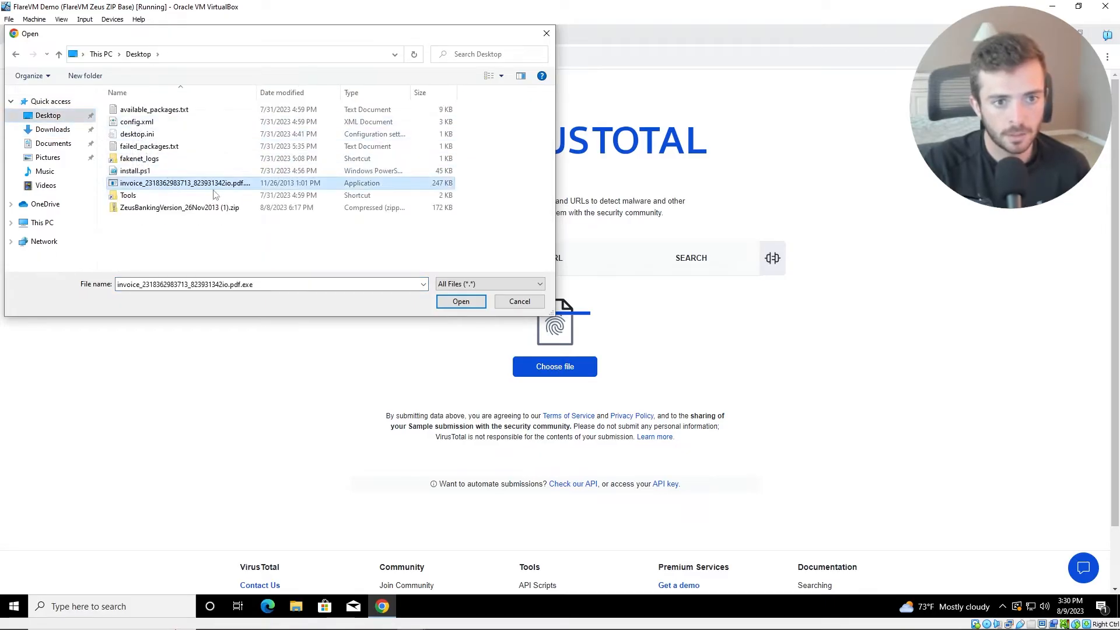
left_click(457, 302)
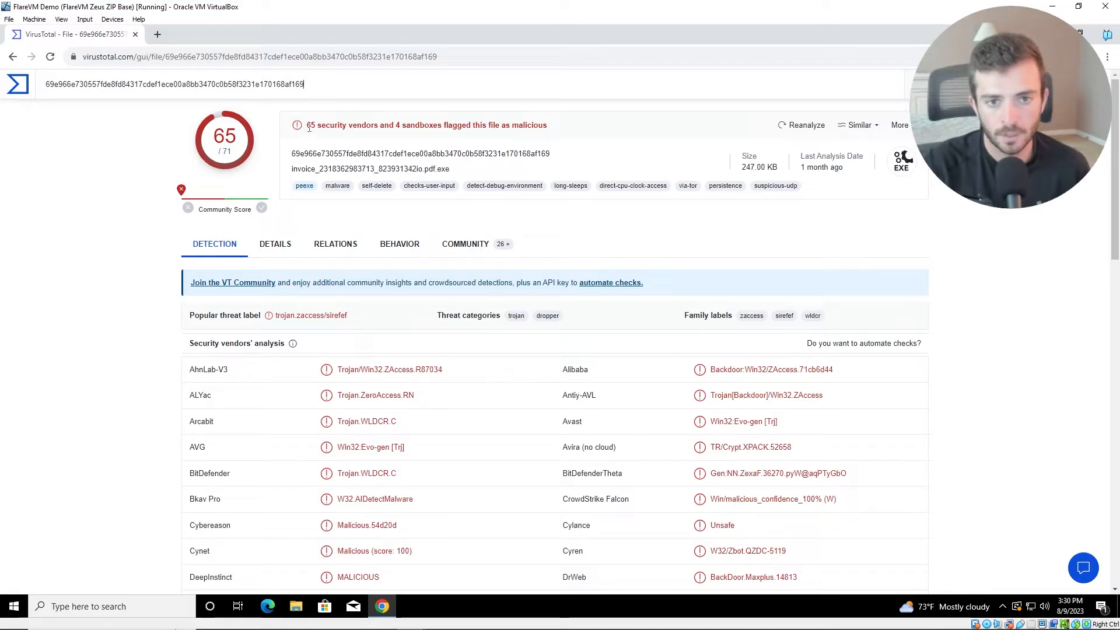
left_click(153, 386)
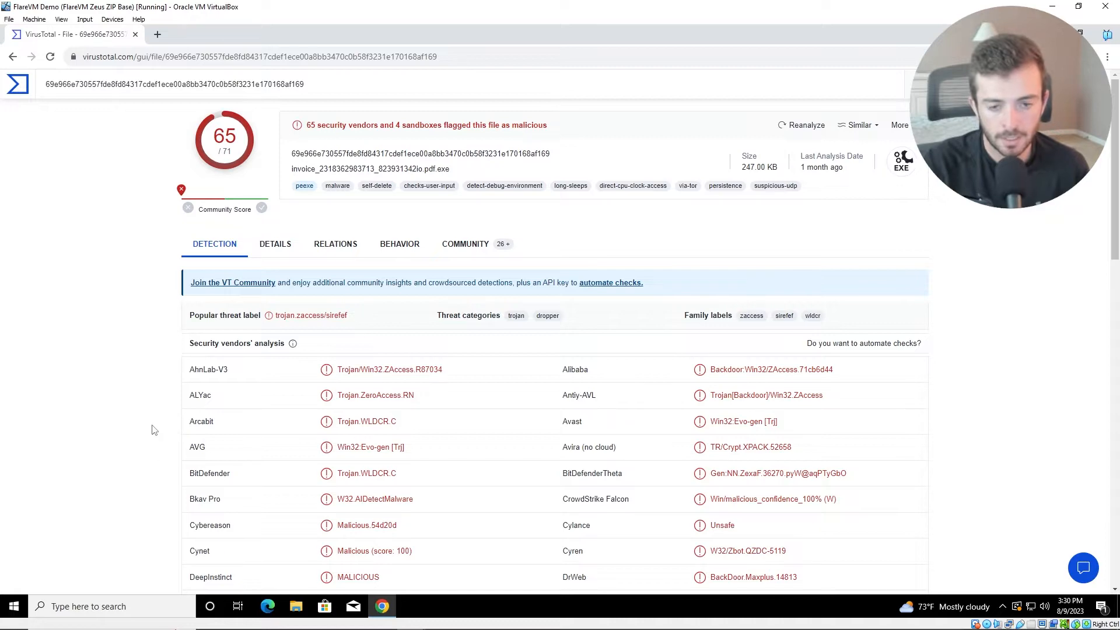
scroll(154, 476, "down", 3)
scroll(155, 476, "down", 6)
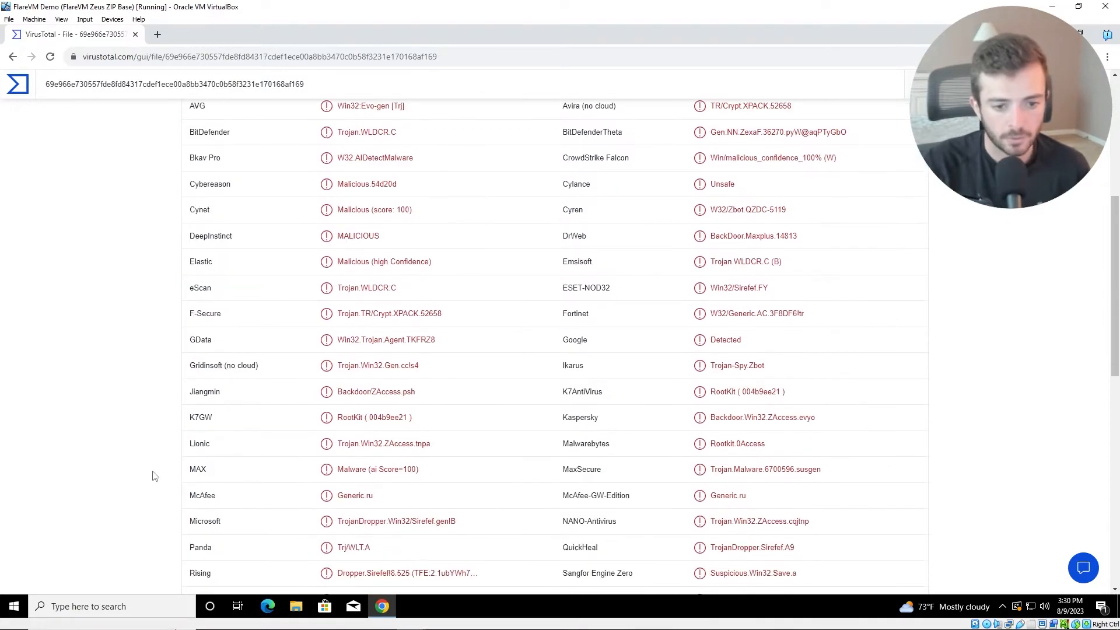
scroll(323, 417, "down", 2)
scroll(322, 417, "down", 3)
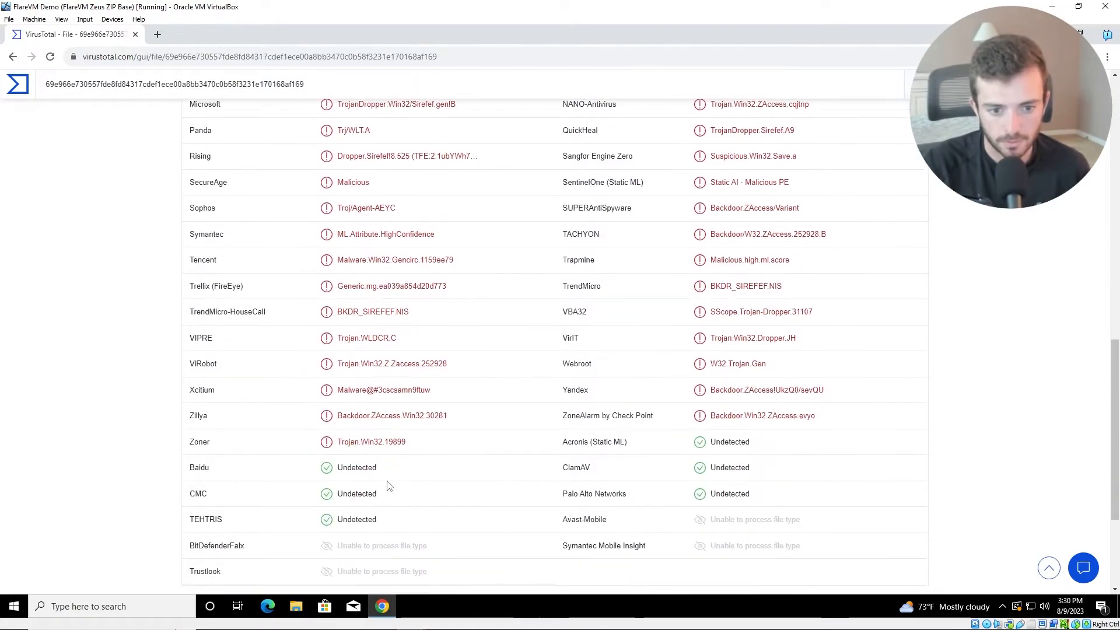
scroll(183, 528, "up", 9)
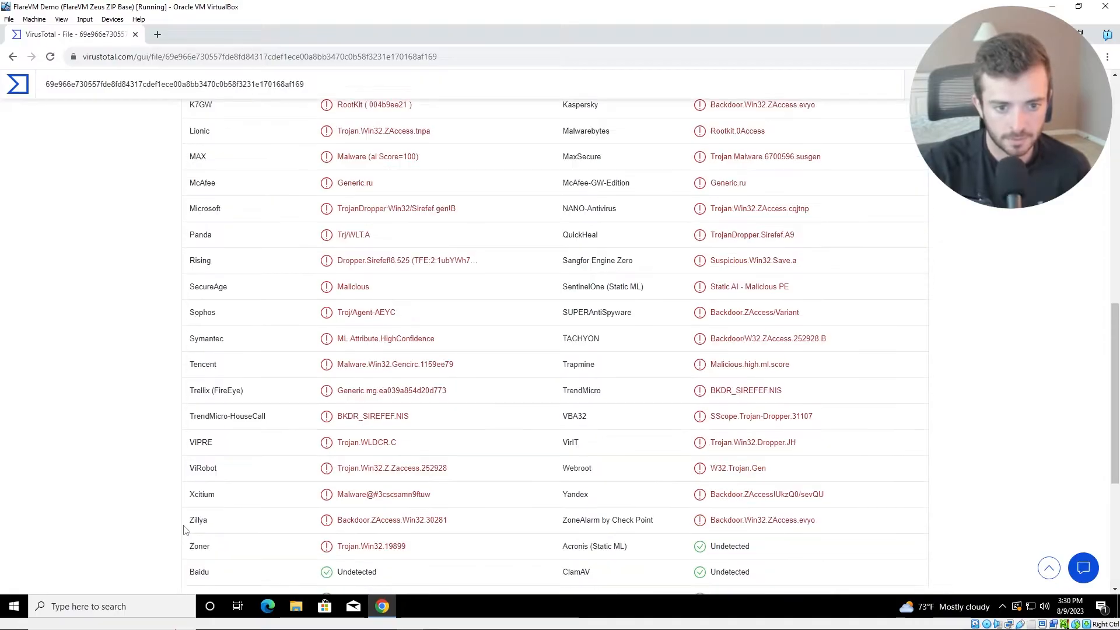
scroll(183, 528, "up", 3)
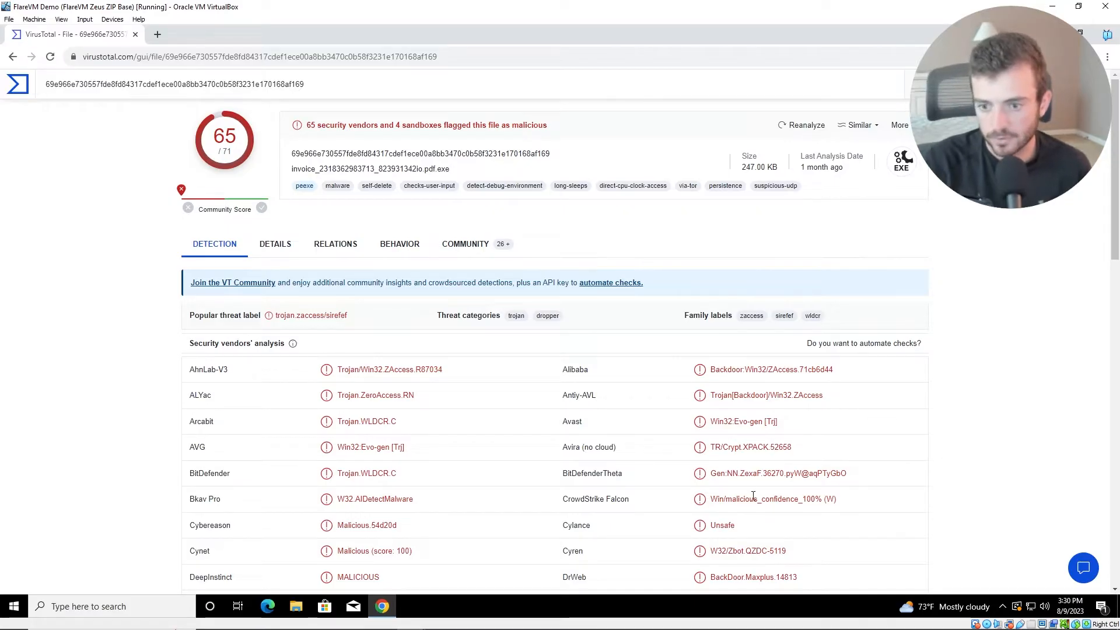
scroll(793, 540, "down", 1)
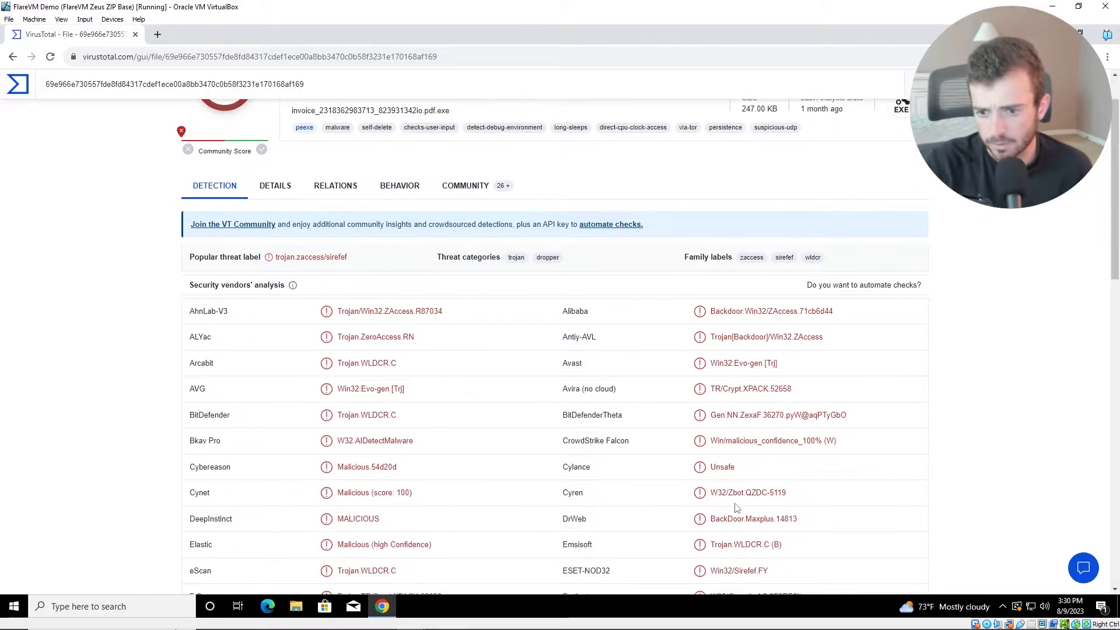
scroll(790, 559, "down", 1)
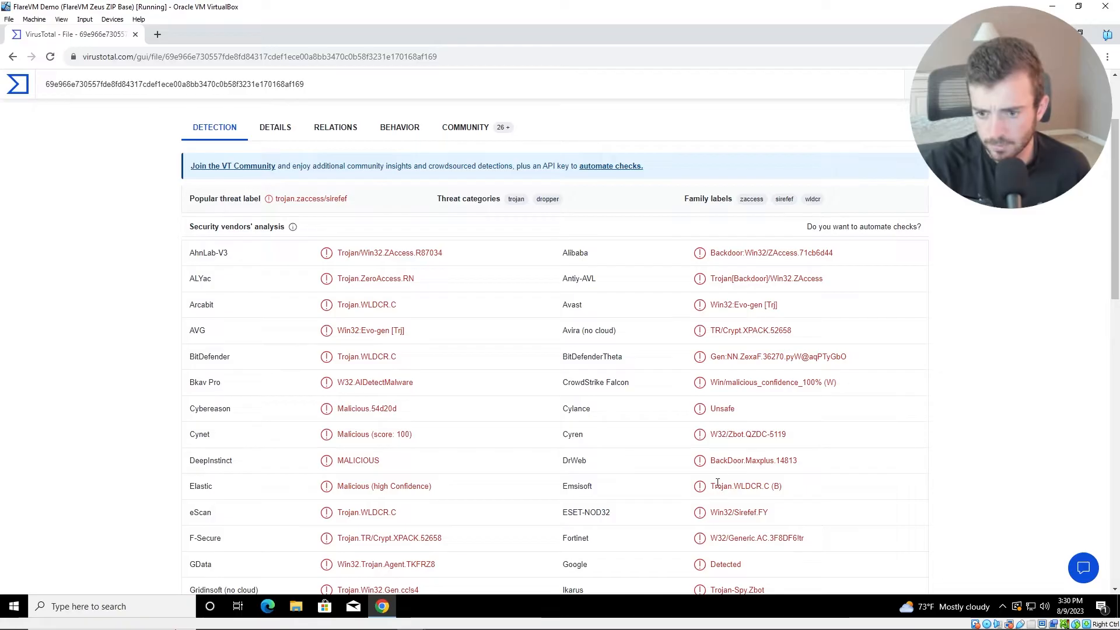
scroll(427, 519, "up", 2)
right_click(432, 516)
left_click(139, 422)
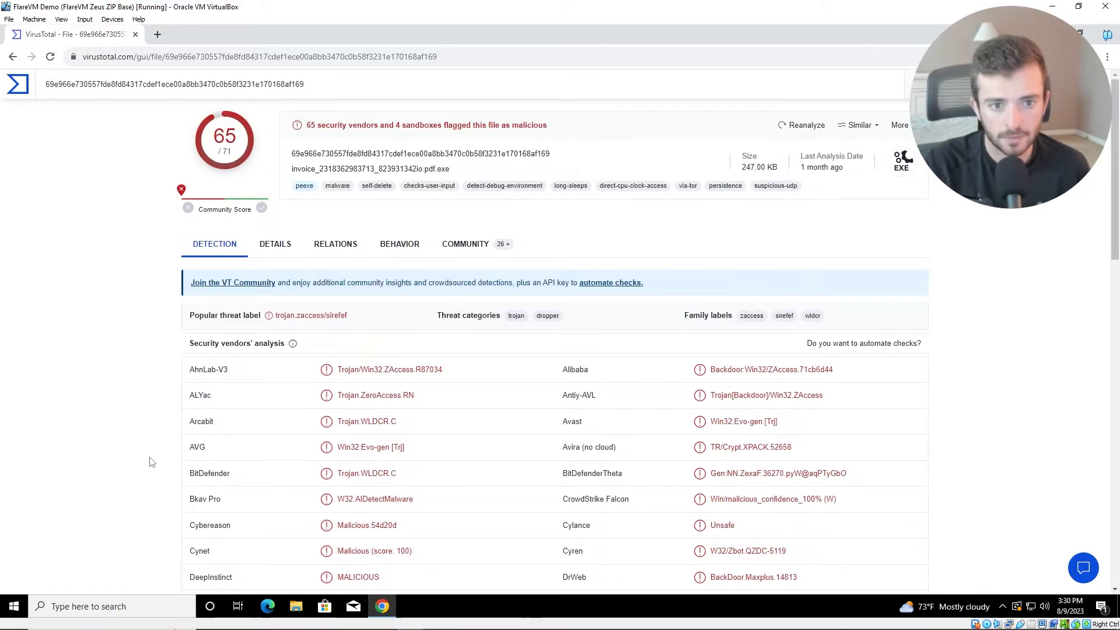
left_click(269, 251)
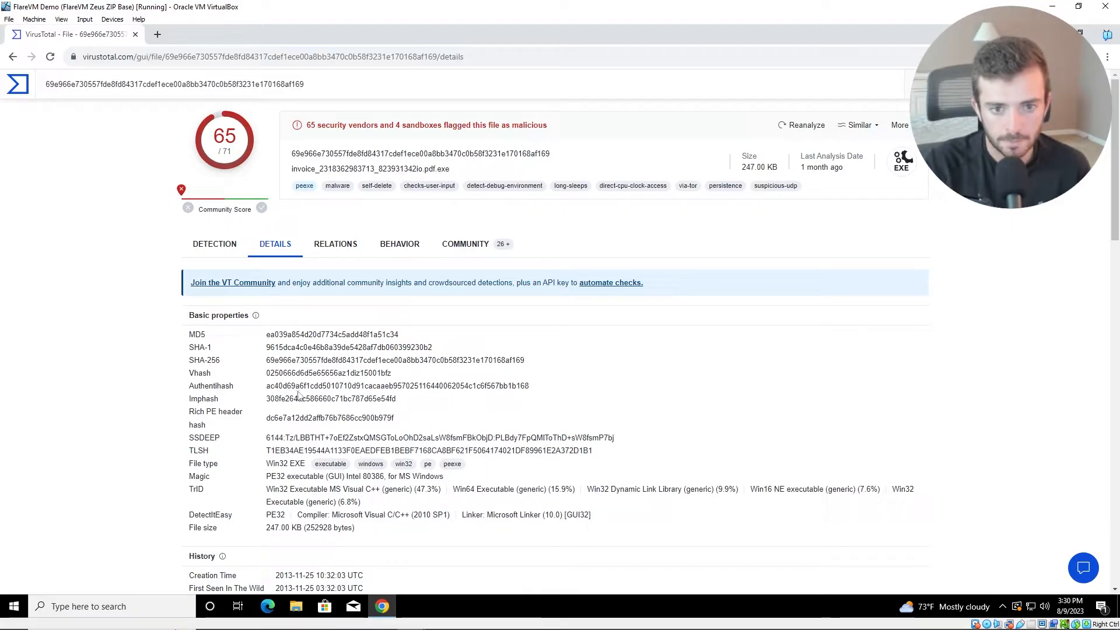
left_click(336, 251)
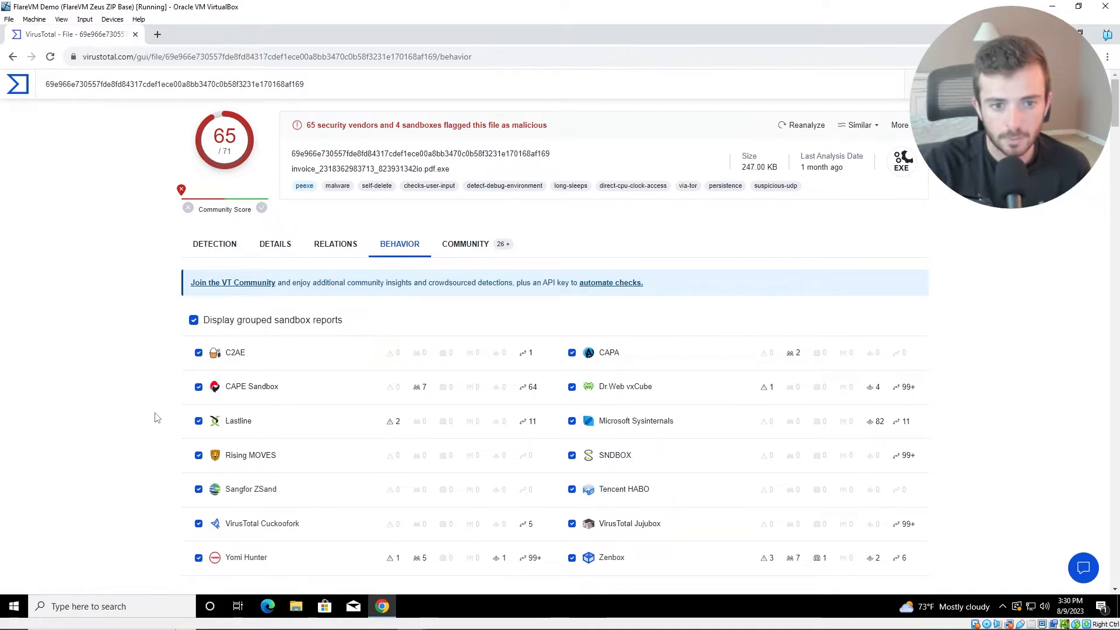
scroll(159, 420, "down", 2)
scroll(167, 415, "up", 2)
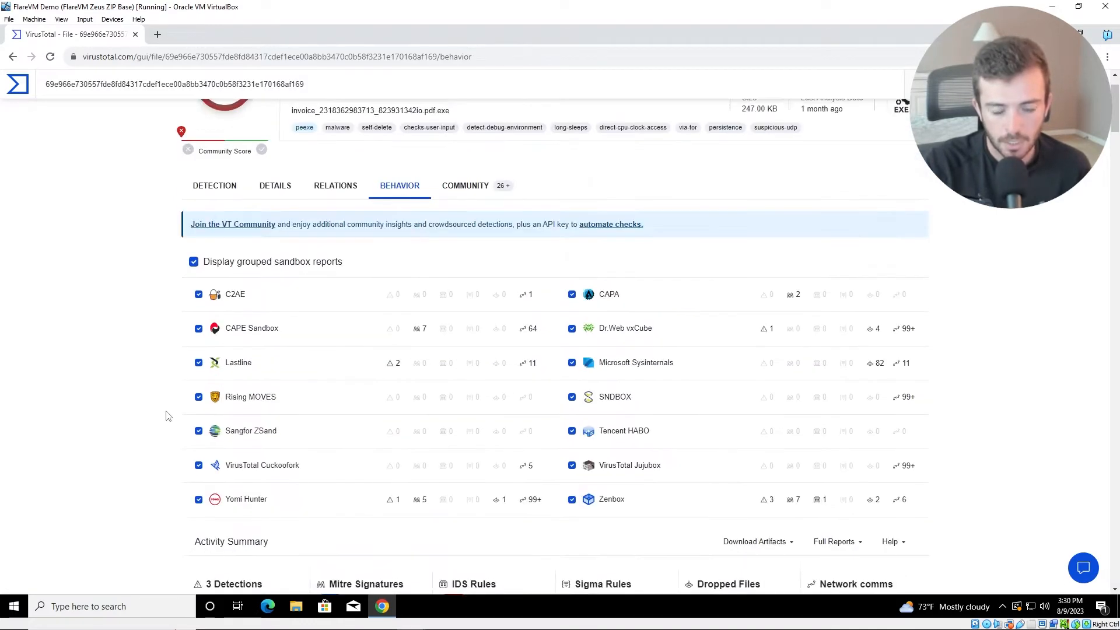
left_click(219, 258)
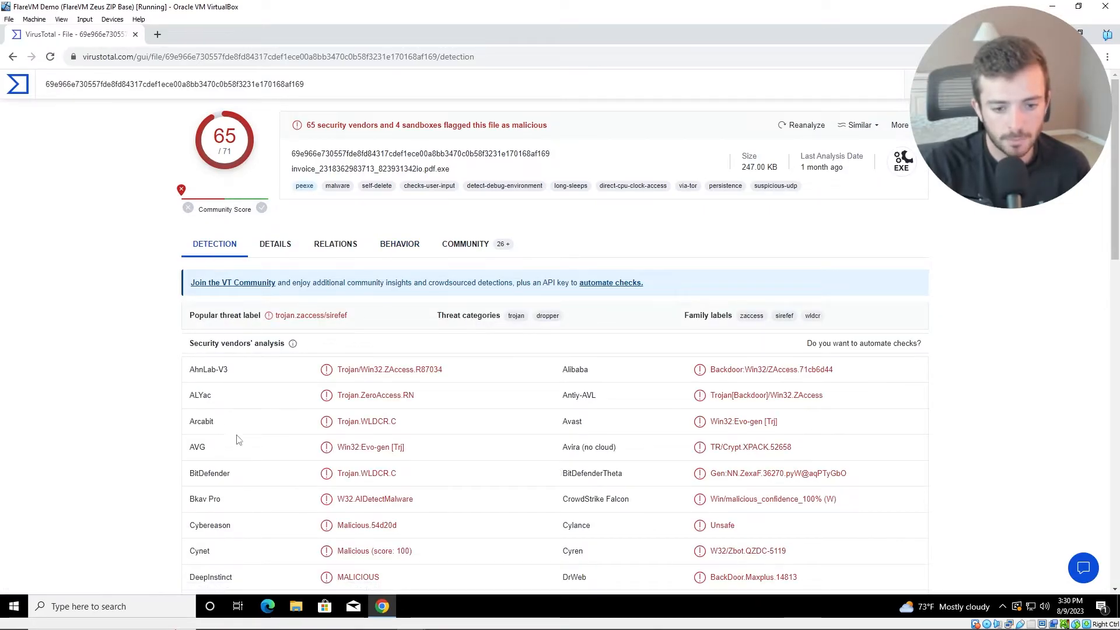
mouse_move(781, 629)
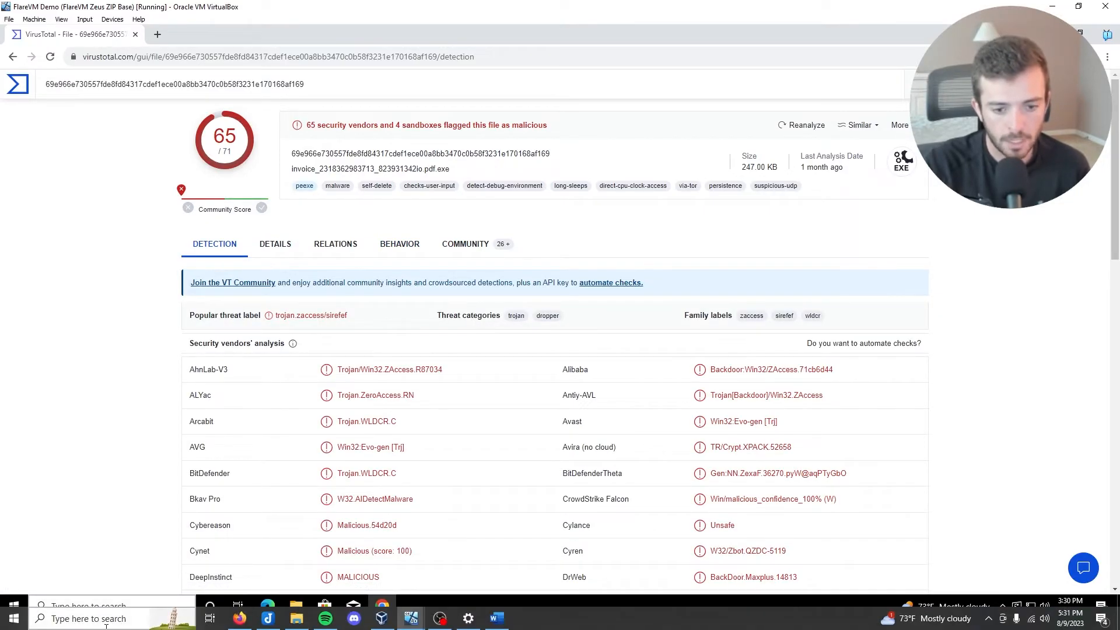
Step: Snip the VirusTotal detection results into the report and fix the 'VirusTotal Output' label under Fingerprint
left_click(106, 624)
type("snip")
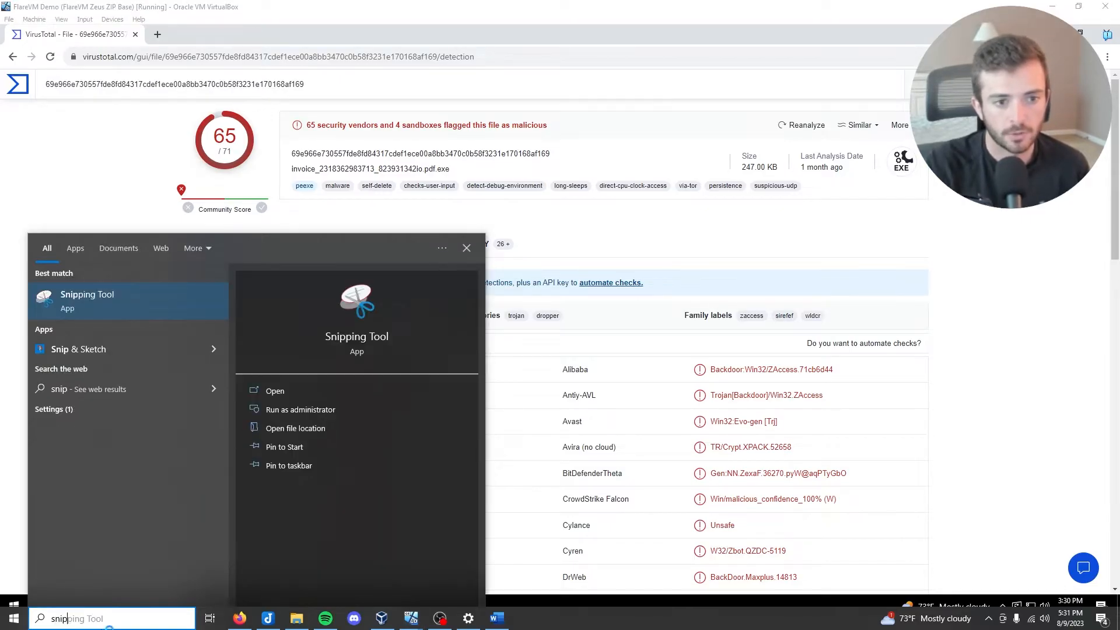
key("Return")
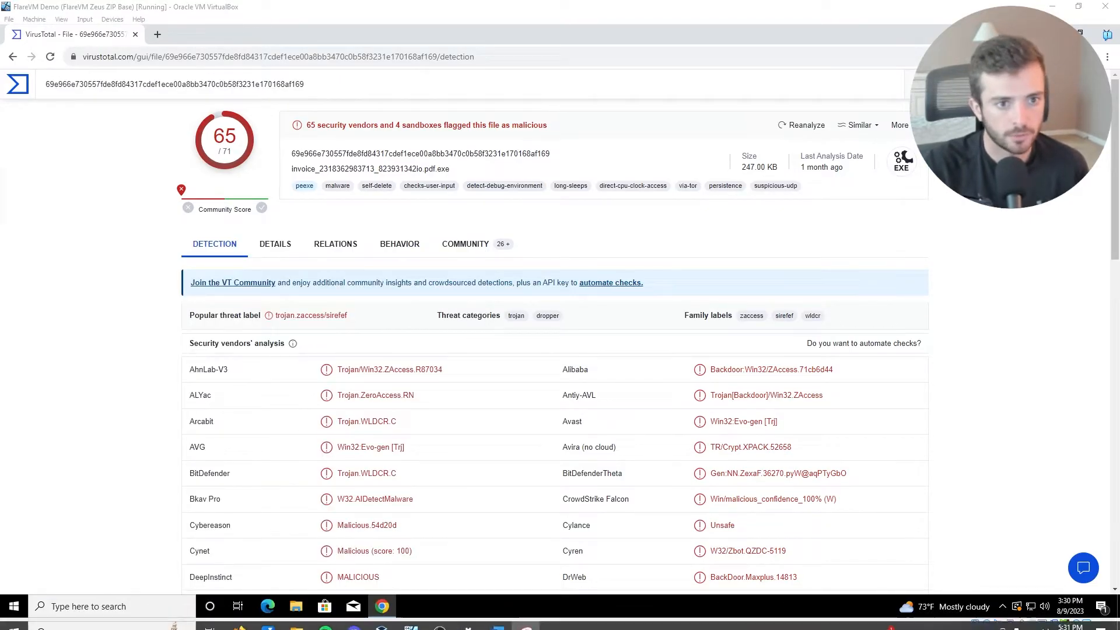
left_click(98, 186)
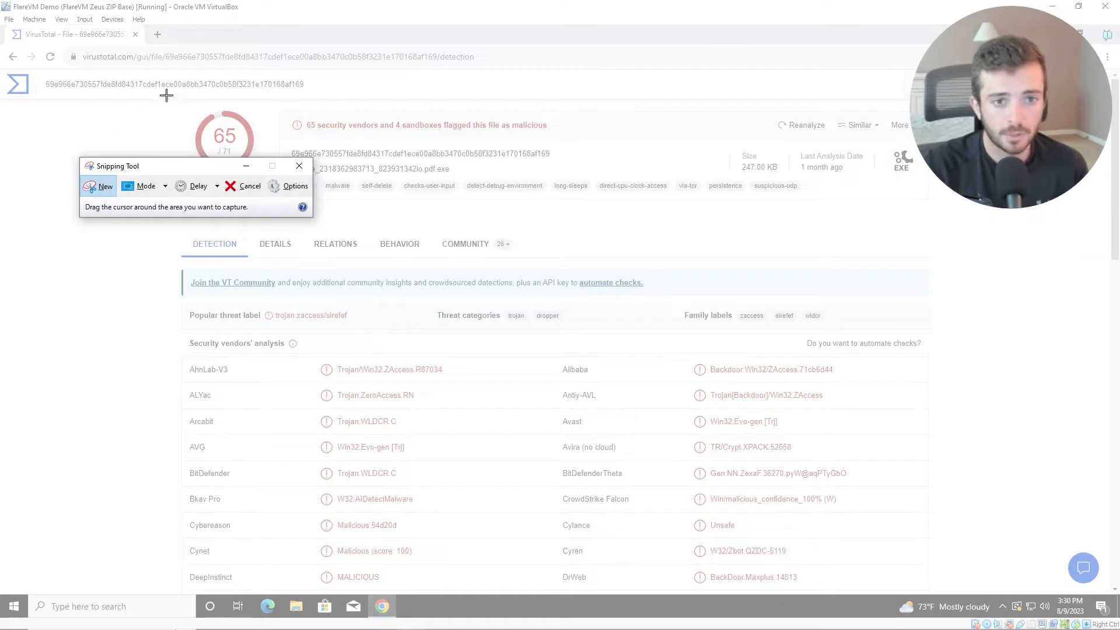
left_click_drag(164, 98, 935, 590)
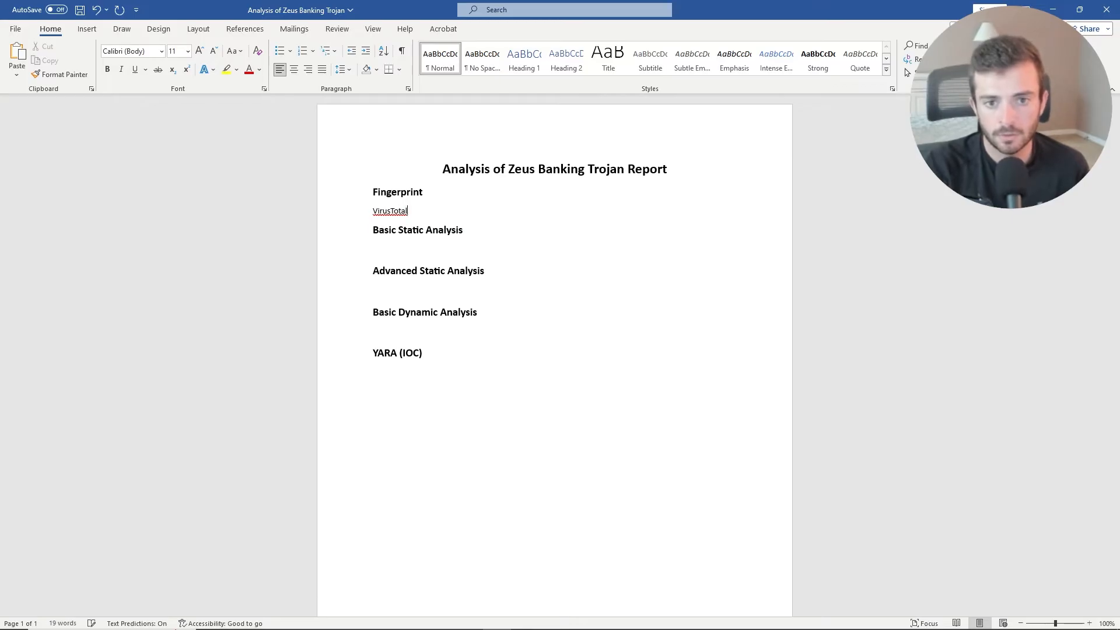
key("BackSpace")
key("BackSpace")
key("BackSpace")
key("BackSpace")
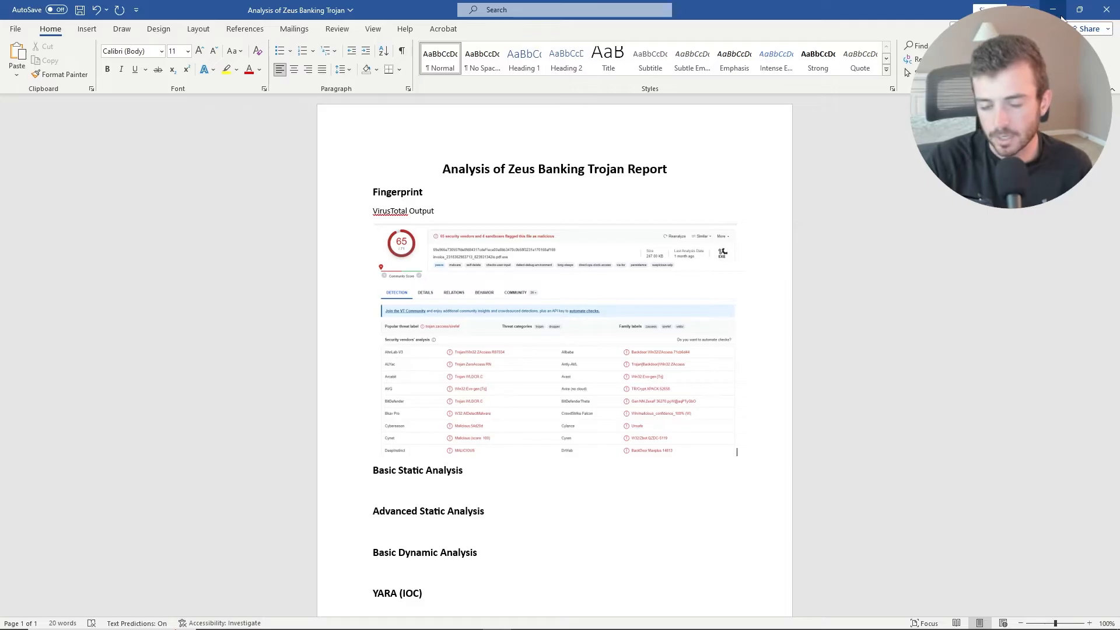
left_click(1061, 18)
Step: Set FlareVM's network adapter to Host-only Adapter on VirtualBox Host-Only Ethernet Adapter #3
left_click(931, 9)
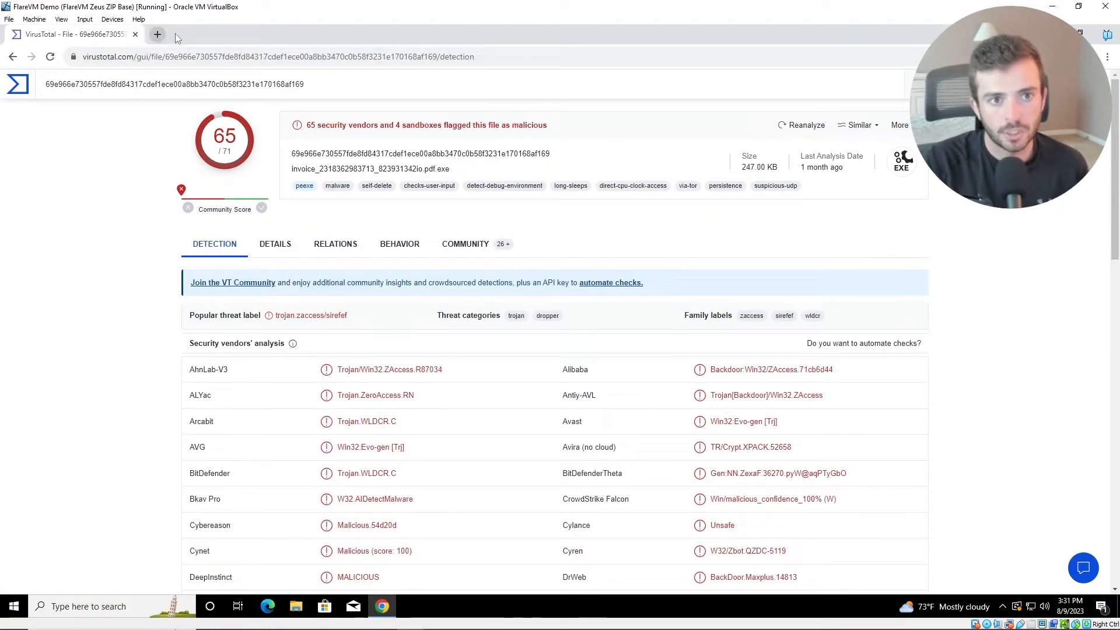
left_click(1054, 33)
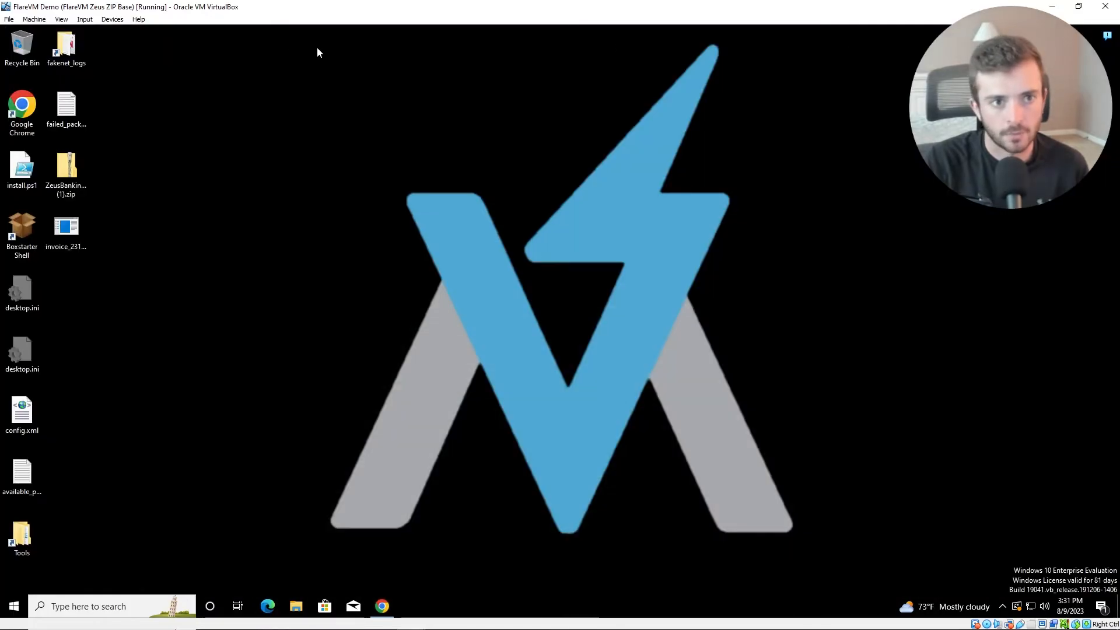
left_click(32, 20)
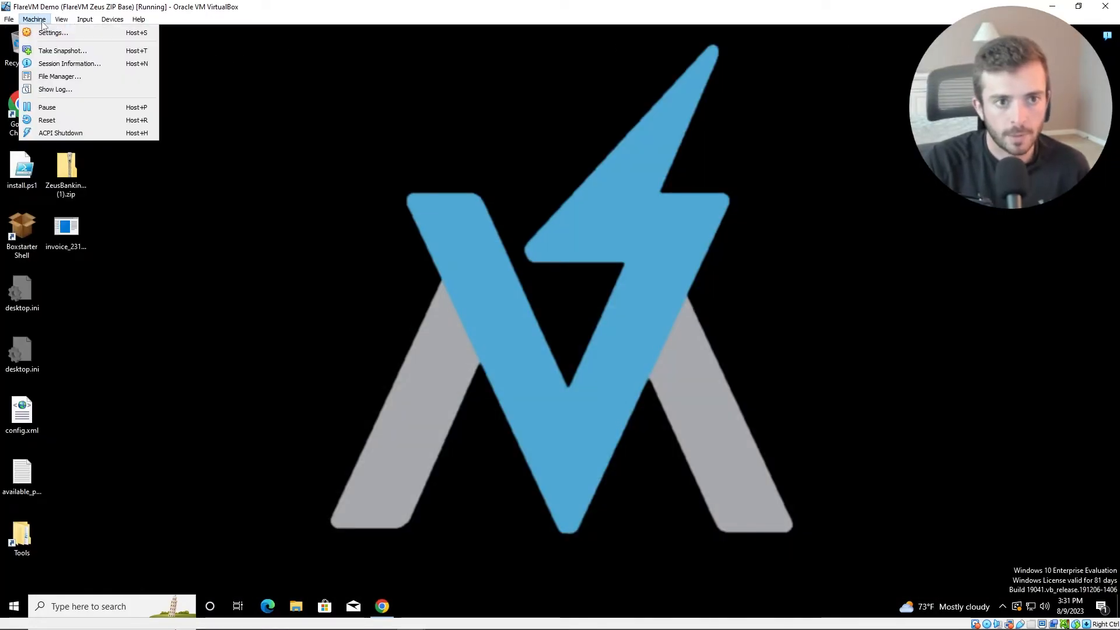
left_click(53, 33)
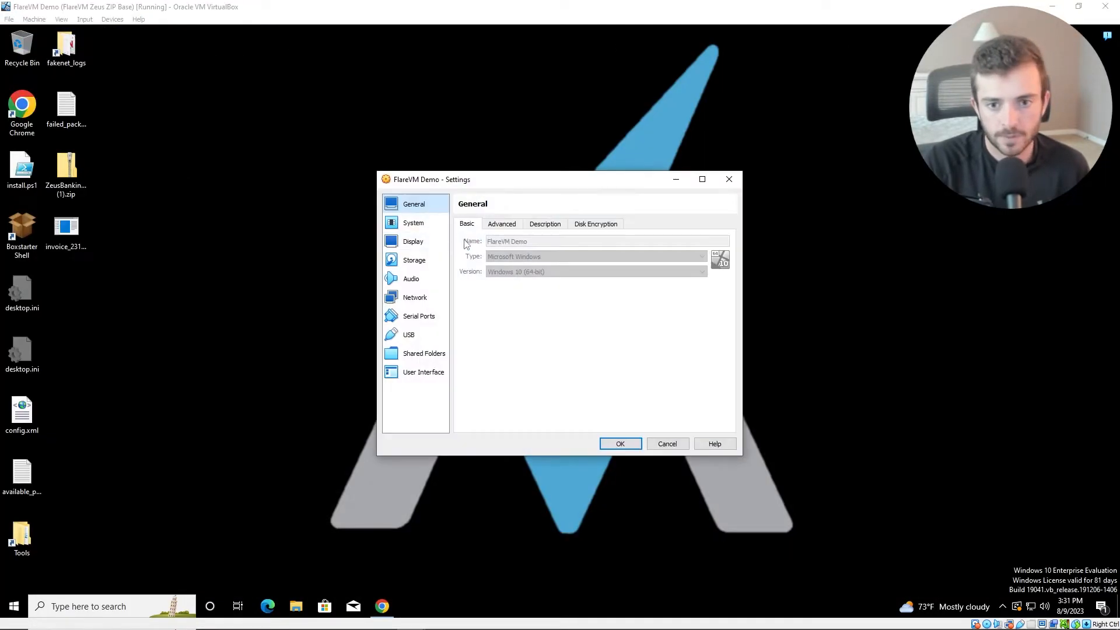
left_click(423, 300)
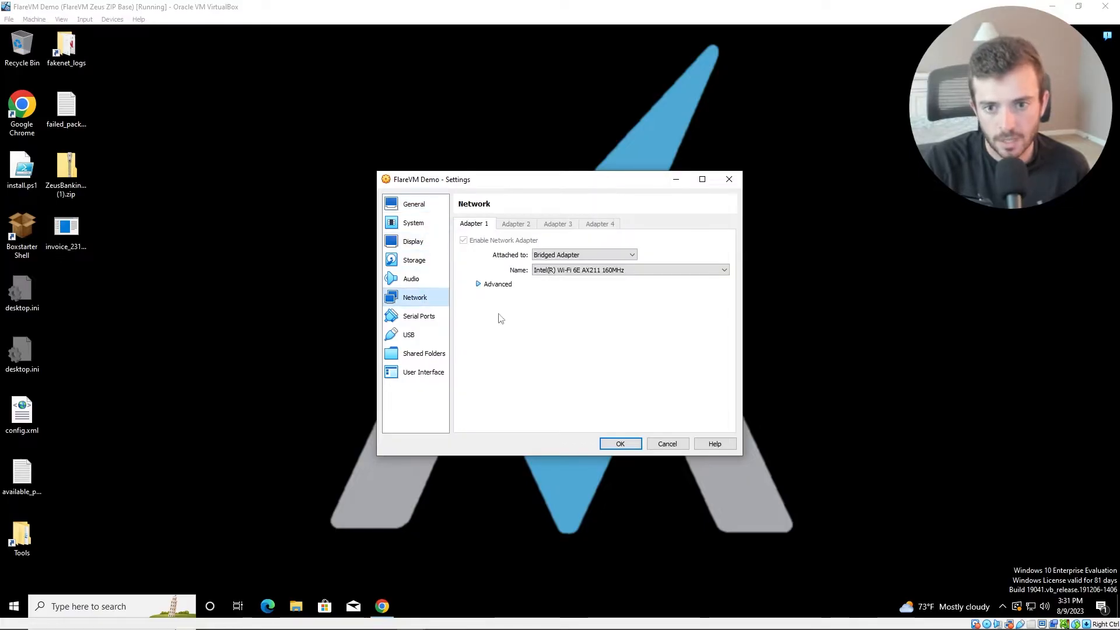
left_click(553, 256)
left_click(557, 287)
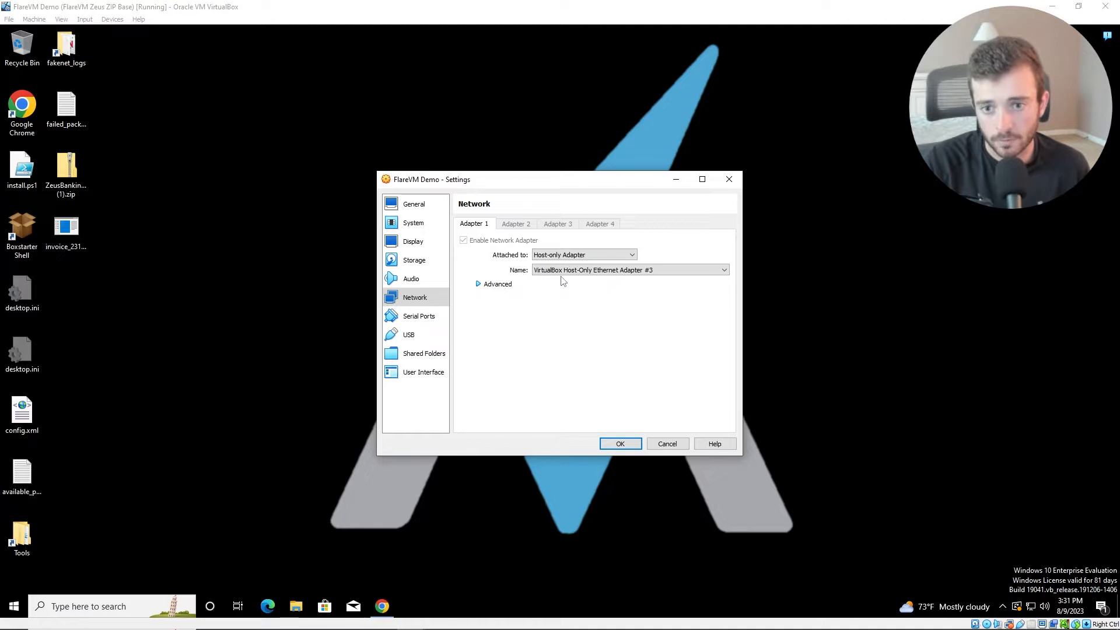
left_click(660, 272)
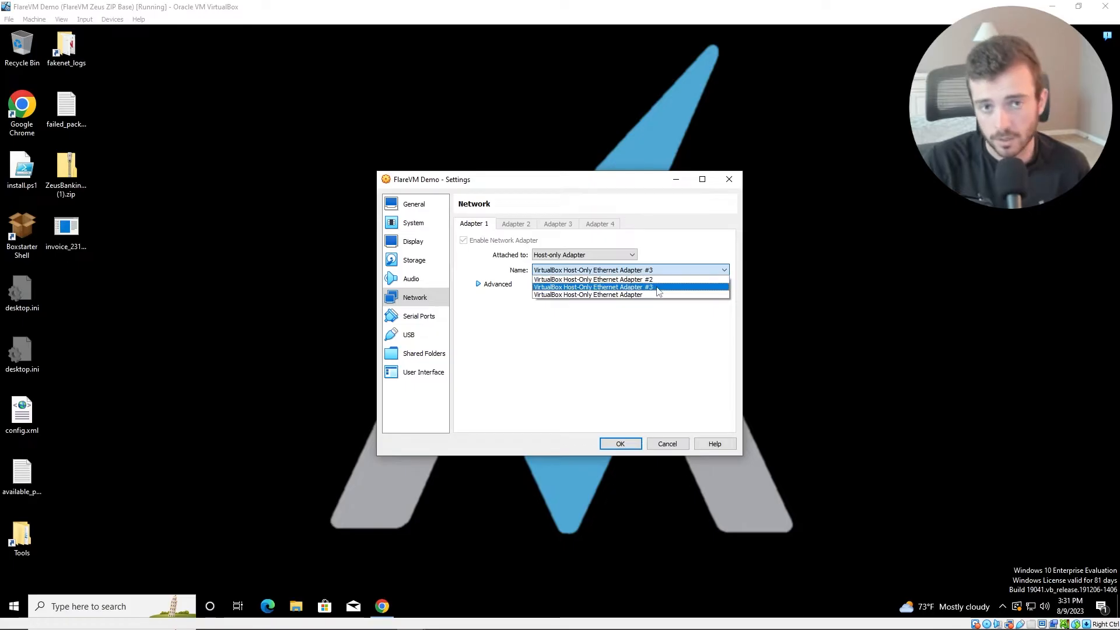
left_click(655, 336)
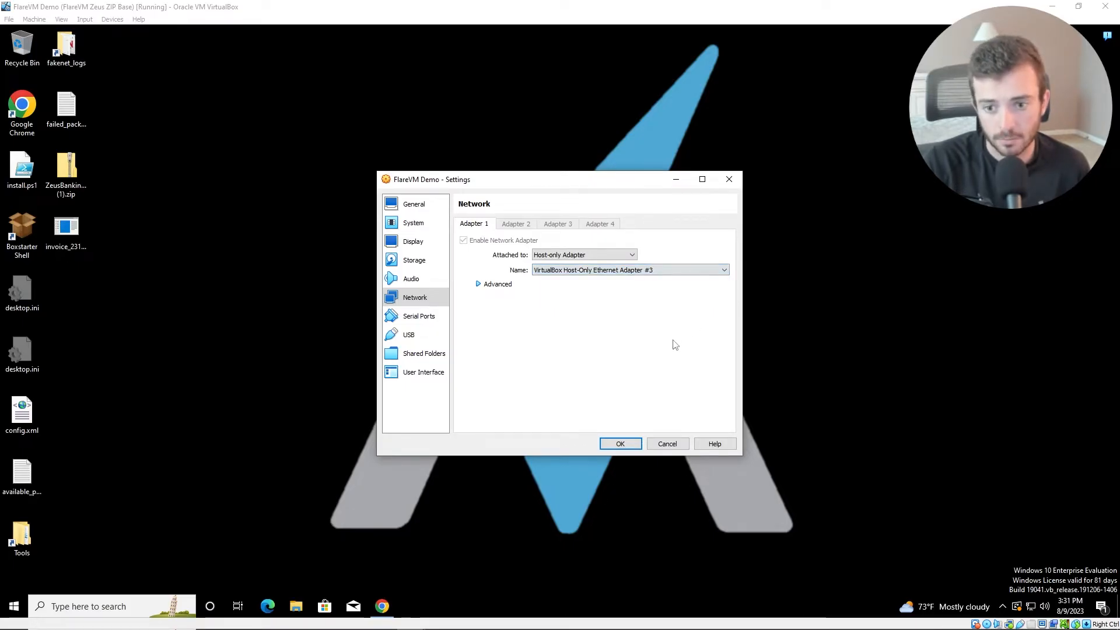
left_click(635, 447)
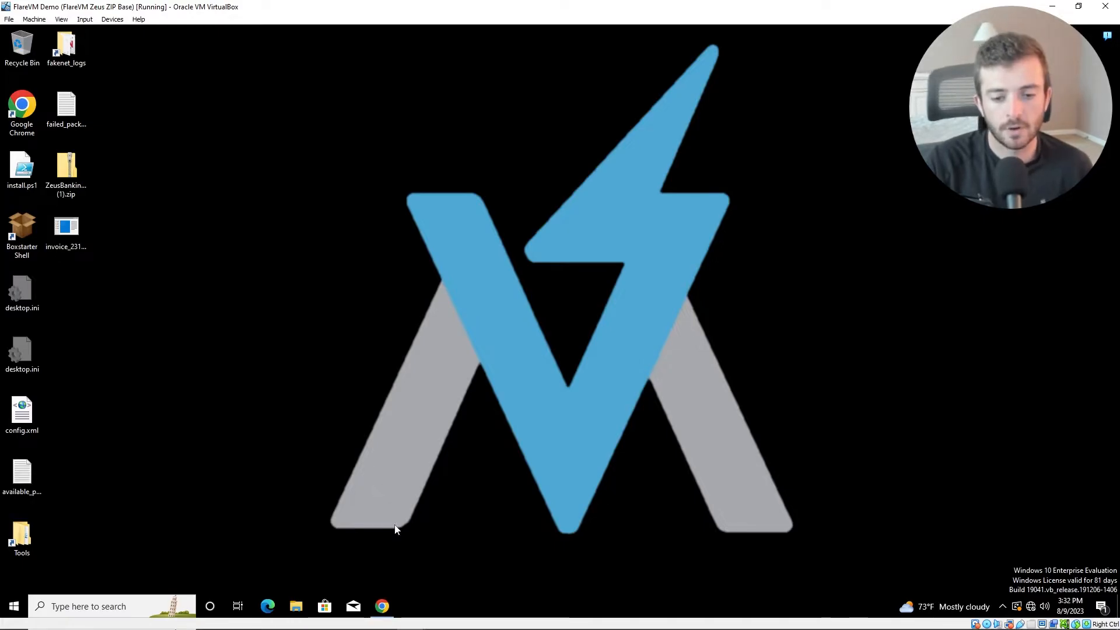
Step: View the sample's DETAILS on VirusTotal, select its MD5 hash, then minimize Chrome
left_click(382, 606)
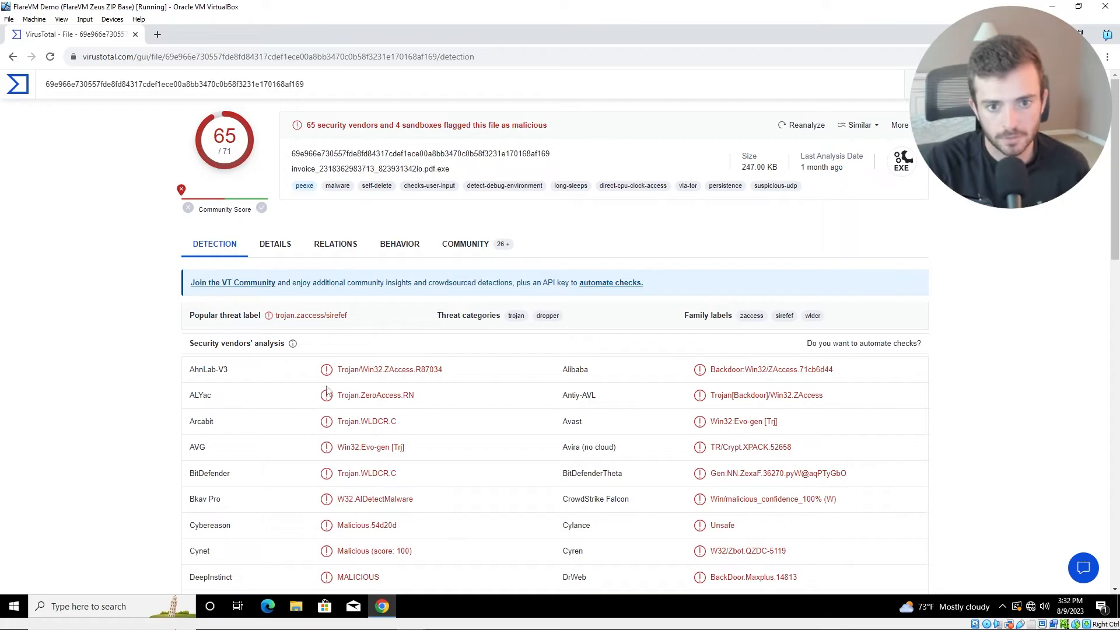
left_click(286, 256)
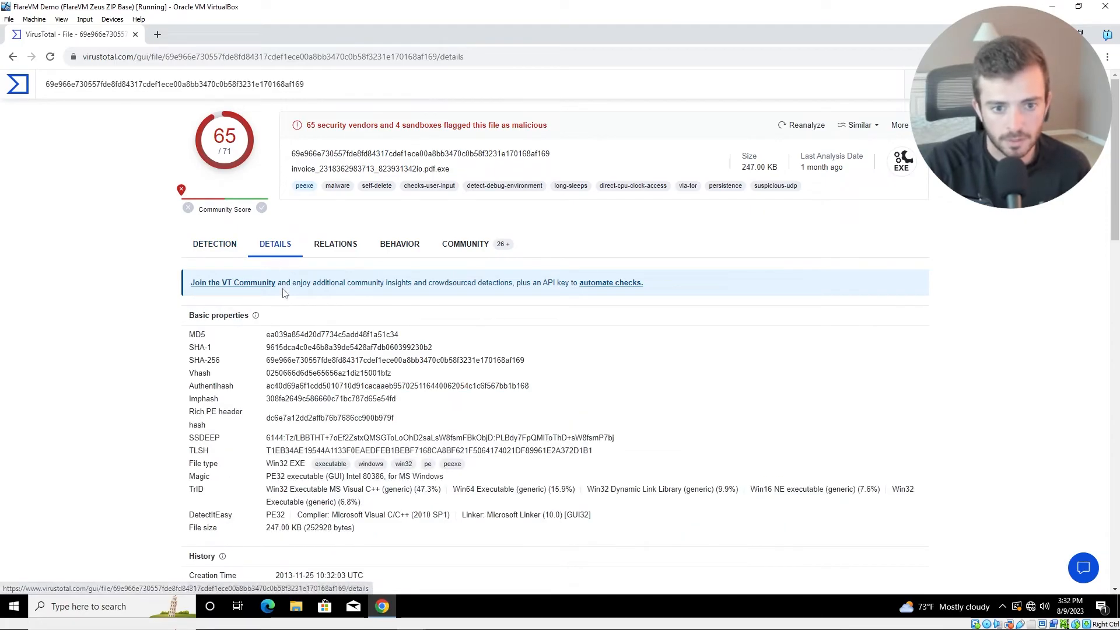
left_click_drag(267, 335, 402, 338)
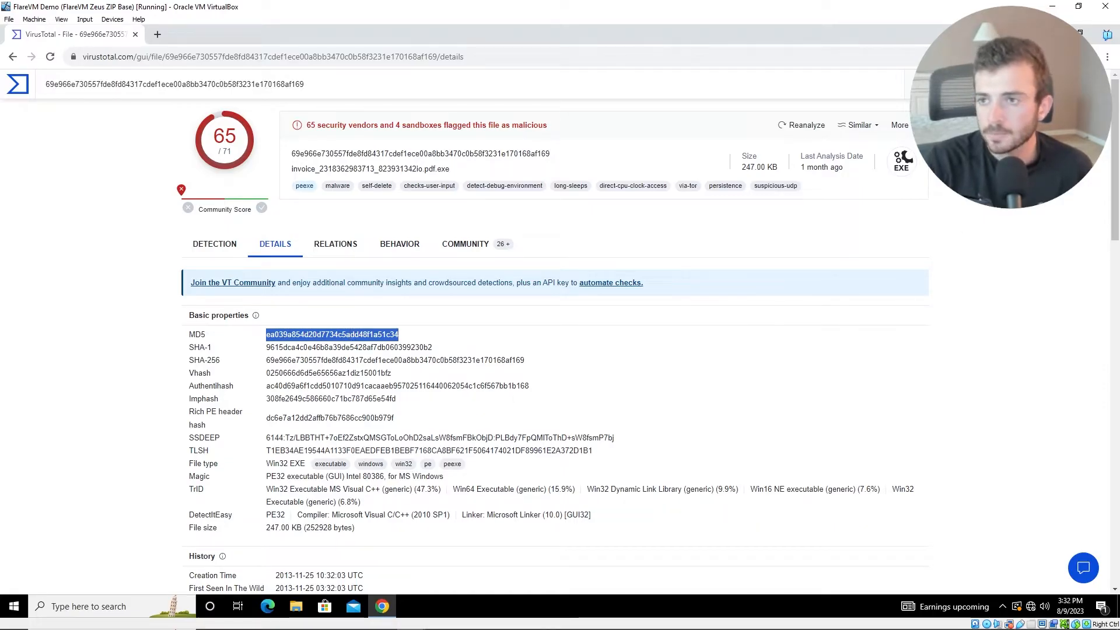
left_click(1053, 33)
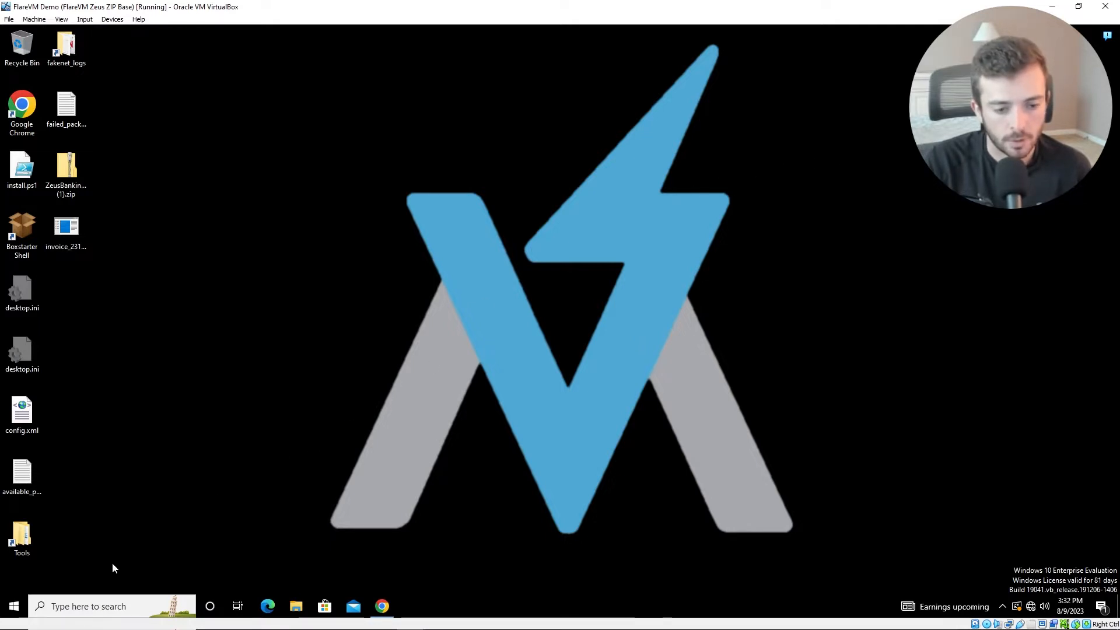
Step: Search the guest's Start menu for pestudio and launch it
left_click(93, 604)
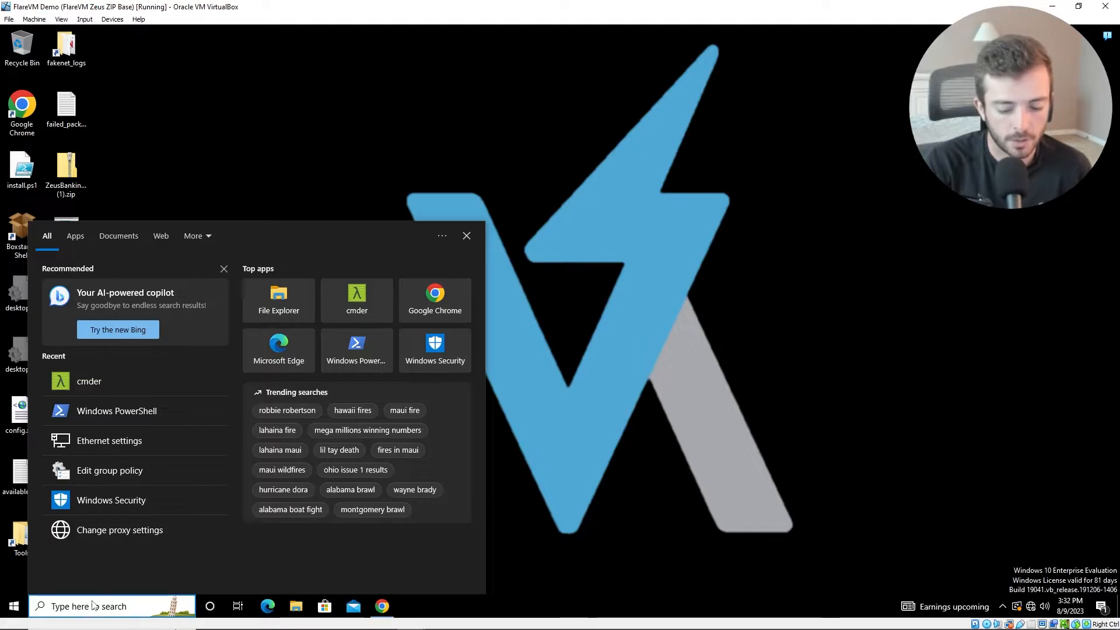
type("pe")
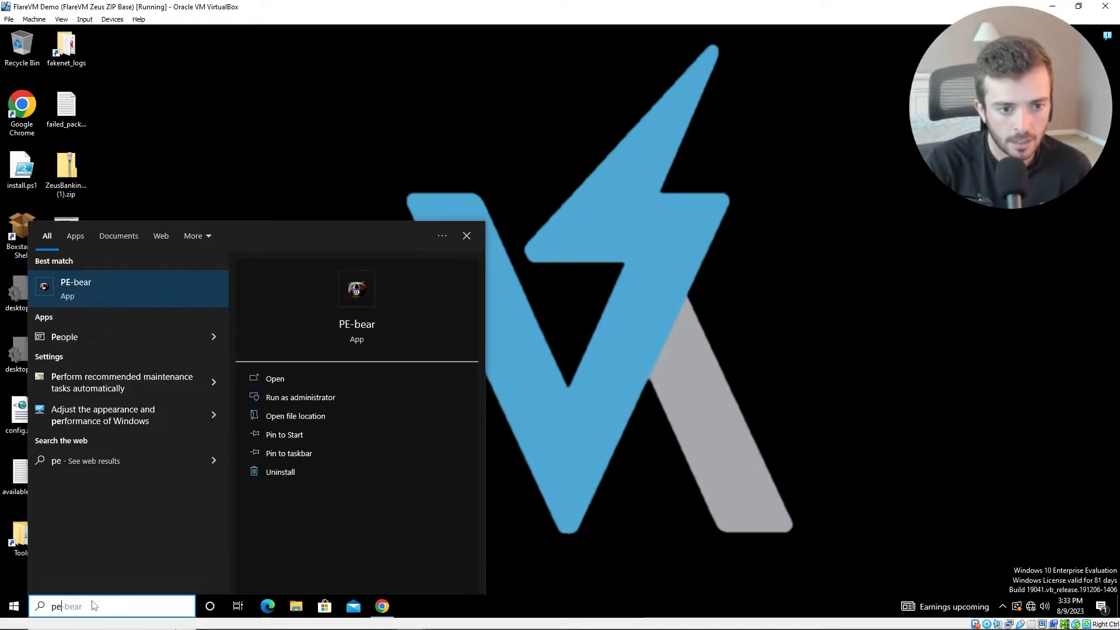
type("st")
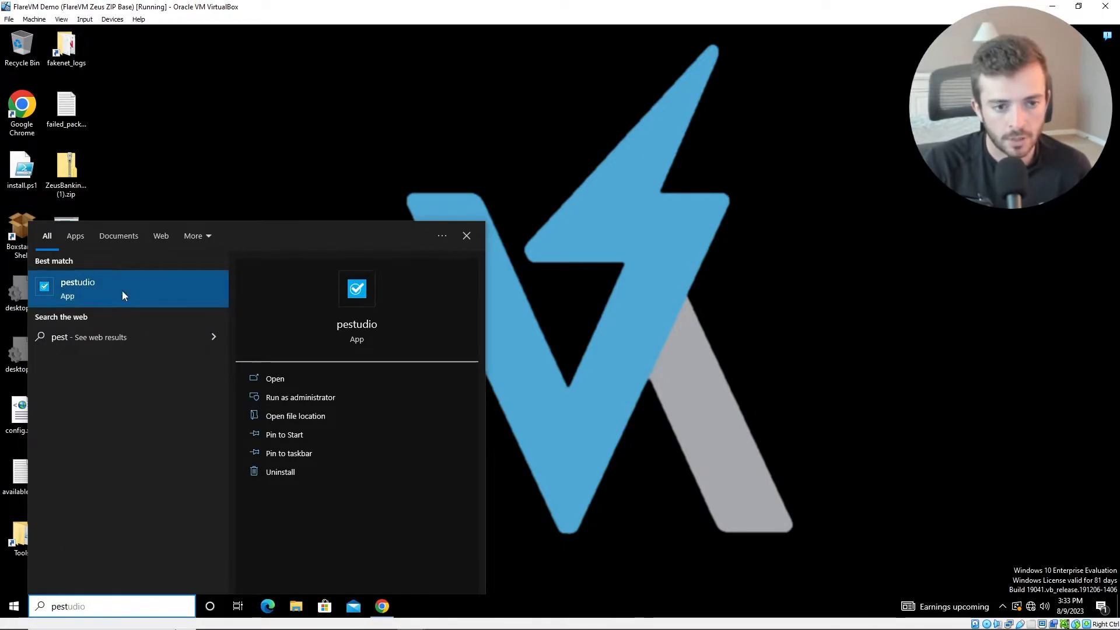
left_click(69, 295)
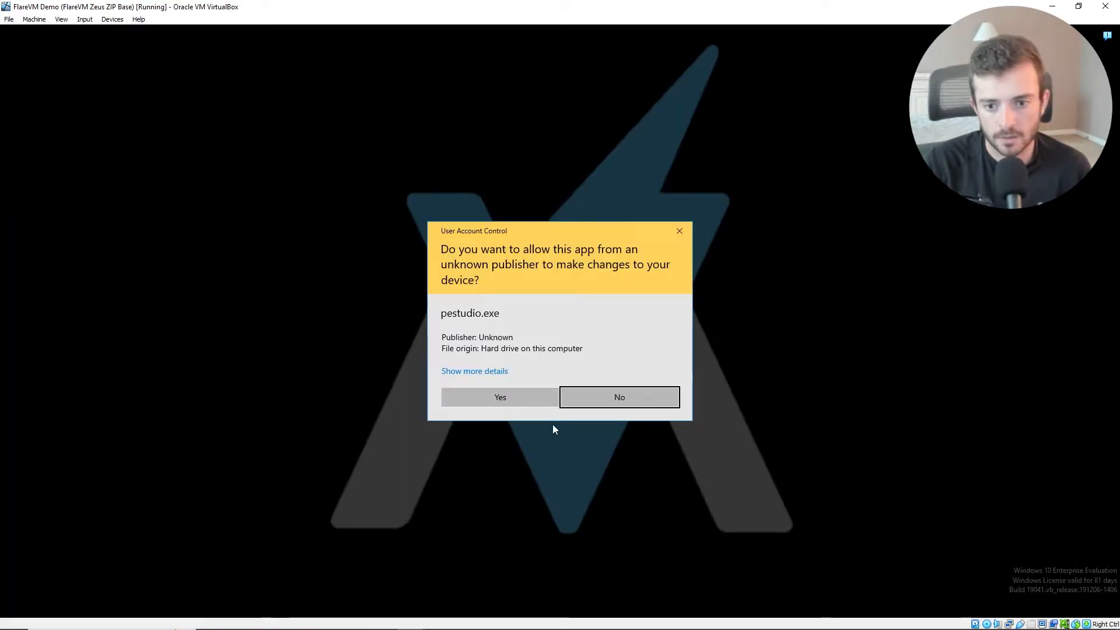
Step: Allow pestudio through UAC and move its window aside to reveal the invoice file's name
left_click(538, 404)
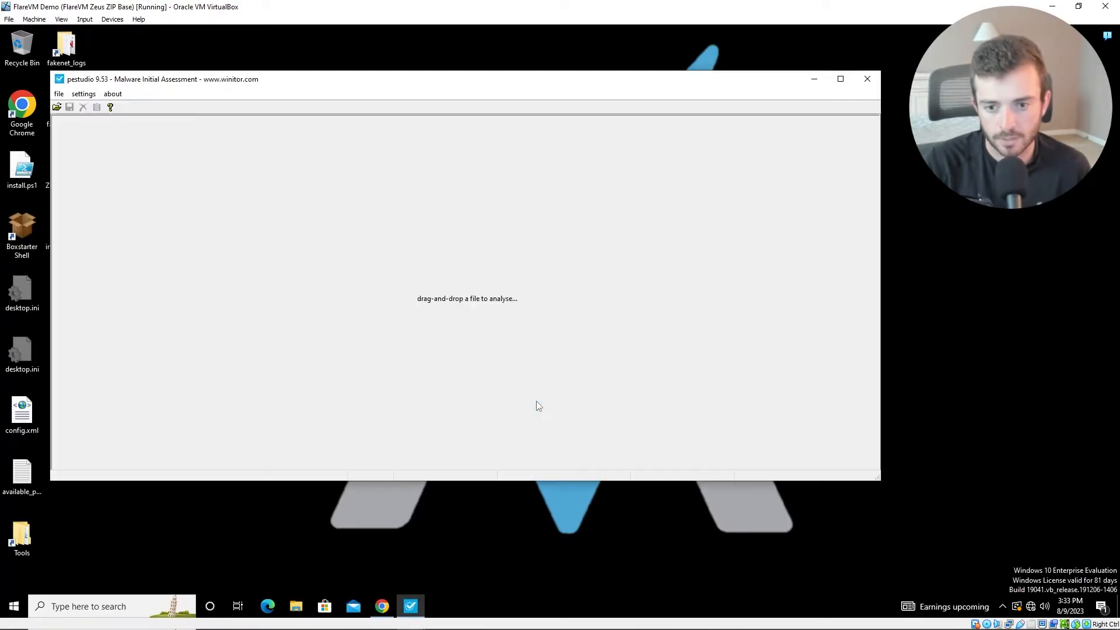
left_click_drag(315, 83, 393, 105)
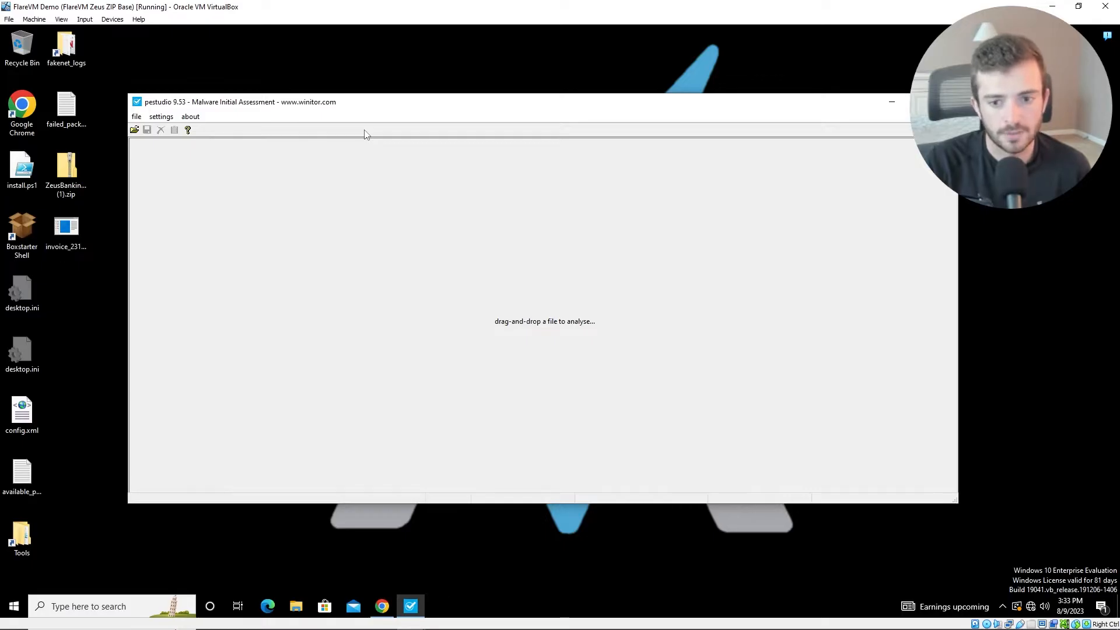
left_click(73, 229)
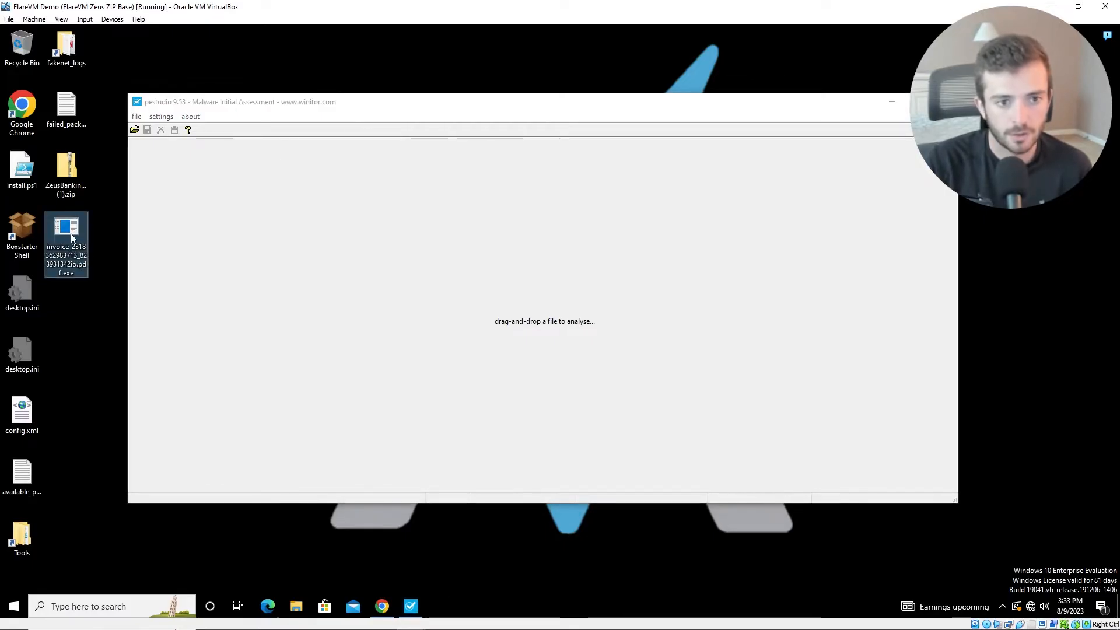
left_click_drag(408, 102, 454, 95)
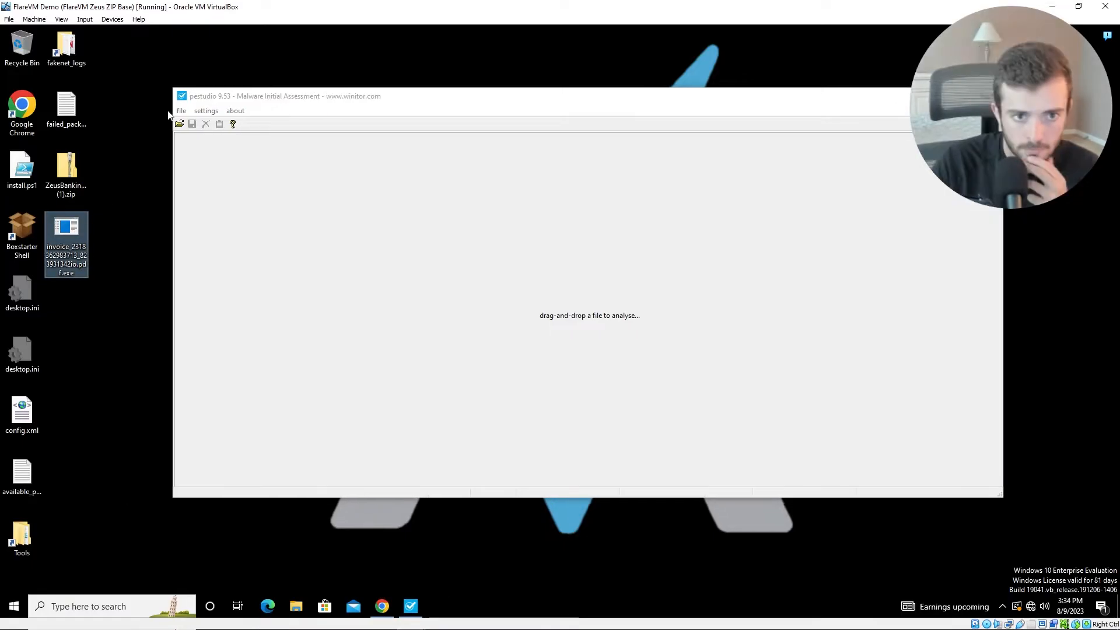
left_click(181, 110)
left_click(201, 122)
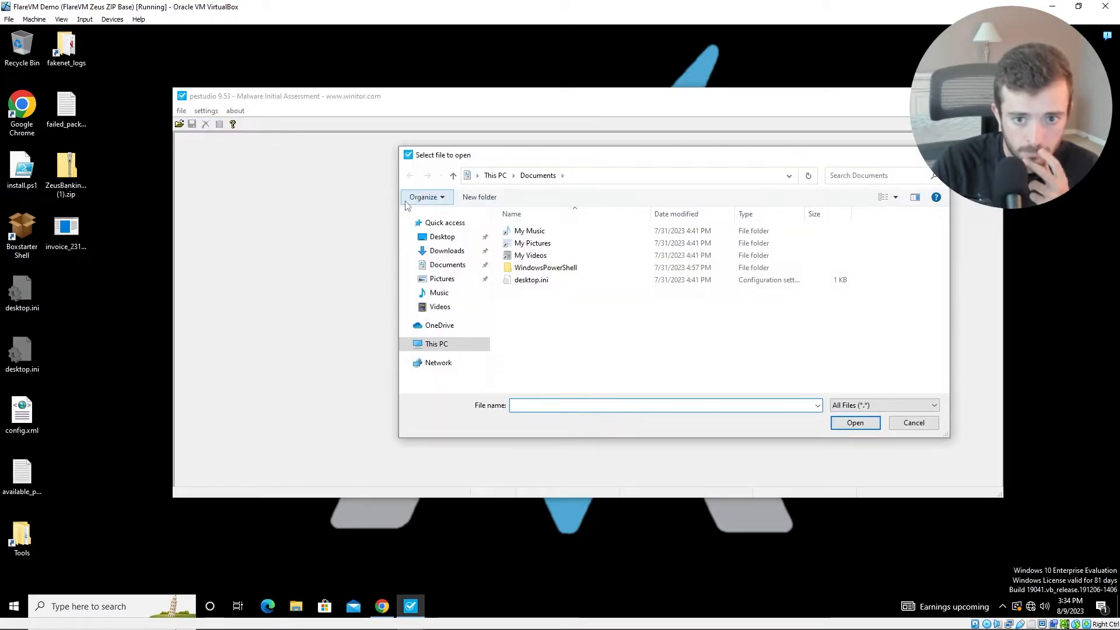
left_click(447, 250)
left_click(442, 237)
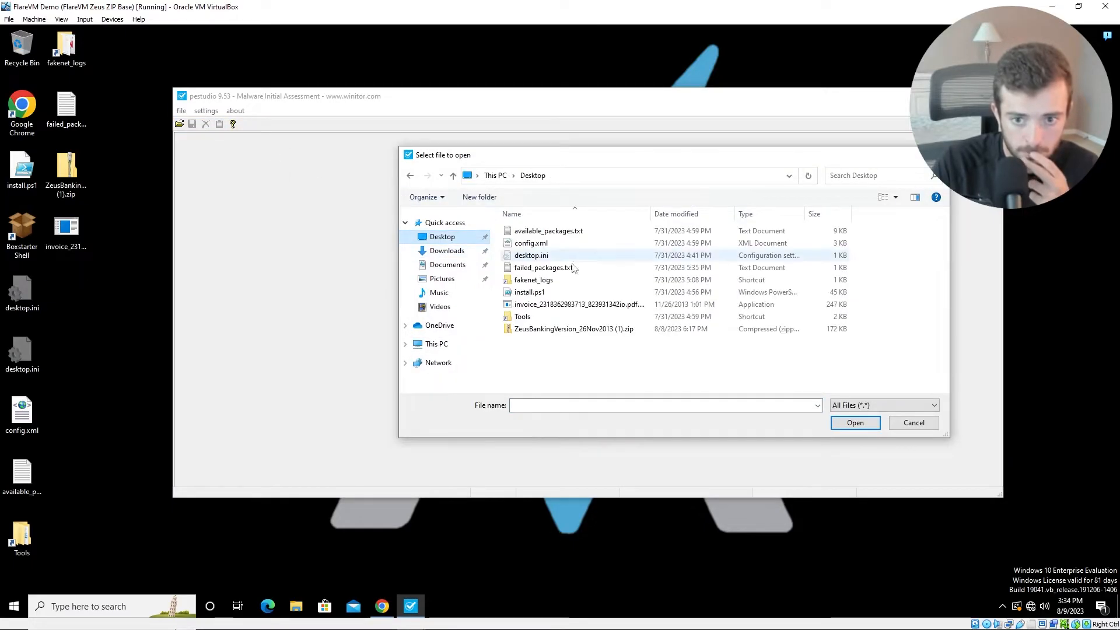
left_click(578, 304)
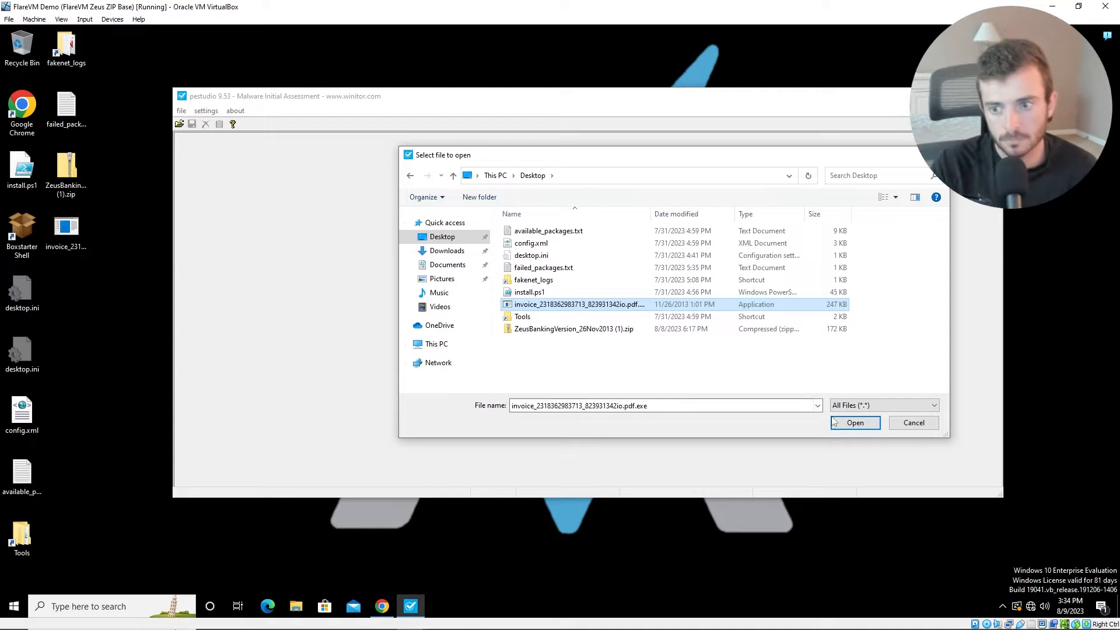
left_click(857, 424)
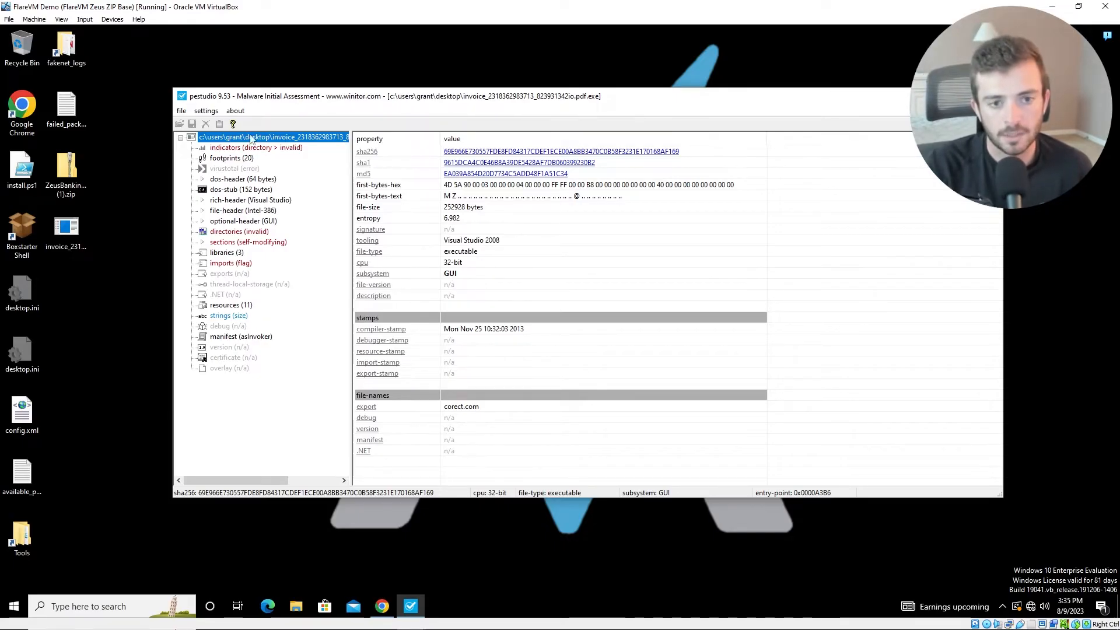
Step: Select pestudio's sha256, sha1 and md5 rows and copy the three lines
left_click(514, 153)
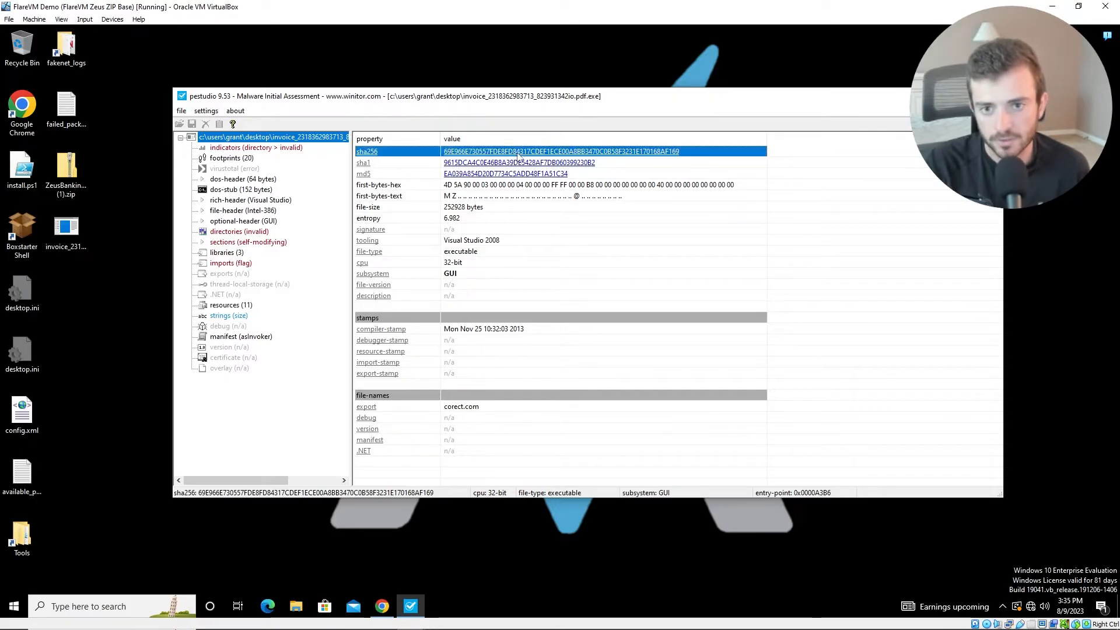
left_click(517, 152)
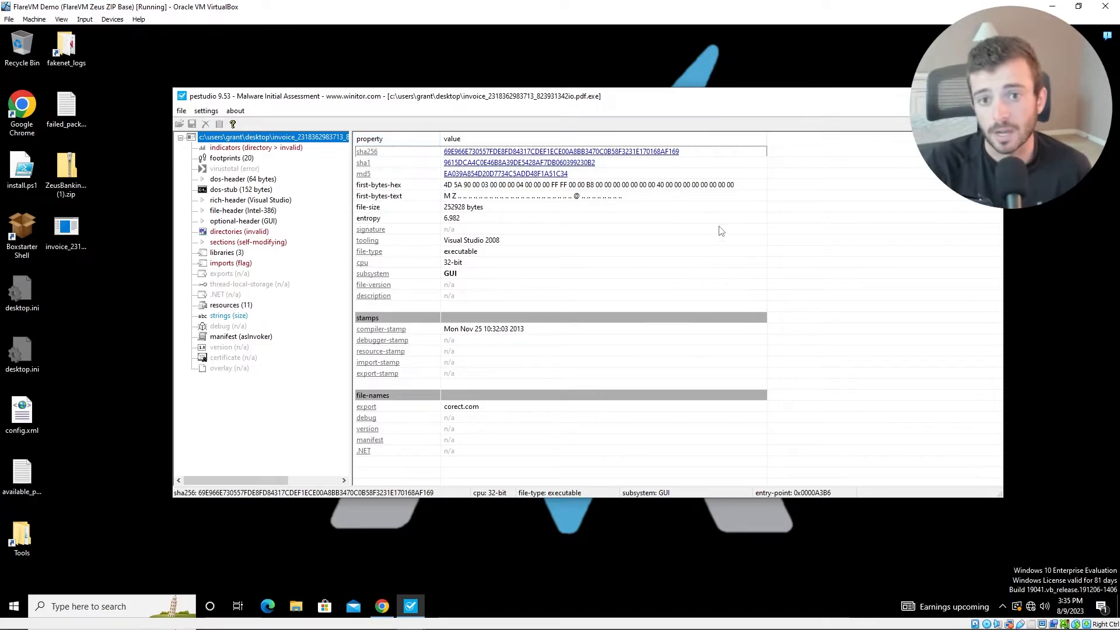
left_click(409, 154)
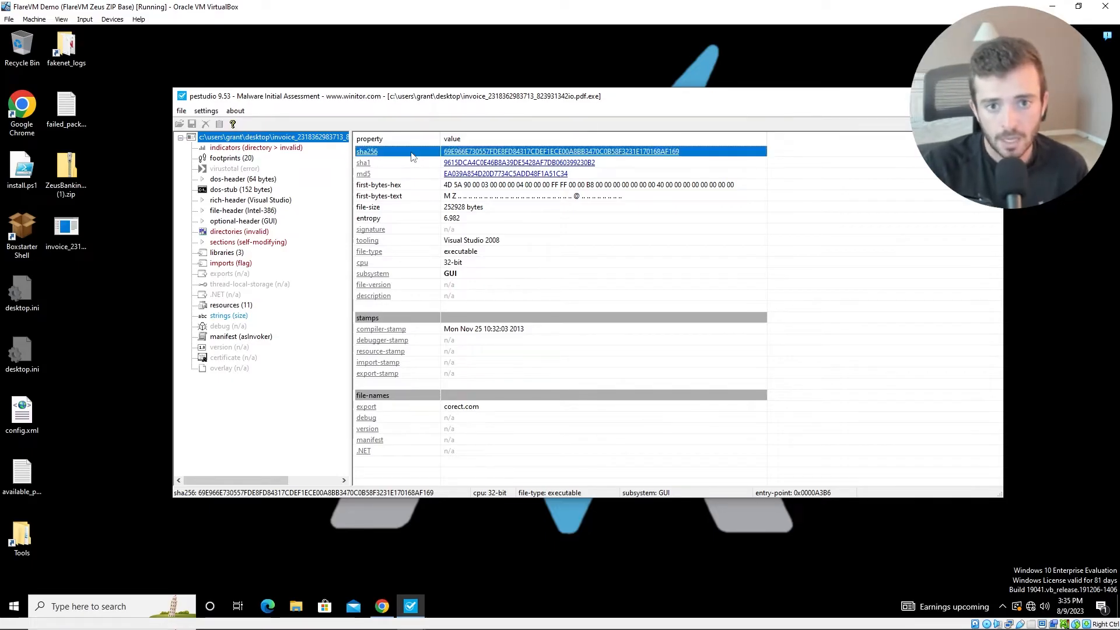
left_click(400, 173, "shift")
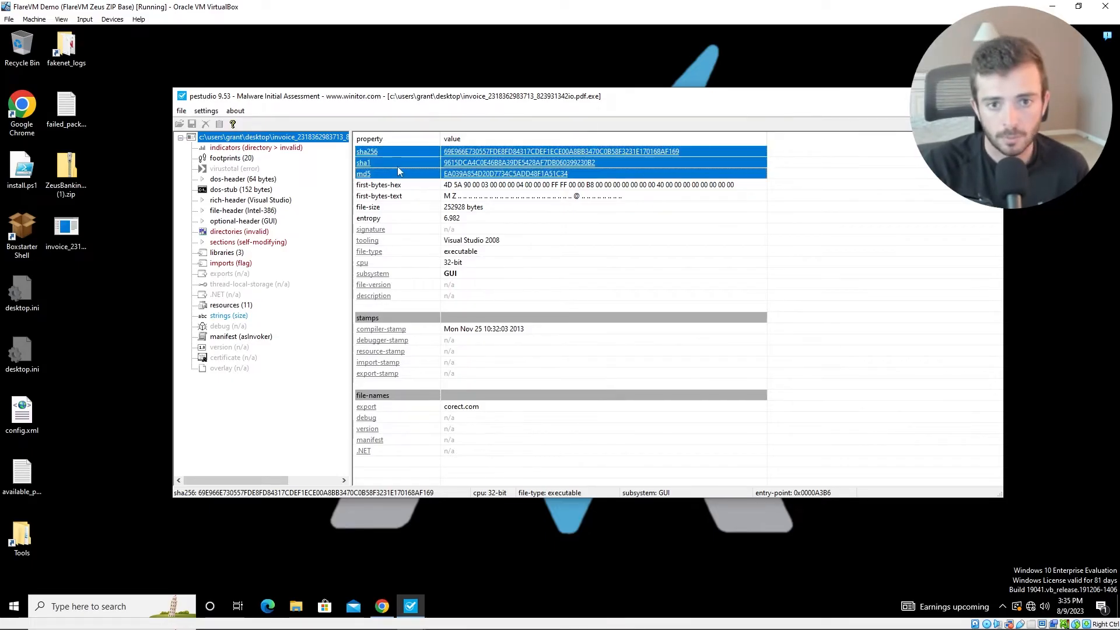
right_click(399, 168)
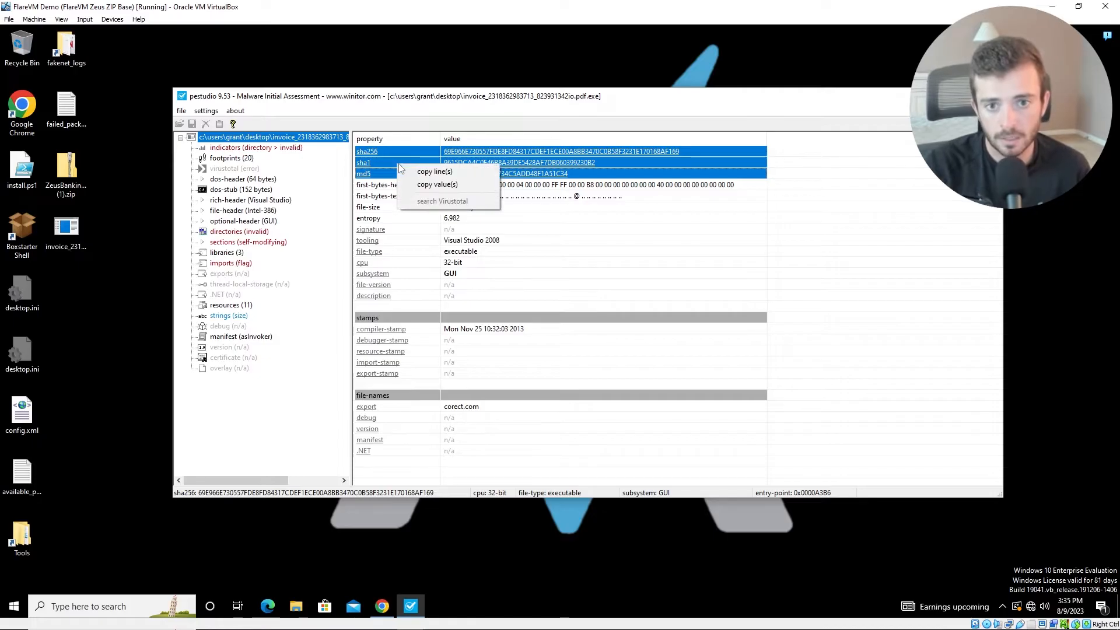
left_click(423, 173)
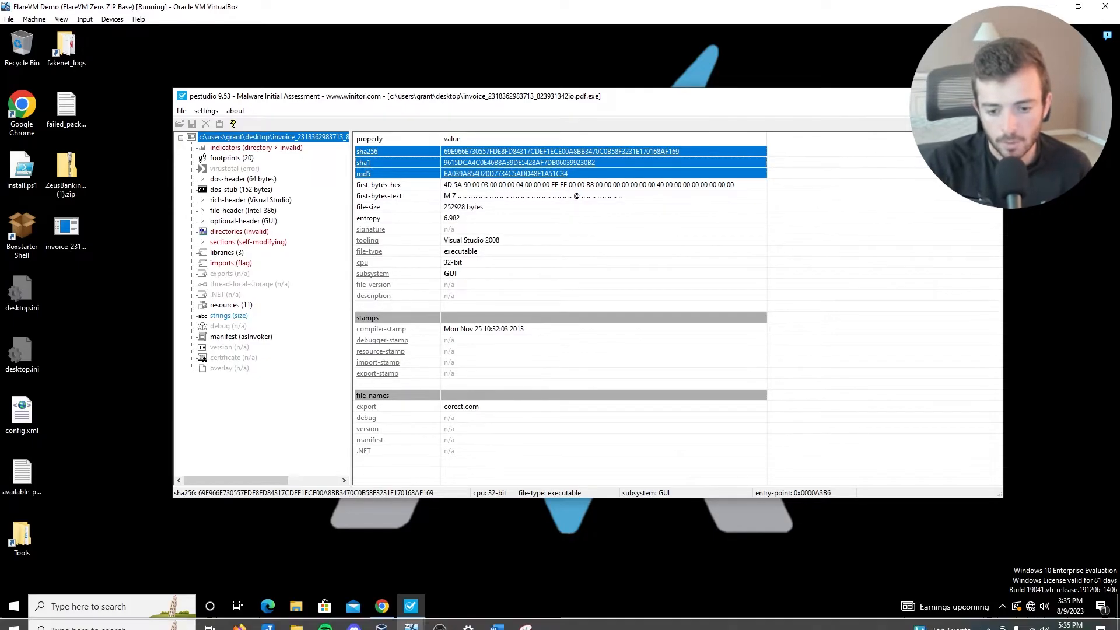
Step: Add a 'hashes' line below the VirusTotal screenshot and paste the three hashes beneath it
left_click(497, 619)
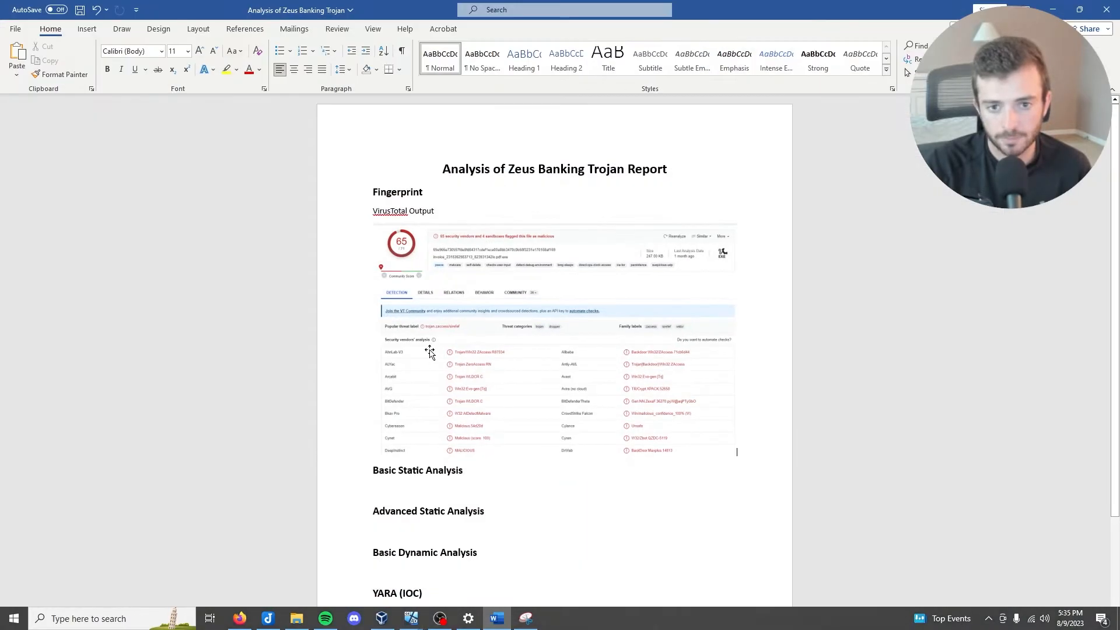
left_click(769, 441)
key("Return")
type("hash")
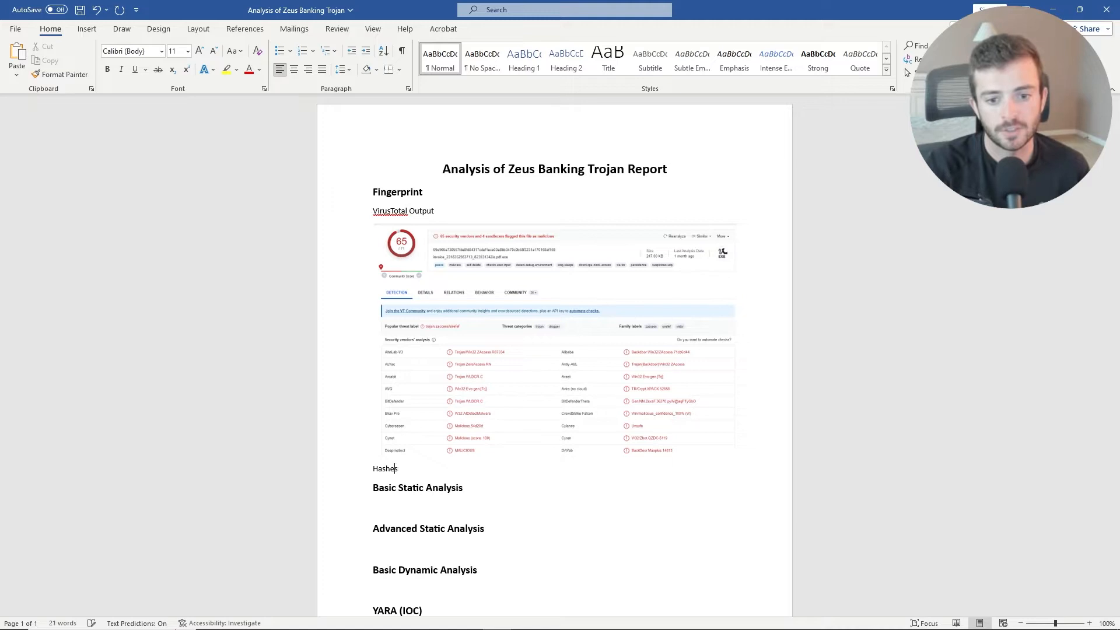
type("es")
key("Return")
key("ctrl+v")
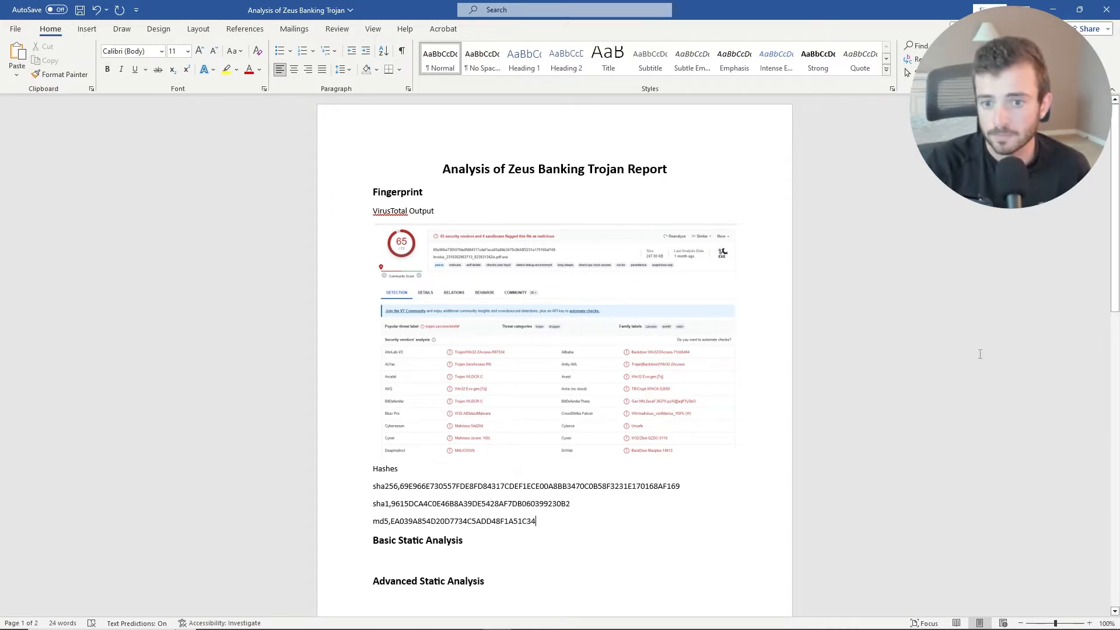
key("alt+Tab")
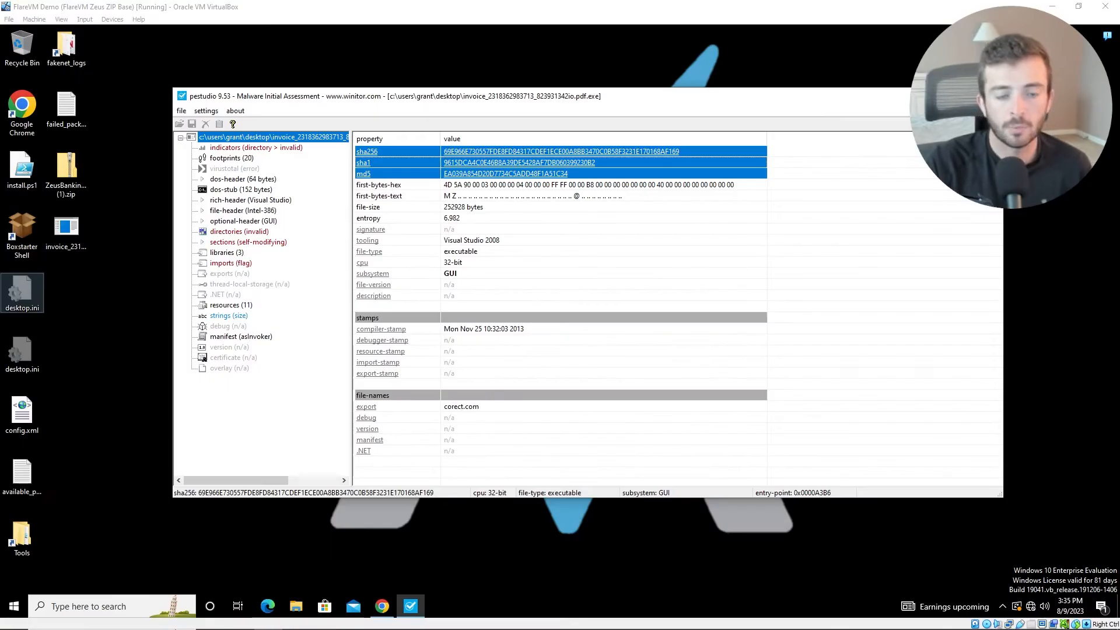
Step: Open the invoice file's Properties and copy its full file name
left_click(71, 238)
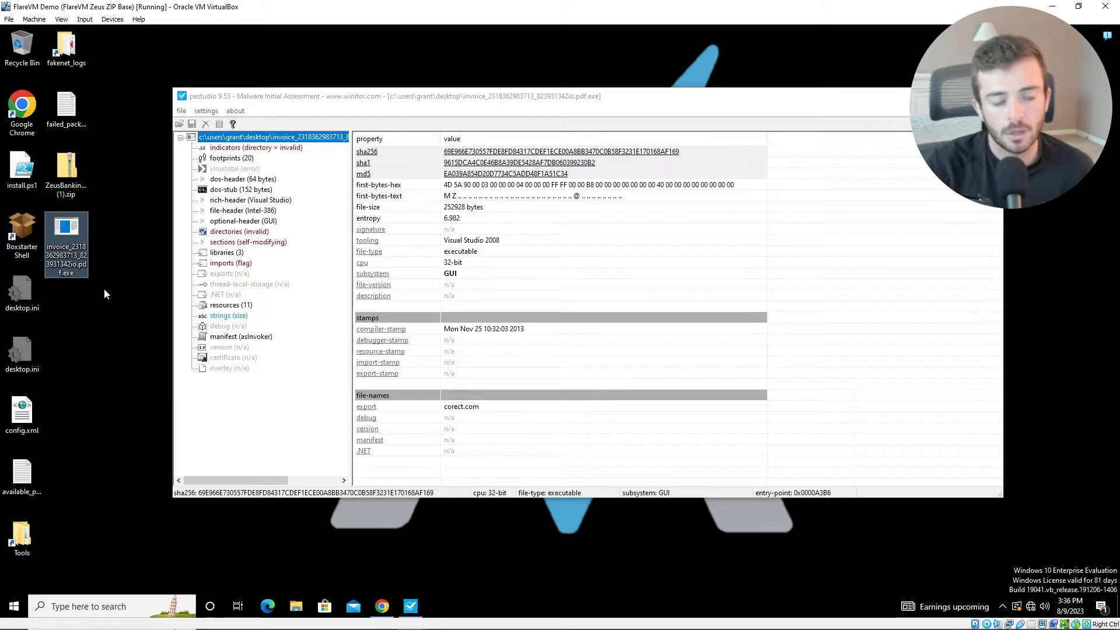
right_click(71, 261)
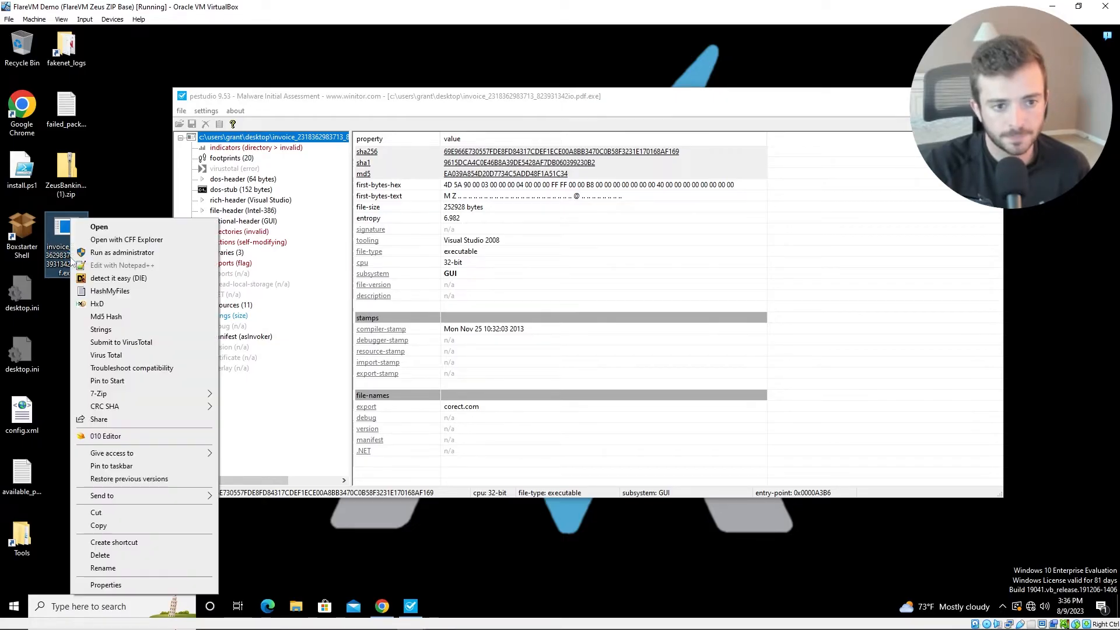
left_click(97, 579)
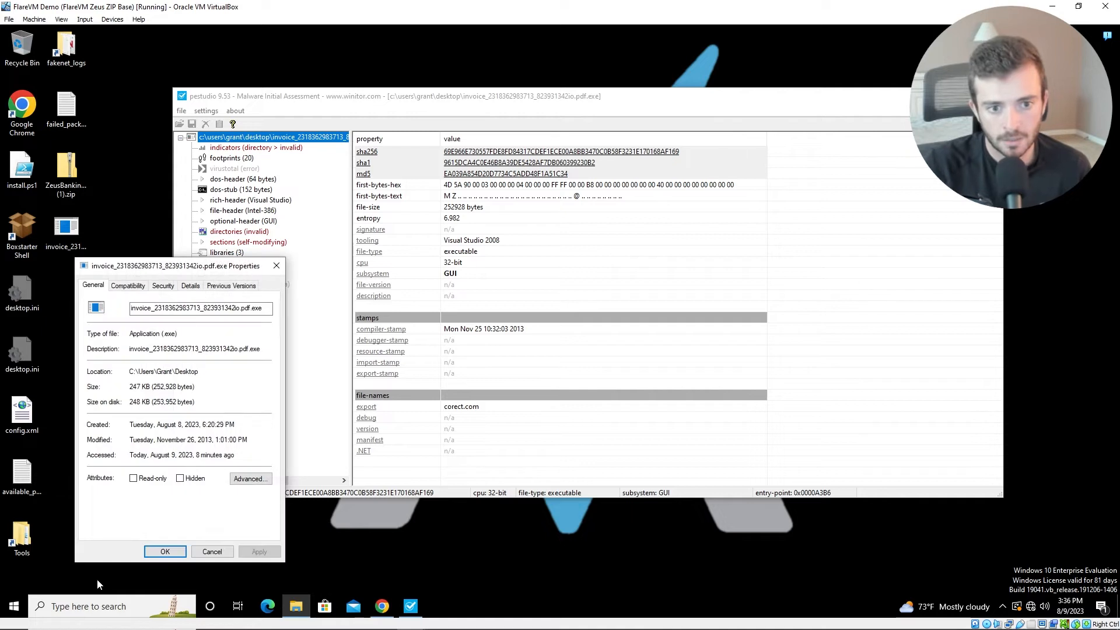
double_click(201, 310)
left_click(202, 310)
double_click(202, 311)
left_click(201, 310)
left_click_drag(261, 309, 131, 308)
right_click(151, 313)
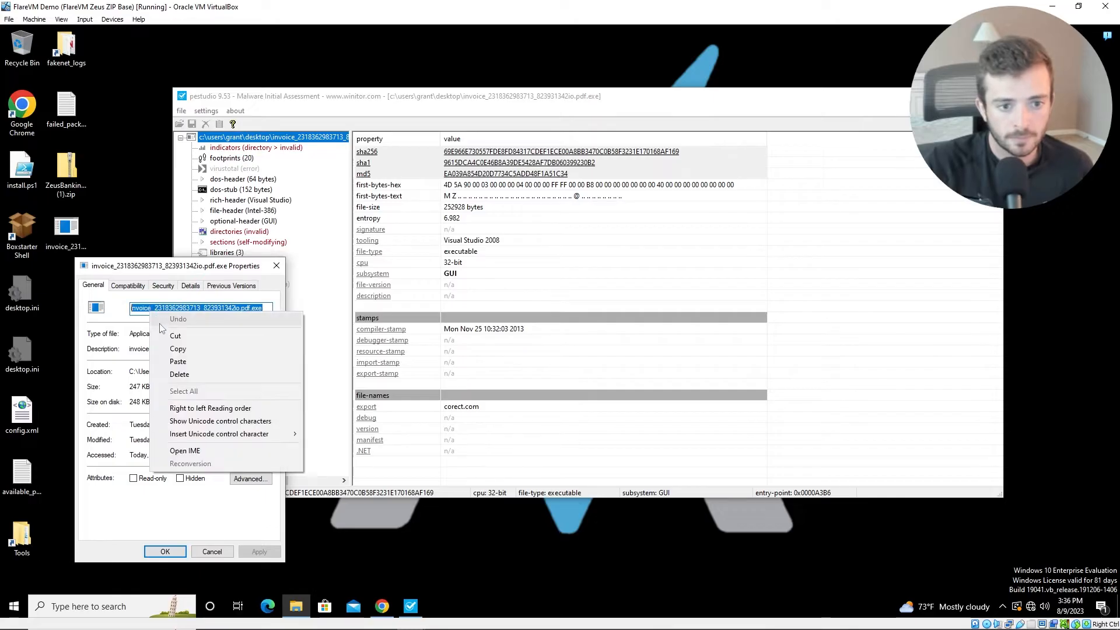
left_click(178, 349)
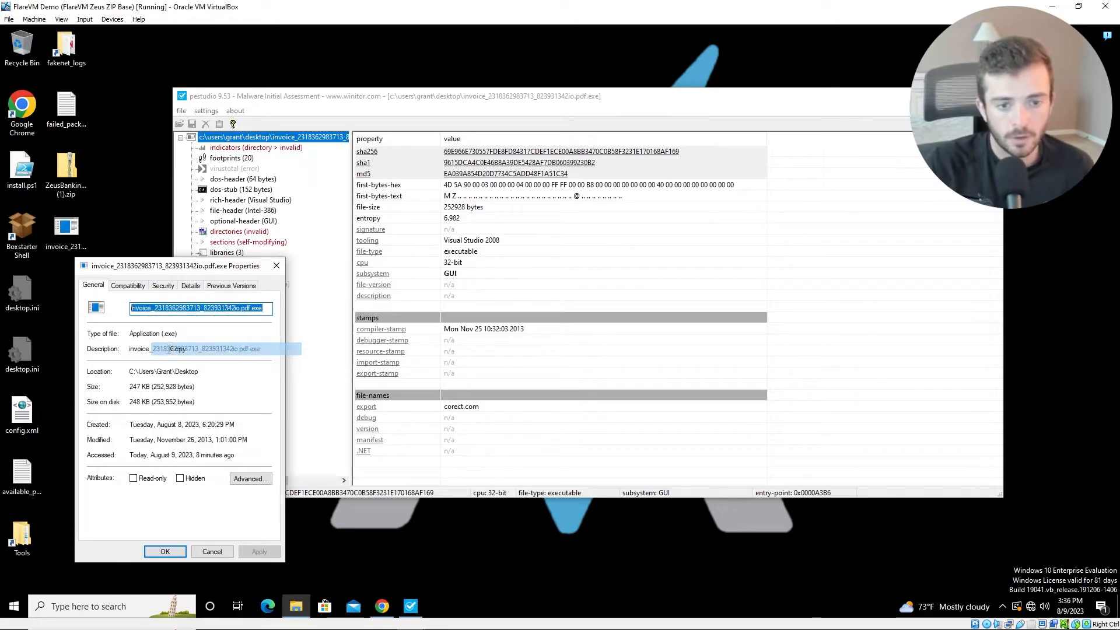
Step: Examine the .pdf.exe ending of the file name in the Properties name field
left_click(248, 335)
left_click_drag(242, 309, 253, 309)
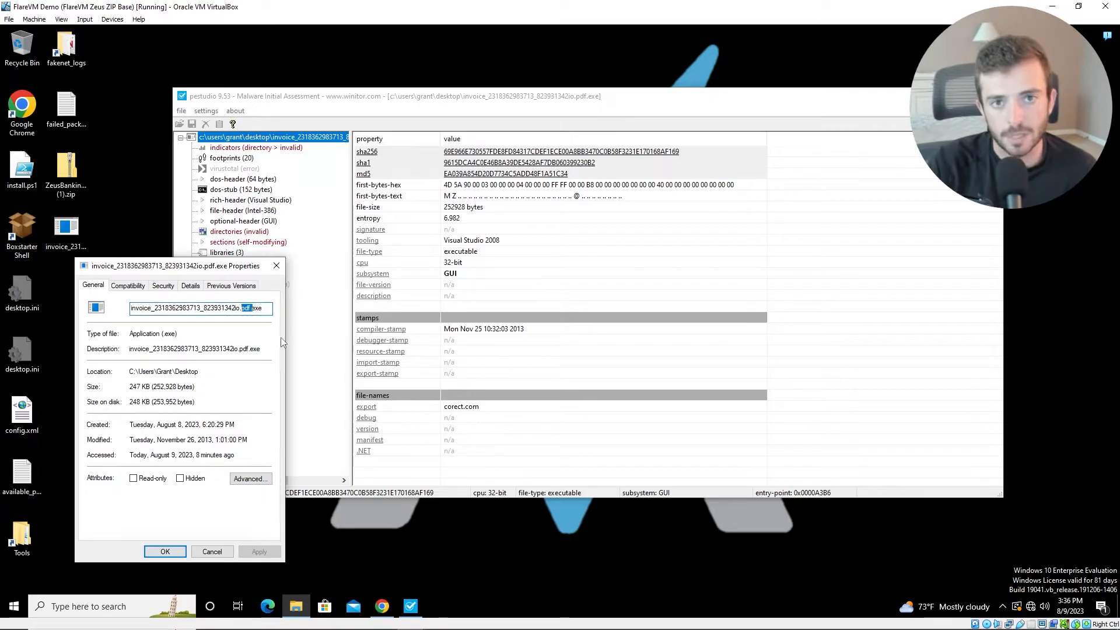
left_click(241, 309)
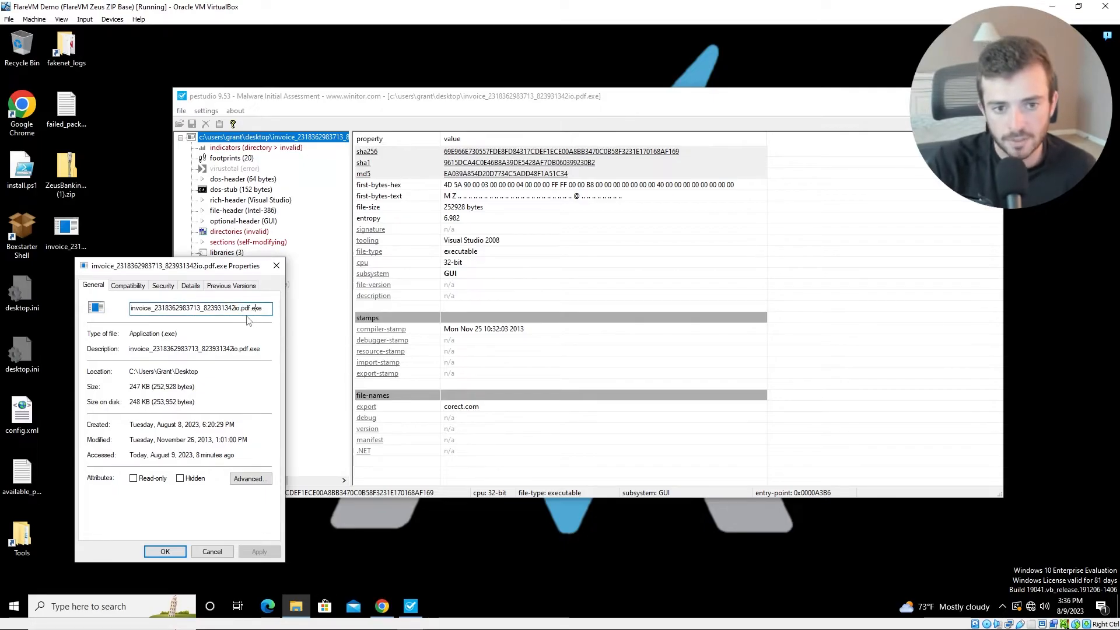
left_click_drag(248, 310, 272, 321)
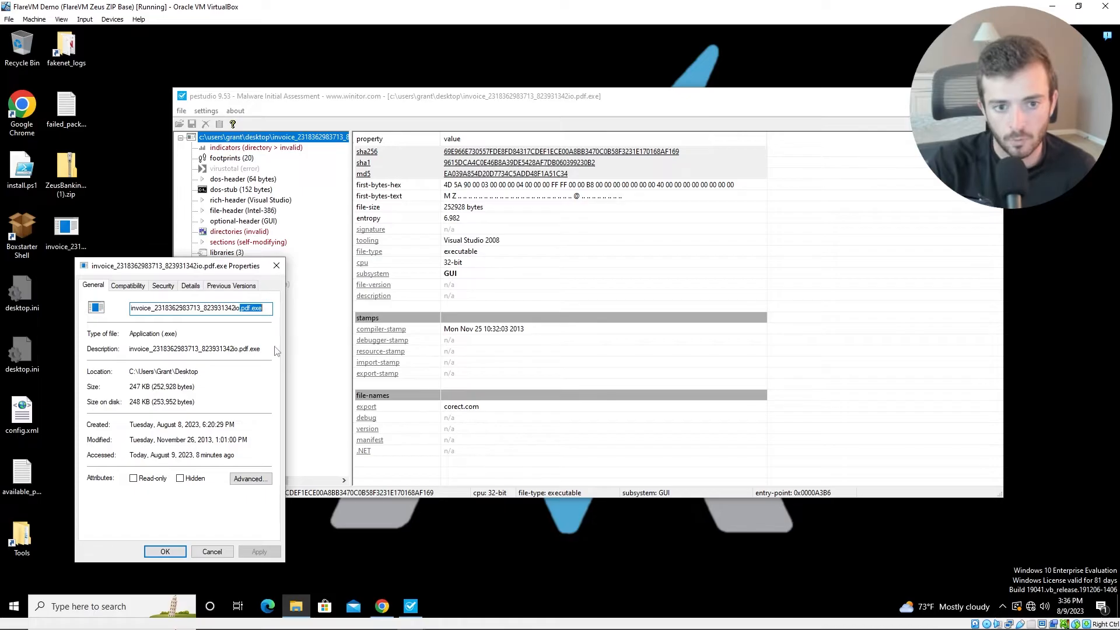
double_click(247, 311)
left_click(249, 311)
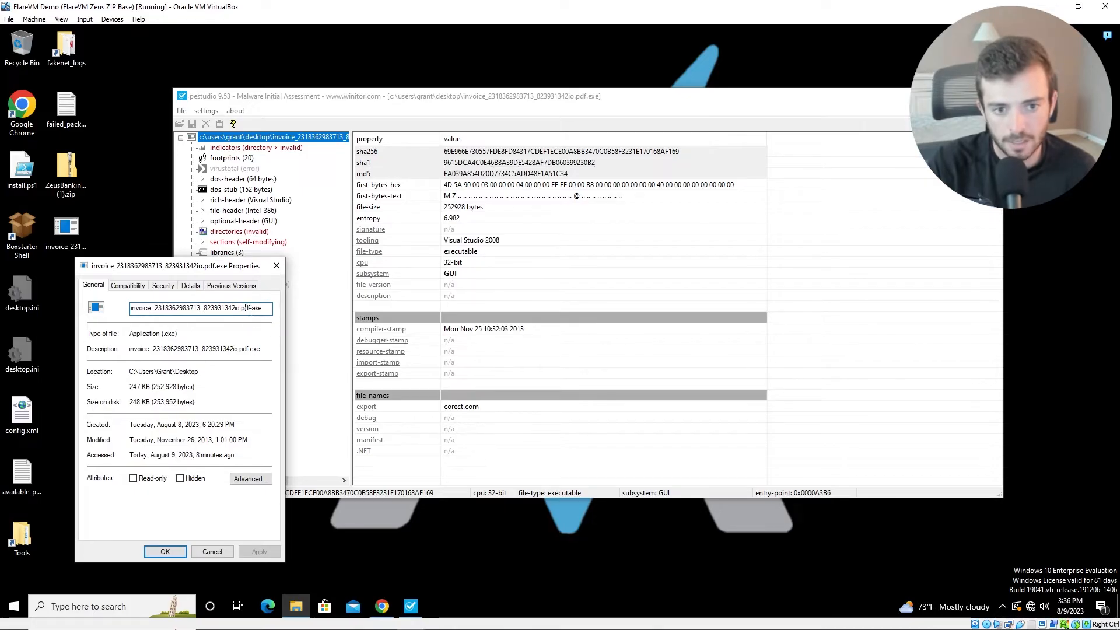
double_click(259, 312)
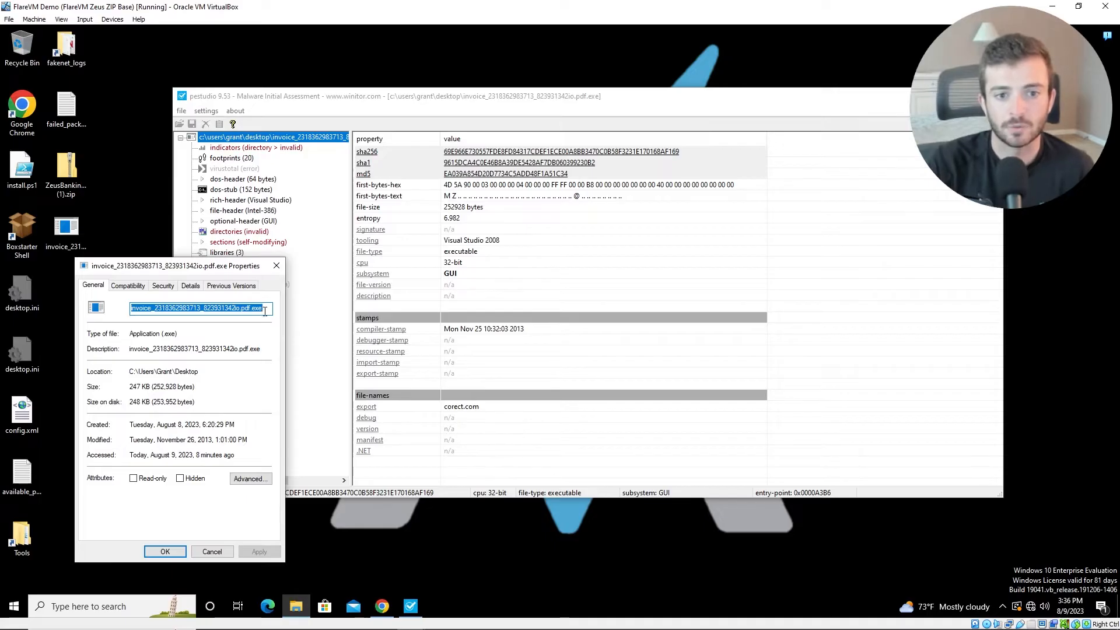
left_click(230, 311)
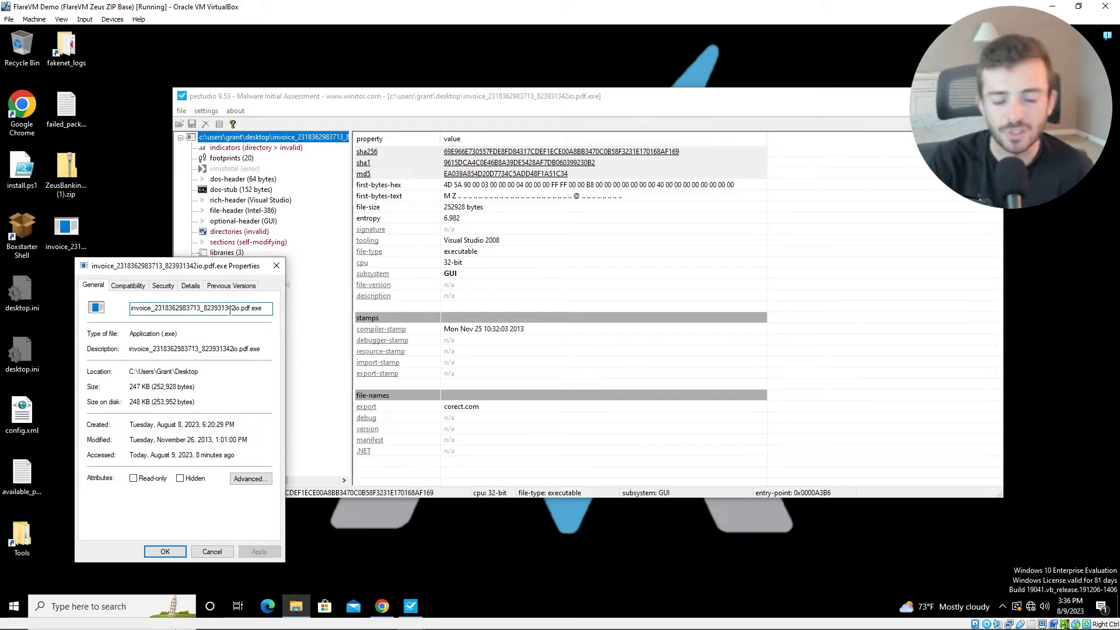
key("Right")
key("Right")
key("Right")
key("Right")
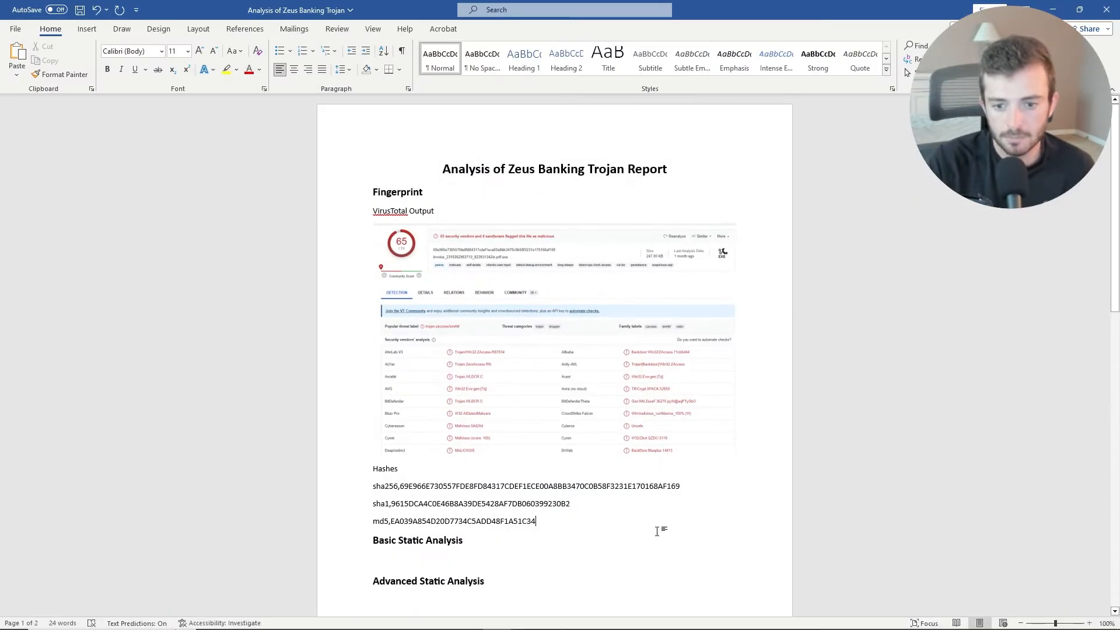
key("Return")
type("Filename:")
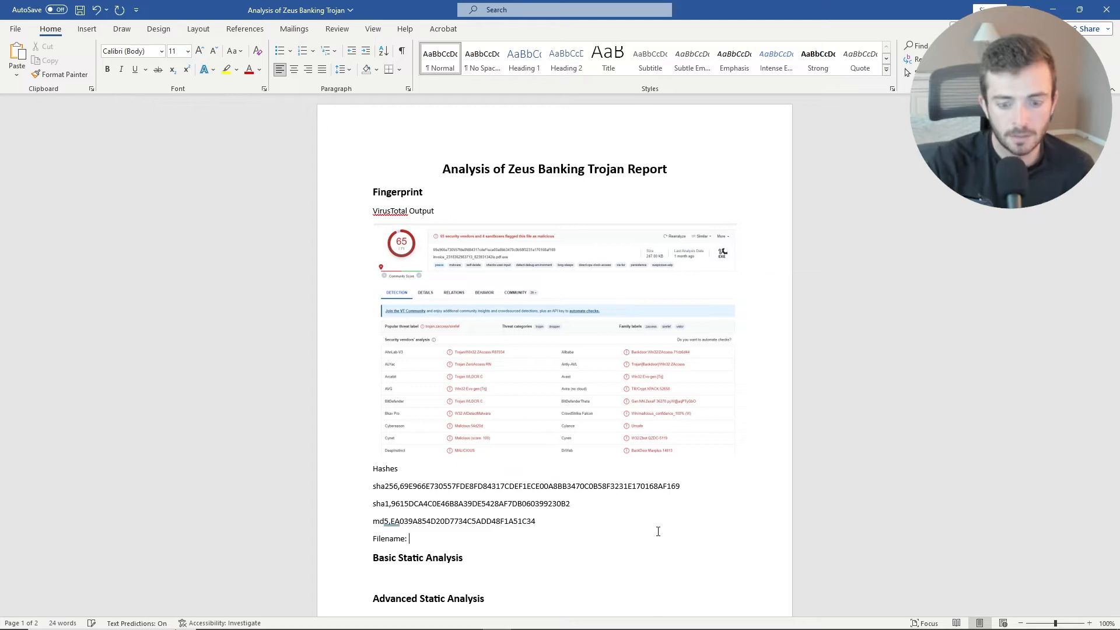
key("ctrl+v")
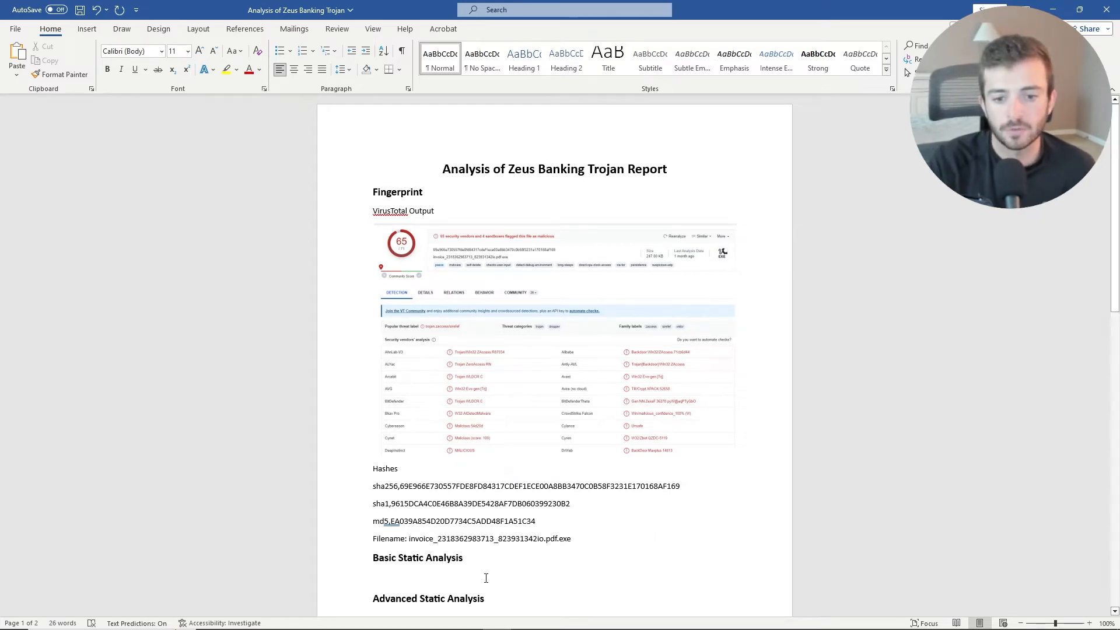
scroll(455, 569, "down", 2)
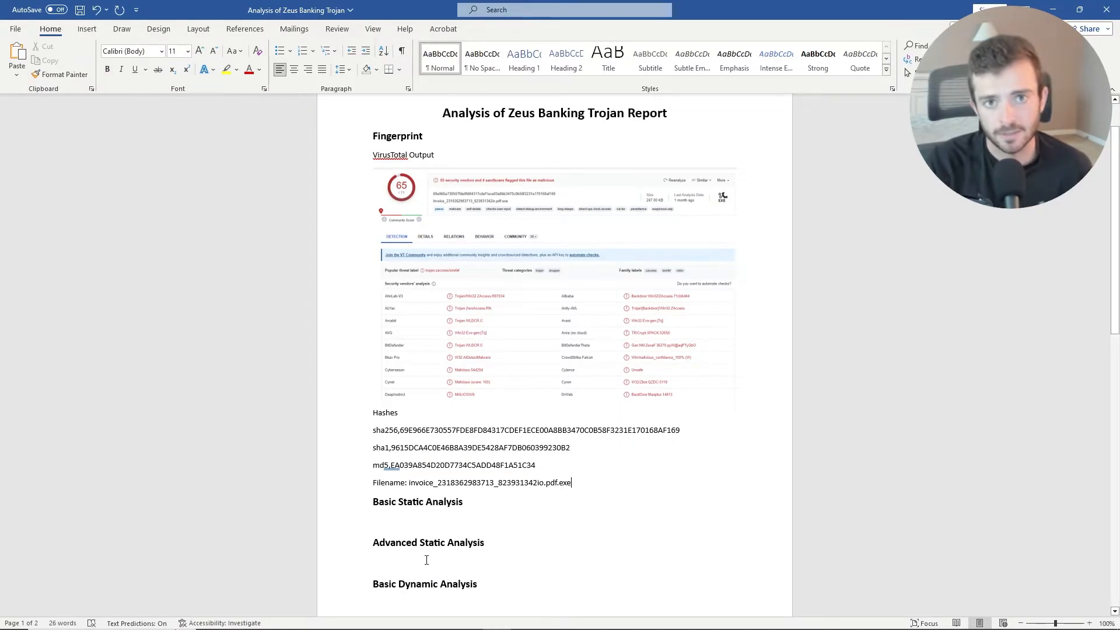
scroll(466, 295, "down", 8)
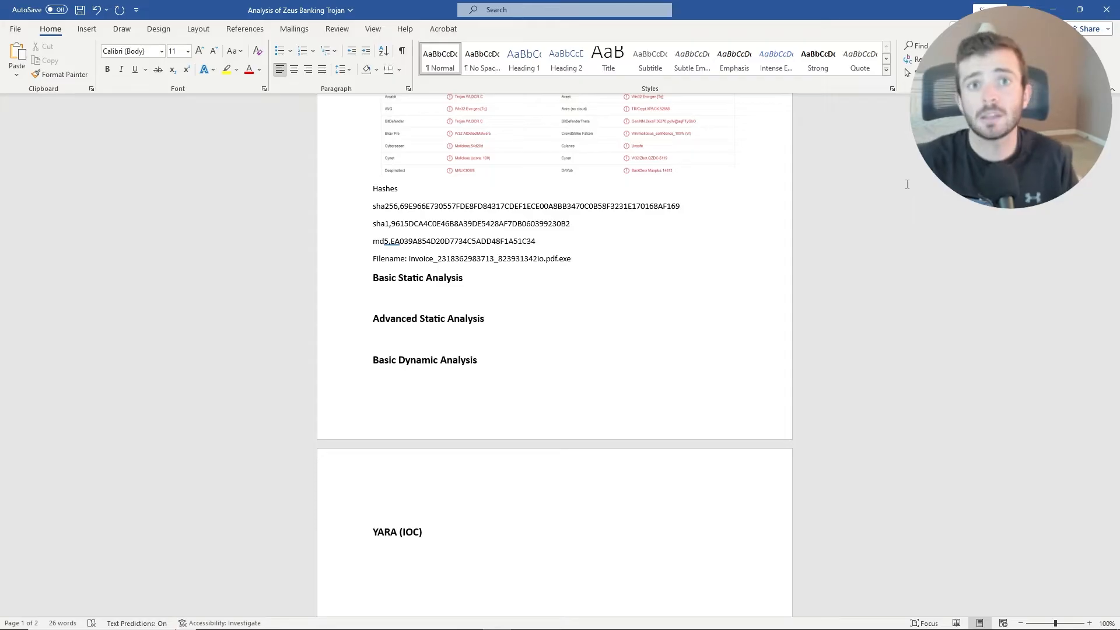
Step: Hide Word and Explorer and close the sample's Properties dialog to reveal pestudio
left_click(1053, 6)
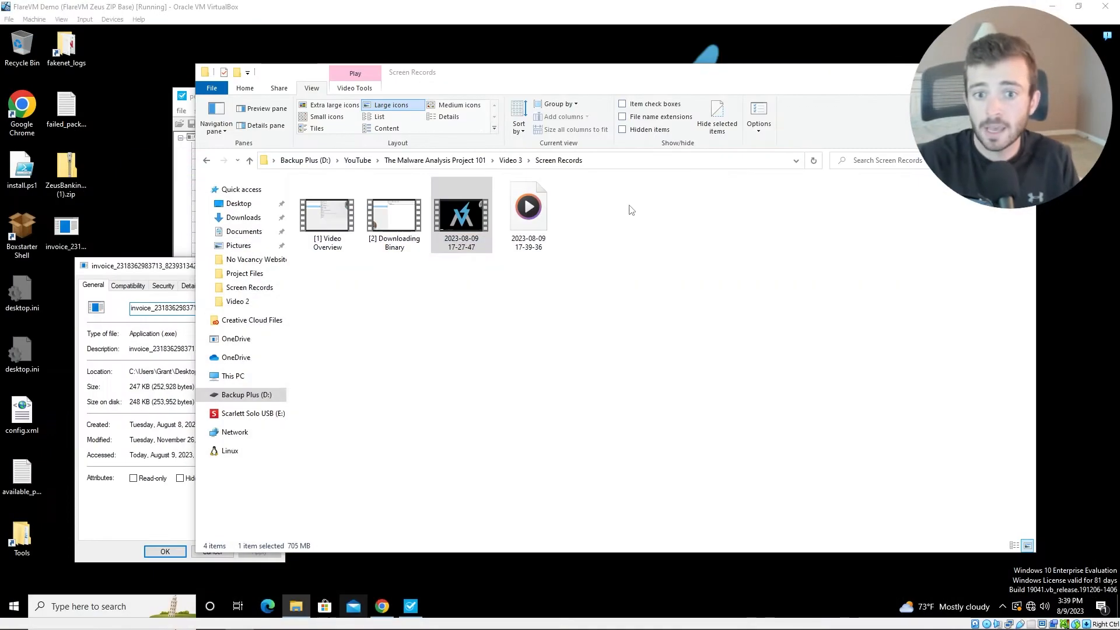
left_click(973, 65)
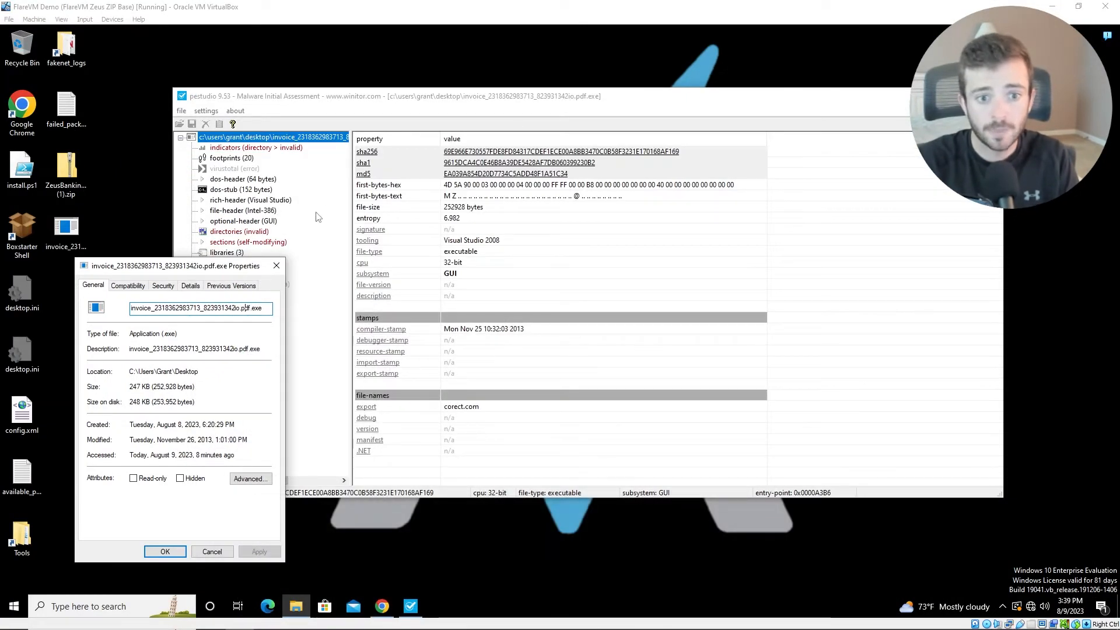
left_click(178, 554)
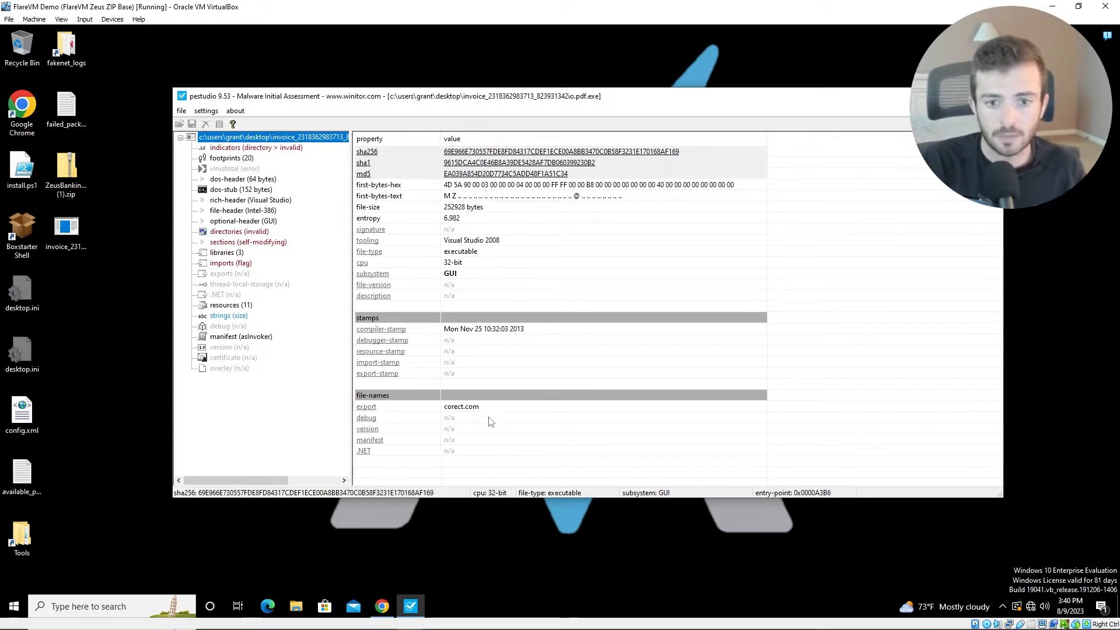
Step: Snip pestudio's file-names details showing corect.com and paste it under Basic Static Analysis in Word
mouse_move(412, 624)
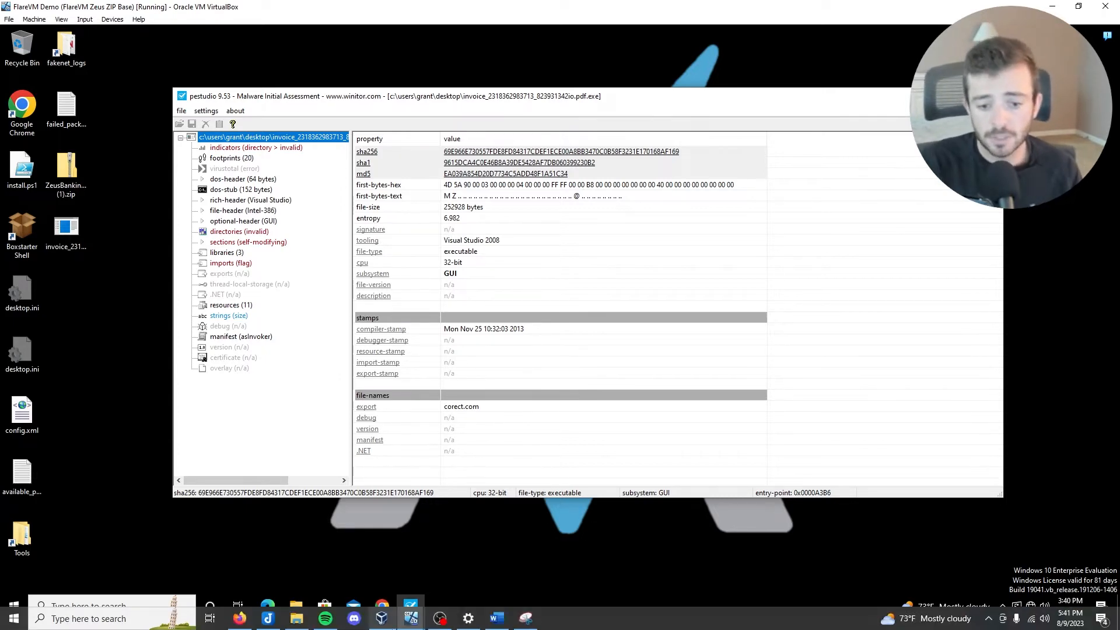
left_click(522, 623)
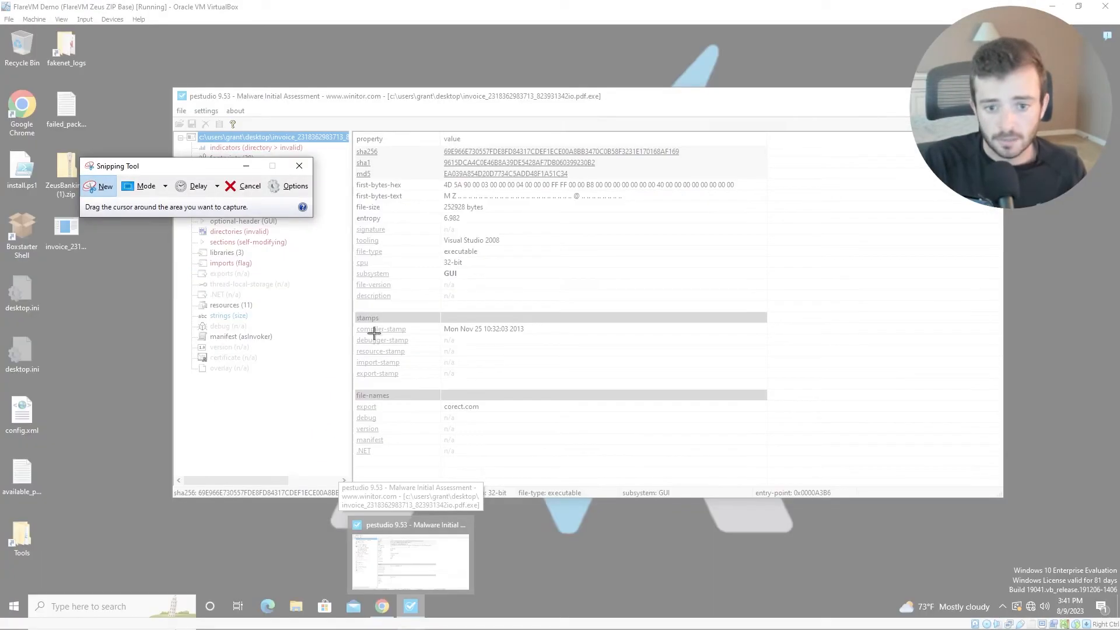
left_click_drag(352, 385, 774, 492)
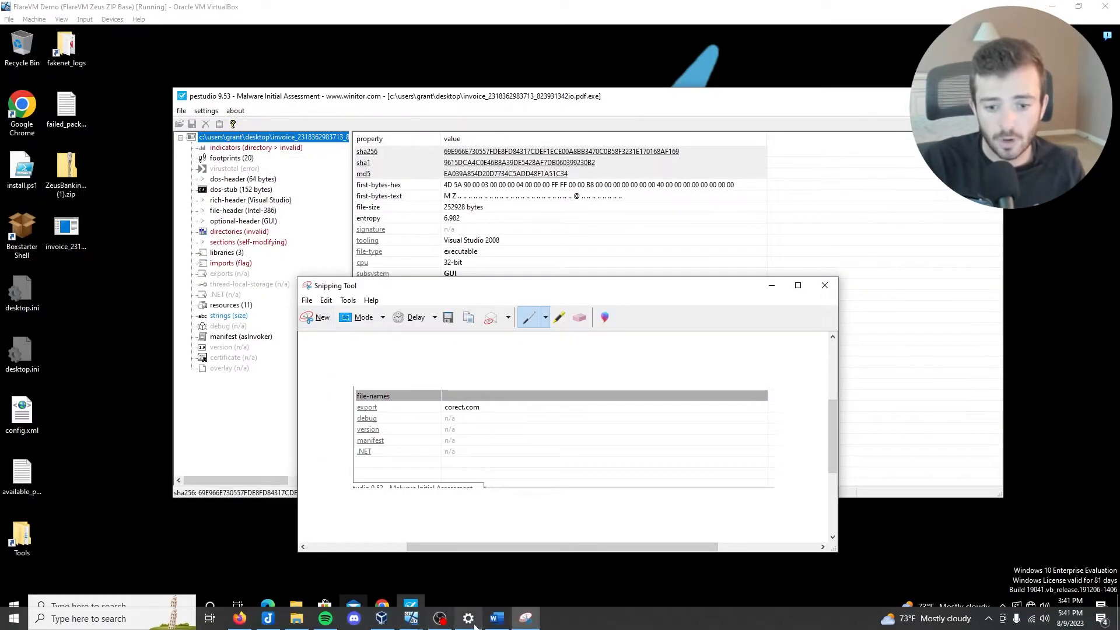
left_click(495, 626)
left_click(434, 295)
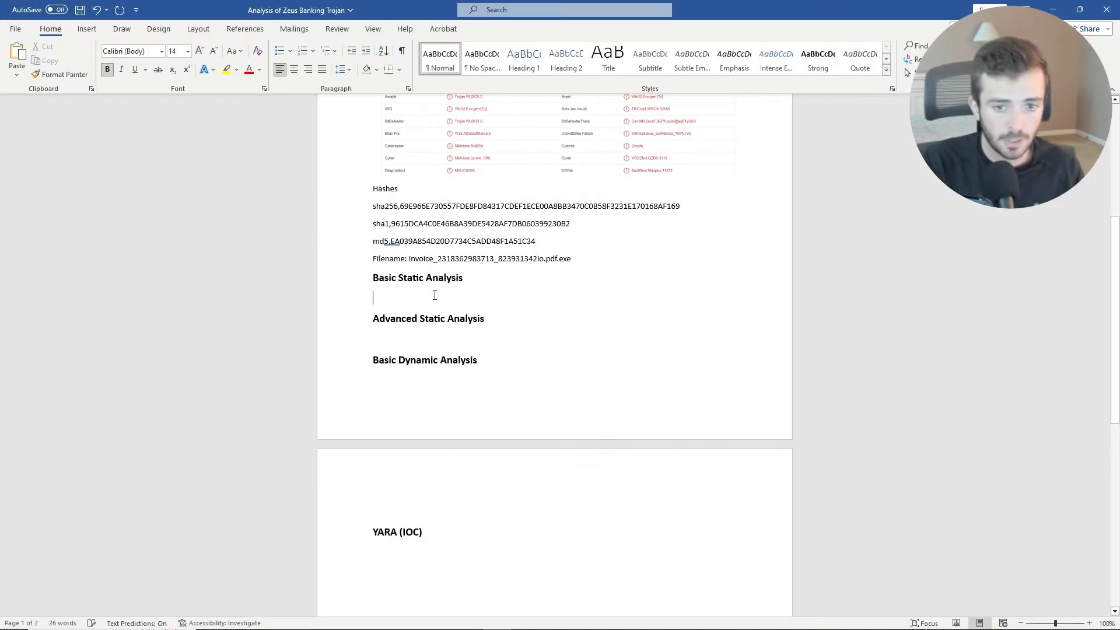
key("ctrl+v")
key("alt+Tab")
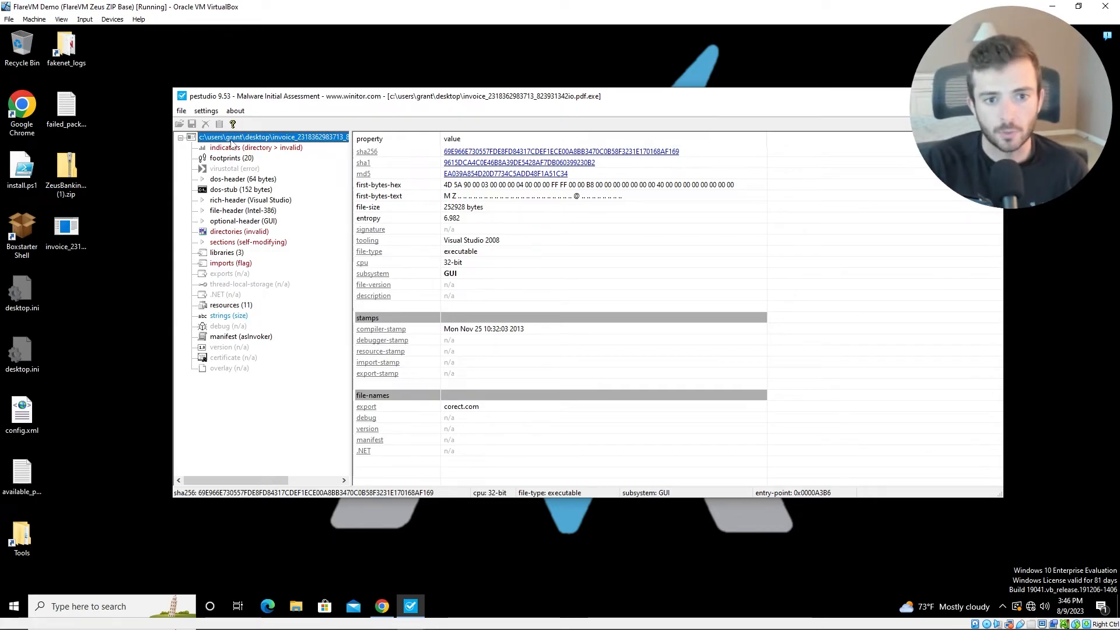
Step: Show pestudio's section headers and paste a snip of the .text header (entropy 6.707) into page 2
left_click(270, 243)
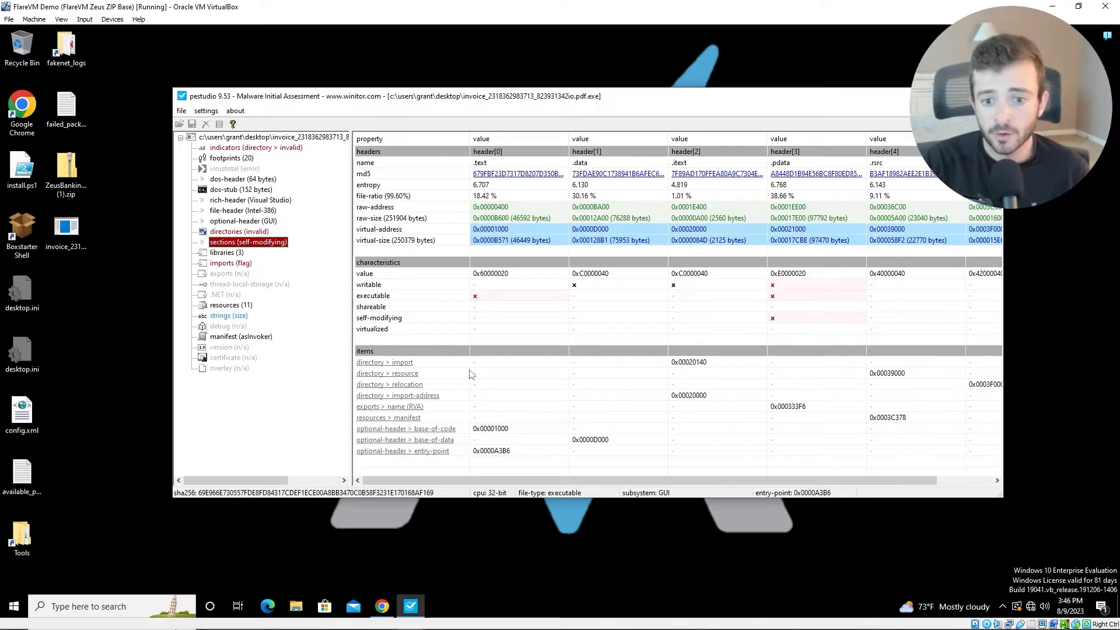
left_click_drag(448, 481, 402, 479)
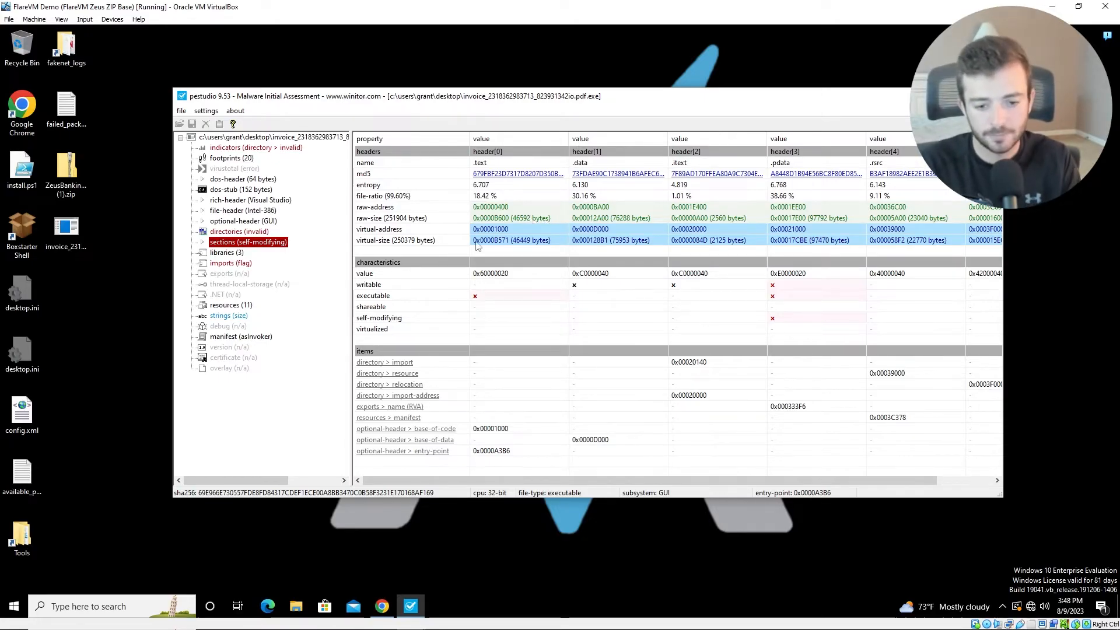
left_click(525, 619)
left_click(361, 317)
left_click_drag(355, 129, 571, 260)
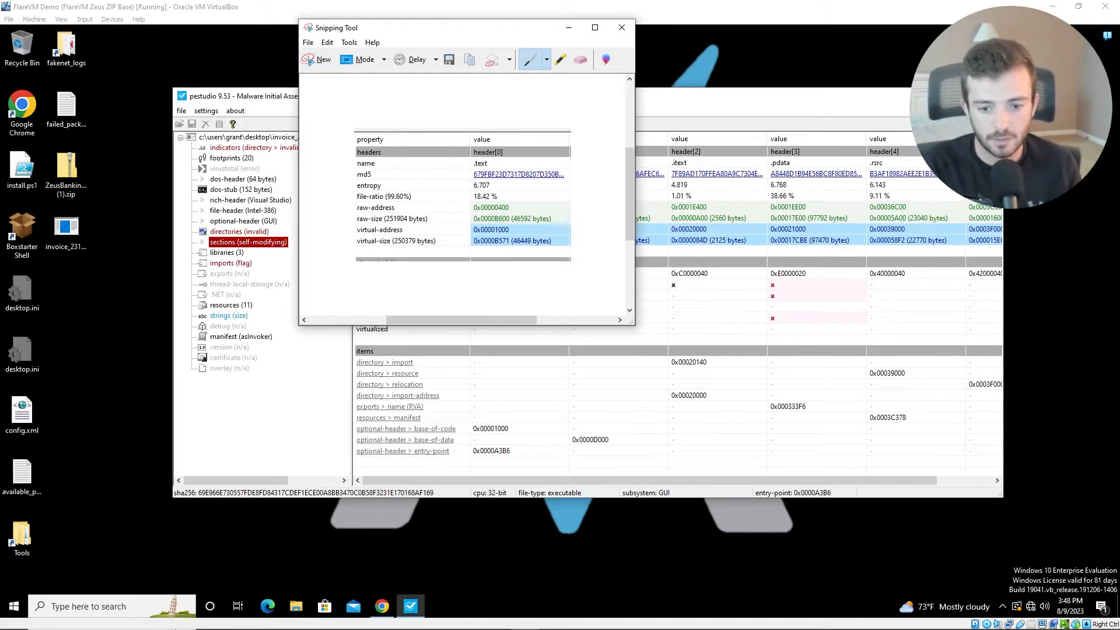
left_click(469, 619)
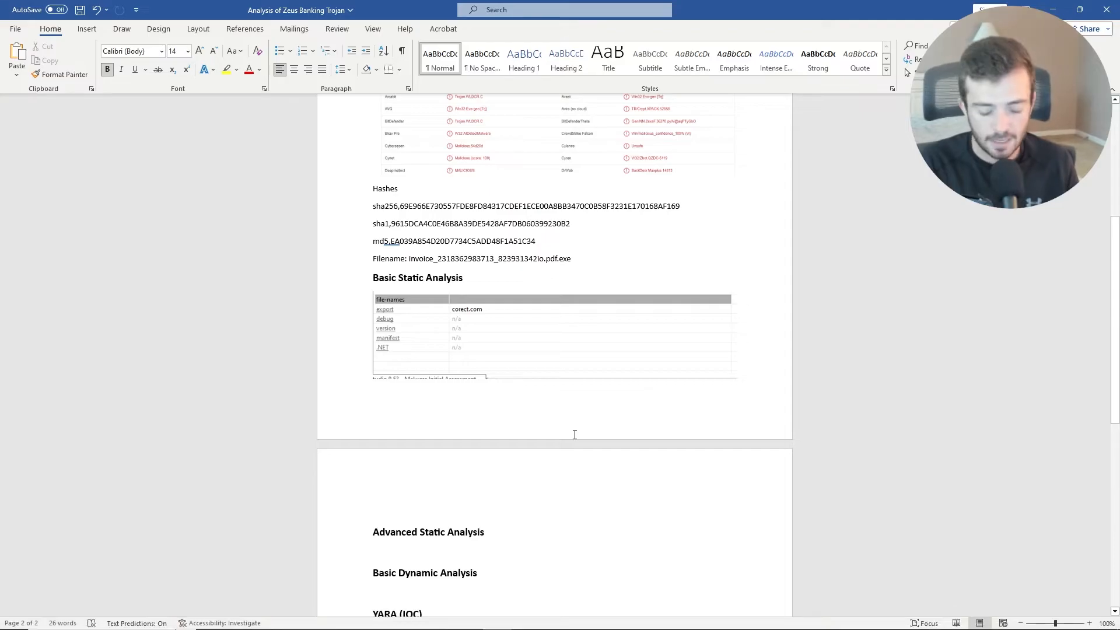
key("ctrl+v")
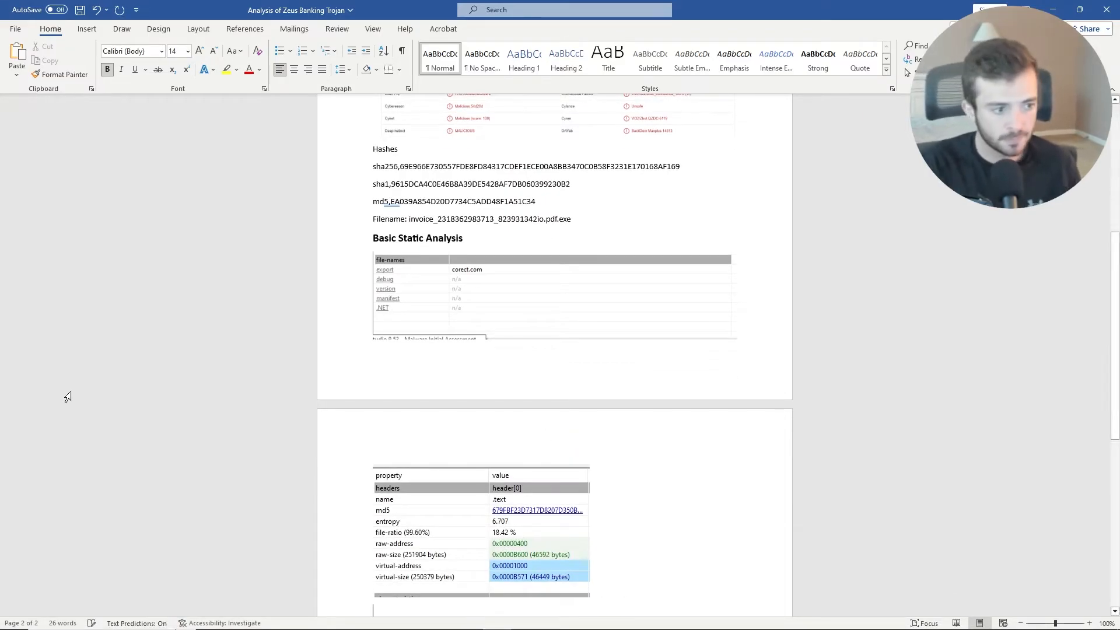
key("alt+Tab")
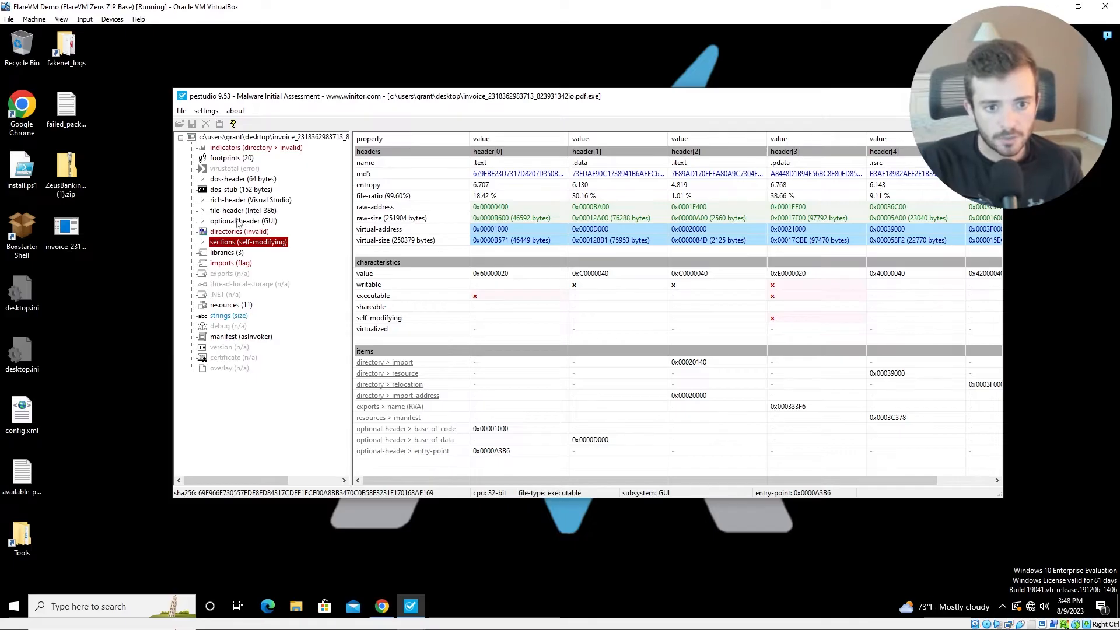
Step: List the sample's 1416 strings in pestudio, reposition the window, and inspect the GetCapture and WriteFile imports
left_click(221, 317)
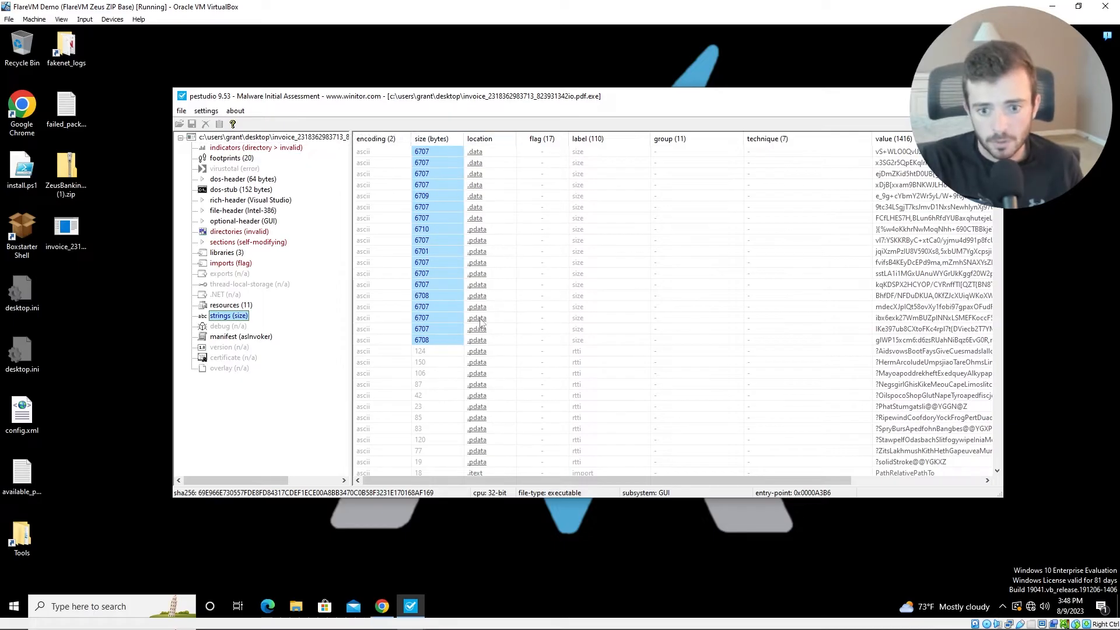
left_click_drag(484, 480, 642, 482)
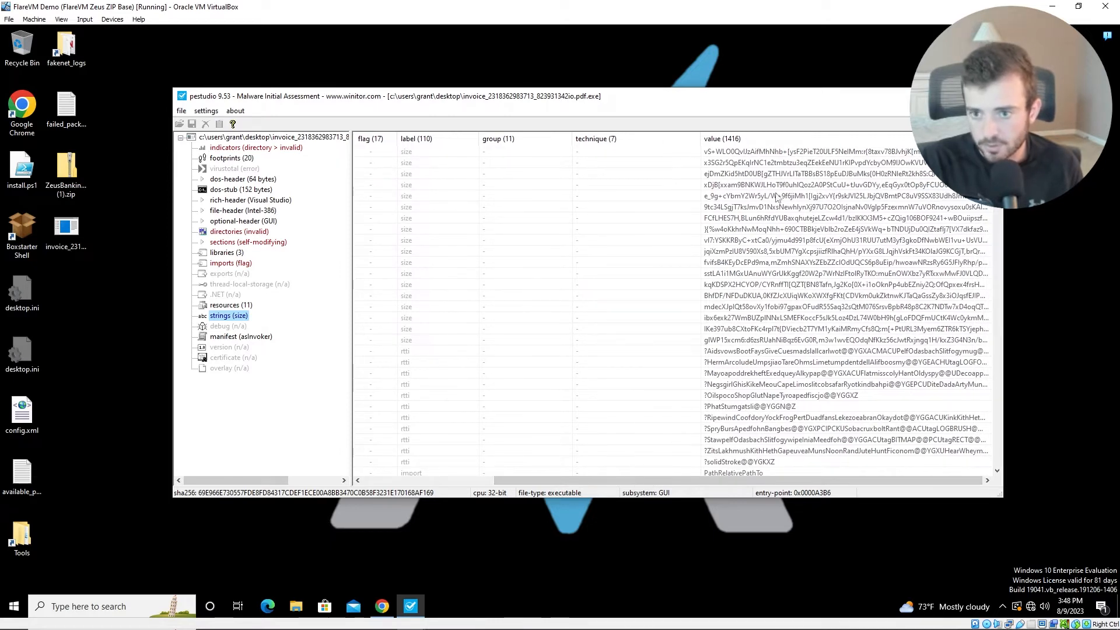
left_click_drag(680, 105, 608, 67)
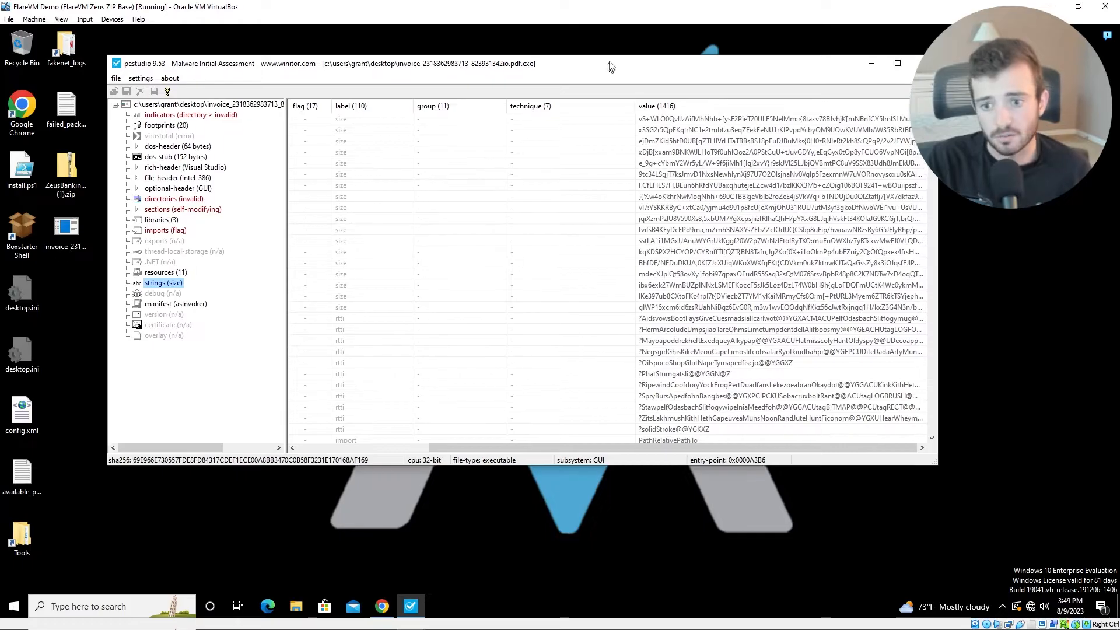
scroll(607, 275, "down", 10)
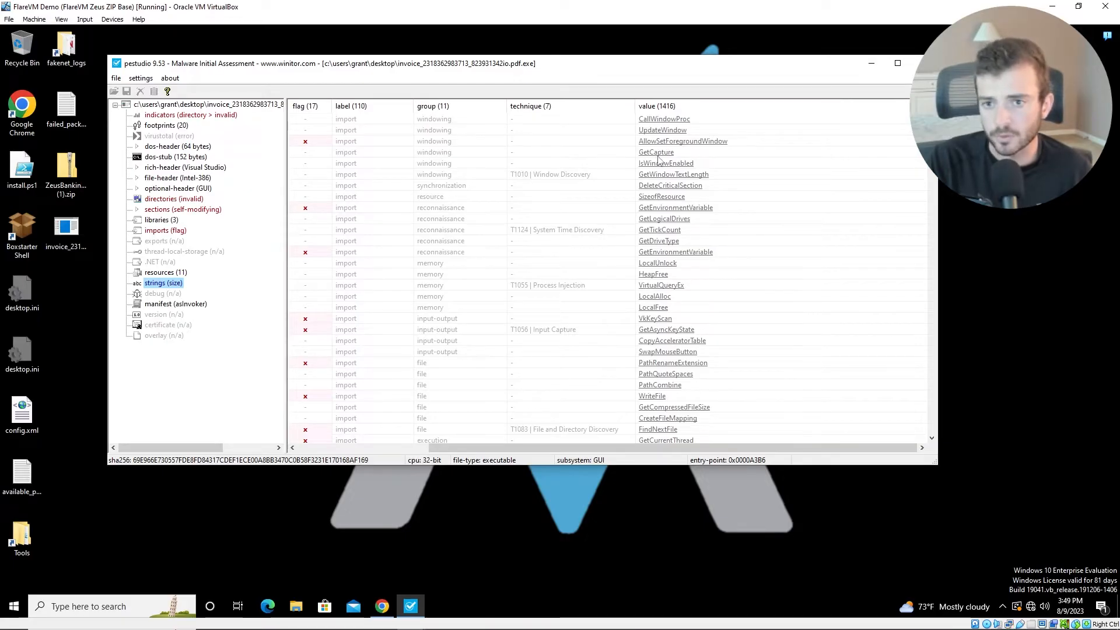
left_click(683, 153)
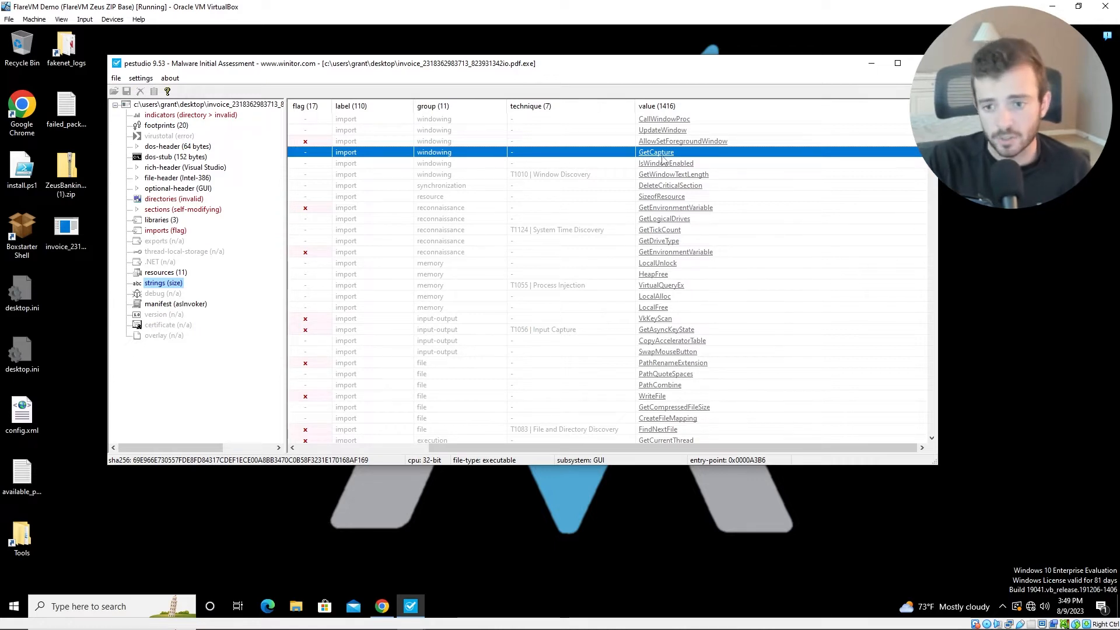
left_click(682, 395)
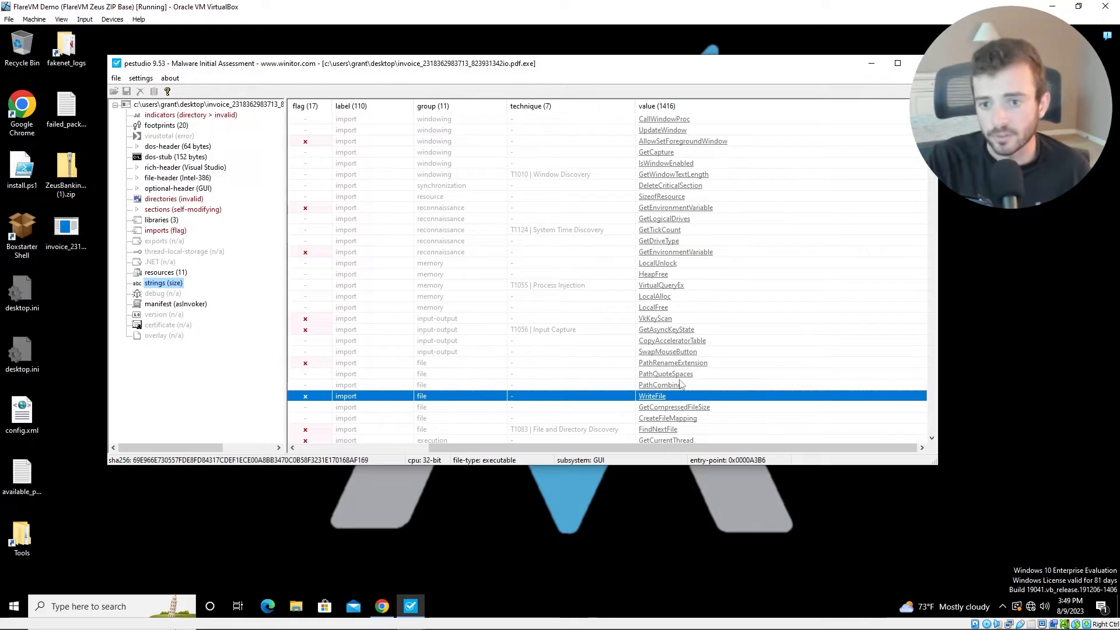
scroll(681, 385, "down", 4)
left_click_drag(456, 446, 410, 442)
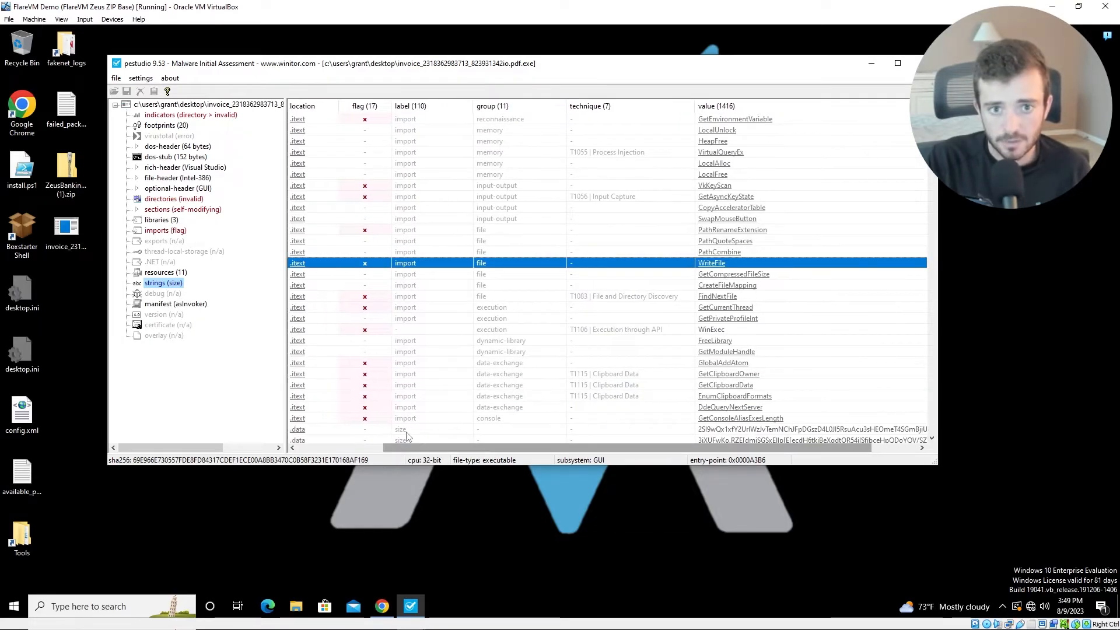
Step: Sort strings by flag, inspect GetClipboardOwner, WinExec and WriteFile, and scroll down to GetModuleHandle
left_click(382, 108)
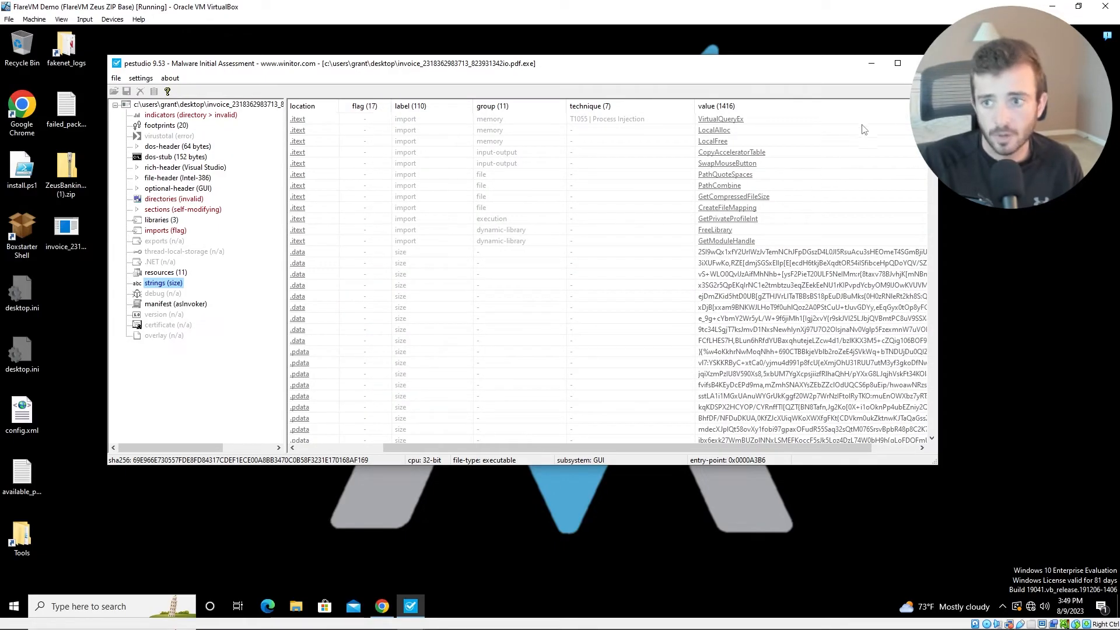
scroll(858, 138, "up", 1)
scroll(857, 139, "up", 2)
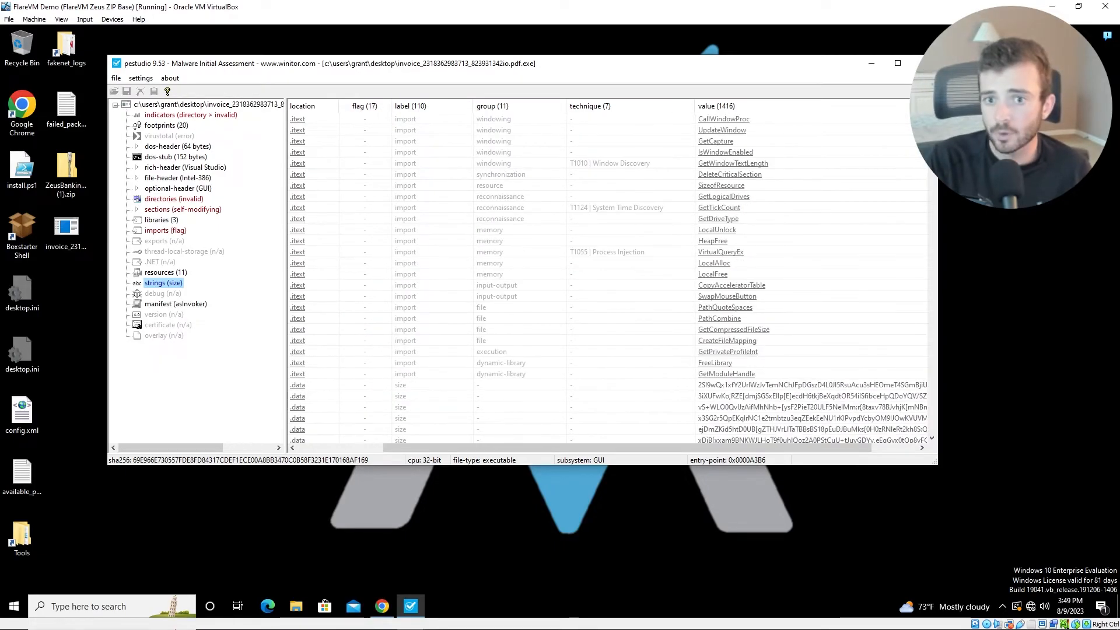
left_click(376, 109)
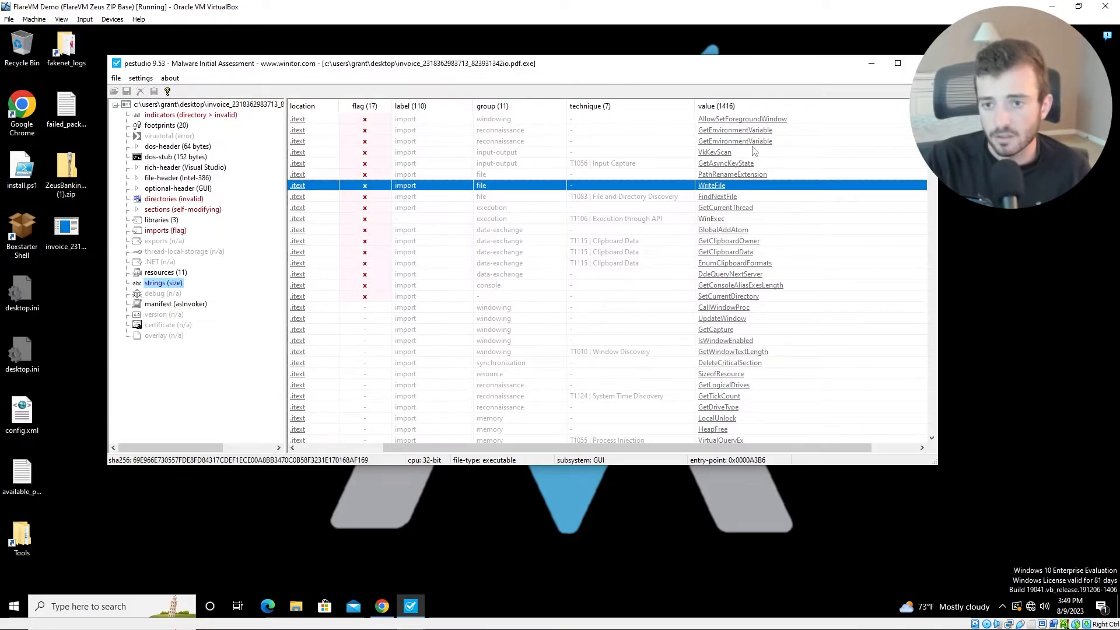
left_click(784, 243)
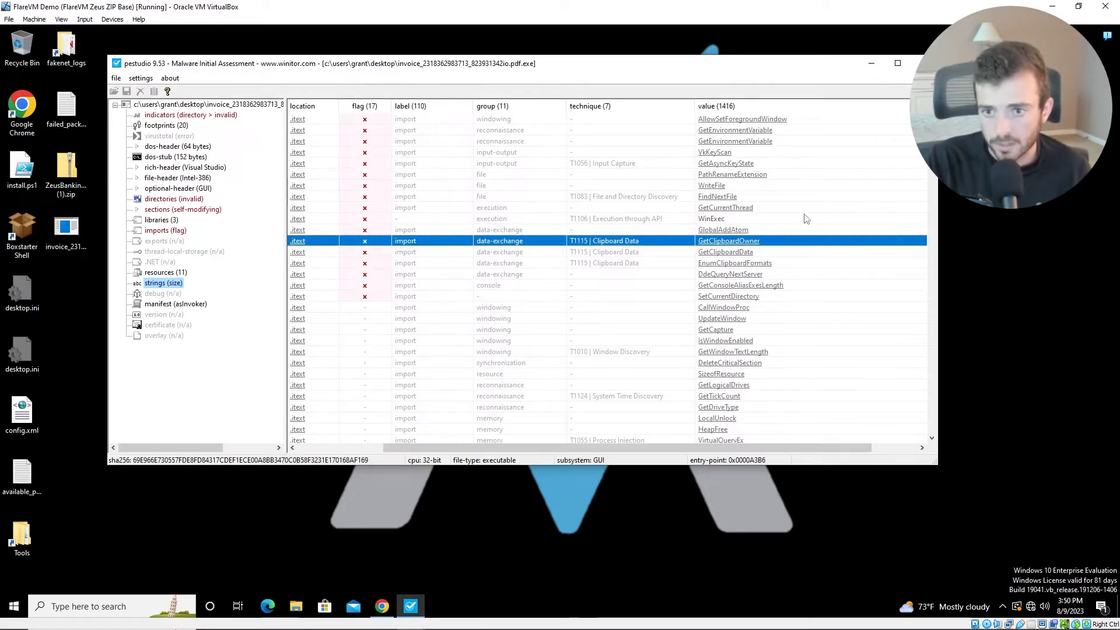
left_click(767, 218)
left_click(737, 187)
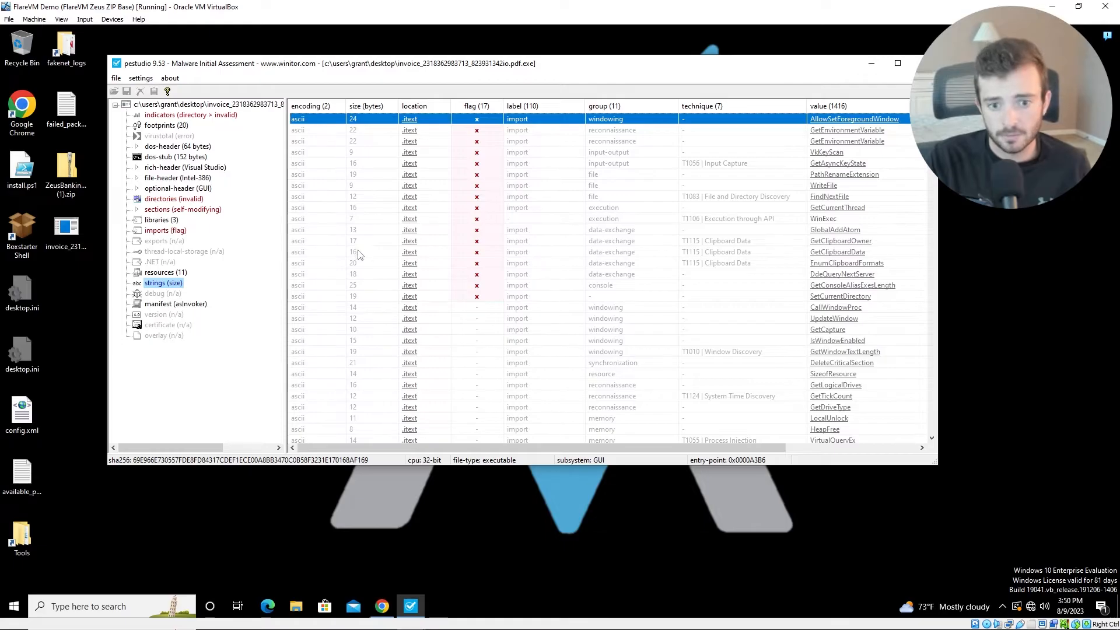
scroll(744, 404, "down", 1)
scroll(745, 404, "down", 7)
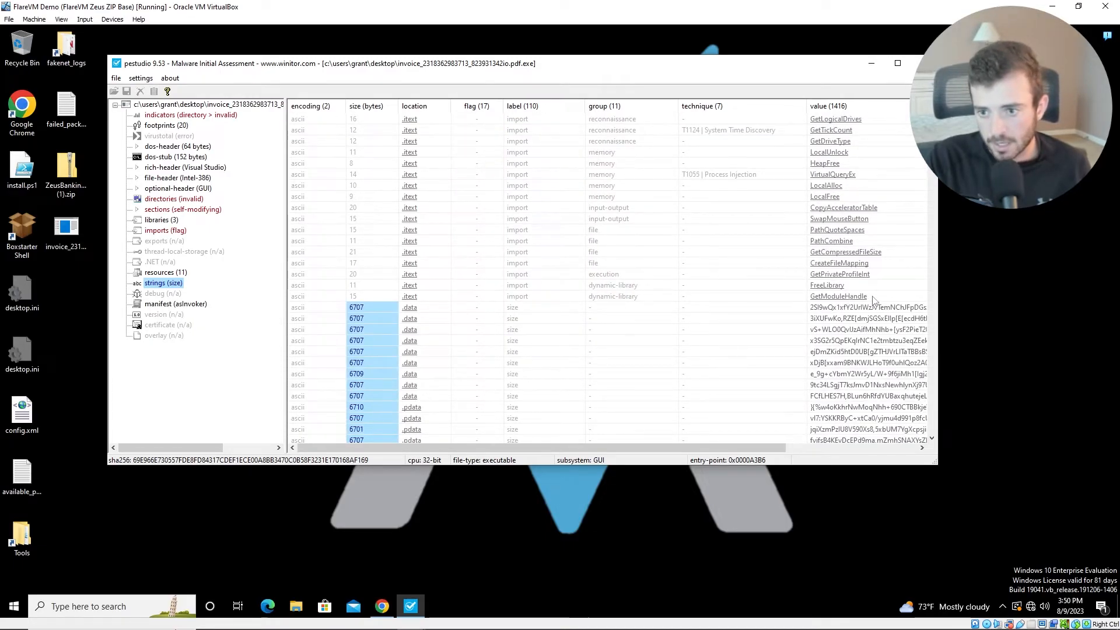
Step: Copy the import rows GetLogicalDrives through GetModuleHandle and paste them below the section table in Word
left_click(785, 298, "shift")
right_click(442, 270)
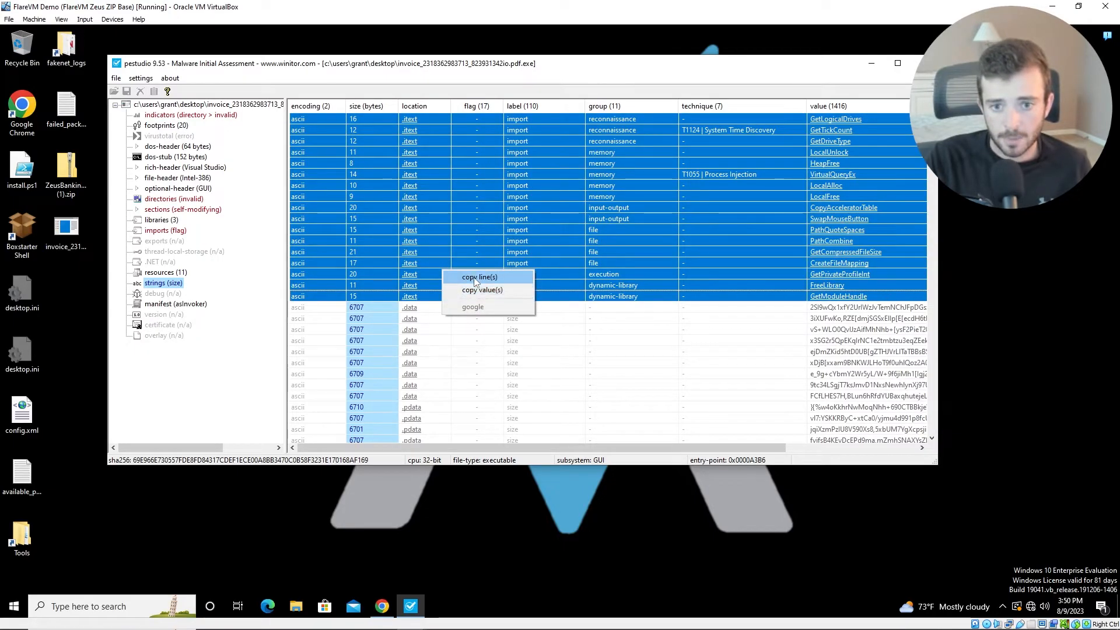
left_click(475, 278)
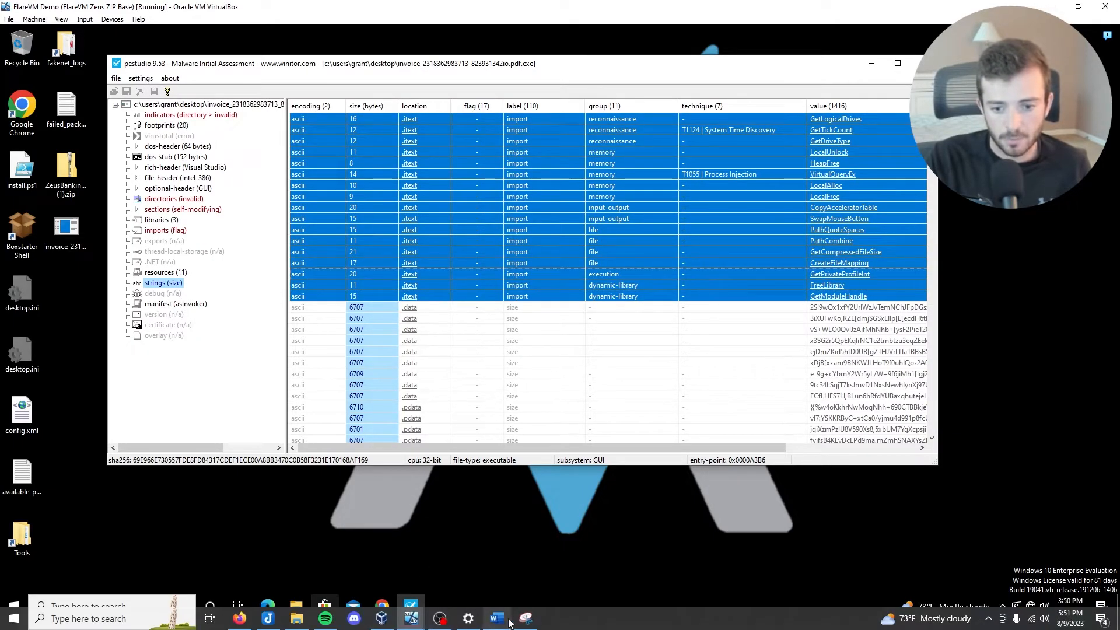
left_click(507, 622)
scroll(490, 461, "down", 3)
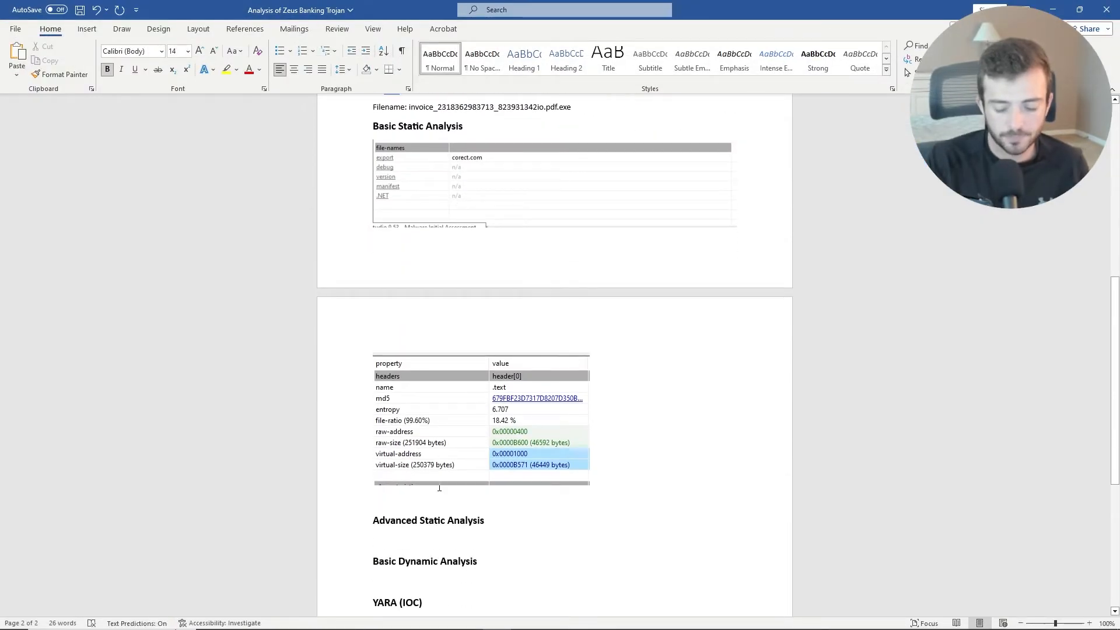
left_click(440, 487)
key("Return")
key("ctrl+v")
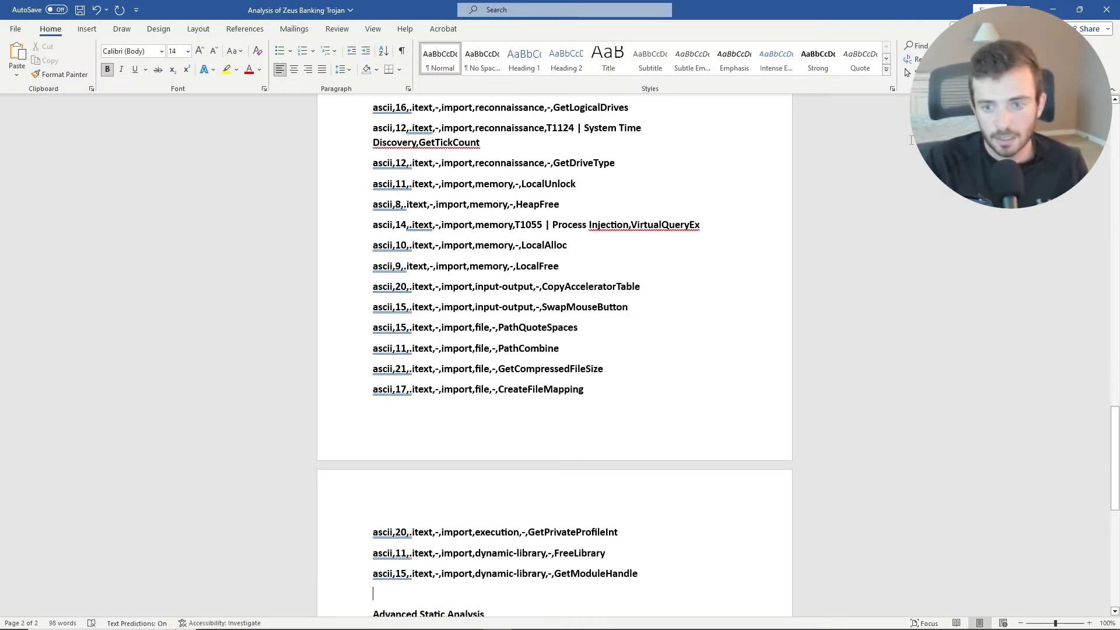
left_click(1053, 10)
left_click(773, 311)
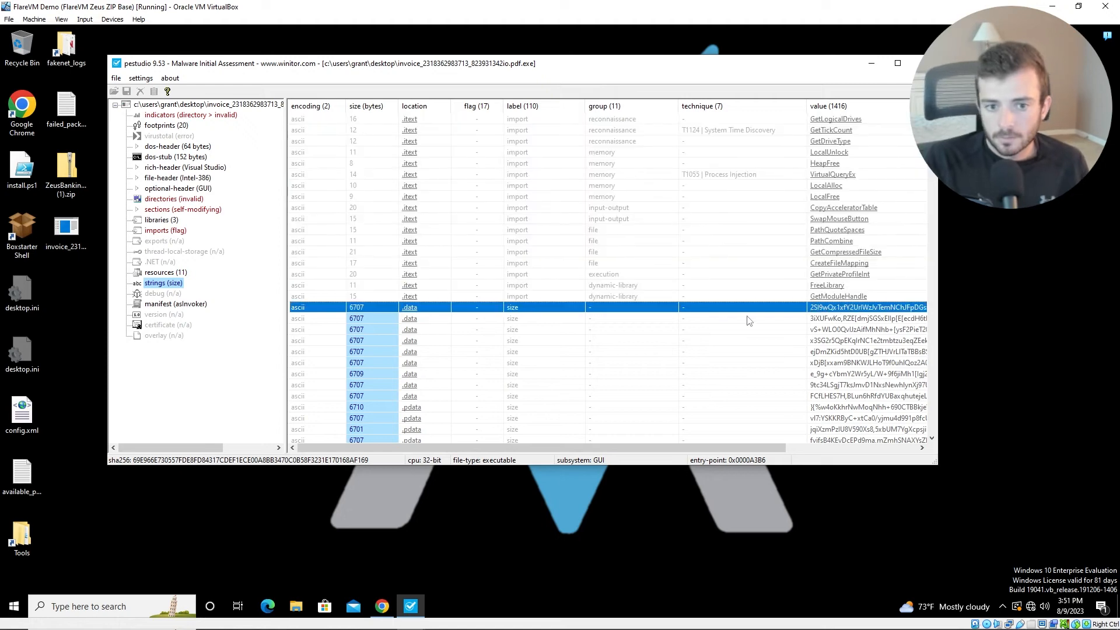
Step: Maximize pestudio and drag the strings scrollbar down to the .pdata entries
left_click(899, 65)
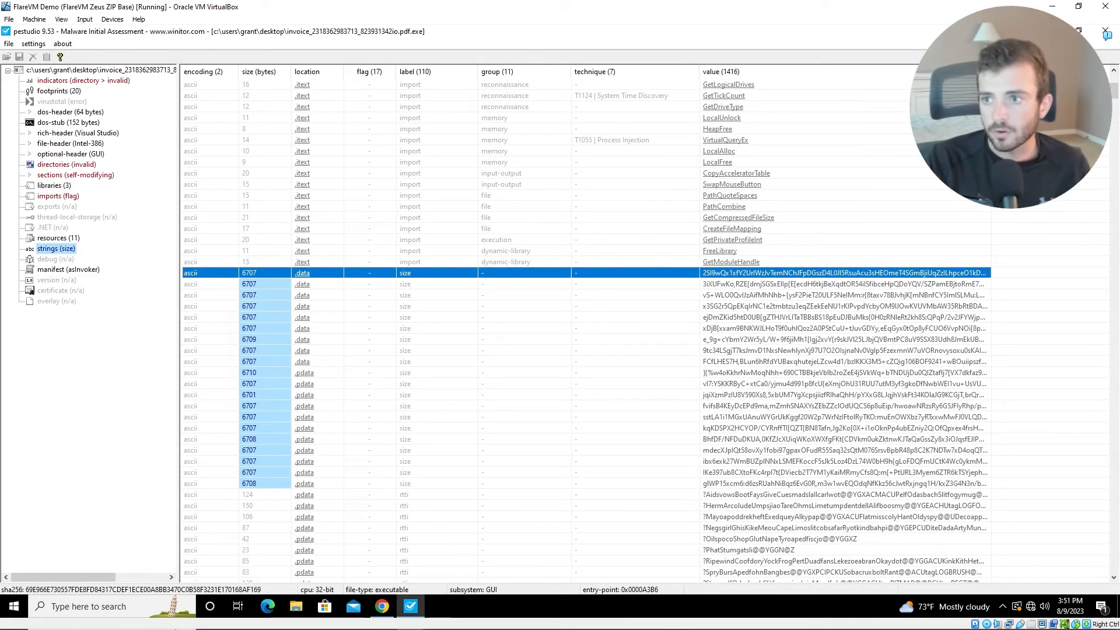
left_click_drag(1116, 87, 1112, 279)
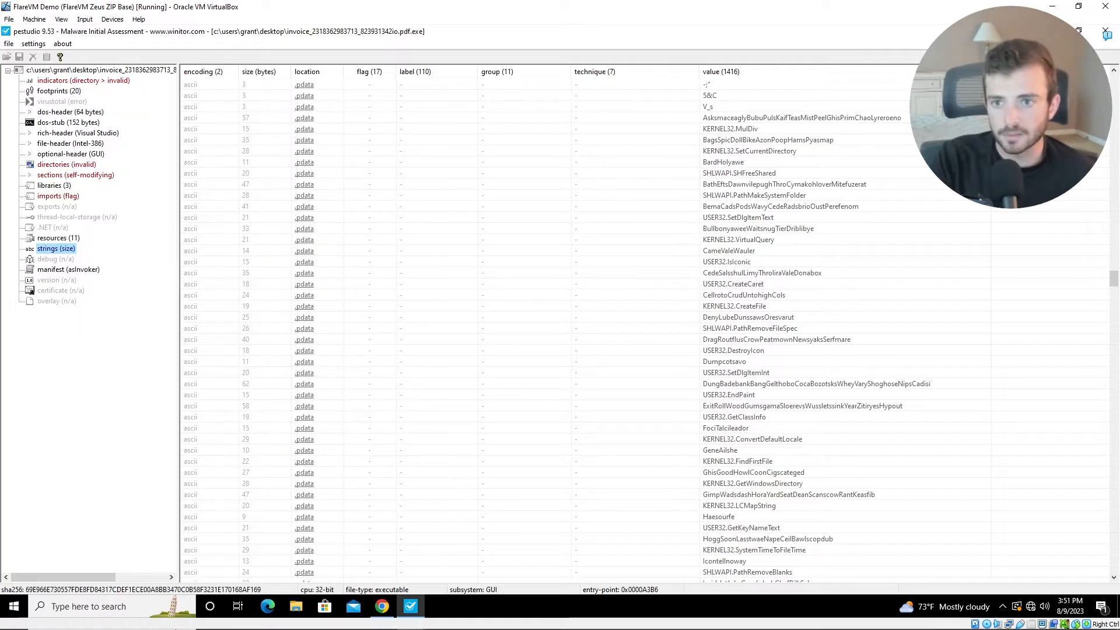
Step: Inspect the first .pdata strings: gibberish names, KERNEL32.MulDiv, SetCurrentDirectory, SetDlgItemText and CreateFile
left_click(708, 120)
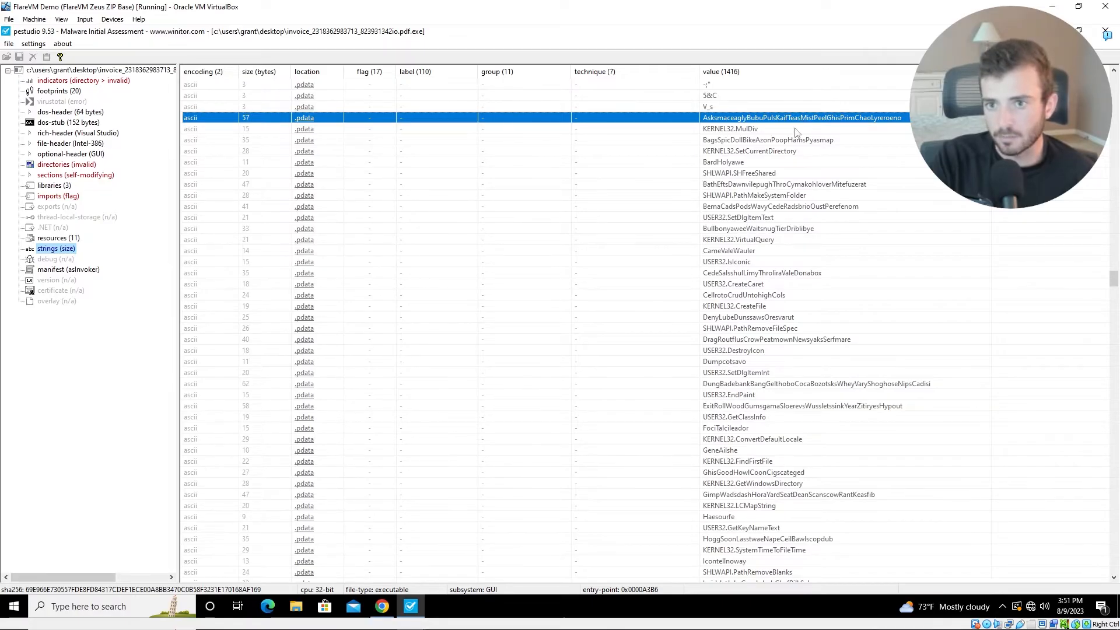
left_click(792, 129)
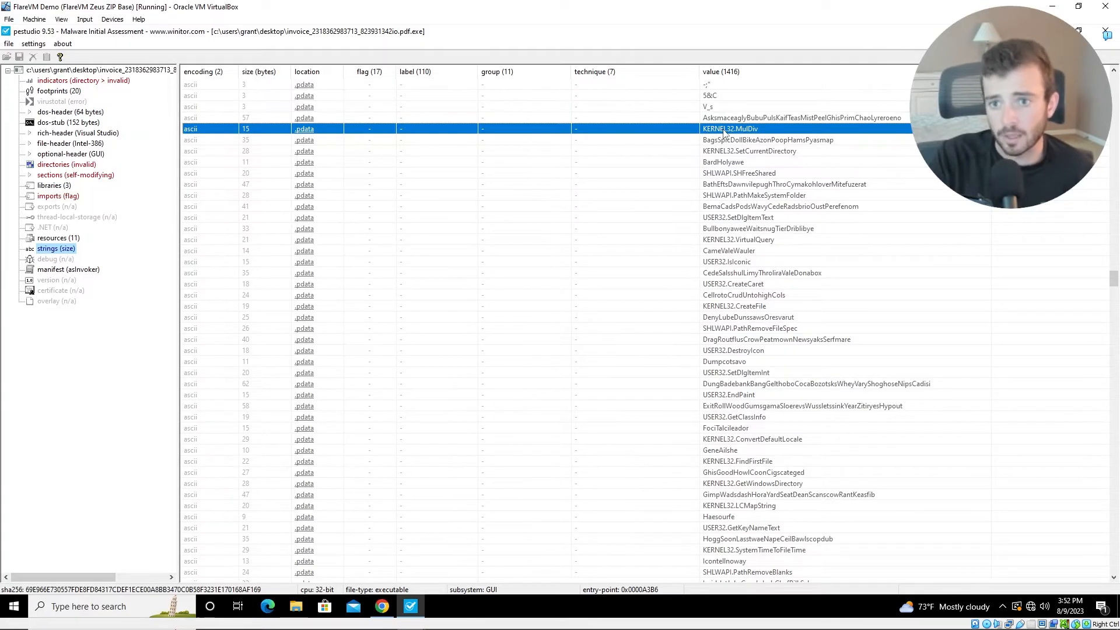
left_click(724, 142)
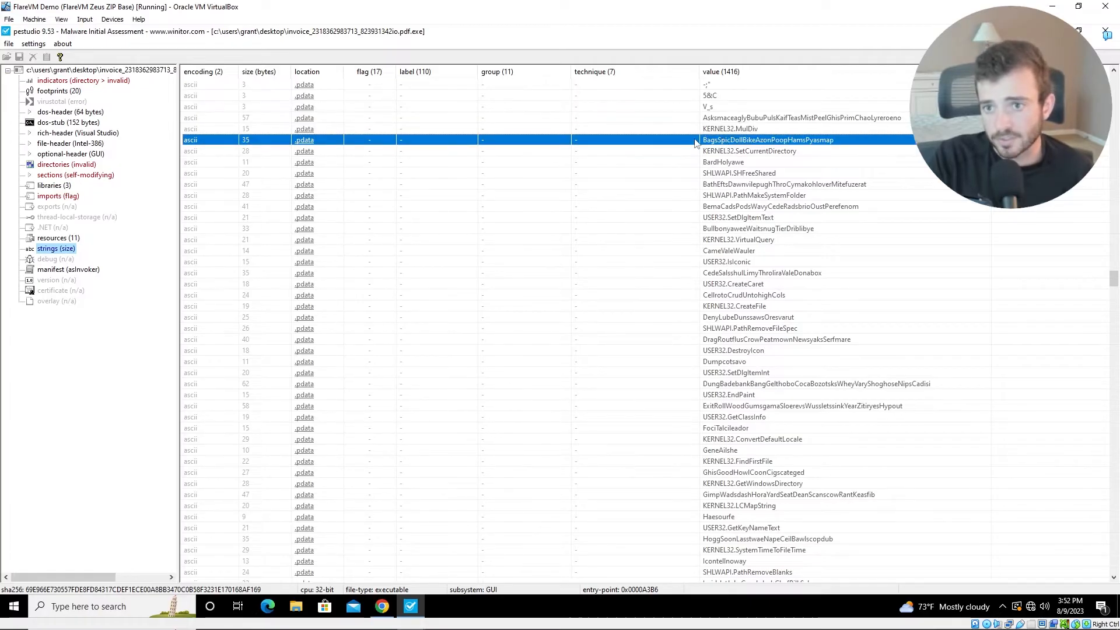
left_click(734, 154)
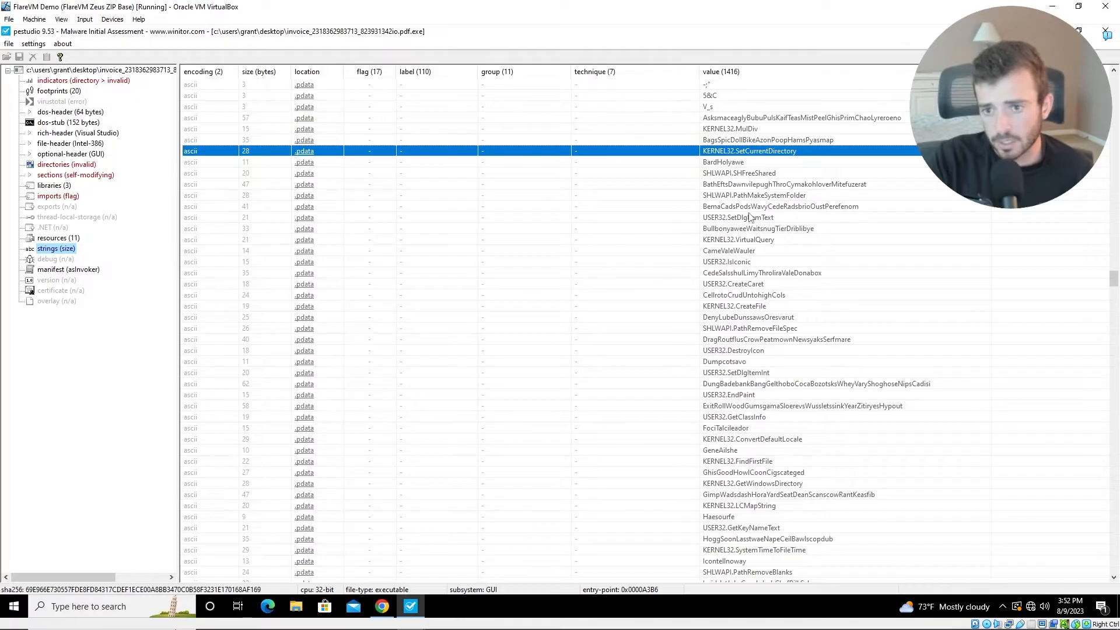
left_click(715, 219)
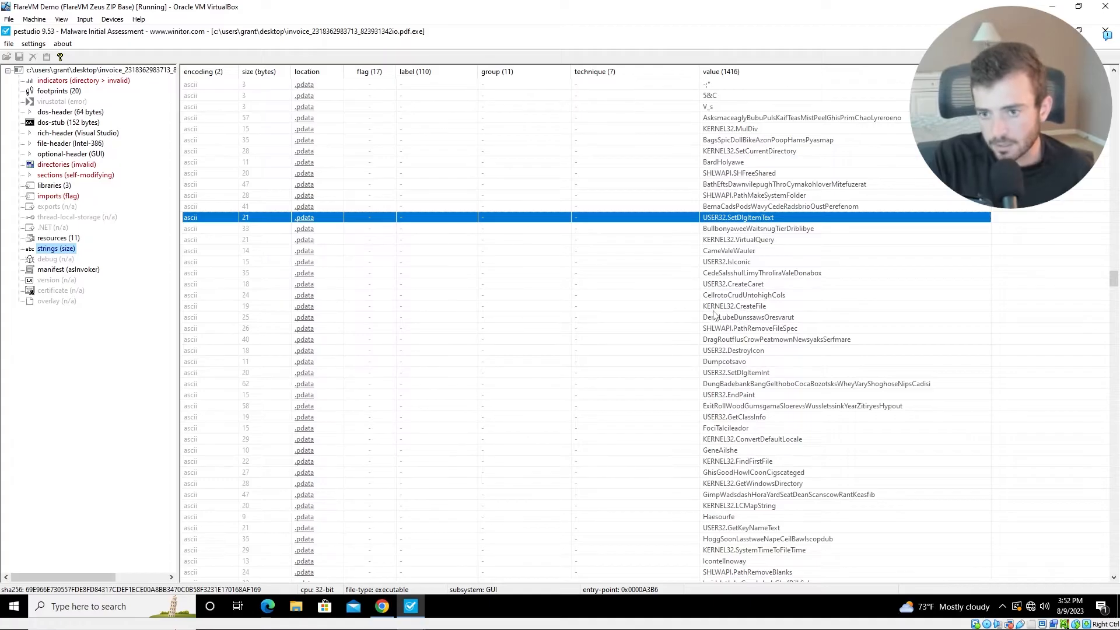
left_click(711, 307)
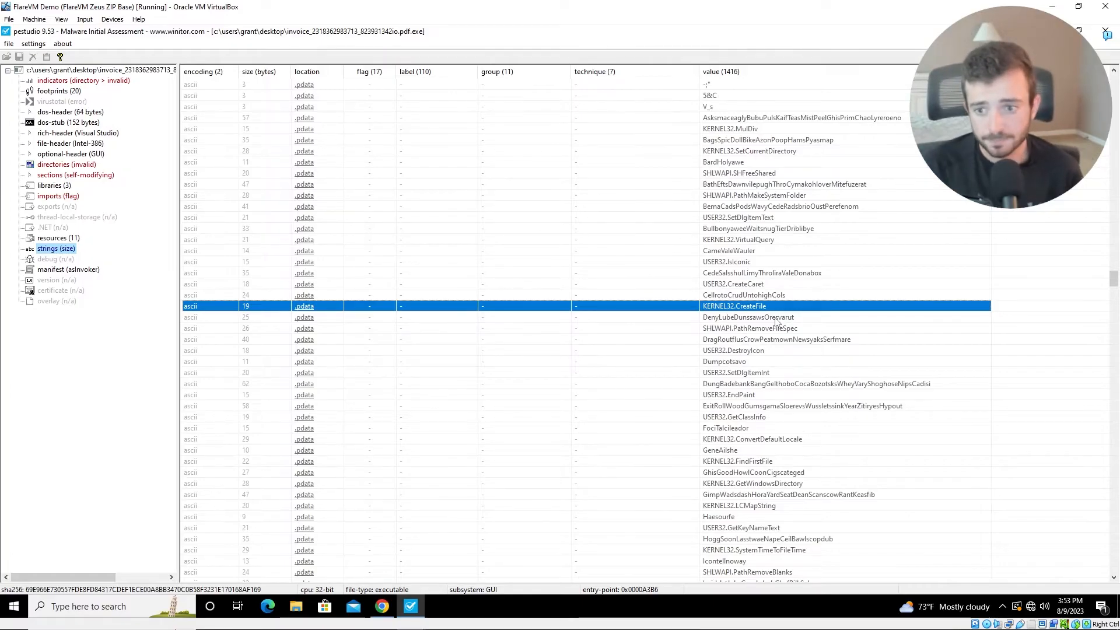
Step: Scroll further through the .pdata strings, check USER32.EndPaint, and select the 57-byte string as the copy start
scroll(756, 367, "down", 4)
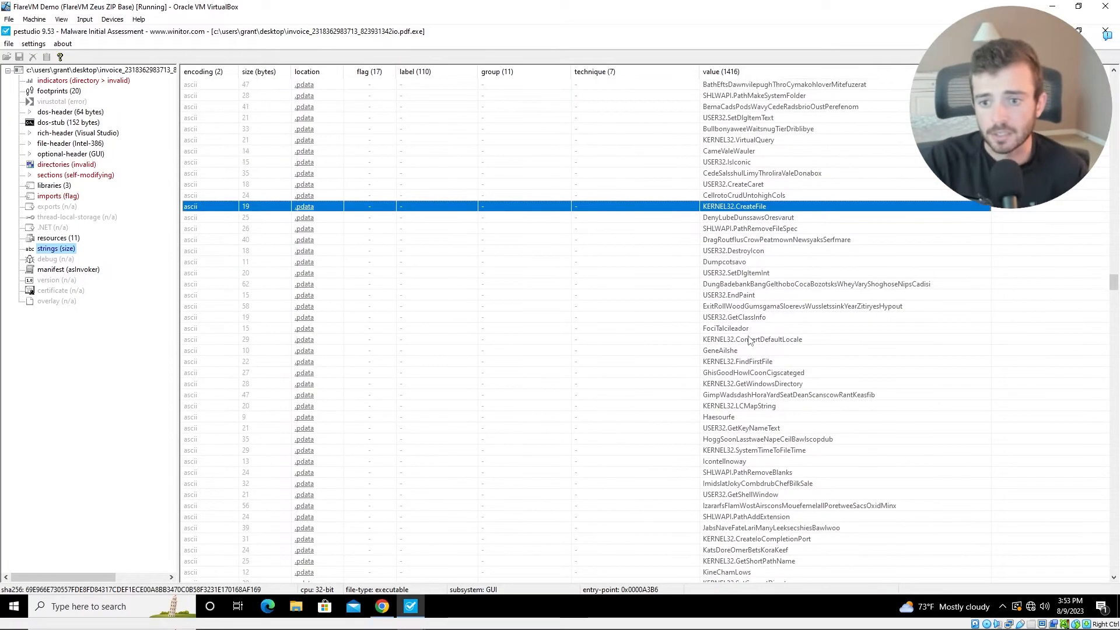
scroll(790, 420, "down", 3)
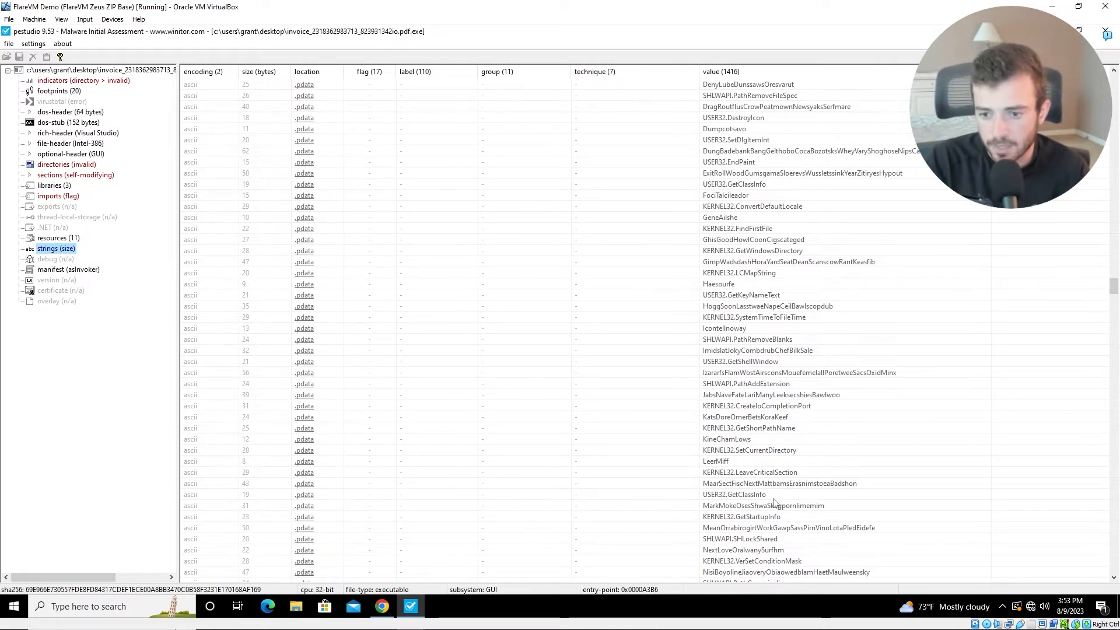
left_click(708, 487)
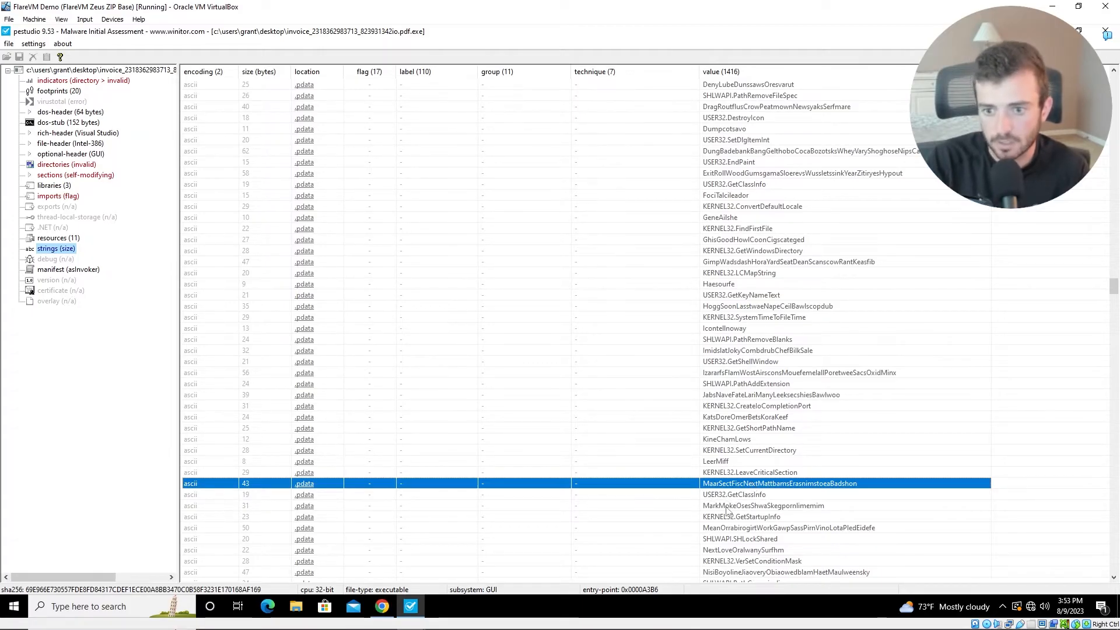
scroll(728, 525, "down", 1)
scroll(728, 525, "down", 2)
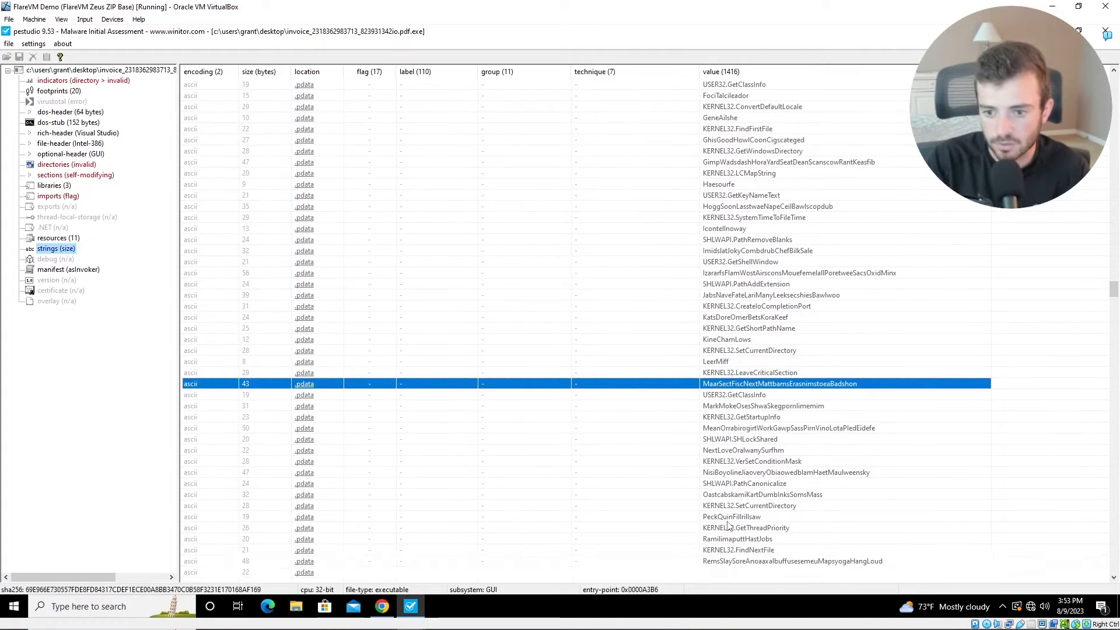
scroll(729, 525, "up", 7)
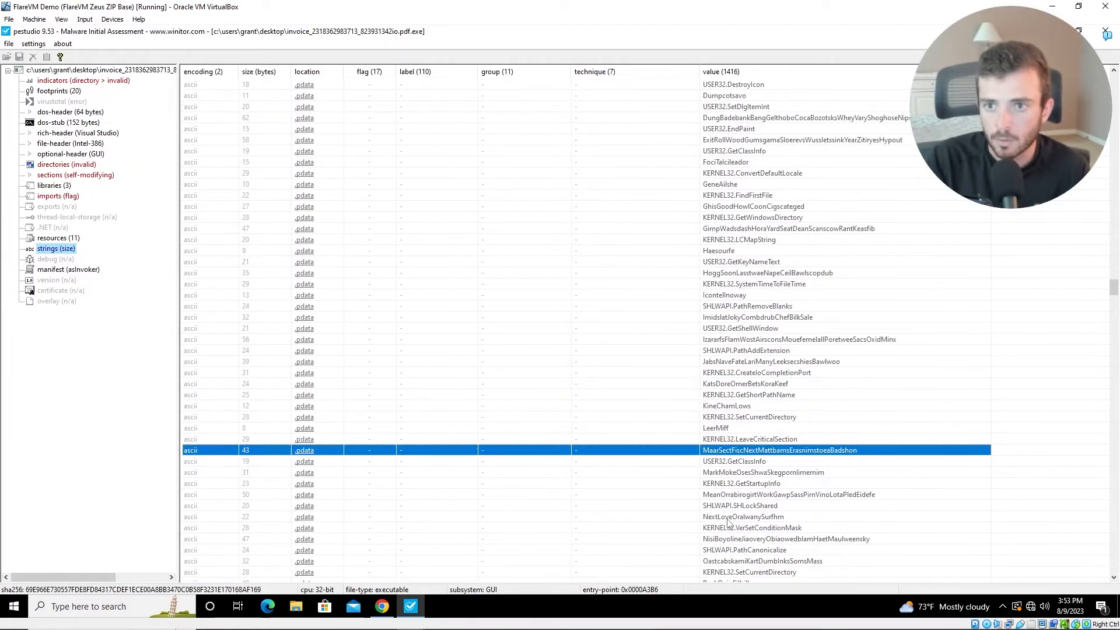
scroll(698, 442, "up", 2)
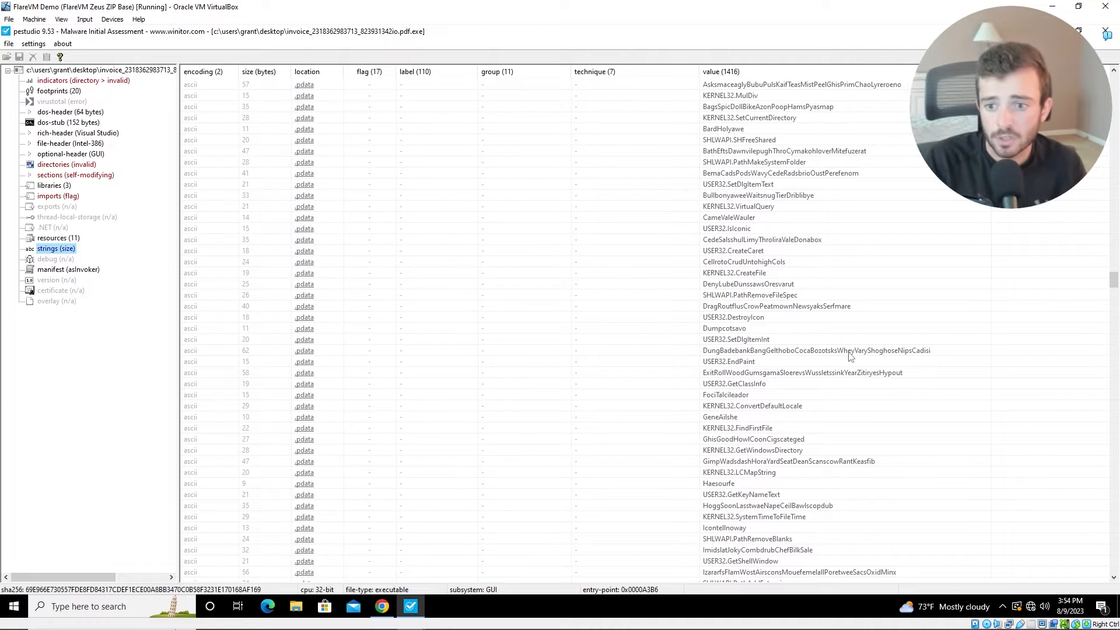
left_click(722, 363)
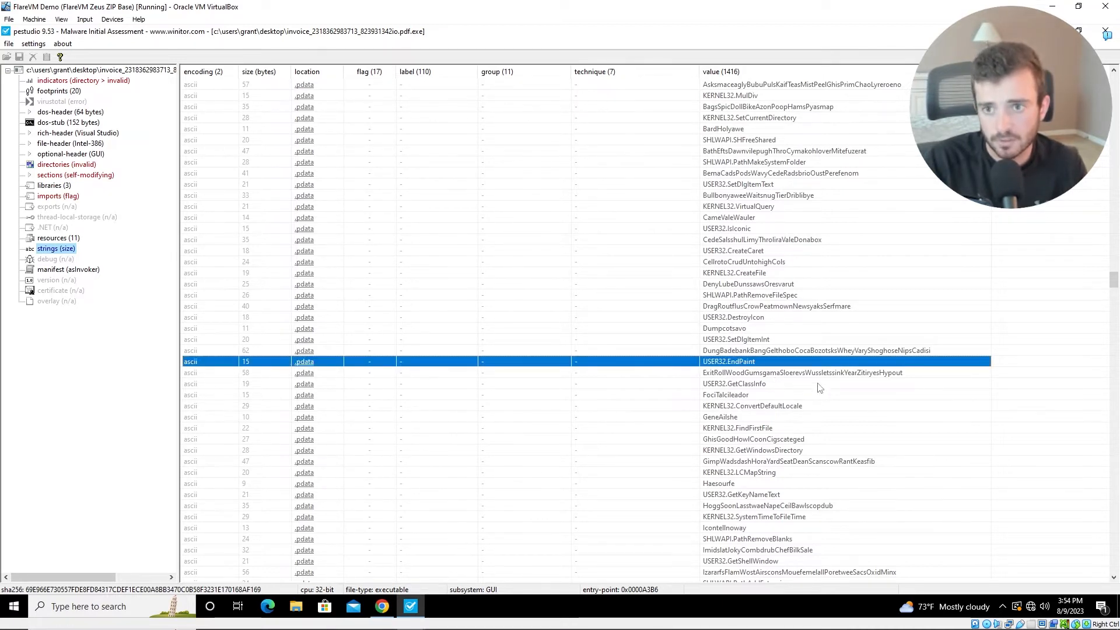
scroll(764, 443, "up", 4)
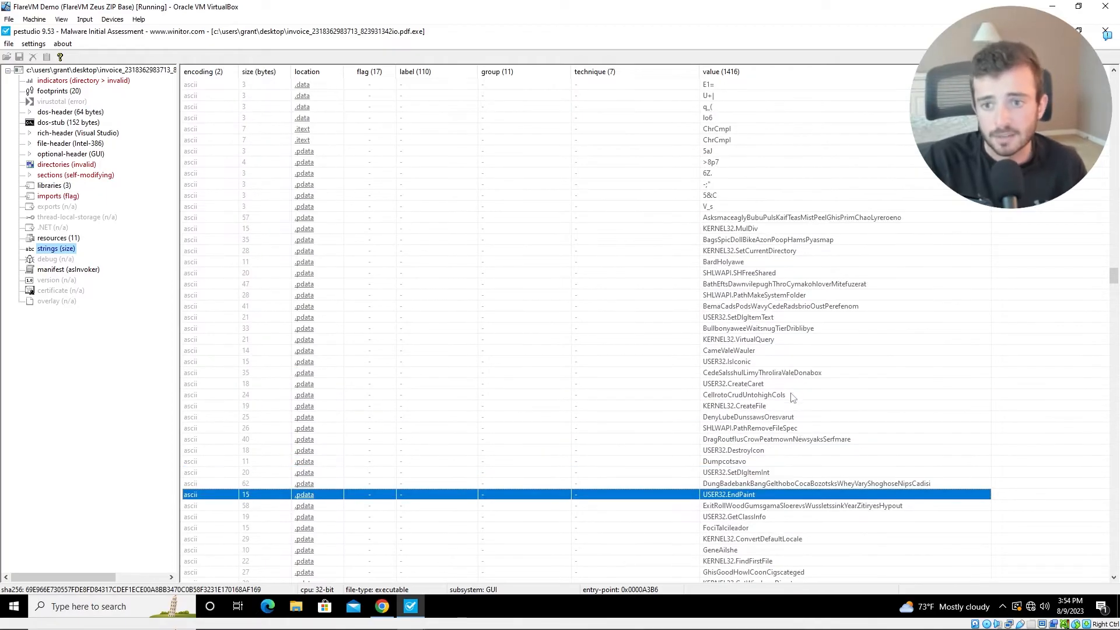
left_click(671, 220)
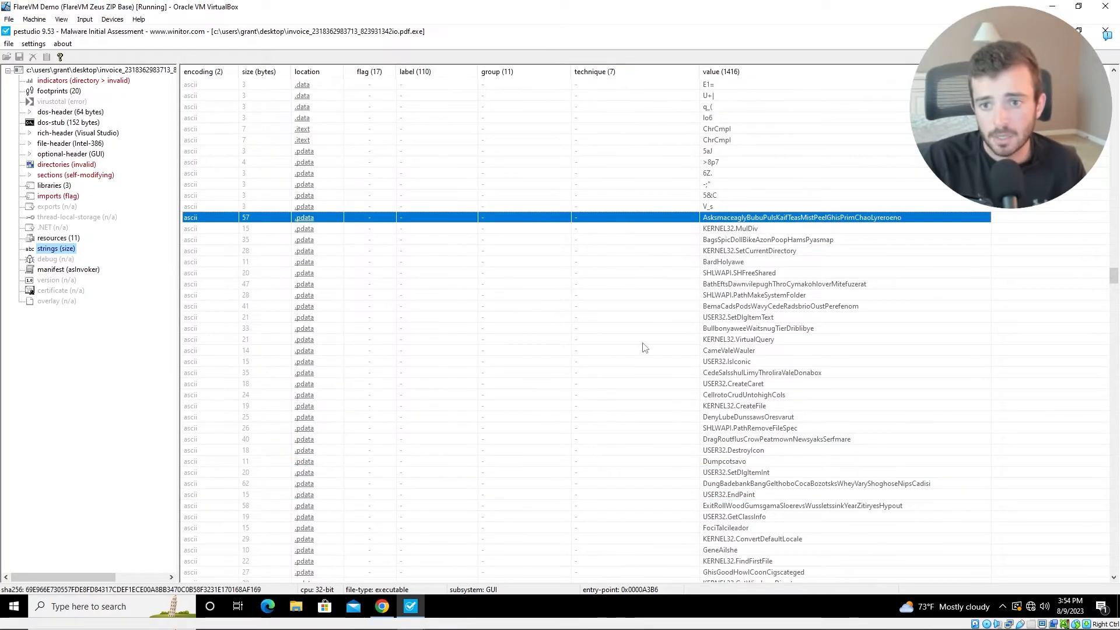
scroll(627, 463, "down", 1)
scroll(627, 464, "down", 20)
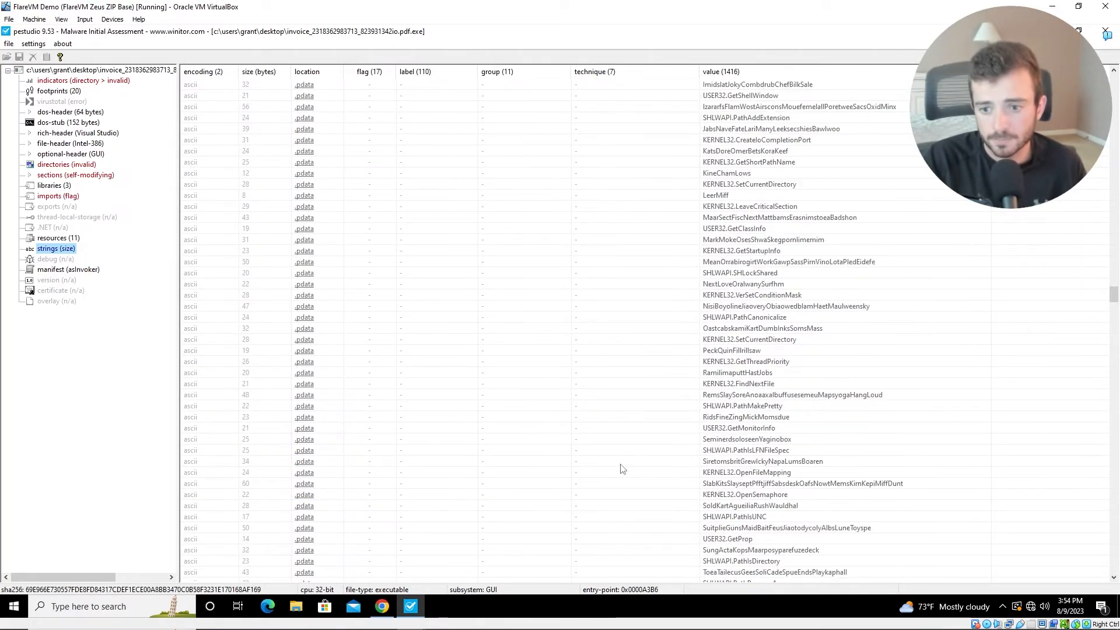
scroll(622, 467, "down", 4)
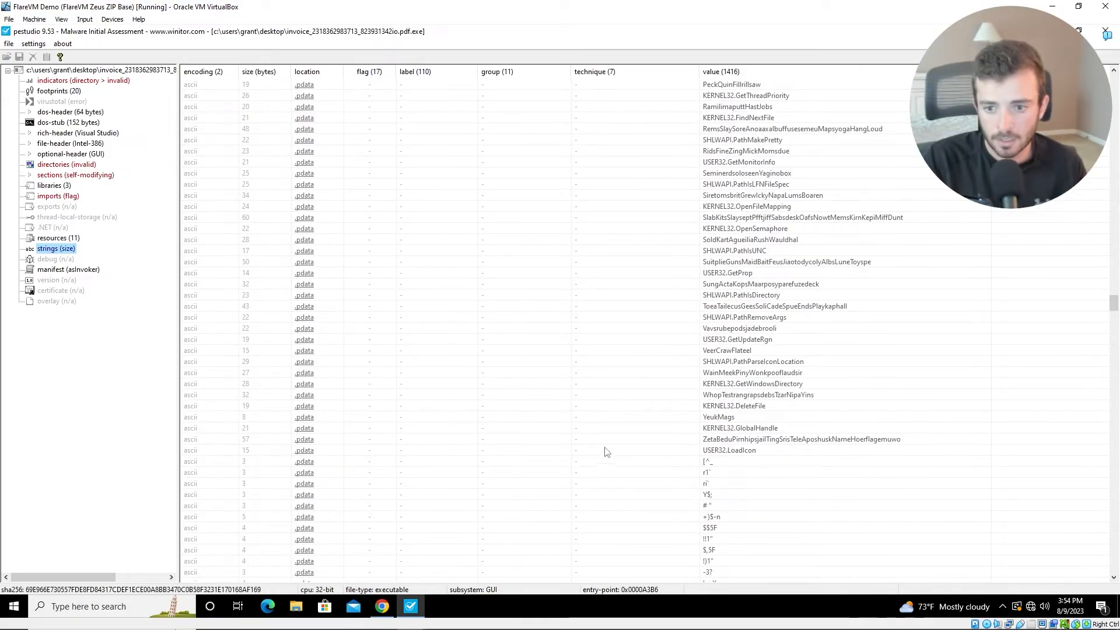
Step: Copy the .pdata strings through USER32.LoadIcon and paste them after the GetModuleHandle line in Word
left_click(662, 453, "shift")
right_click(656, 454)
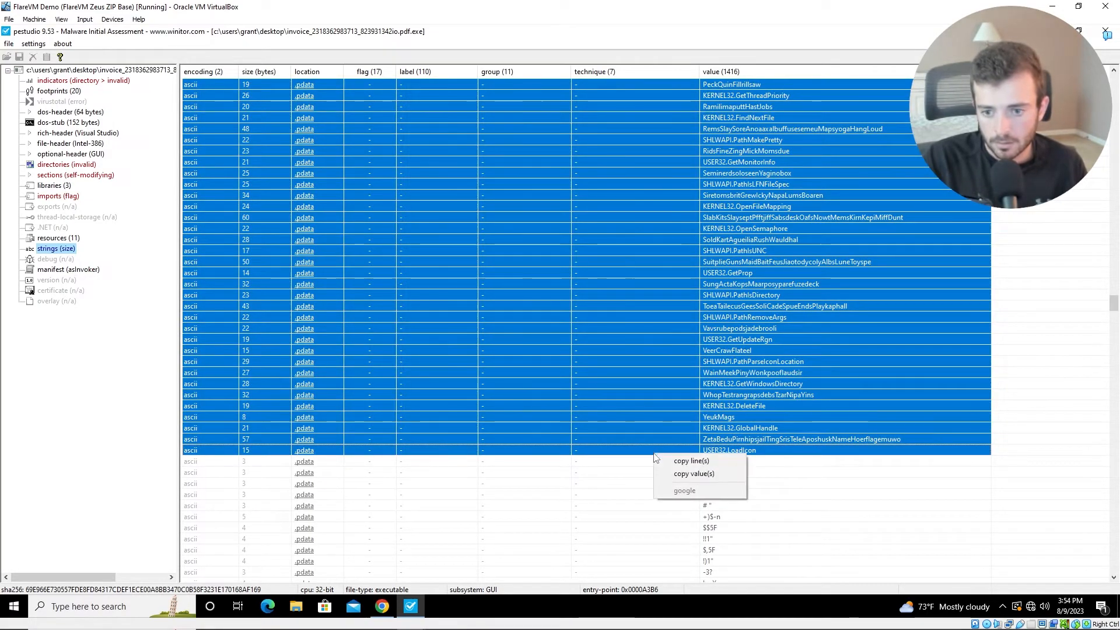
left_click(694, 471)
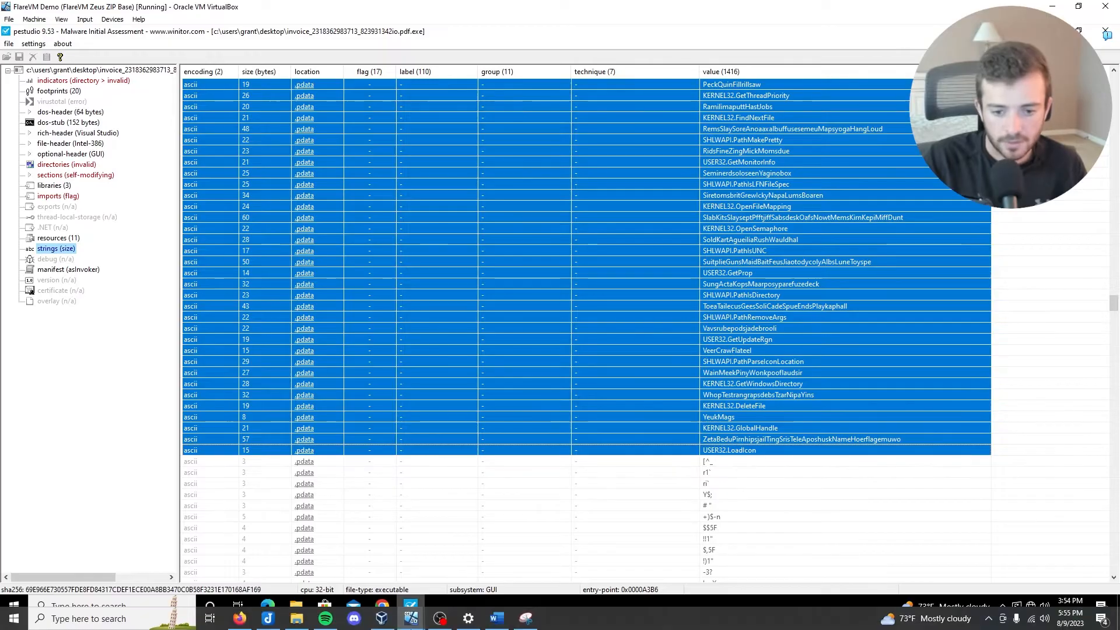
left_click(497, 618)
scroll(467, 507, "down", 1)
left_click(400, 509)
key("Return")
key("ctrl+v")
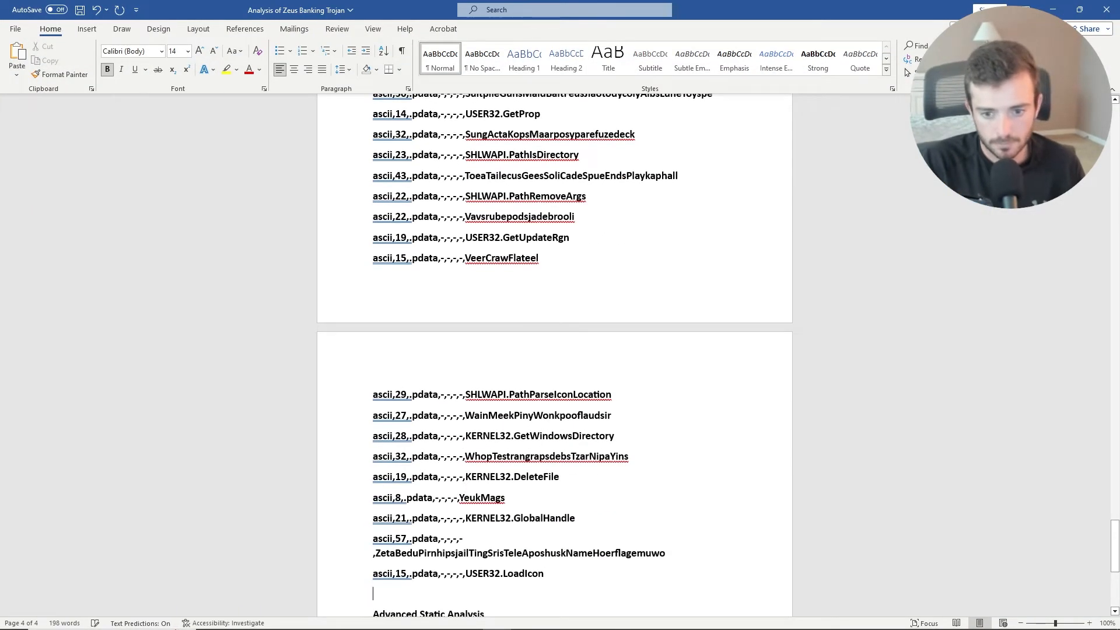
key("alt+Tab")
scroll(782, 478, "down", 12)
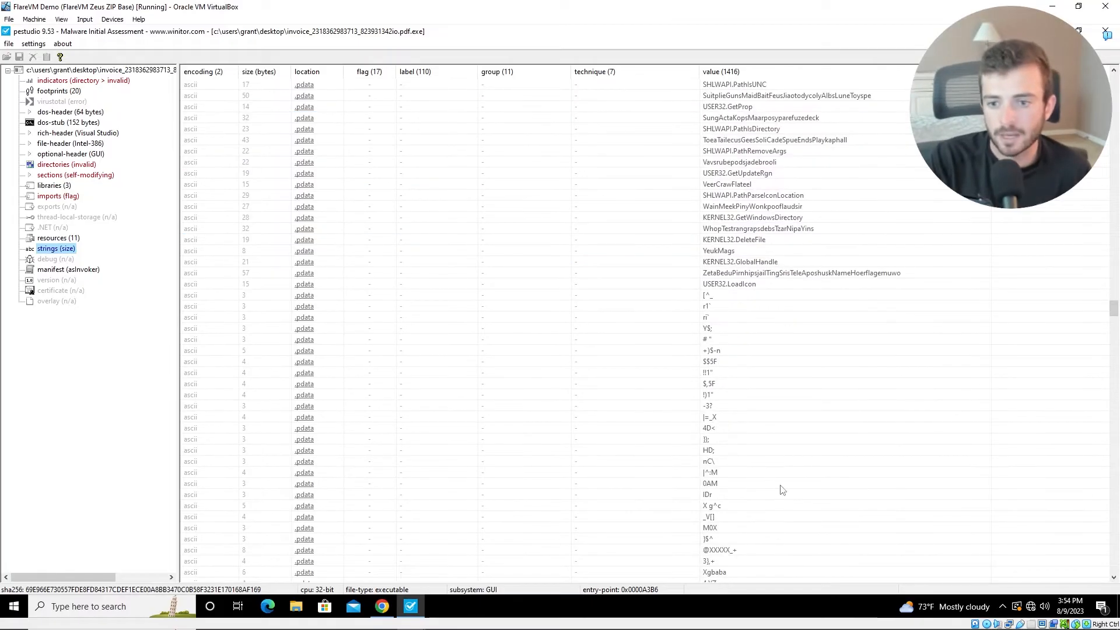
scroll(820, 493, "down", 9)
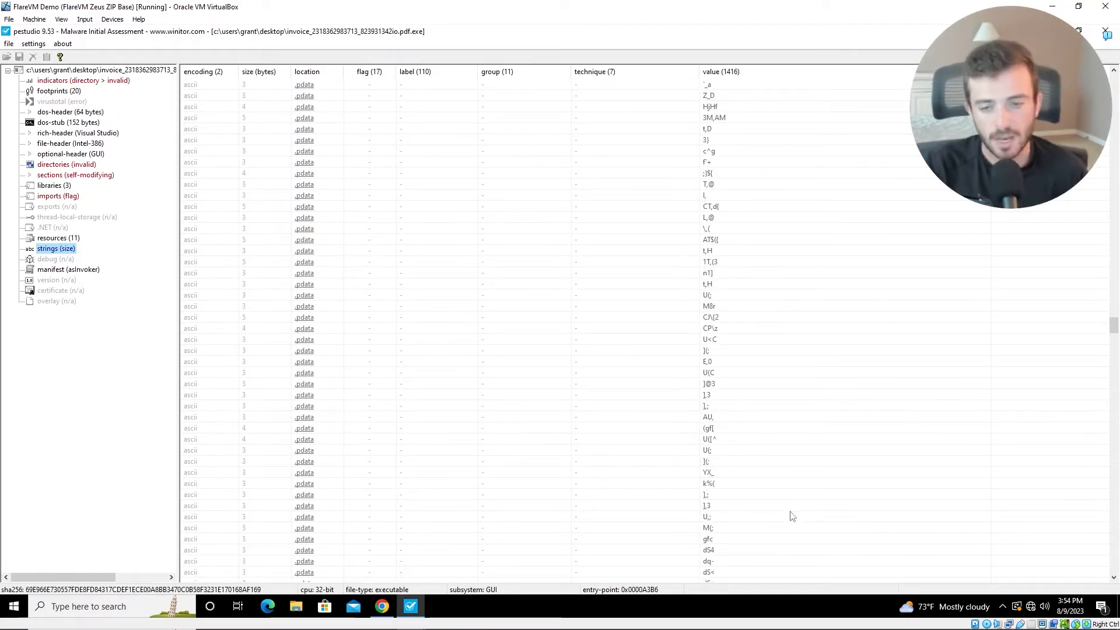
Step: Scroll down the strings from .pdata through .rsrc to .reloc, past the 396-byte manifest XML
scroll(793, 488, "down", 1)
scroll(791, 493, "down", 11)
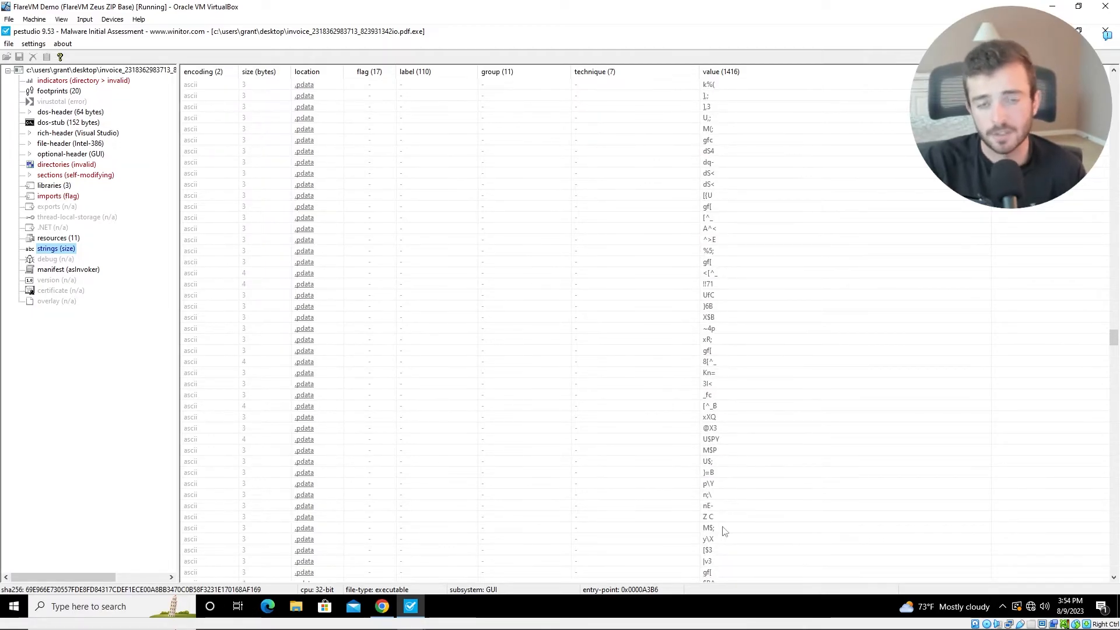
scroll(712, 521, "down", 4)
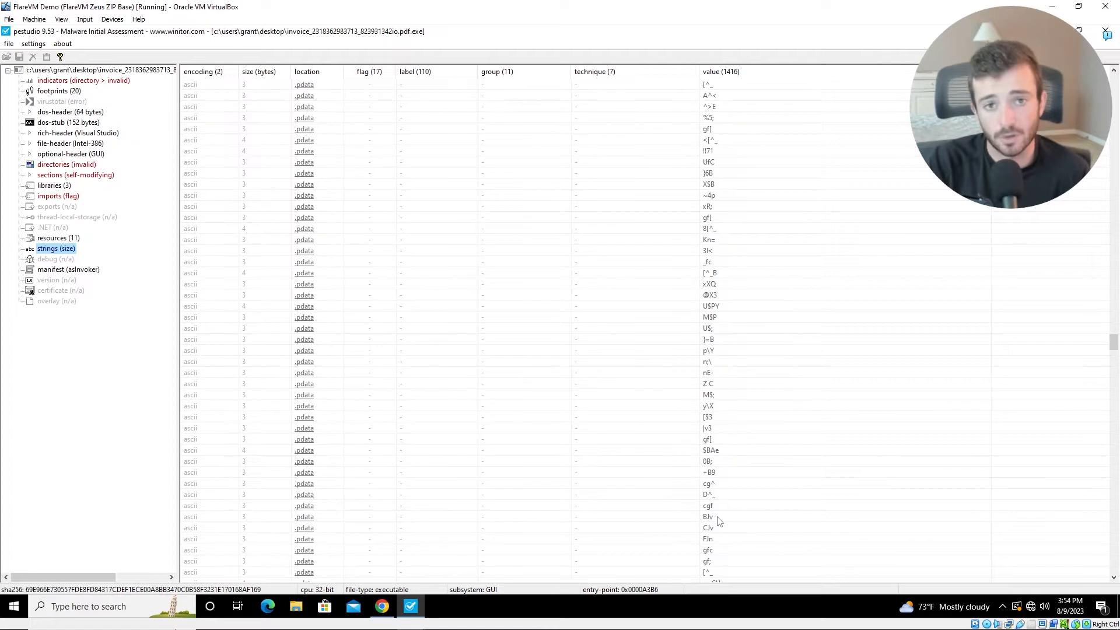
scroll(719, 521, "down", 4)
scroll(717, 522, "down", 5)
scroll(664, 478, "down", 6)
scroll(664, 483, "down", 7)
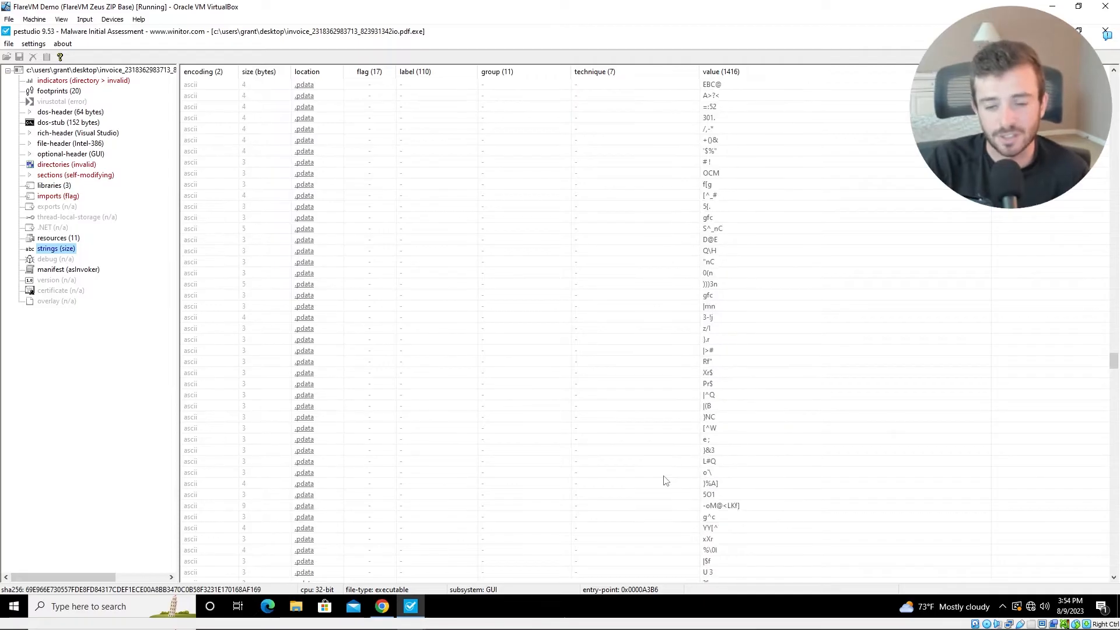
scroll(658, 485, "down", 5)
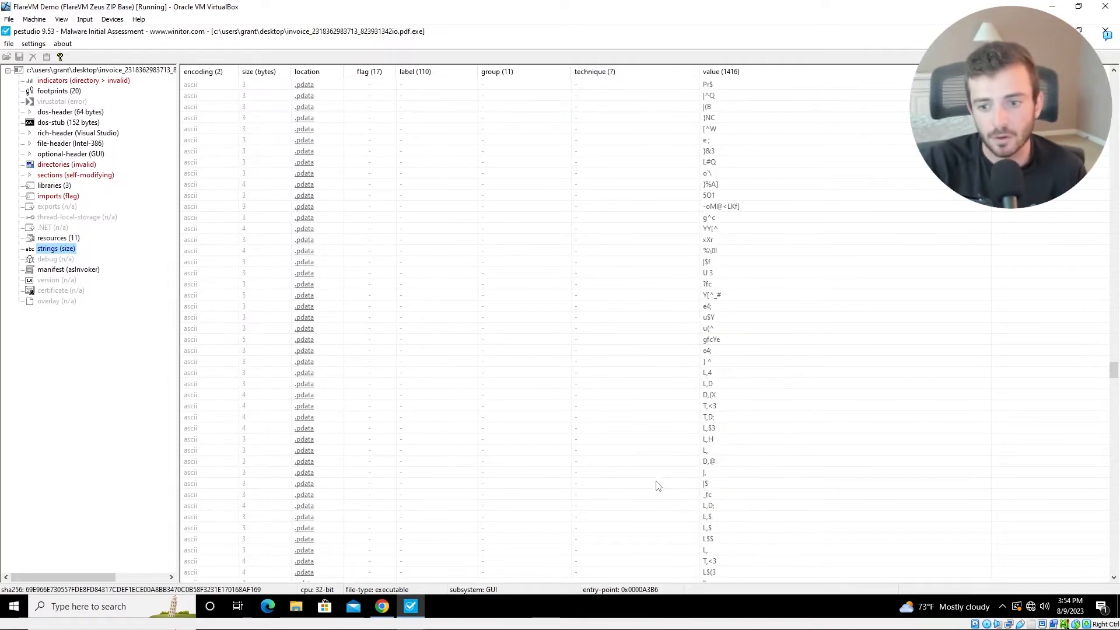
scroll(655, 484, "down", 1)
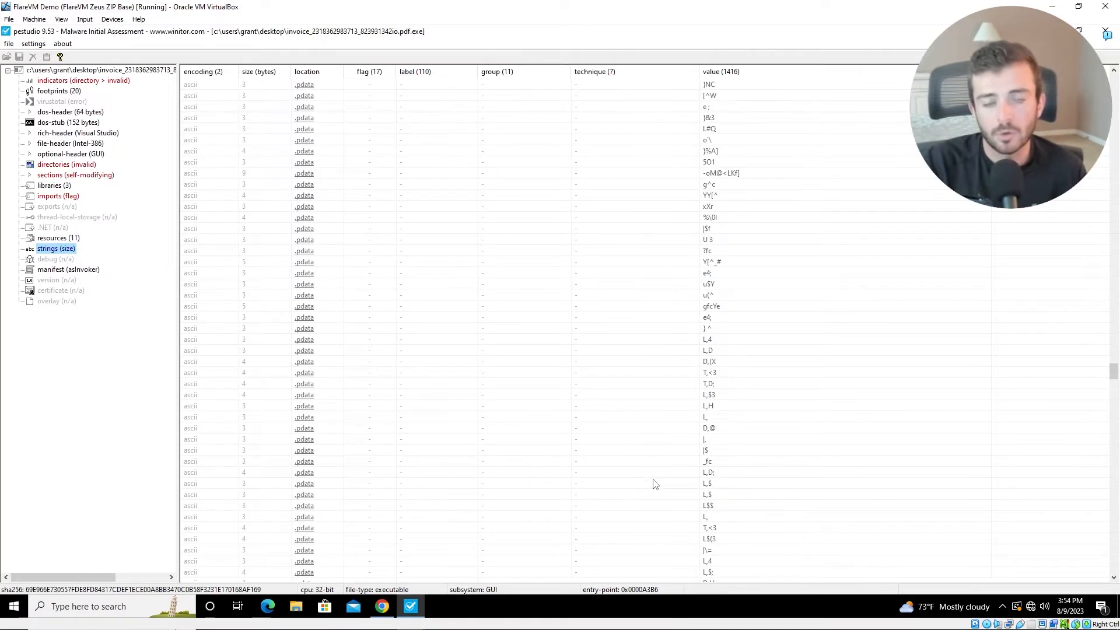
scroll(655, 484, "down", 4)
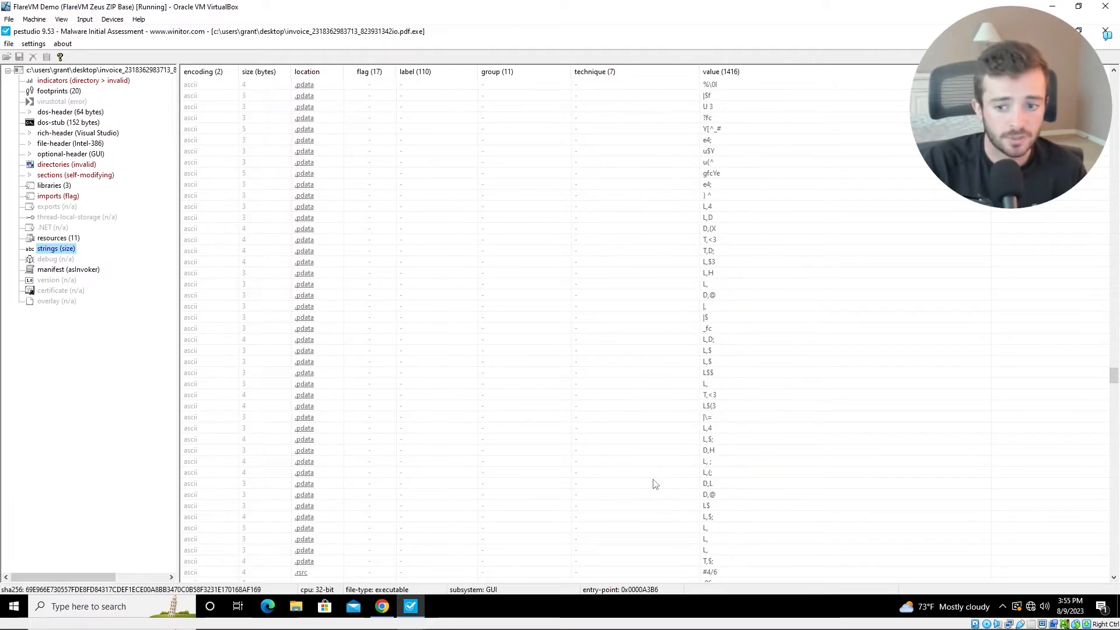
scroll(654, 484, "down", 11)
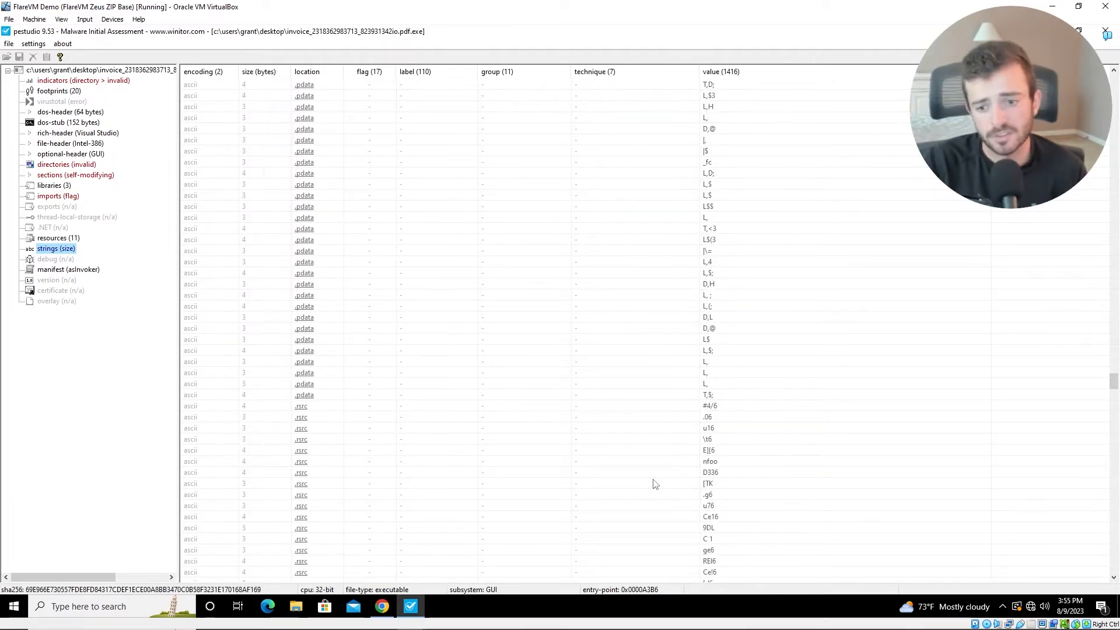
scroll(652, 488, "down", 2)
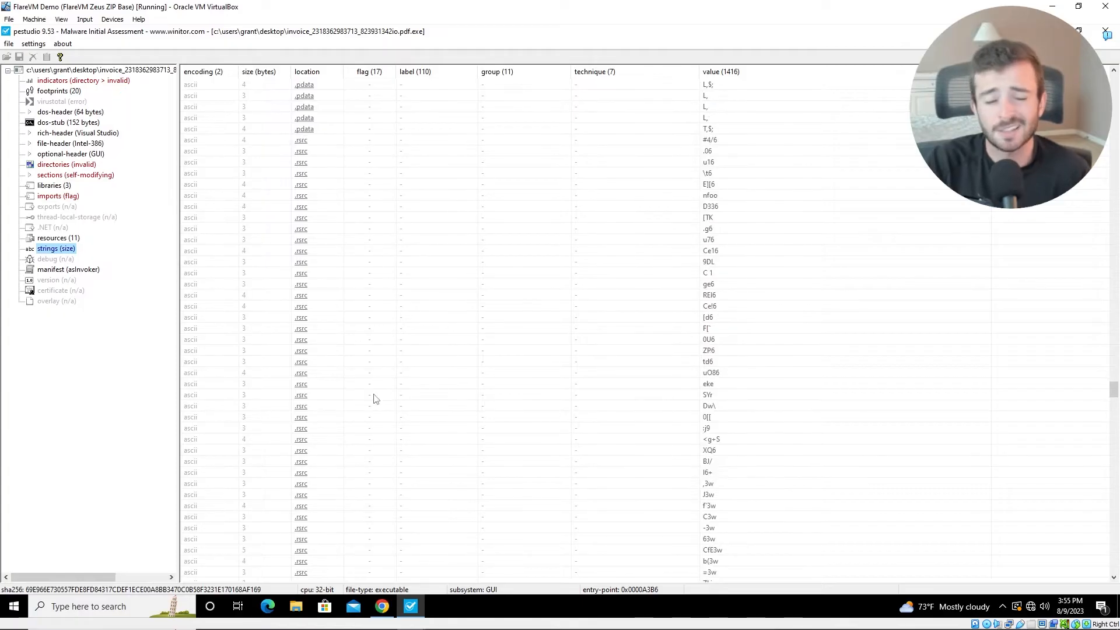
scroll(424, 390, "down", 16)
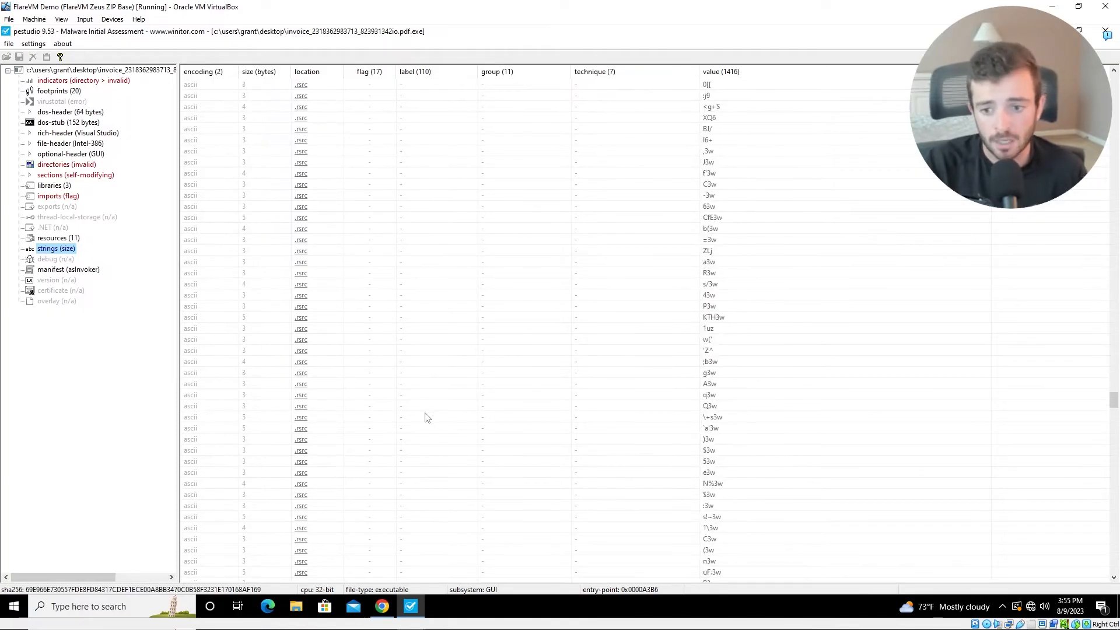
scroll(425, 418, "down", 16)
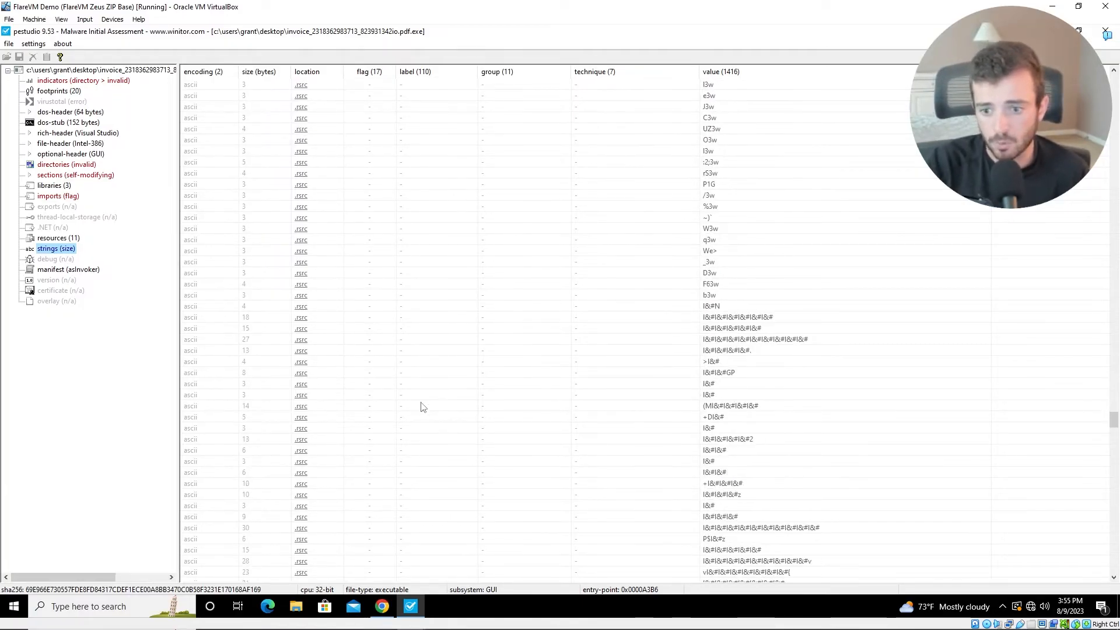
scroll(432, 404, "down", 11)
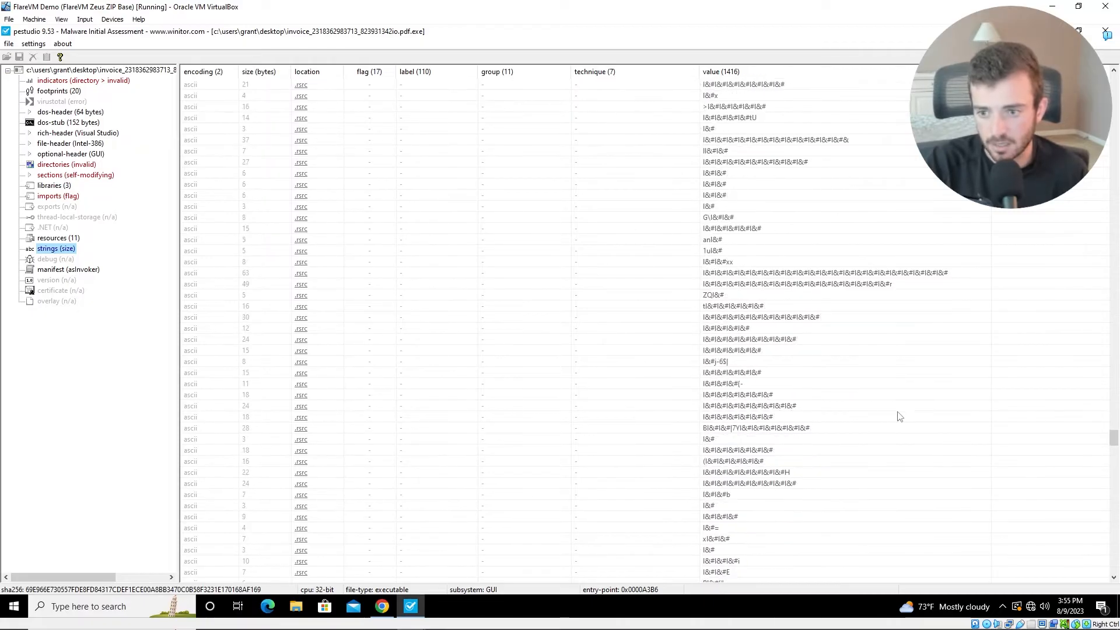
left_click_drag(1114, 441, 1114, 476)
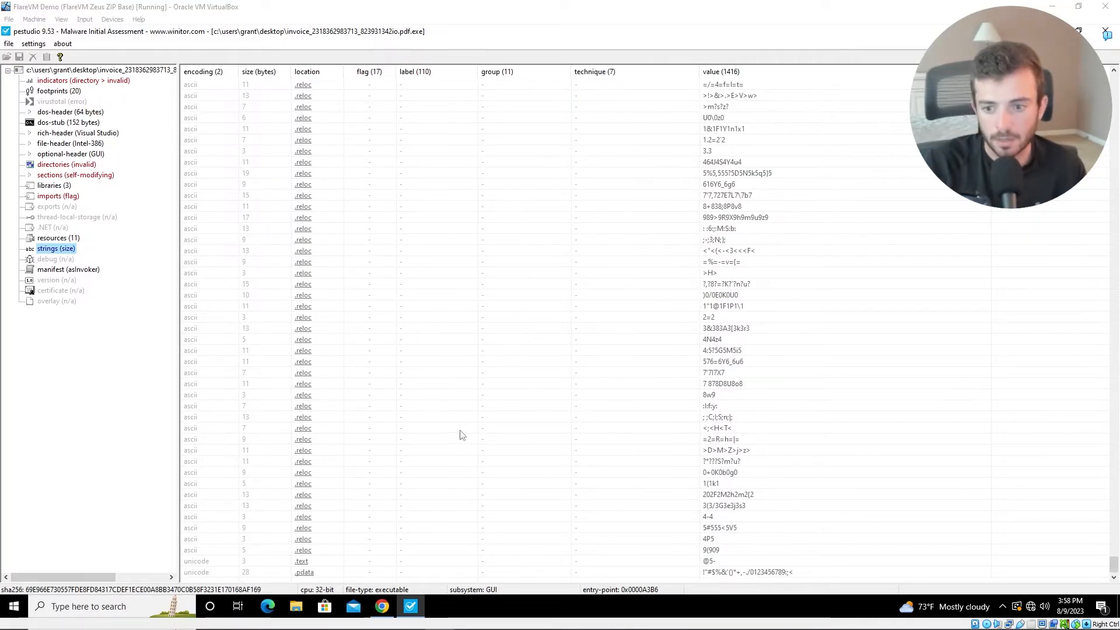
Step: Scroll back up the strings and show the three imported libraries
scroll(789, 505, "up", 10)
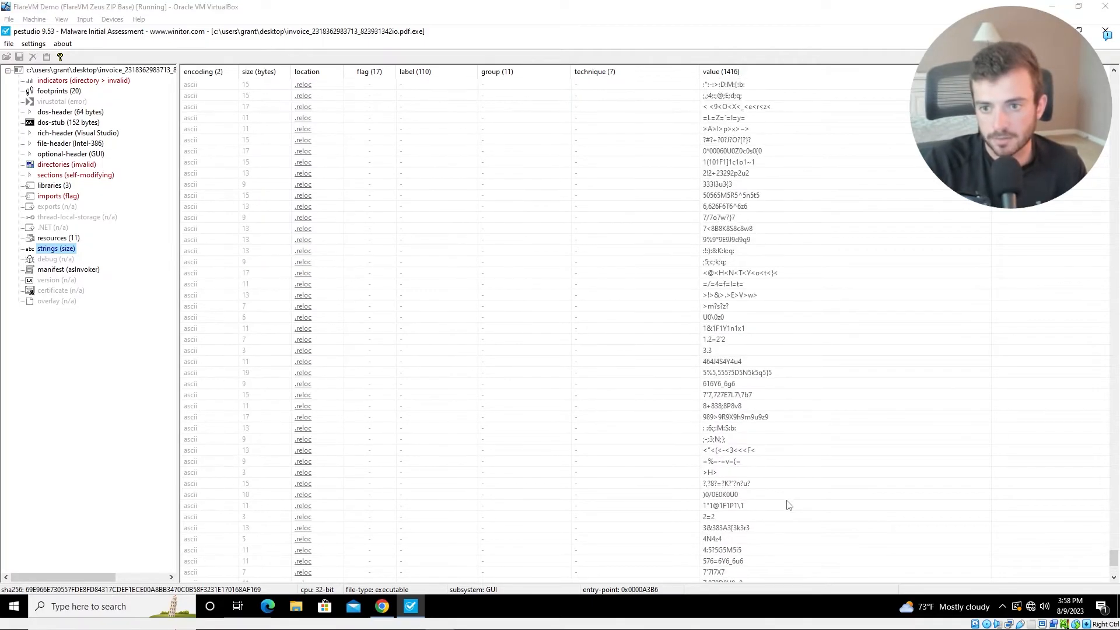
scroll(785, 504, "up", 12)
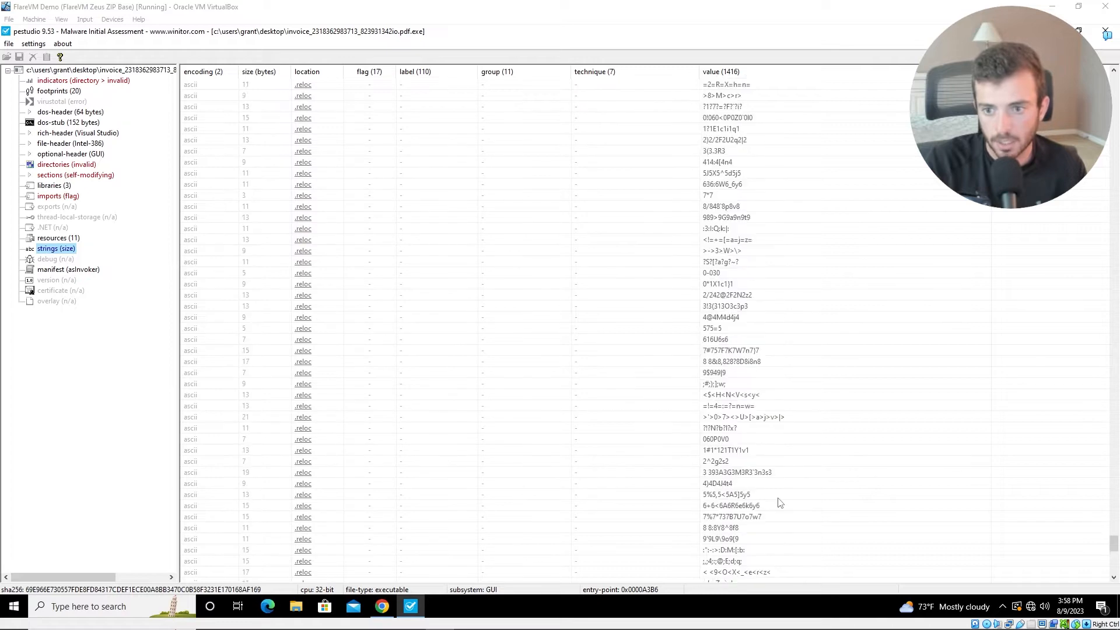
scroll(781, 503, "up", 11)
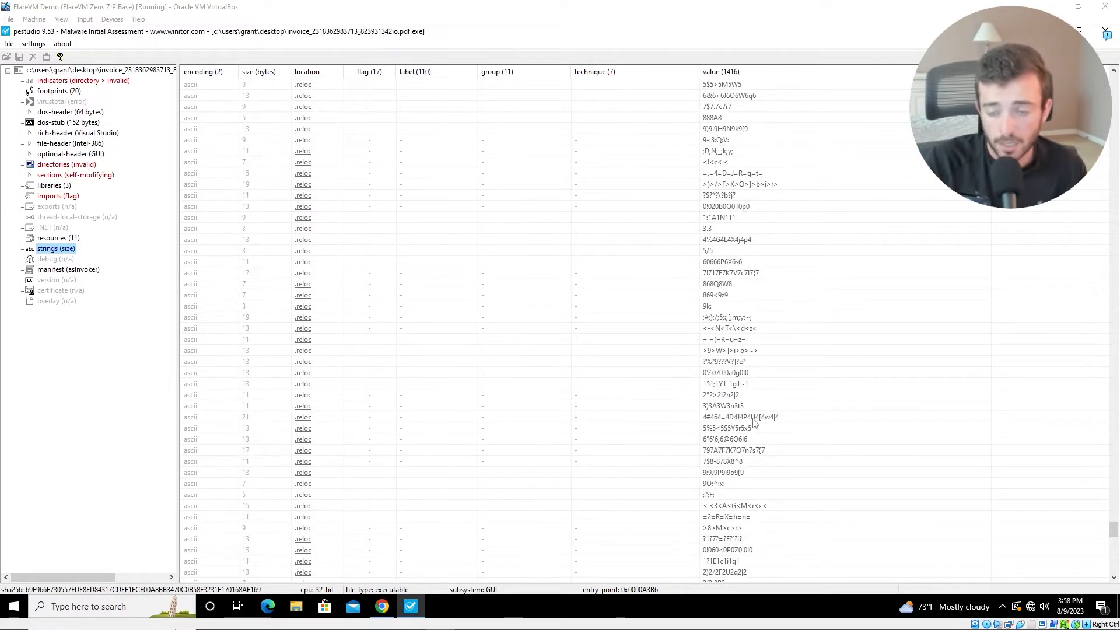
scroll(754, 421, "up", 12)
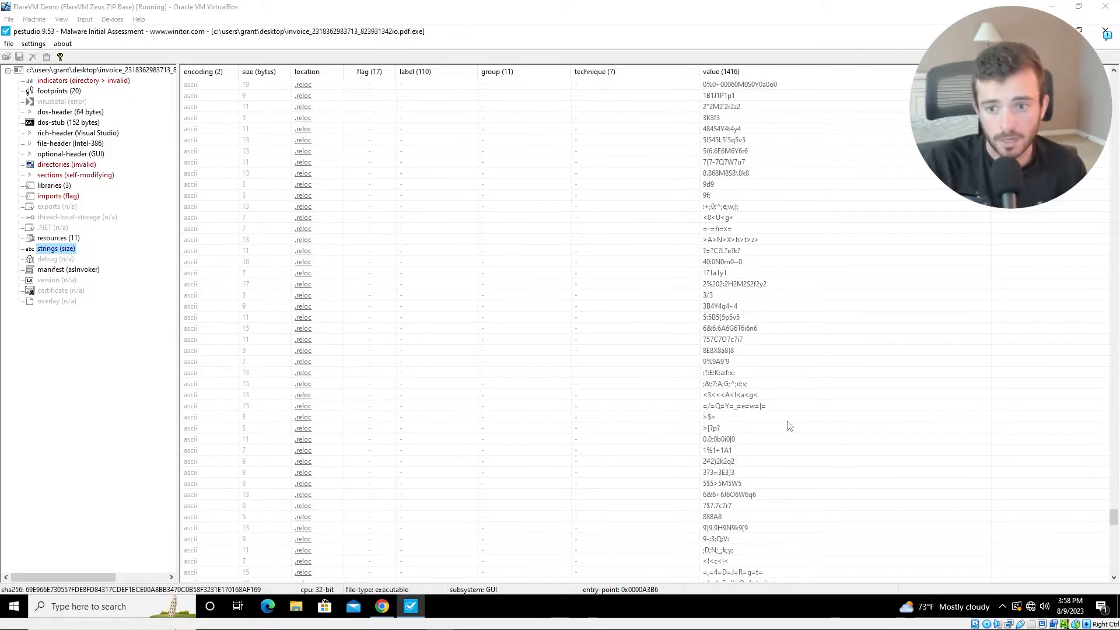
scroll(765, 495, "up", 8)
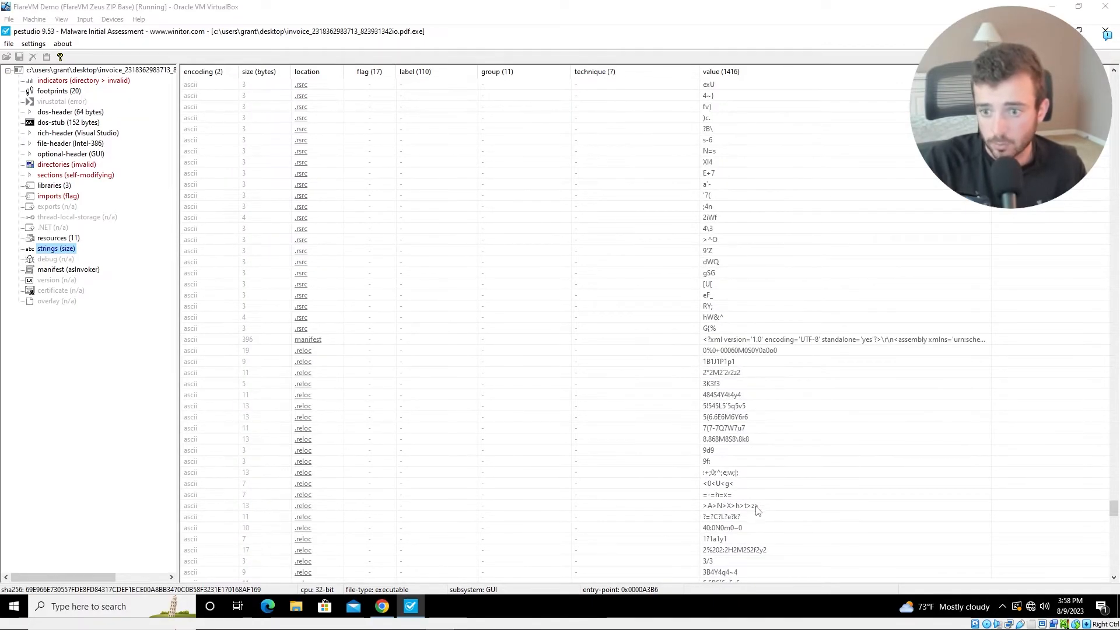
scroll(753, 502, "up", 6)
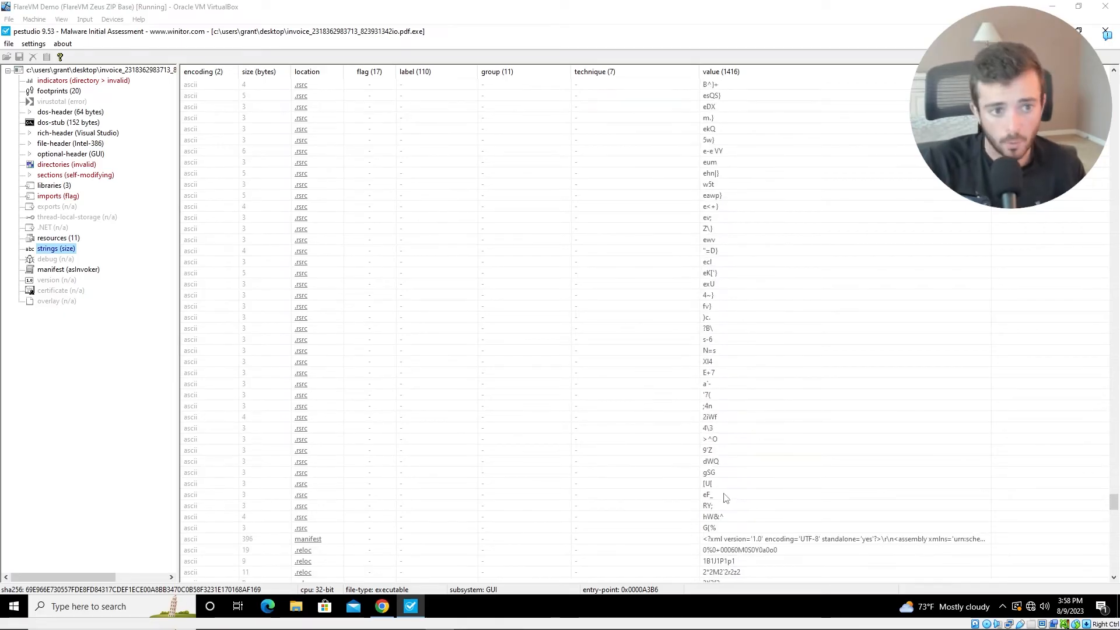
left_click(54, 186)
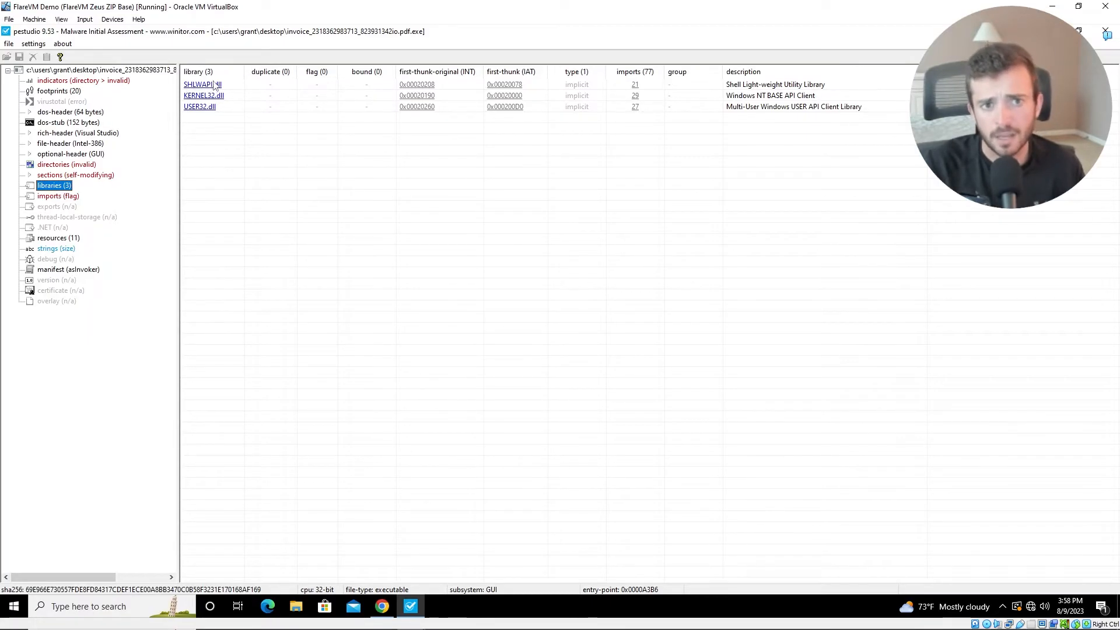
Step: Step through SHLWAPI.dll, KERNEL32.dll and USER32.dll, then return to the root file node
left_click(239, 86)
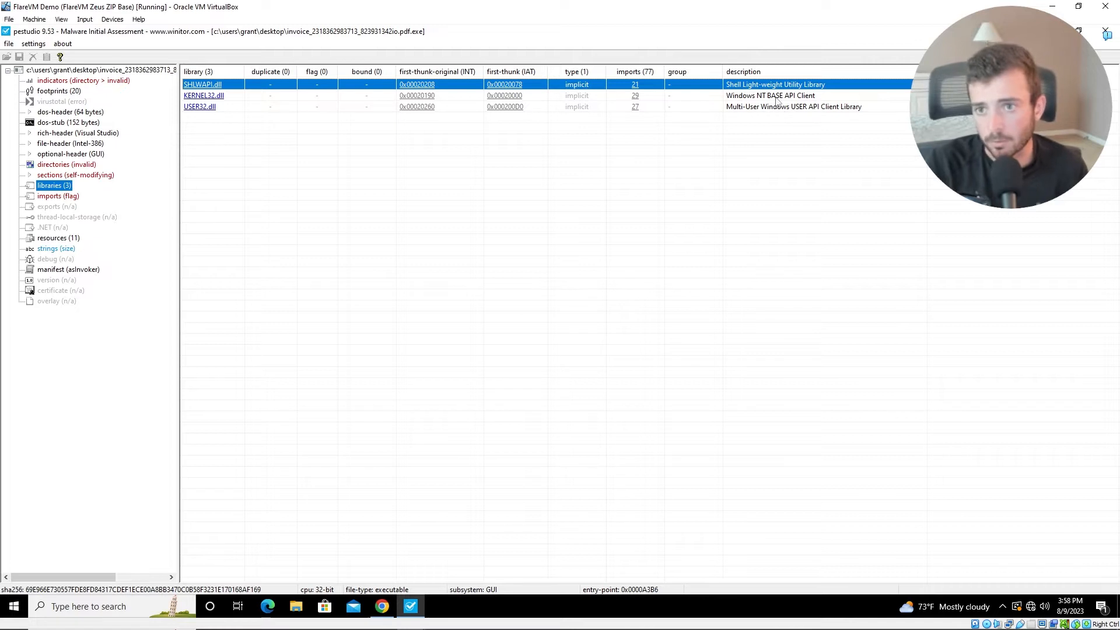
key("Down")
key("Down")
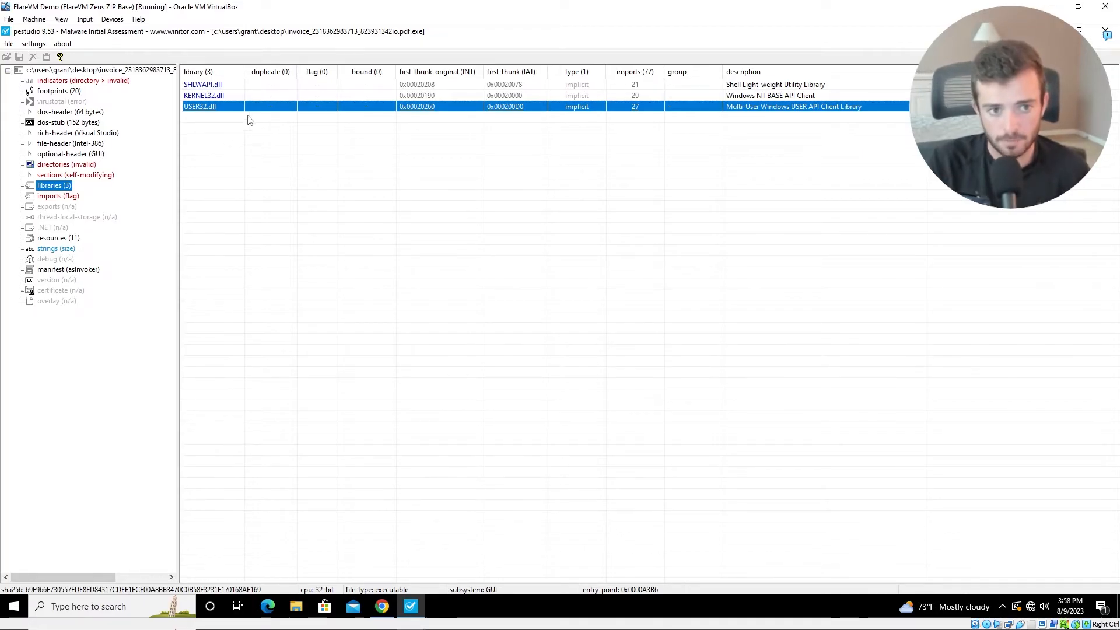
key("Home")
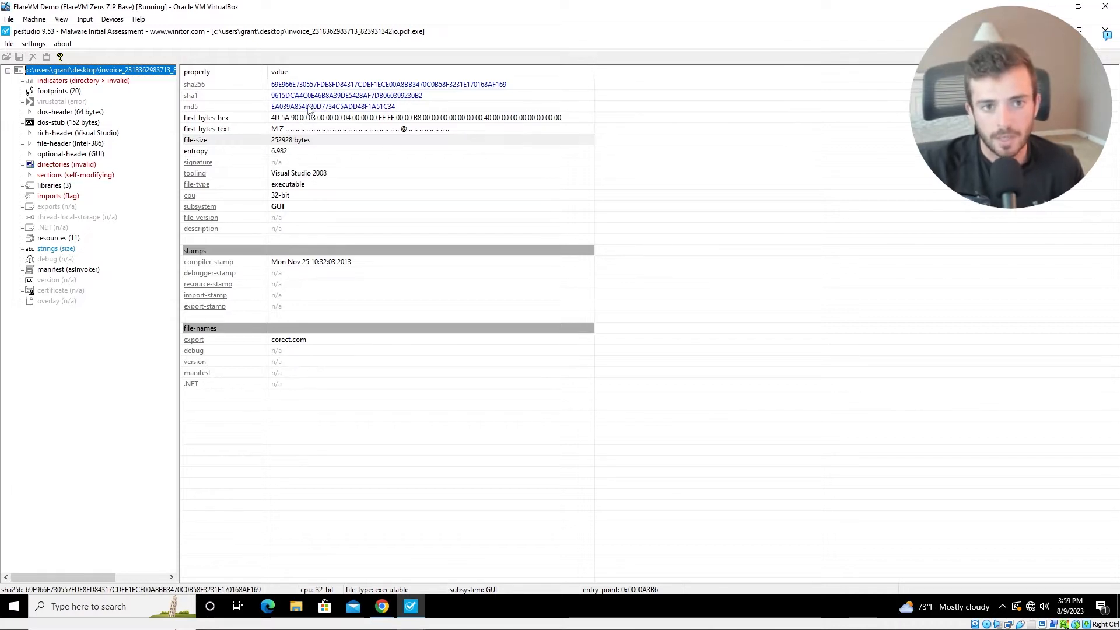
Step: Paste a snip of the sha256, sha1 and md5 rows into the Word report and begin a 'Libaries' line
left_click(311, 129)
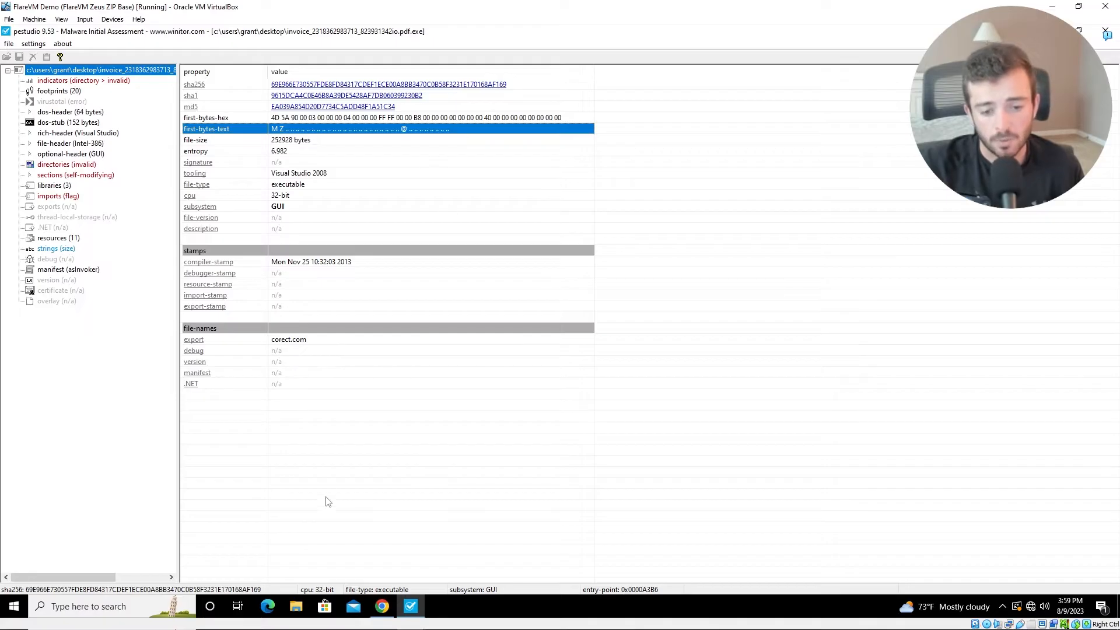
left_click(527, 620)
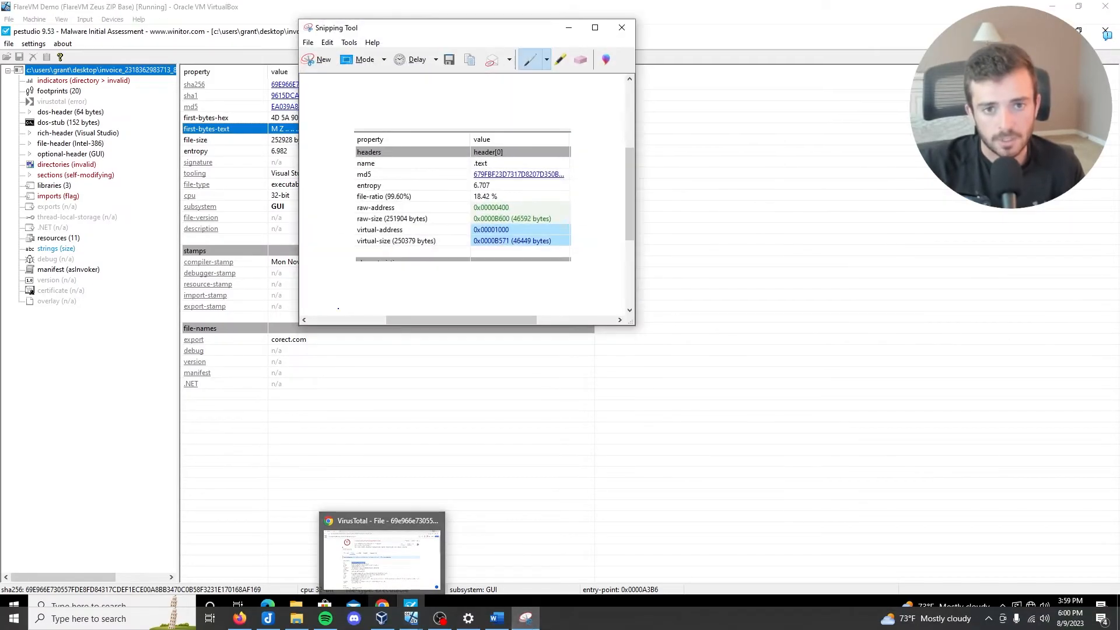
left_click(319, 59)
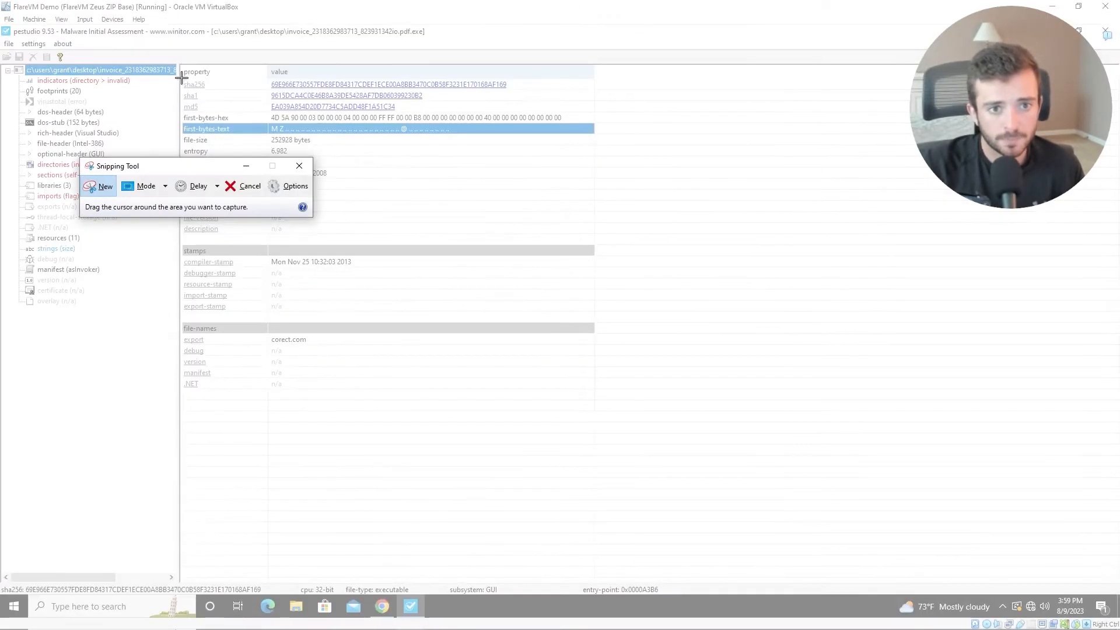
left_click_drag(183, 66, 598, 134)
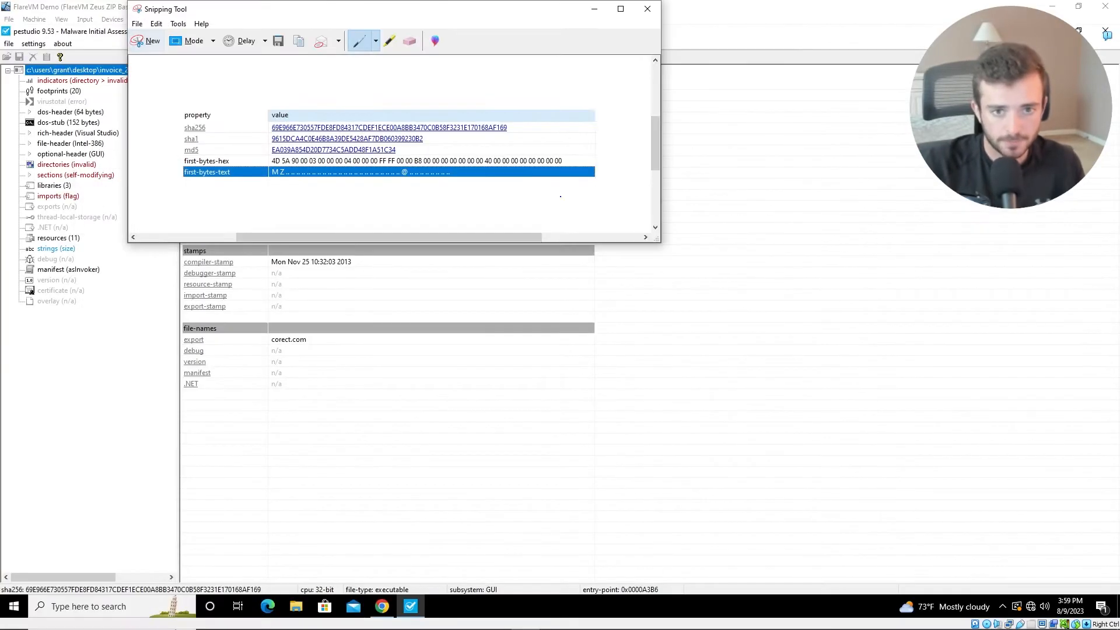
left_click(407, 619)
key("ctrl+v")
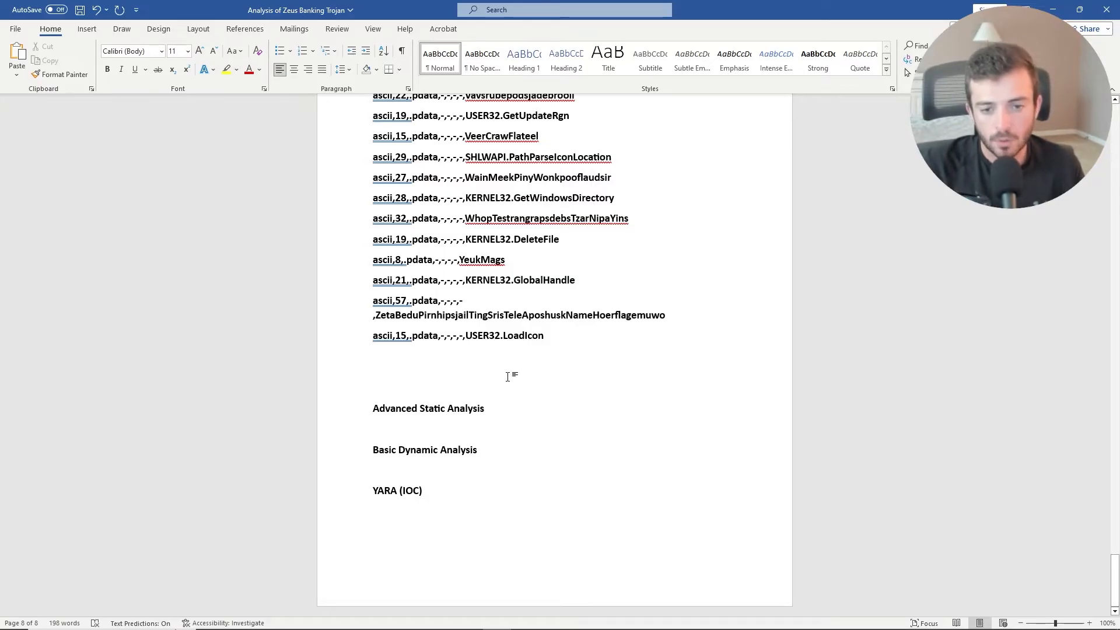
type("Liba")
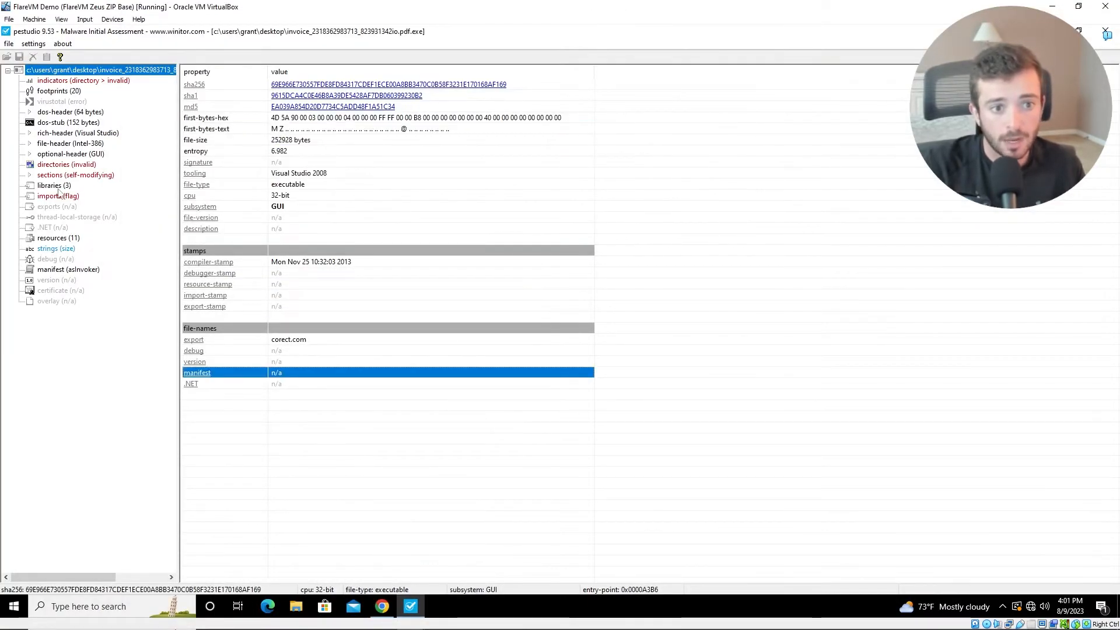
Step: Copy the SHLWAPI.dll, KERNEL32.dll and USER32.dll import rows from pestudio into the report's Libraries section
left_click(58, 186)
left_click(245, 86)
left_click(240, 96, "shift")
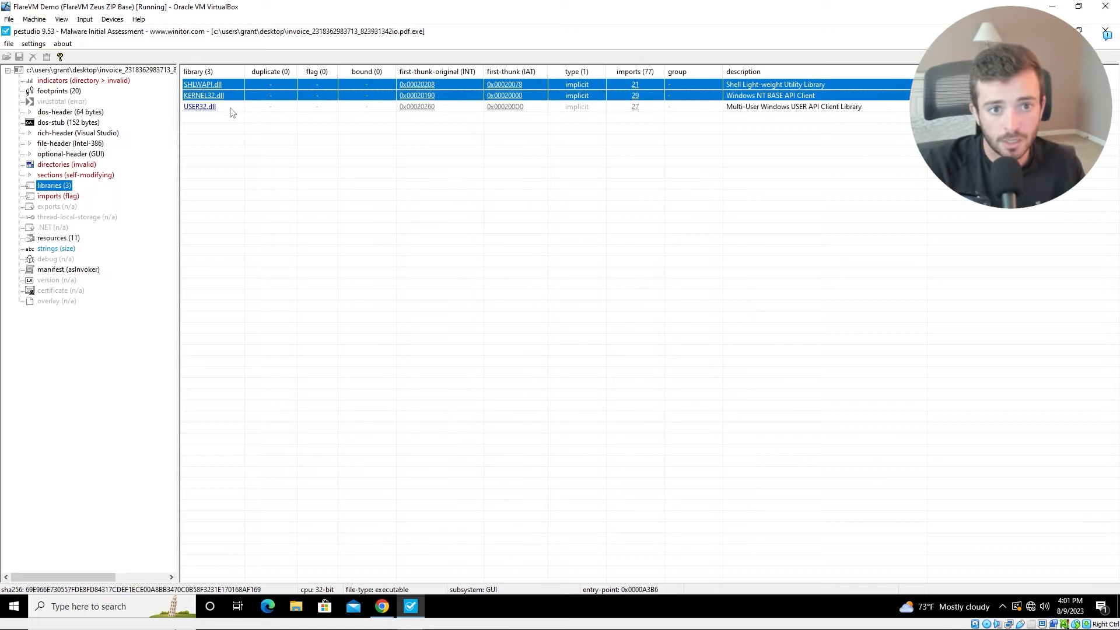
left_click(232, 107, "shift")
right_click(229, 110)
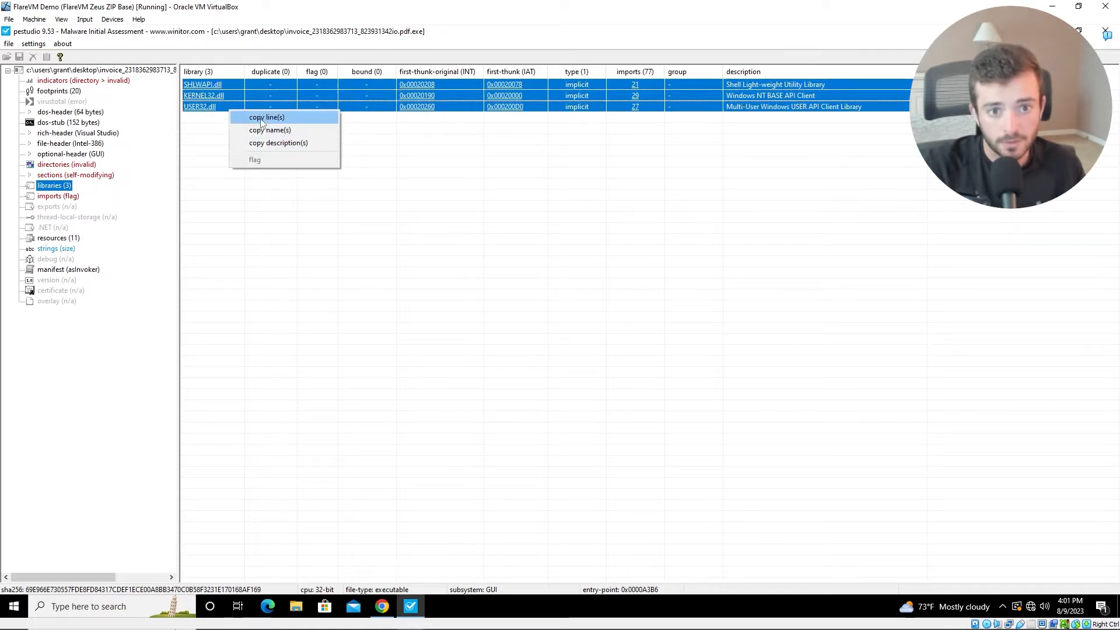
left_click(262, 121)
left_click(399, 489)
left_click(248, 109)
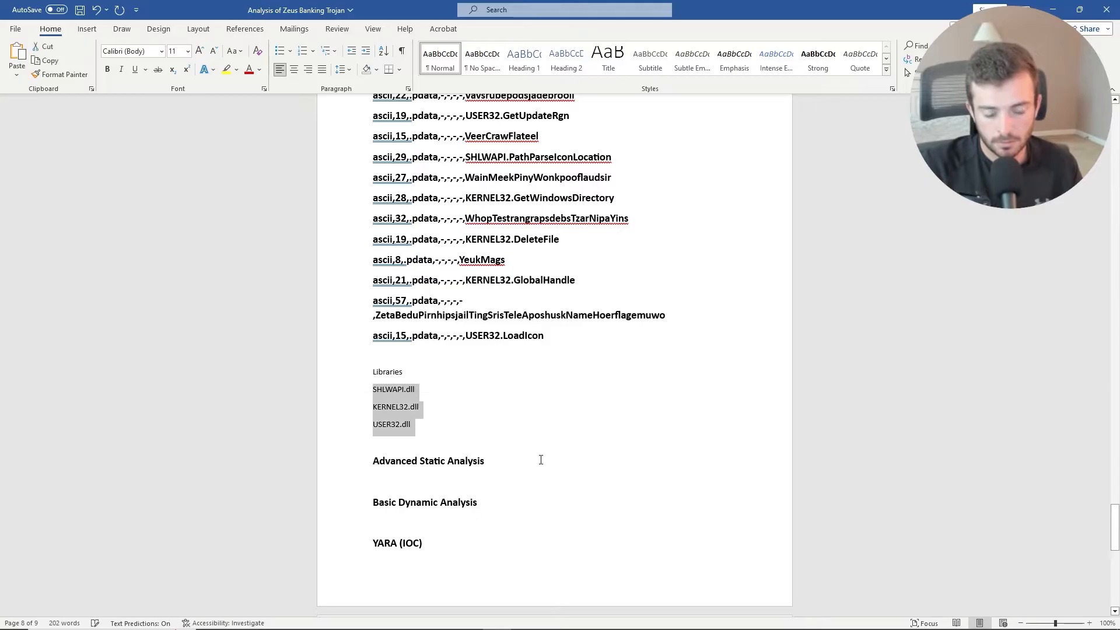
left_click(543, 453)
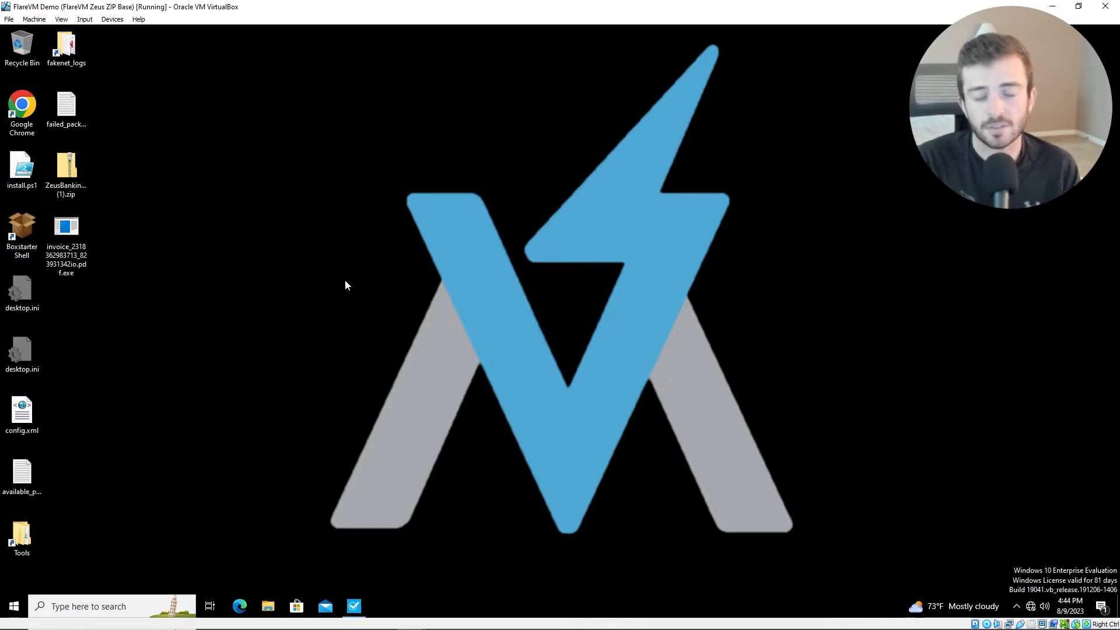
Step: Close pestudio and launch Cmder by searching for cmd
left_click(355, 605)
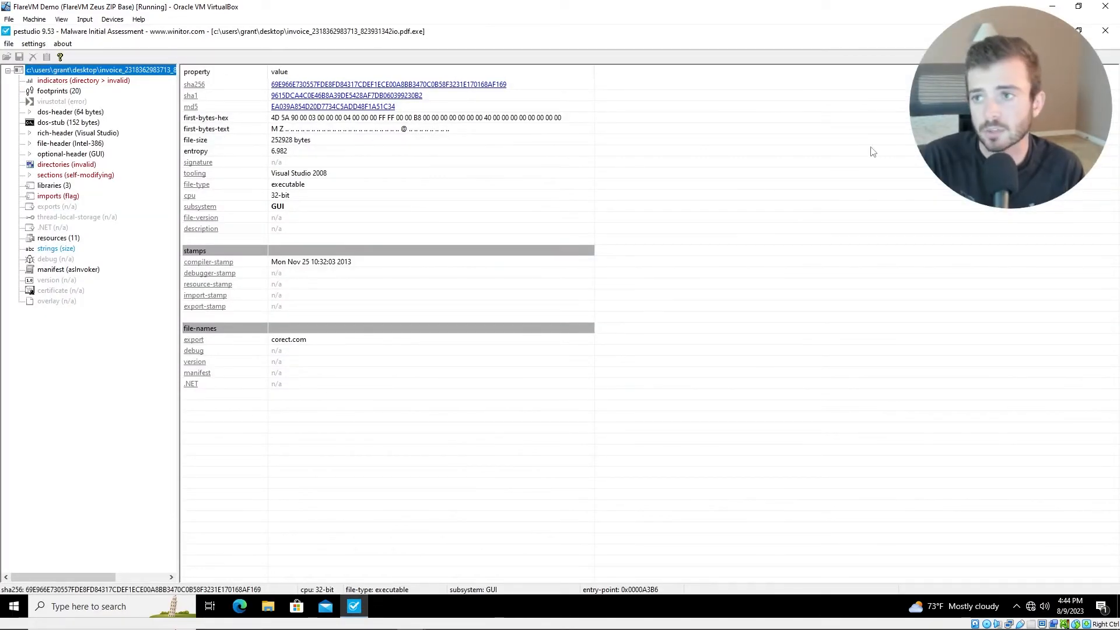
left_click(1106, 31)
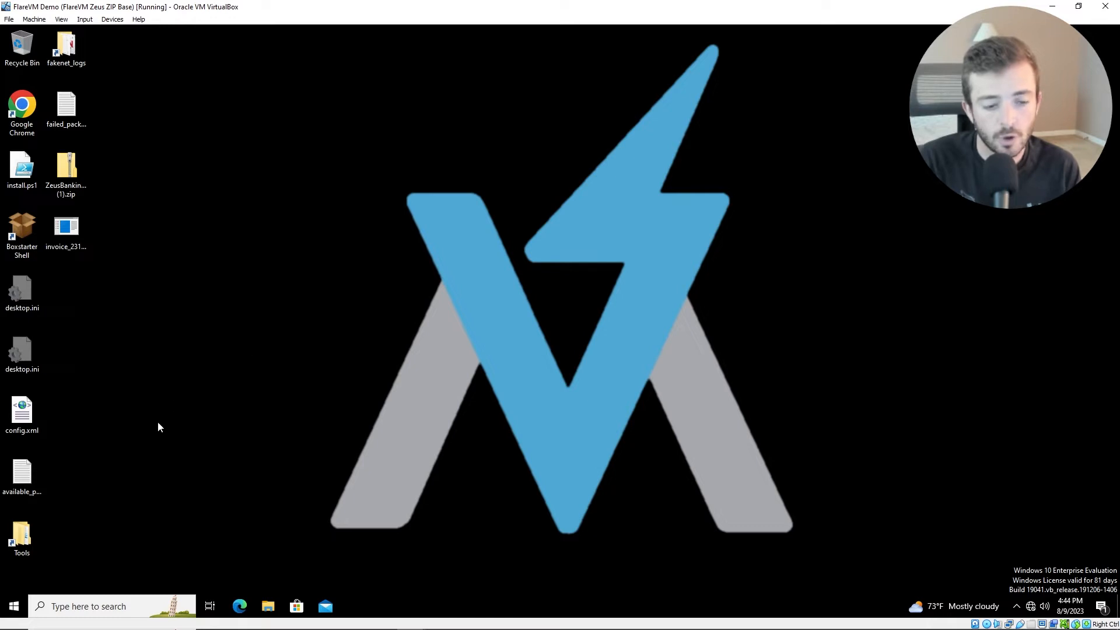
left_click(88, 601)
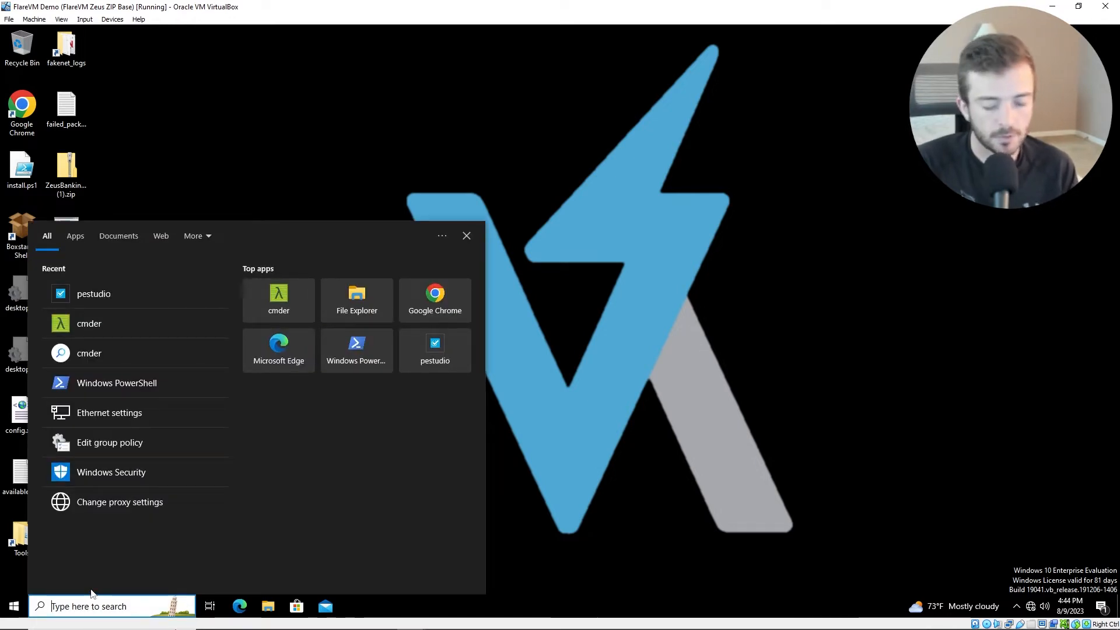
type("cmder")
key("Return")
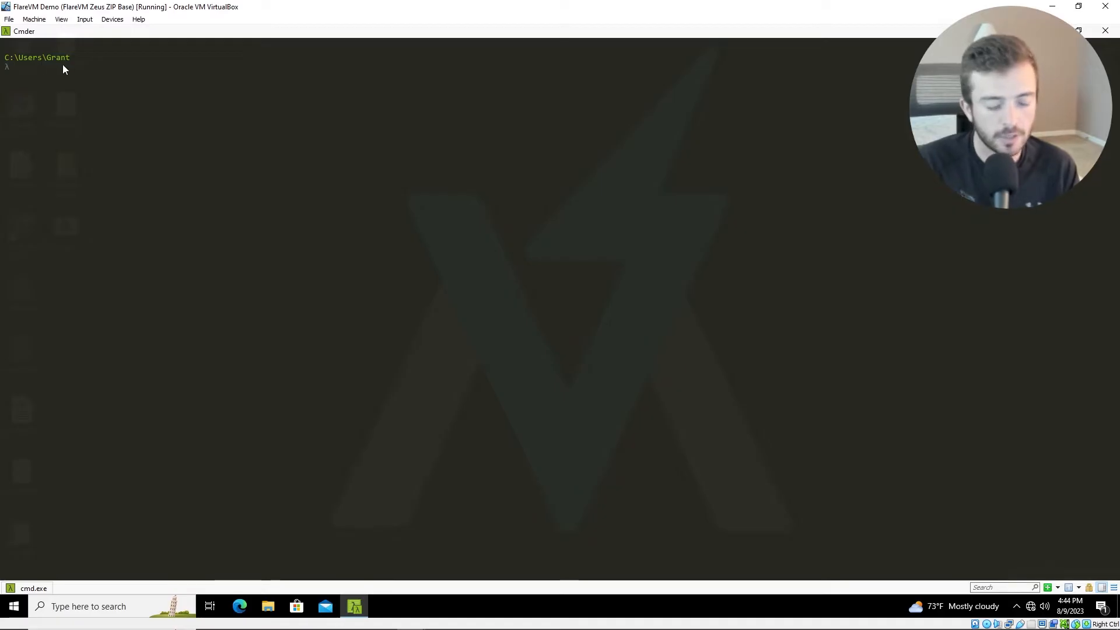
Step: Change into the Desktop folder and list its files to find the invoice executable
type("cd D")
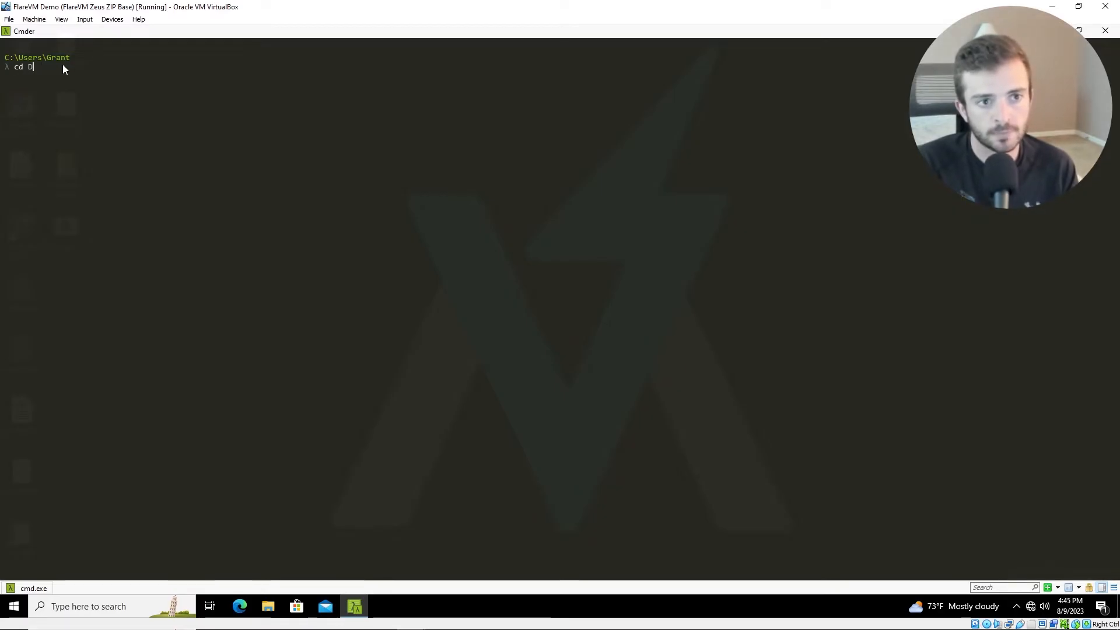
type("esktop")
key("Return")
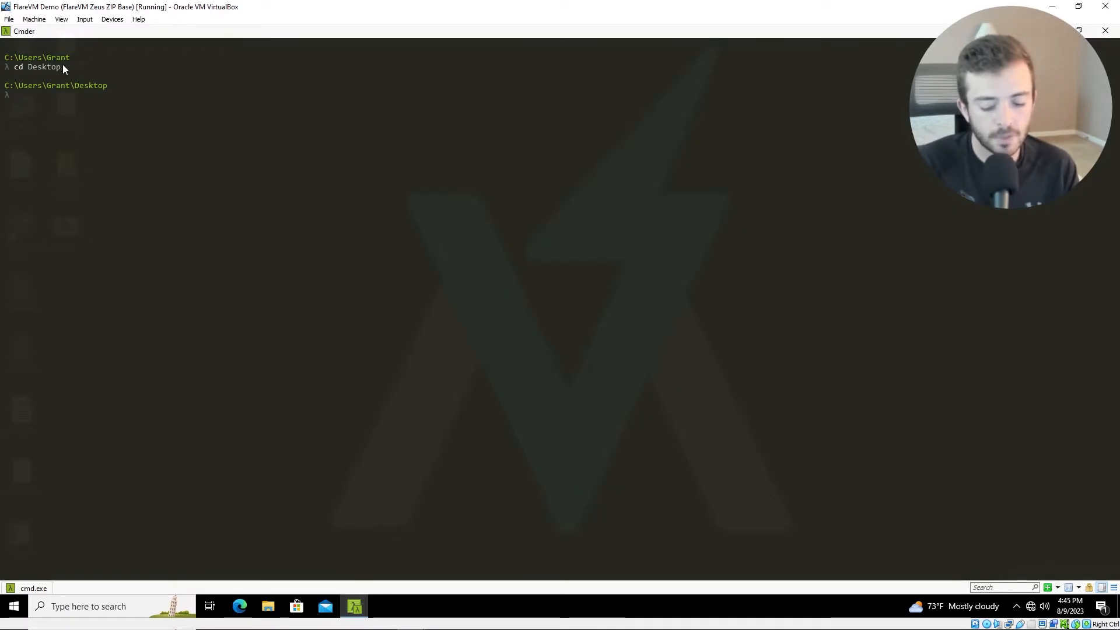
type("ls")
key("Return")
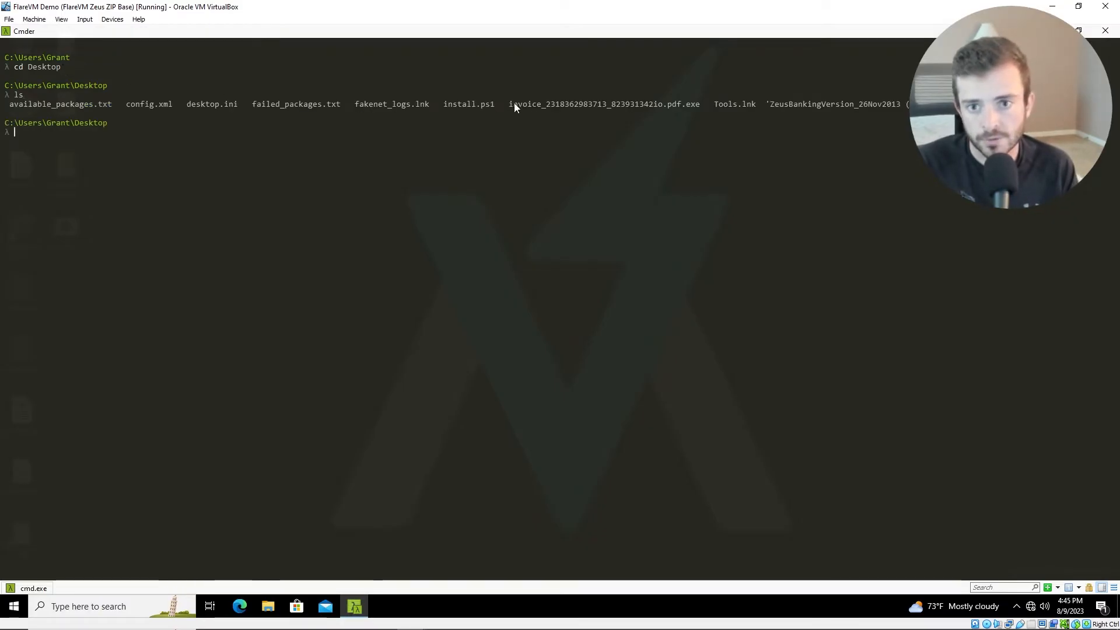
left_click_drag(510, 104, 701, 109)
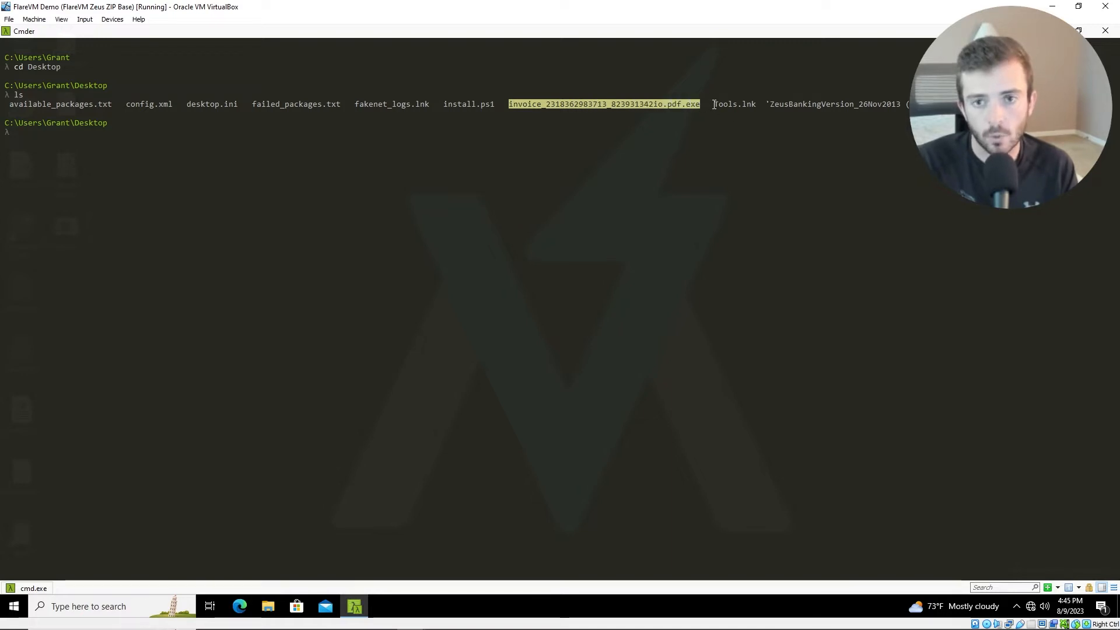
left_click(523, 147)
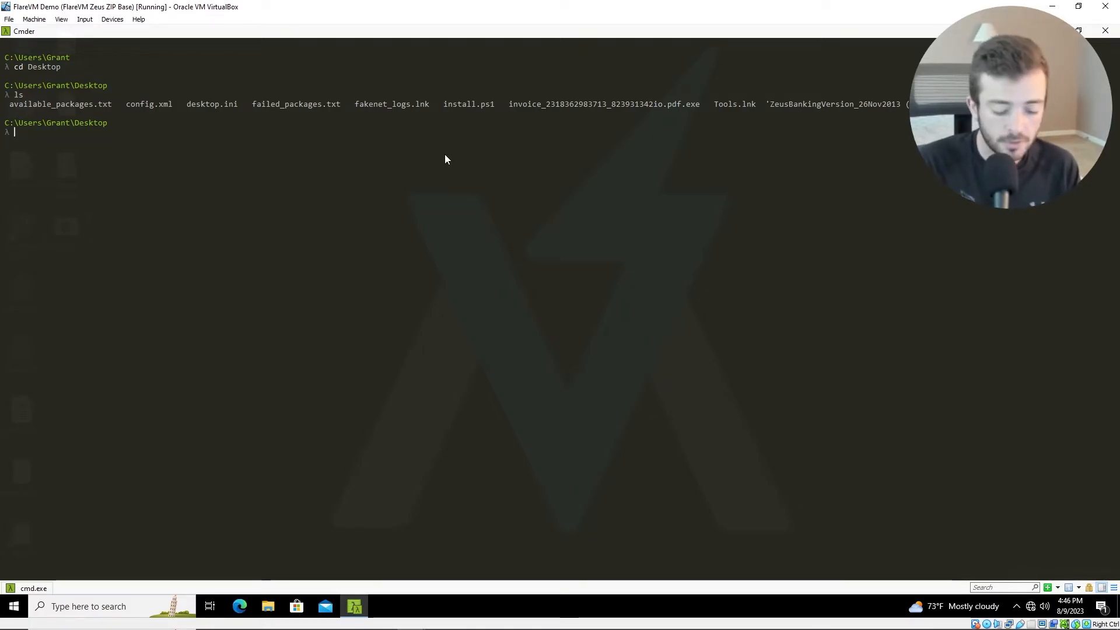
Step: Run floss on the invoice executable, redirecting output to strings.txt
type("floss")
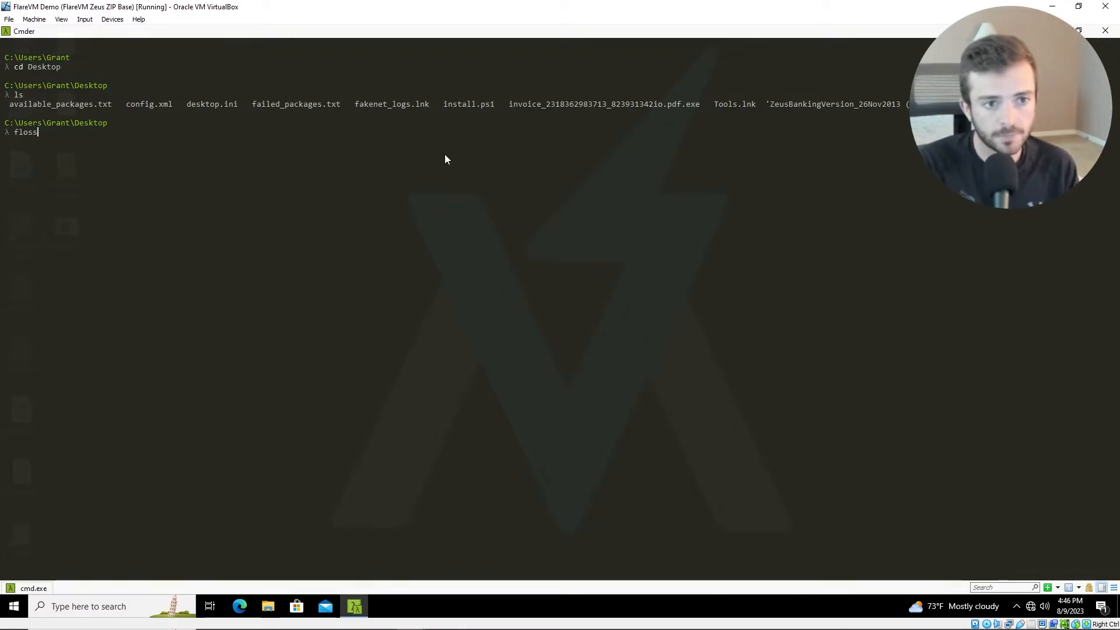
type(" inc")
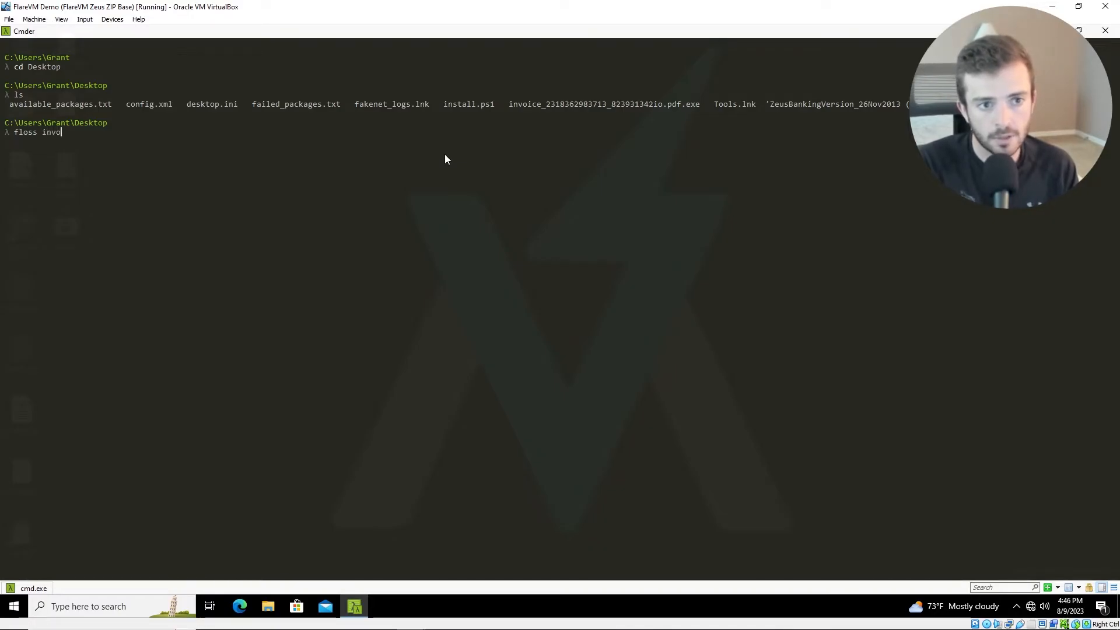
key("Tab")
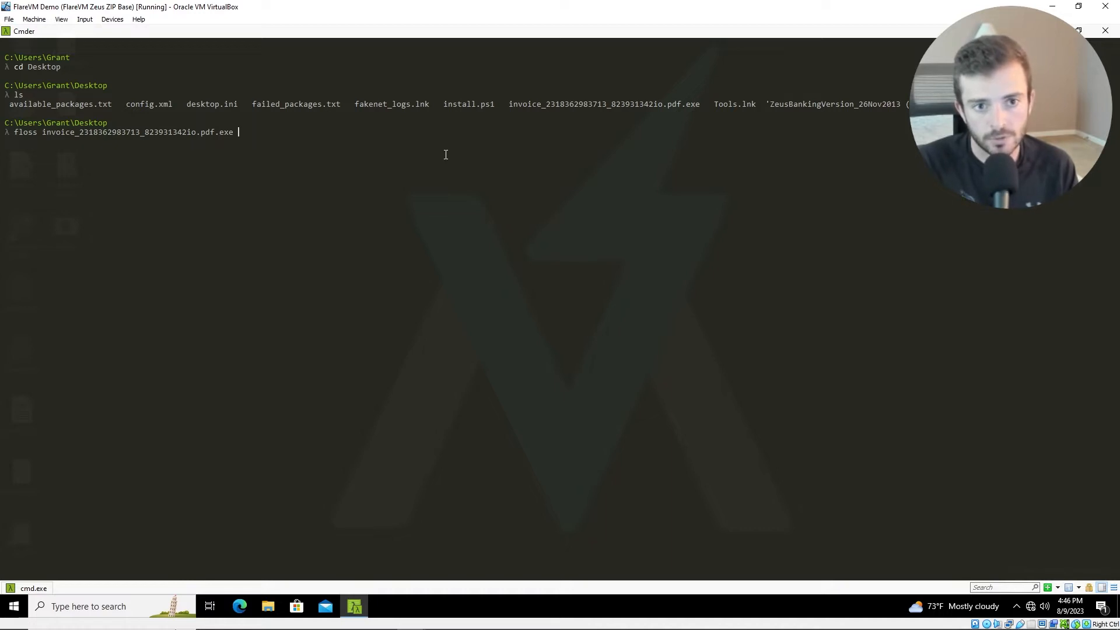
type("> ")
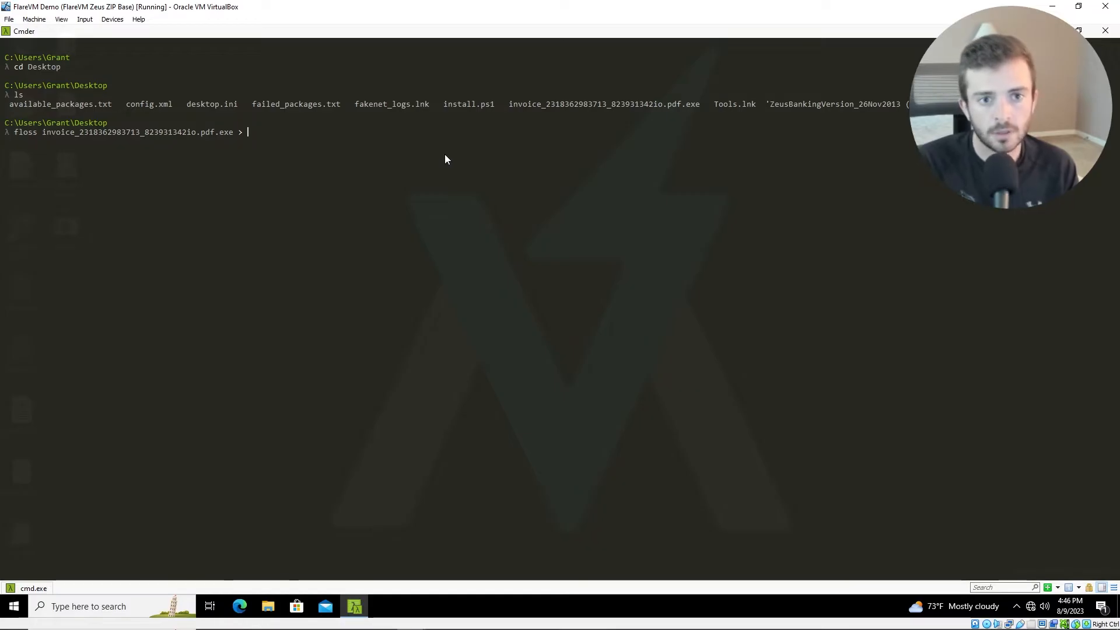
type("strings")
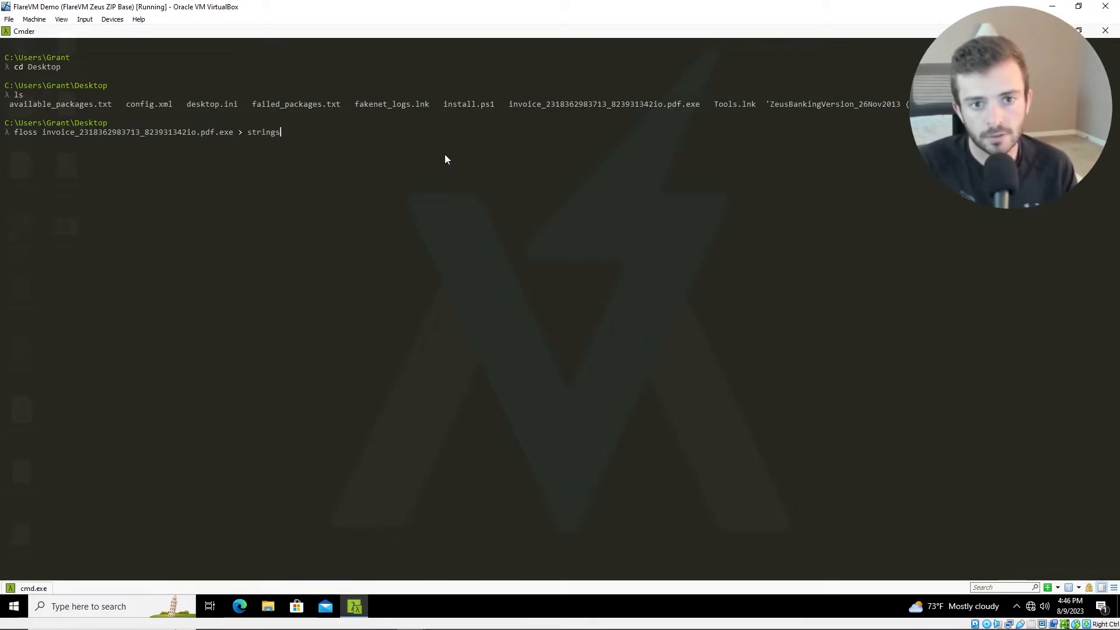
type(".txt")
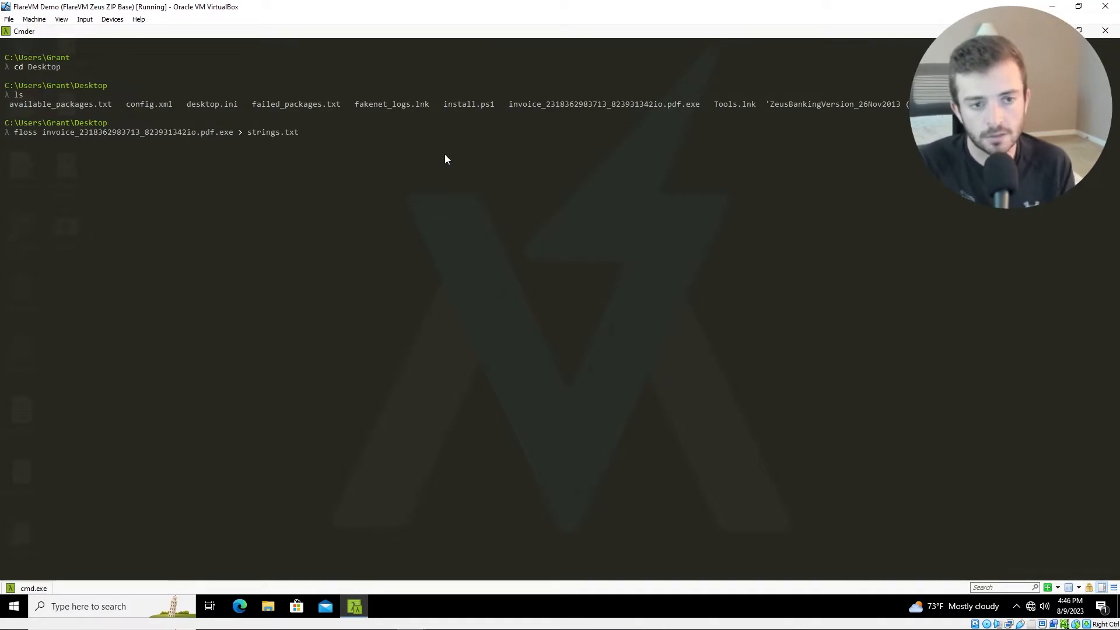
key("Return")
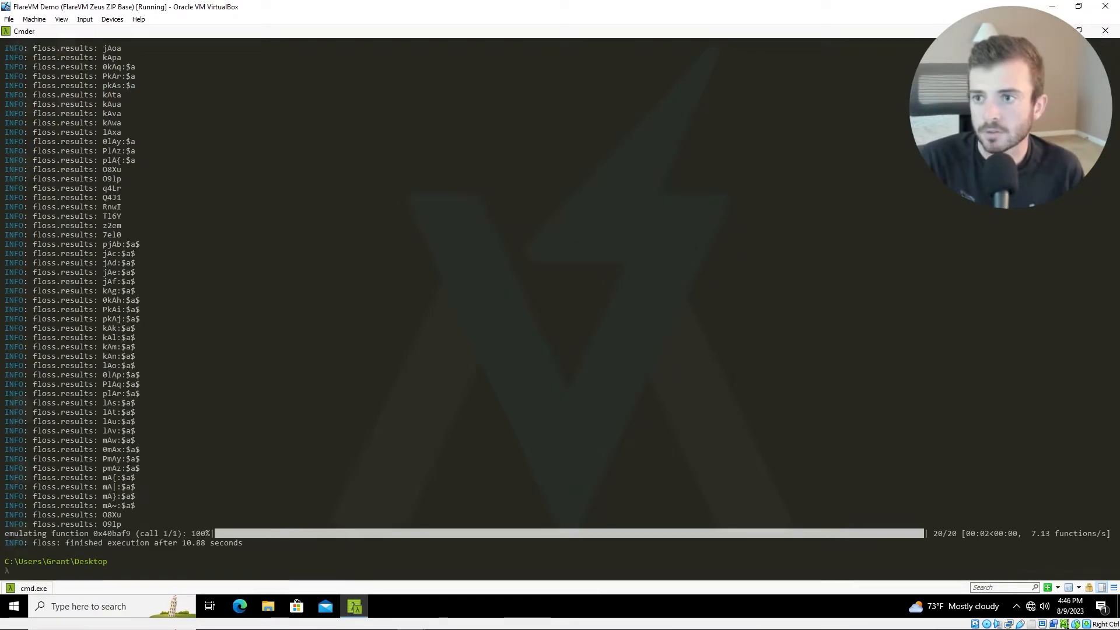
left_click(1053, 31)
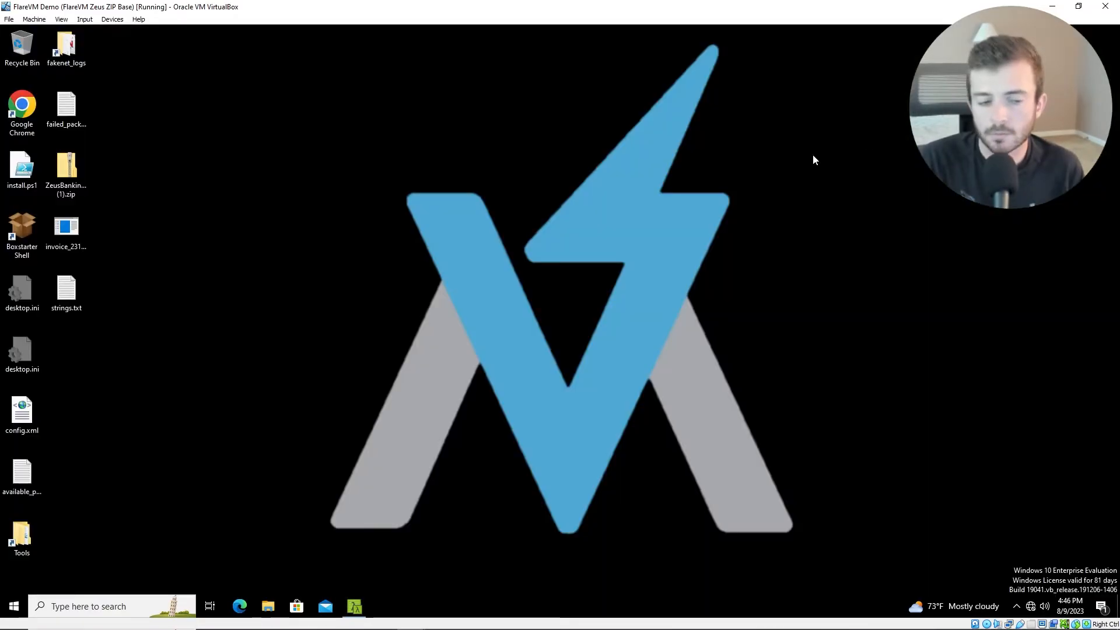
Step: Open strings.txt in a maximized Notepad and scroll through the FLOSS output
double_click(66, 292)
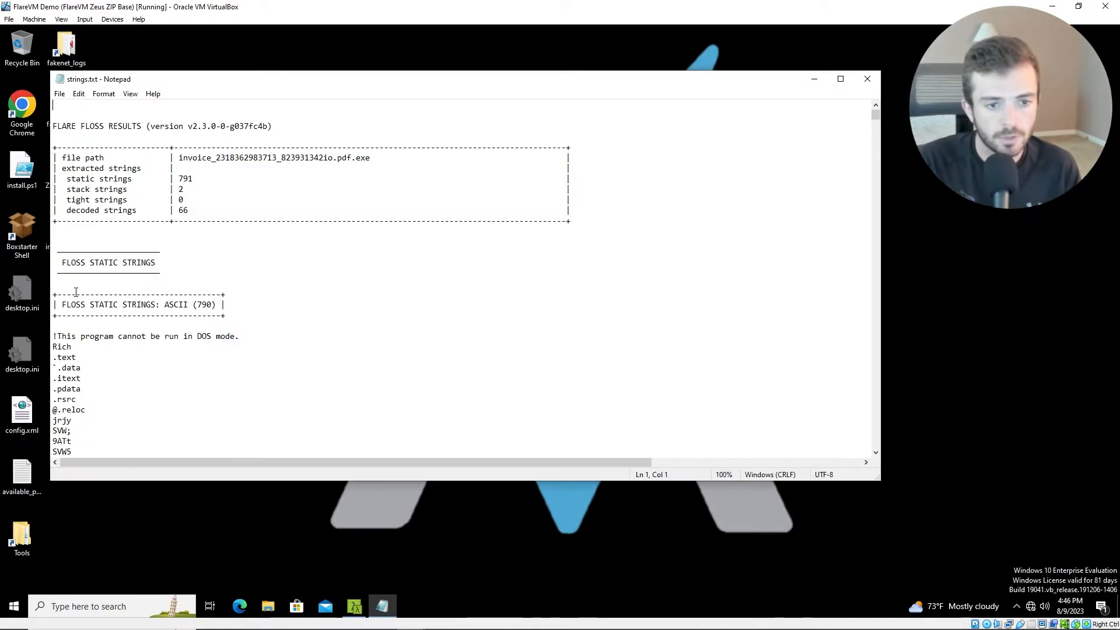
key("super+Up")
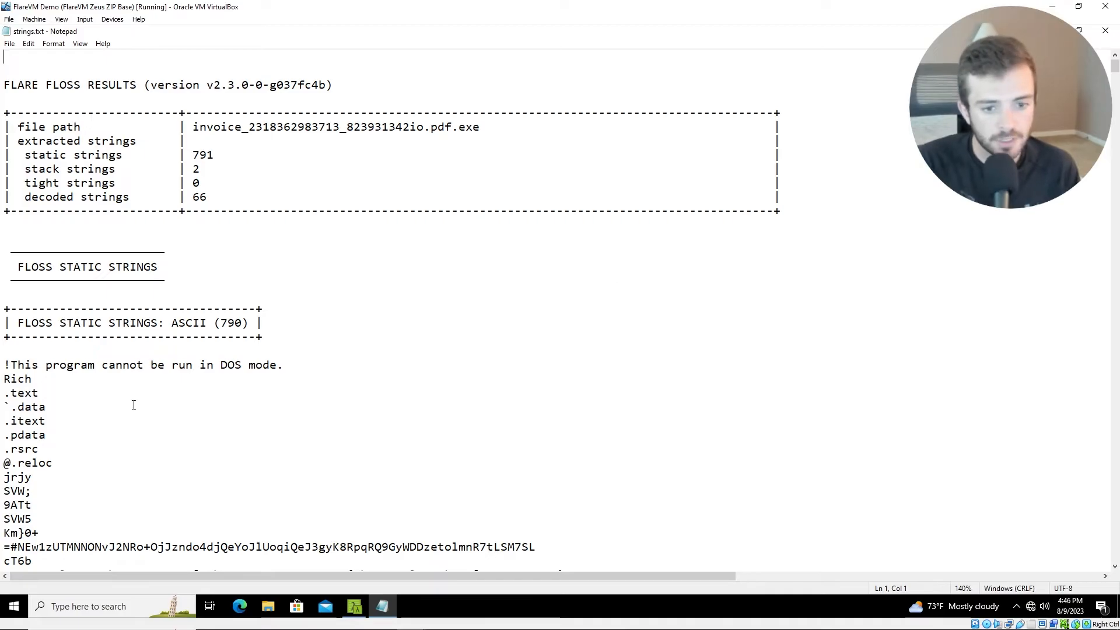
scroll(134, 405, "down", 16)
scroll(136, 407, "down", 18)
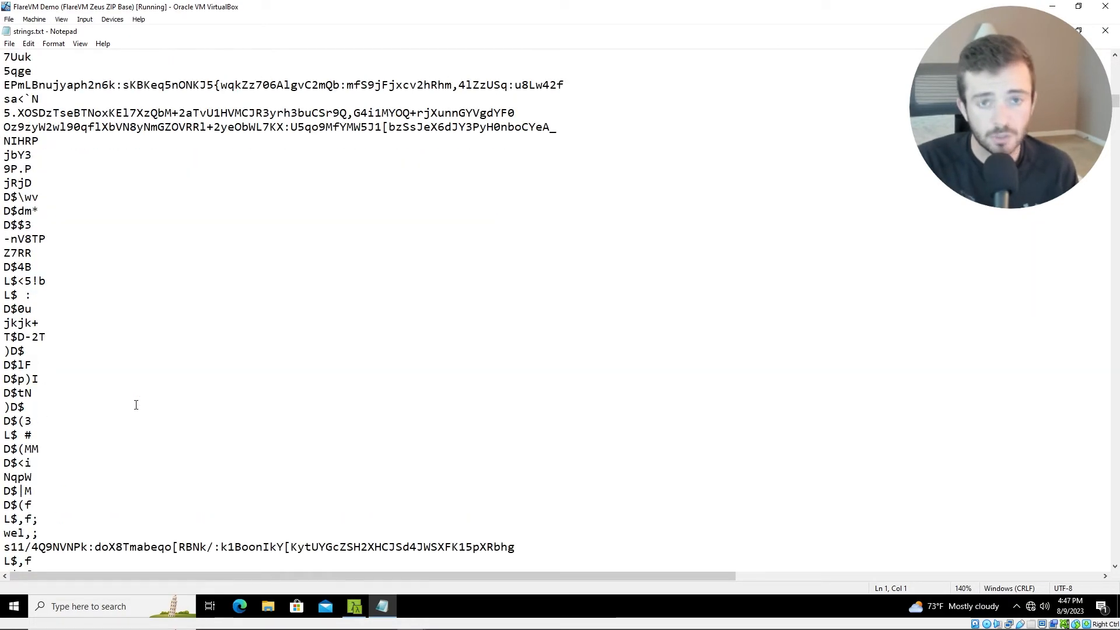
scroll(136, 405, "down", 20)
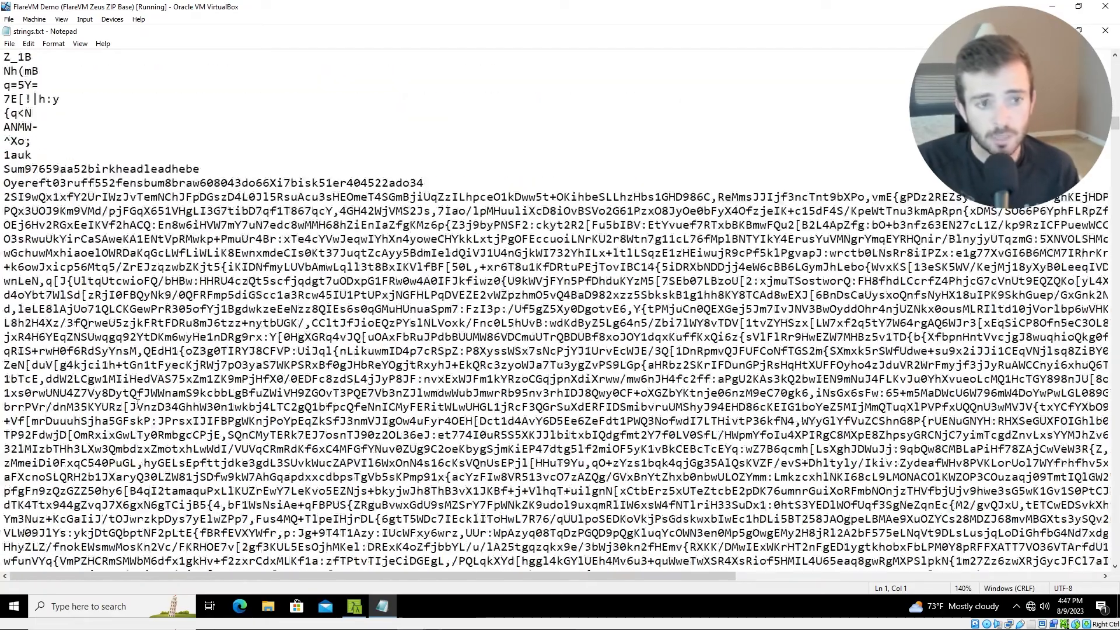
scroll(136, 405, "down", 11)
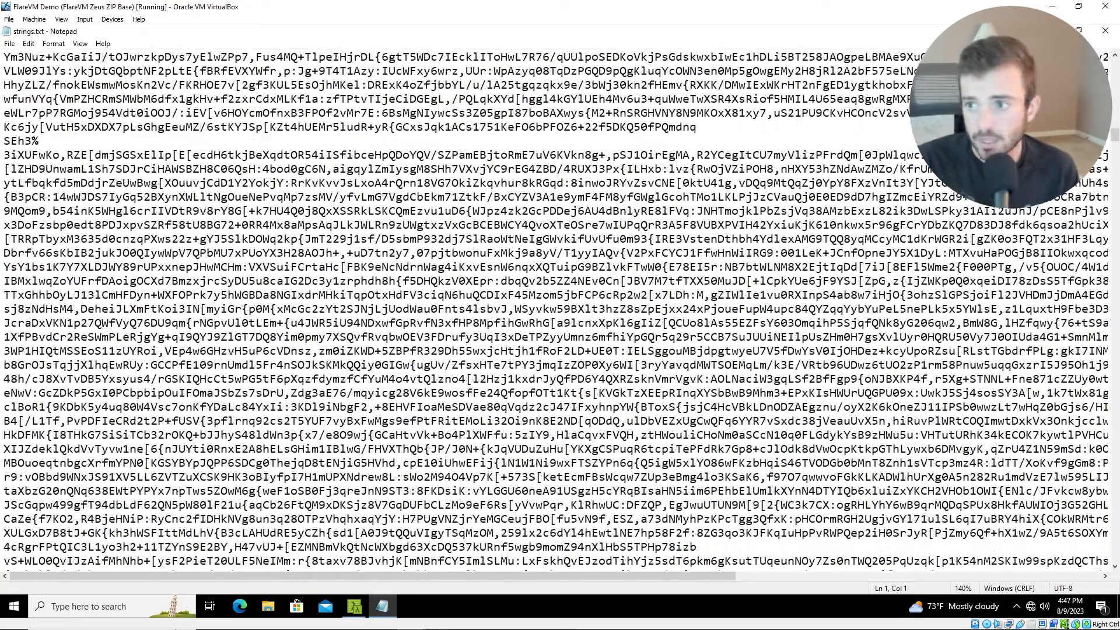
left_click_drag(1114, 135, 1097, 361)
Step: Highlight suspicious strings like BardHolyawe and the long BathEfts gibberish, then start a search
scroll(250, 214, "up", 2)
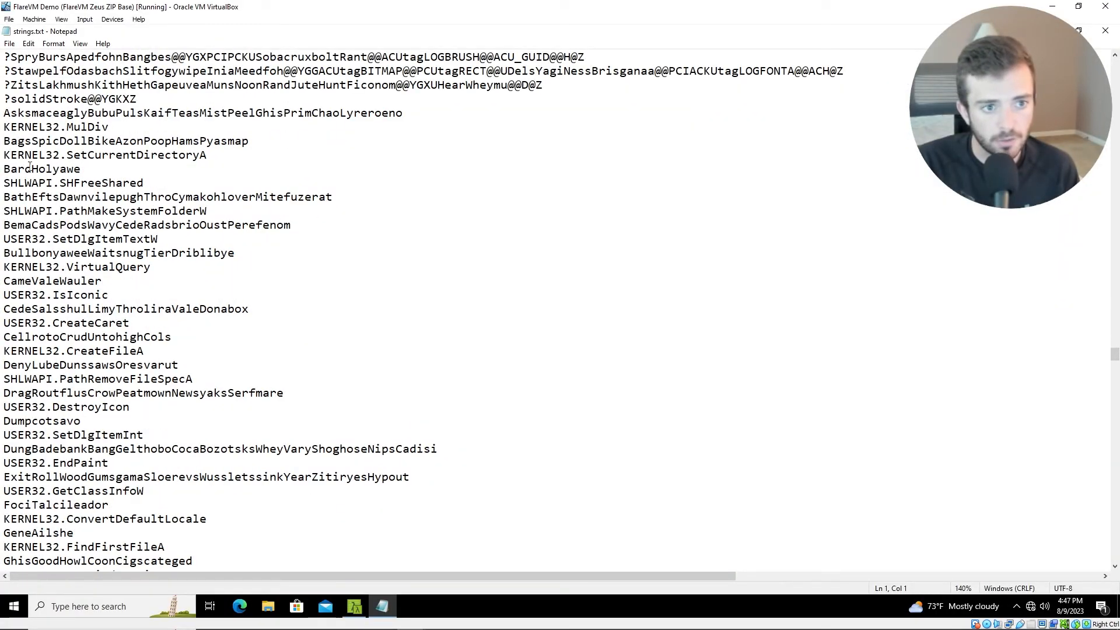
left_click_drag(4, 153, 21, 169)
left_click_drag(334, 197, 3, 197)
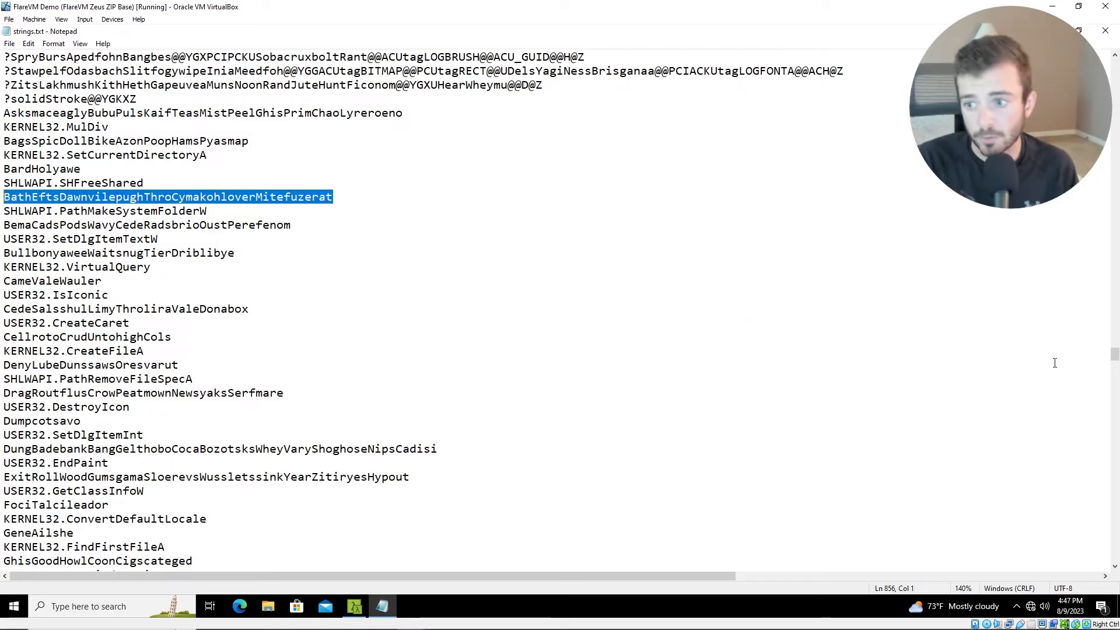
scroll(1113, 369, "down", 3)
left_click_drag(1113, 369, 1113, 322)
left_click(640, 284)
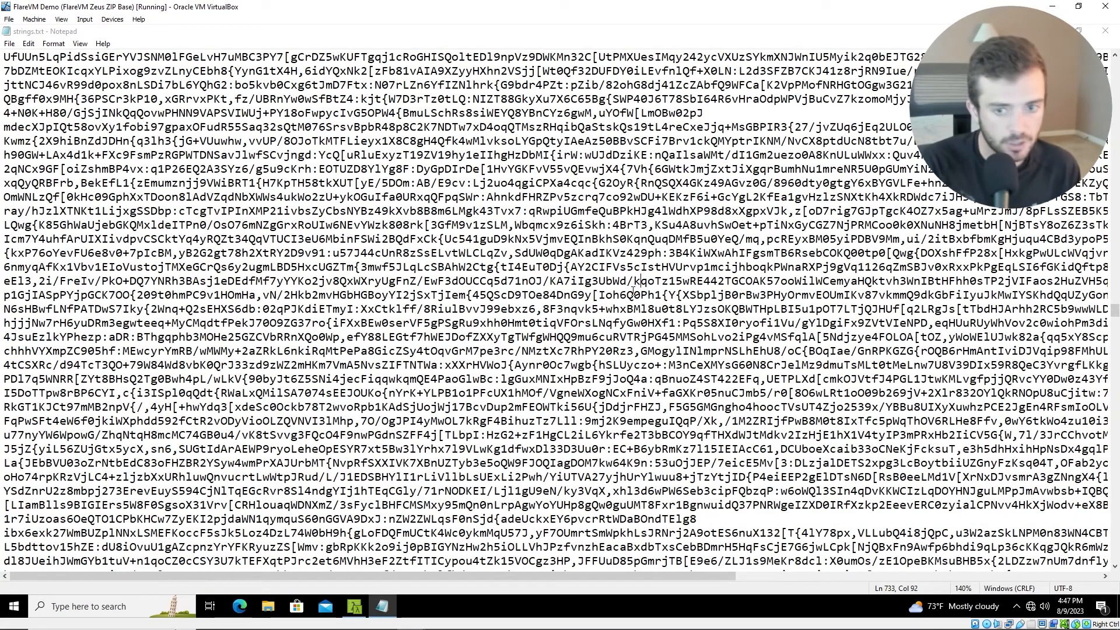
key("ctrl+f")
Step: Search the strings for .com occurrences until none remain
type(".com")
key("Return")
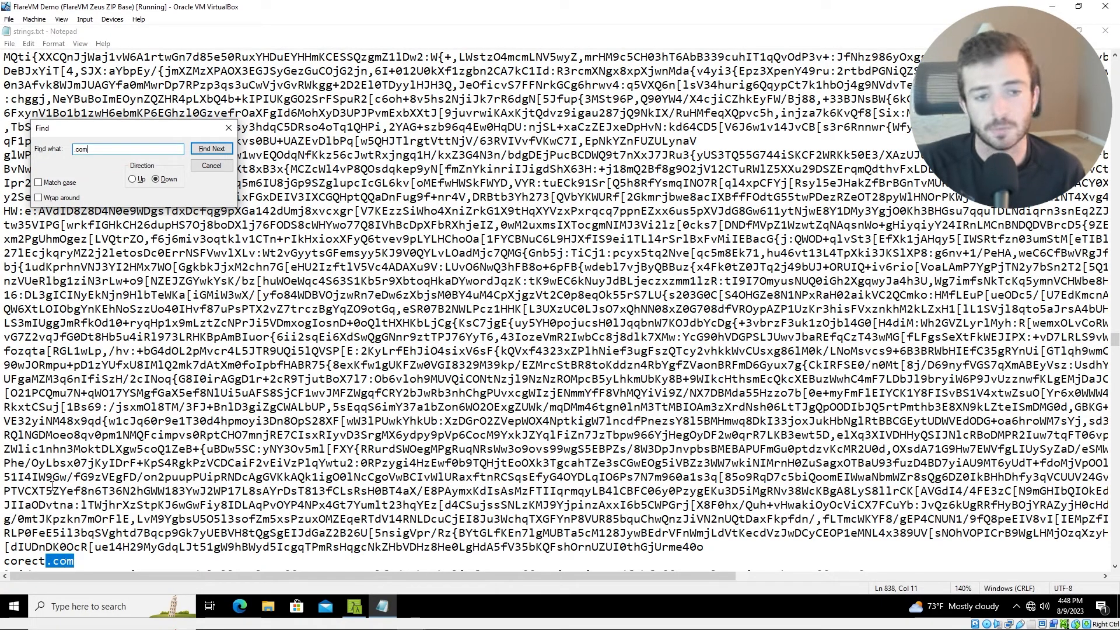
left_click(213, 149)
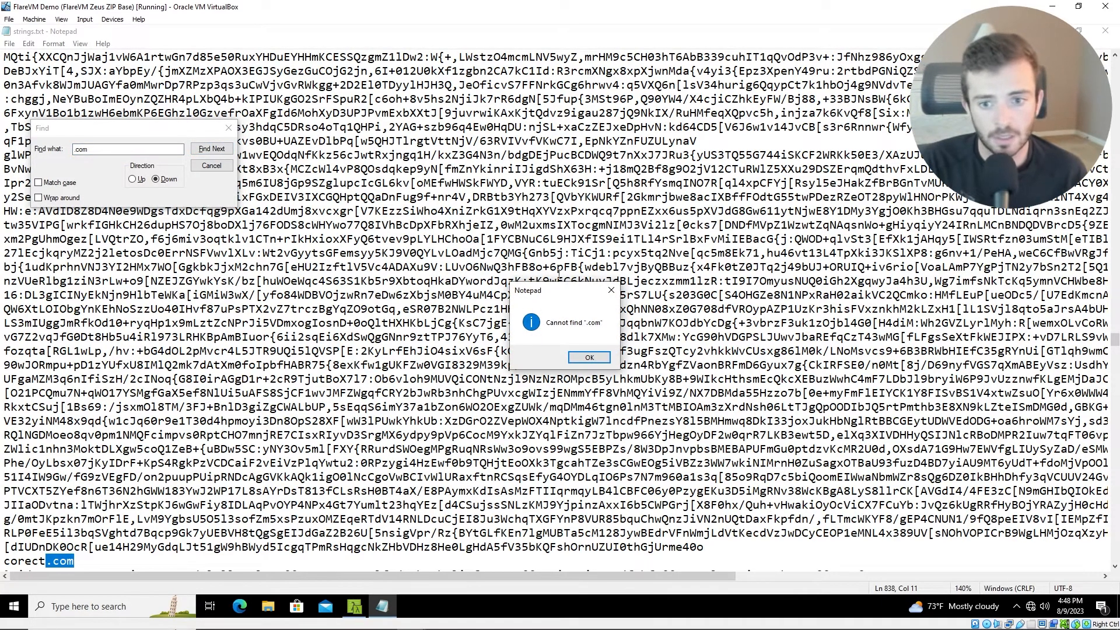
left_click(590, 357)
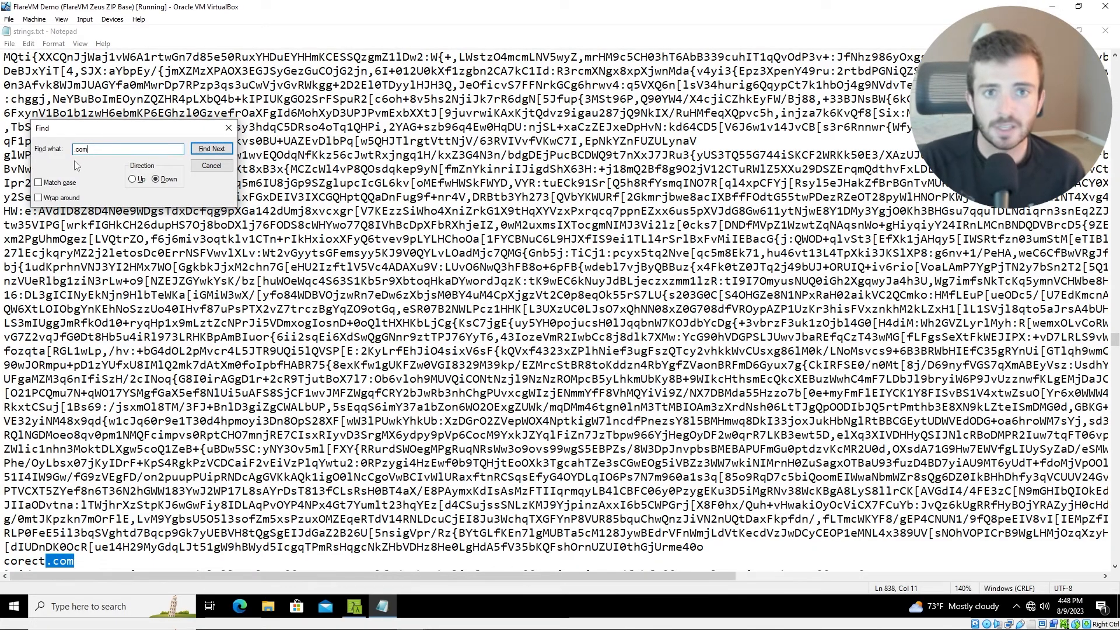
Step: Search for .net and .org, then close the Find dialog and Notepad
key("BackSpace")
key("BackSpace")
key("BackSpace")
key("BackSpace")
type(".net")
key("Return")
key("Return")
key("BackSpace")
key("BackSpace")
key("BackSpace")
type("org")
key("Return")
key("Return")
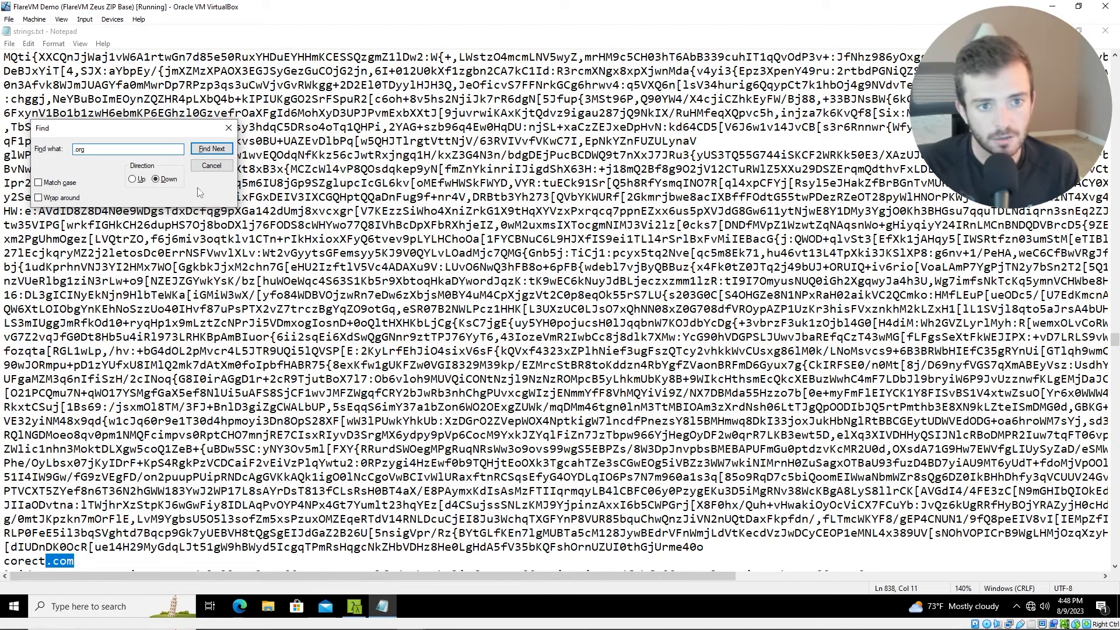
left_click(211, 167)
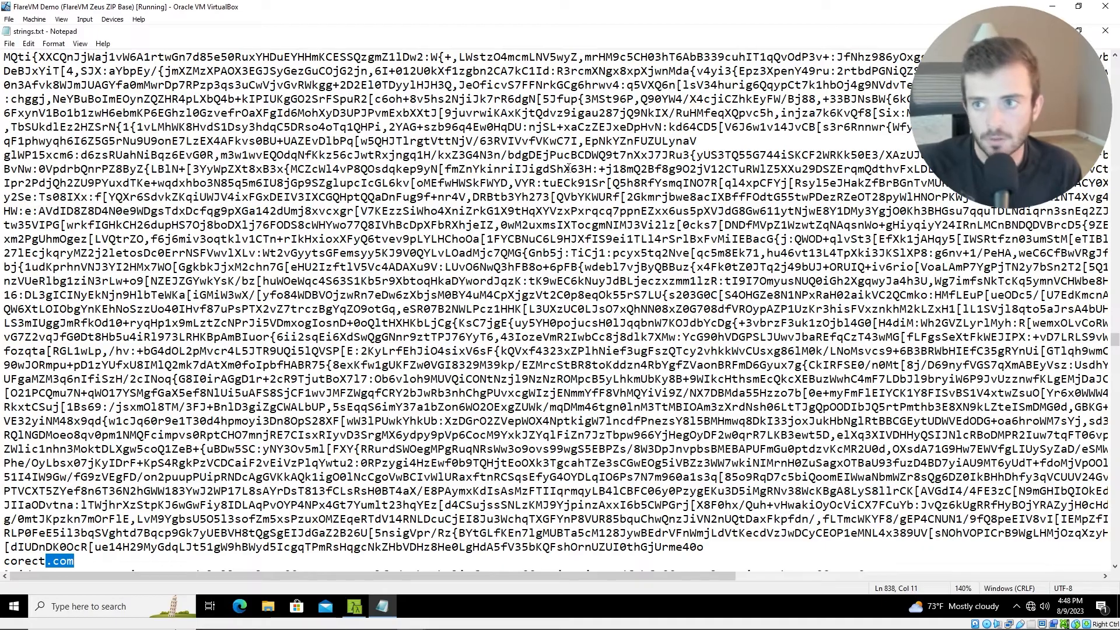
left_click(1106, 30)
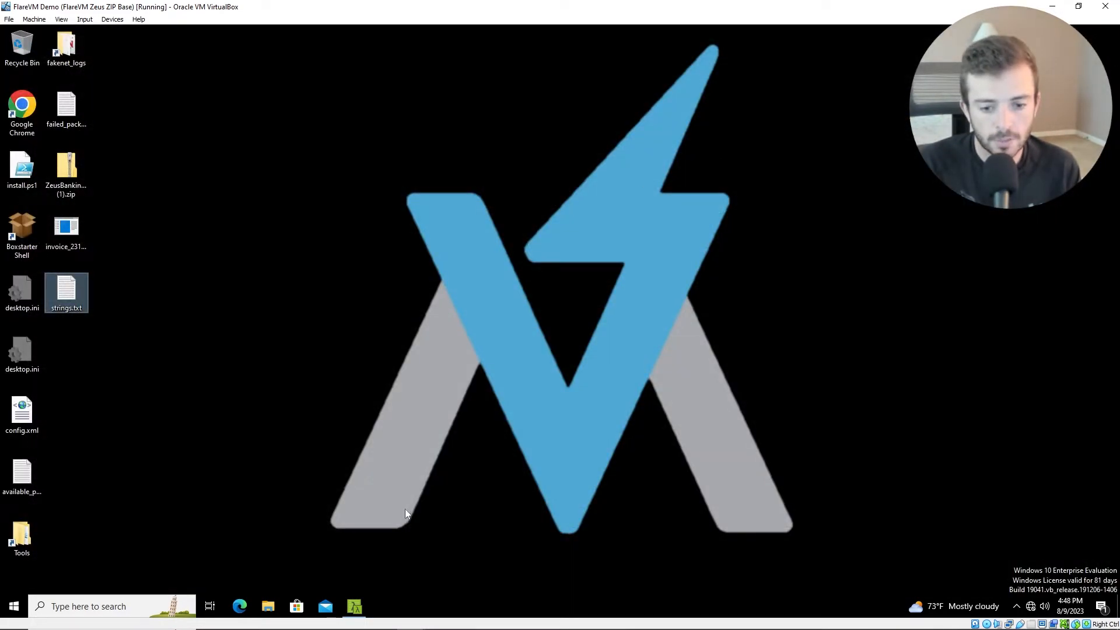
Step: Clear Cmder and run floss -n 6 on the invoice sample
left_click(355, 606)
key("ctrl+l")
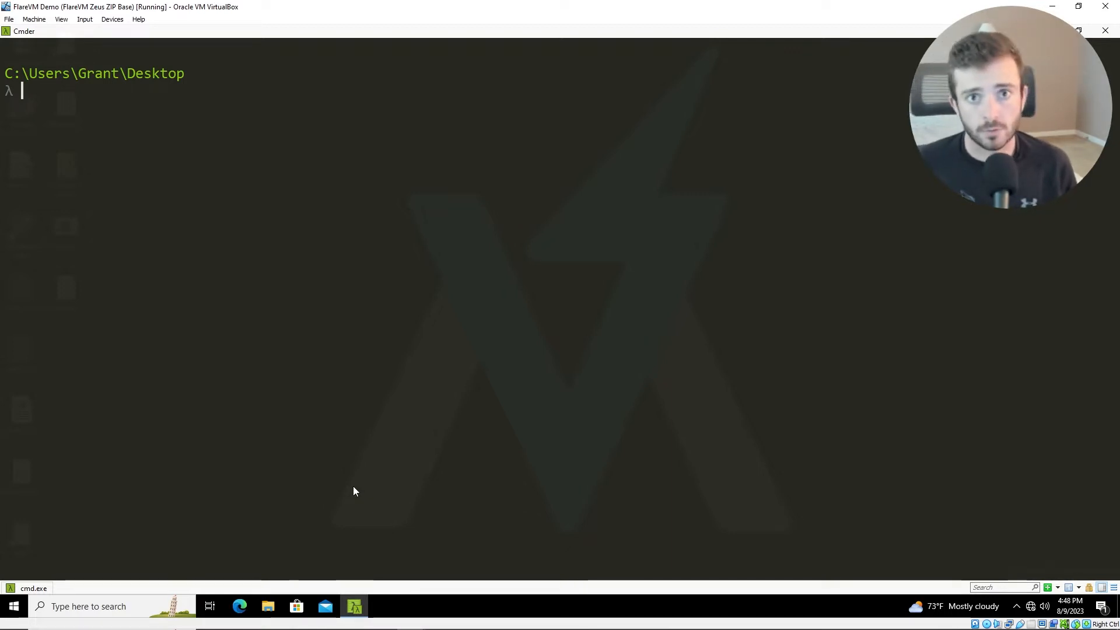
type("f")
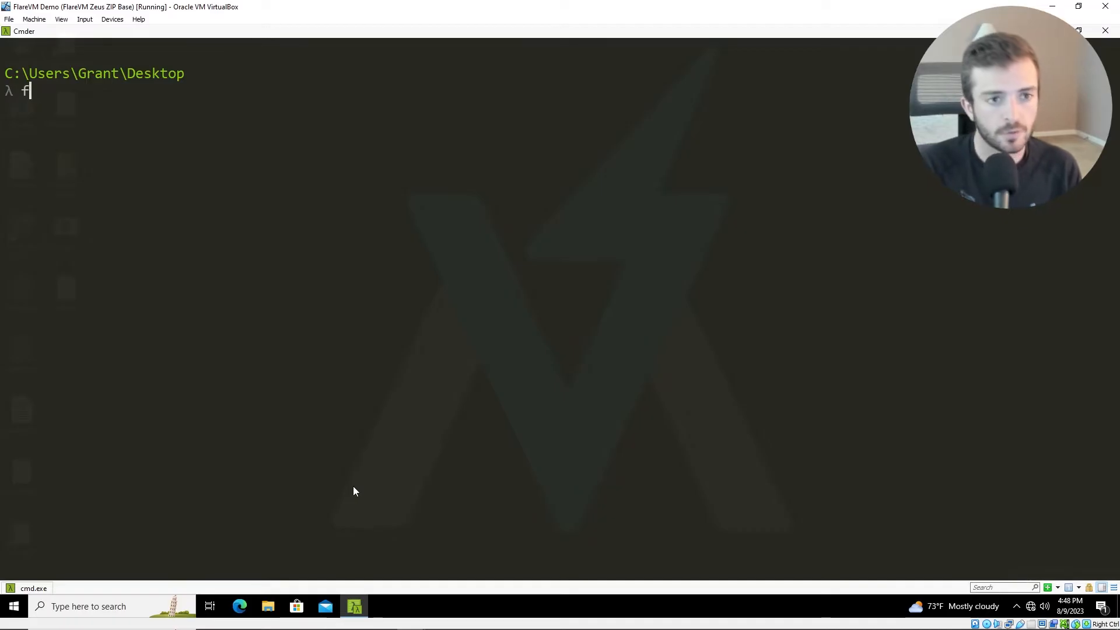
type("loss -n ")
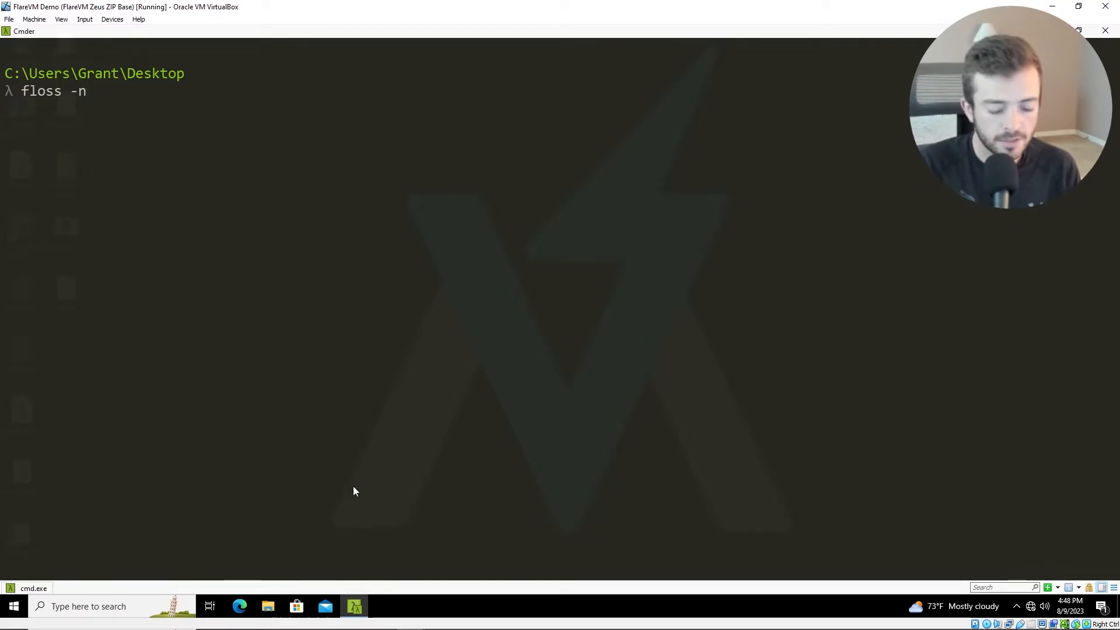
type("6 invoic")
key("Tab")
key("Return")
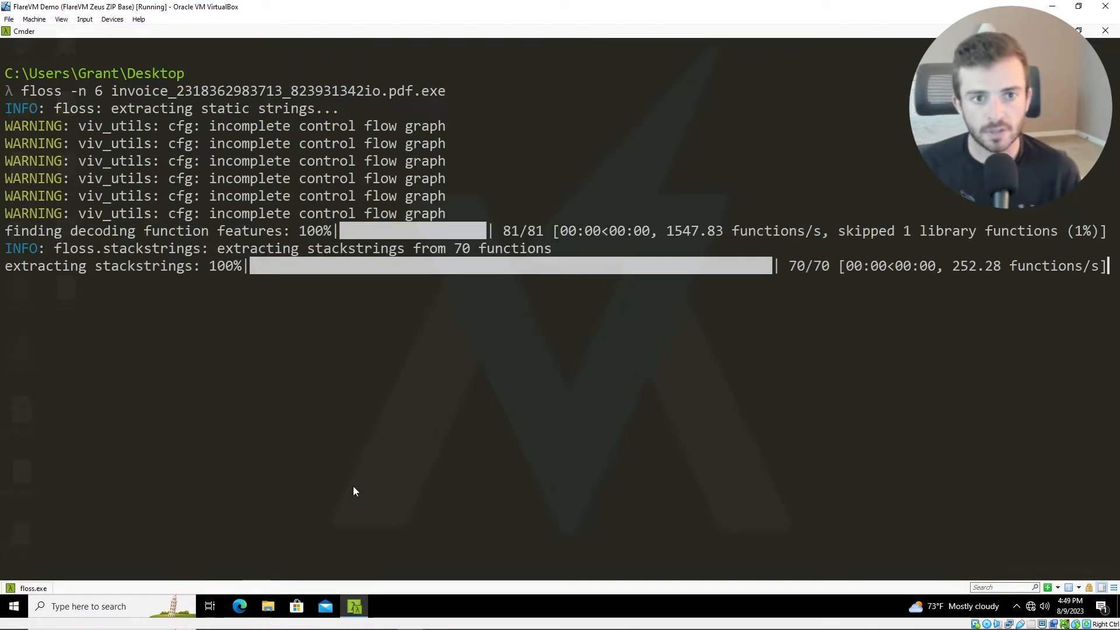
Step: Review the decoded FLOSS output, then close Cmder
left_click_drag(5, 231, 135, 233)
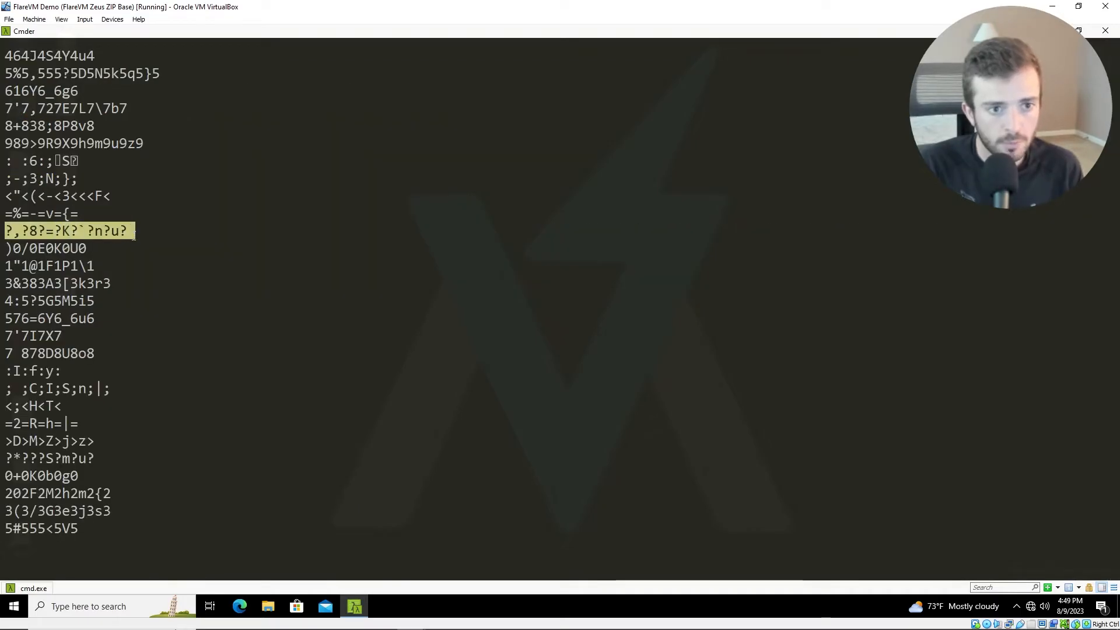
scroll(135, 236, "up", 5)
scroll(135, 235, "up", 8)
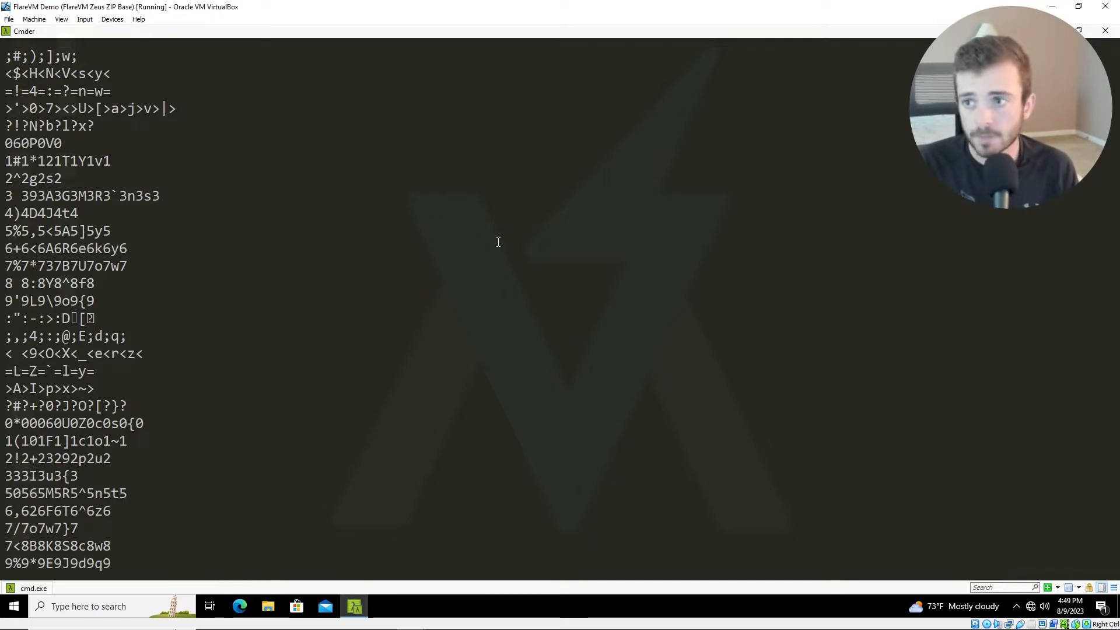
left_click(1105, 31)
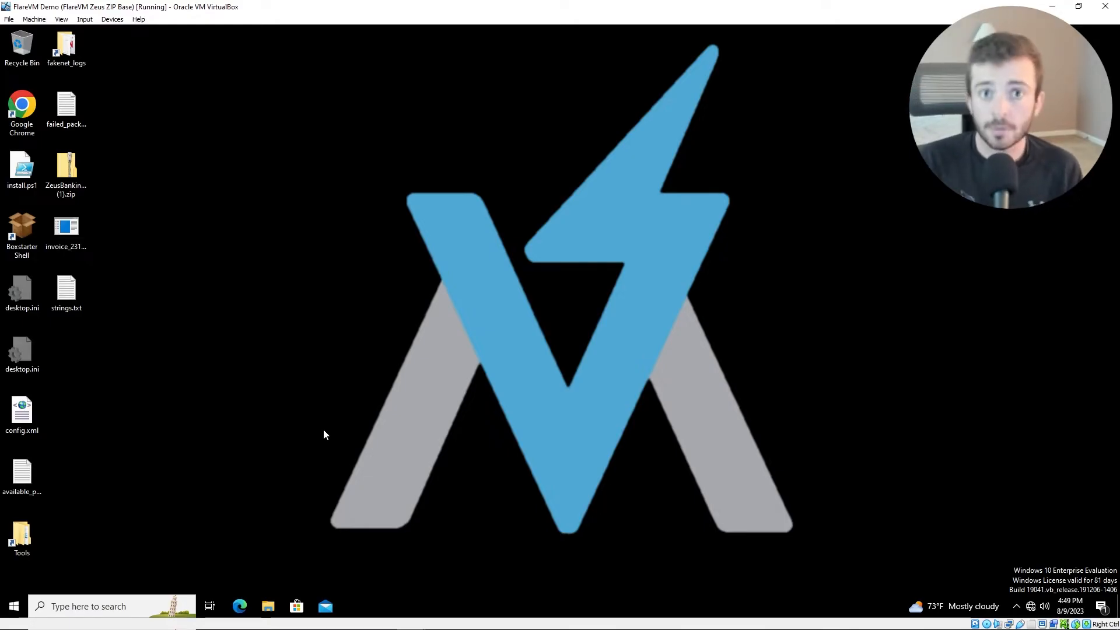
Step: Launch Windows PowerShell from search and maximize its window
left_click(95, 601)
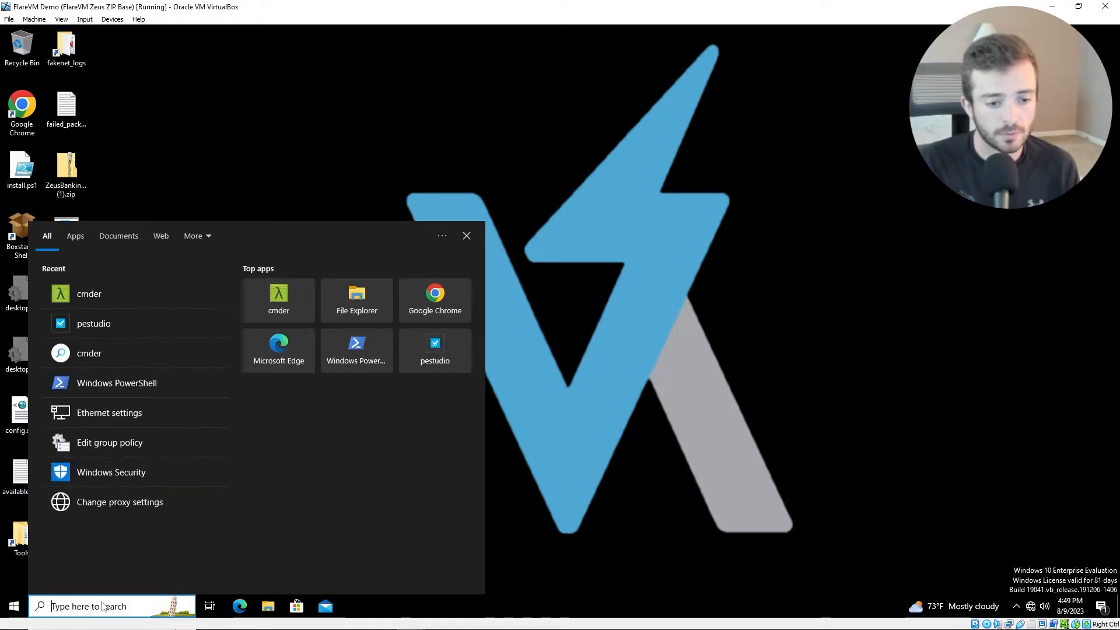
type("powershell")
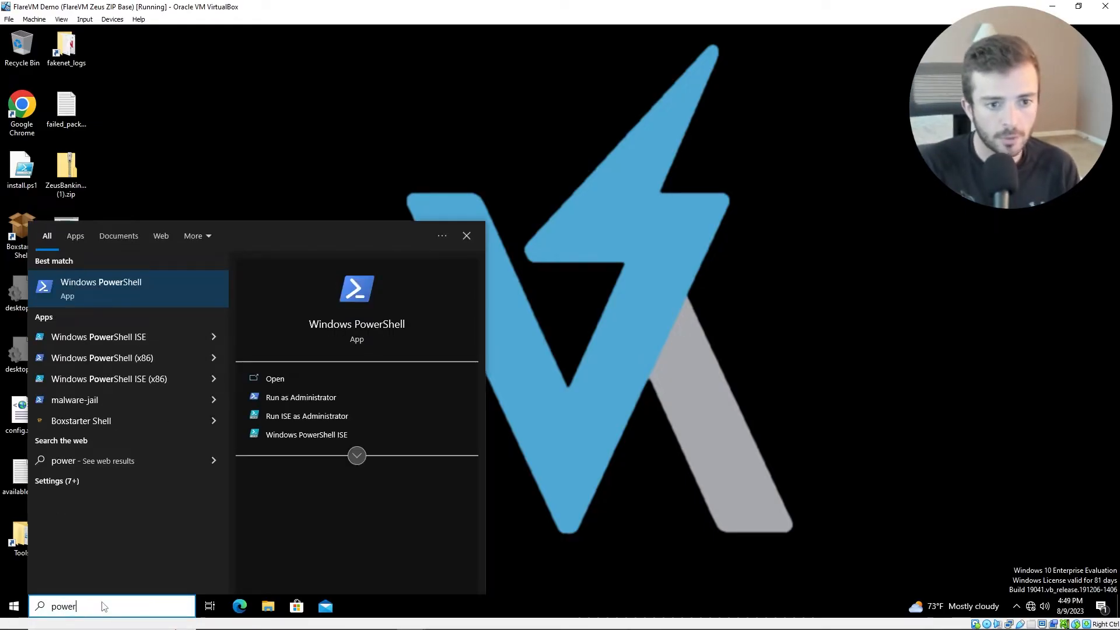
key("Return")
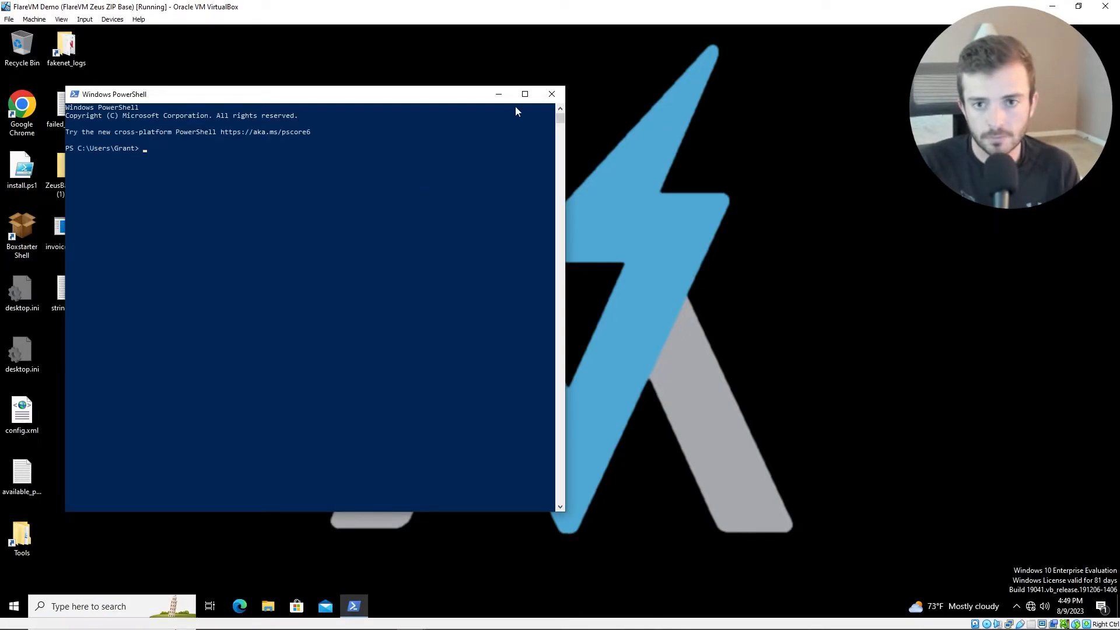
left_click(530, 94)
scroll(284, 230, "up", 5, "ctrl")
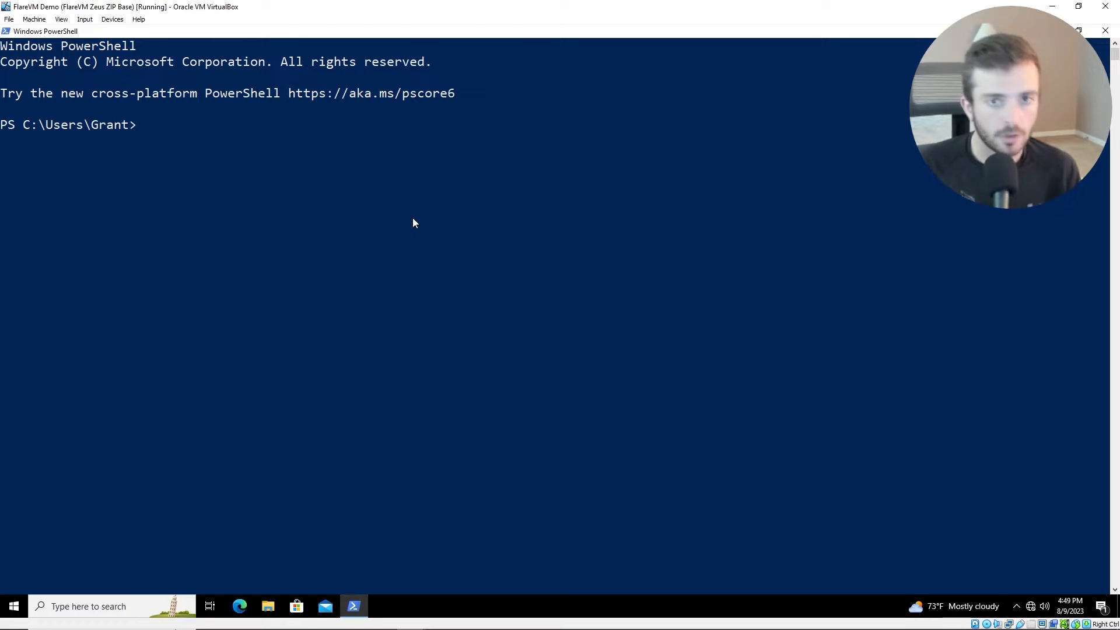
Step: Run capa alone to view its usage, noting the -vv option
type("capa")
key("Return")
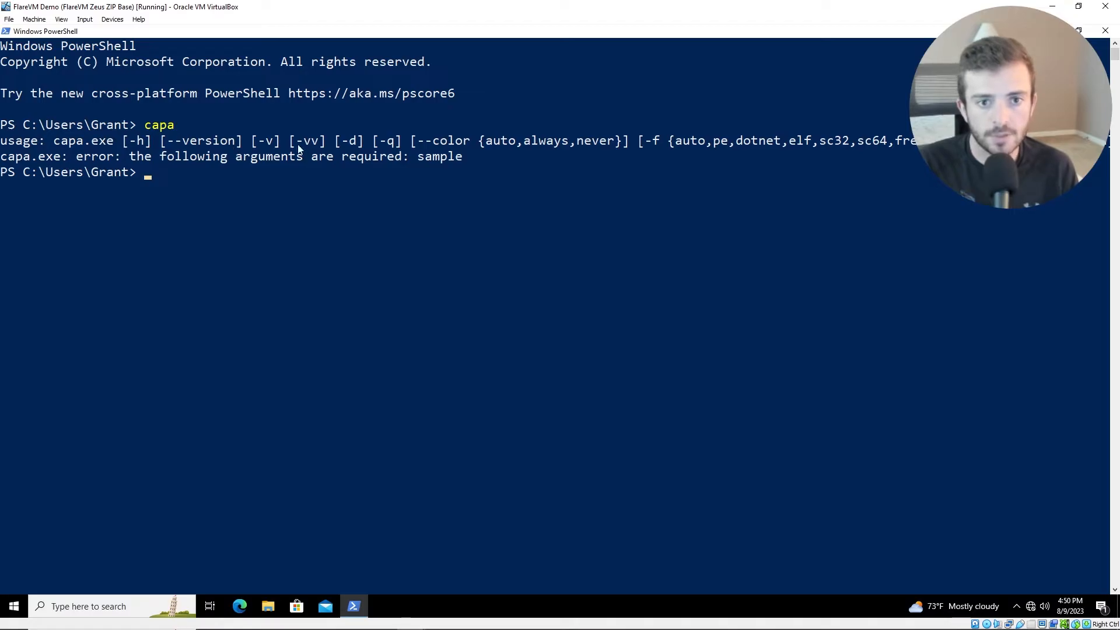
left_click_drag(252, 142, 320, 143)
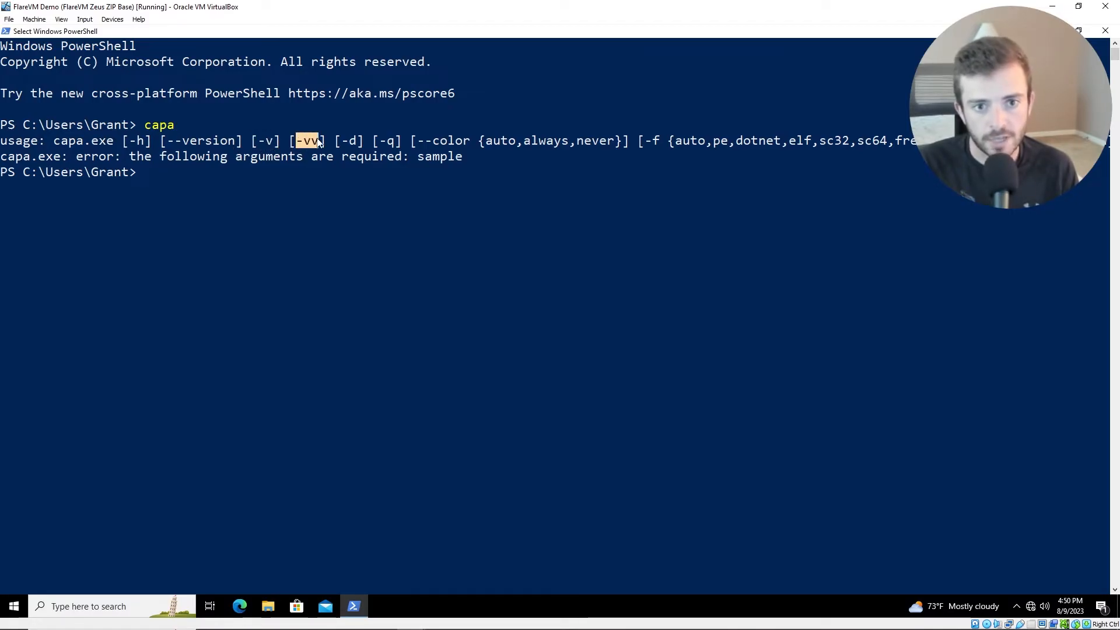
left_click(324, 174)
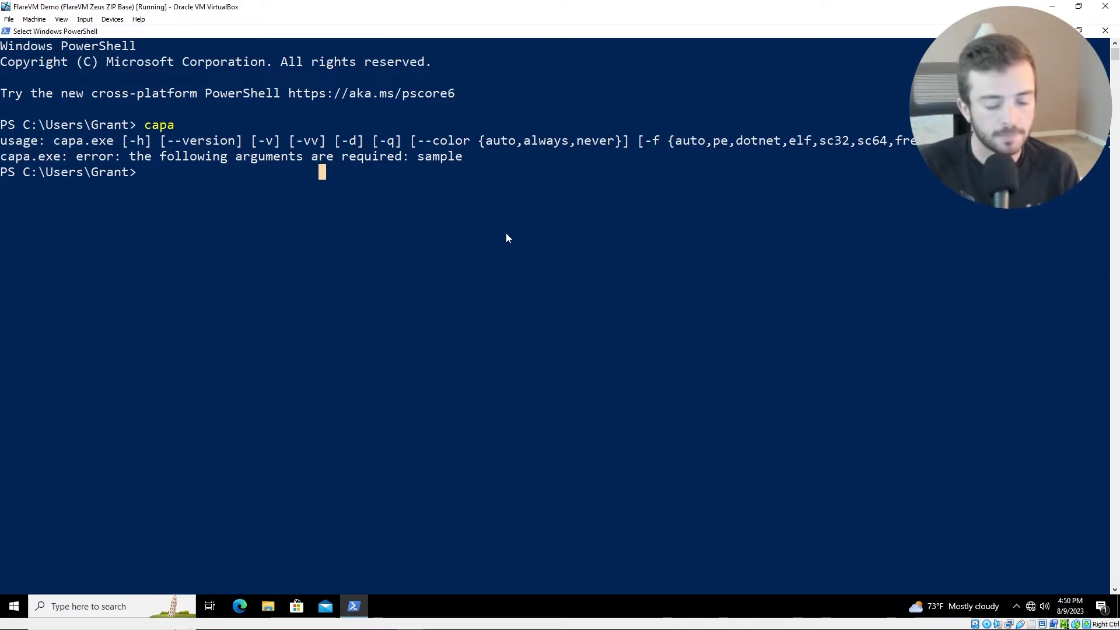
Step: From the Desktop folder, run capa against the invoice sample executable
type("cd Deskto")
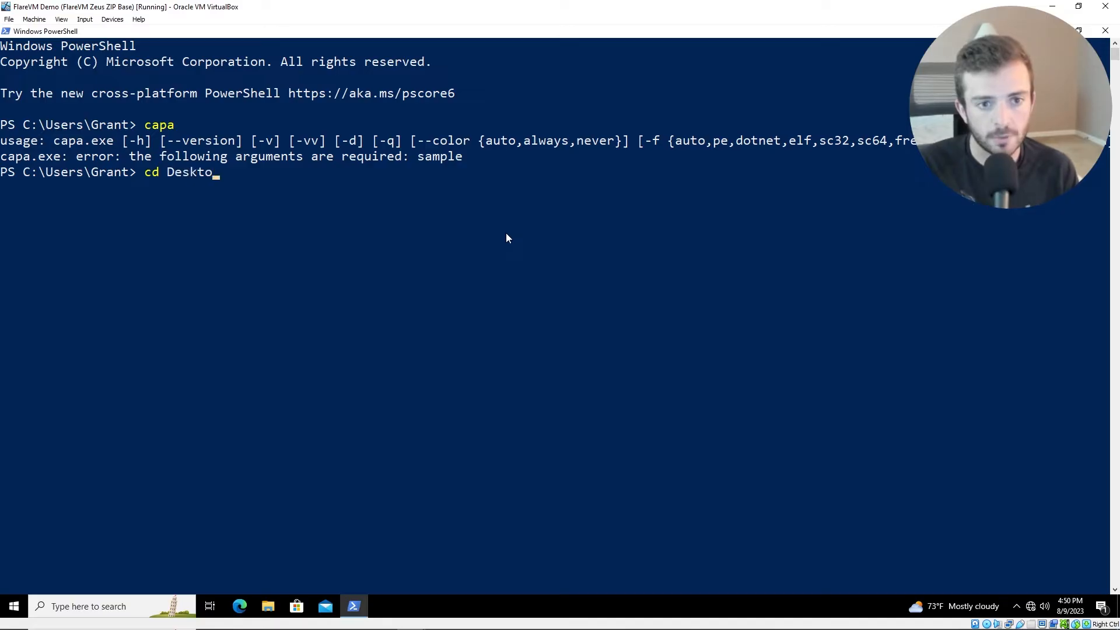
type("p")
key("Return")
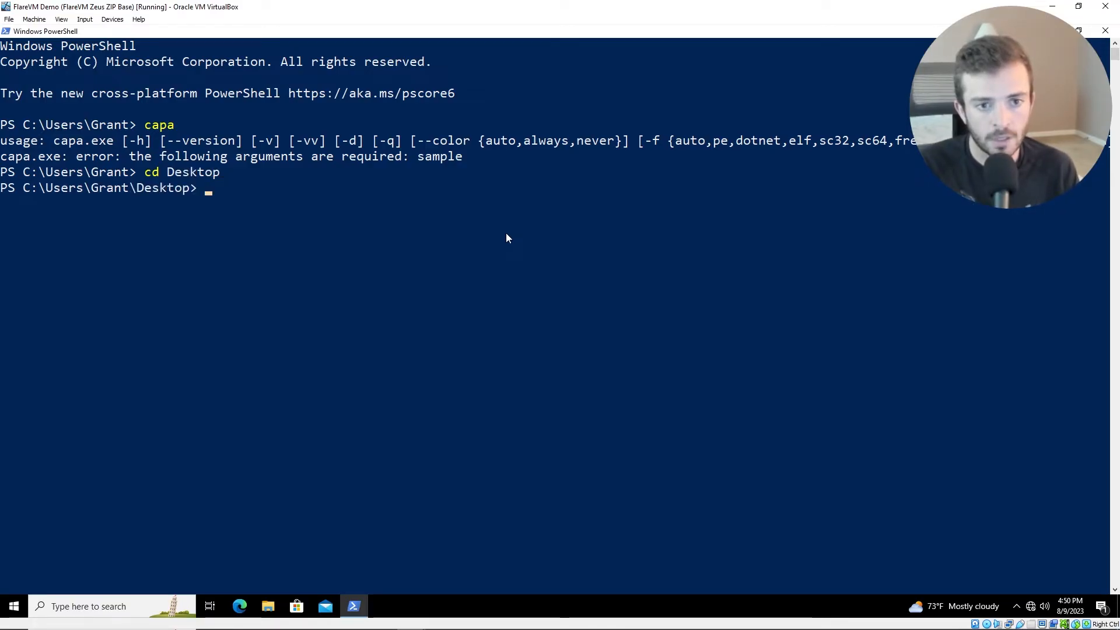
type("capa .\\in")
key("Tab")
key("BackSpace")
key("BackSpace")
key("BackSpace")
key("BackSpace")
key("BackSpace")
key("BackSpace")
key("BackSpace")
key("BackSpace")
key("BackSpace")
key("BackSpace")
key("BackSpace")
key("BackSpace")
key("BackSpace")
type("invoice")
key("Tab")
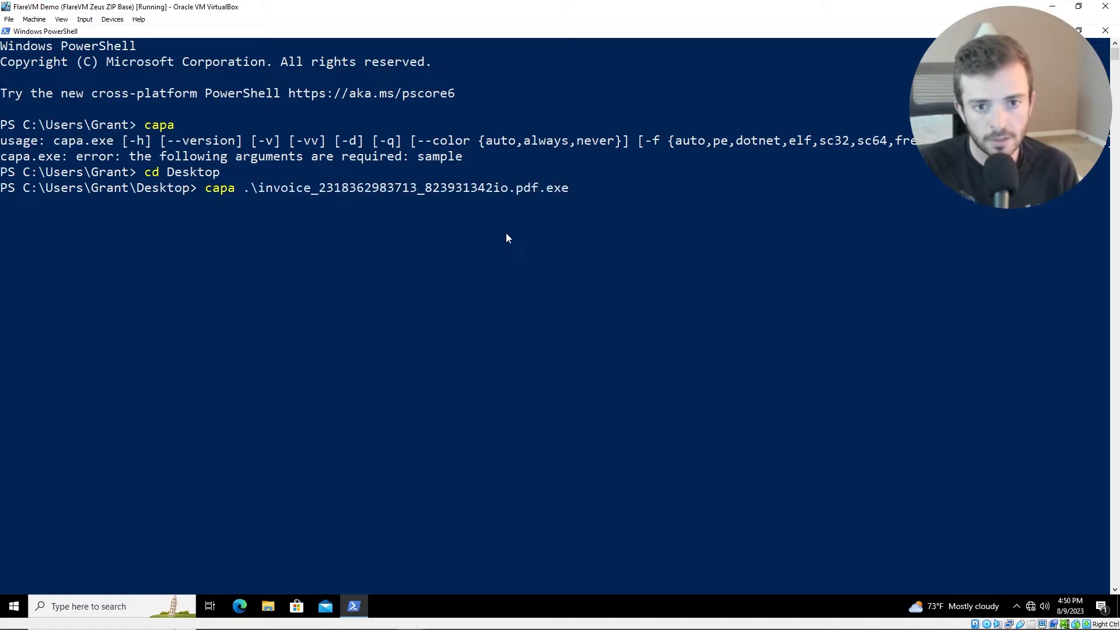
key("Return")
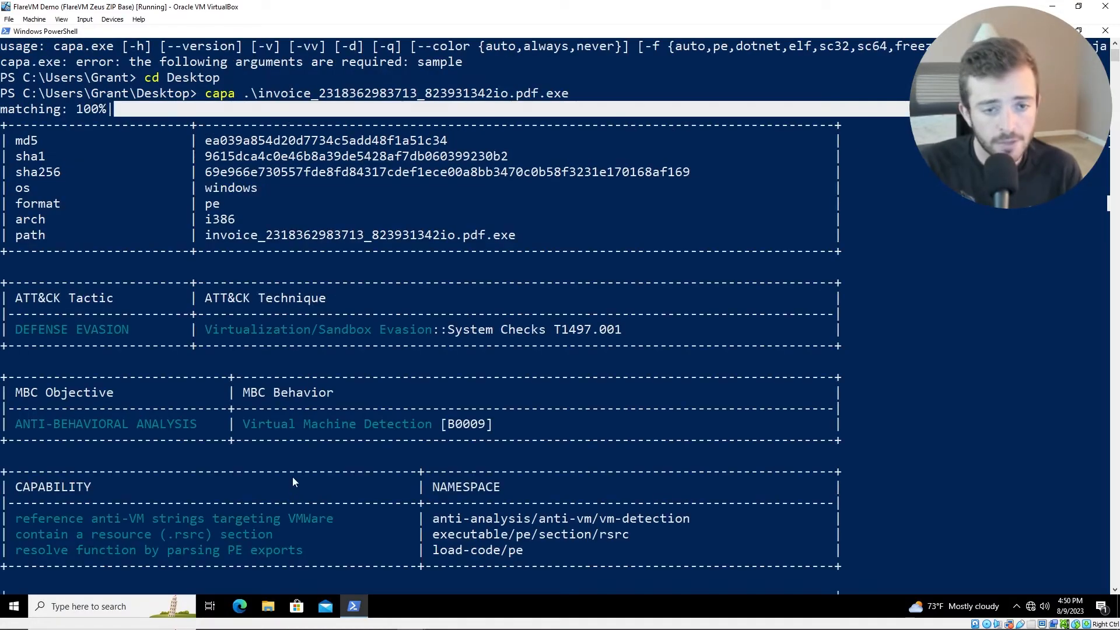
left_click_drag(205, 141, 428, 149)
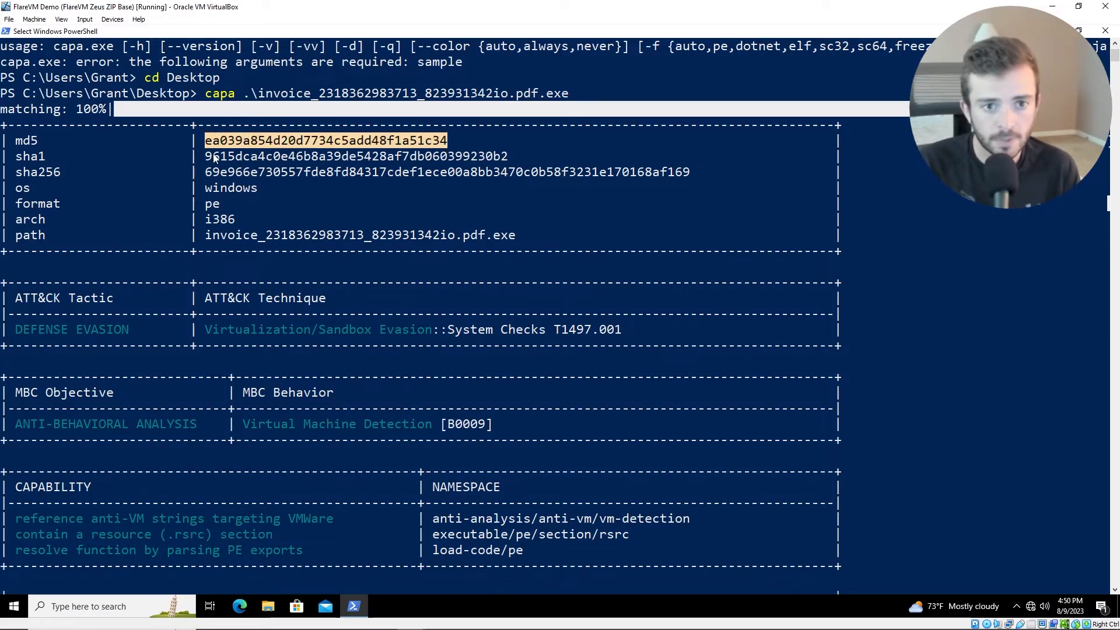
left_click_drag(206, 156, 432, 158)
left_click_drag(206, 172, 691, 177)
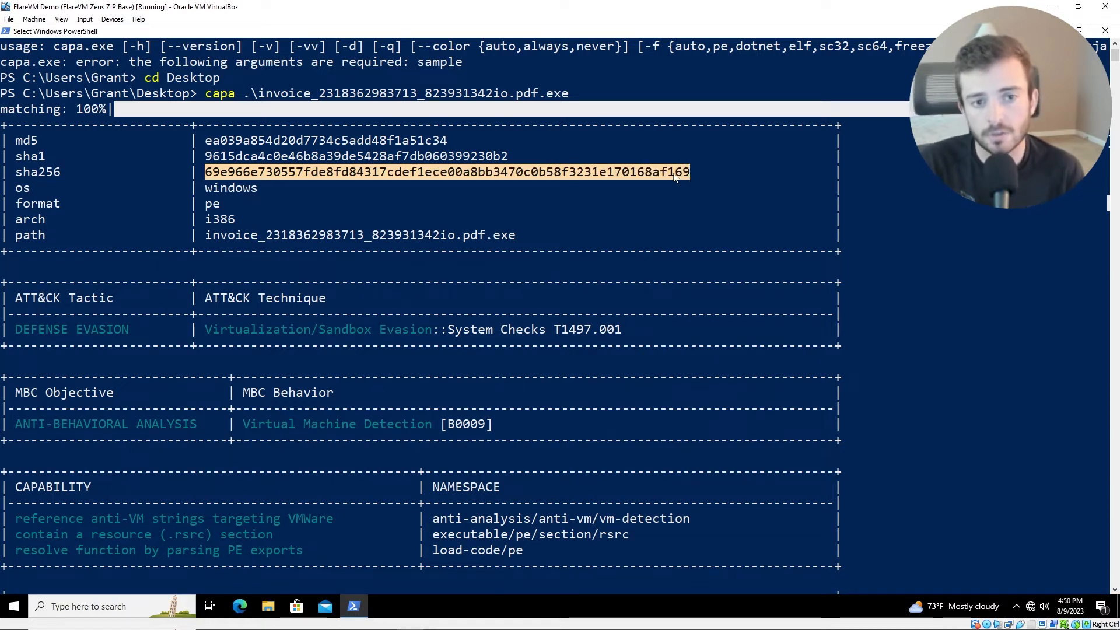
left_click_drag(211, 235, 530, 235)
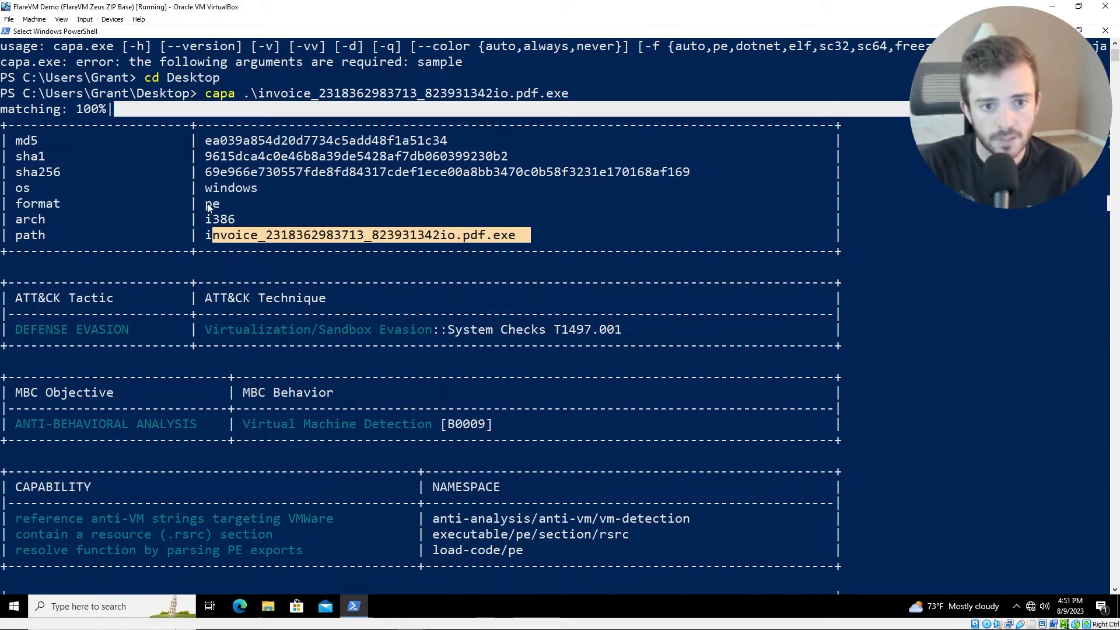
left_click_drag(208, 204, 217, 209)
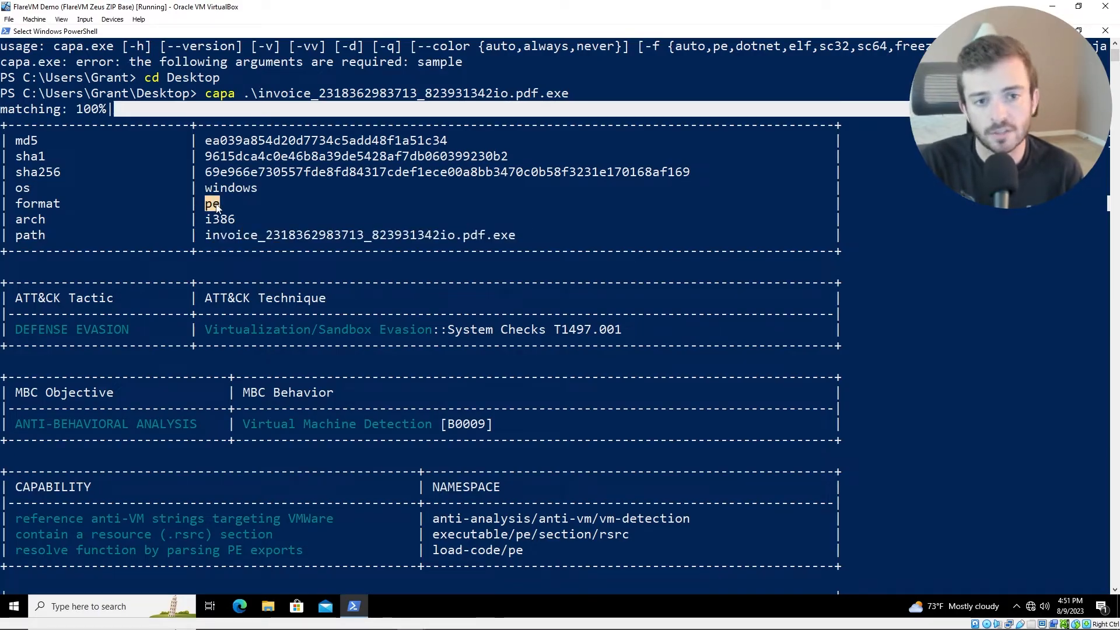
left_click_drag(209, 188, 259, 192)
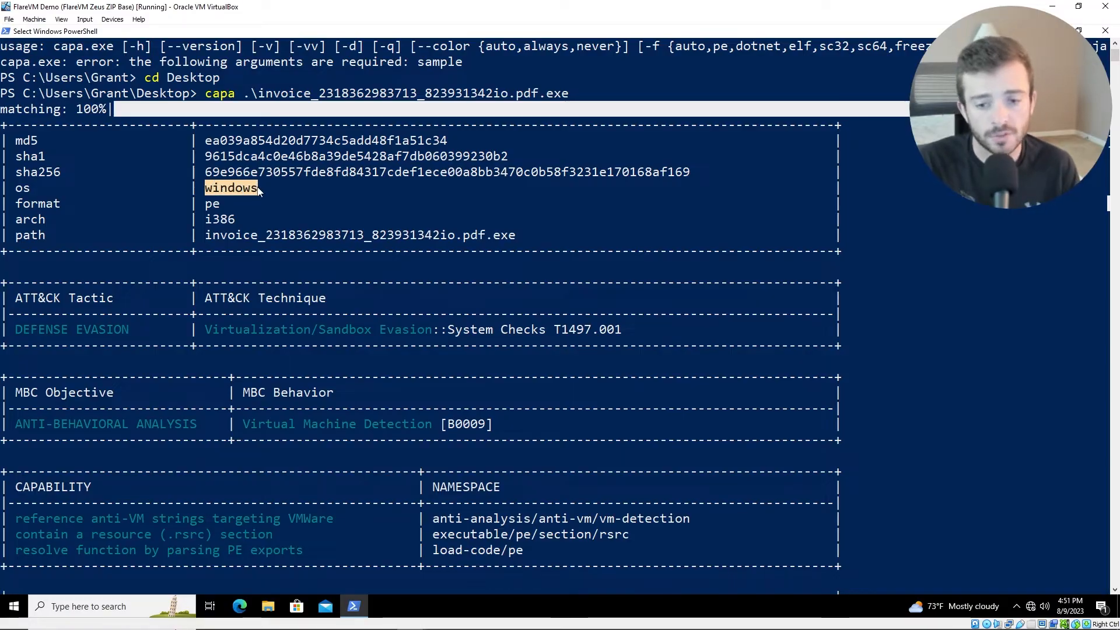
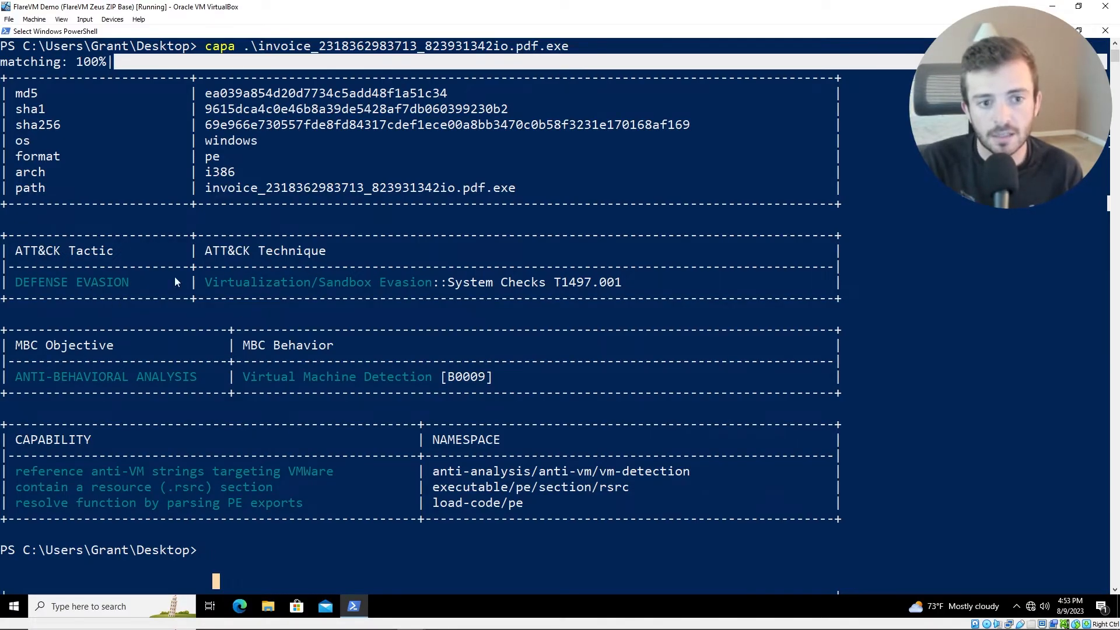
Step: Select the Virtualization/Sandbox Evasion technique in capa's ATT&CK table and copy its ID T1497.001
left_click_drag(208, 282, 307, 285)
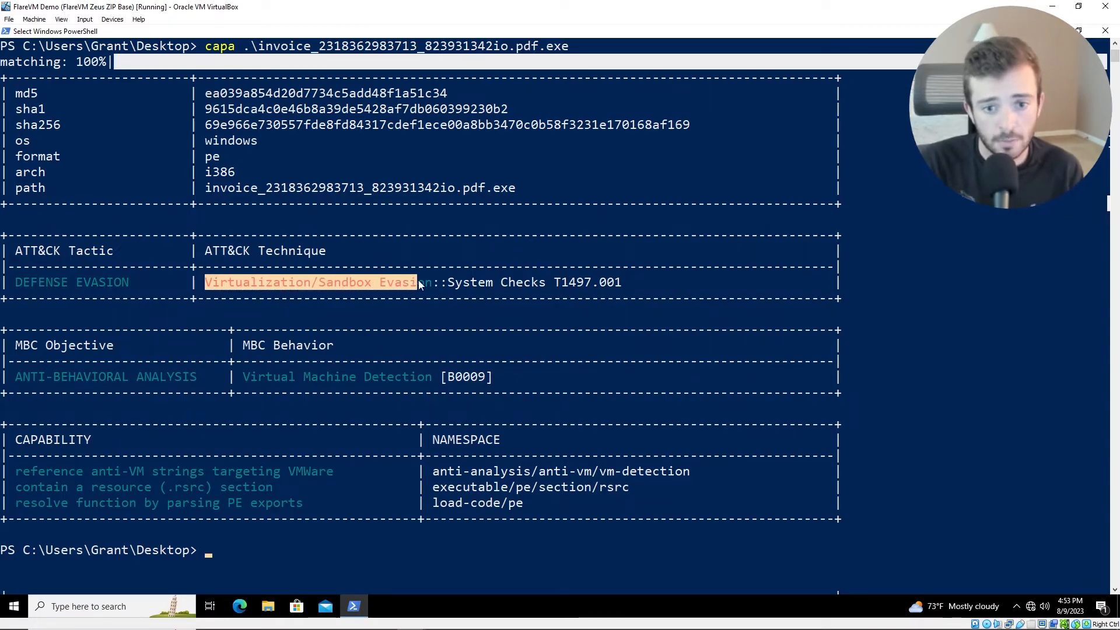
left_click_drag(425, 284, 429, 284)
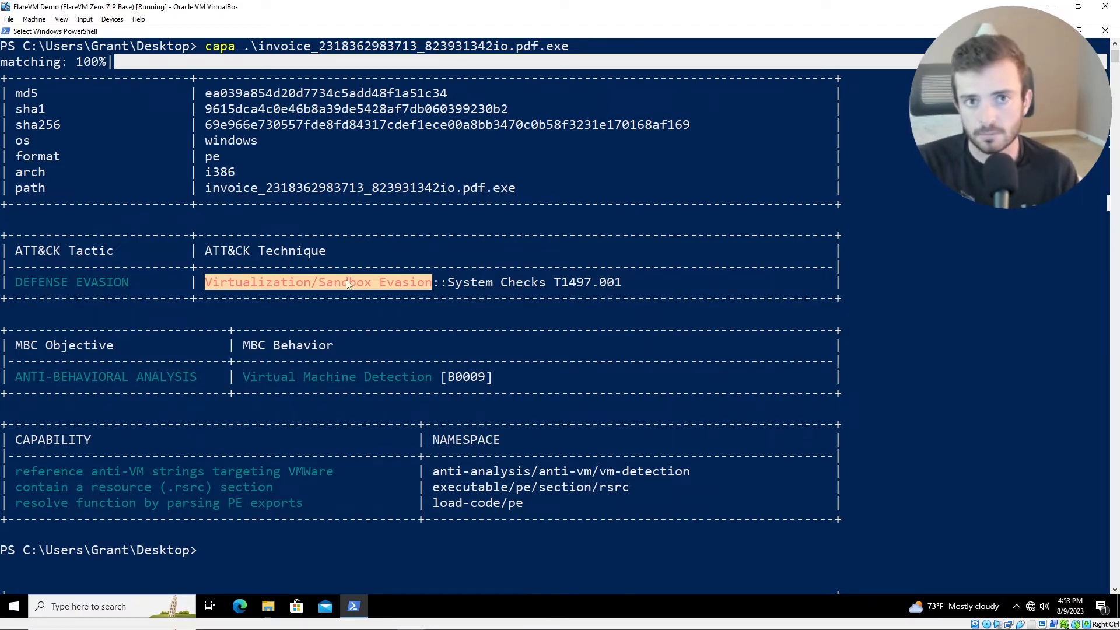
left_click_drag(556, 284, 621, 287)
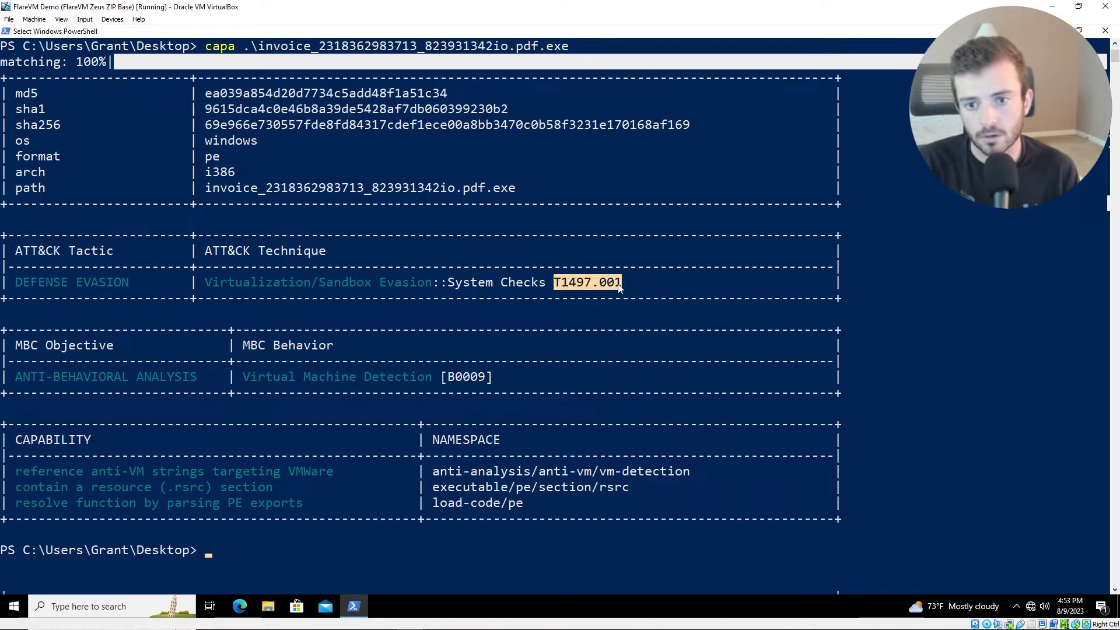
right_click(579, 284)
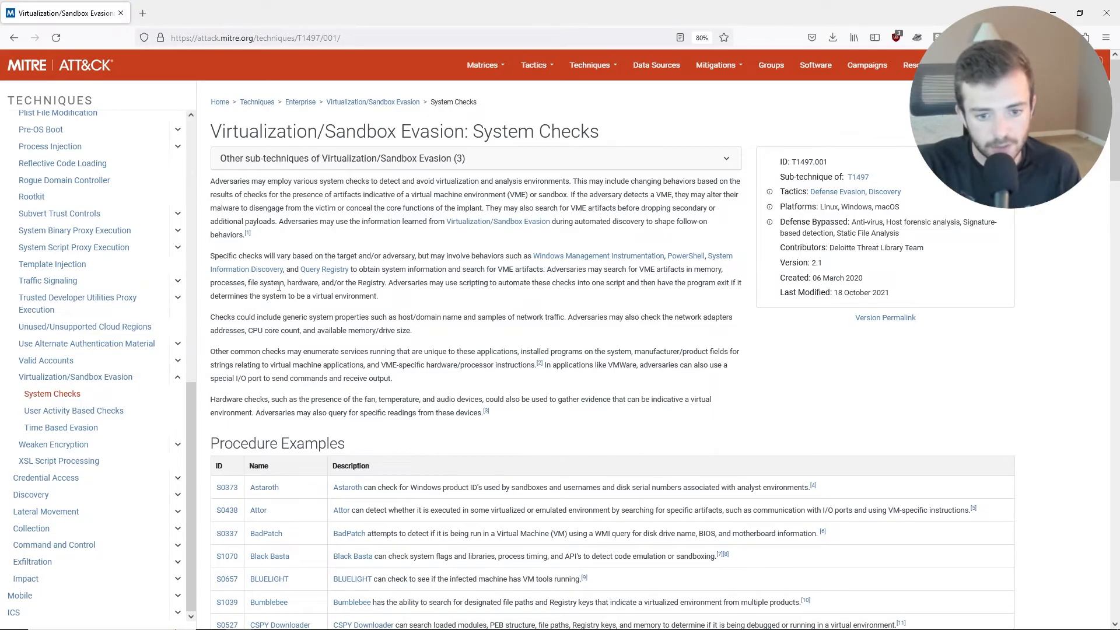
Step: Scroll through the T1497.001 System Checks page's procedure examples, then return to the VM's PowerShell
scroll(278, 286, "down", 5)
scroll(280, 289, "up", 4)
scroll(289, 300, "down", 5)
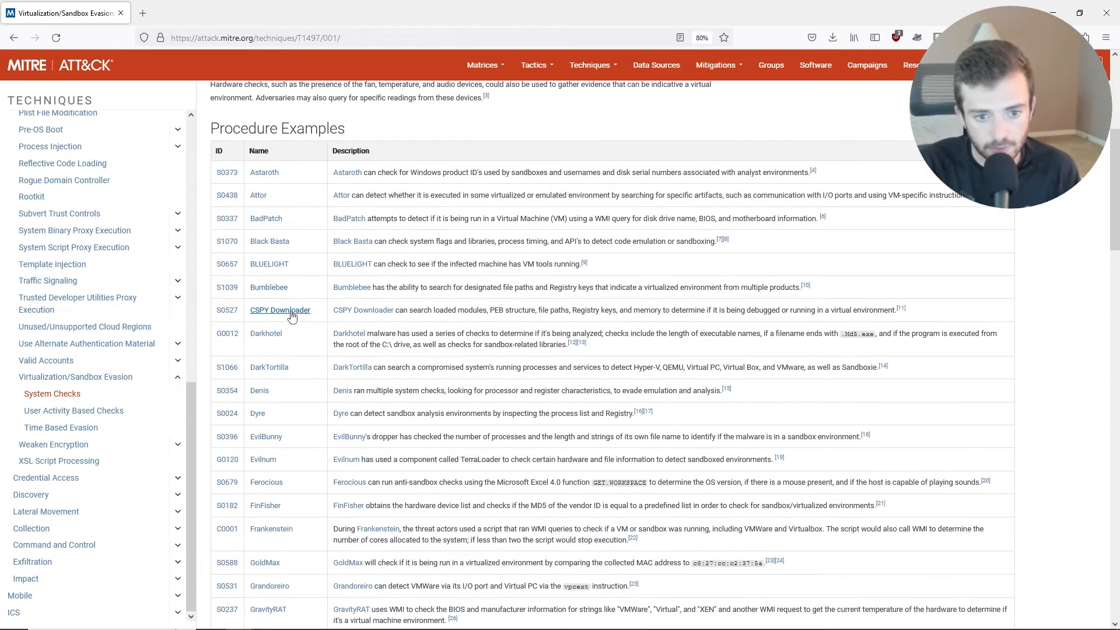
scroll(295, 321, "down", 2)
scroll(312, 464, "down", 4)
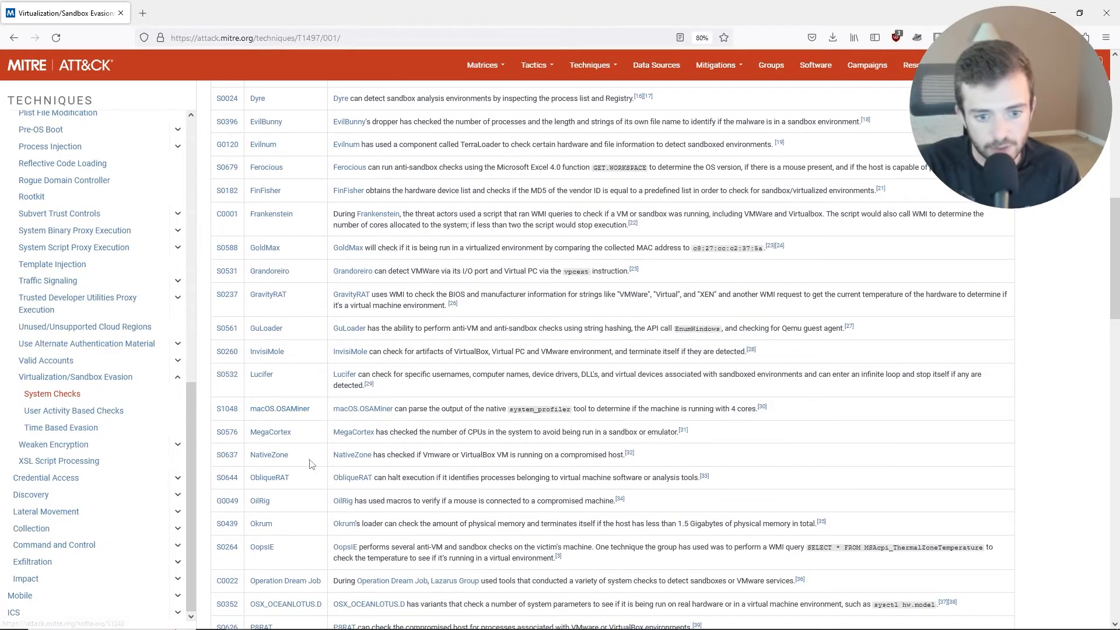
scroll(313, 464, "up", 10)
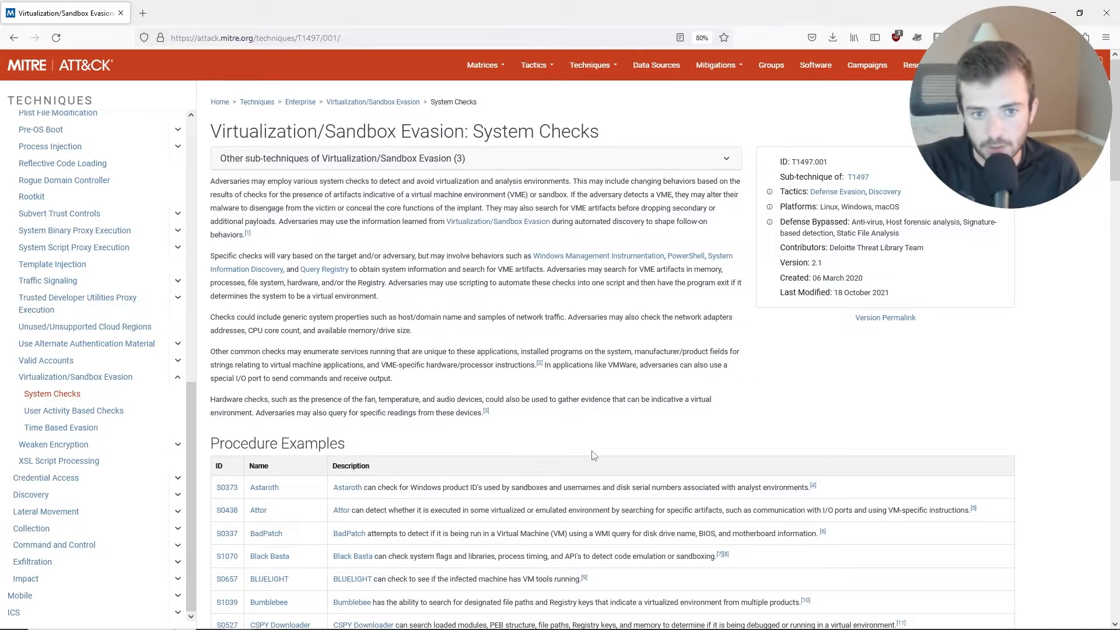
key("alt+Tab")
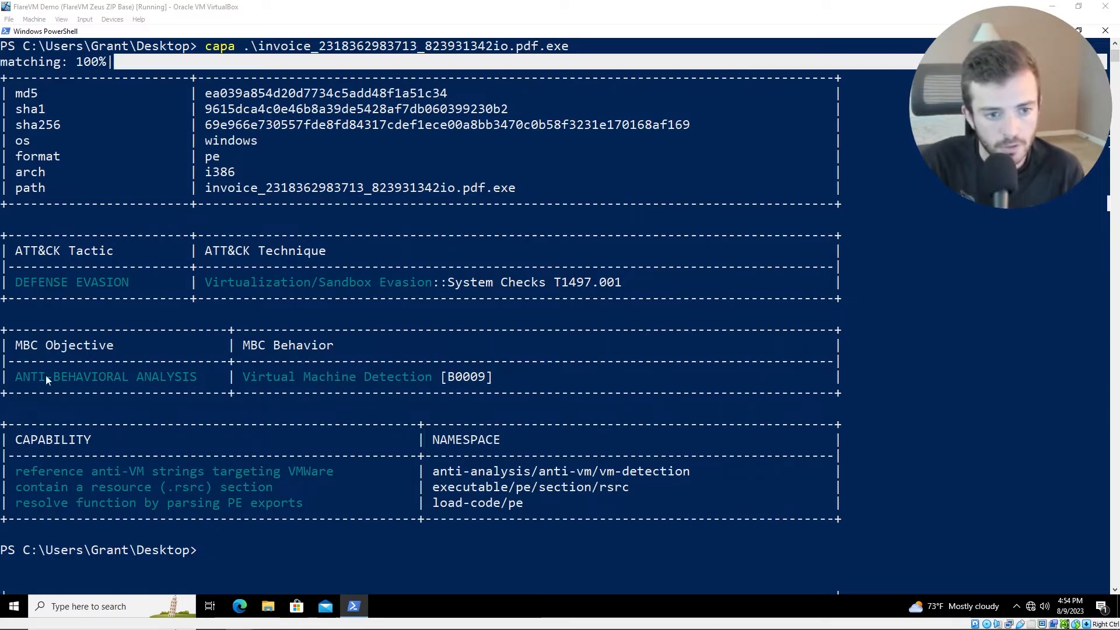
left_click_drag(18, 376, 430, 388)
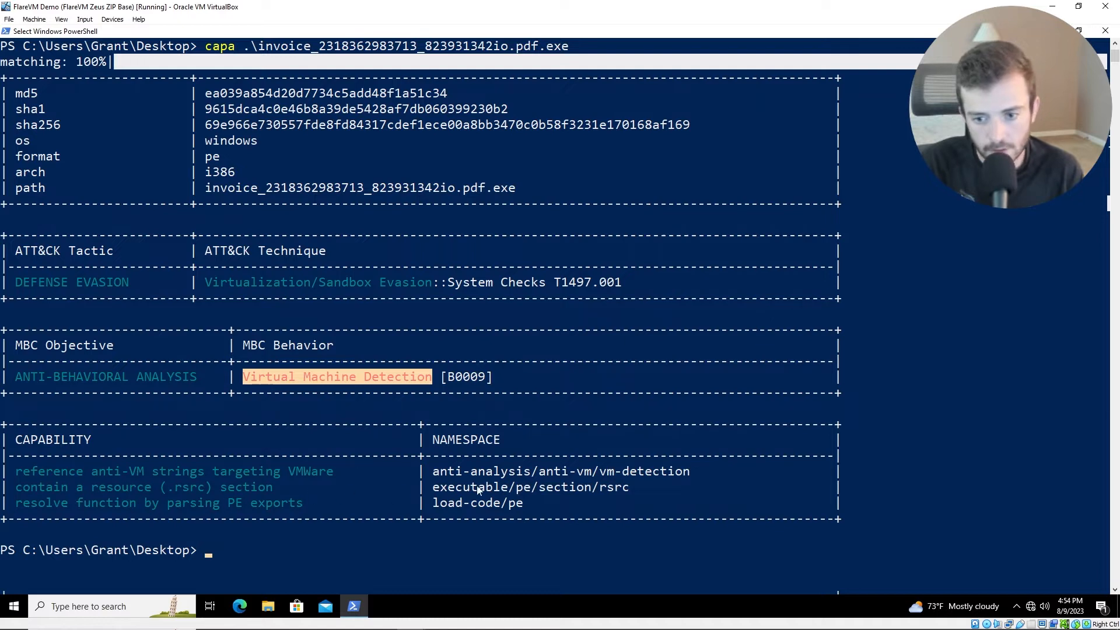
left_click_drag(593, 473, 681, 475)
left_click_drag(523, 505, 659, 489)
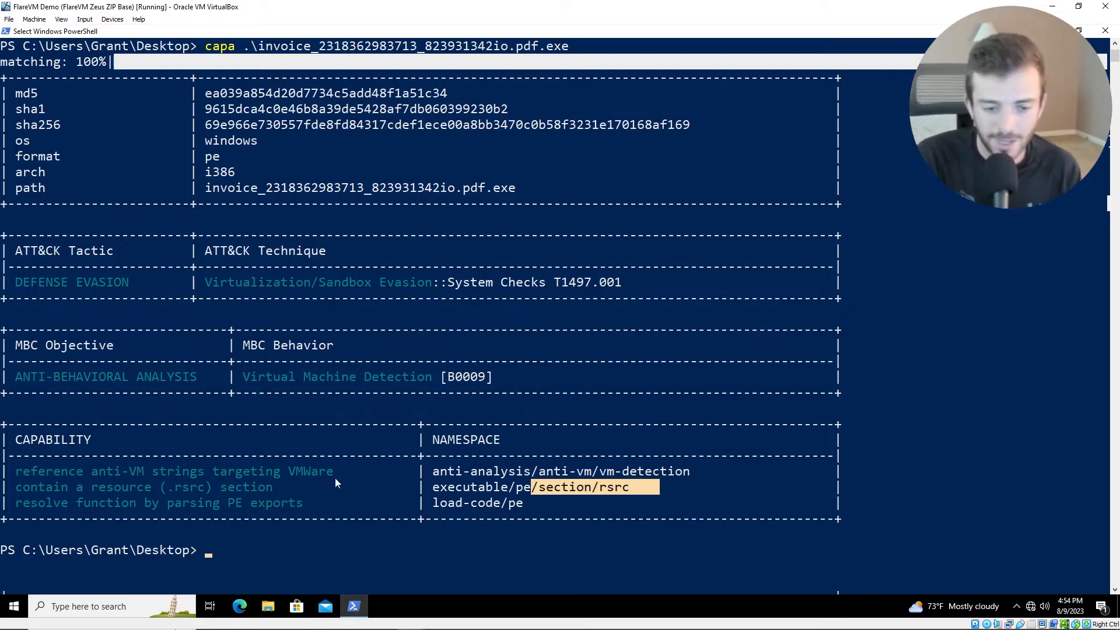
left_click(292, 551)
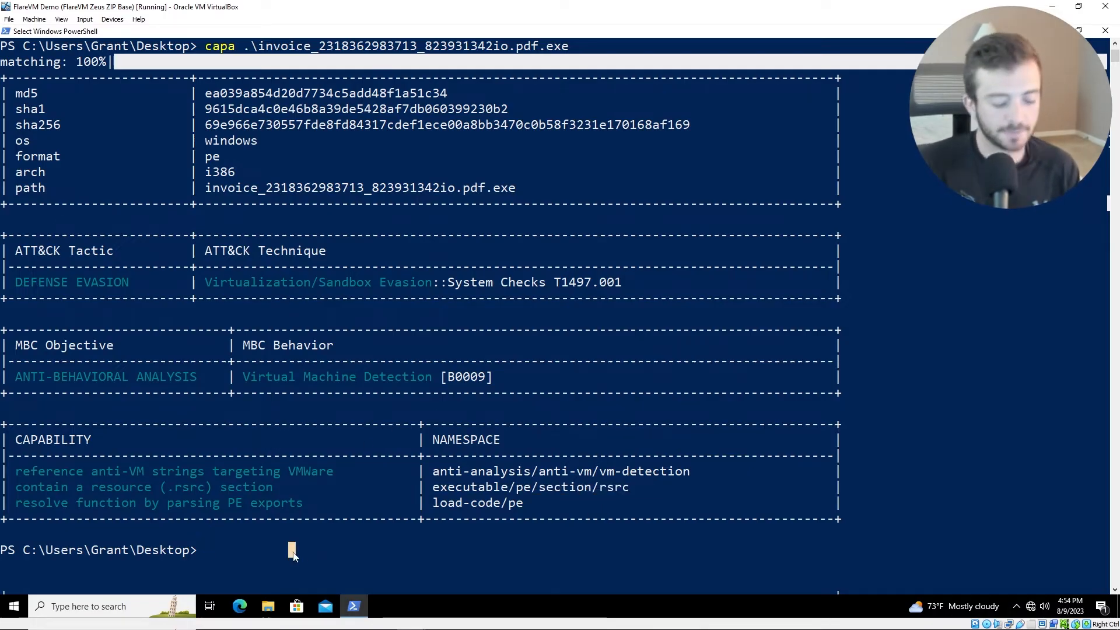
Step: Clear the console and run capa -v on the invoice sample
type("cls")
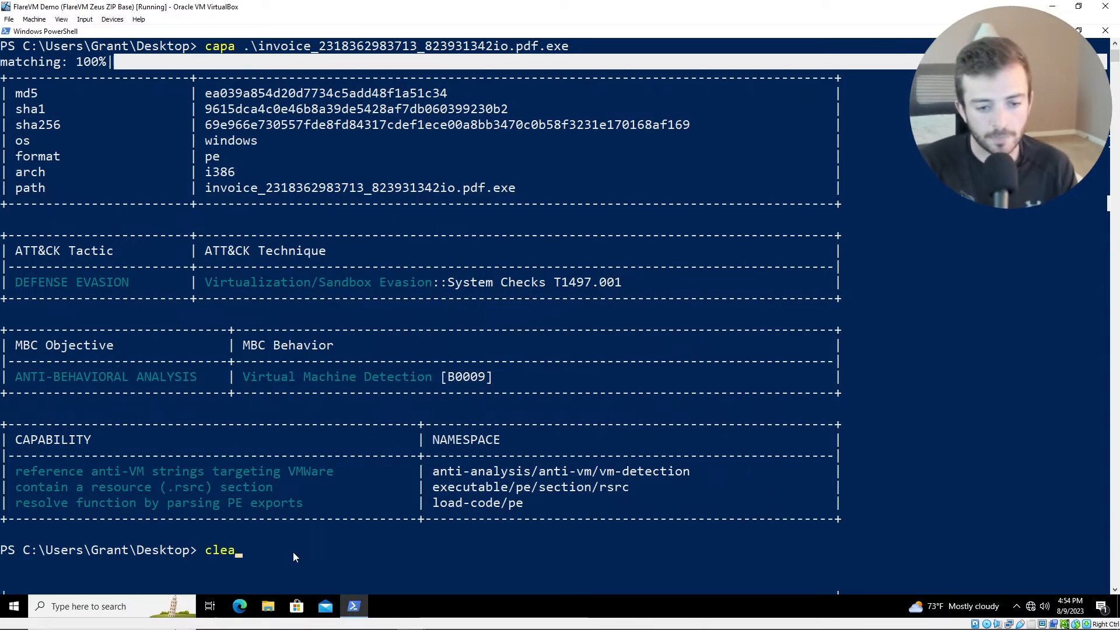
key("Return")
type("cap")
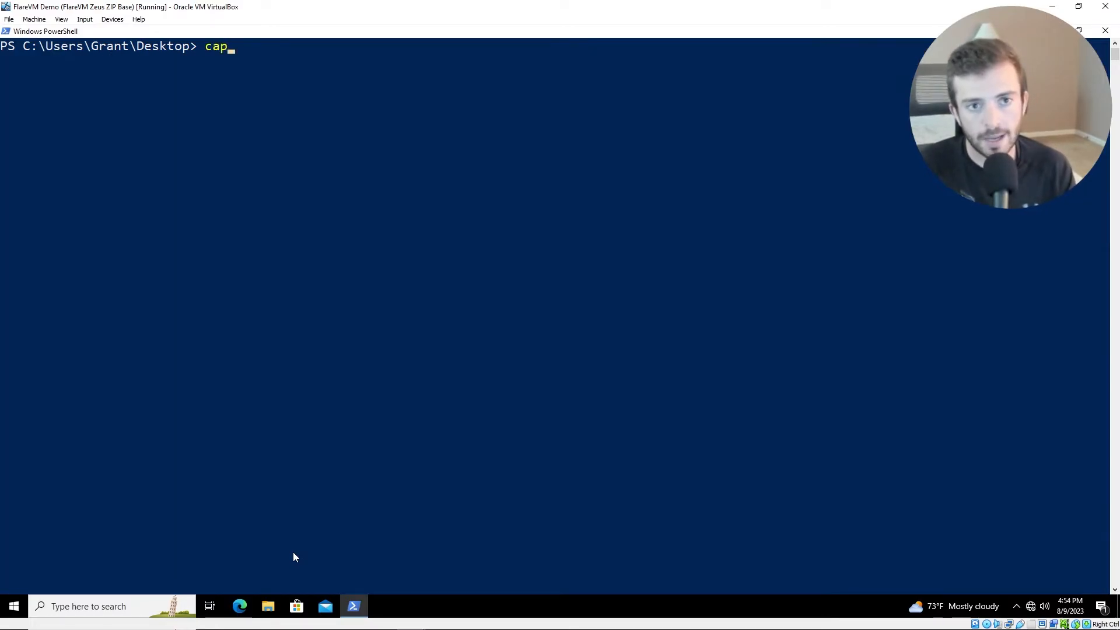
type("a -v")
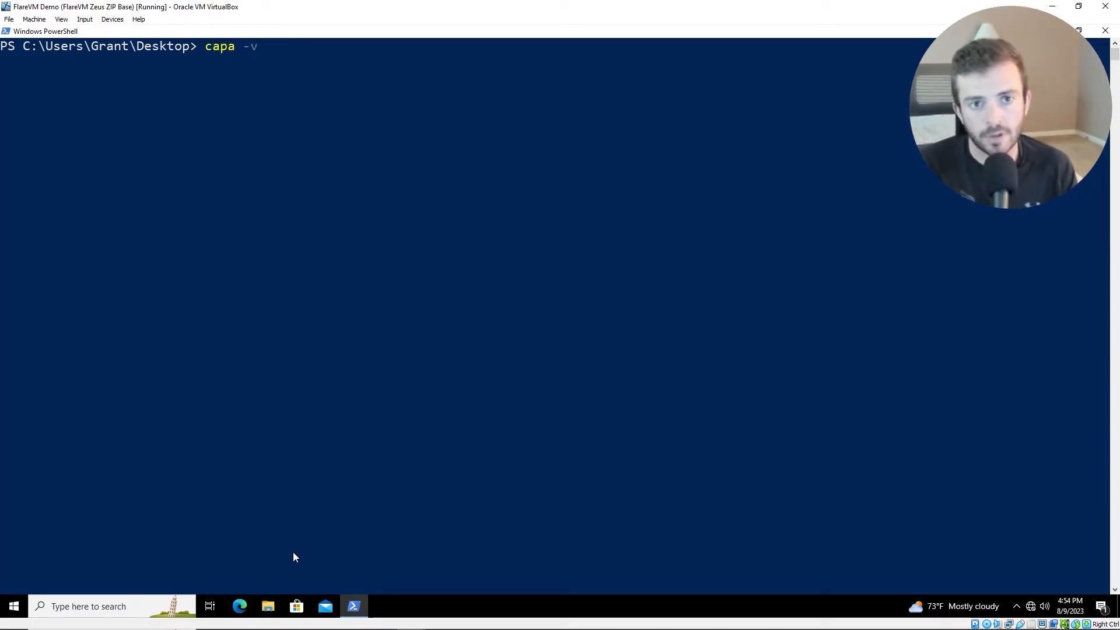
type(" i")
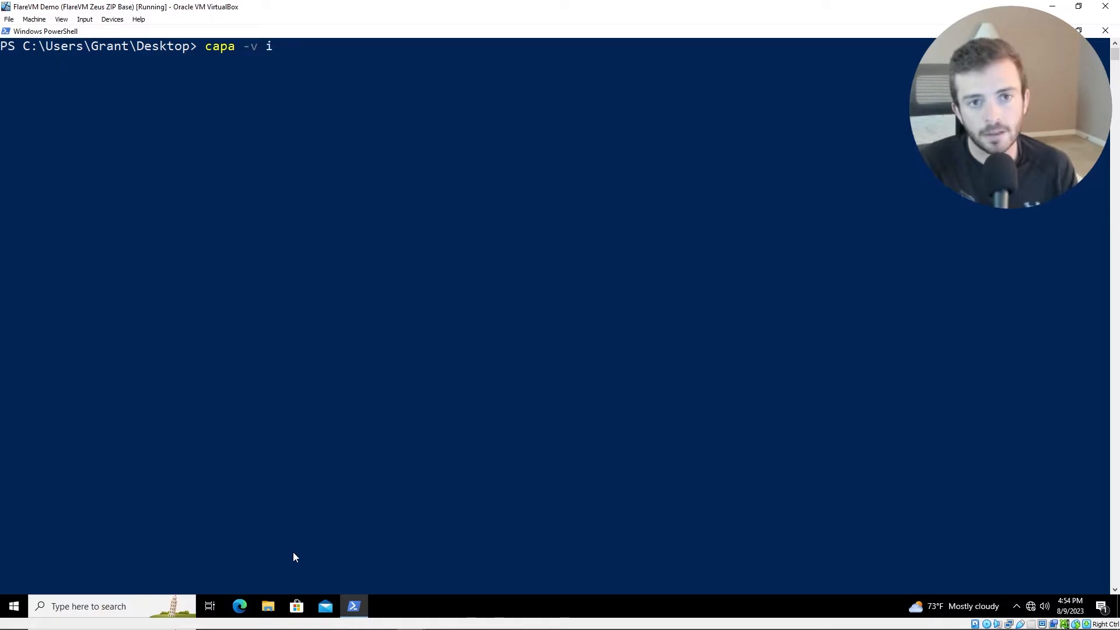
type("nvoice")
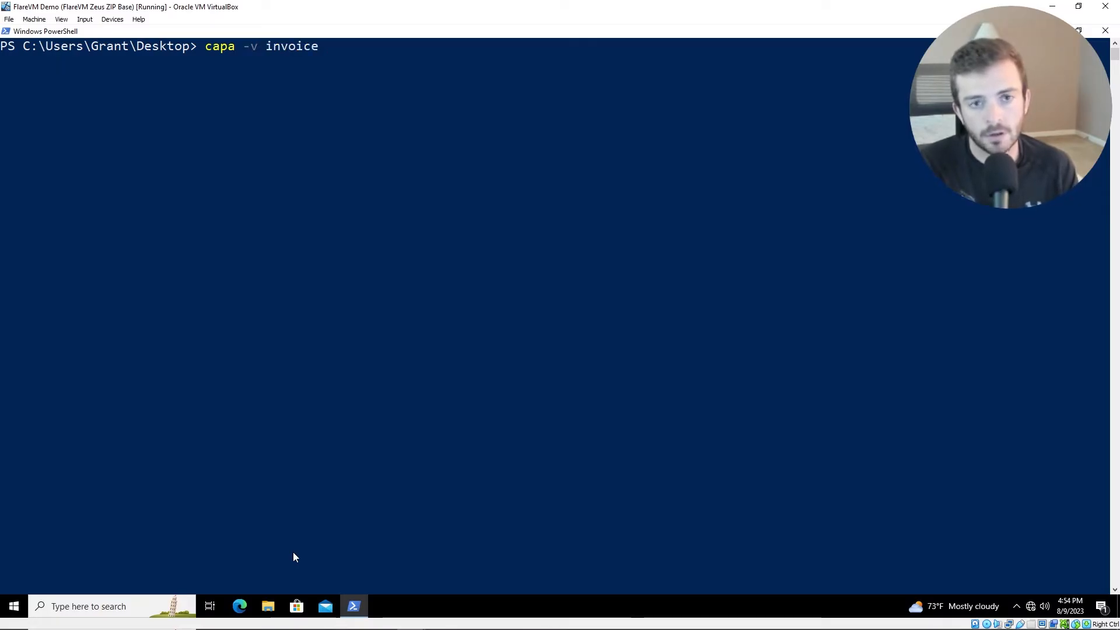
key("Tab")
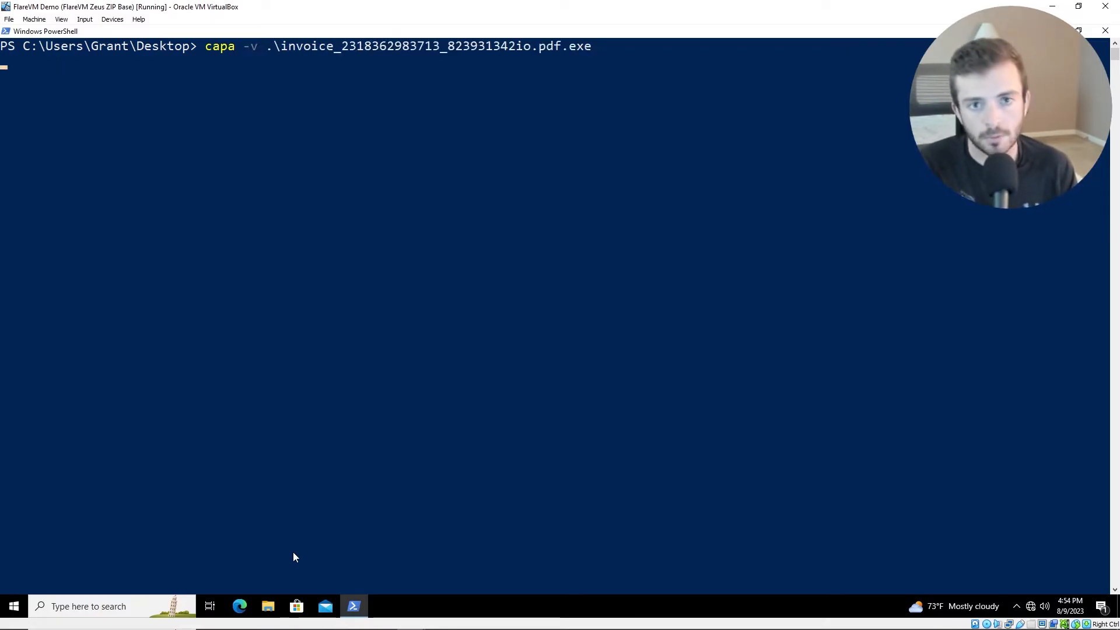
key("Return")
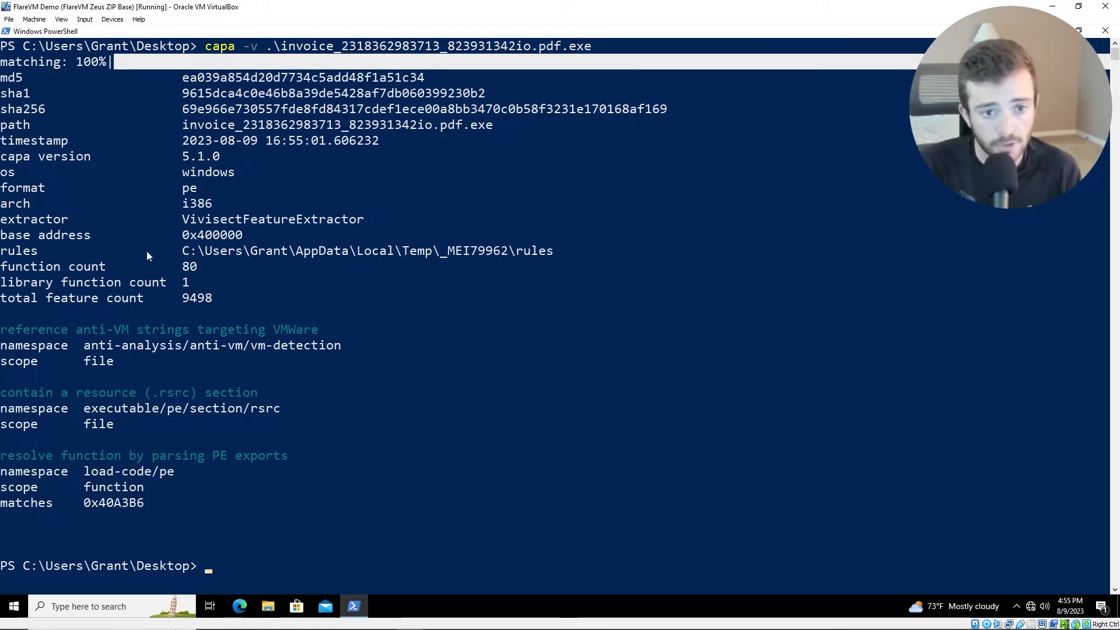
Step: Highlight base address 0x400000 and the anti-analysis/anti-vm/vm-detection namespace in the verbose output
left_click_drag(182, 235, 227, 253)
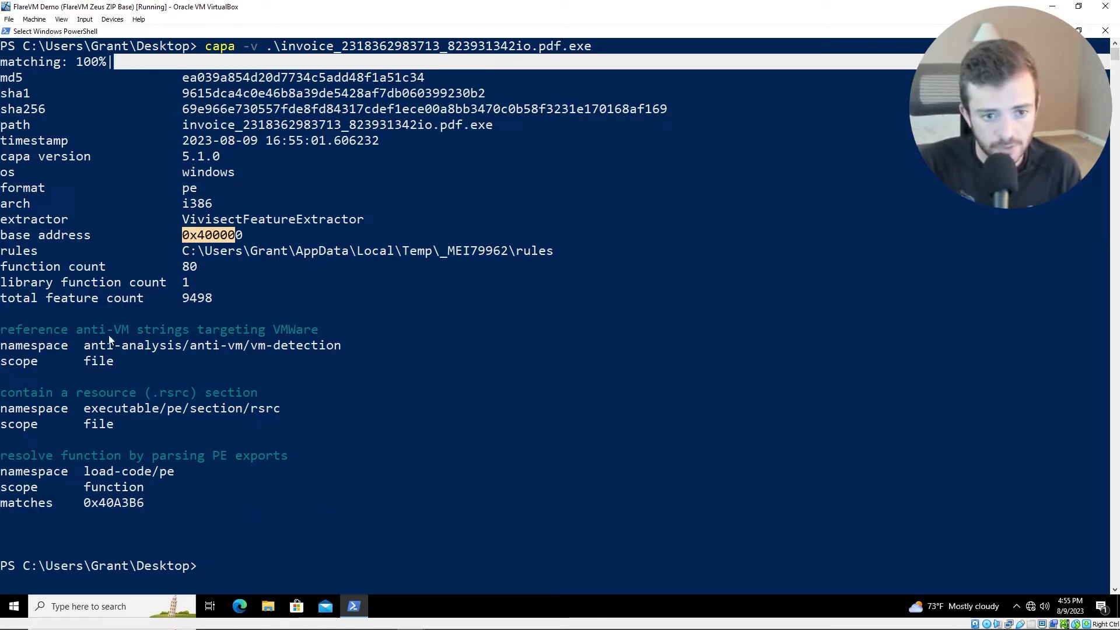
double_click(88, 347)
left_click_drag(146, 350, 332, 349)
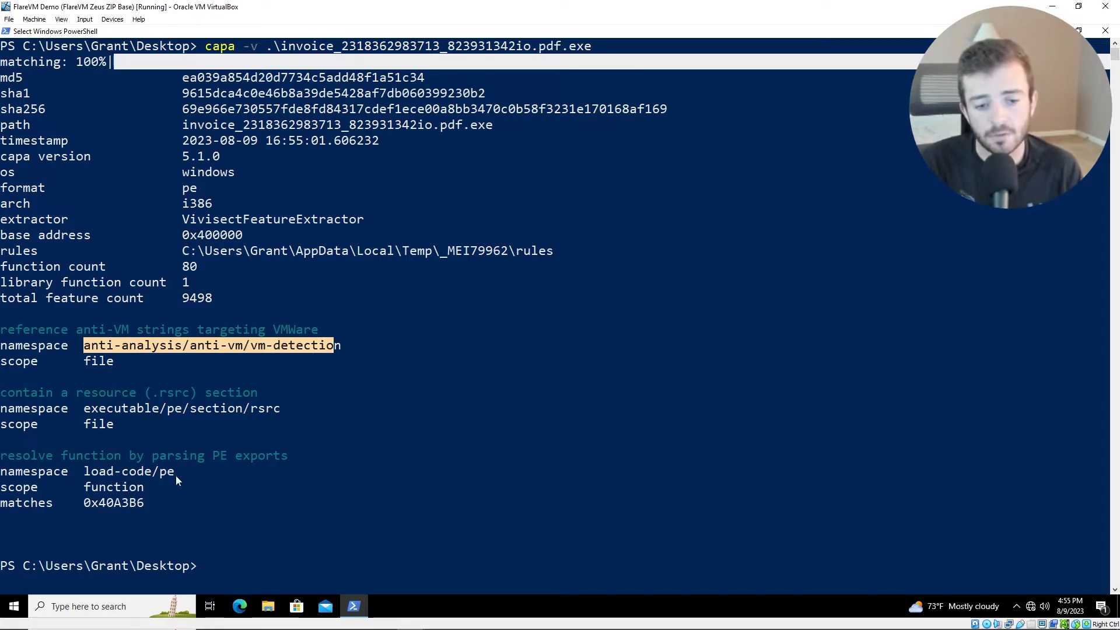
left_click(283, 530)
type("cap")
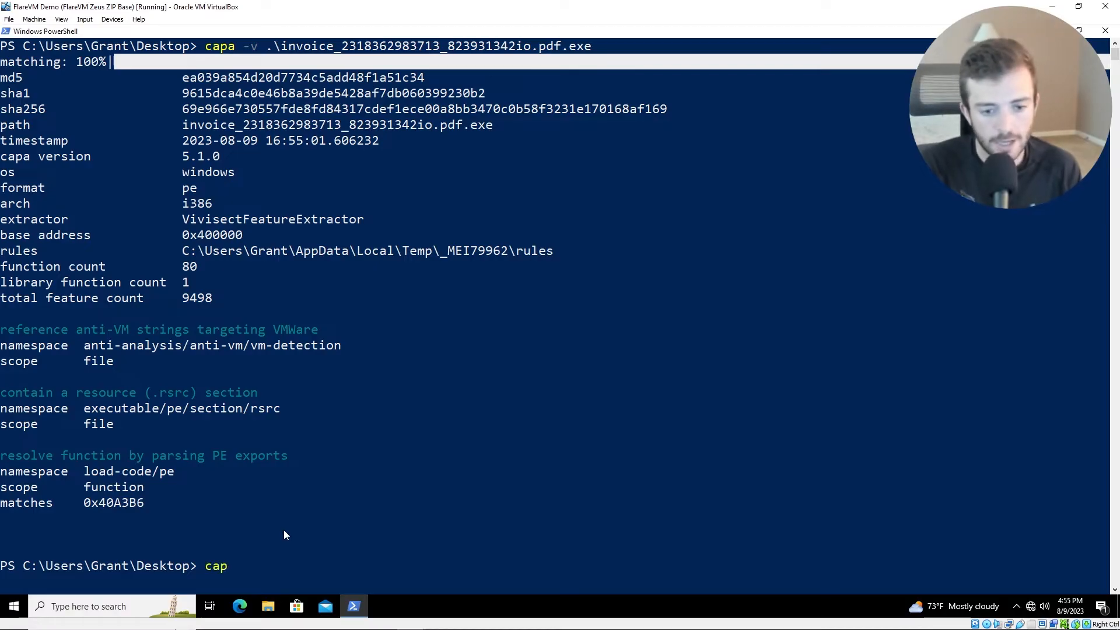
type("a -vv invoic")
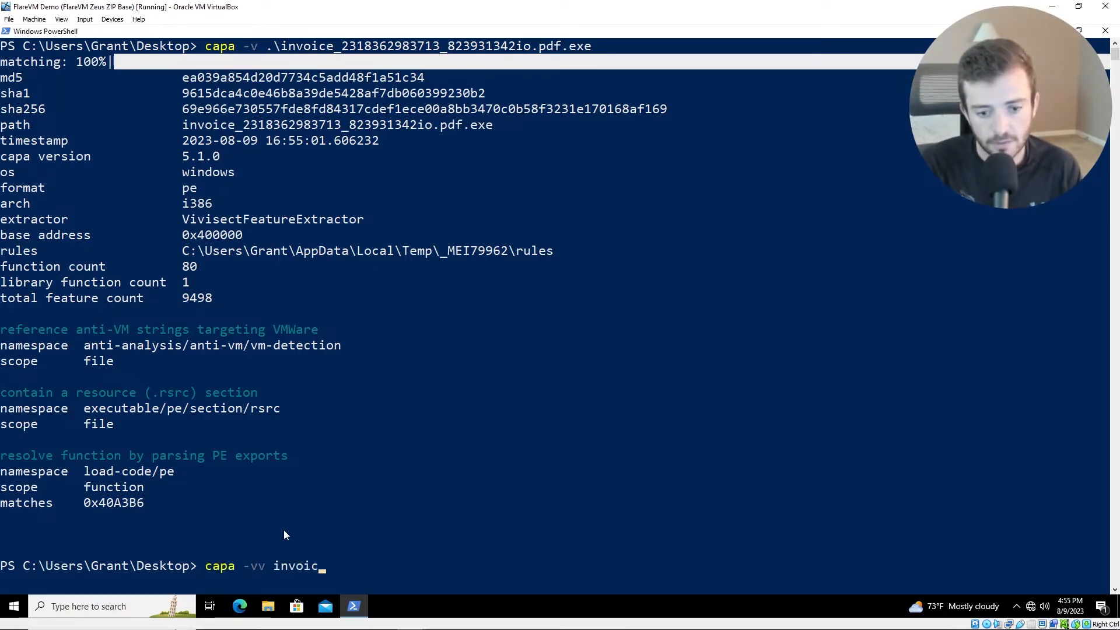
key("Tab")
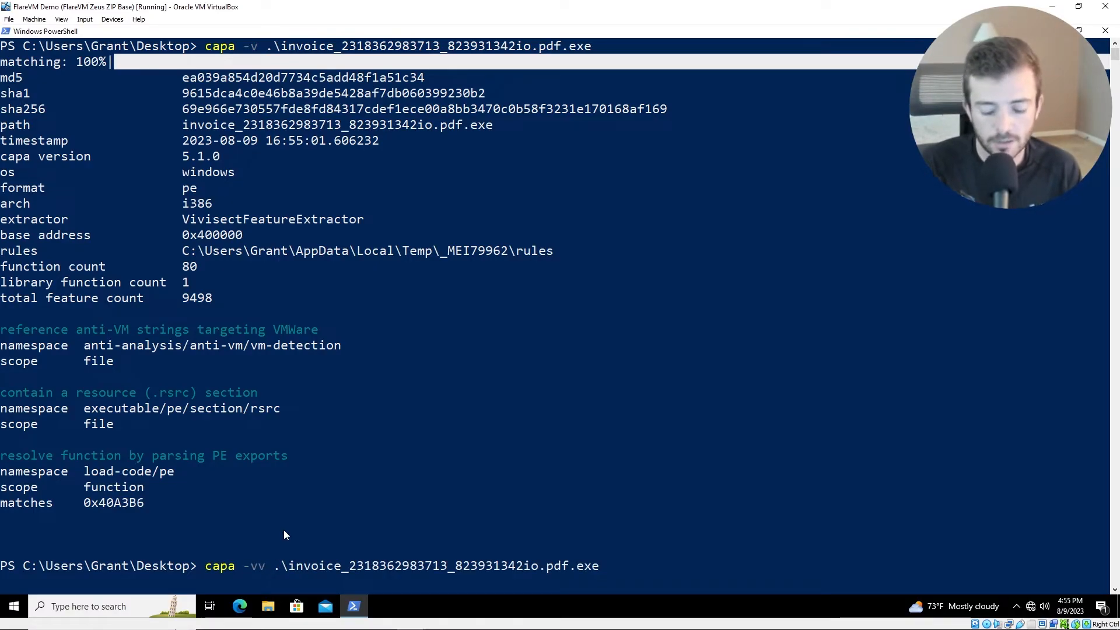
key("Return")
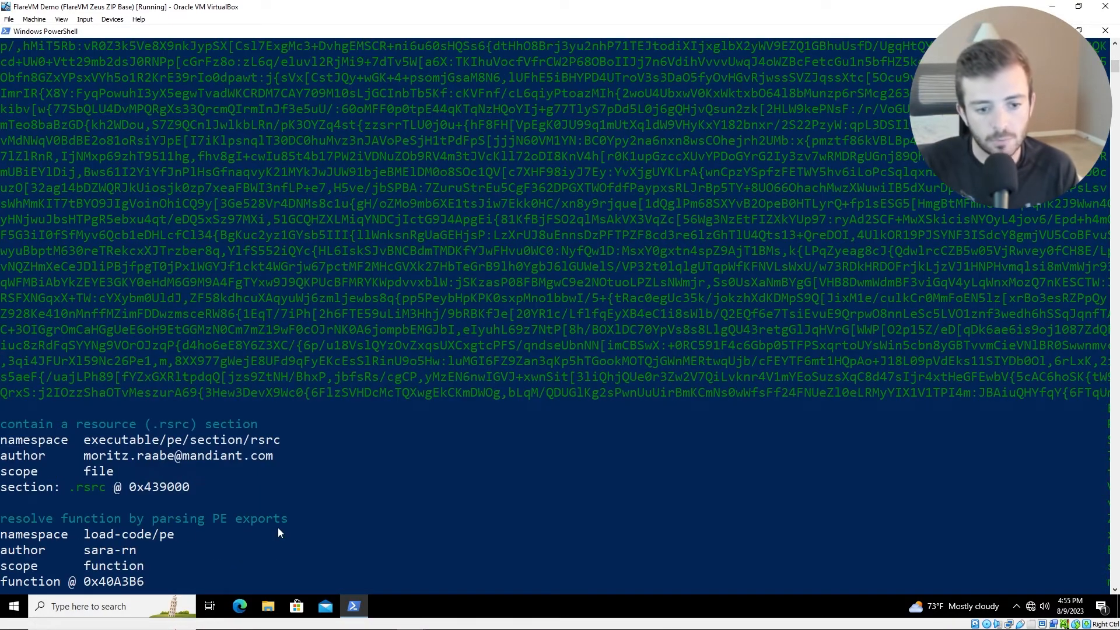
left_click(359, 491)
scroll(359, 490, "up", 10)
scroll(359, 490, "down", 6)
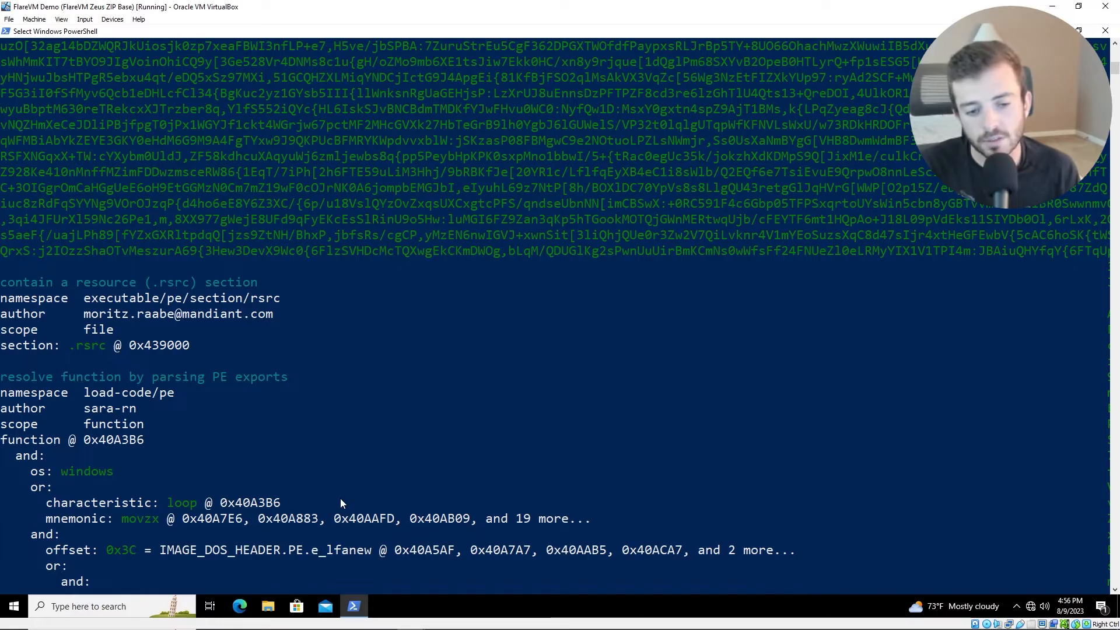
scroll(341, 500, "down", 2)
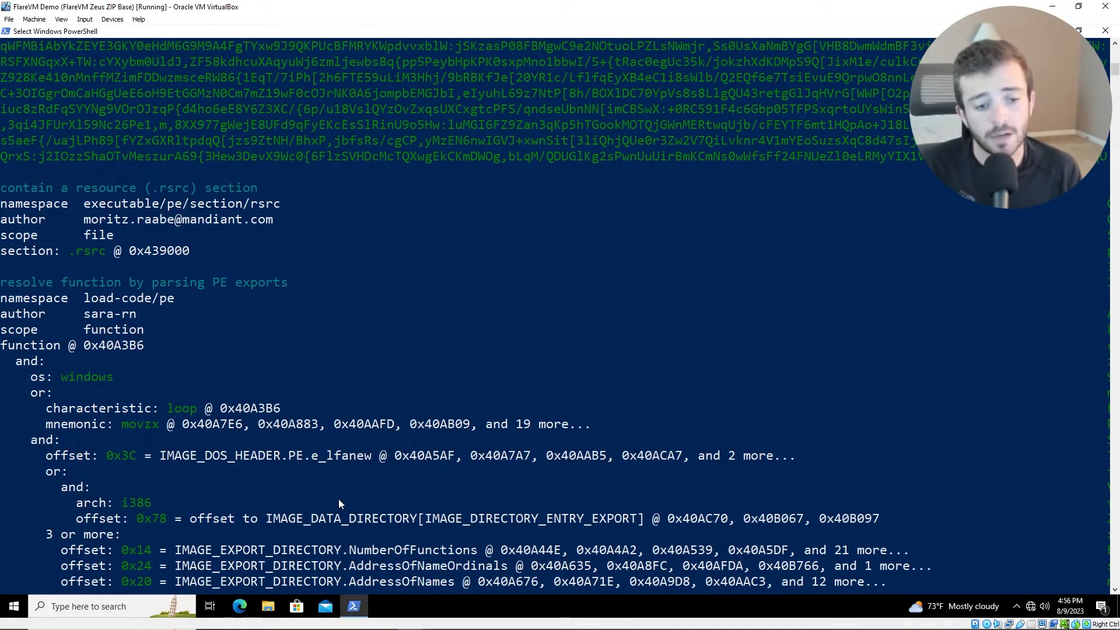
scroll(338, 499, "down", 3)
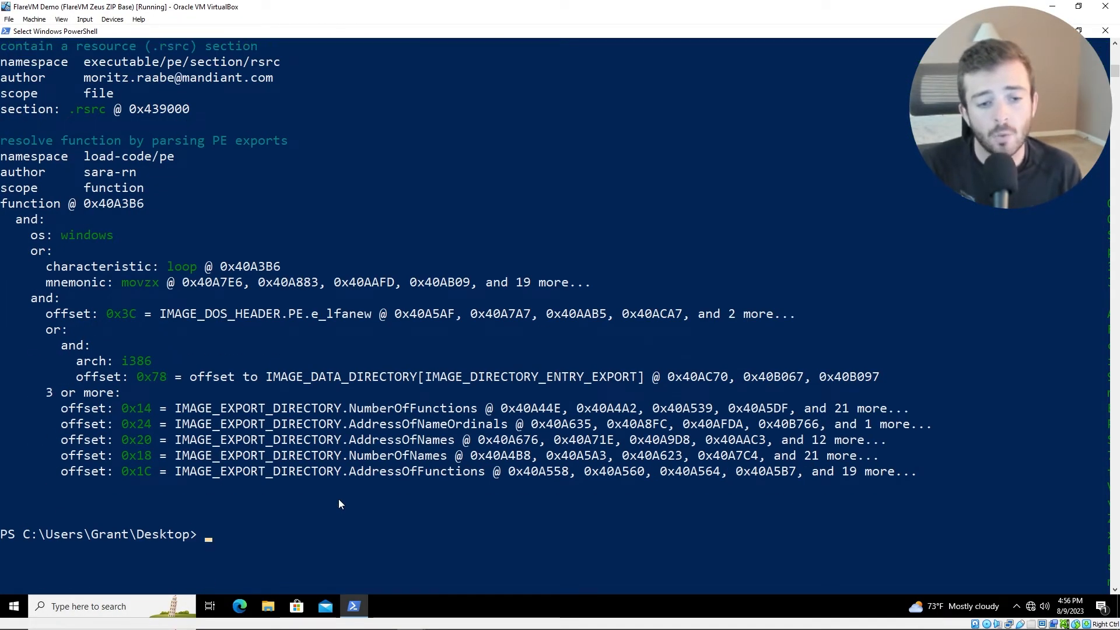
scroll(340, 502, "up", 4)
scroll(341, 503, "up", 15)
left_click_drag(213, 361, 174, 377)
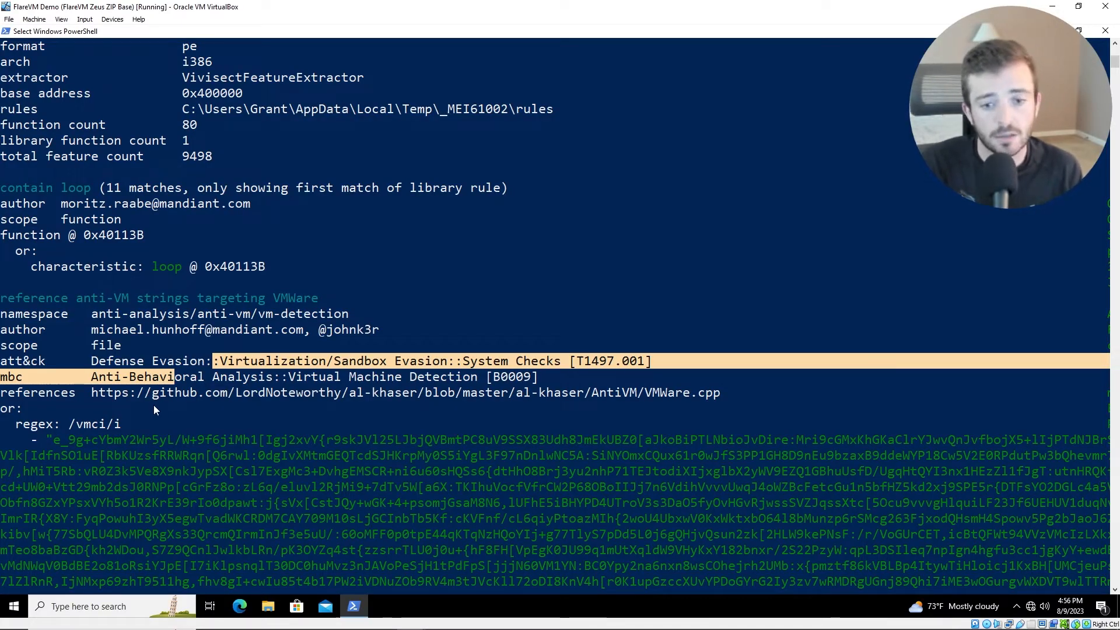
scroll(153, 405, "down", 9)
scroll(153, 405, "down", 5)
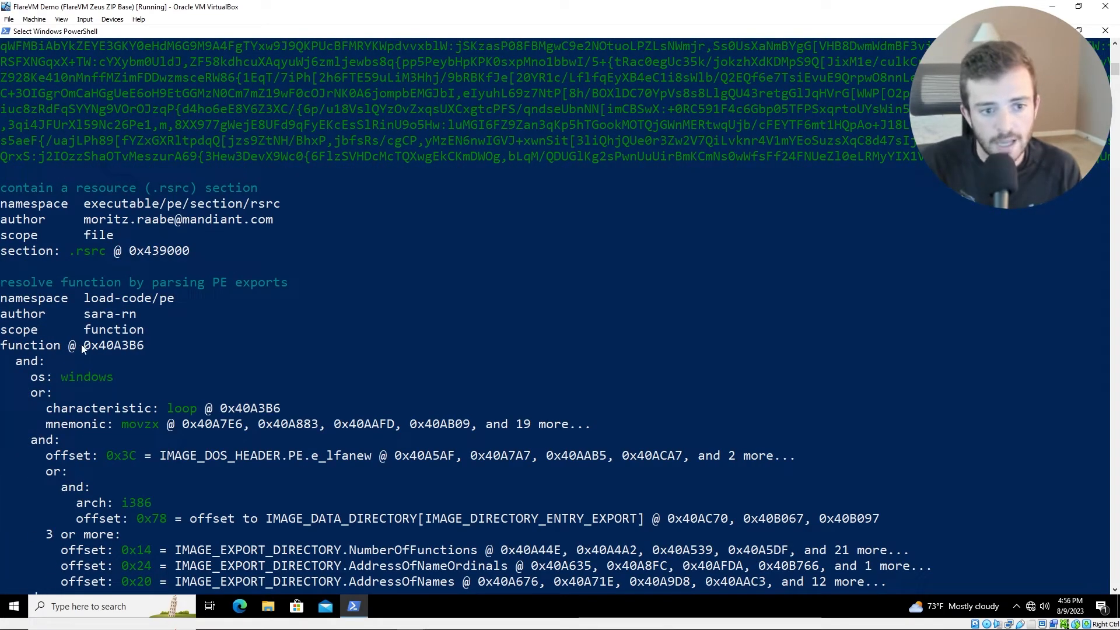
left_click_drag(82, 349, 144, 348)
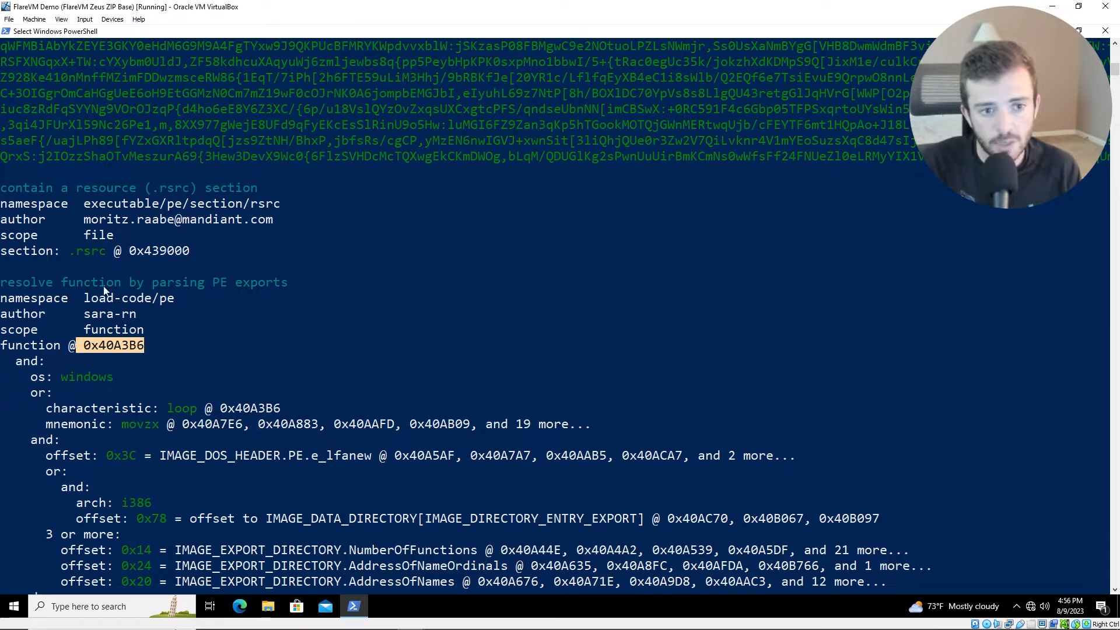
right_click(75, 251)
left_click_drag(122, 252, 192, 254)
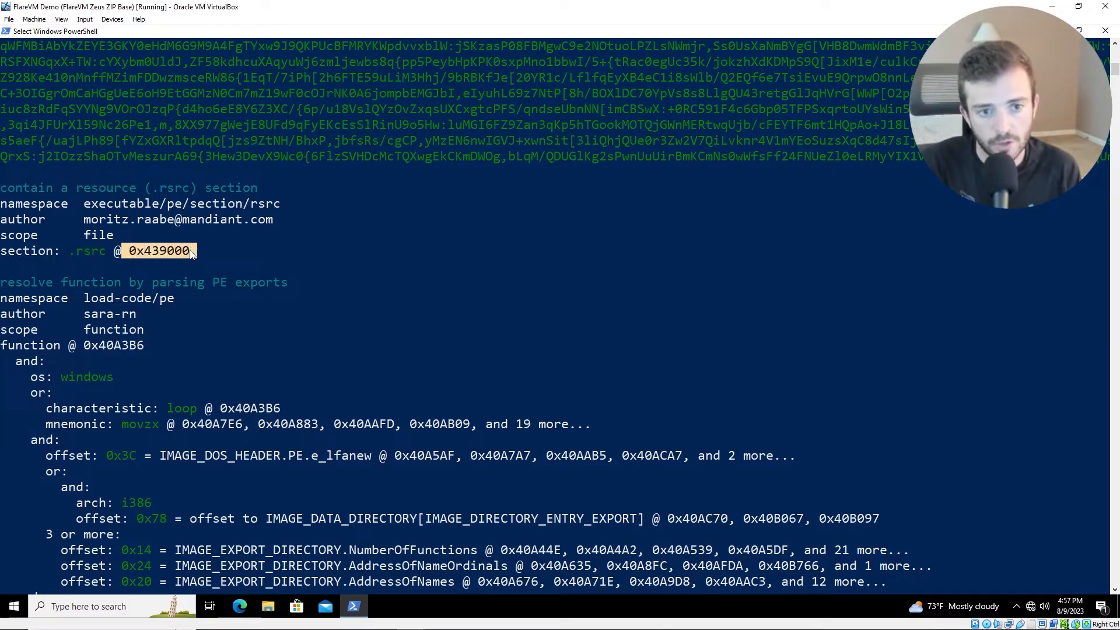
scroll(250, 422, "down", 2)
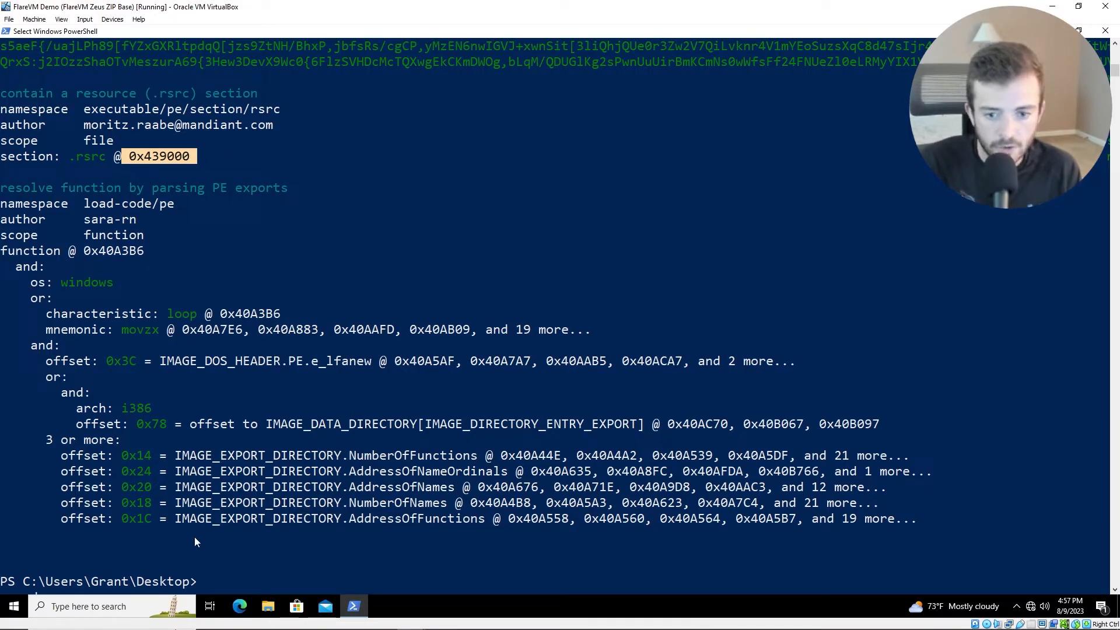
scroll(571, 519, "up", 15)
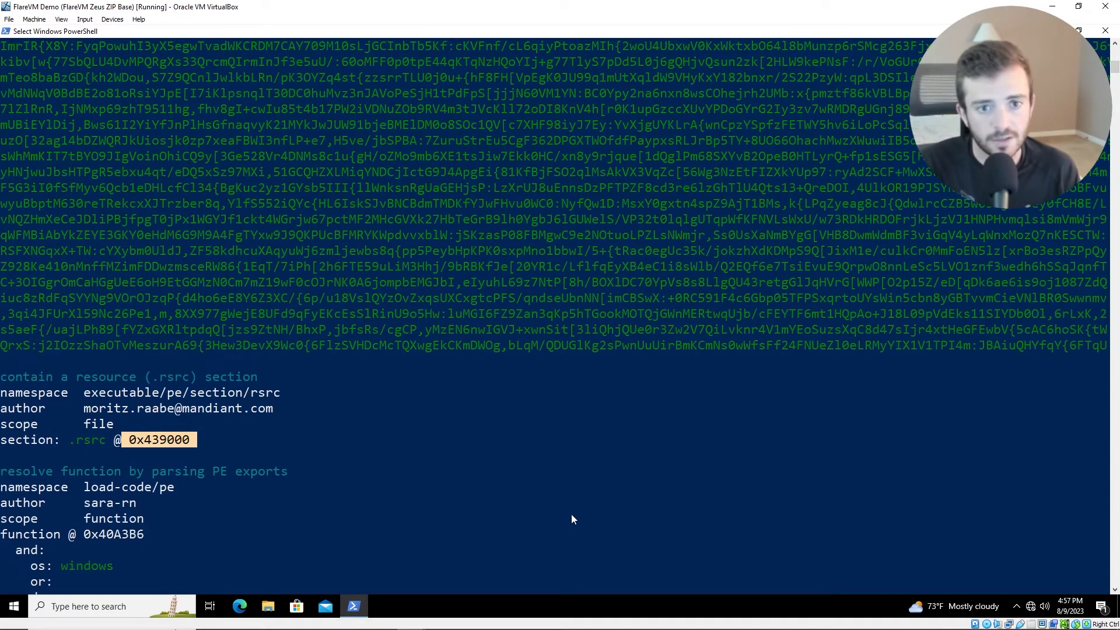
scroll(563, 508, "up", 10)
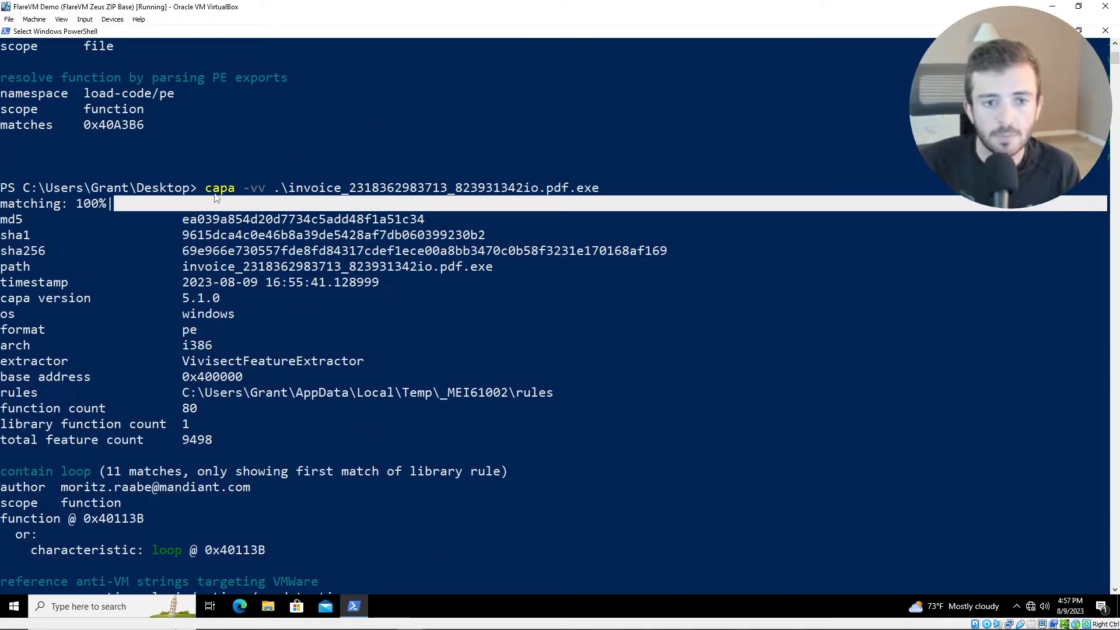
left_click_drag(206, 189, 272, 190)
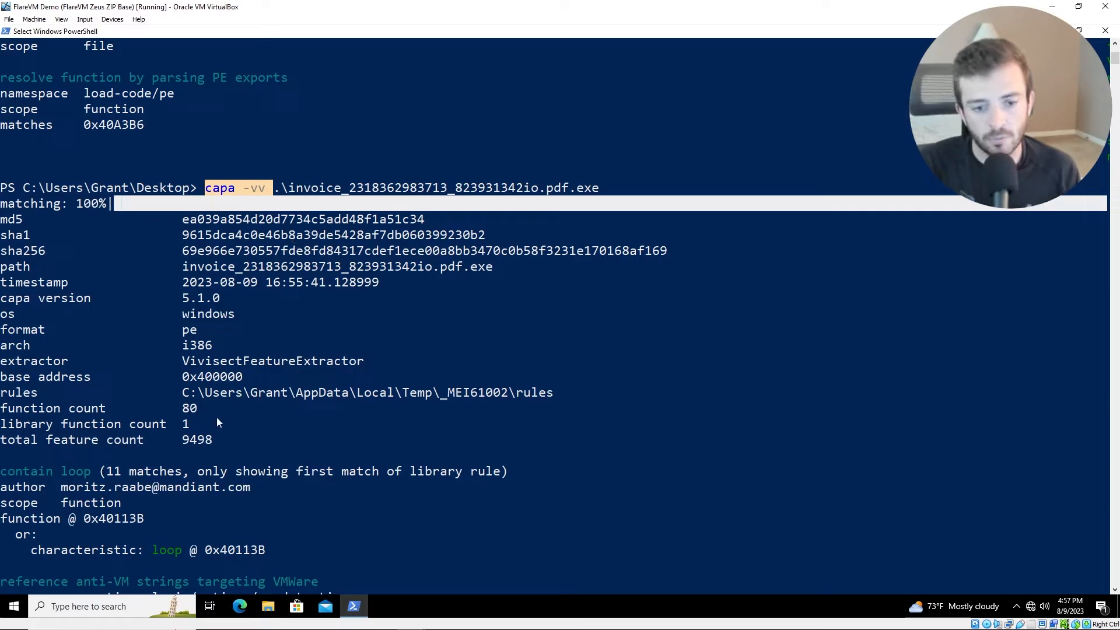
scroll(213, 421, "up", 2)
scroll(213, 422, "down", 15)
scroll(211, 418, "down", 15)
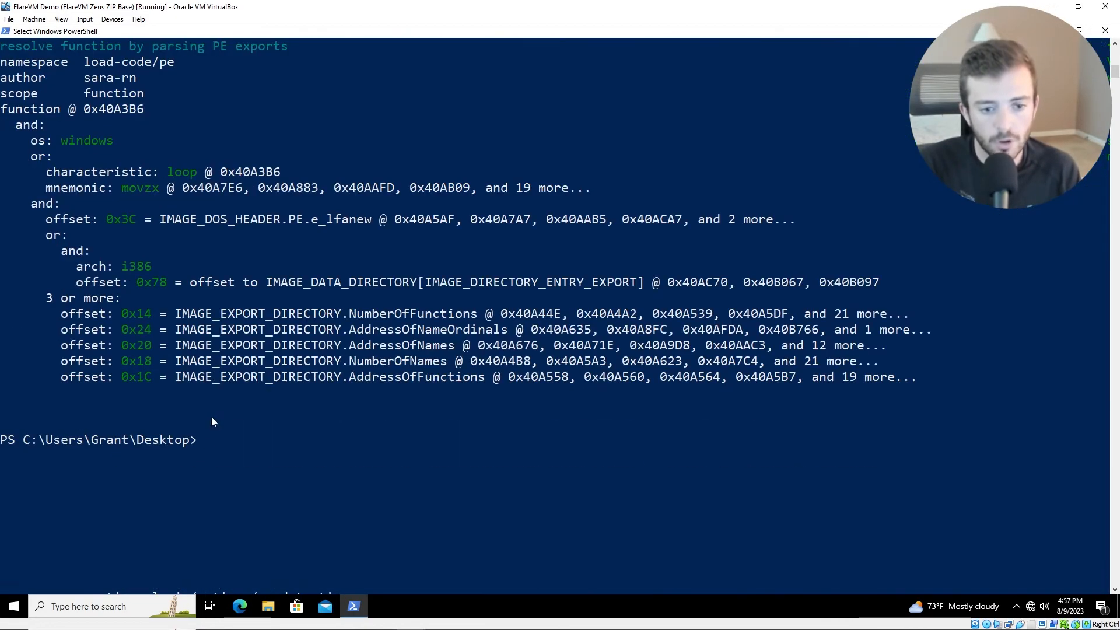
Step: Rerun capa without options on the invoice sample
left_click(204, 416)
type("capa invoi")
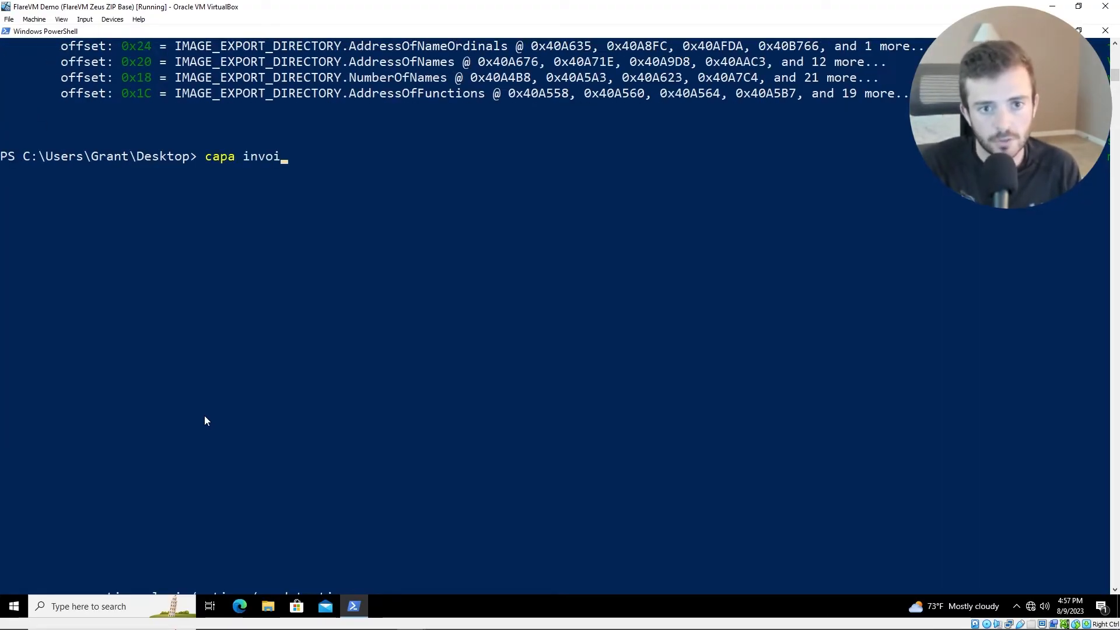
key("Tab")
key("Return")
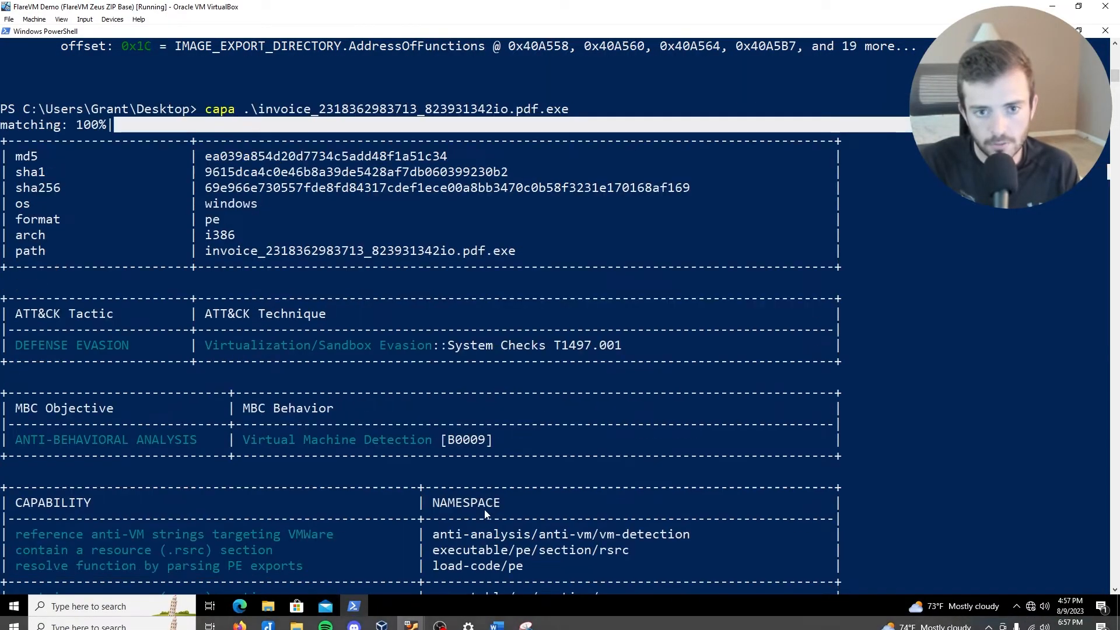
Step: Snip the capa ATT&CK and capability summary tables as a screenshot
scroll(485, 510, "up", 1)
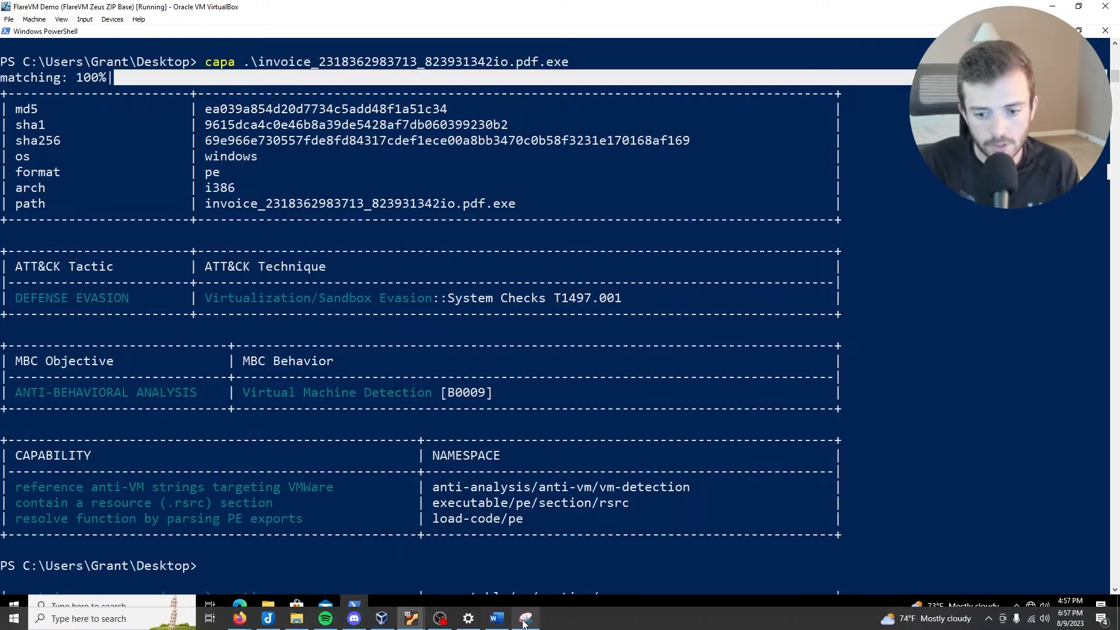
left_click(498, 620)
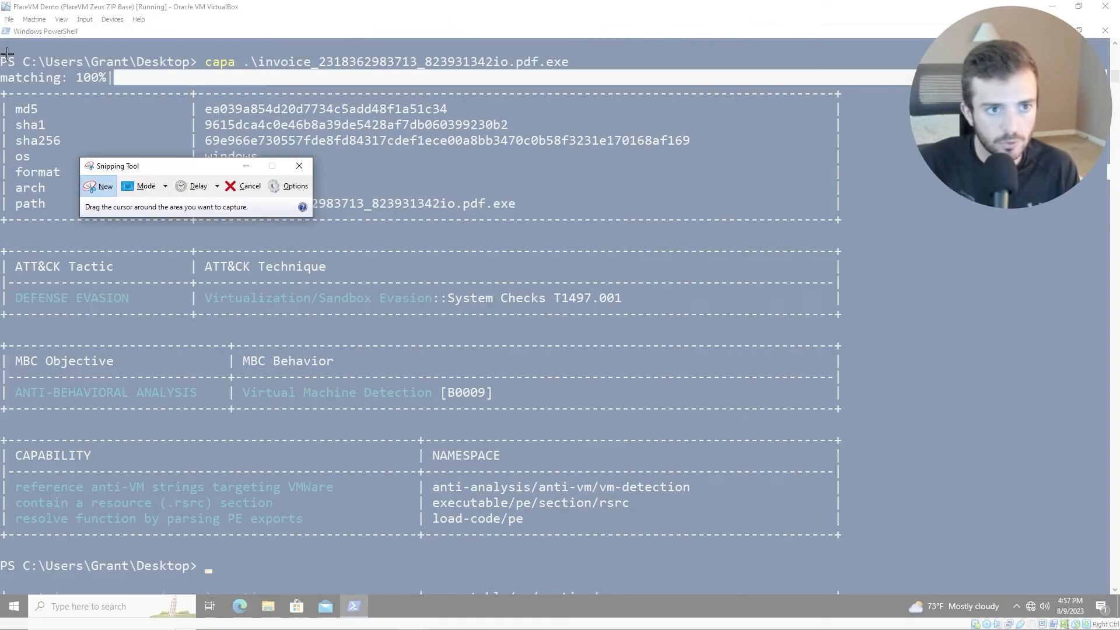
left_click_drag(2, 53, 903, 553)
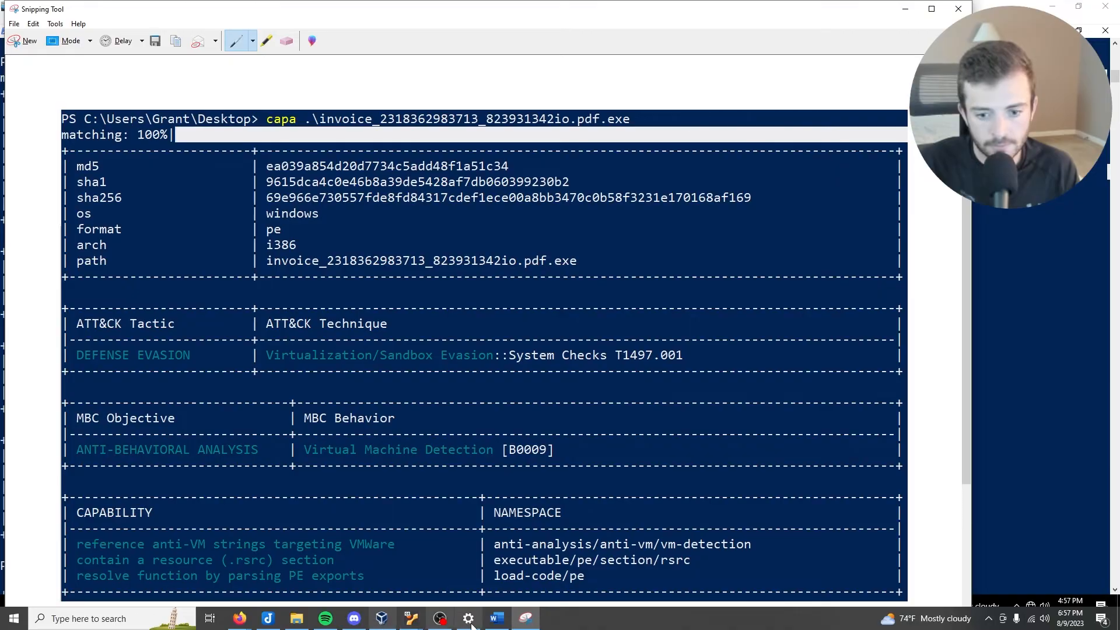
left_click(497, 619)
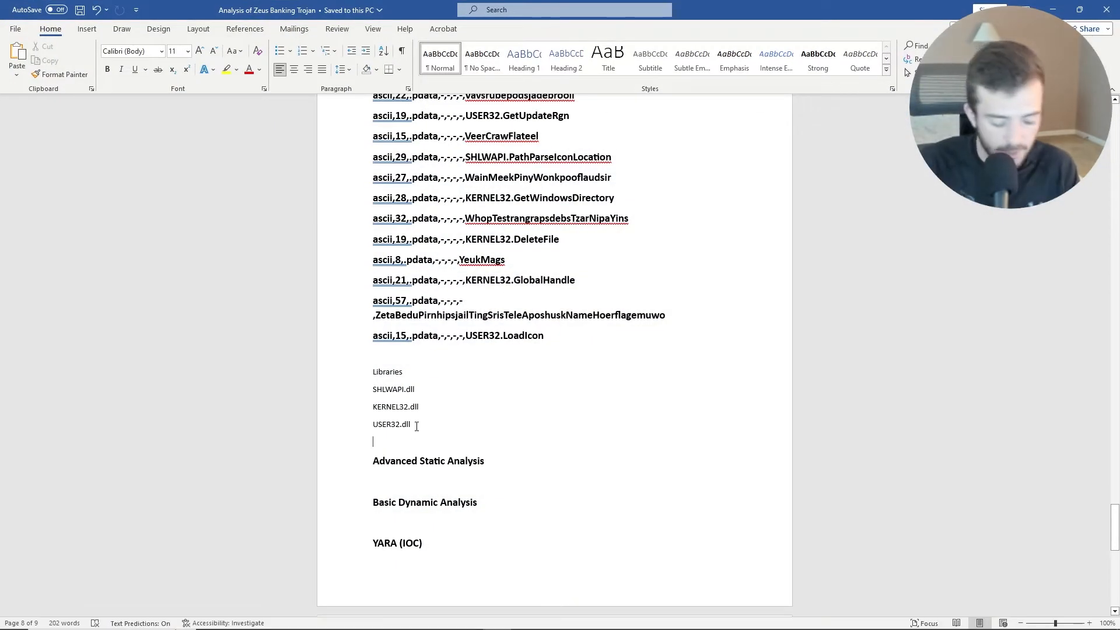
Step: Paste the capa snip below USER32.dll, then review the report from the top to Basic Static Analysis
key("ctrl+v")
key("ctrl+Home")
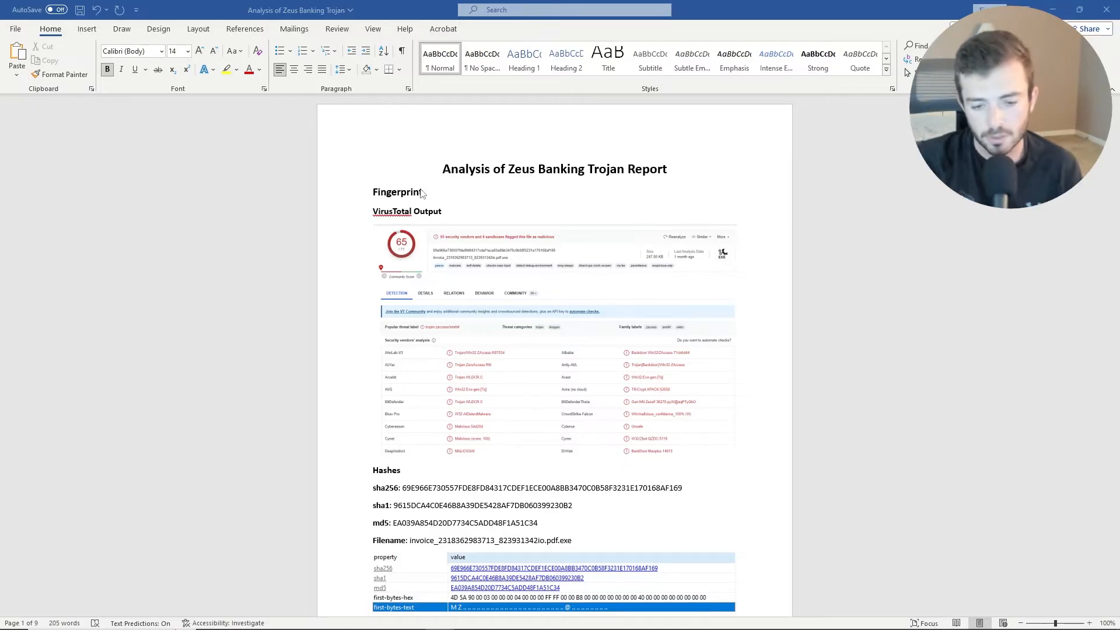
scroll(426, 433, "down", 1)
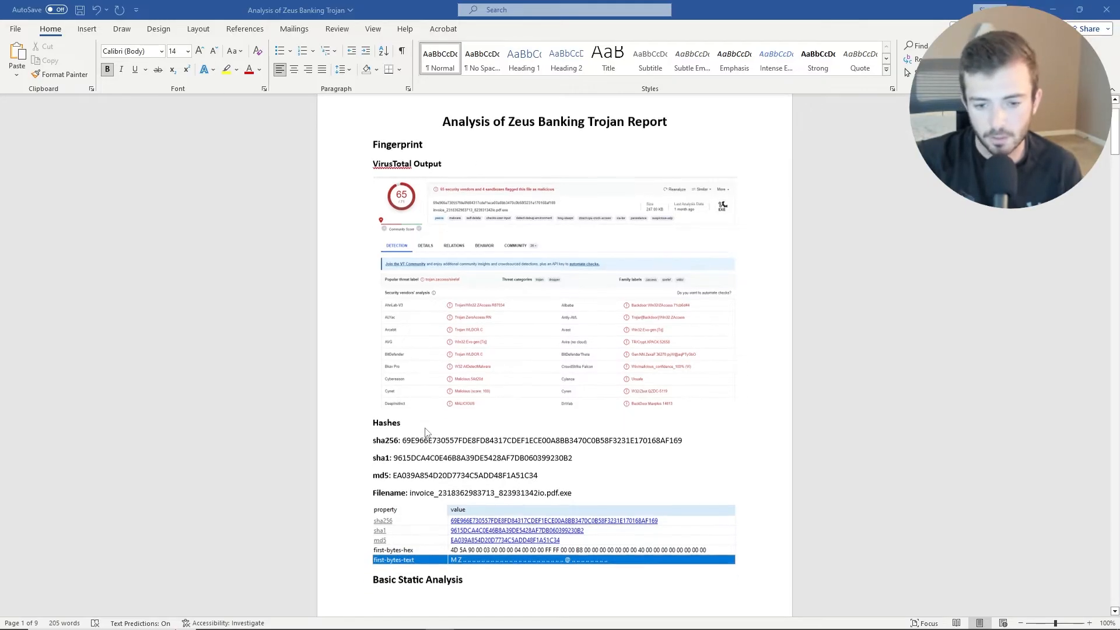
scroll(426, 433, "down", 1)
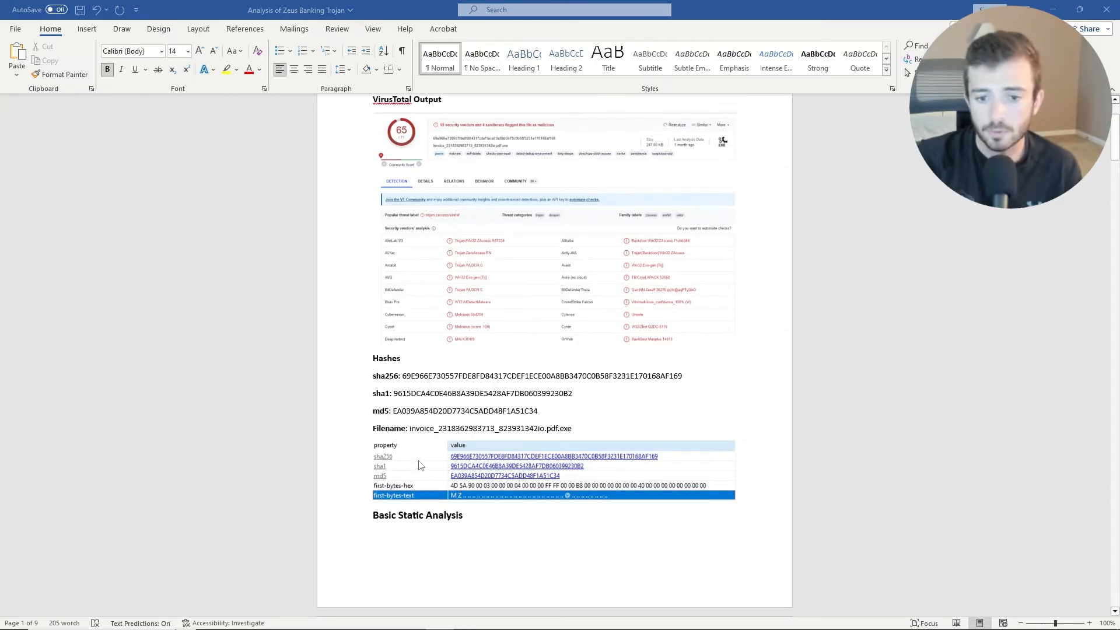
scroll(419, 465, "down", 1)
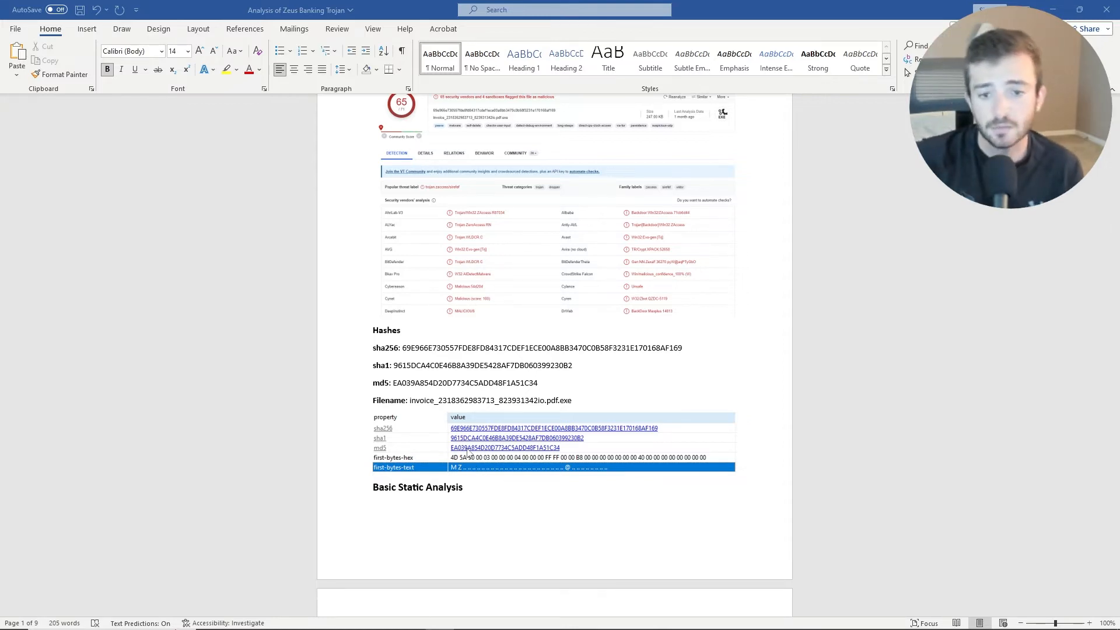
scroll(461, 451, "down", 7)
scroll(449, 450, "down", 6)
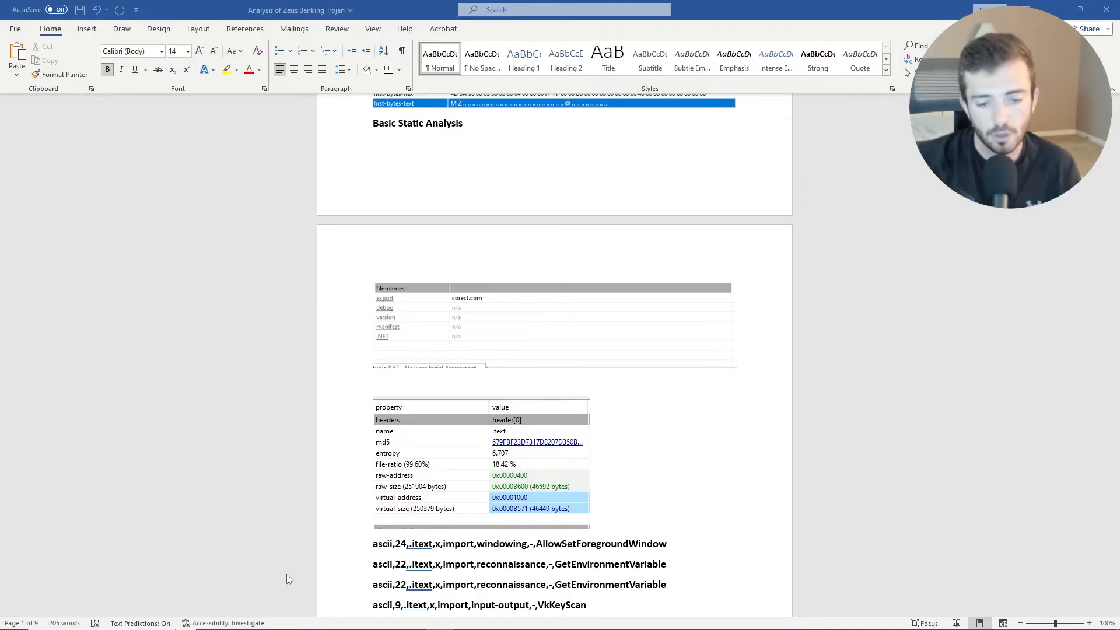
Step: Open VirusTotal in a new Firefox tab and look up the URL corect.com
mouse_move(256, 629)
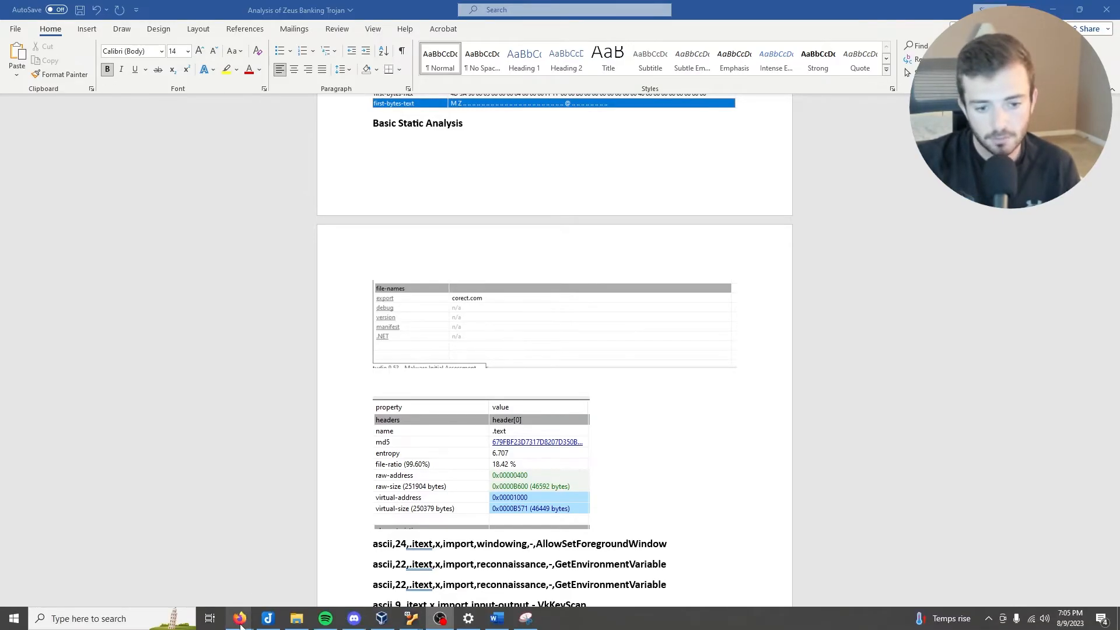
left_click(263, 580)
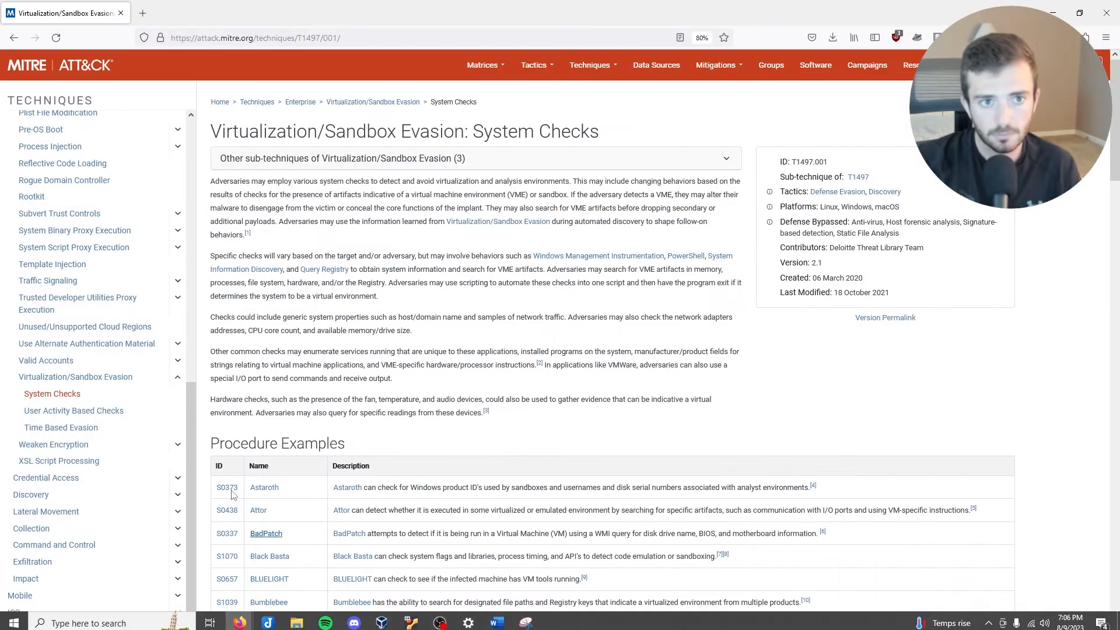
left_click(143, 13)
type("v")
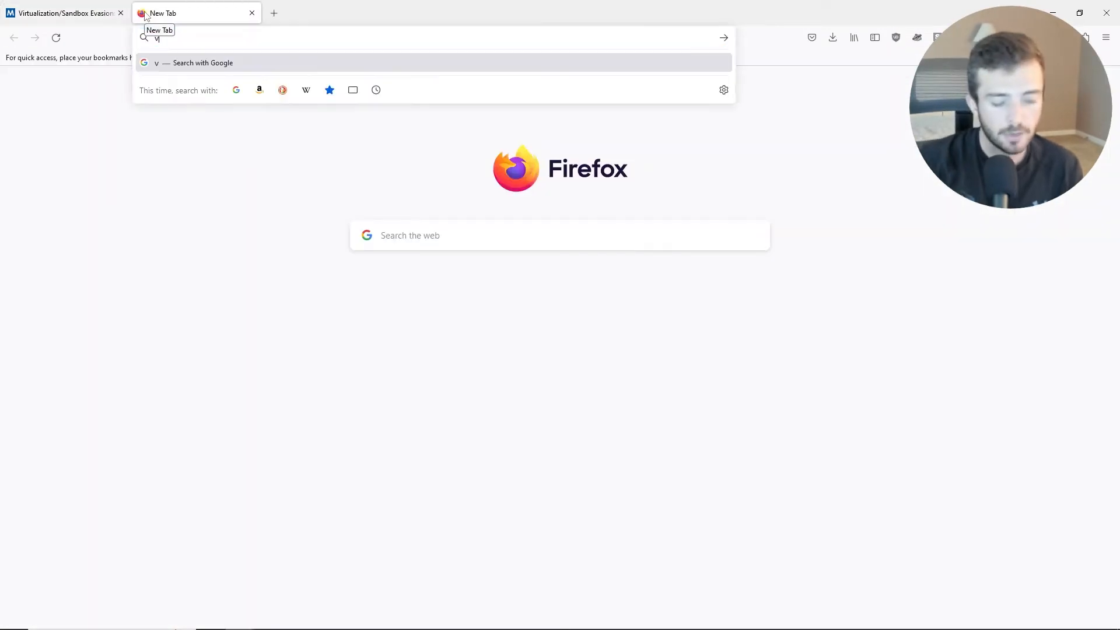
type("irutotal")
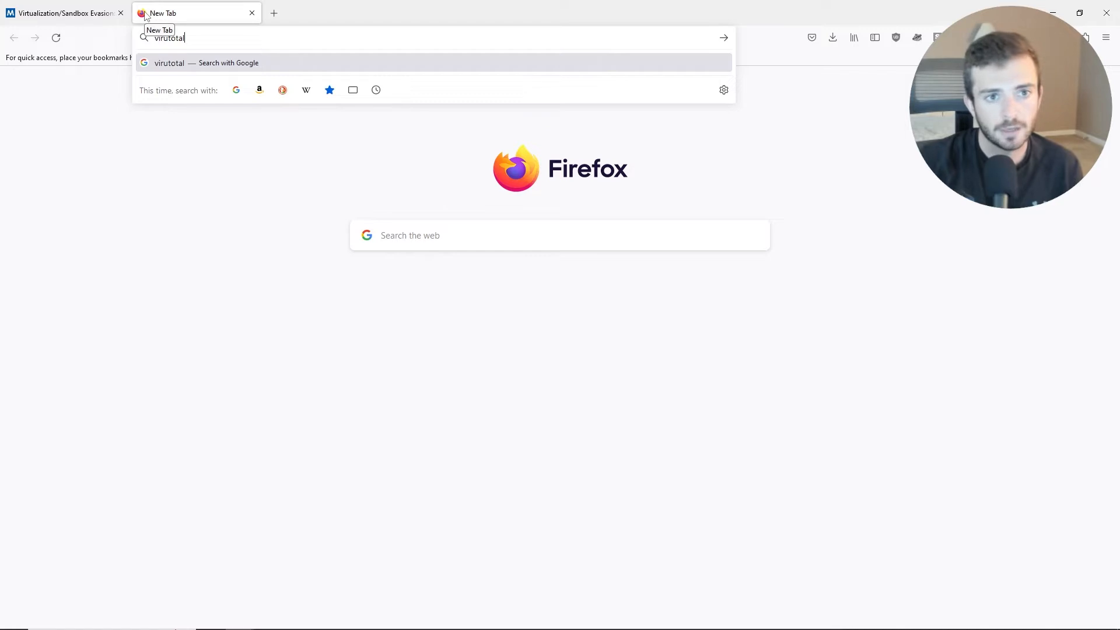
key("Return")
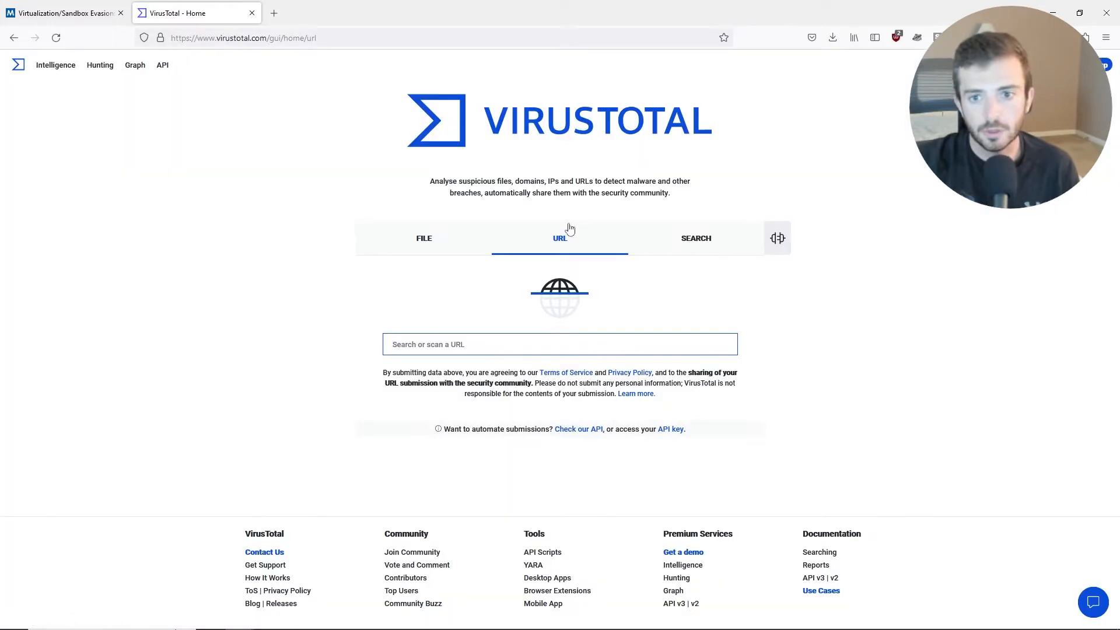
left_click(484, 350)
type("corect.com")
key("Return")
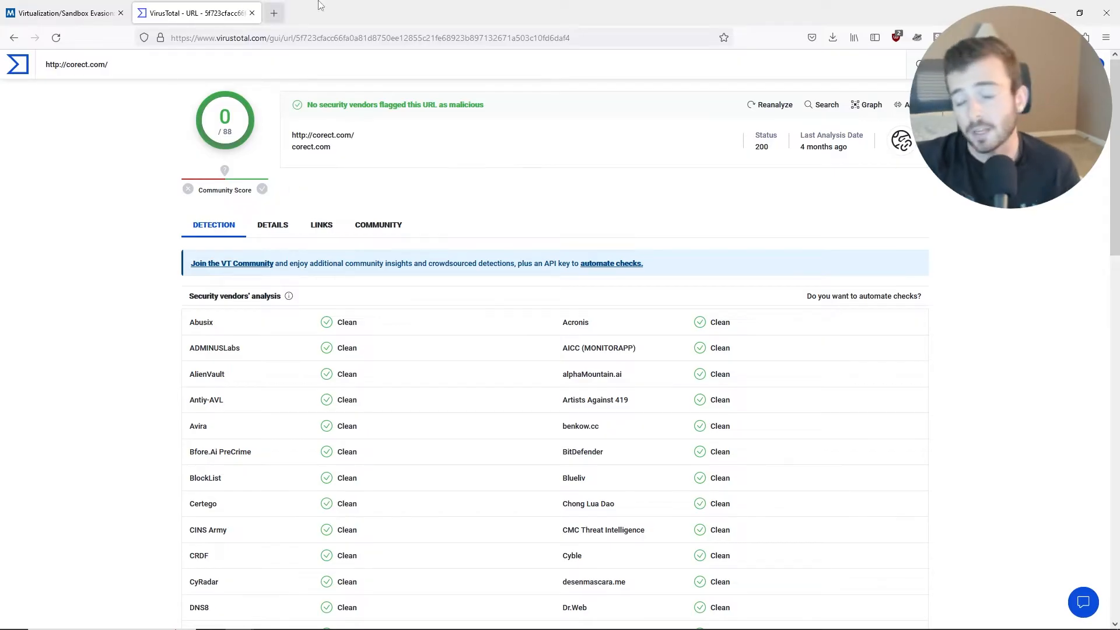
Step: Open the Wayback Machine's February 3, 2013 snapshot of corect.com in a new tab
left_click(283, 12)
type("s")
key("BackSpace")
key("BackSpace")
type("wayb")
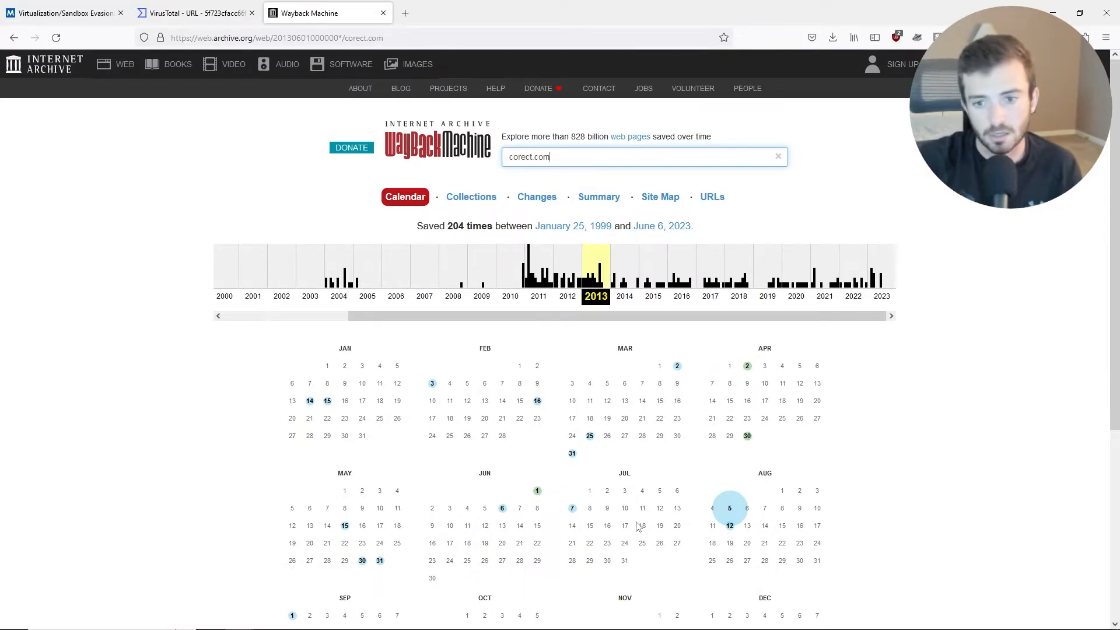
left_click(433, 385)
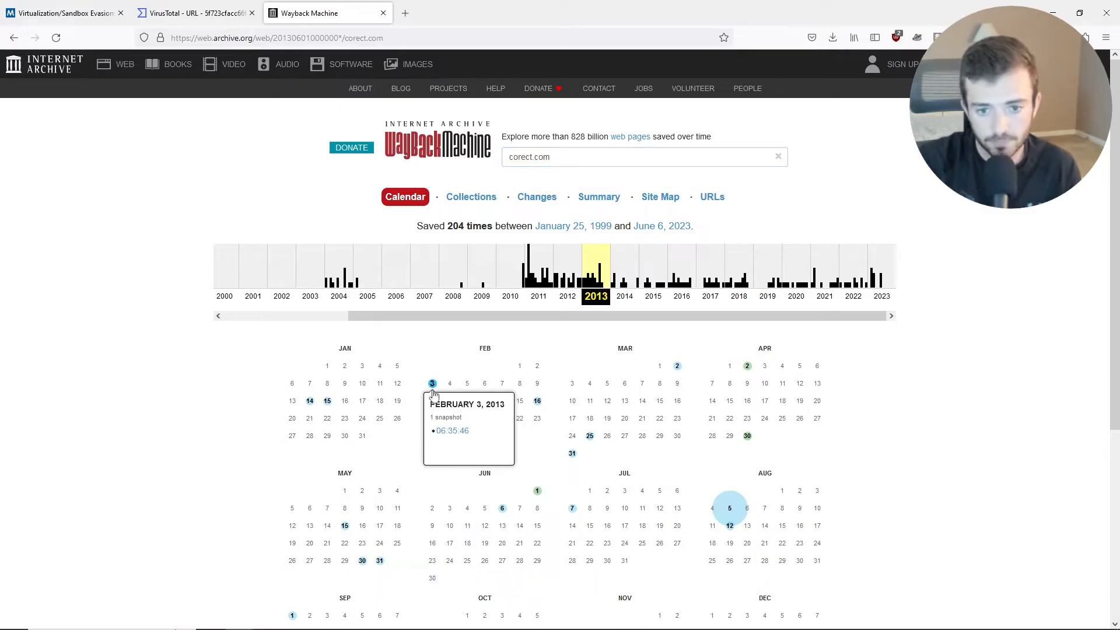
left_click(455, 432)
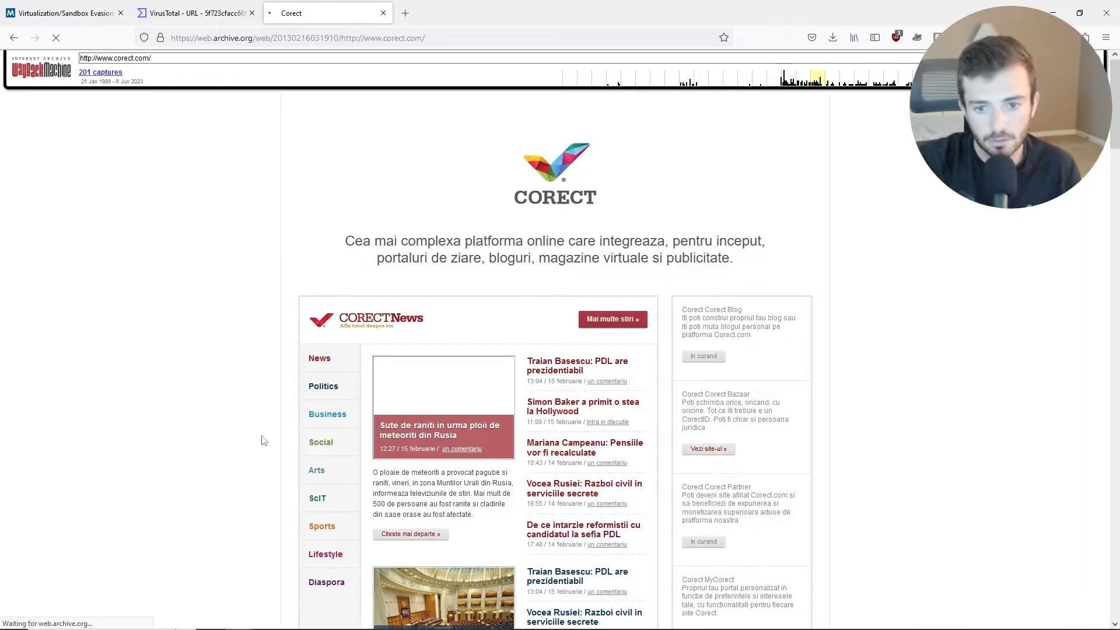
Step: Select the archived homepage's Romanian tagline and translate it with Google Translate
scroll(262, 441, "down", 4)
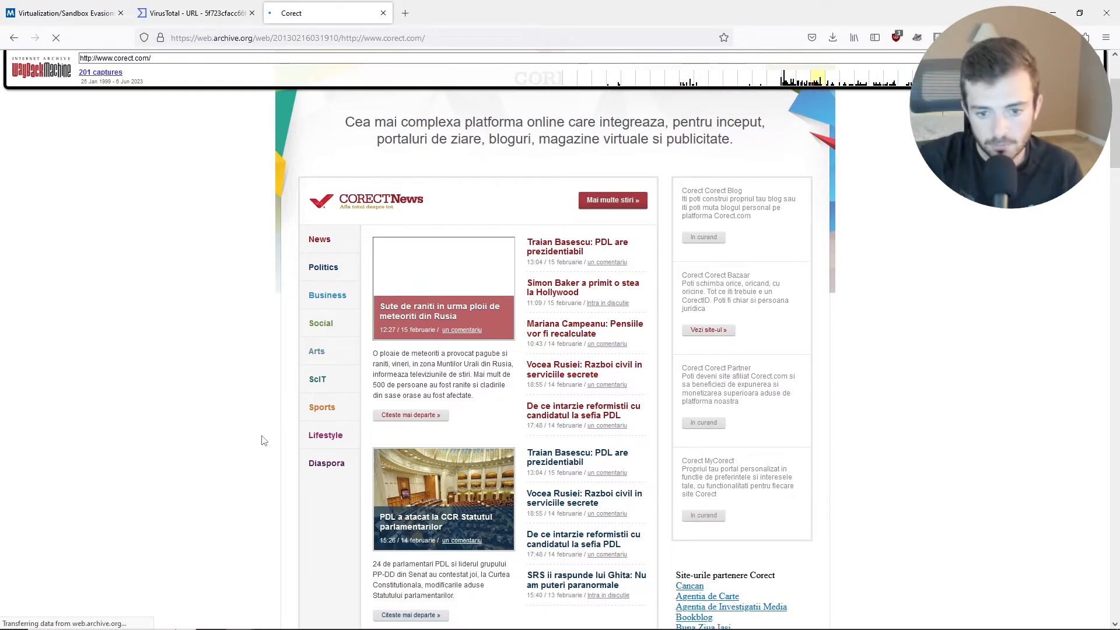
scroll(262, 441, "down", 9)
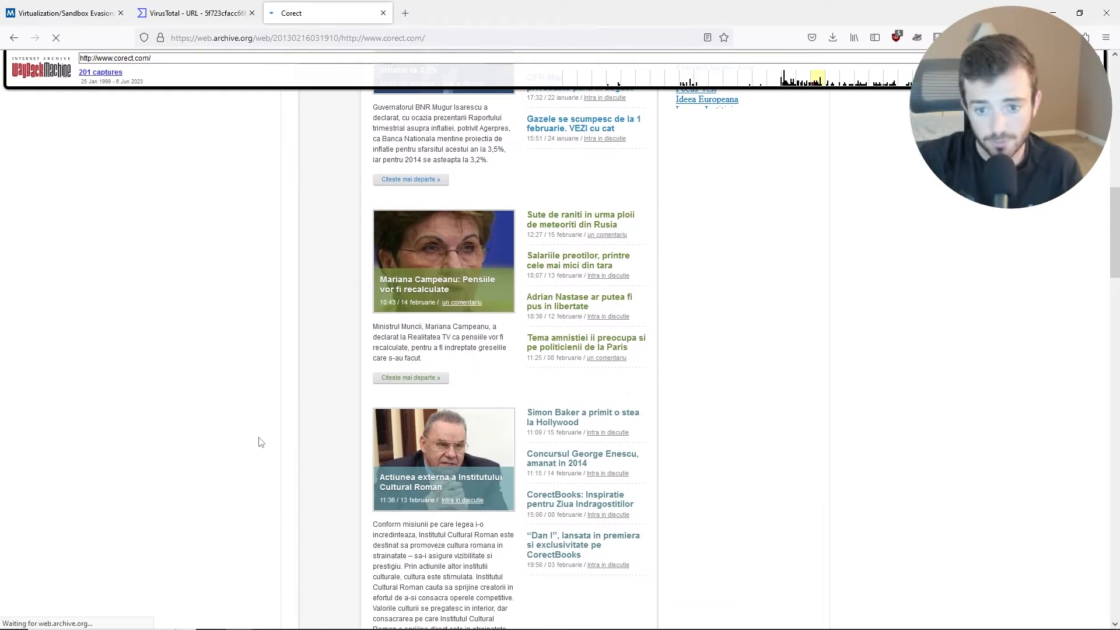
scroll(261, 442, "up", 5)
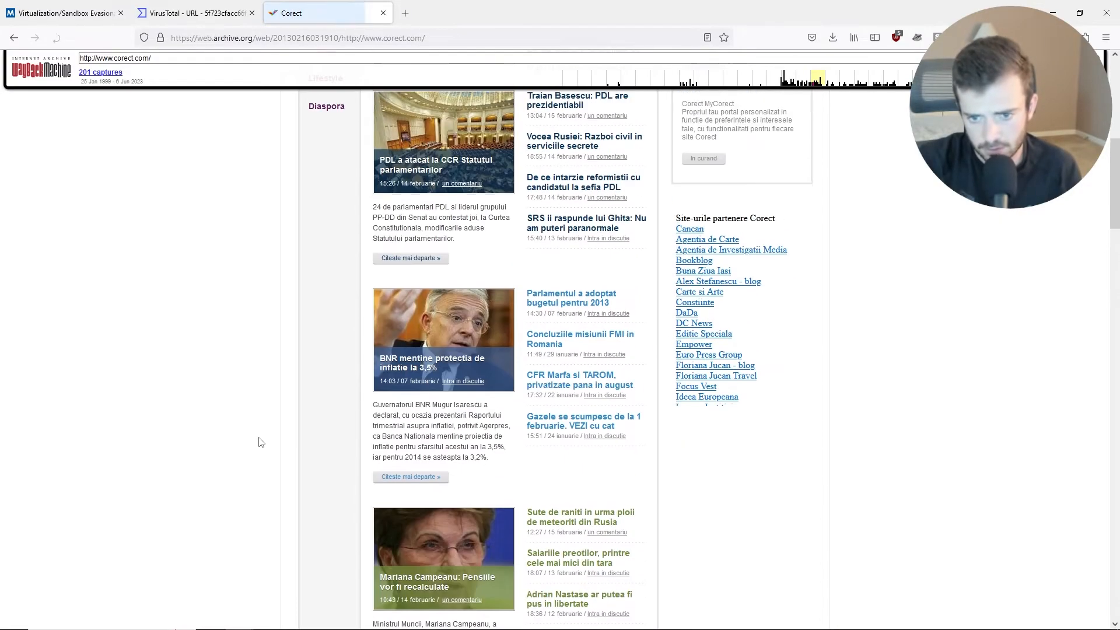
scroll(261, 442, "up", 8)
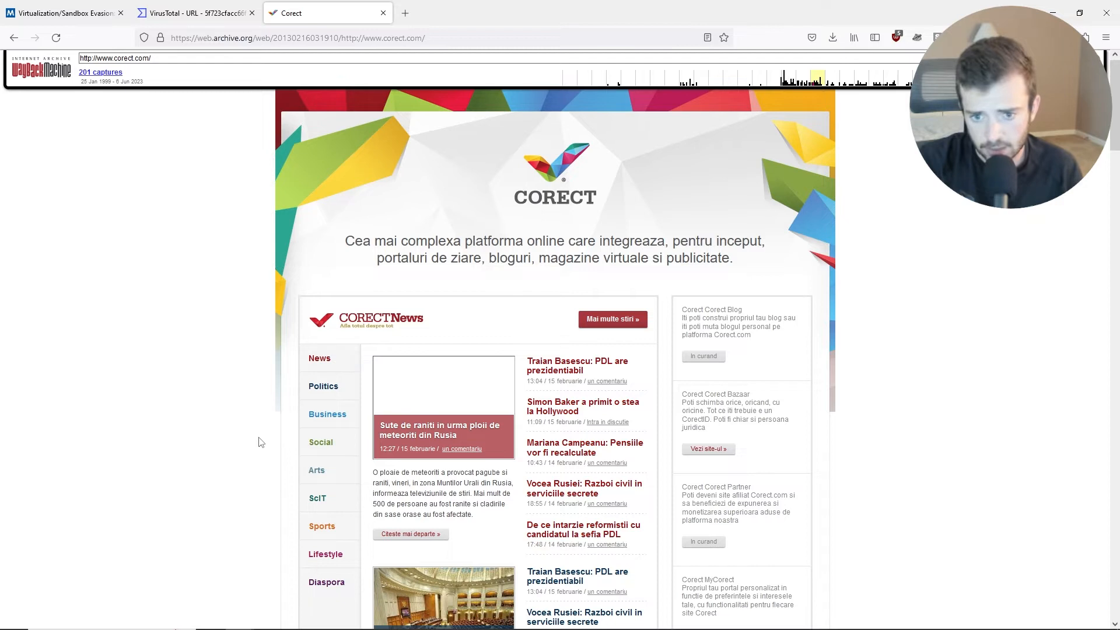
scroll(261, 442, "down", 2)
scroll(260, 443, "up", 2)
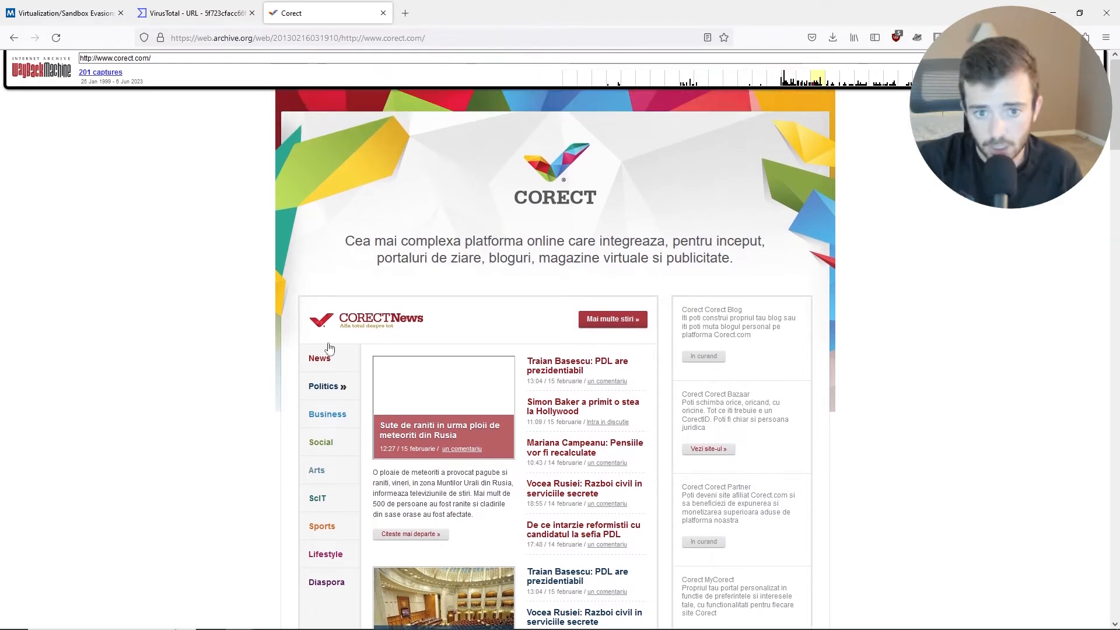
left_click_drag(354, 241, 736, 260)
left_click(458, 13)
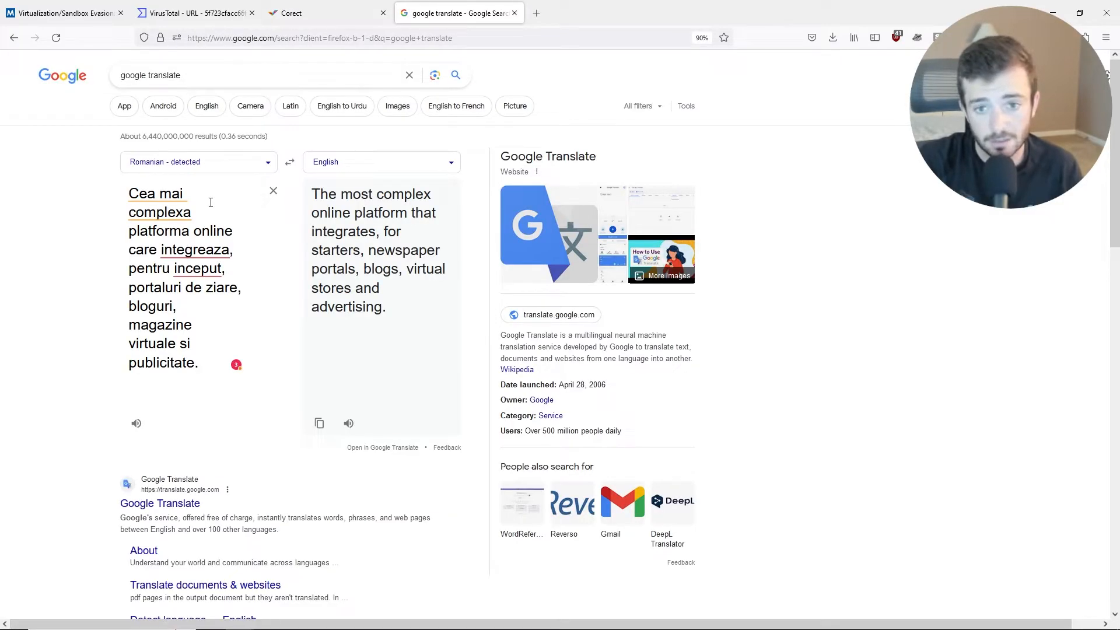
Step: Translate the single word 'corect' in Google Translate, which gives 'correct'
left_click(286, 5)
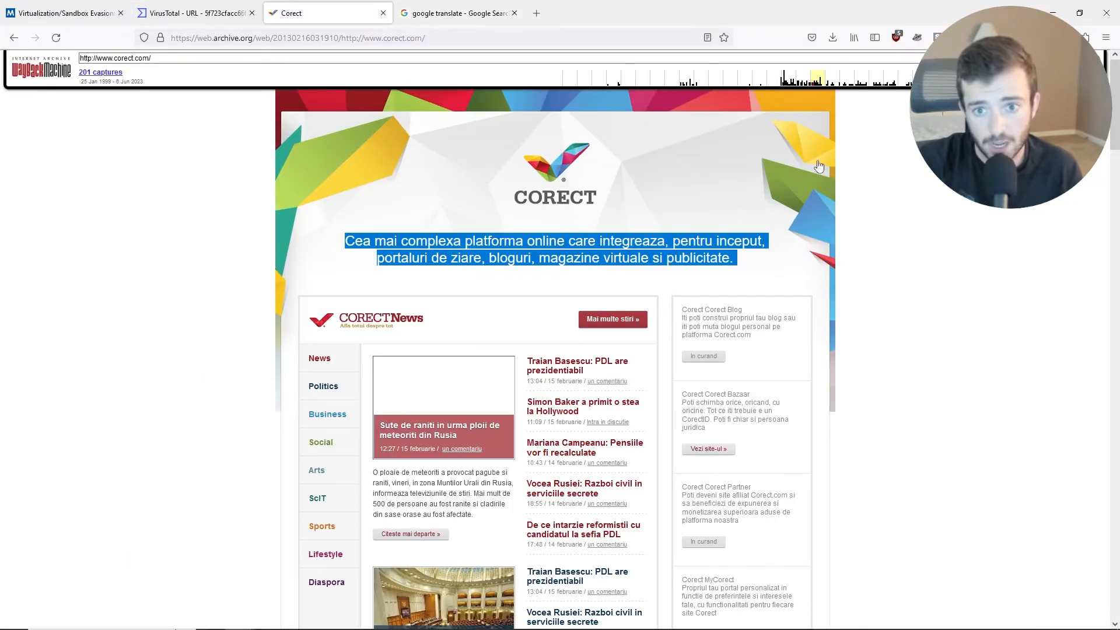
scroll(633, 241, "down", 5)
scroll(632, 241, "up", 5)
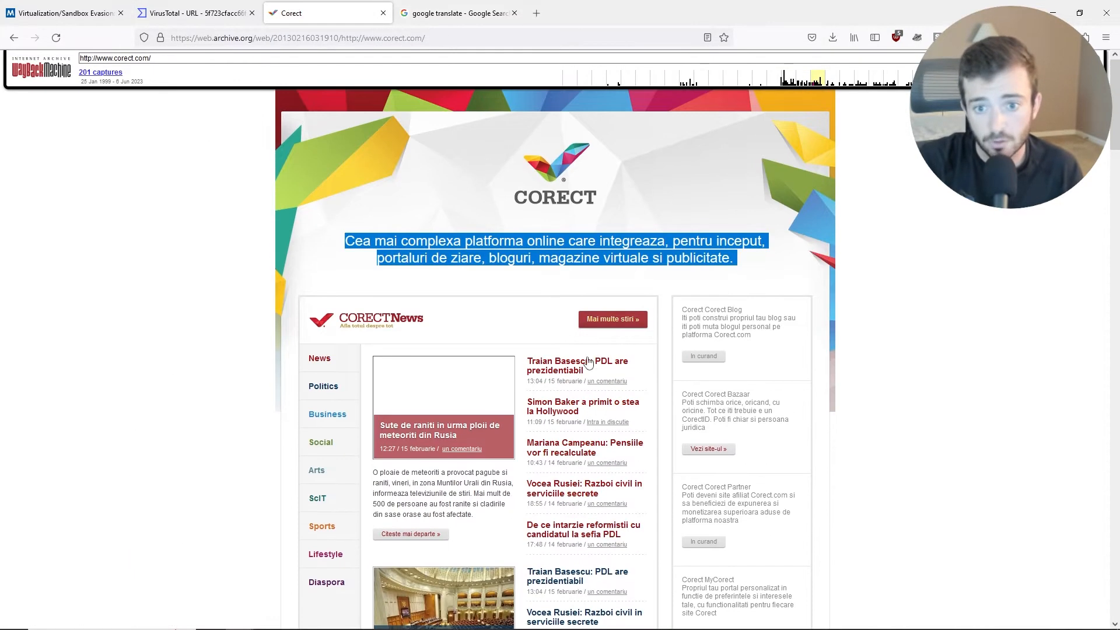
left_click(437, 5)
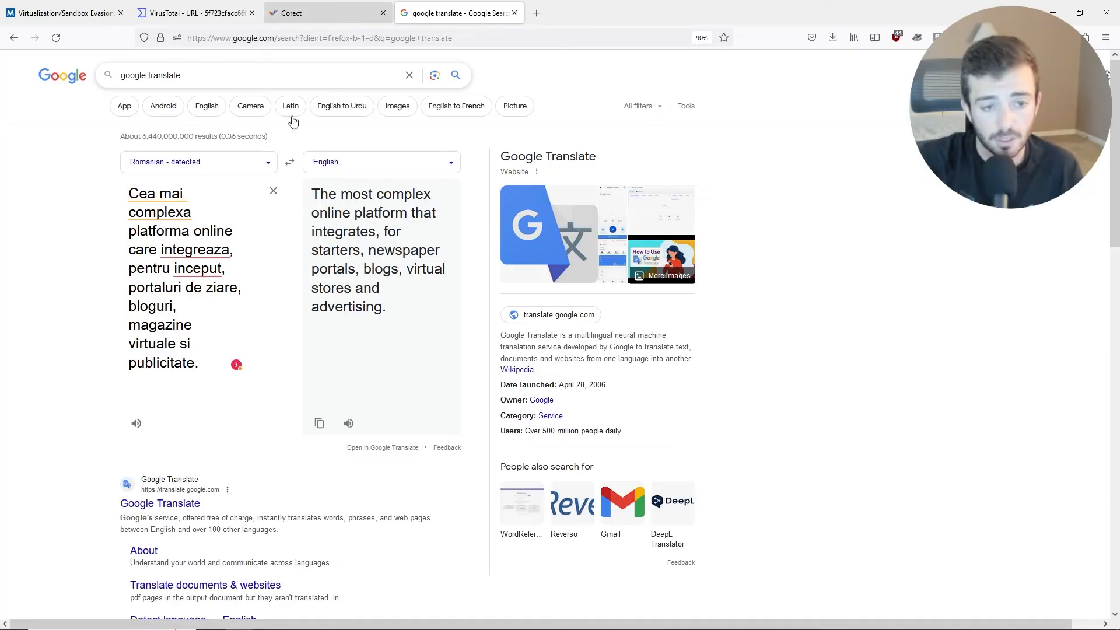
key("ctrl+a")
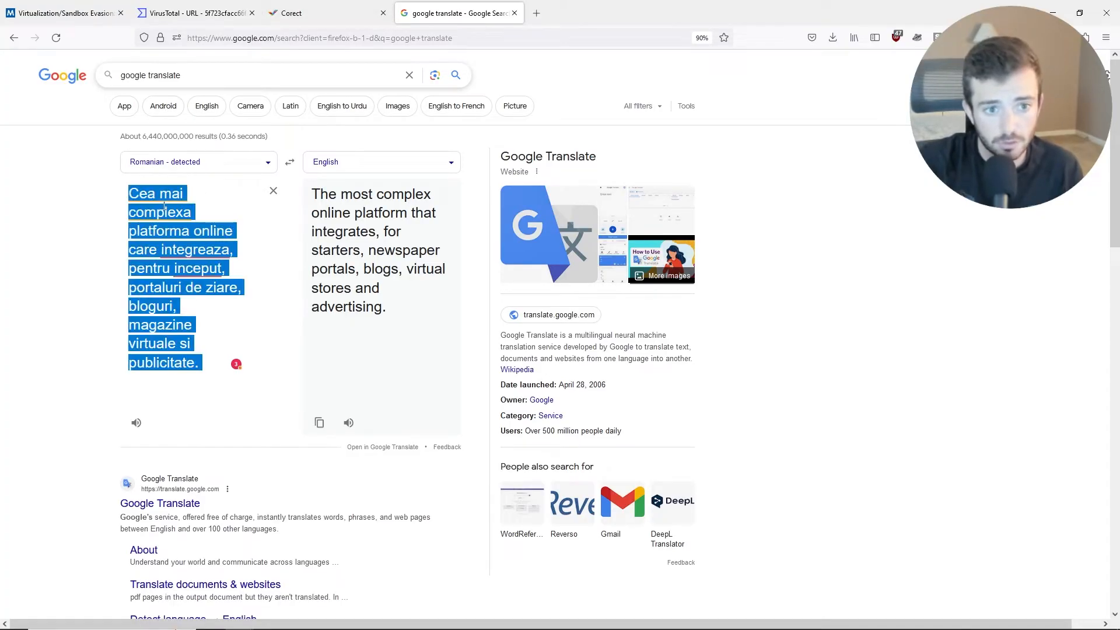
type("corect")
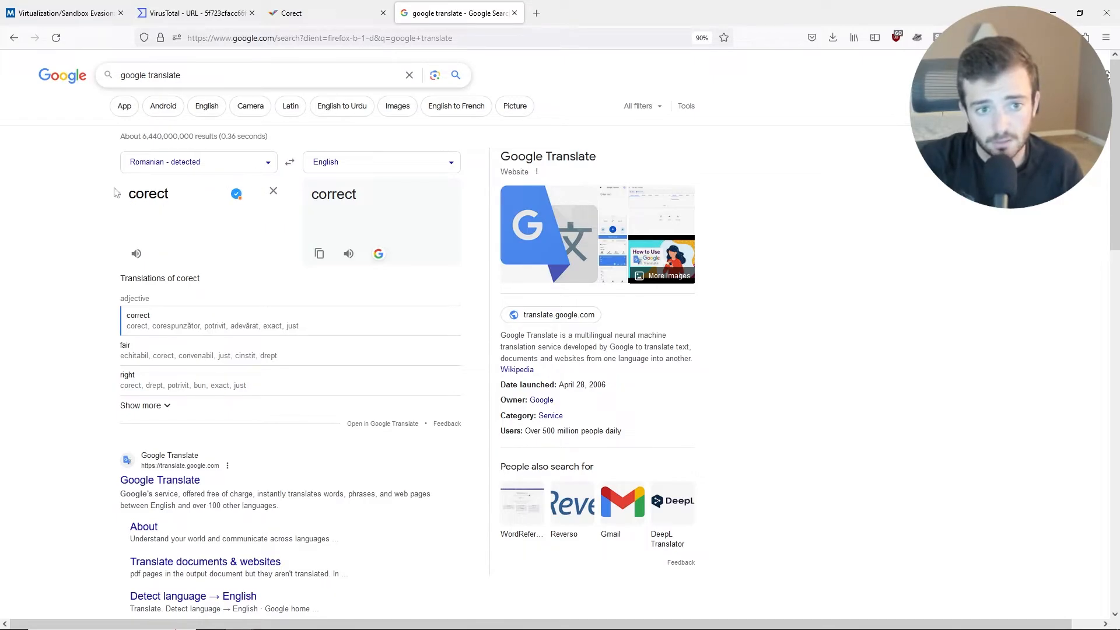
double_click(355, 196)
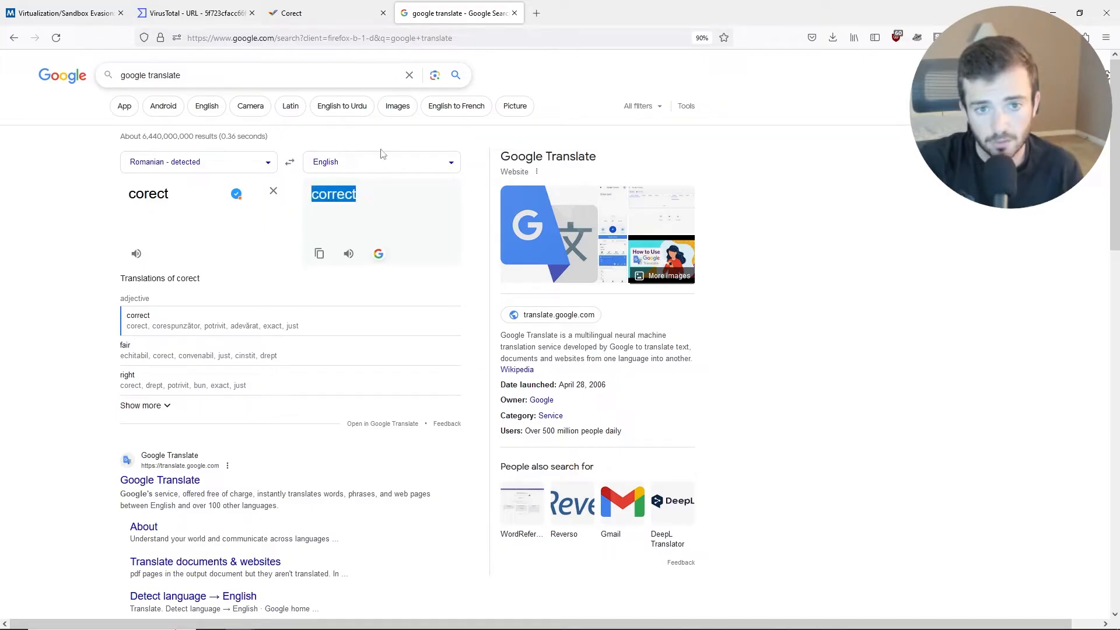
double_click(148, 195)
Step: Close the translation and archived Corect tabs to return to VirusTotal's corect.com report
left_click(152, 198)
key("alt+Left")
left_click(514, 13)
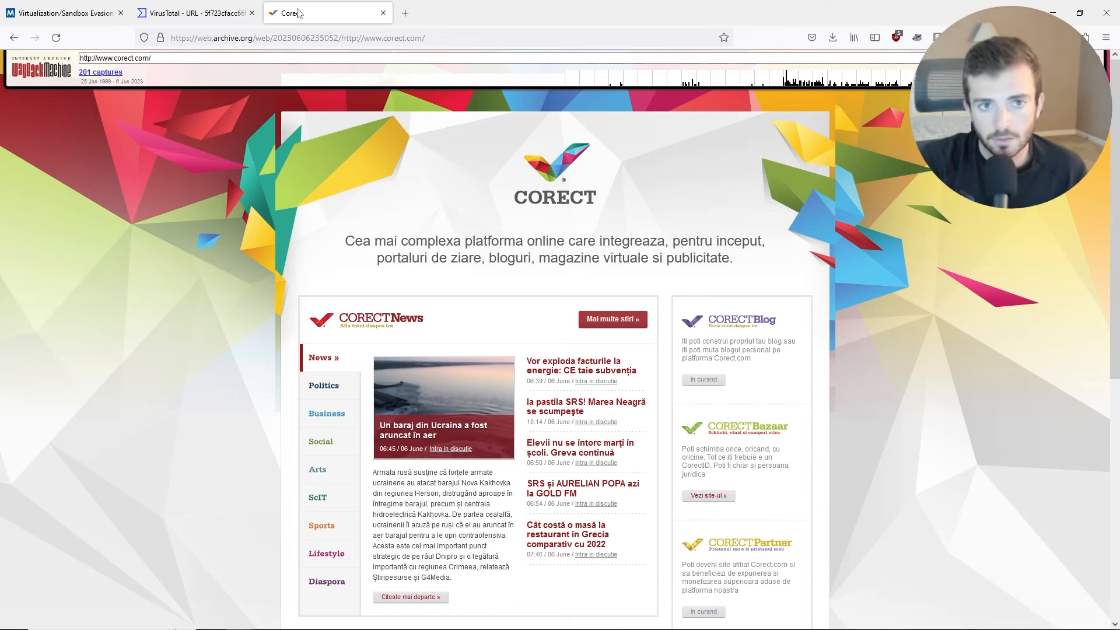
left_click(383, 14)
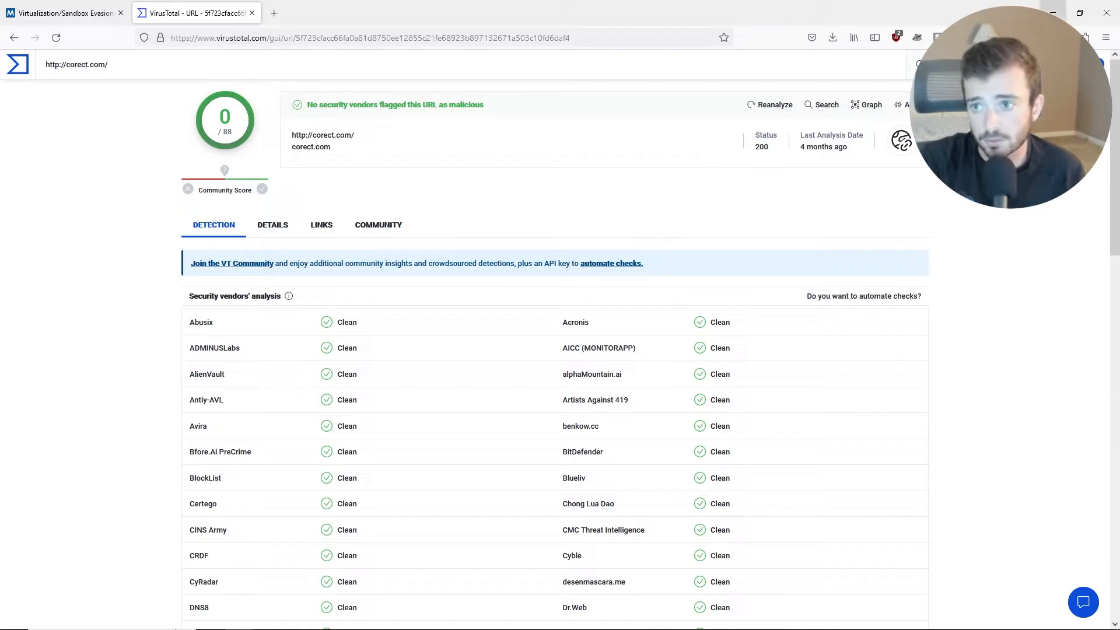
Step: Add 'Corect.com yielded no interesting results.' below the file-names image in the Zeus report
key("alt+Tab")
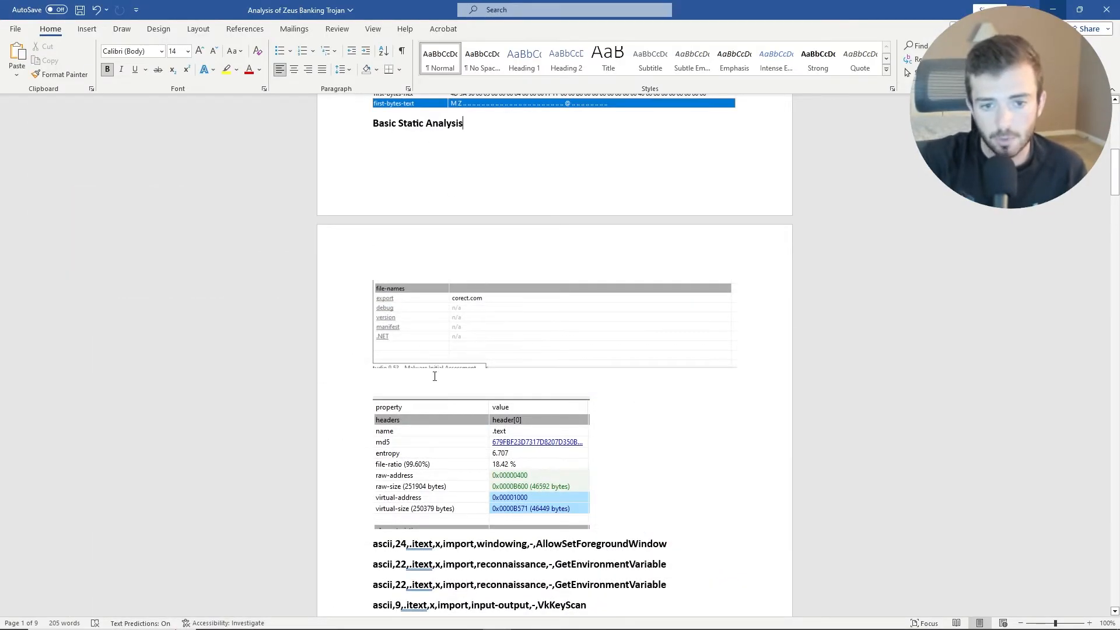
type("Corect")
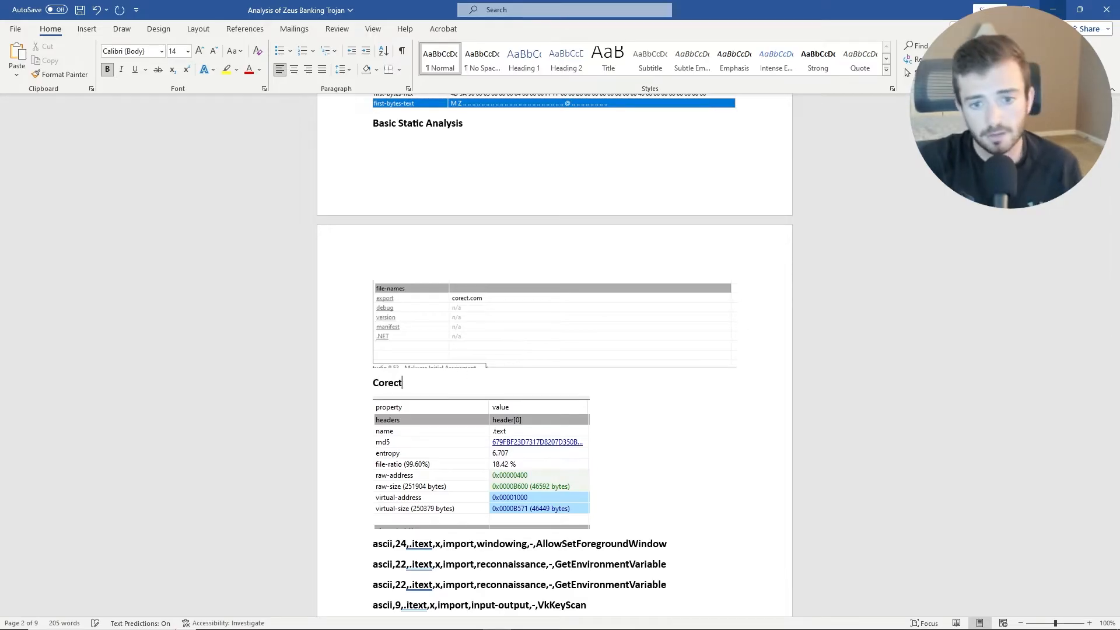
type(".com yiel")
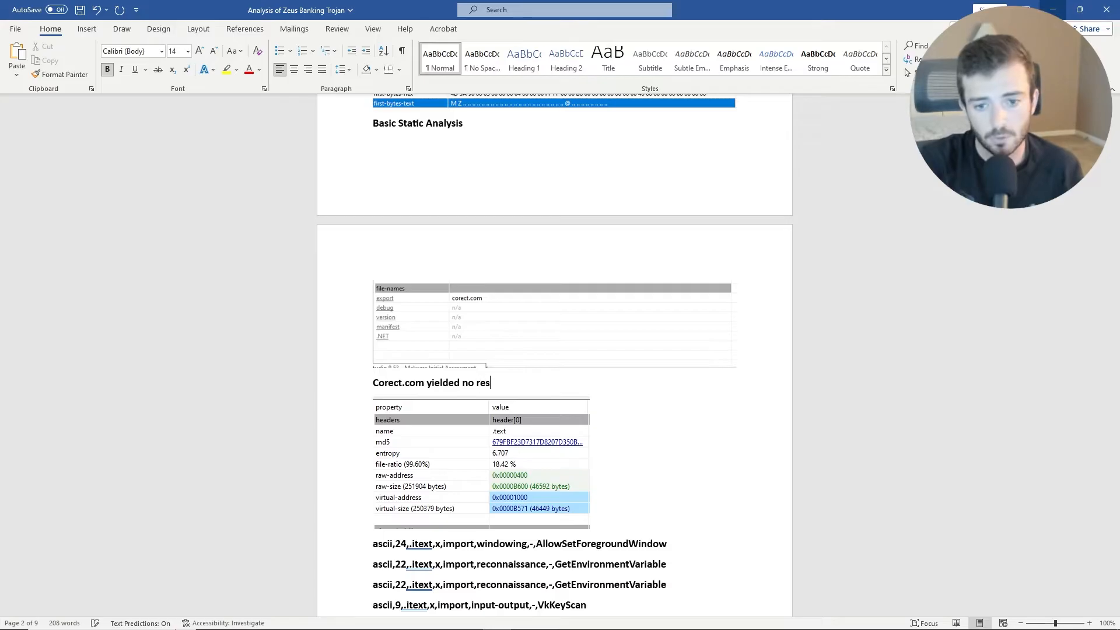
type("ded no interesting results")
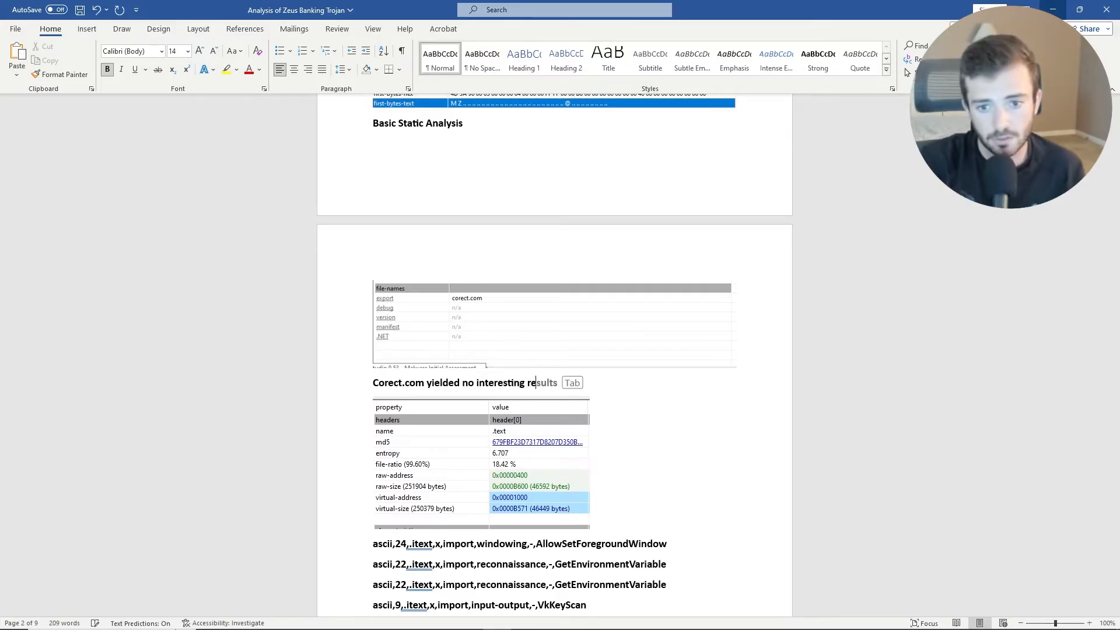
type(".")
double_click(401, 383)
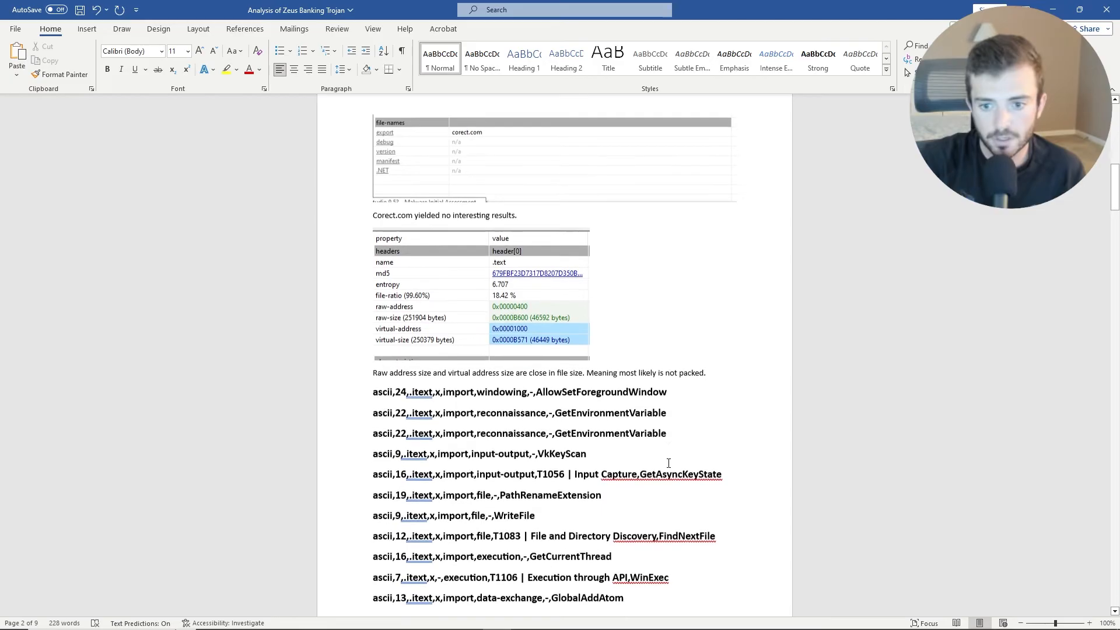
scroll(668, 462, "down", 1)
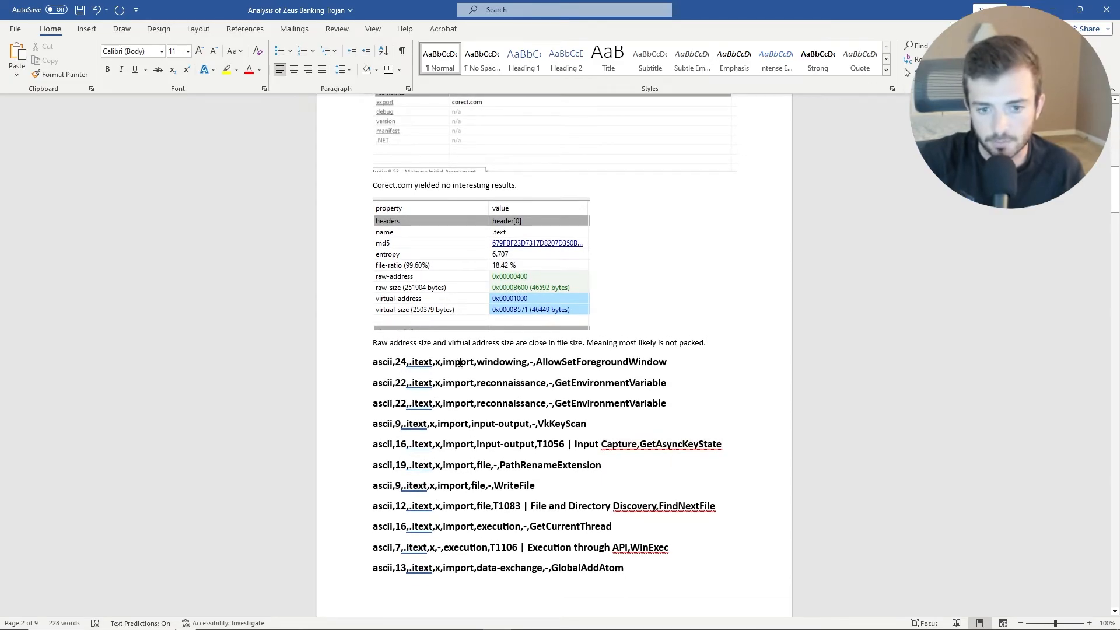
scroll(539, 407, "down", 2)
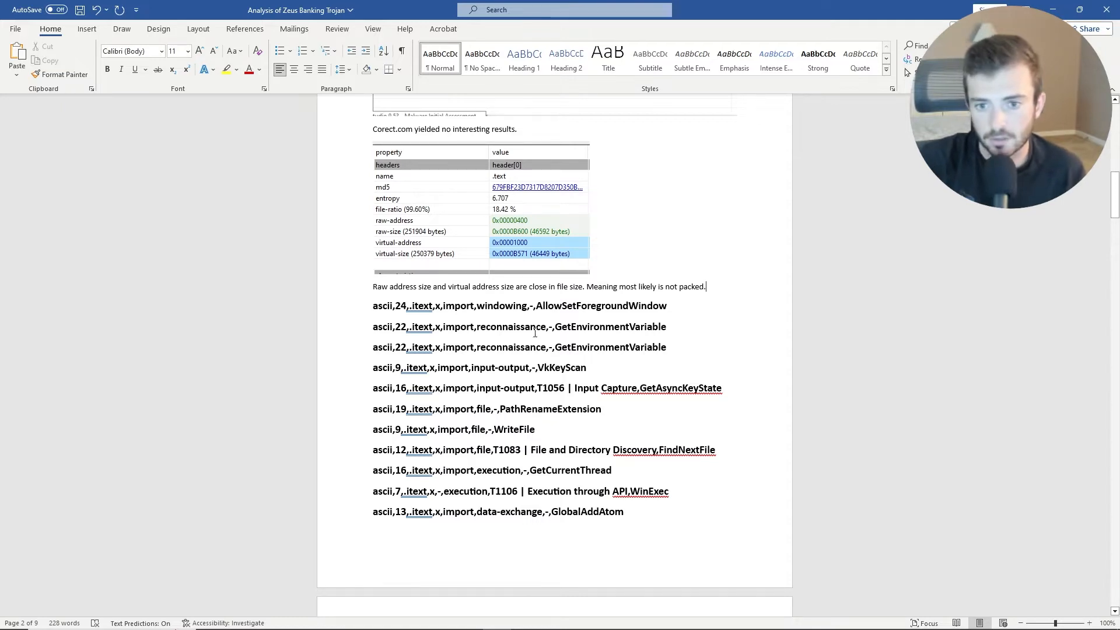
Step: Highlight the AllowSetForegroundWindow, GetEnvironmentVariable and CreateFileMapping API names in the report
left_click_drag(538, 310, 671, 308)
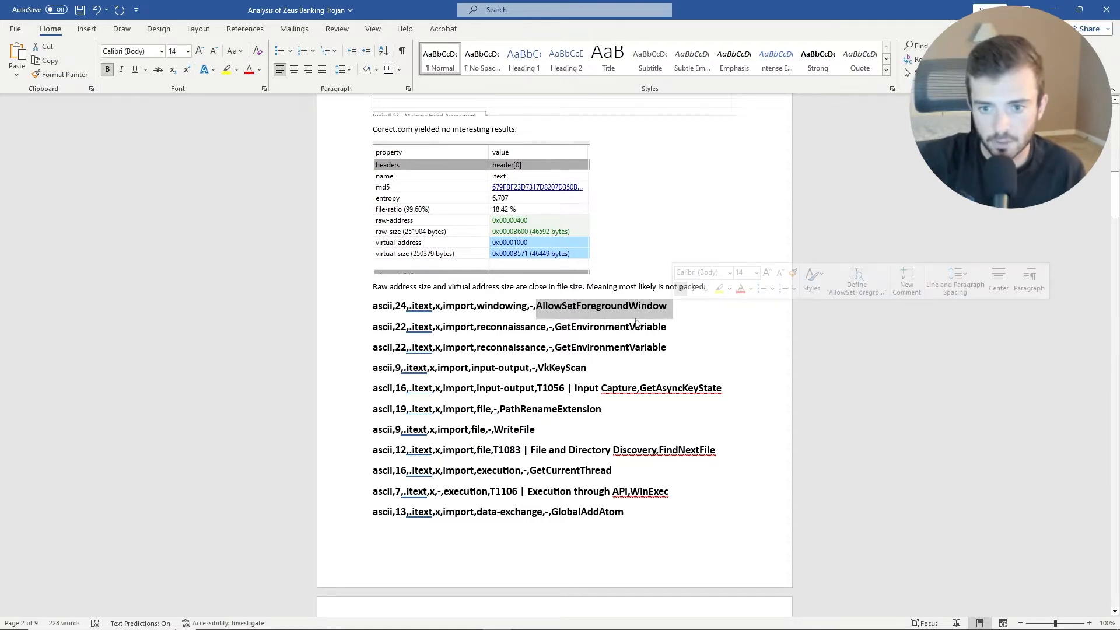
left_click_drag(556, 328, 670, 329)
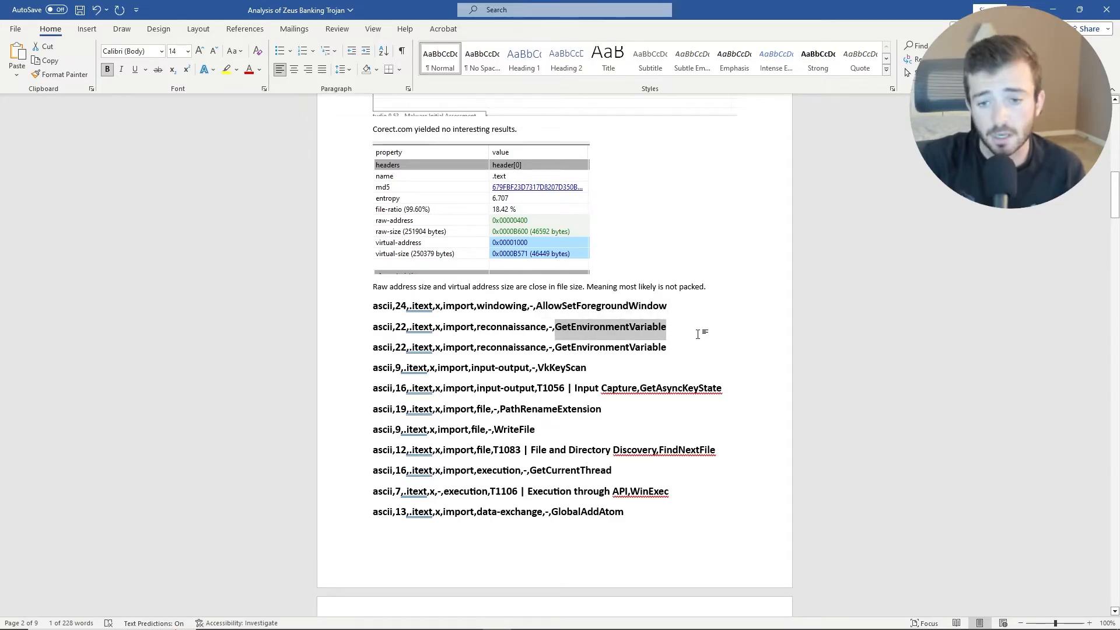
scroll(467, 595, "down", 15)
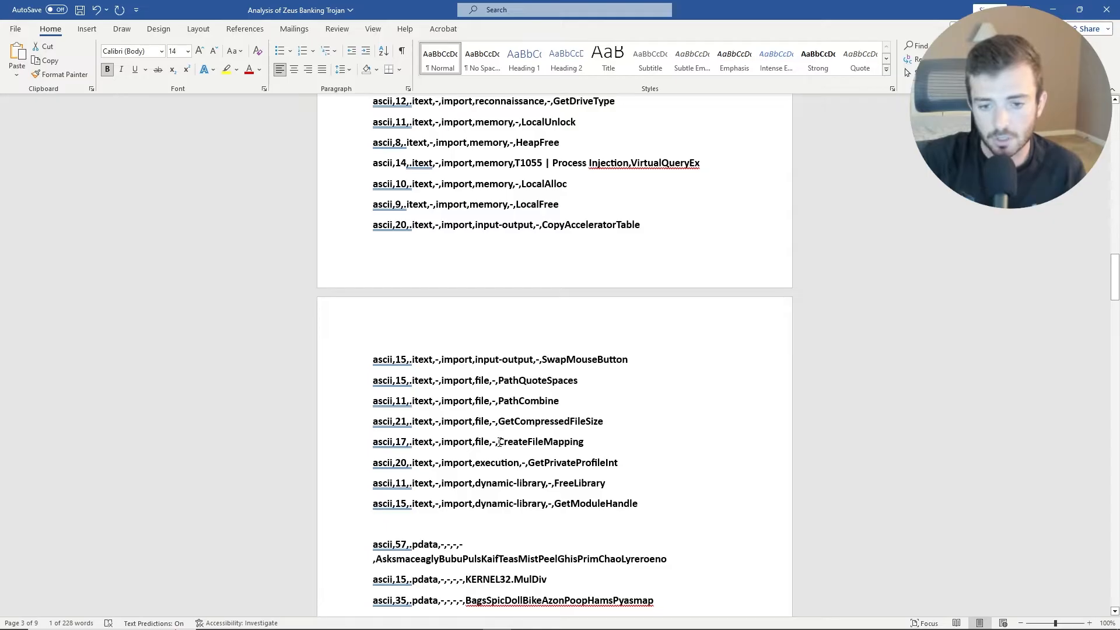
left_click_drag(499, 443, 585, 443)
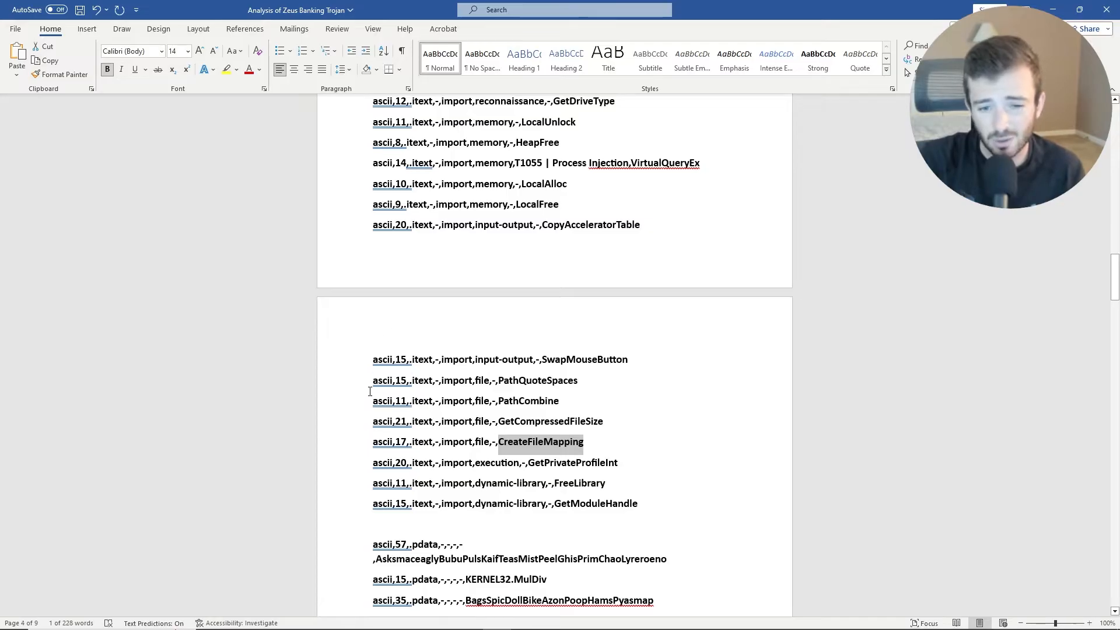
scroll(426, 519, "up", 8)
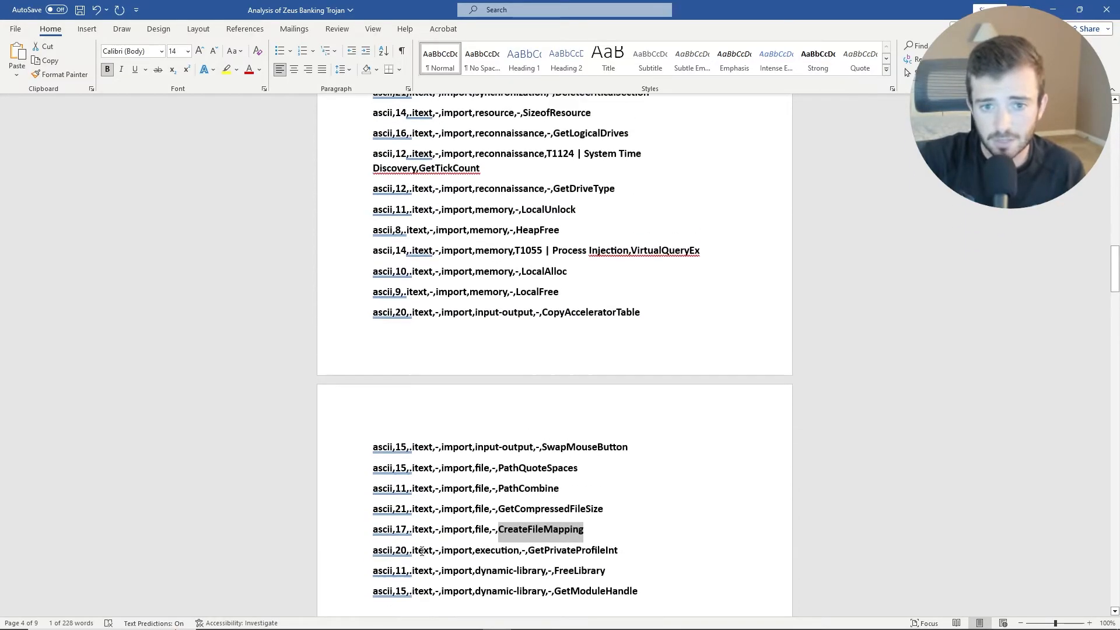
scroll(414, 576, "up", 8)
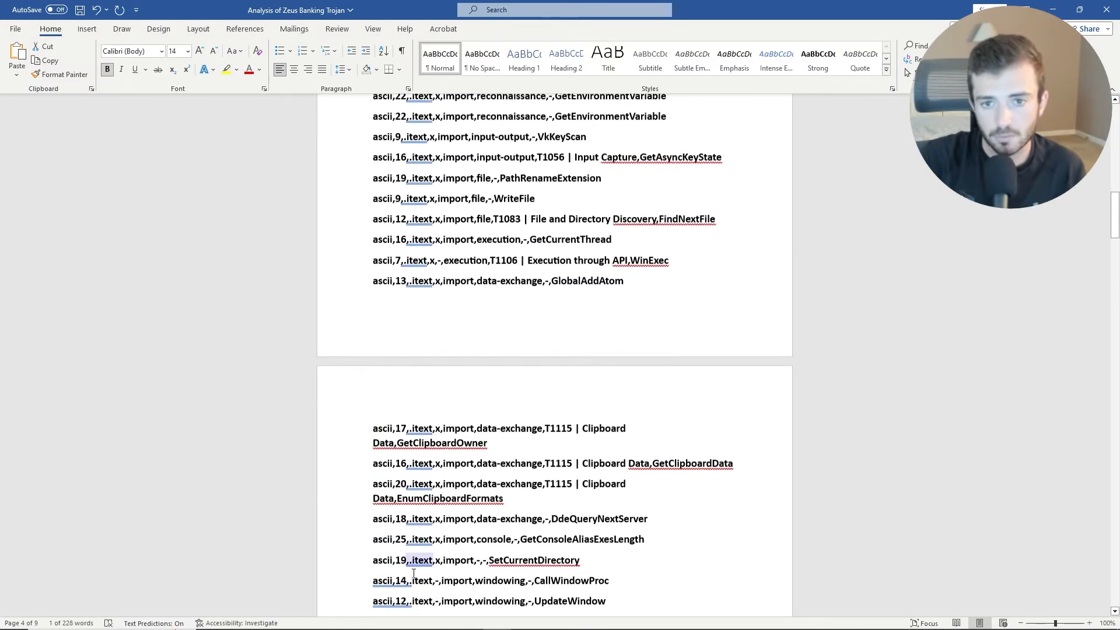
Step: Add an 'API Calls' heading on a new line below the not-packed sentence
left_click(746, 314)
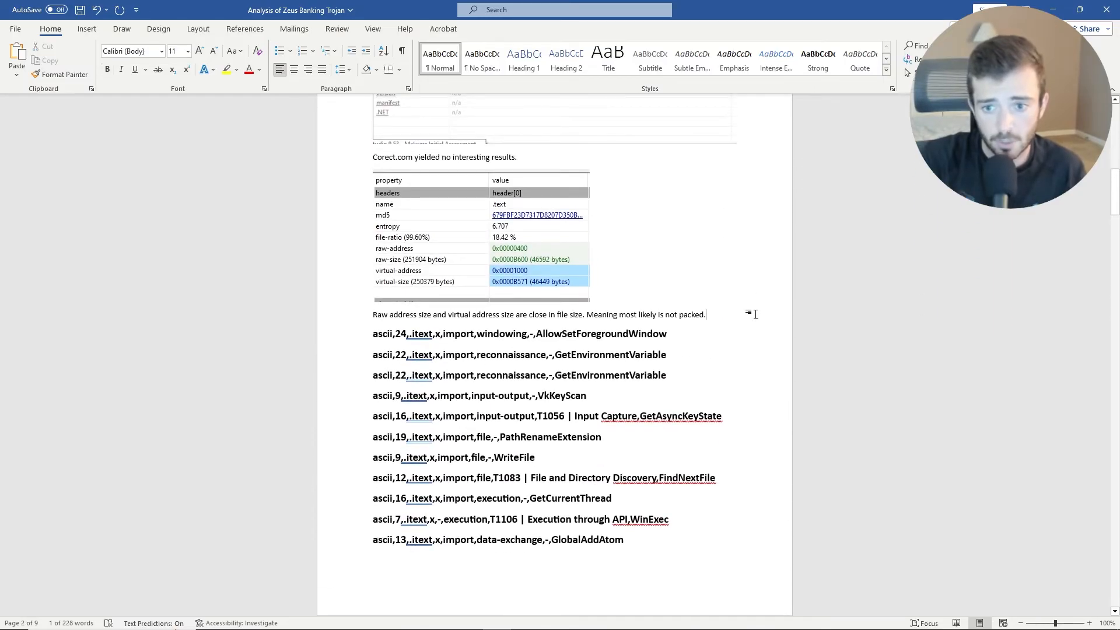
key("Return")
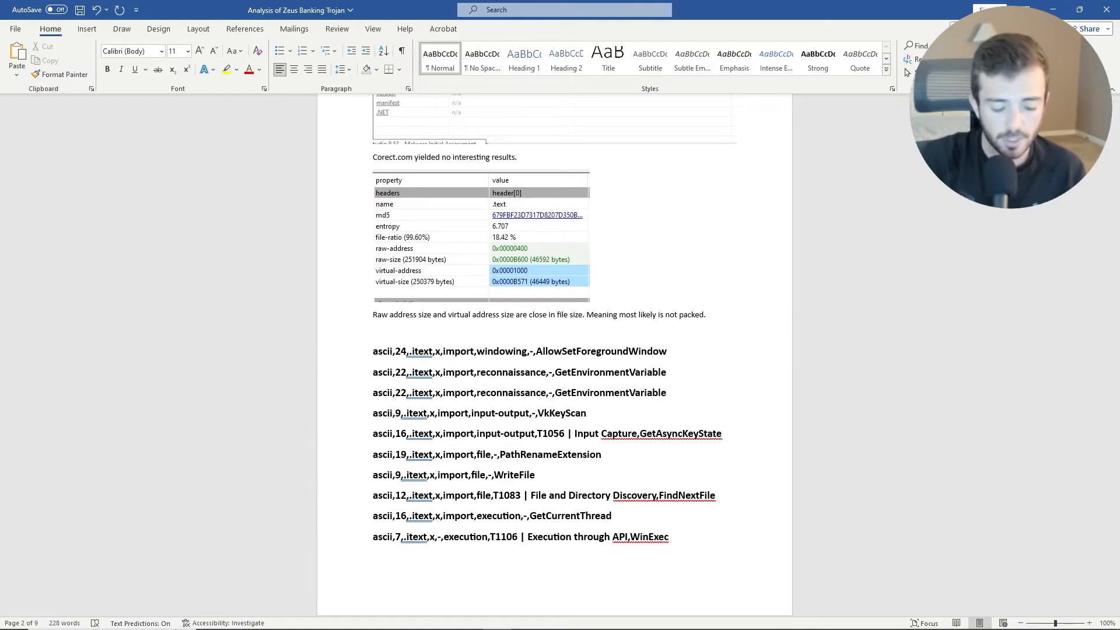
type("API Calls")
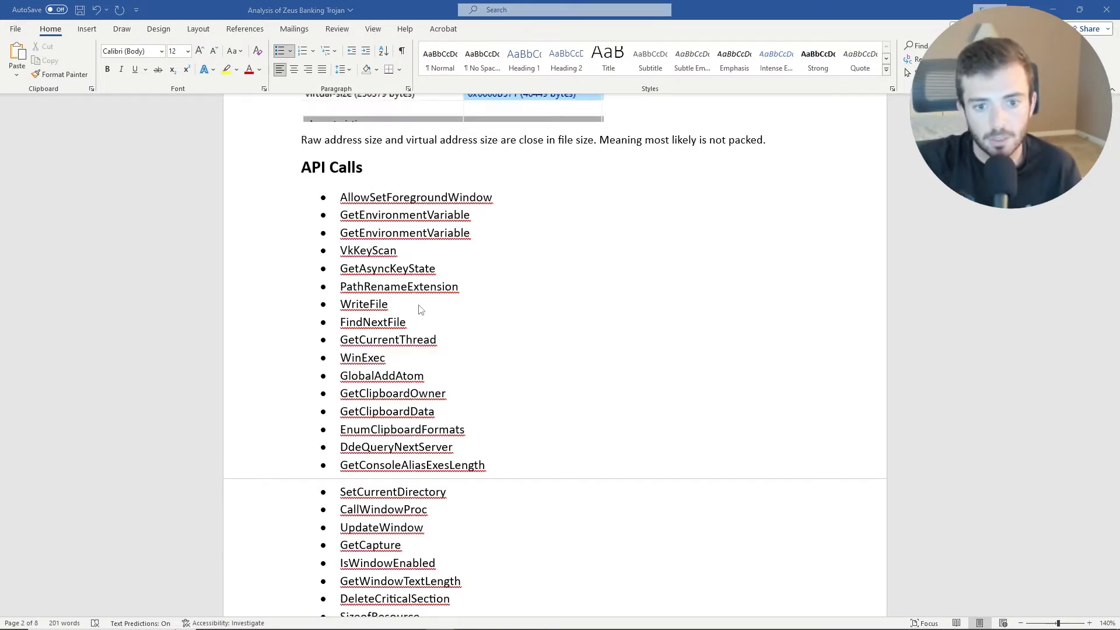
scroll(458, 446, "down", 9)
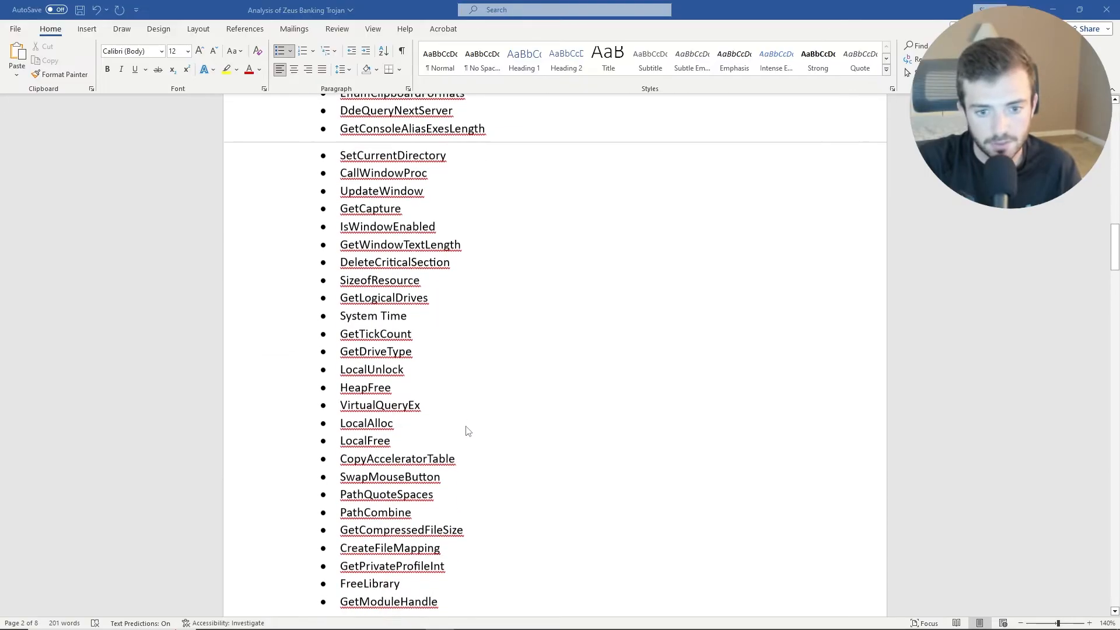
scroll(466, 429, "up", 8)
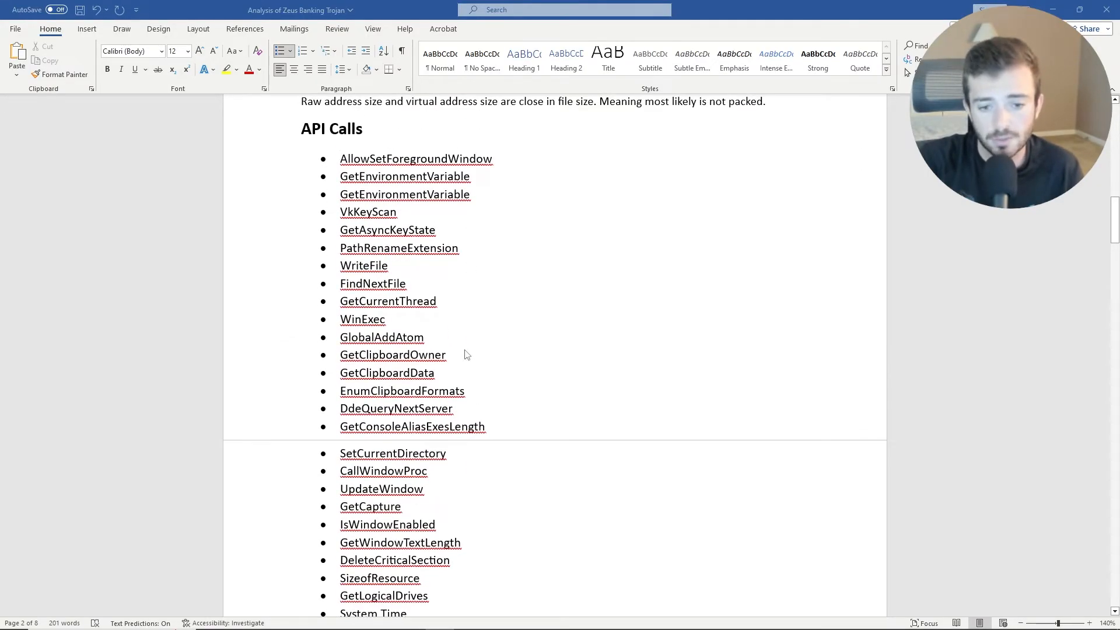
scroll(467, 355, "down", 5)
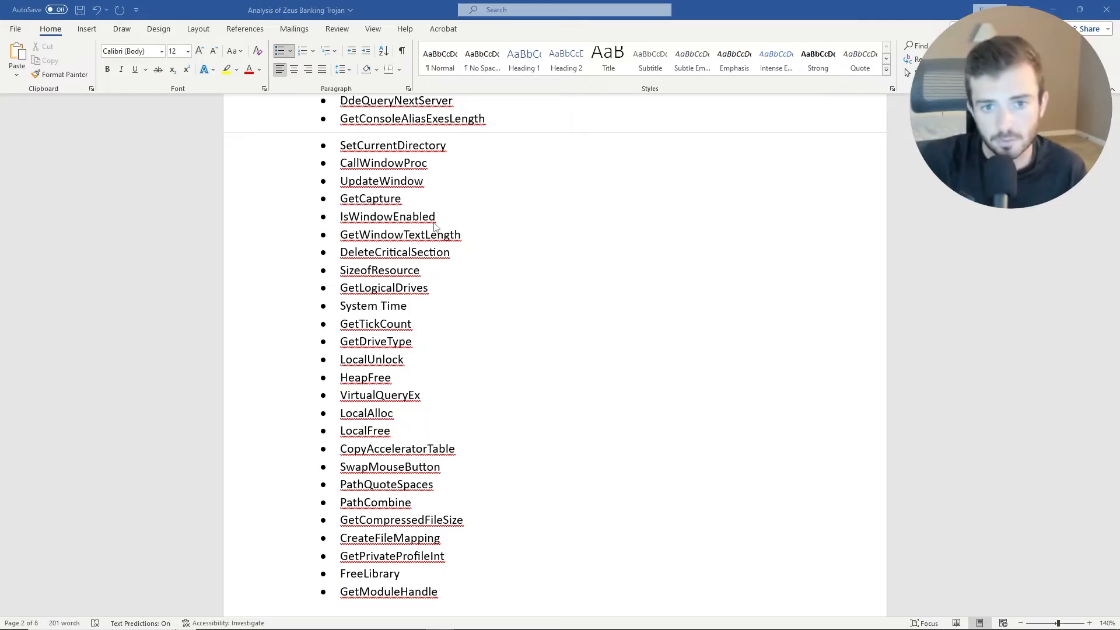
scroll(376, 220, "up", 6)
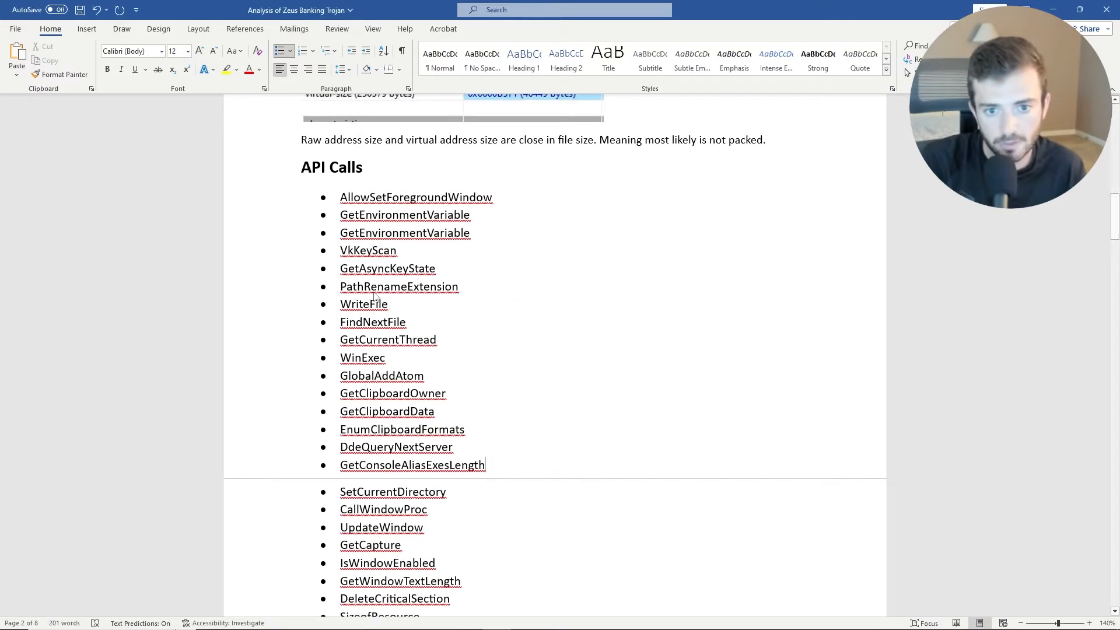
Step: Select GetAsyncKeyState in the API Calls list and copy it
right_click(371, 322)
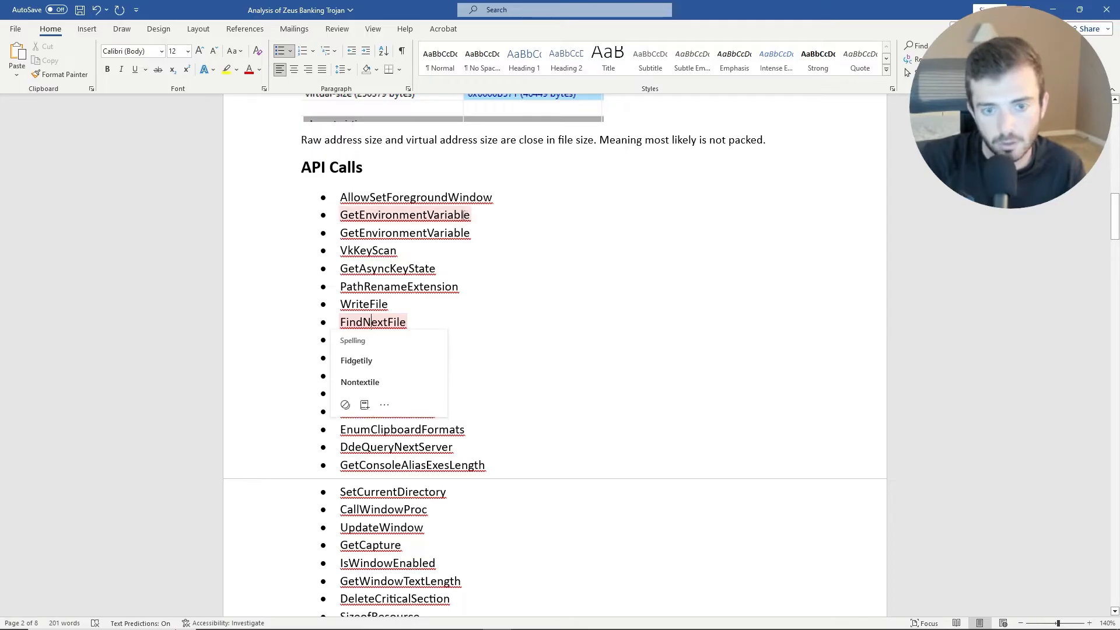
right_click(408, 215)
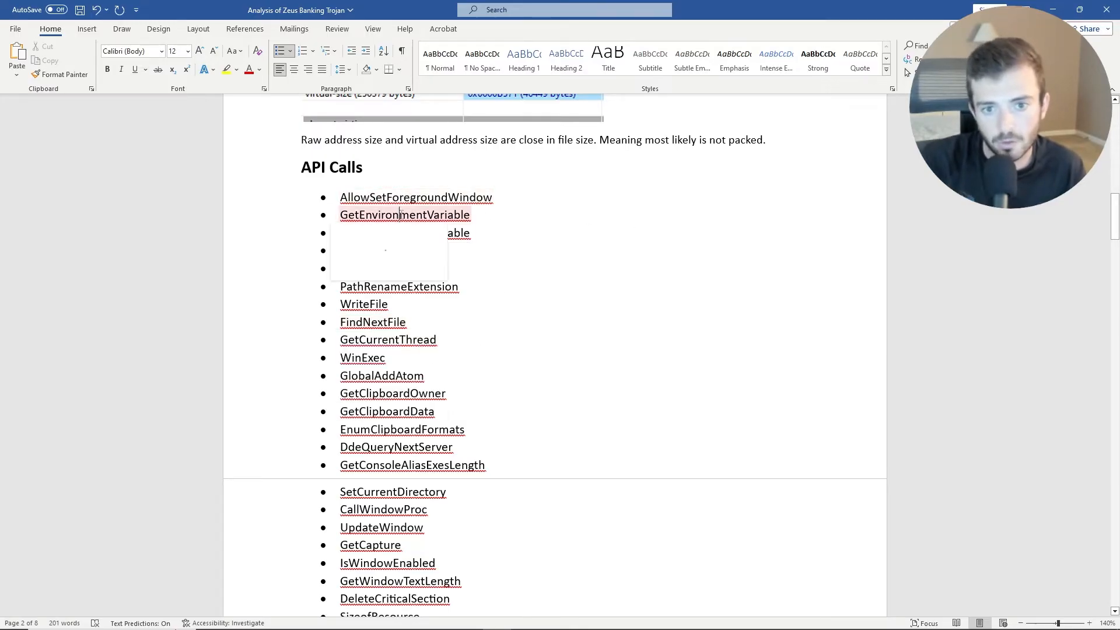
scroll(559, 295, "down", 3)
scroll(560, 282, "down", 6)
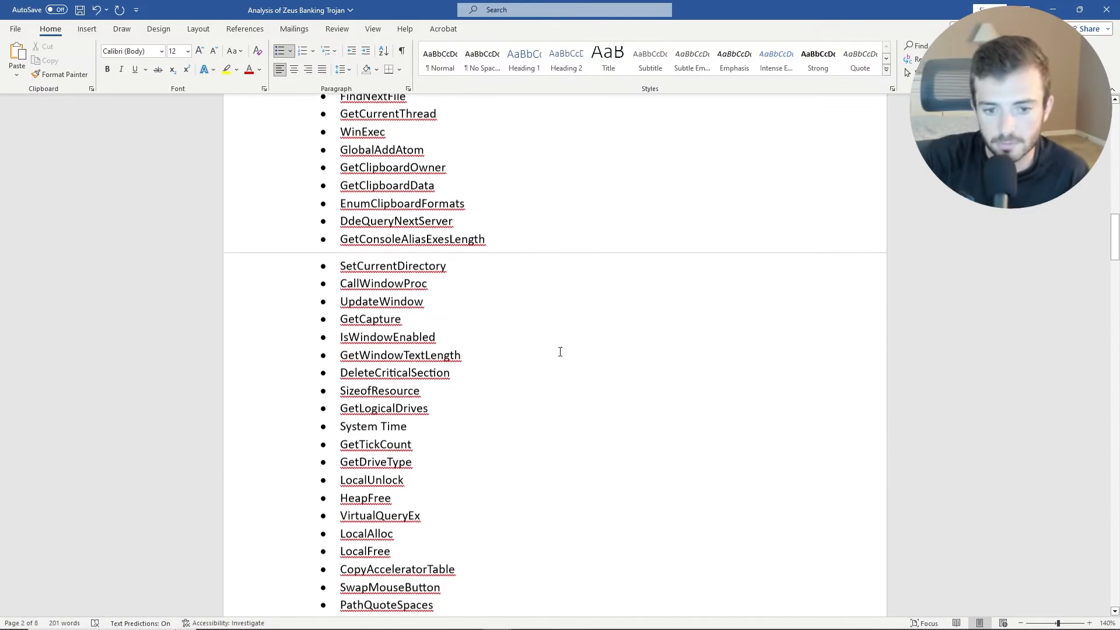
scroll(403, 420, "up", 9)
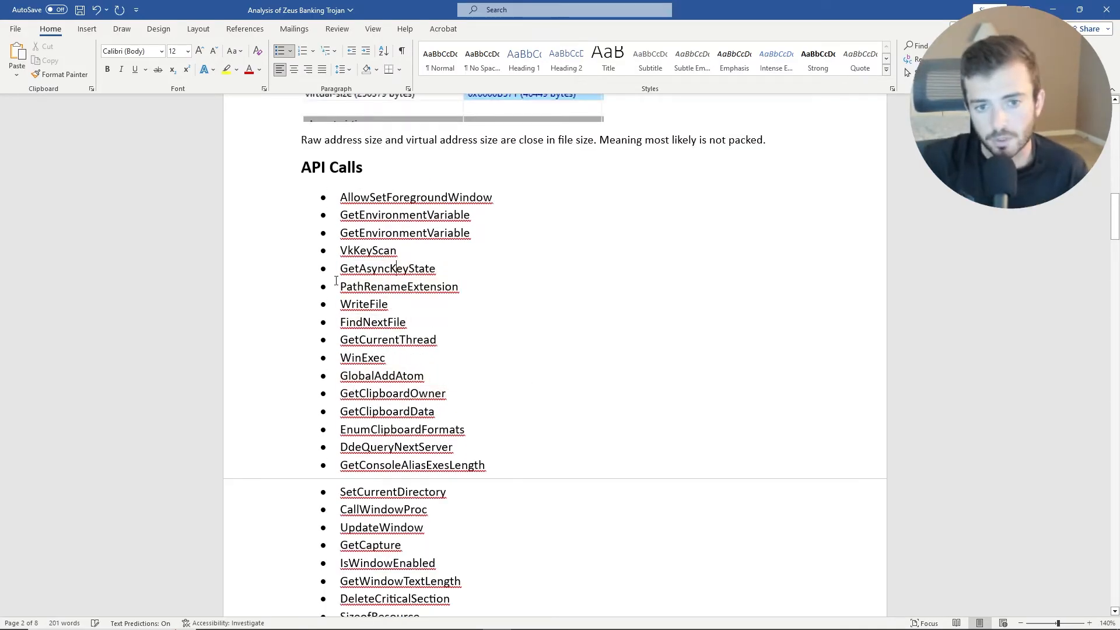
left_click_drag(353, 267, 457, 267)
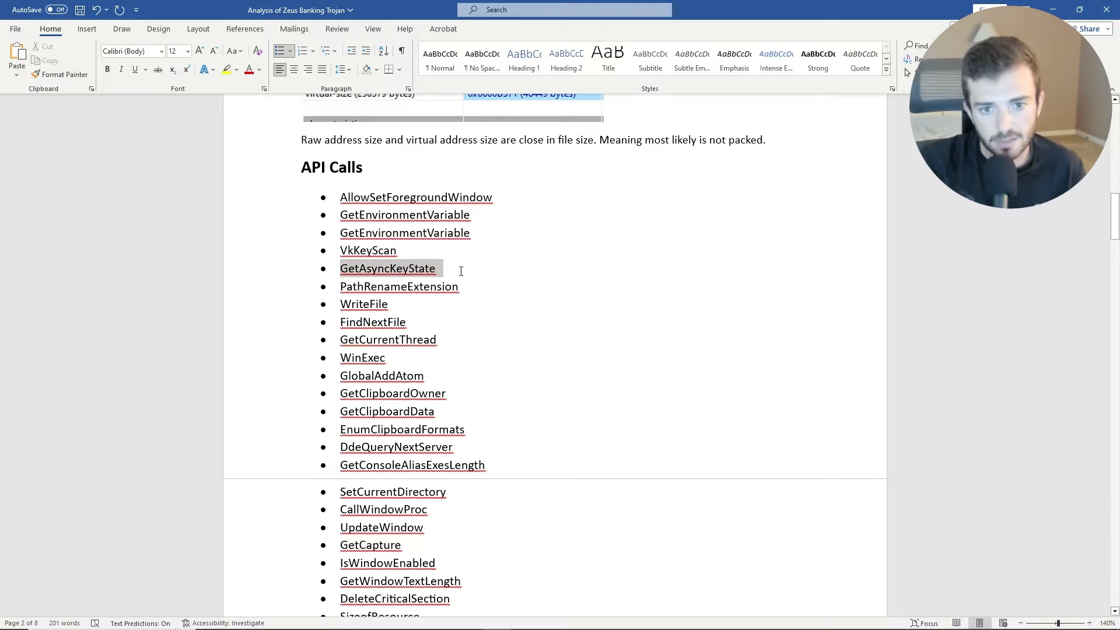
right_click(420, 271)
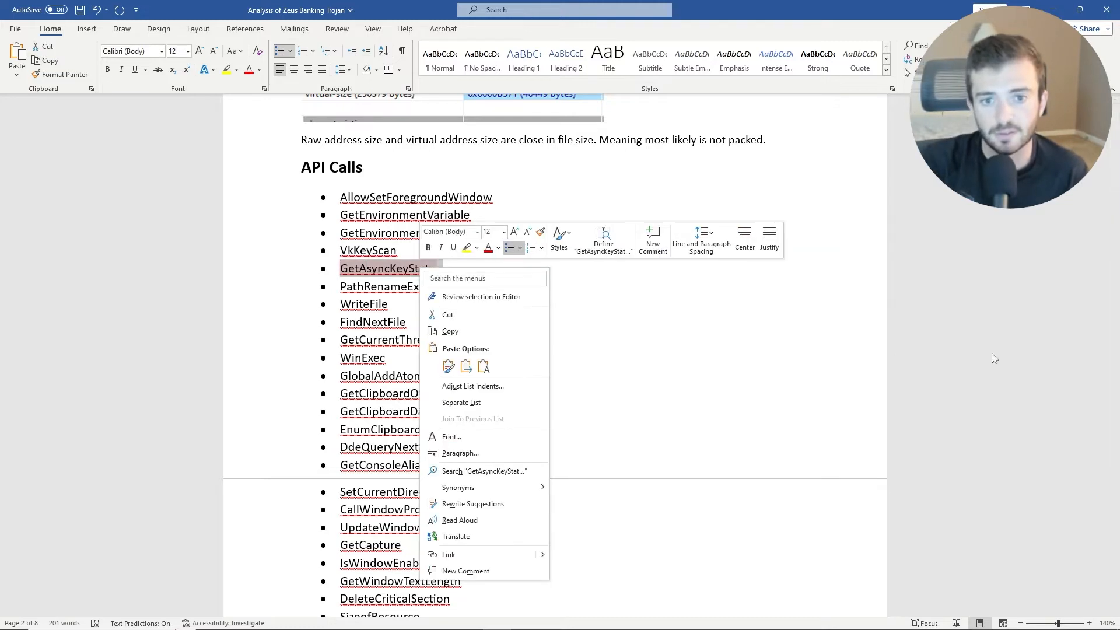
left_click(506, 334)
Step: Search GetAsyncKeyState in a new Firefox tab and open its Microsoft Learn documentation
mouse_move(240, 618)
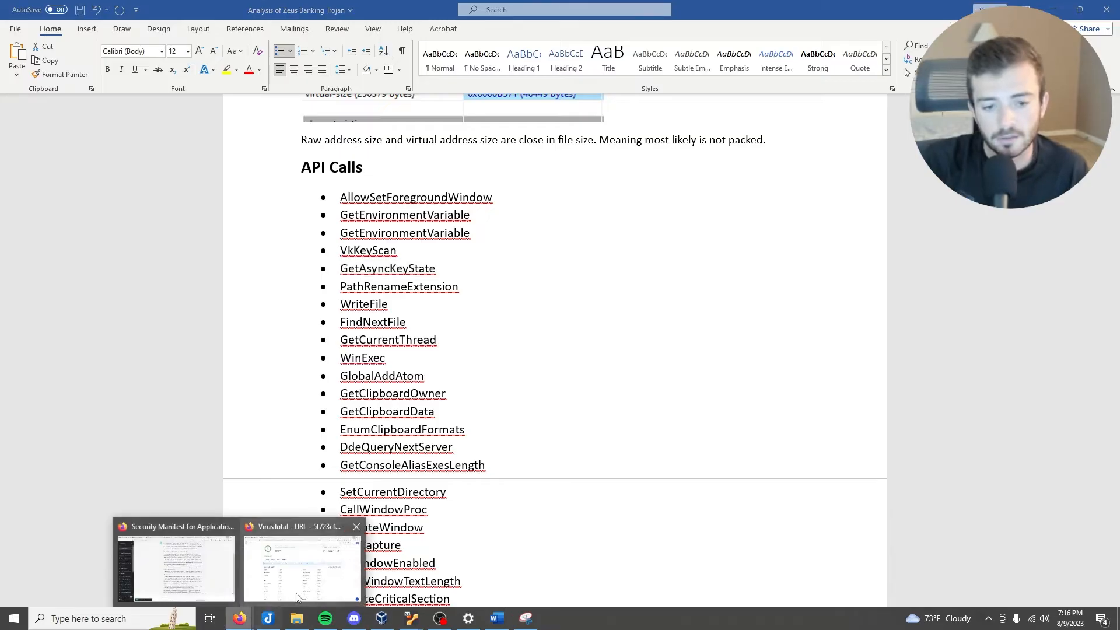
left_click(315, 560)
left_click(273, 13)
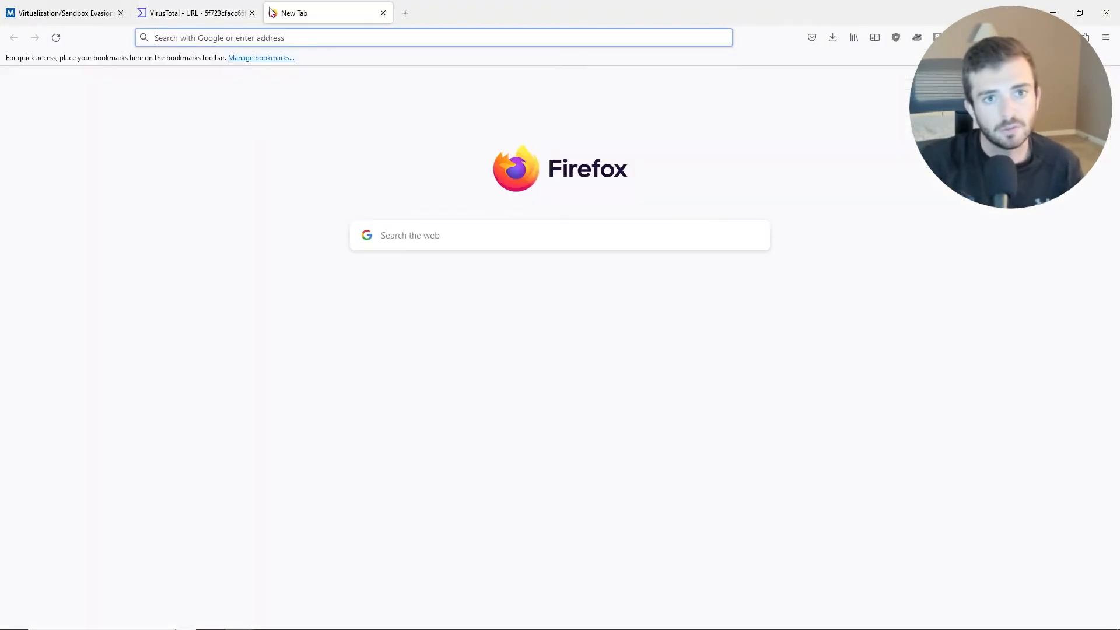
key("ctrl+v")
key("Return")
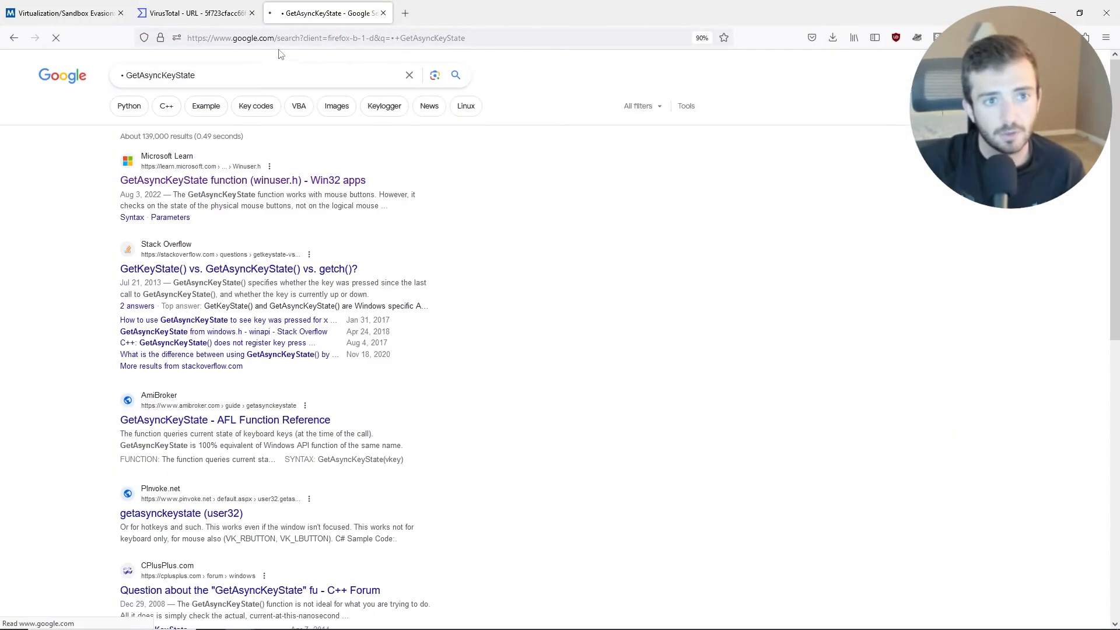
left_click(275, 178)
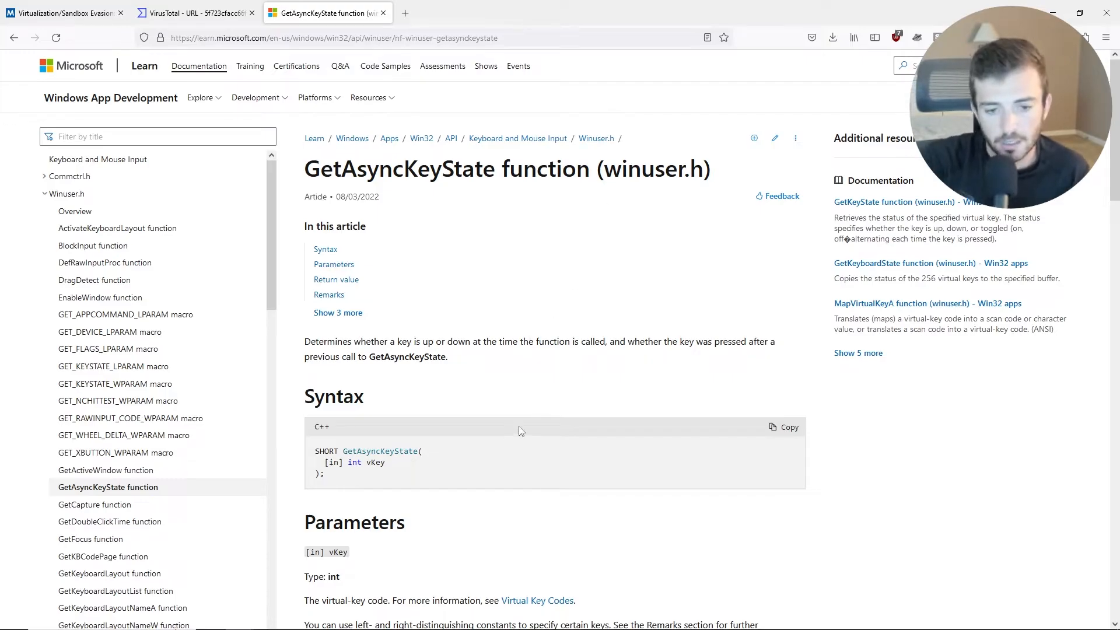
Step: Copy the function's one-line description and return to the GetAsyncKeyState line in the report
scroll(520, 431, "down", 1)
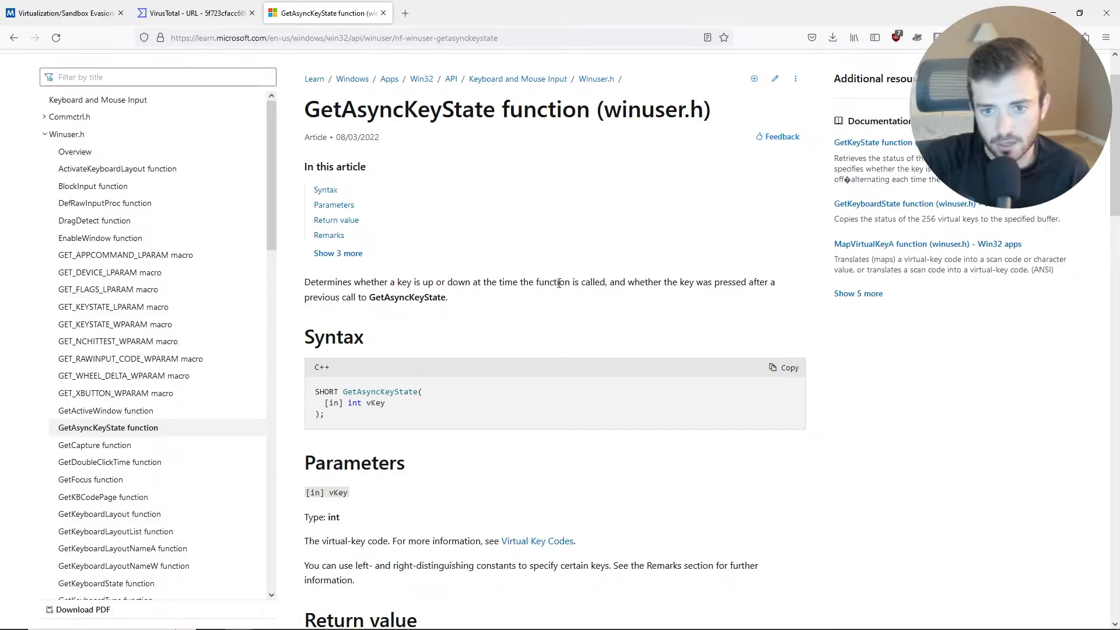
left_click_drag(304, 283, 368, 297)
right_click(368, 297)
left_click(385, 309)
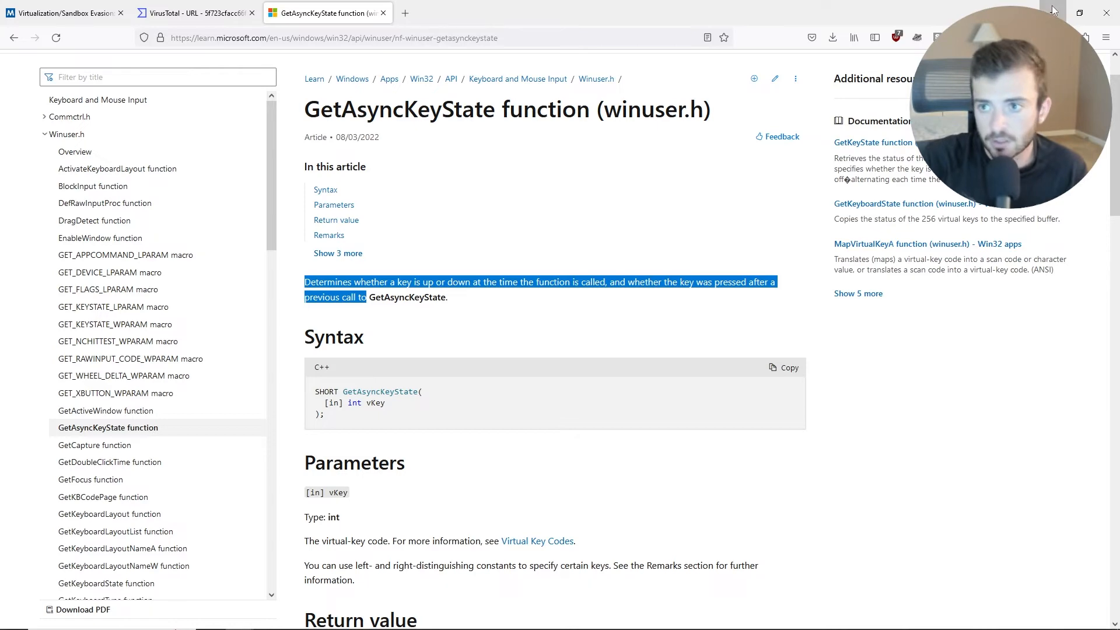
key("alt+Tab")
left_click(478, 277)
Step: Append ': determines whether a key is up or down.' after GetAsyncKeyState
type(":")
key("ctrl+v")
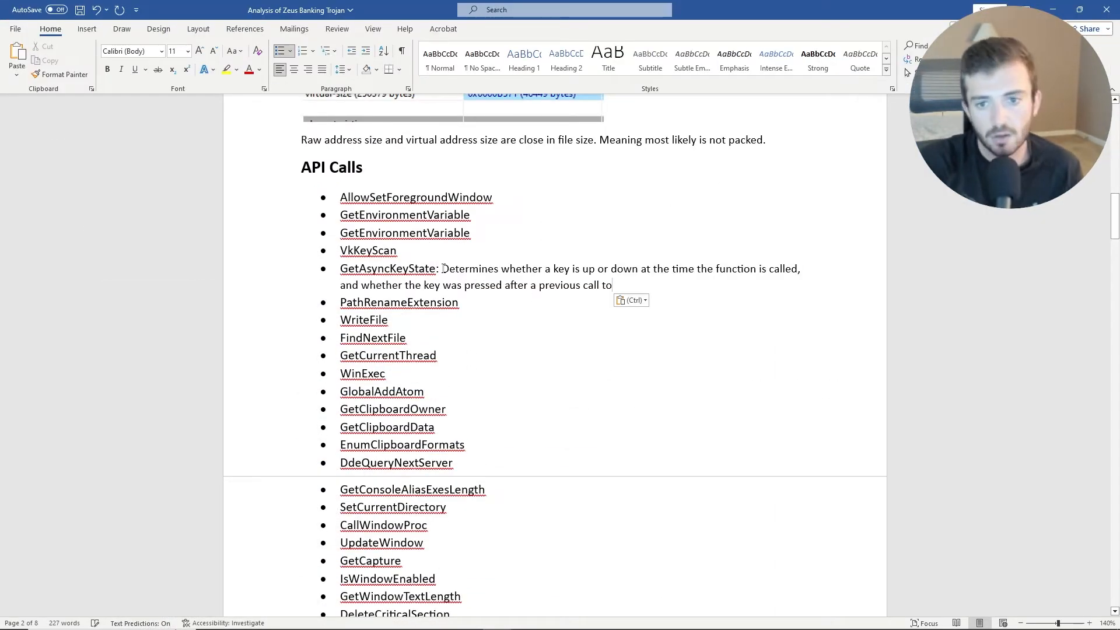
type(".")
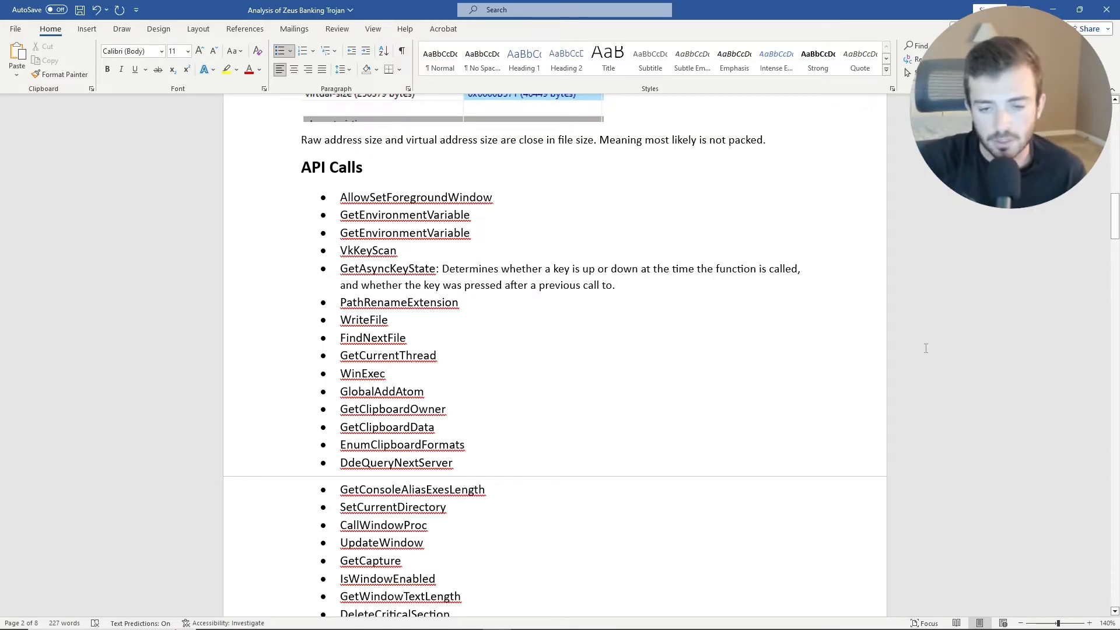
Step: Review the API Calls entries such as GetCapture, GetEnvironmentVariable and GetLogicalDrives
scroll(476, 321, "down", 2)
scroll(476, 321, "down", 3)
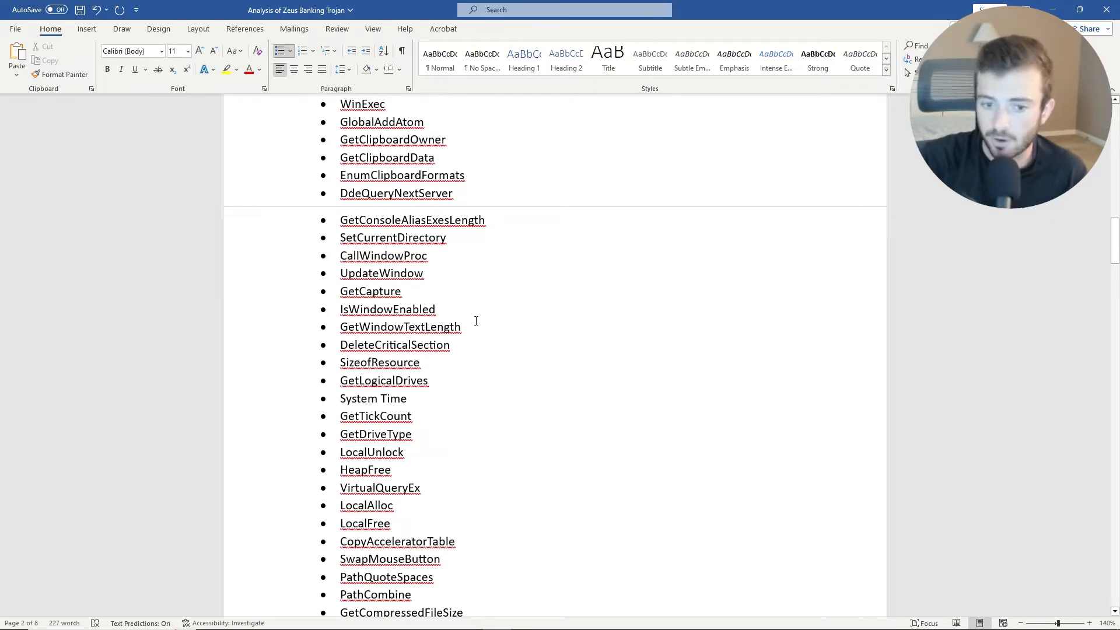
scroll(476, 321, "down", 4)
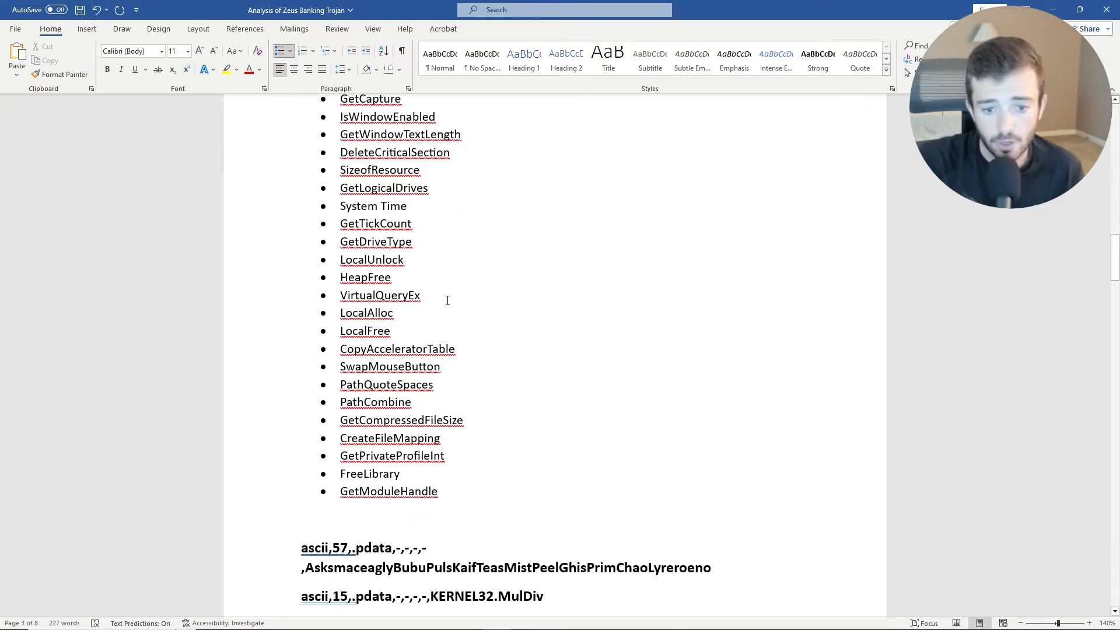
scroll(423, 324, "up", 6)
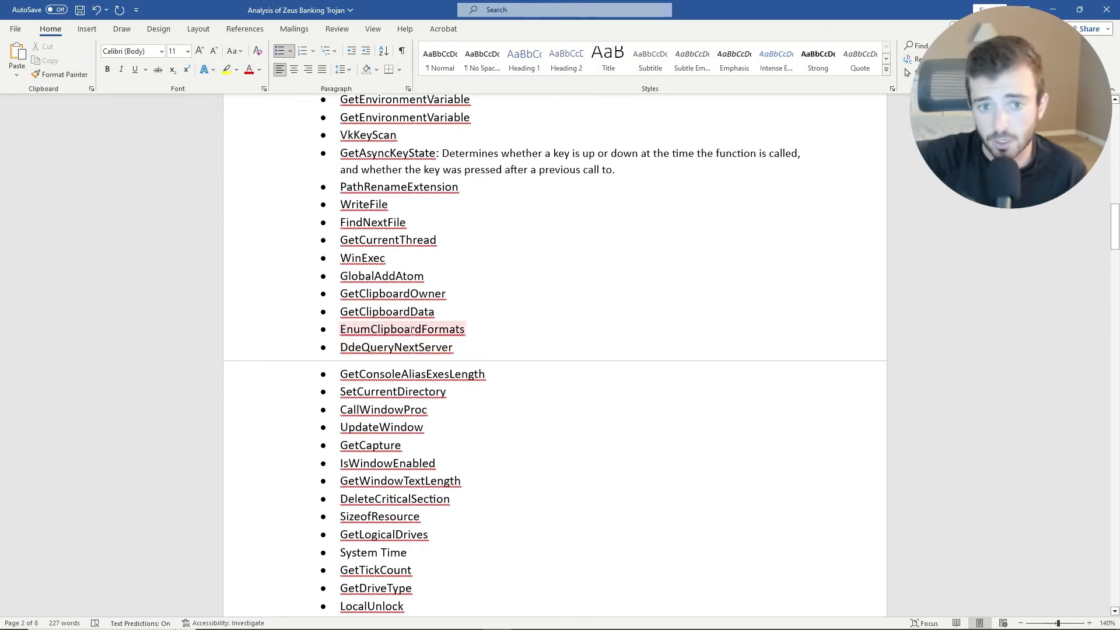
scroll(413, 339, "up", 2)
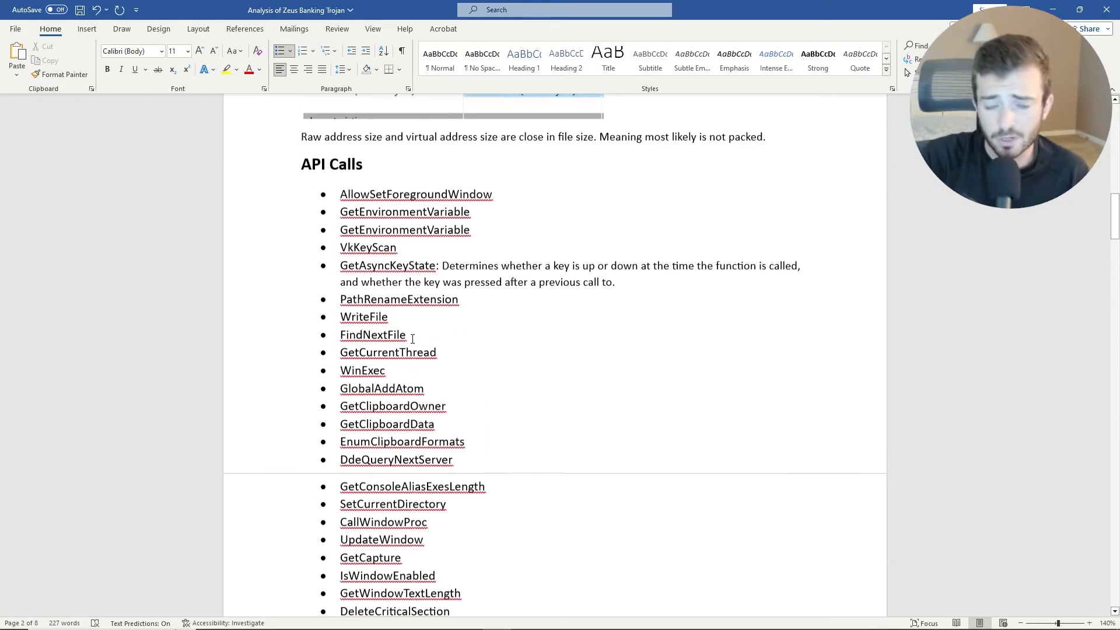
scroll(413, 338, "down", 1)
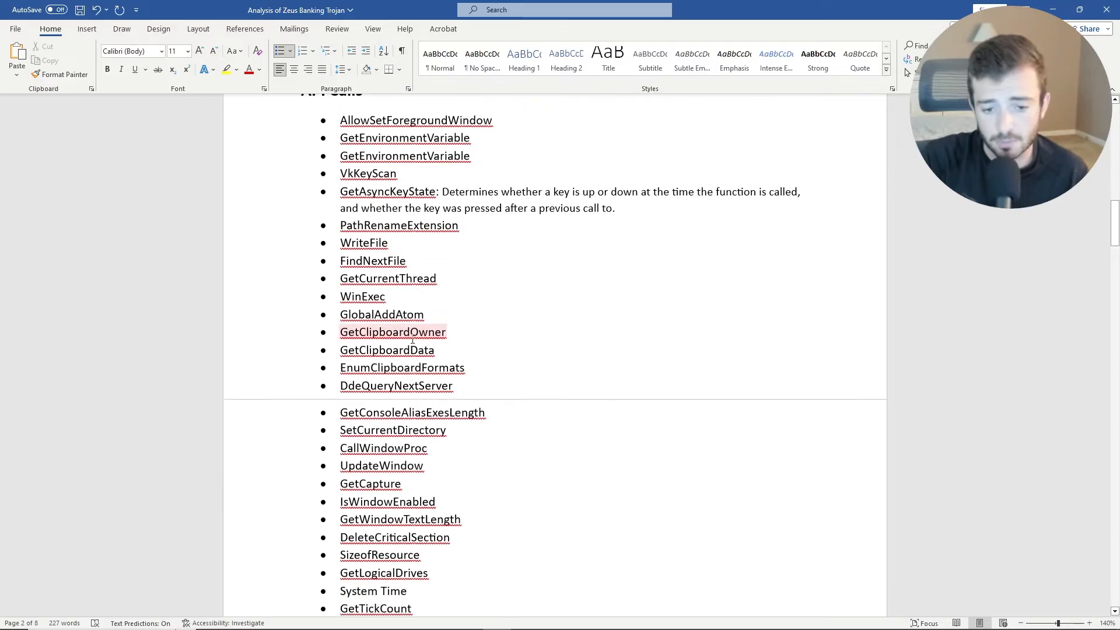
left_click_drag(406, 484, 329, 485)
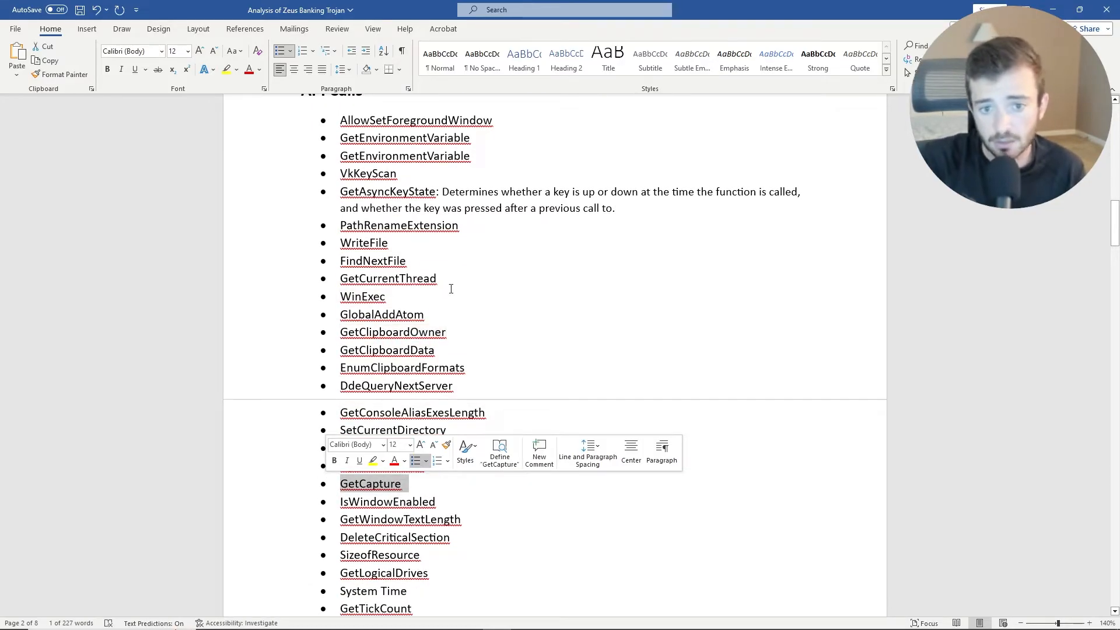
left_click_drag(476, 157, 322, 149)
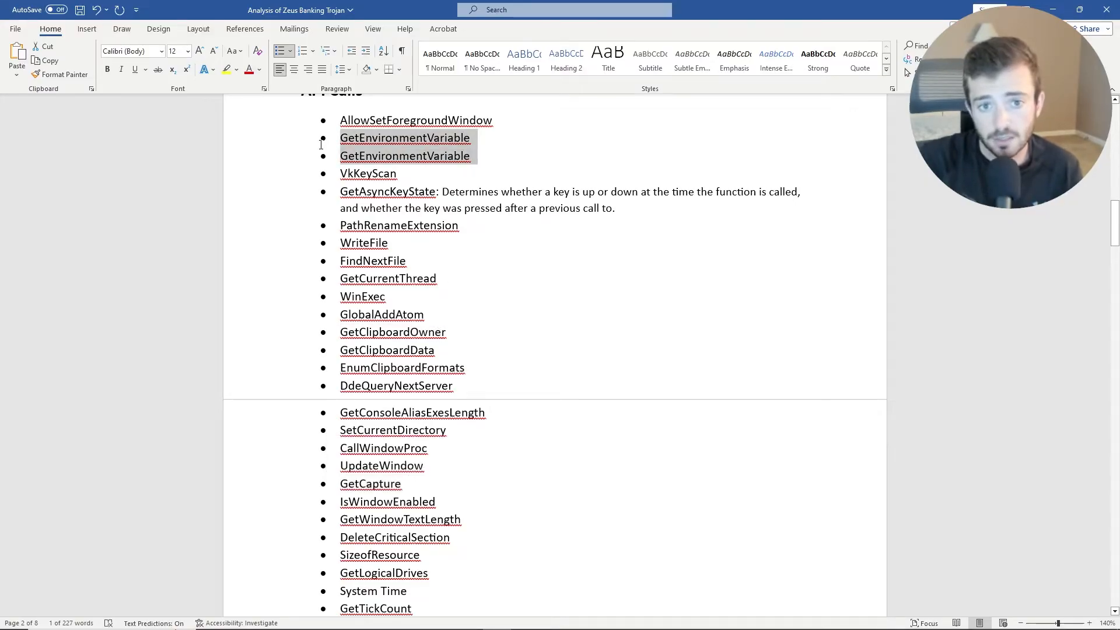
left_click(470, 268)
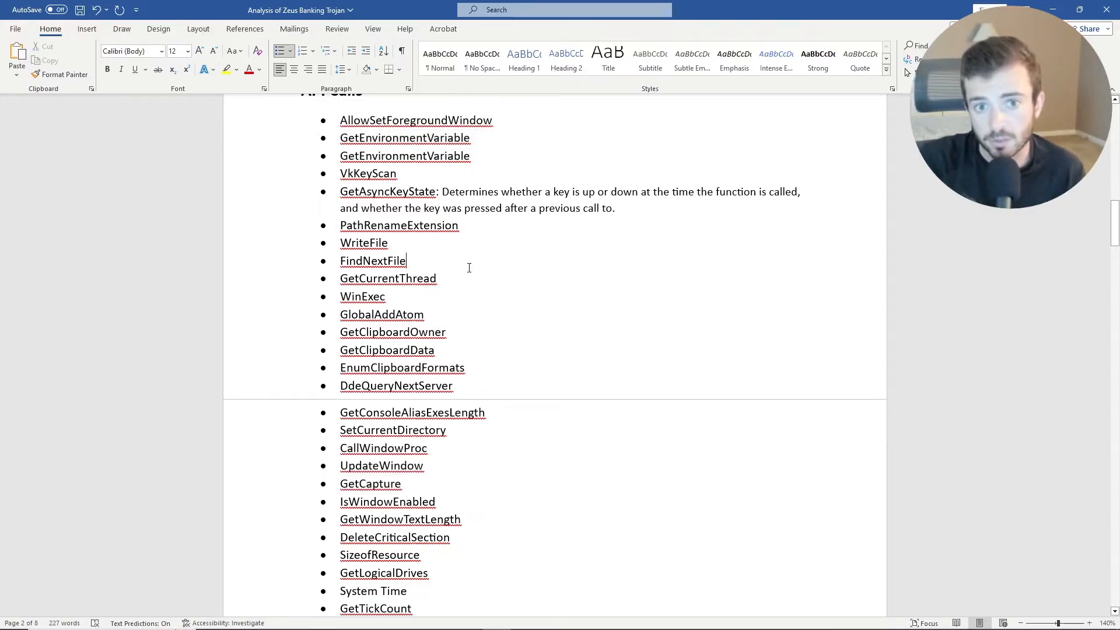
scroll(483, 213, "down", 5)
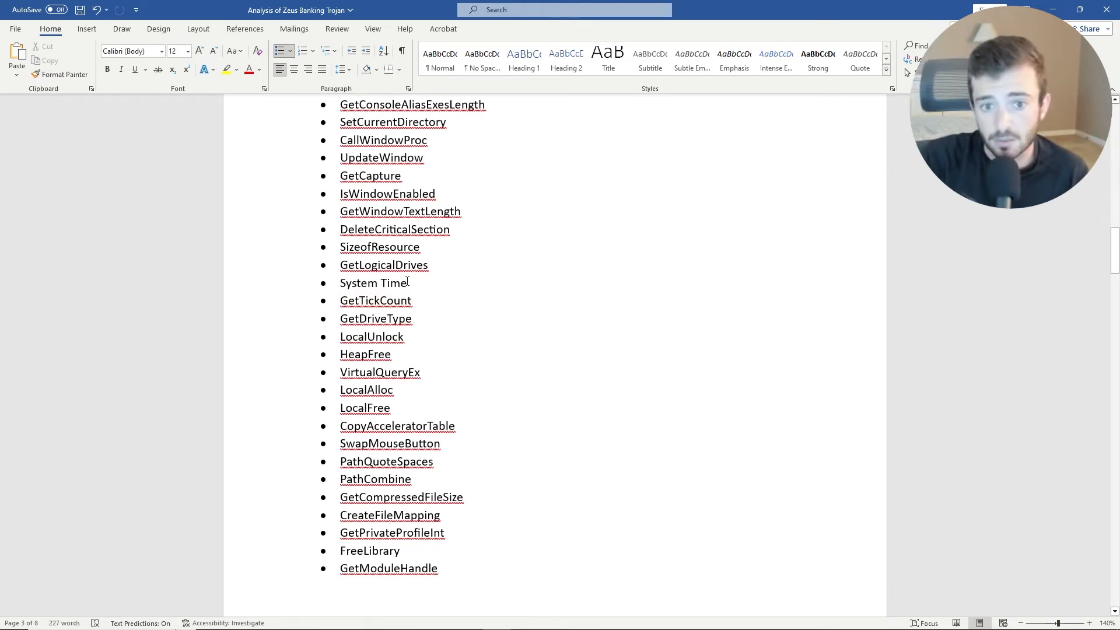
left_click_drag(432, 264, 343, 264)
left_click(483, 436)
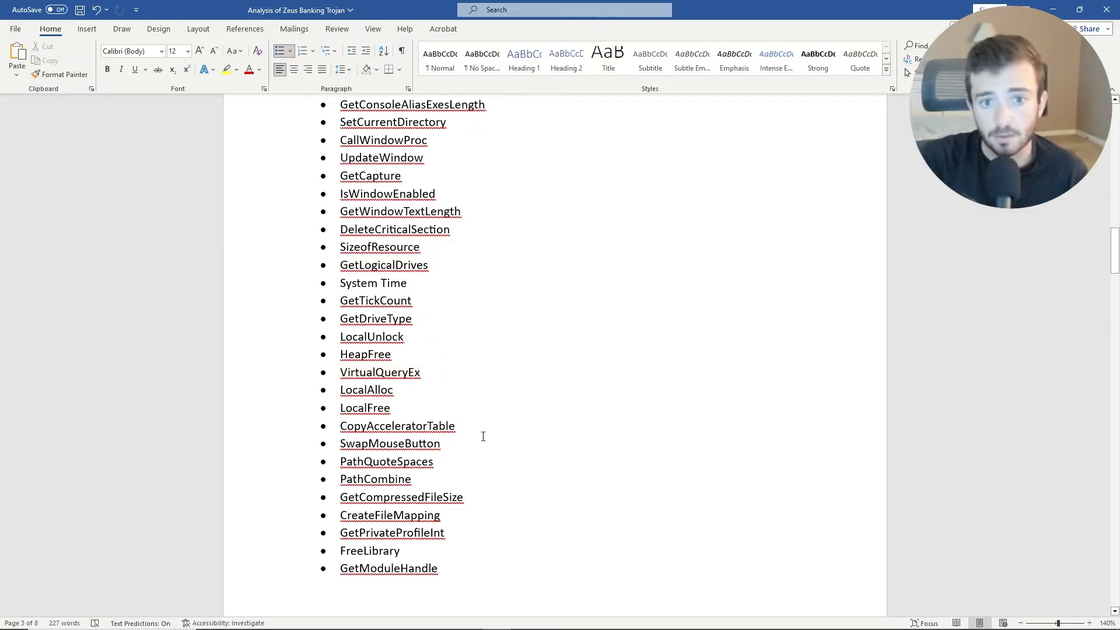
scroll(479, 441, "down", 1)
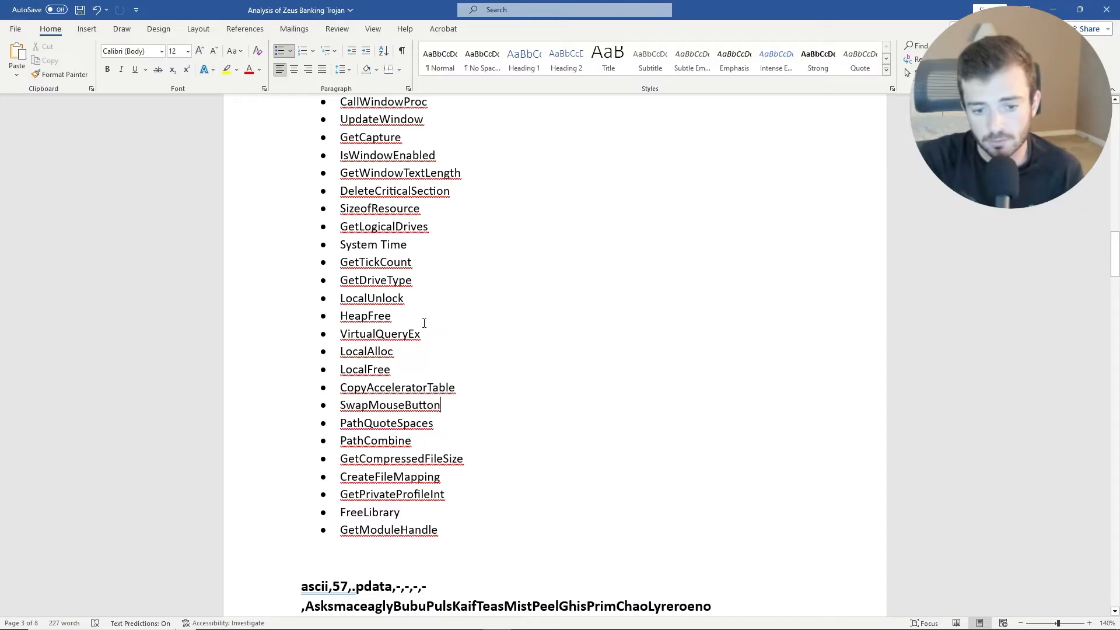
Step: Select the KERNEL32.MulDiv import name on the ascii,15 string line
scroll(431, 336, "down", 5)
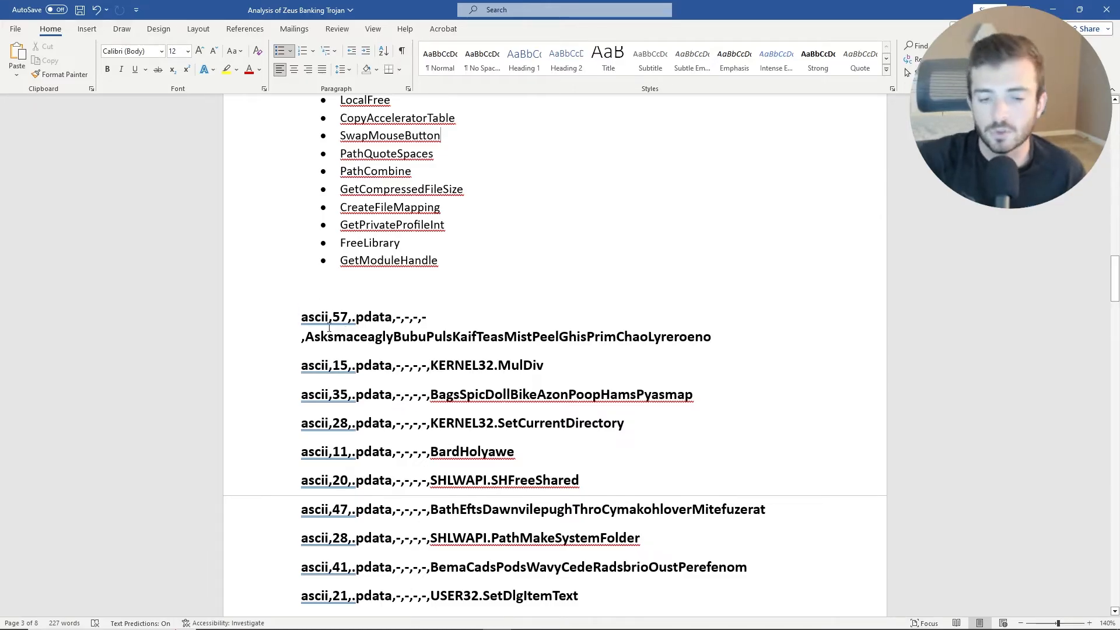
left_click_drag(306, 336, 720, 339)
left_click_drag(432, 364, 536, 366)
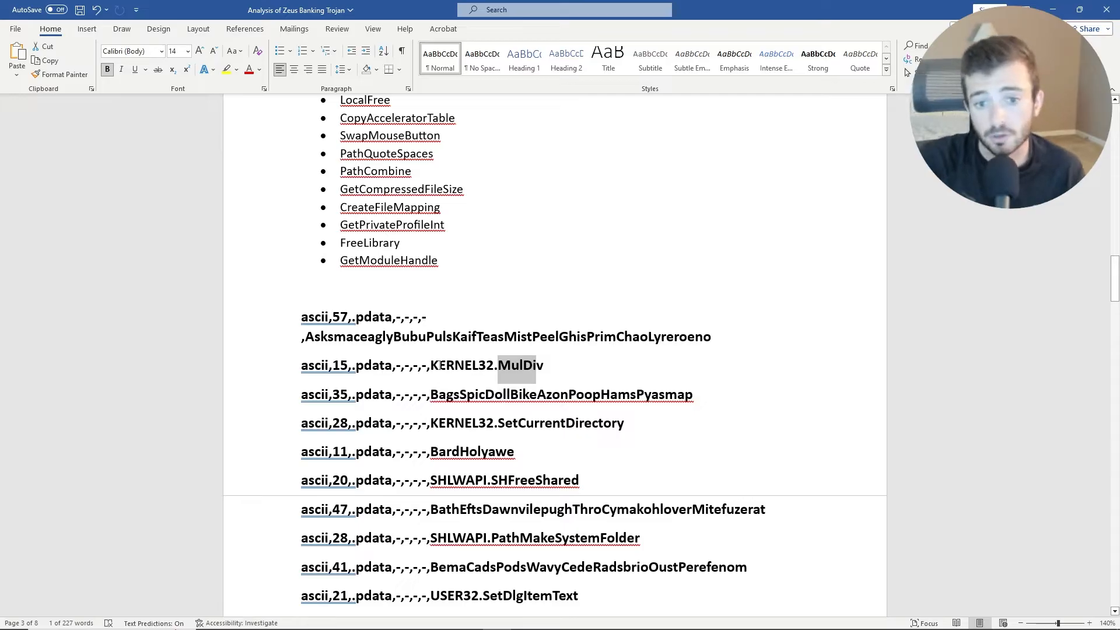
left_click_drag(430, 365, 525, 366)
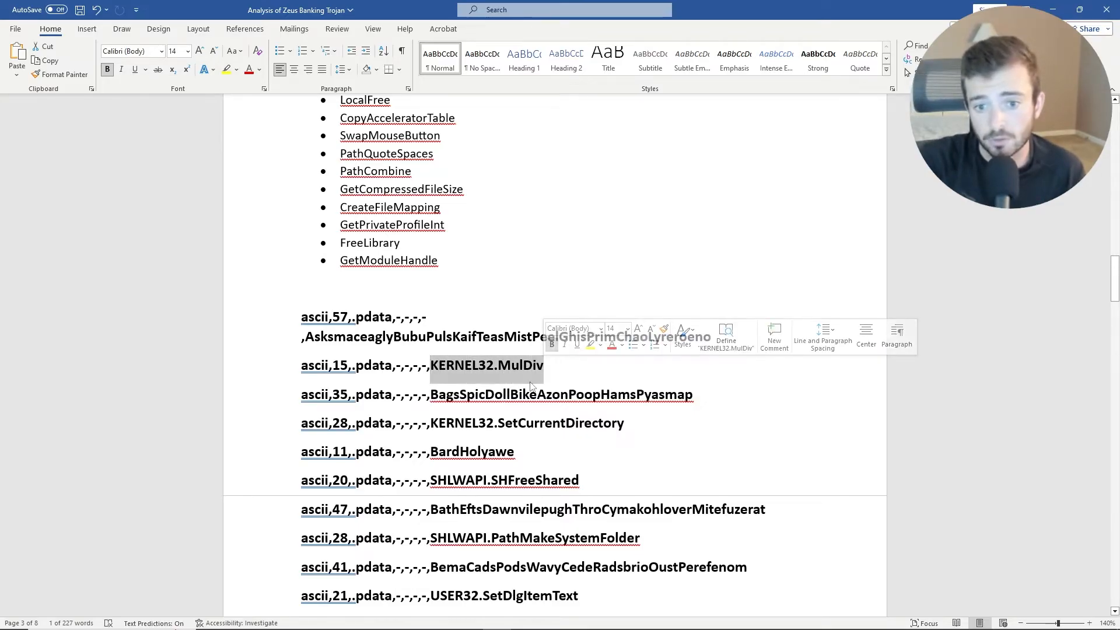
Step: Read the MulDiv reference (multiply two 32-bit values, divide by a third) and return to Word
right_click(514, 373)
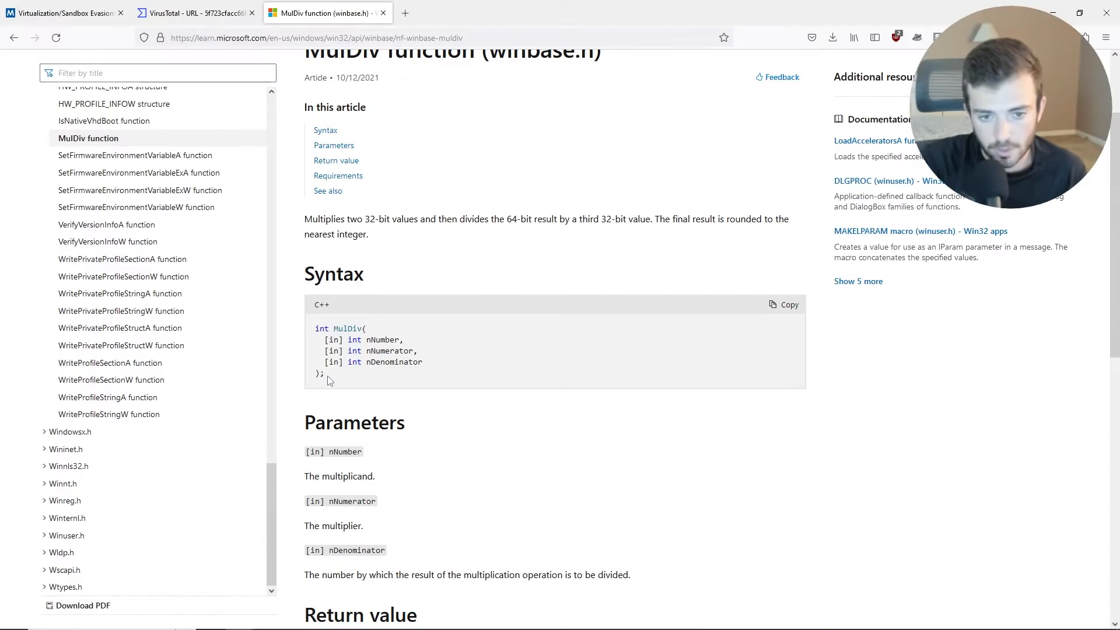
scroll(356, 397, "up", 1)
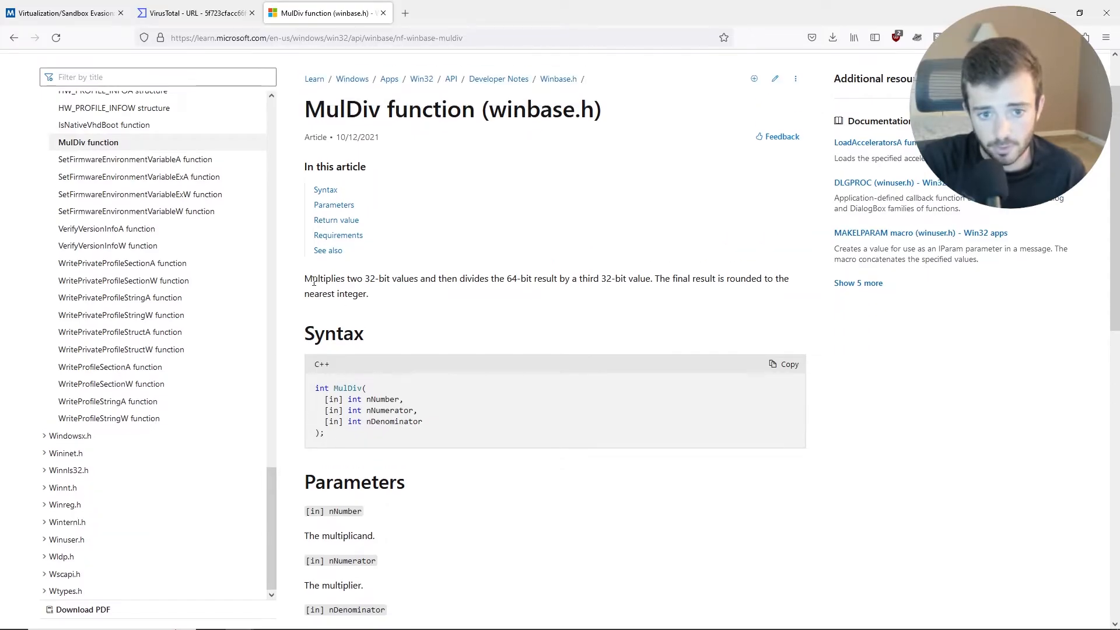
left_click_drag(303, 278, 368, 330)
left_click(397, 299)
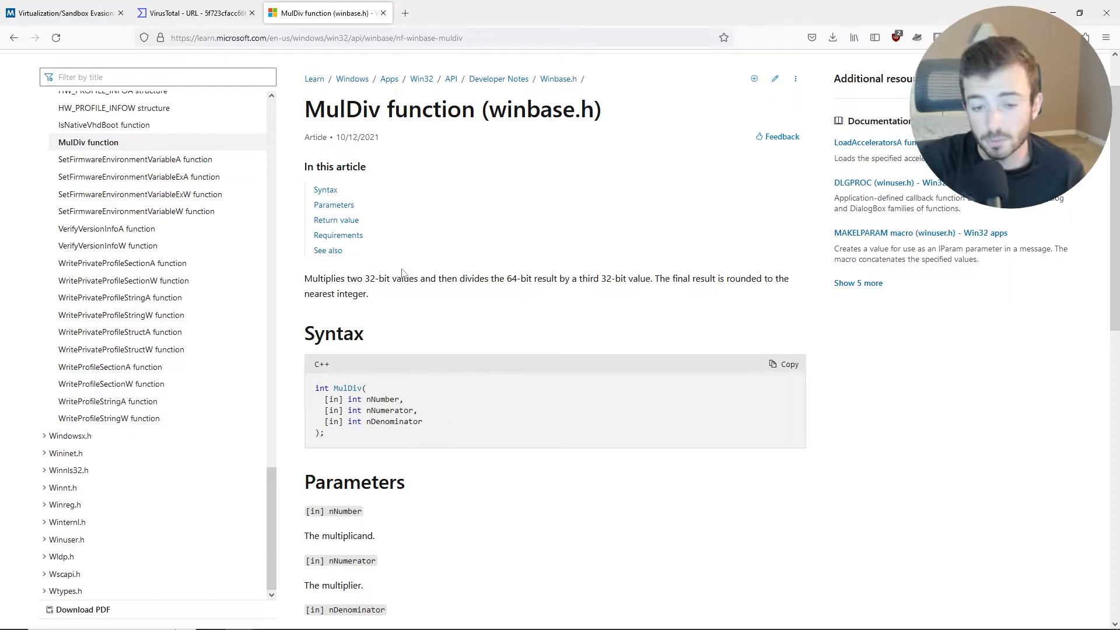
scroll(361, 267, "down", 3)
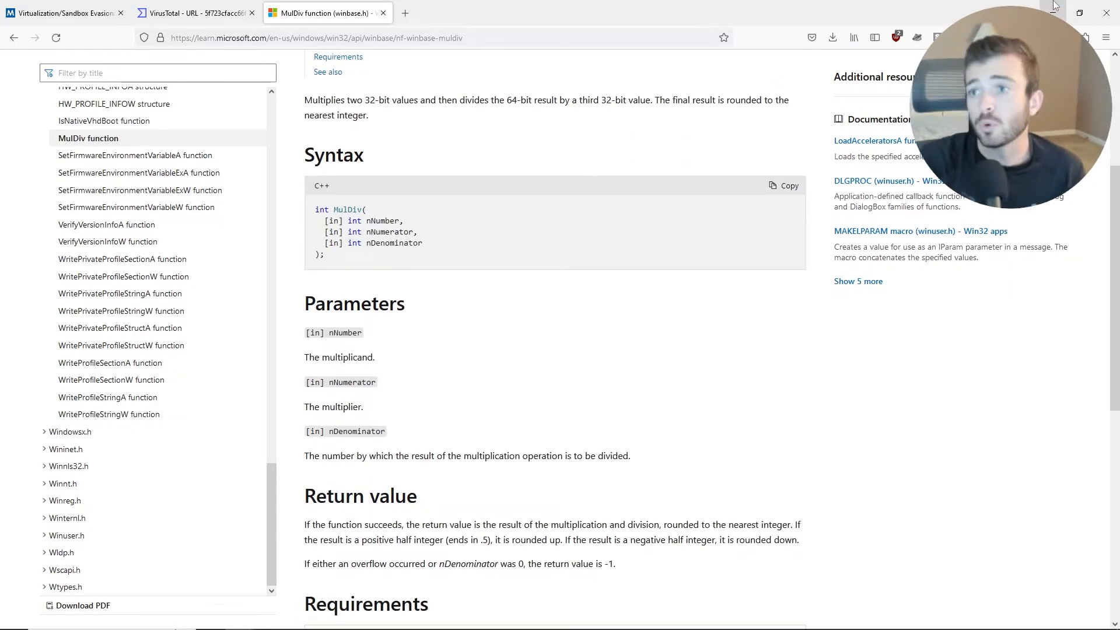
key("alt+Tab")
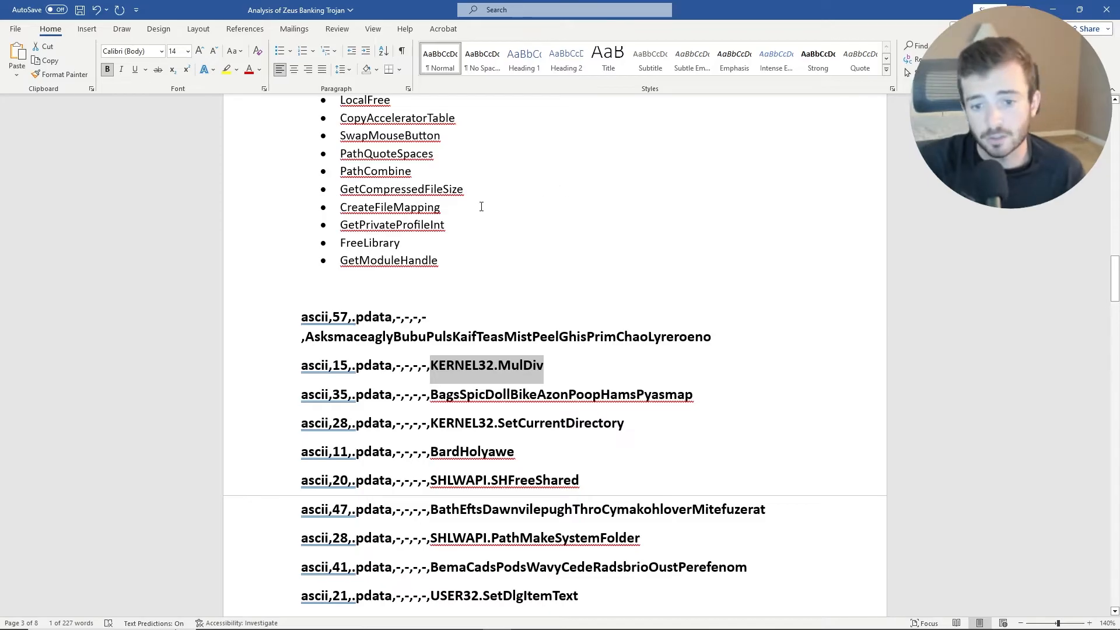
Step: Undo the pasted ascii,15,.pdata lines to restore the plain function-name list
scroll(464, 364, "down", 1)
left_click(483, 357)
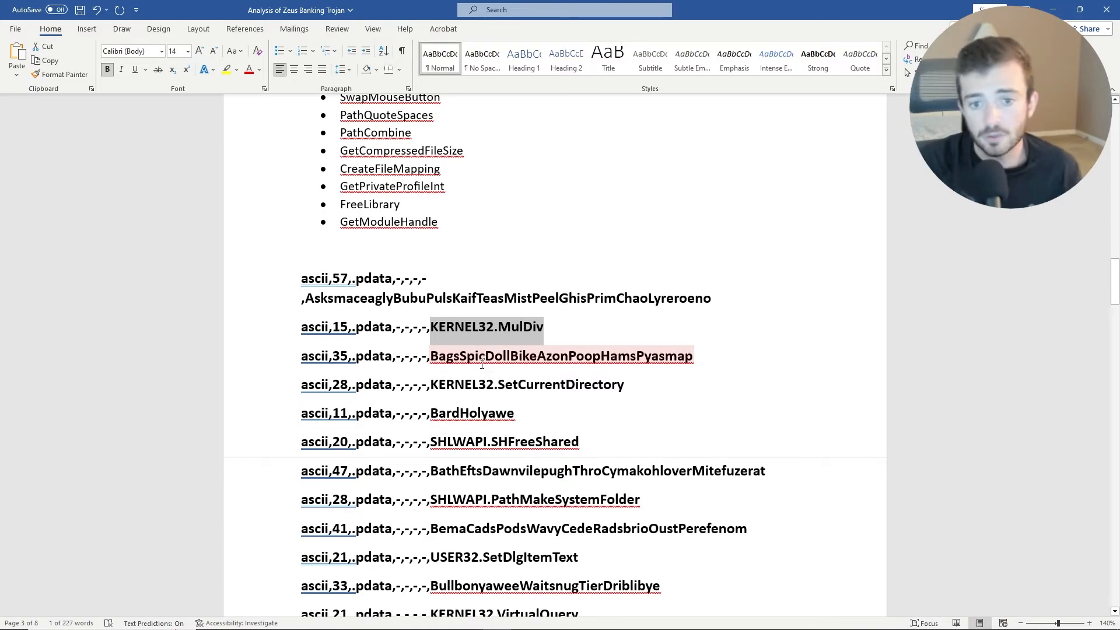
left_click_drag(432, 330, 319, 334)
scroll(319, 333, "down", 12)
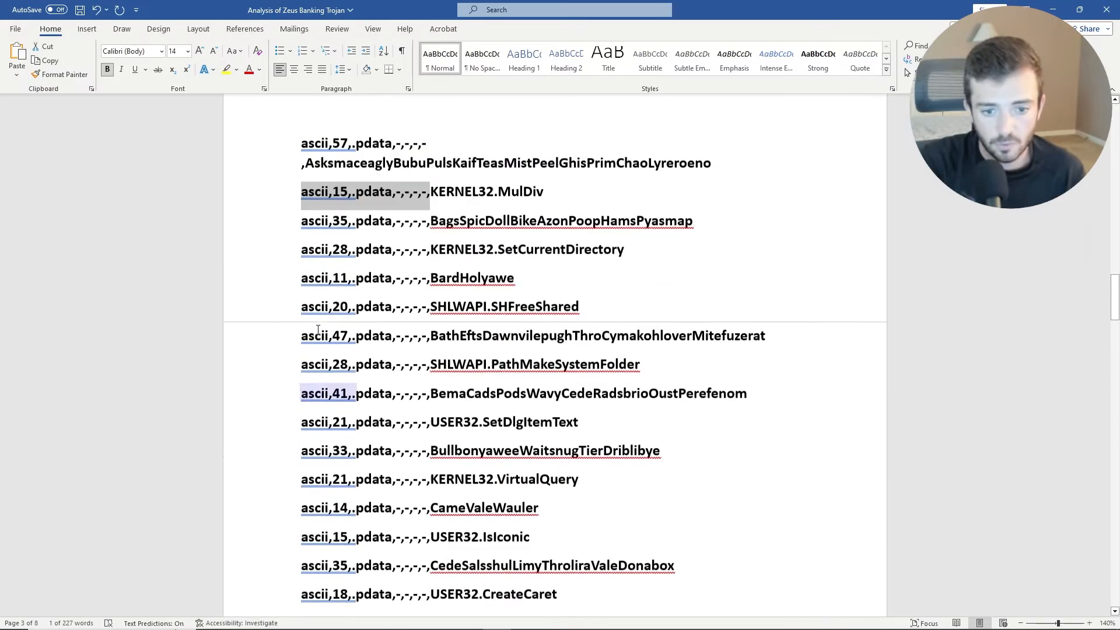
scroll(306, 308, "down", 6)
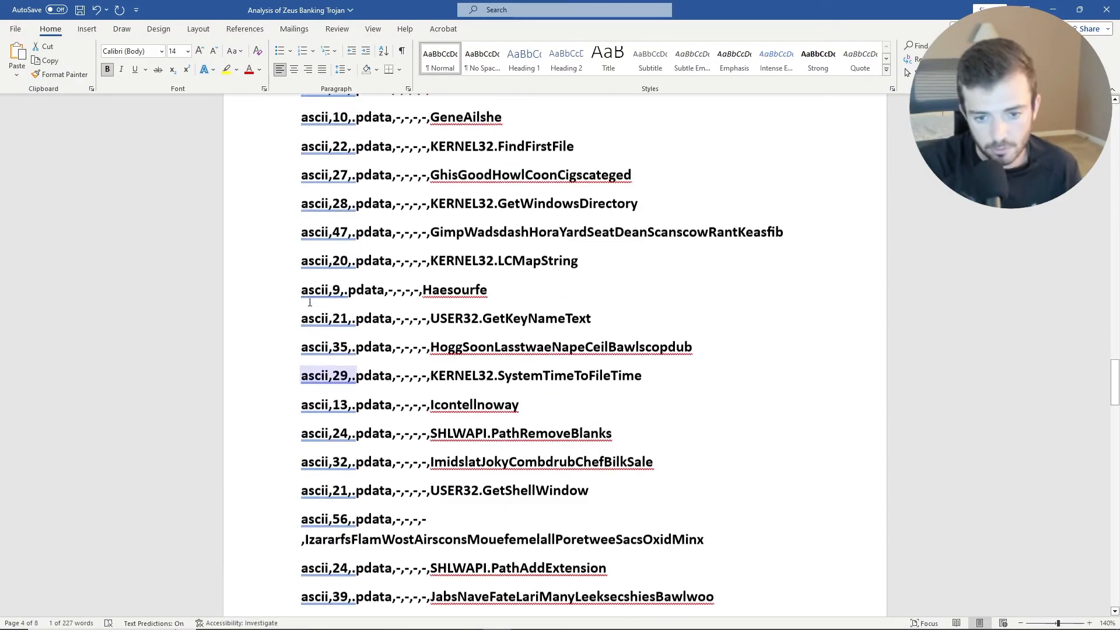
scroll(426, 349, "up", 8)
scroll(426, 349, "up", 13)
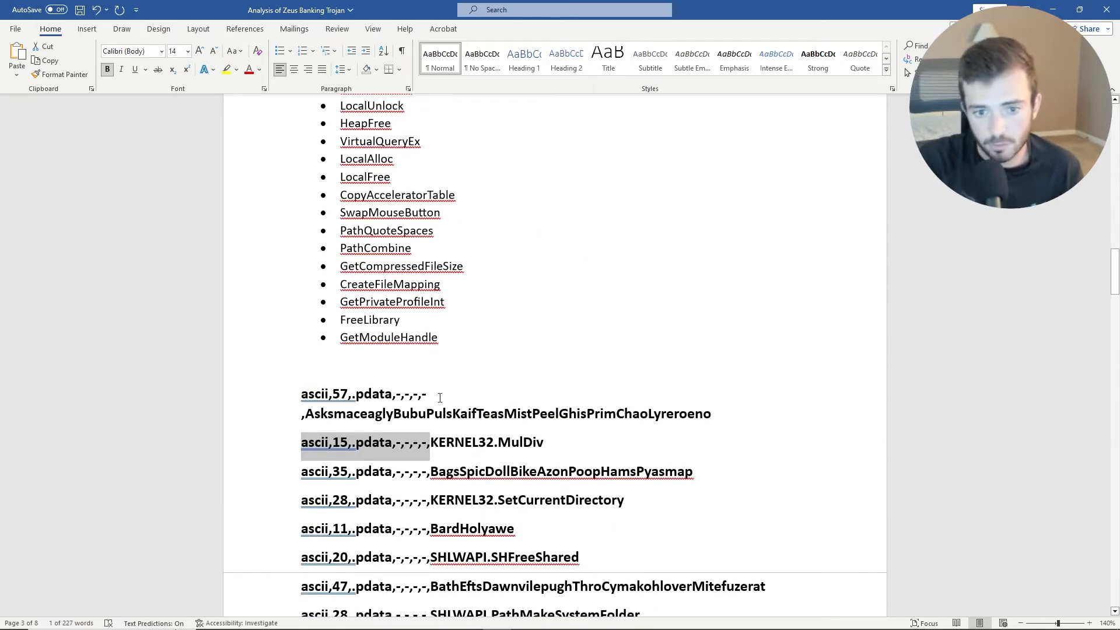
key("Right")
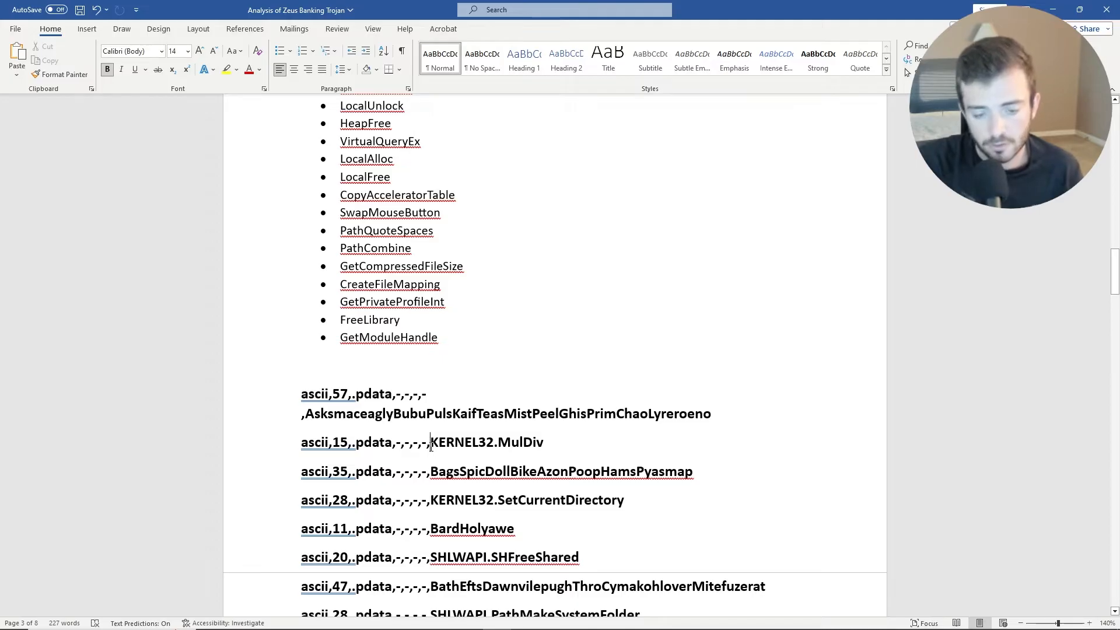
key("ctrl+z")
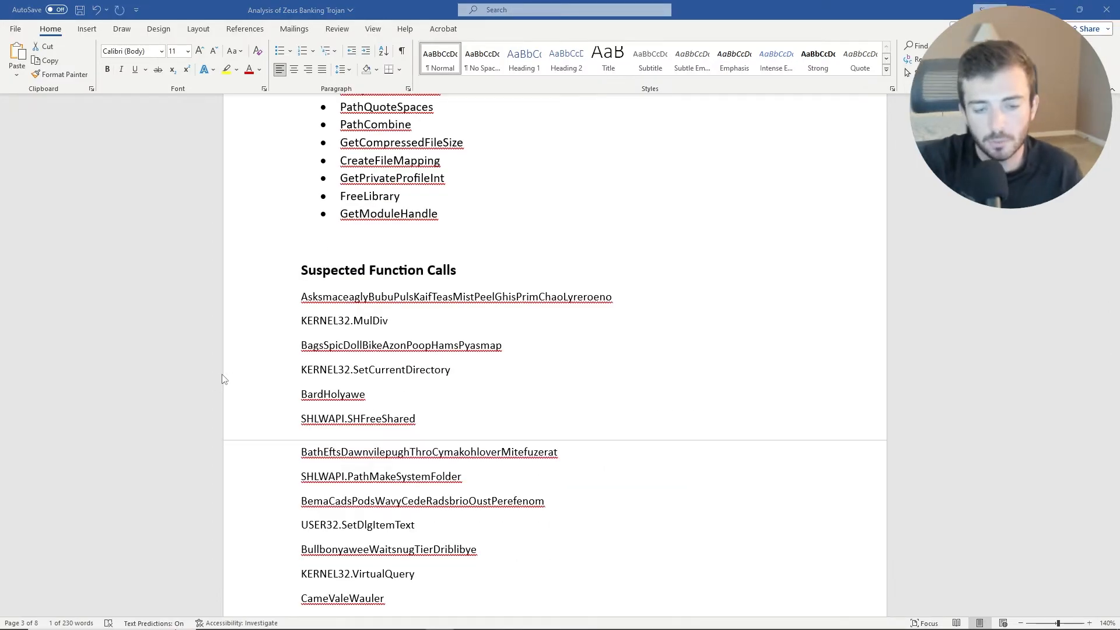
Step: Inspect the obfuscated string, KERNEL32.MulDiv and SetCurrentDirectory lines in the strings list
left_click(306, 302)
left_click_drag(305, 302, 613, 297)
left_click(642, 292)
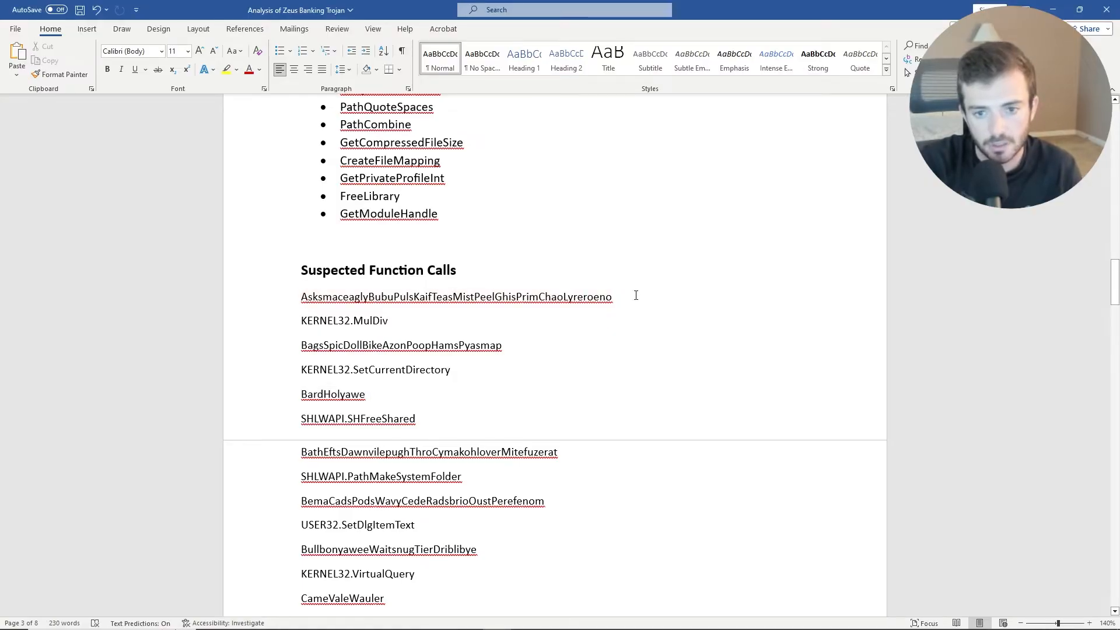
left_click_drag(424, 327, 303, 325)
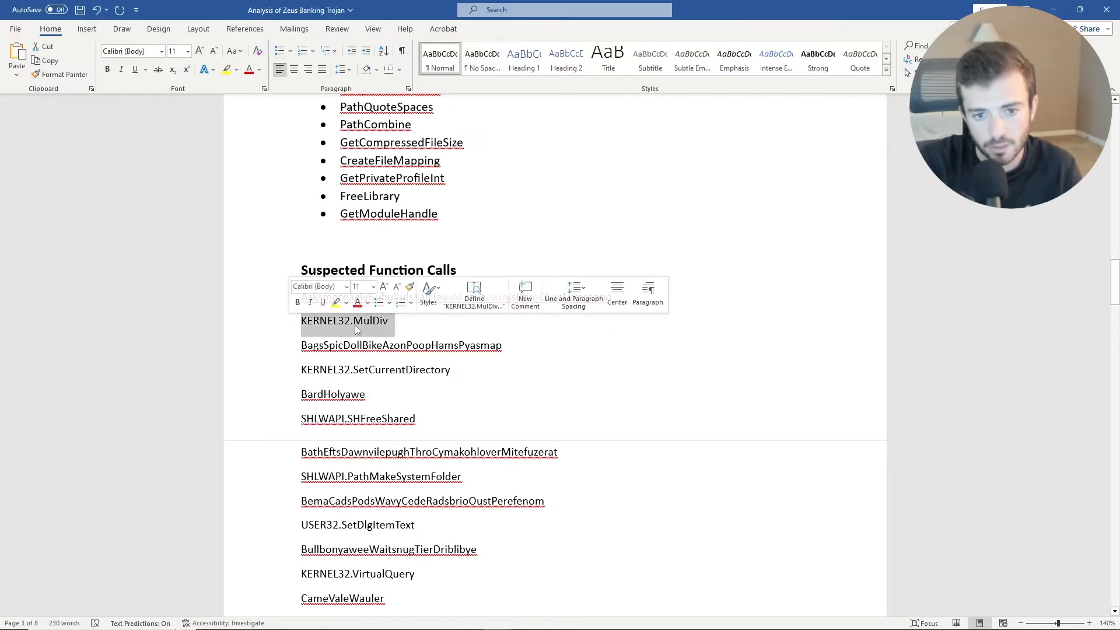
scroll(396, 373, "down", 1)
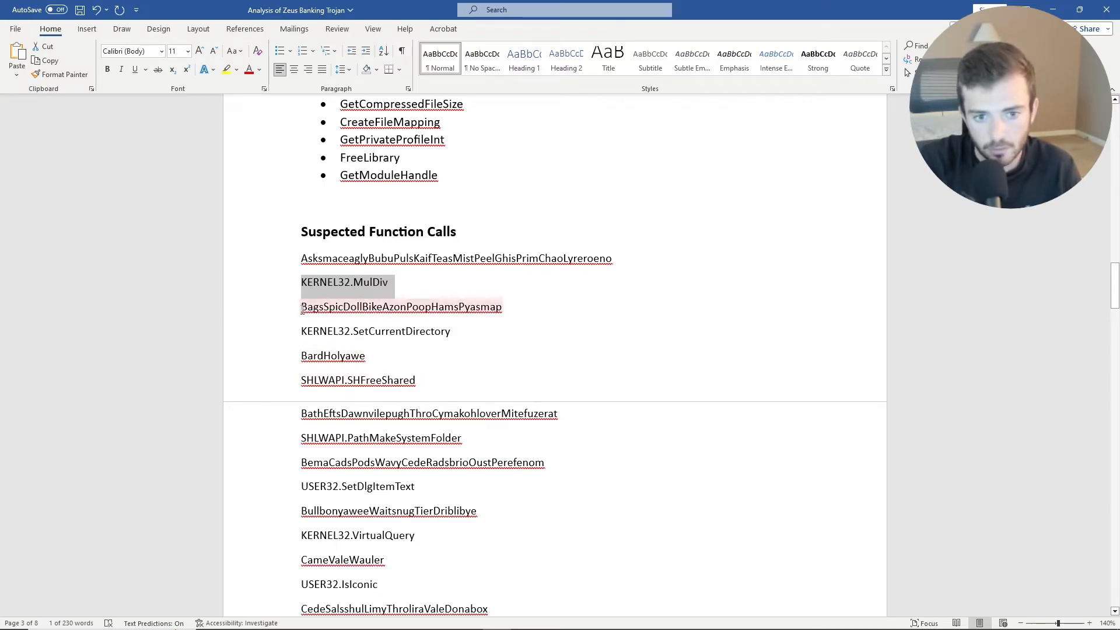
left_click_drag(301, 308, 537, 309)
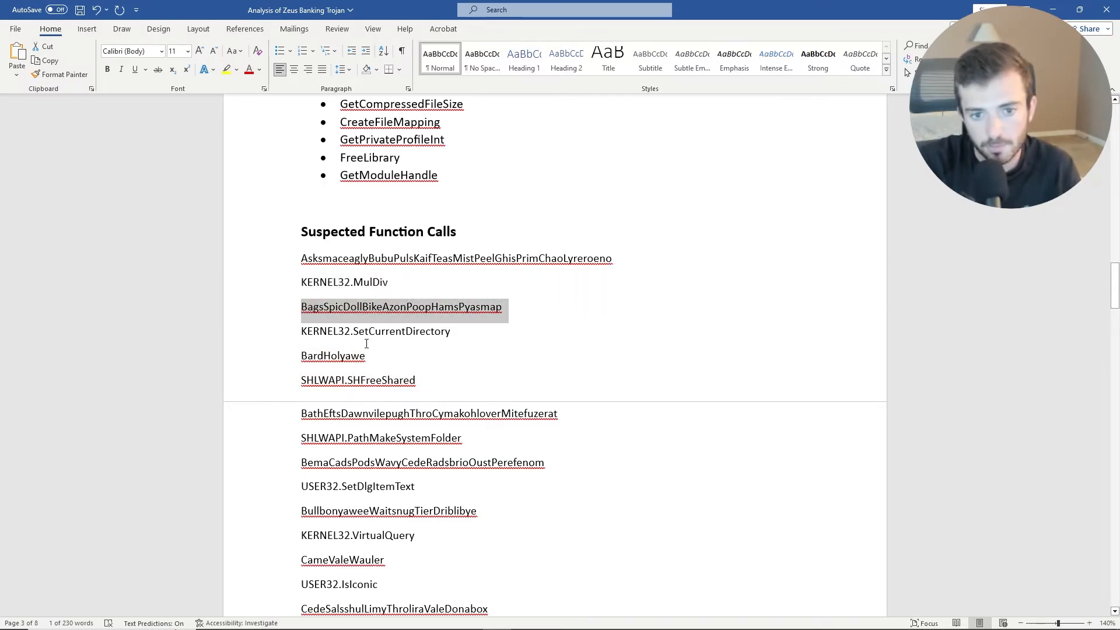
double_click(345, 332)
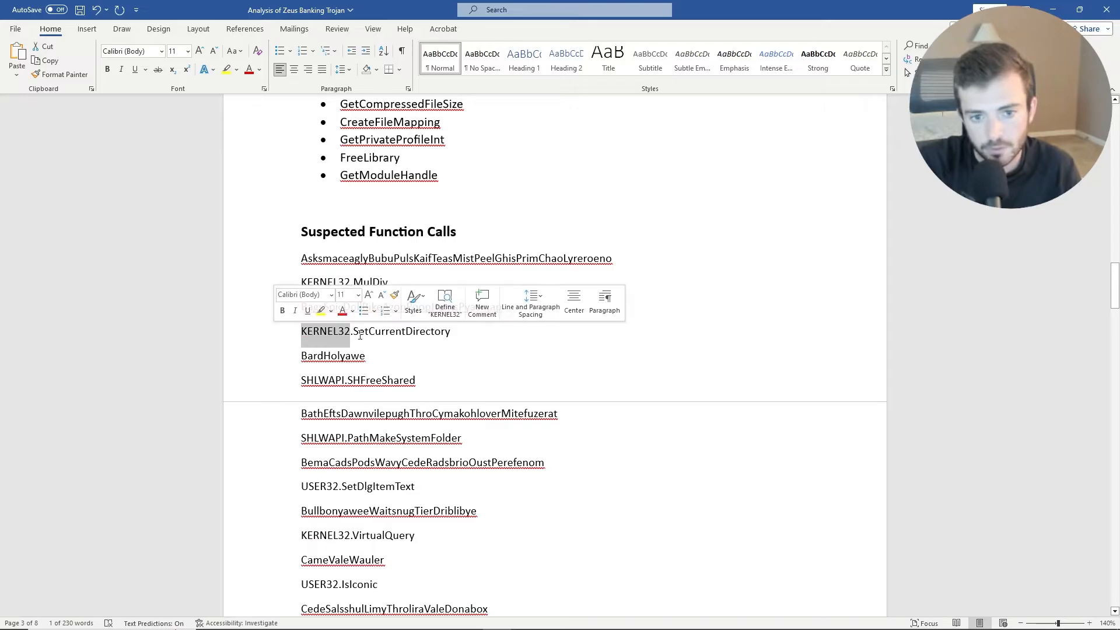
left_click(447, 335)
key("Left")
key("Left")
key("Left")
key("Left")
key("Left")
key("Left")
key("Left")
key("Left")
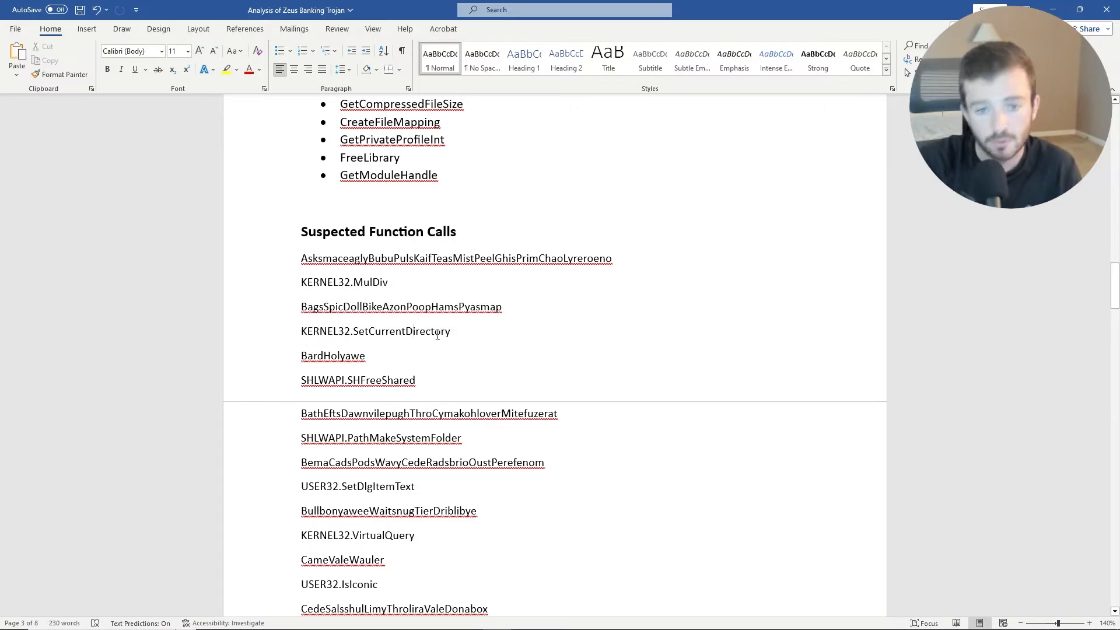
Step: Select the BagsSpicDollBikeAzonPoopHamsPyasmap line and scroll through the remaining imports
double_click(479, 307)
left_click(511, 306)
left_click(290, 314)
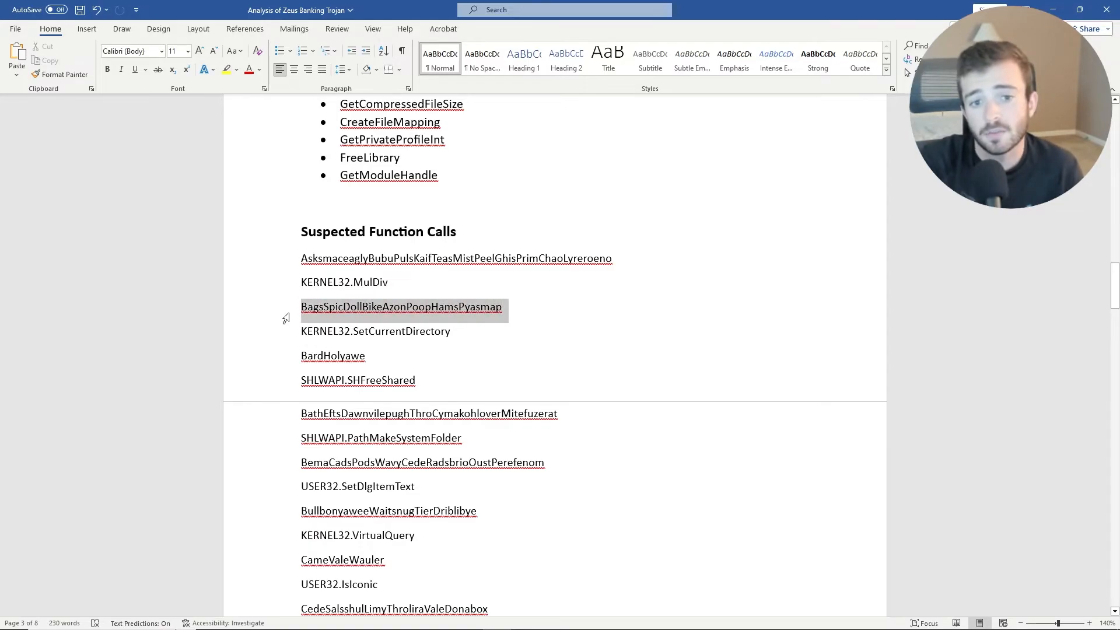
scroll(305, 374, "down", 4)
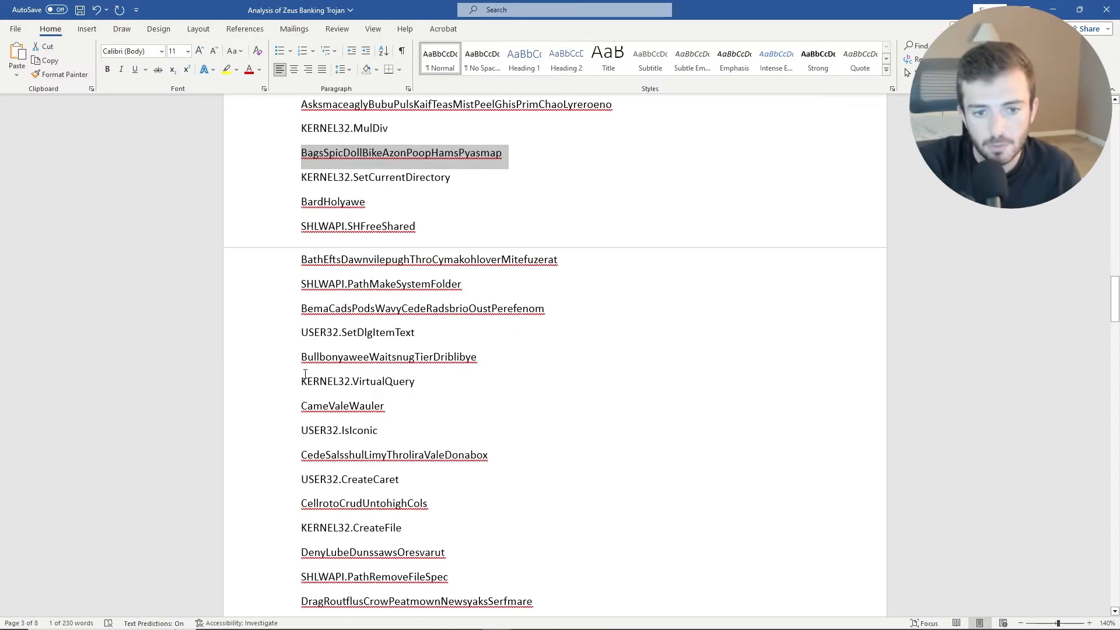
scroll(374, 465, "up", 2)
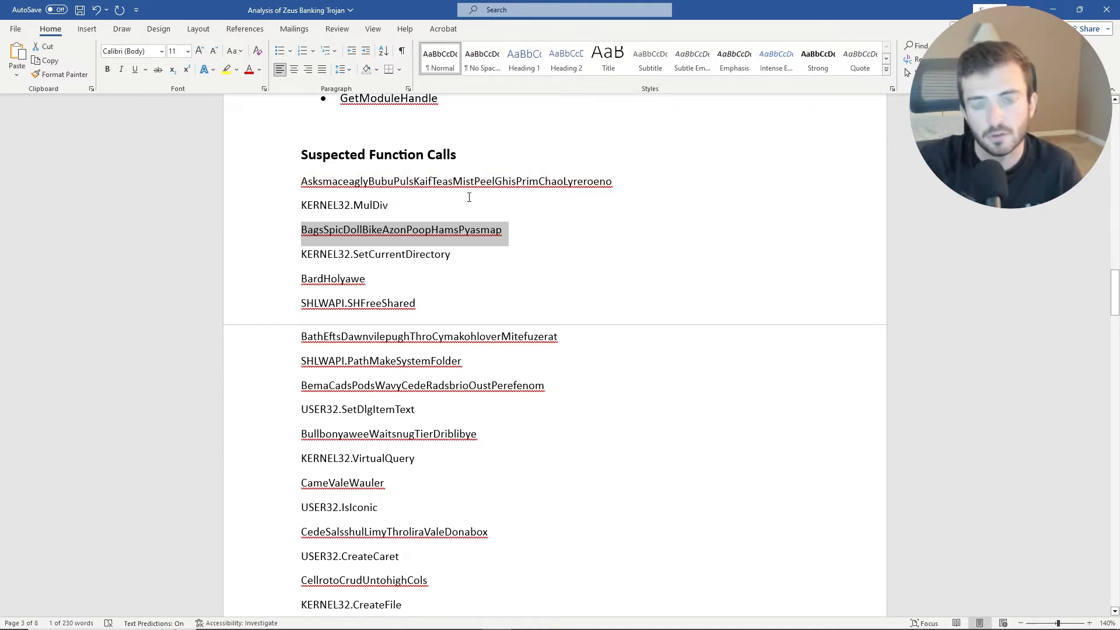
scroll(673, 352, "down", 5)
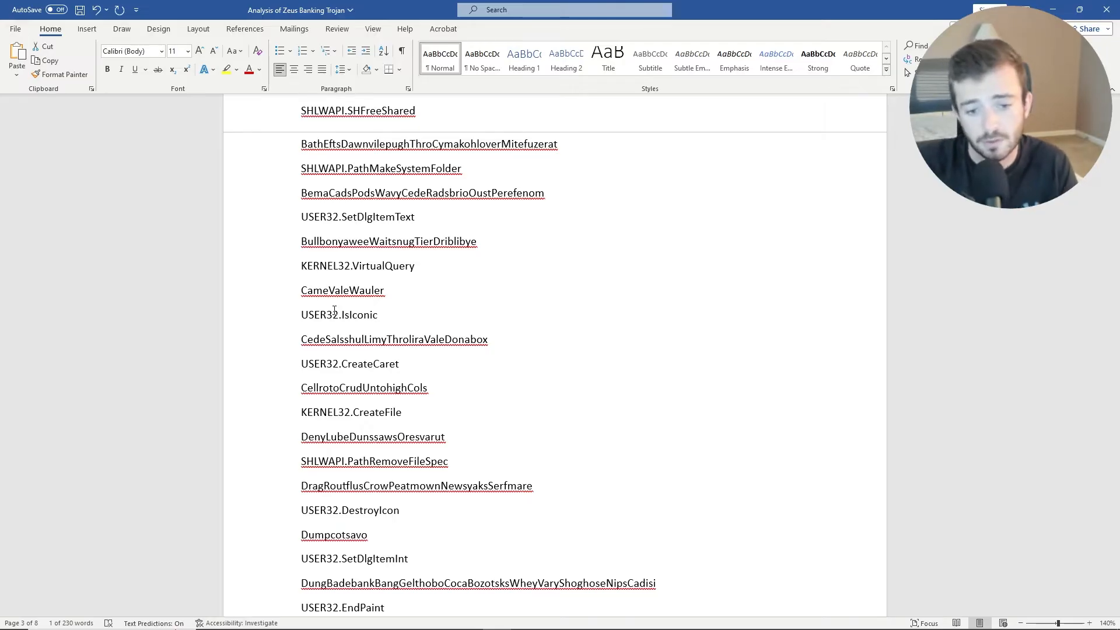
left_click(349, 285)
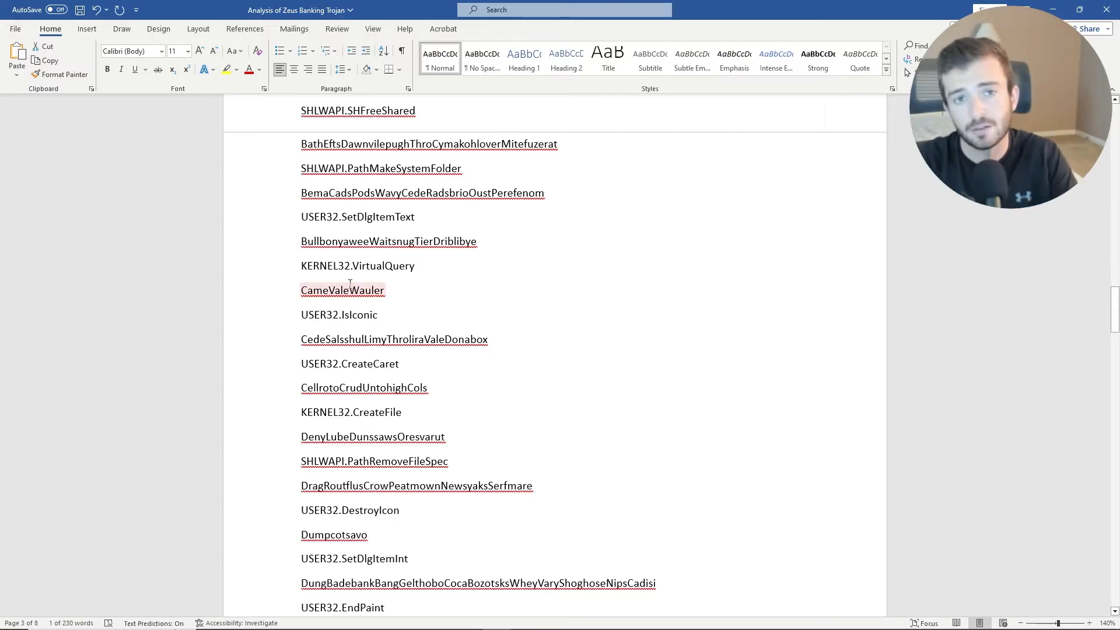
left_click_drag(409, 295, 220, 293)
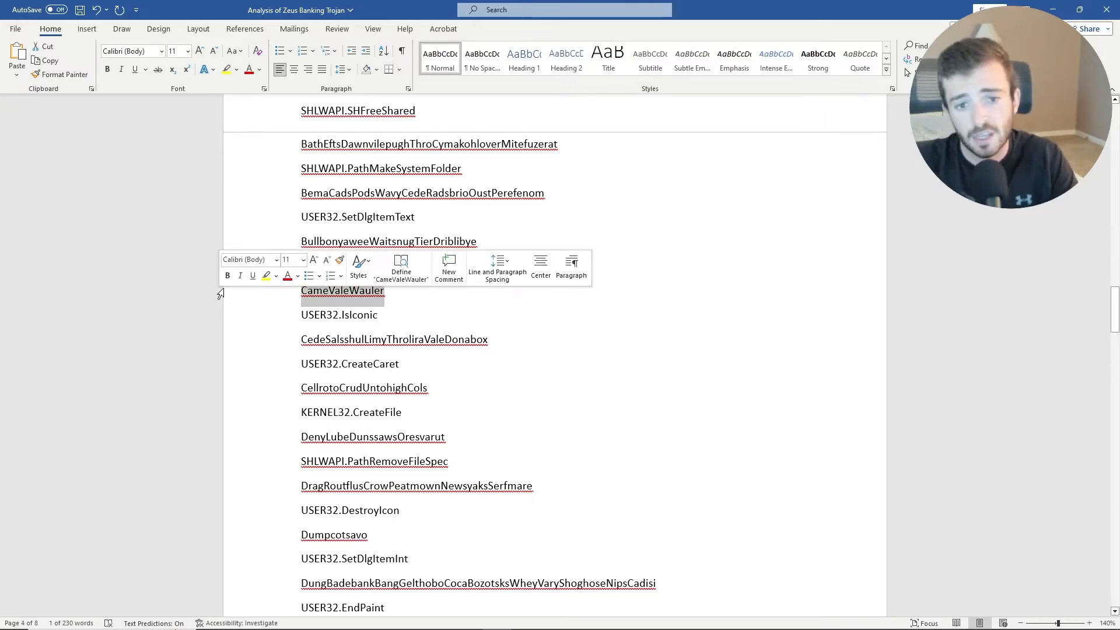
scroll(423, 417, "down", 2)
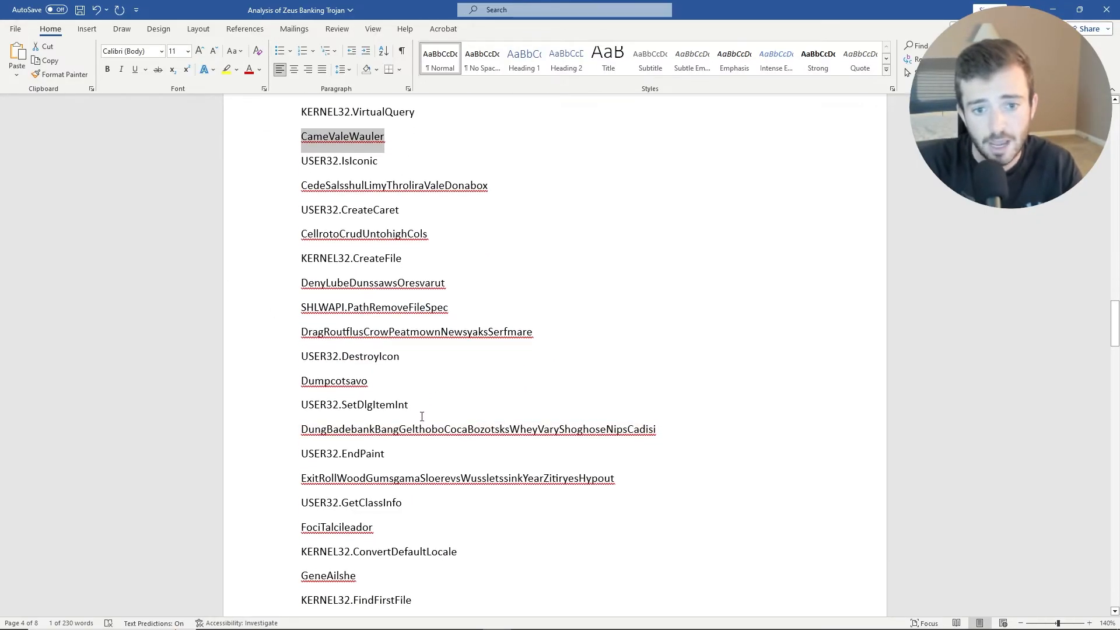
triple_click(395, 331)
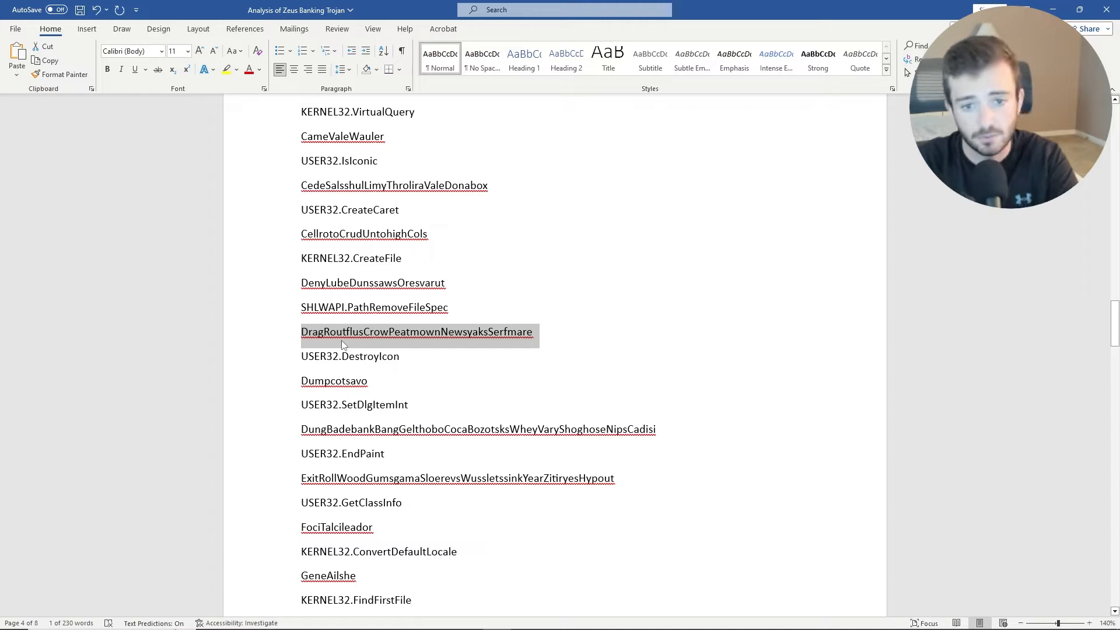
scroll(341, 344, "down", 4)
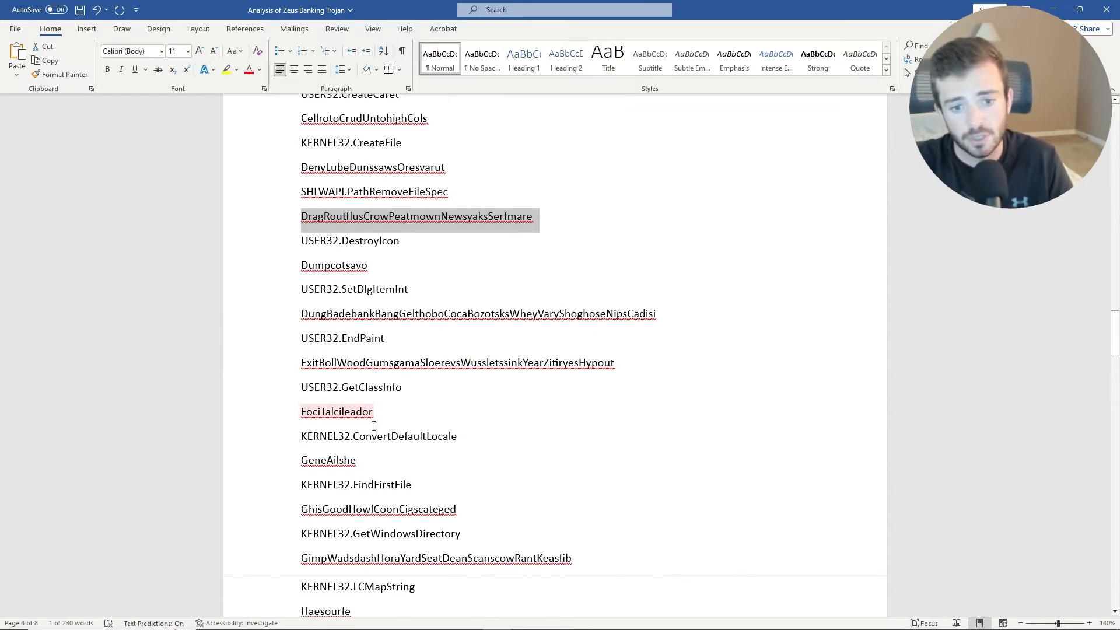
scroll(388, 458, "down", 1)
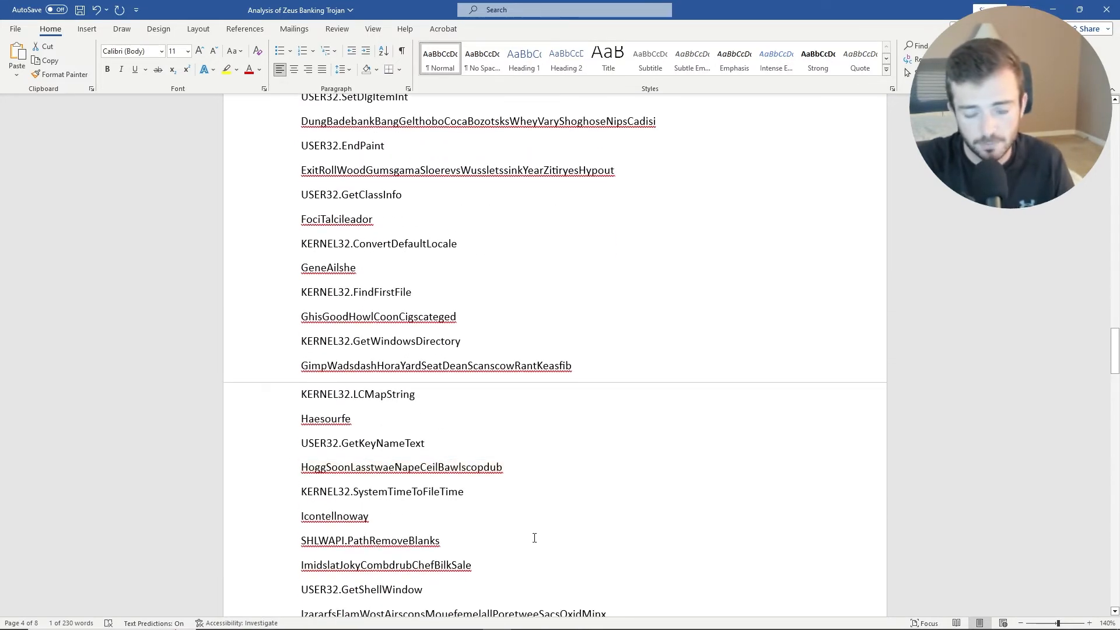
scroll(530, 536, "down", 5)
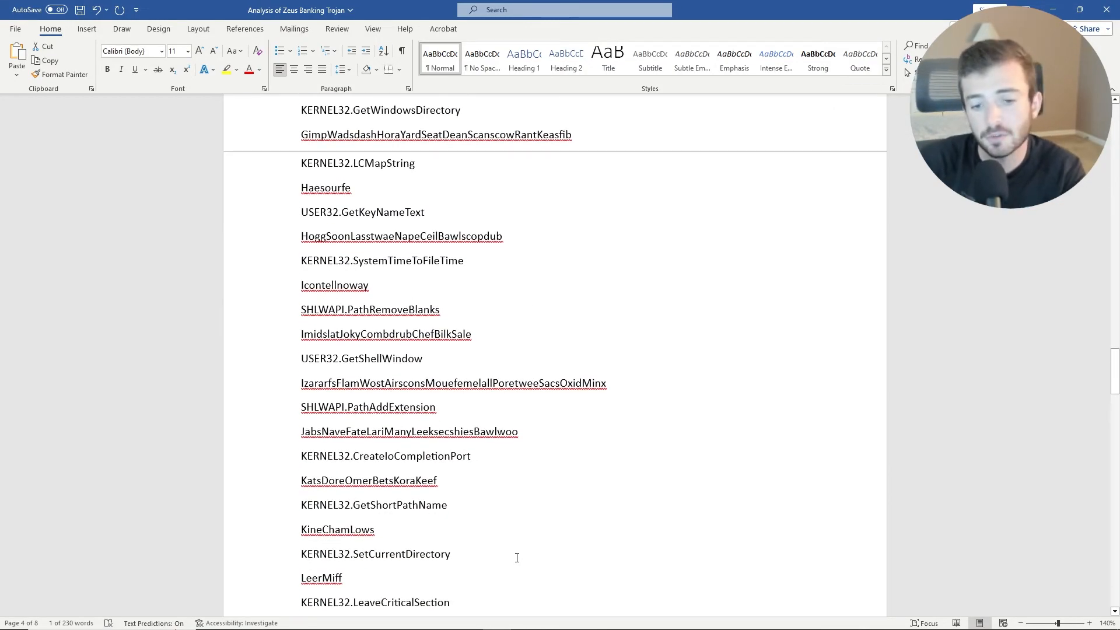
scroll(517, 558, "down", 4)
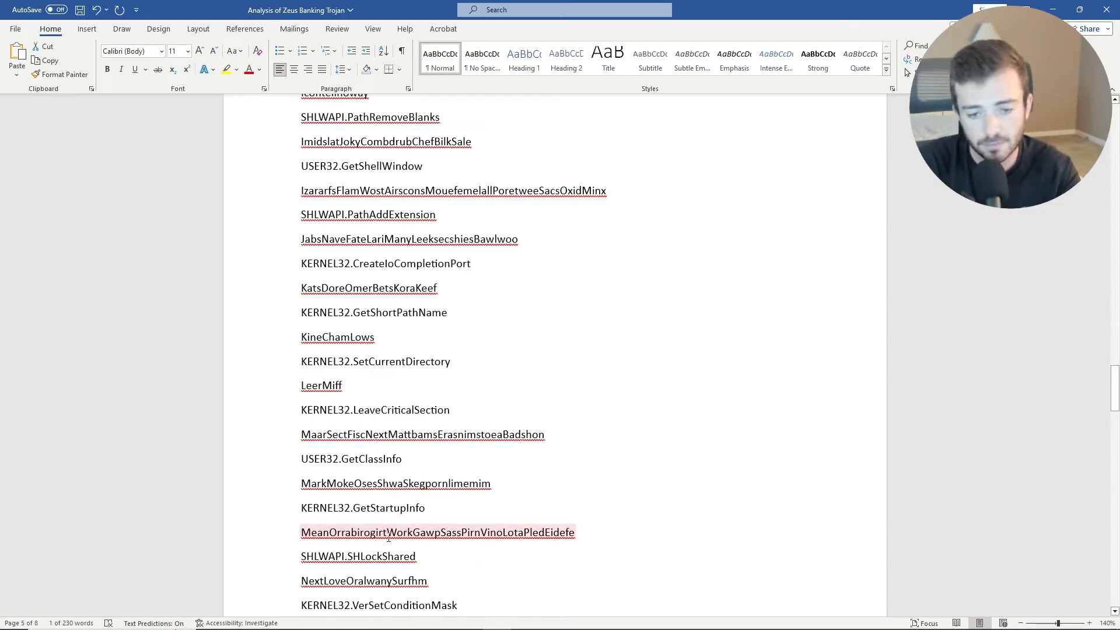
scroll(389, 537, "up", 15)
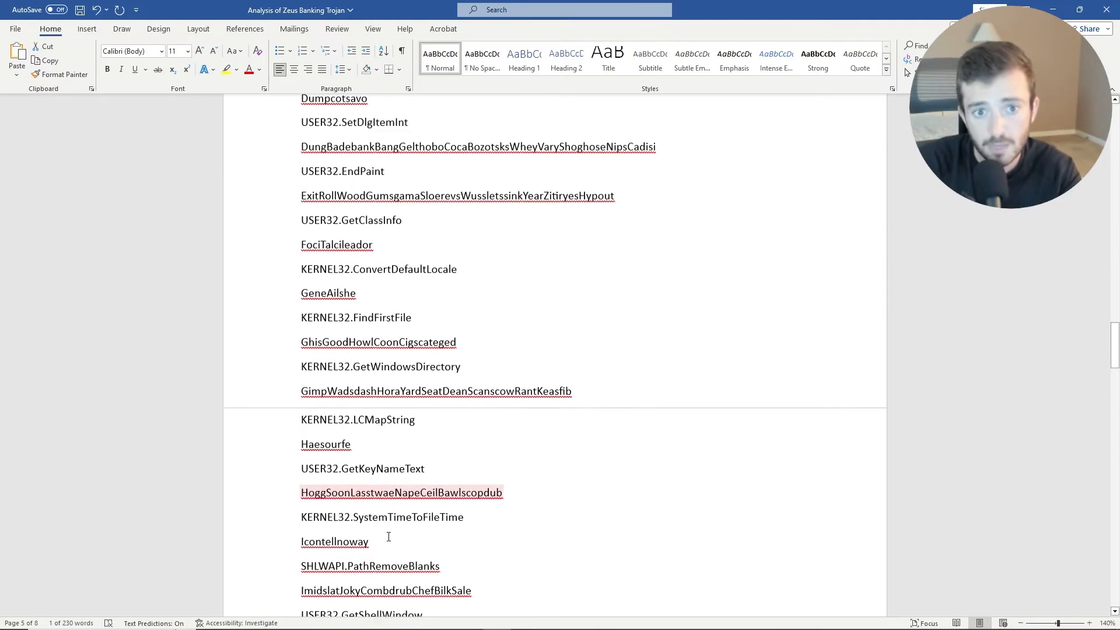
scroll(426, 537, "up", 1)
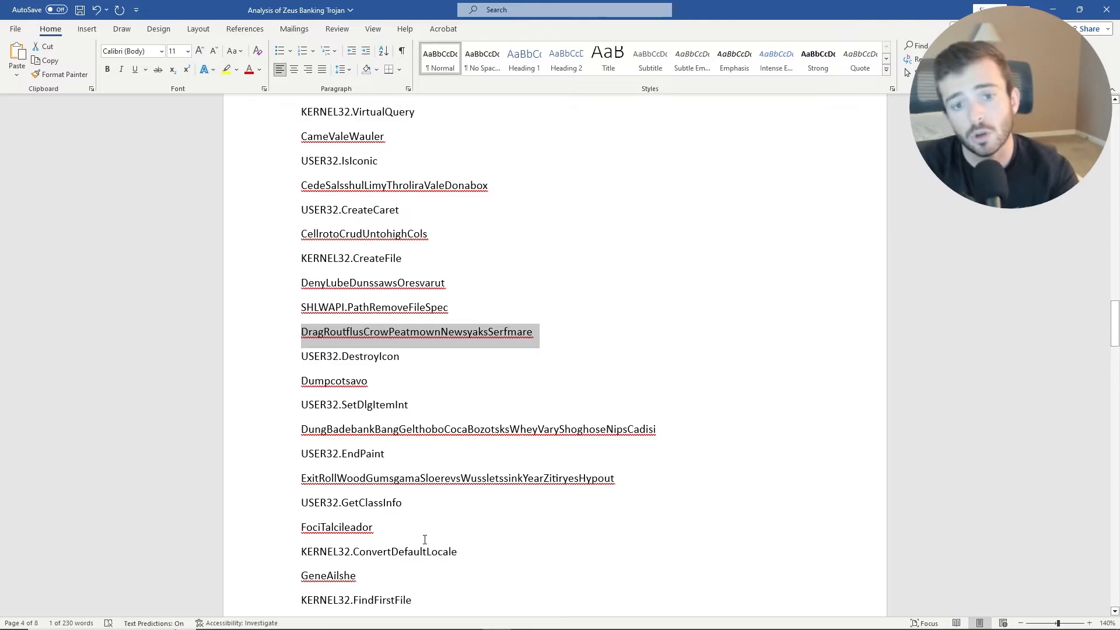
scroll(419, 541, "down", 20)
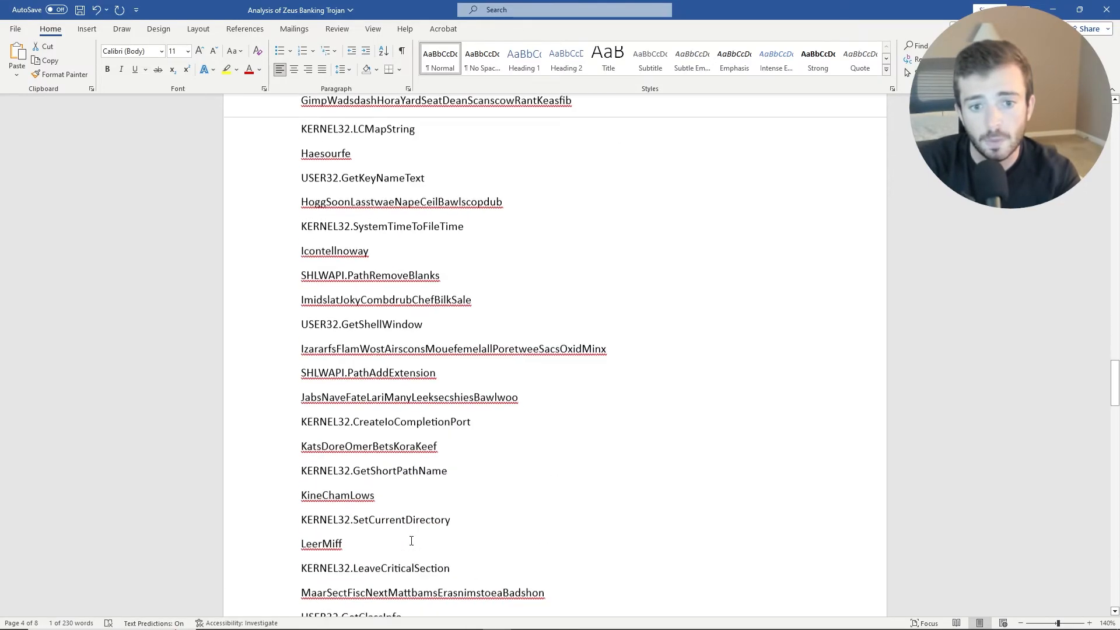
scroll(406, 543, "up", 20)
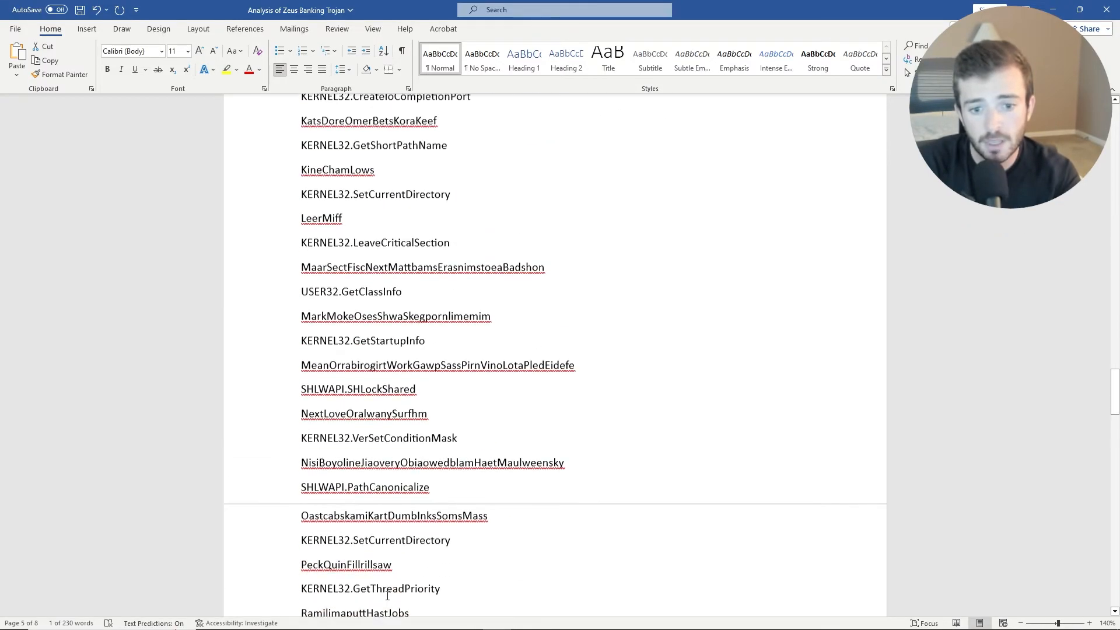
scroll(374, 290, "up", 20)
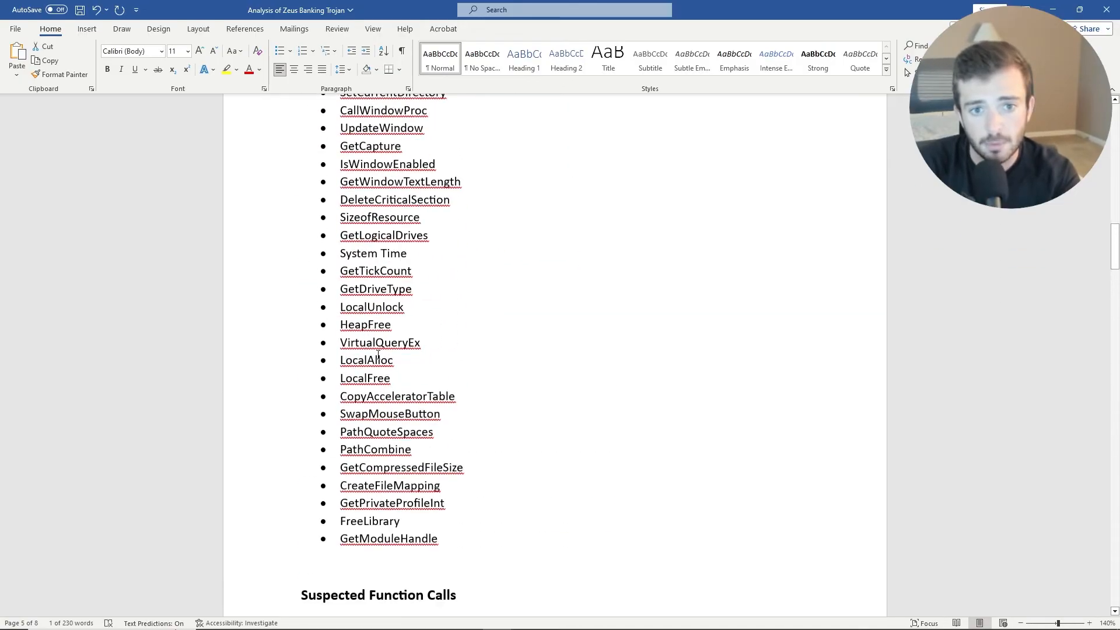
scroll(383, 375, "up", 3)
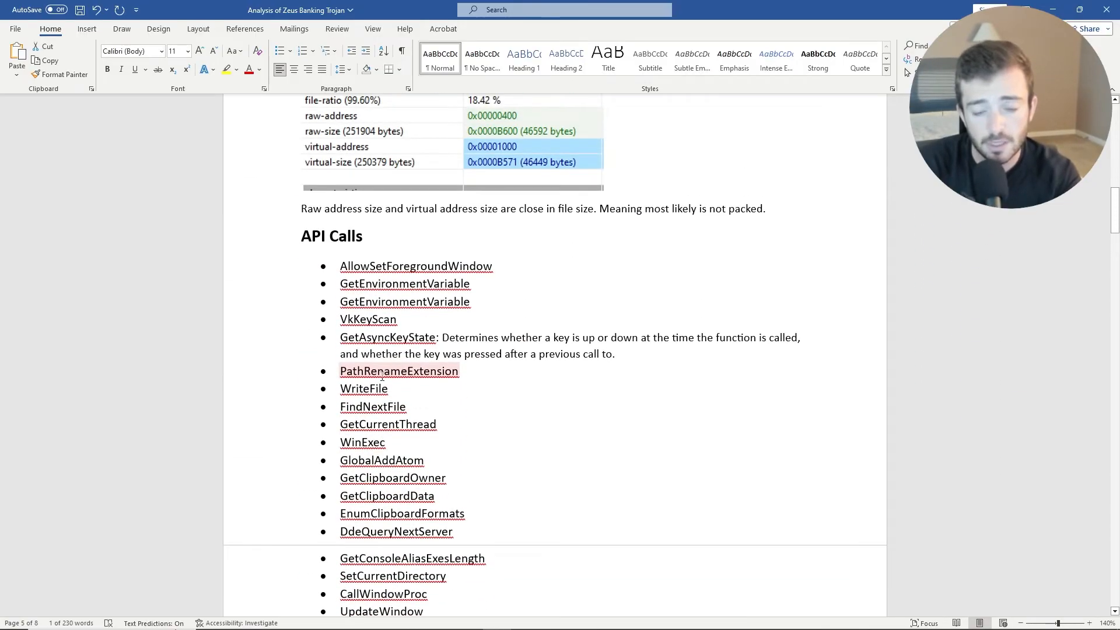
scroll(382, 377, "down", 6)
scroll(383, 377, "down", 10)
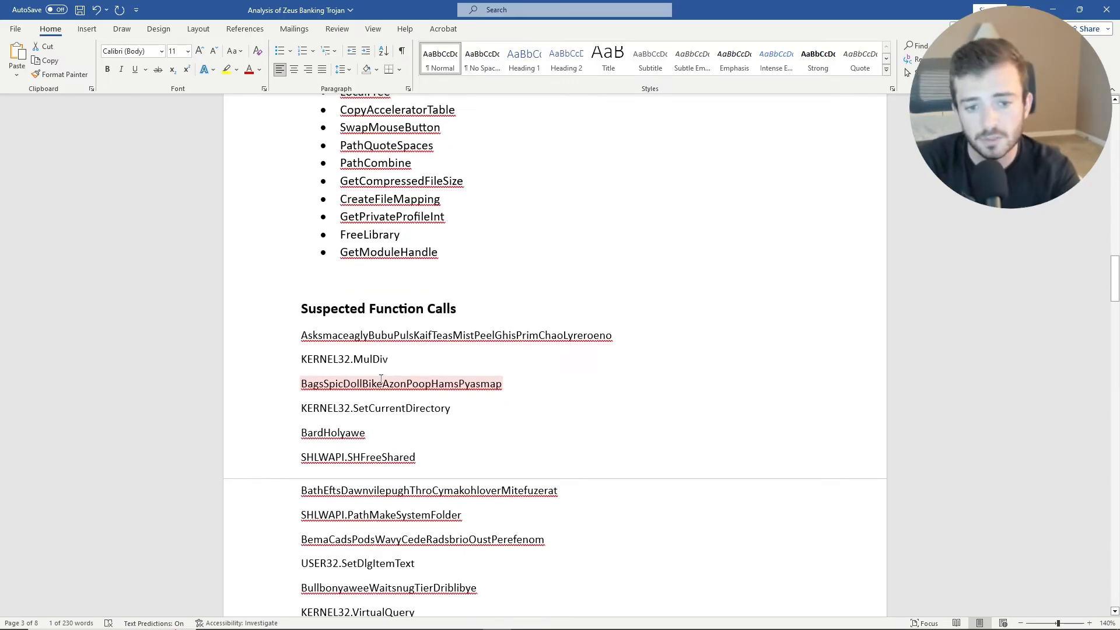
scroll(379, 378, "down", 2)
scroll(372, 383, "down", 10)
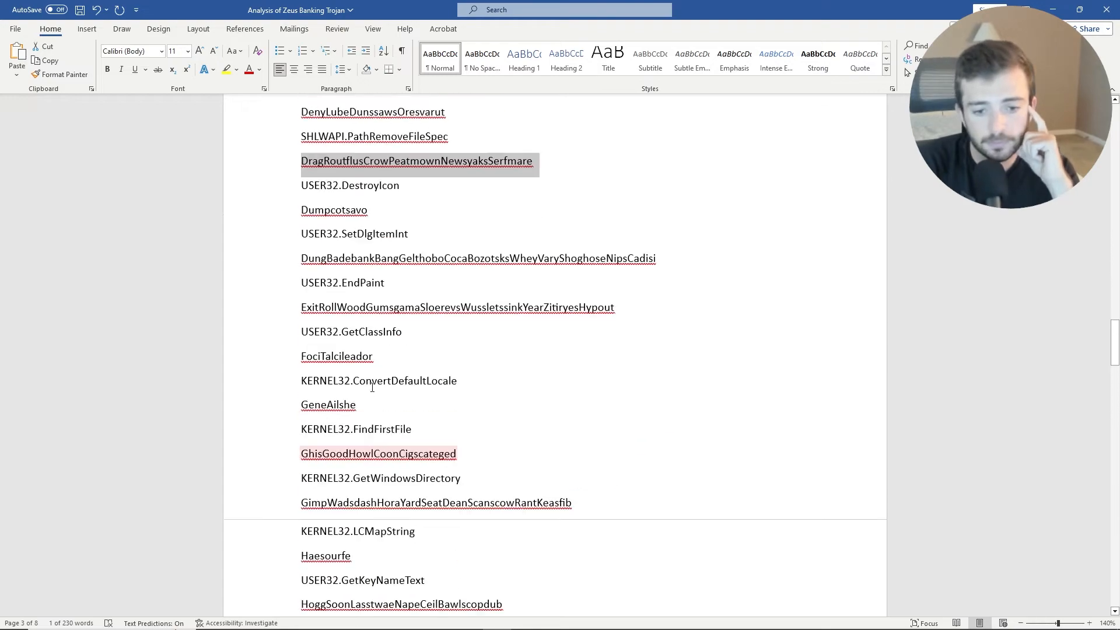
scroll(373, 387, "down", 6)
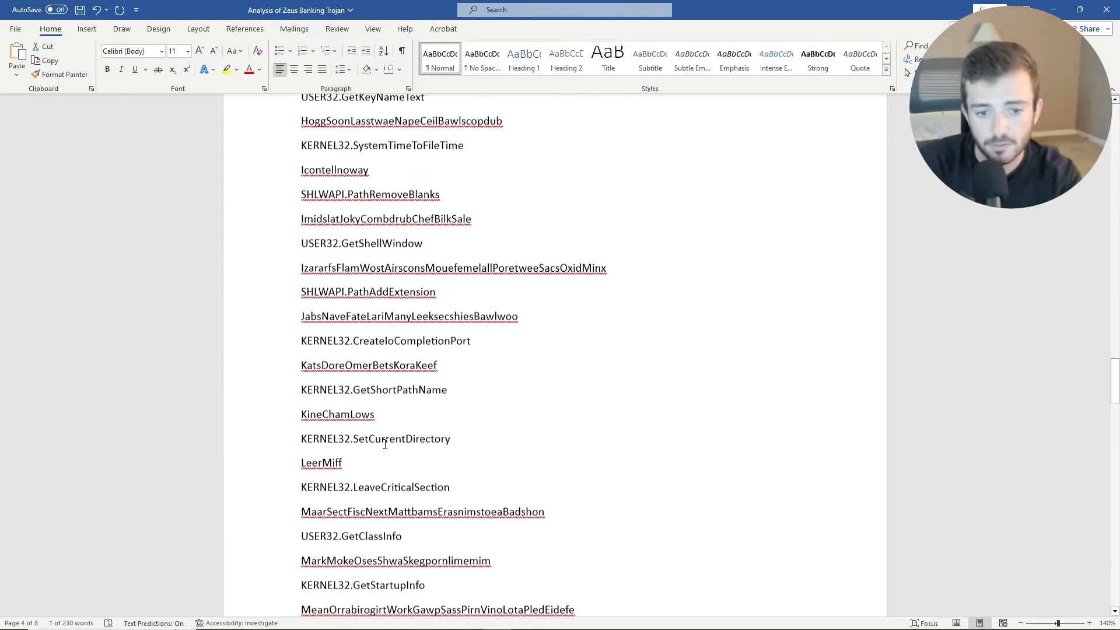
scroll(384, 441, "down", 6)
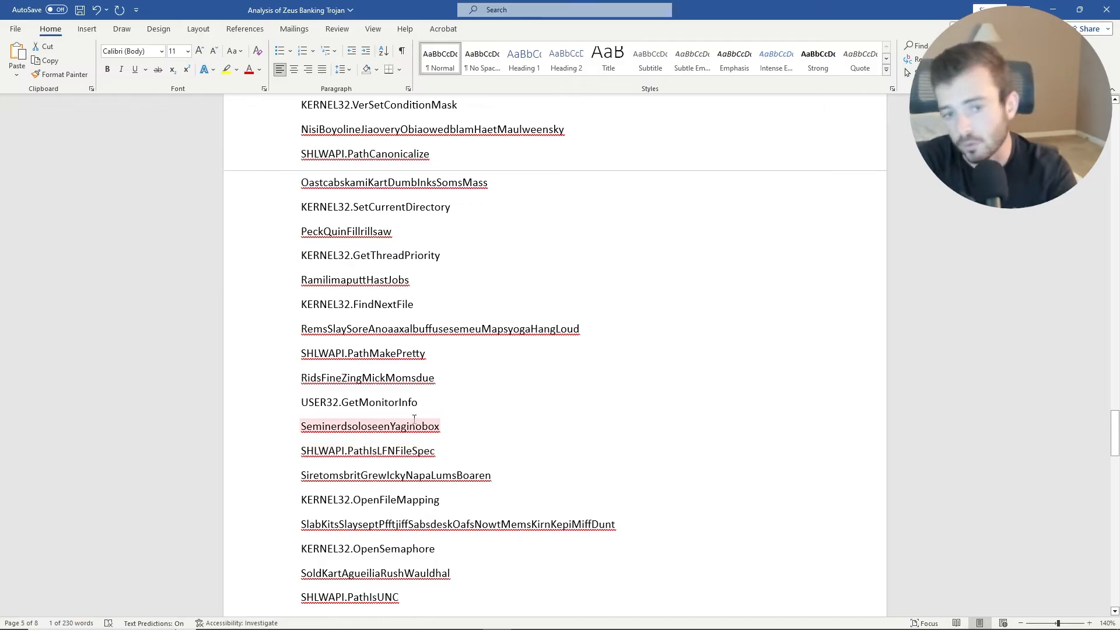
scroll(519, 352, "down", 5)
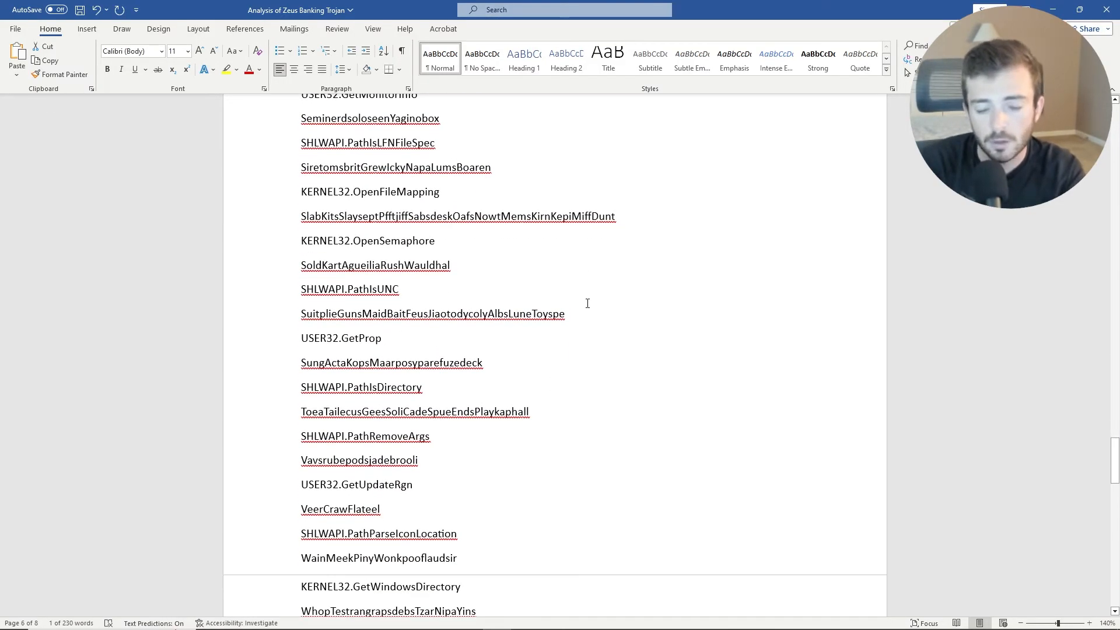
scroll(576, 308, "down", 3)
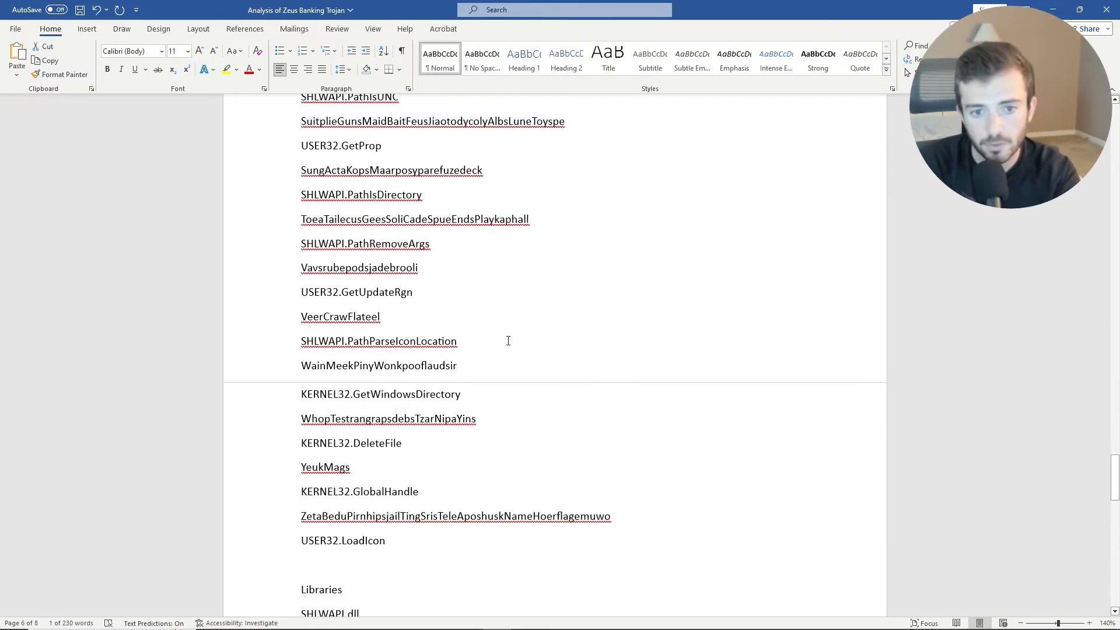
triple_click(325, 292)
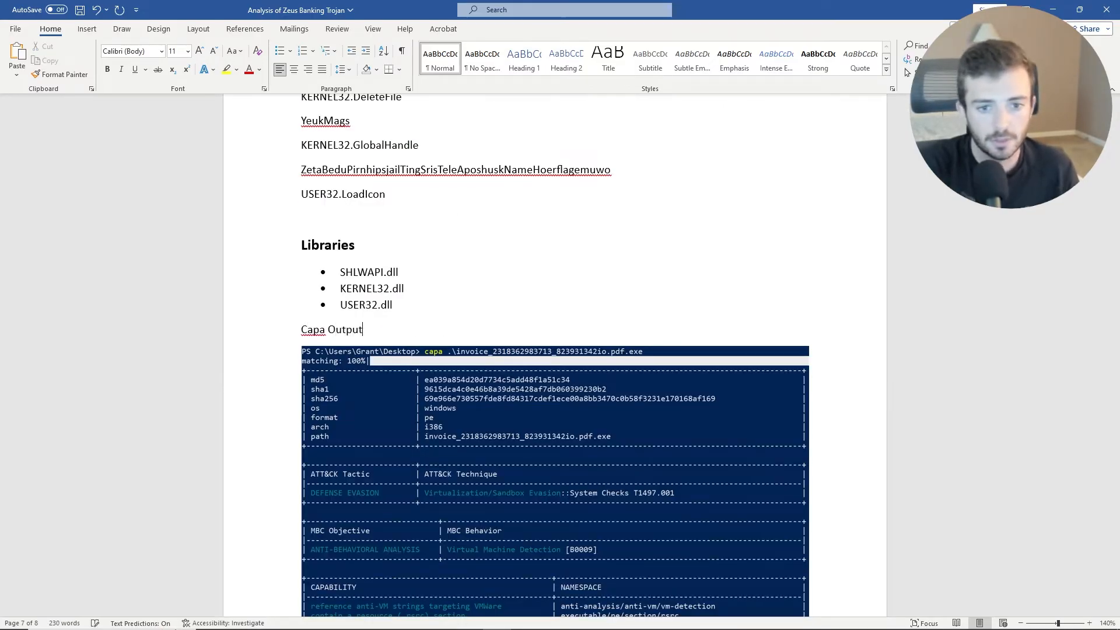
Step: Make the Capa Output line bold at 14 point above the capa screenshot
triple_click(357, 329)
left_click(362, 307)
left_click(449, 291)
left_click(448, 292)
scroll(618, 569, "down", 4)
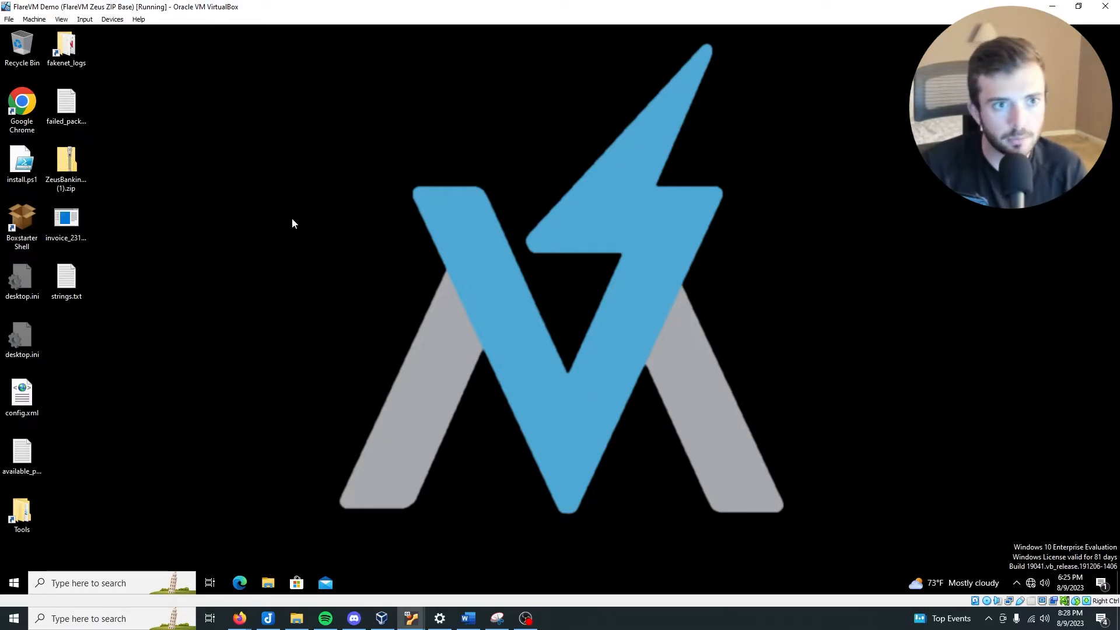
Step: Change the FlareVM Adapter 1 attachment (NAT, then Bridged Adapter) and save the settings
left_click(43, 22)
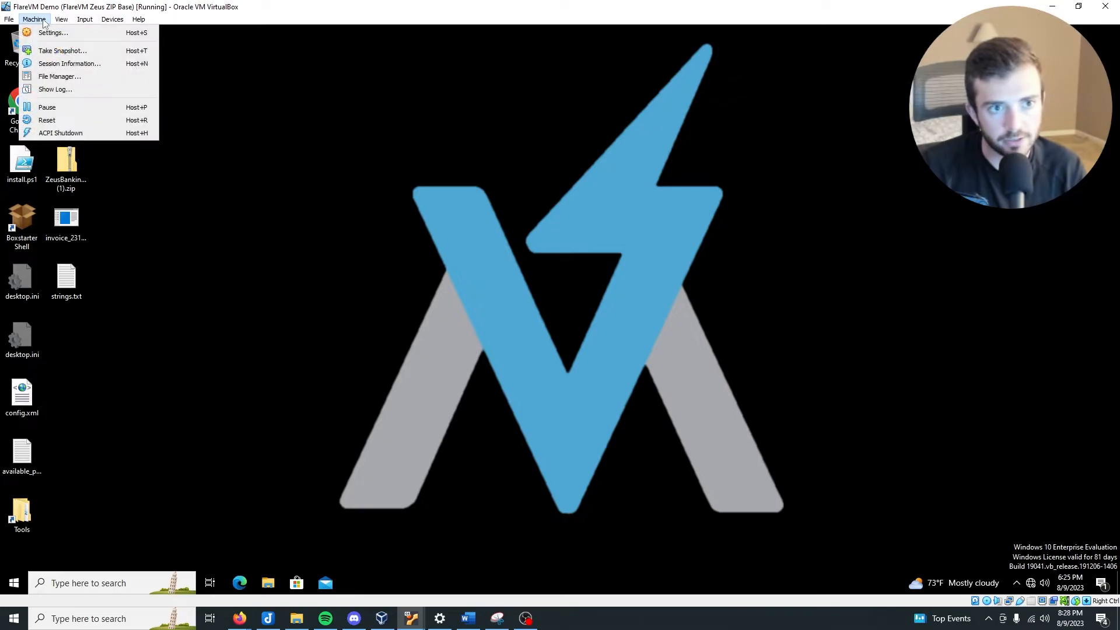
left_click(49, 33)
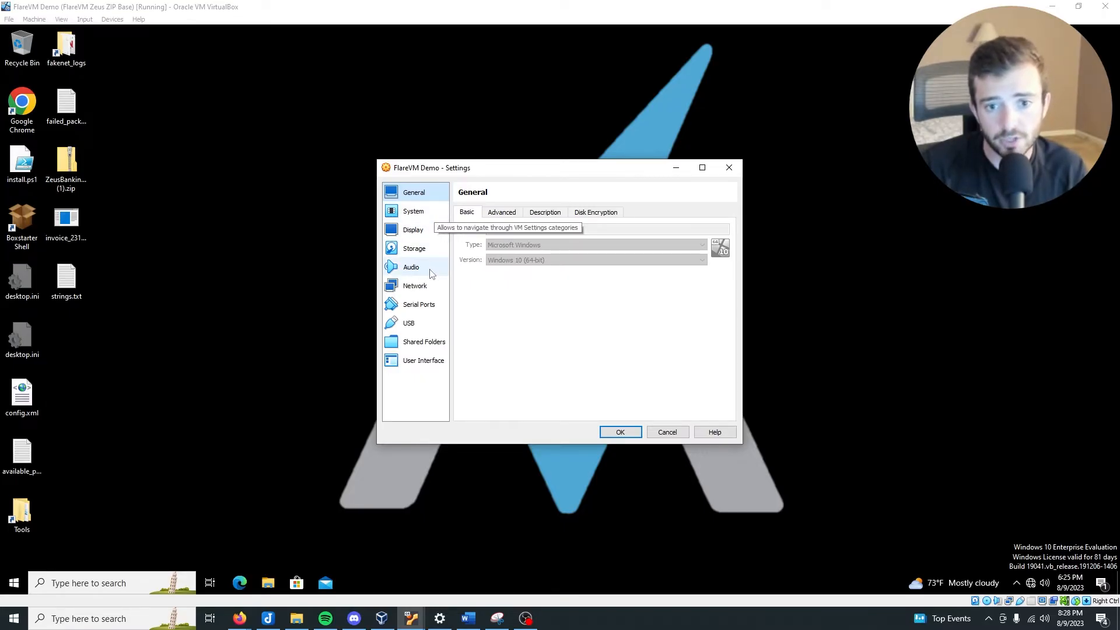
left_click(424, 286)
left_click(561, 243)
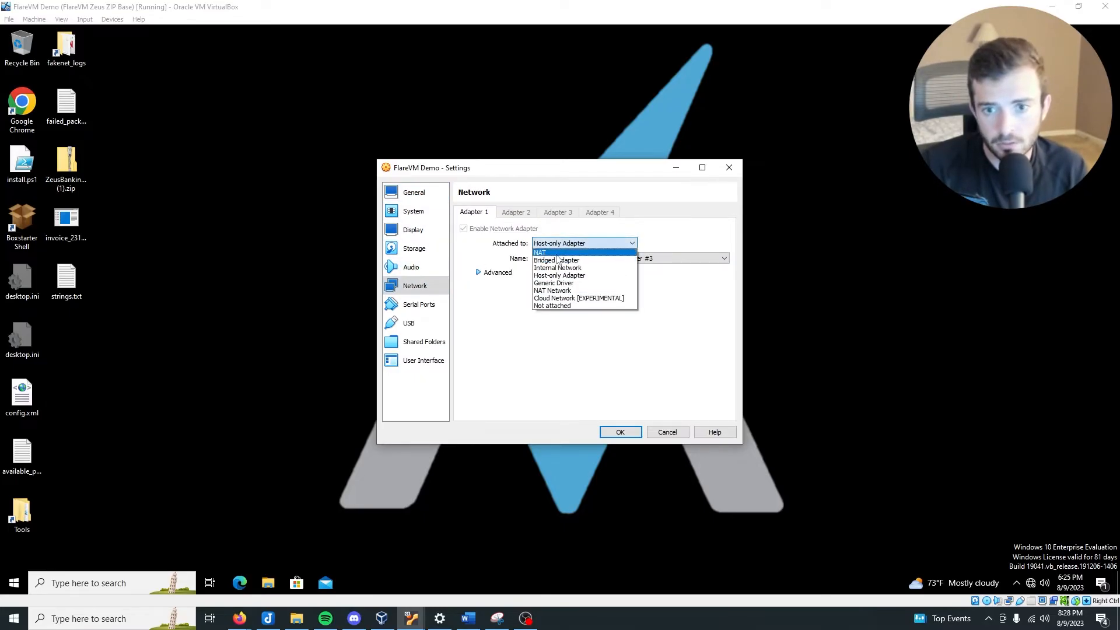
left_click(557, 258)
left_click(561, 243)
left_click(560, 294)
left_click(615, 432)
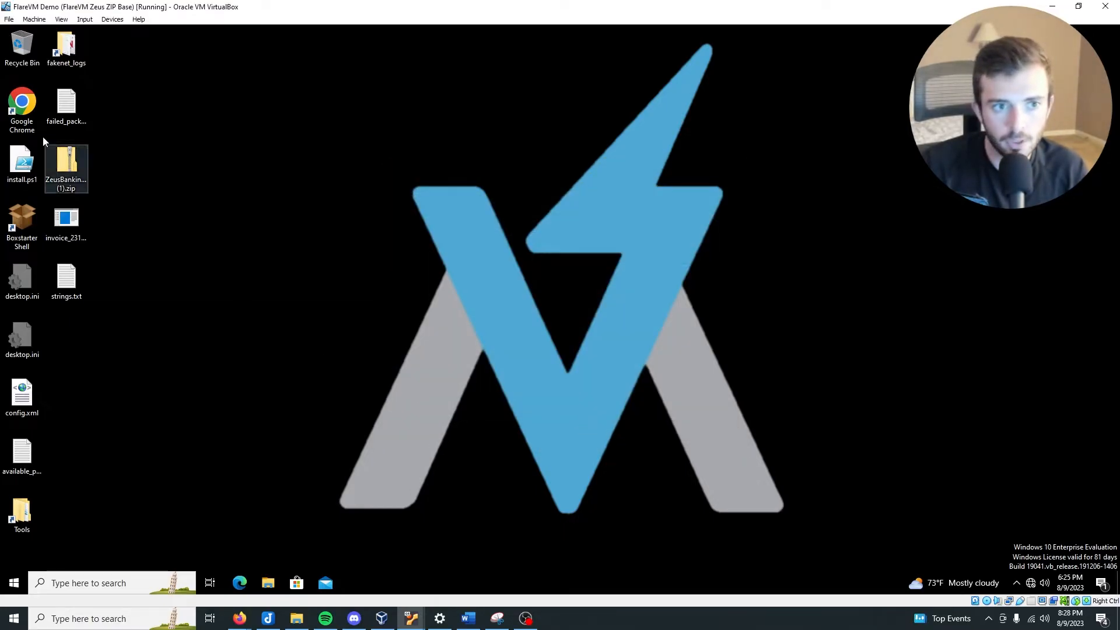
Step: Download Cutter-v2.3.0-Windows-x86_64 from cutter.re in Chrome and extract it to the Desktop
double_click(22, 105)
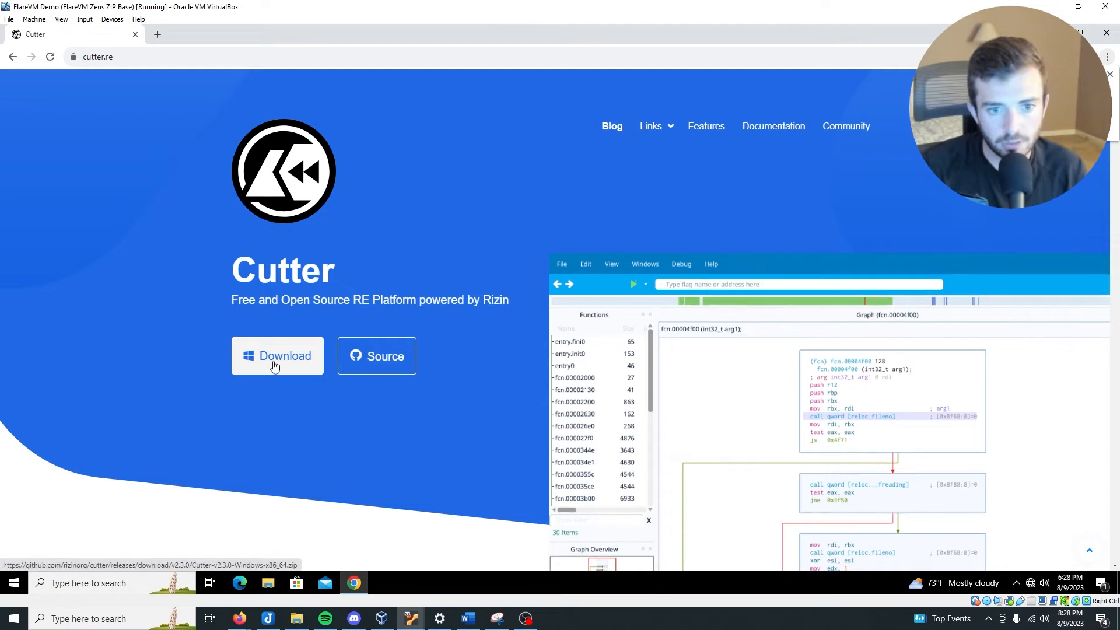
left_click(272, 367)
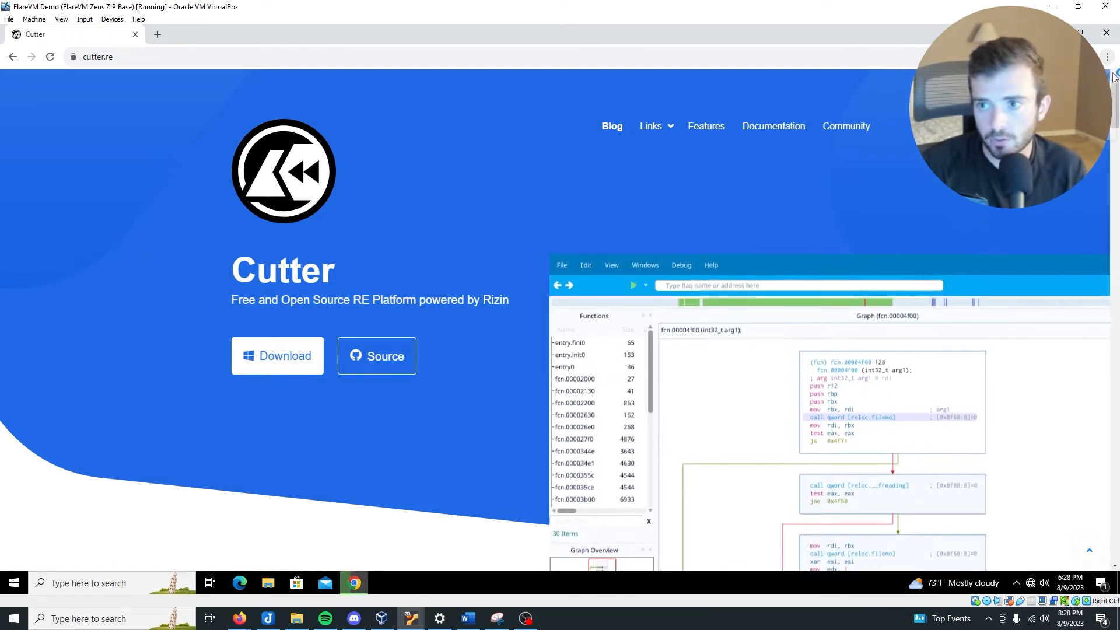
left_click(1111, 75)
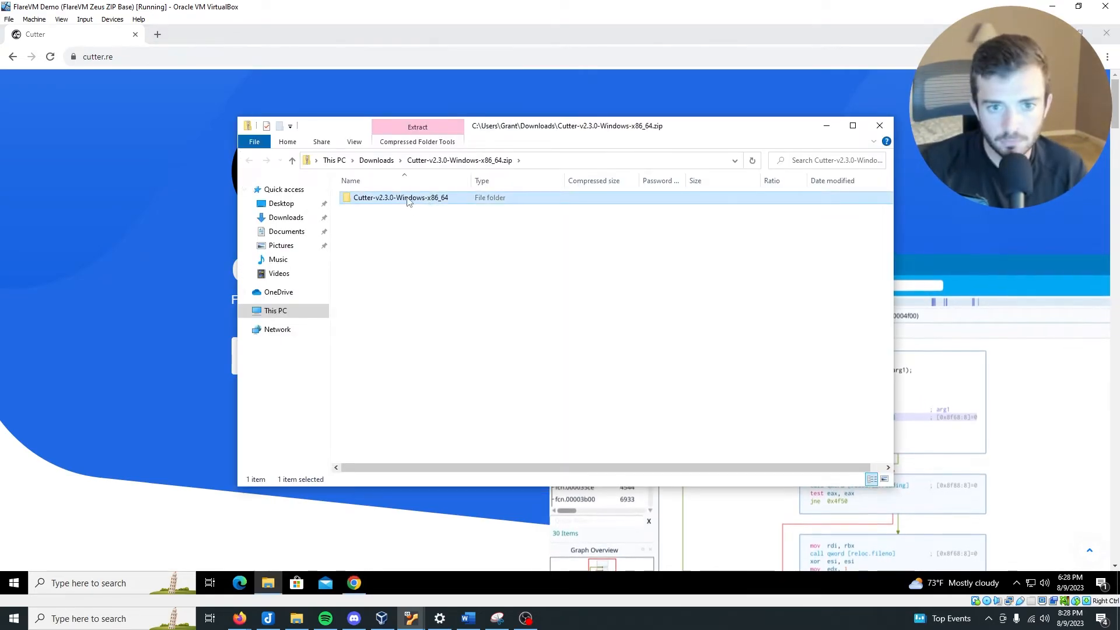
left_click_drag(412, 195, 280, 204)
left_click(282, 203)
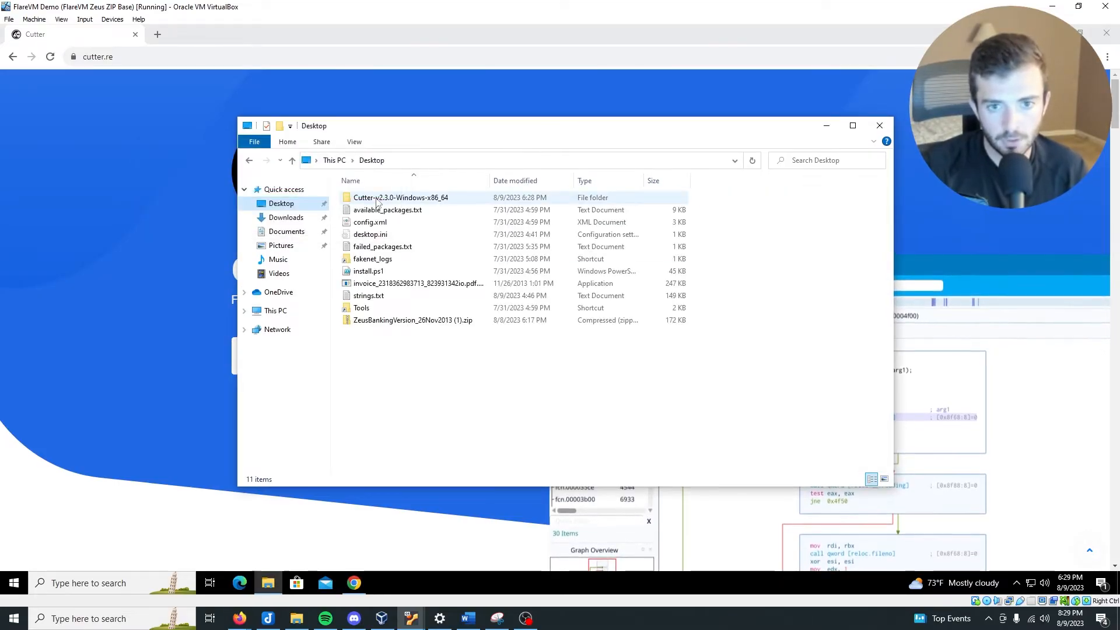
Step: Open the Cutter-v2.3.0-Windows-x86_64 folder on the desktop and run cutter.exe
key("super+d")
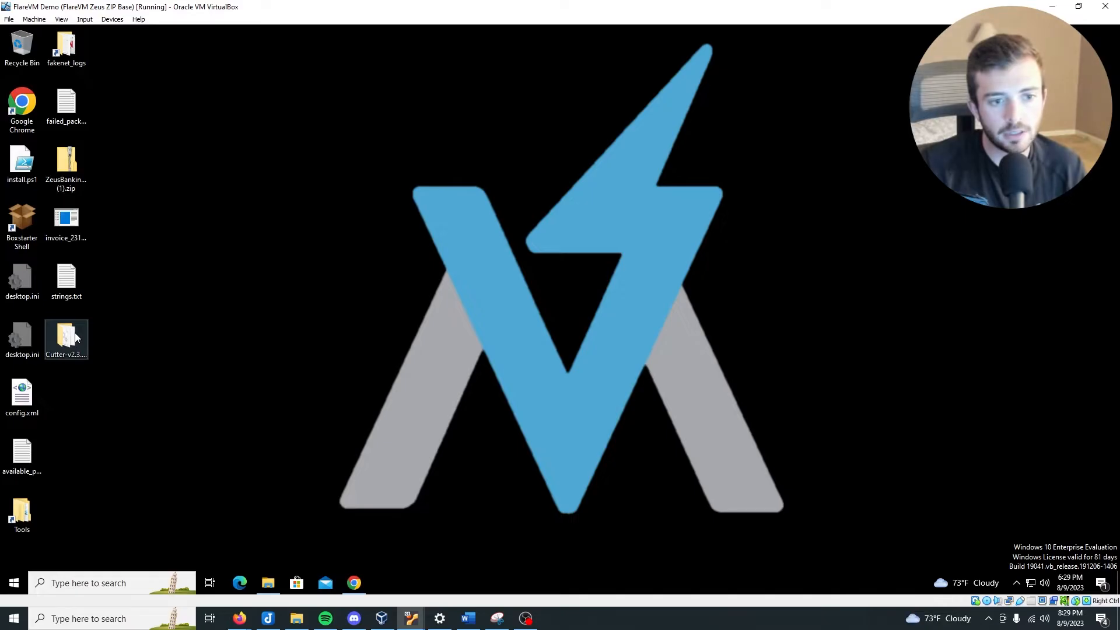
double_click(75, 338)
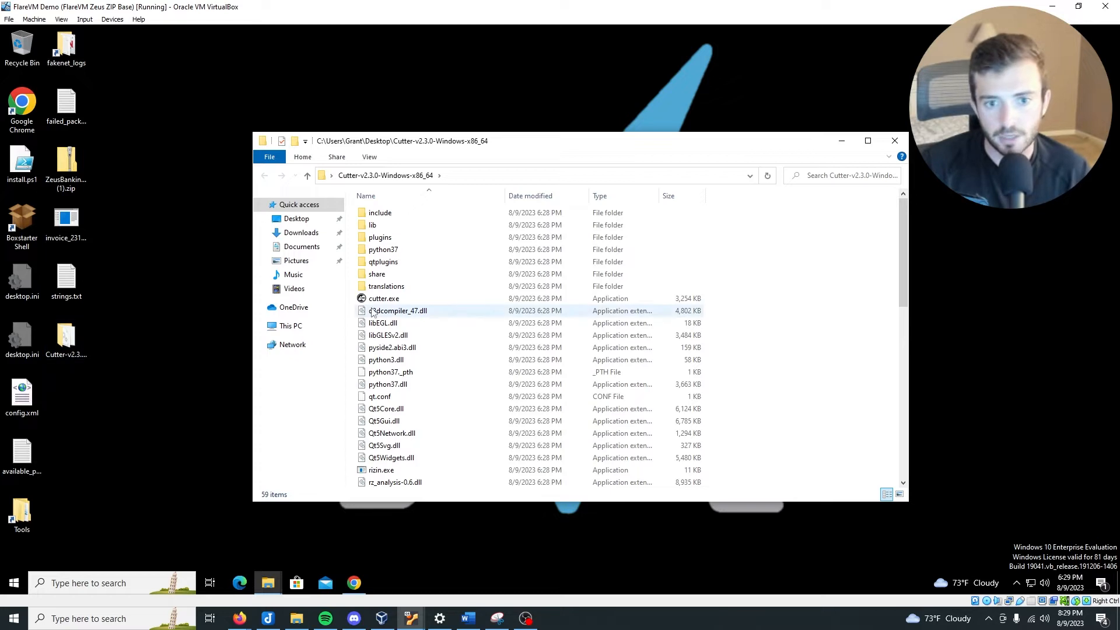
double_click(385, 299)
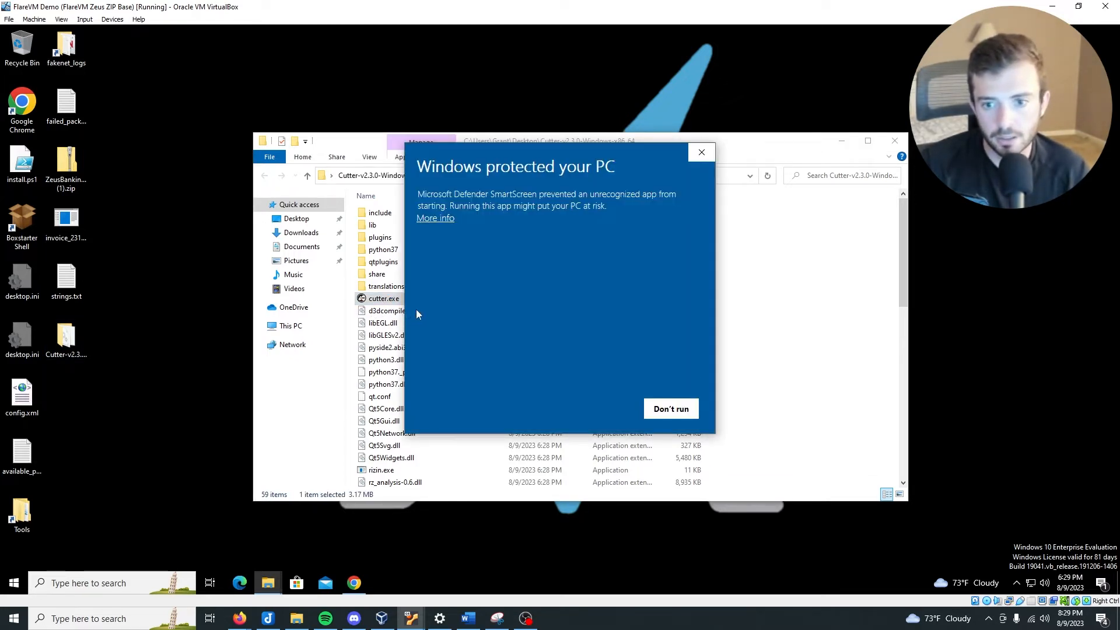
Step: Allow the unrecognized Cutter app past SmartScreen via More info and Run anyway
left_click(445, 221)
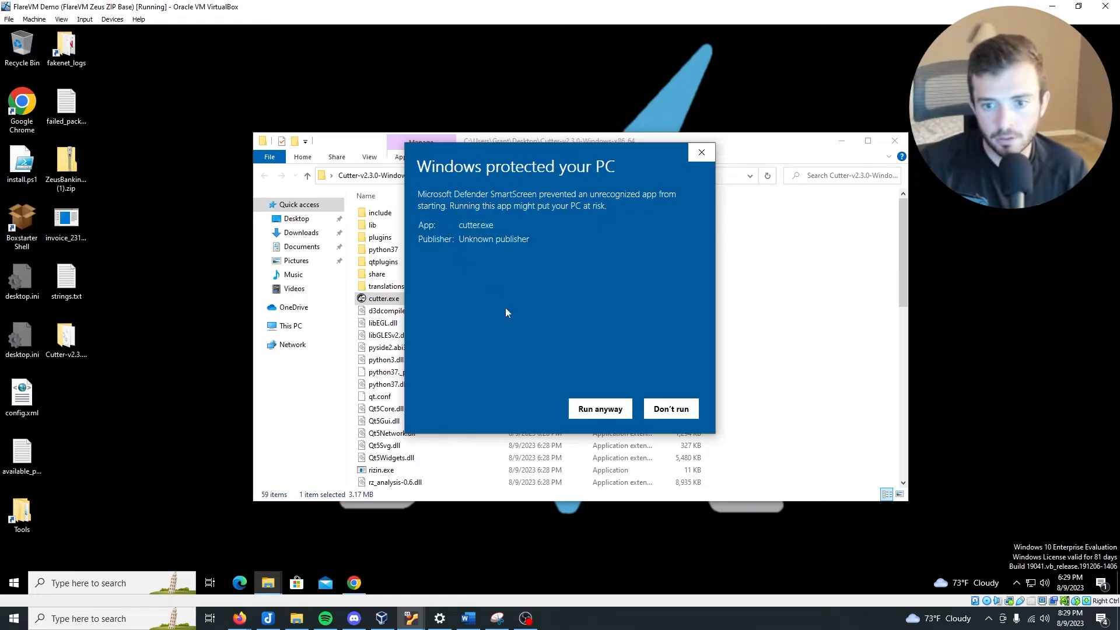
left_click(594, 410)
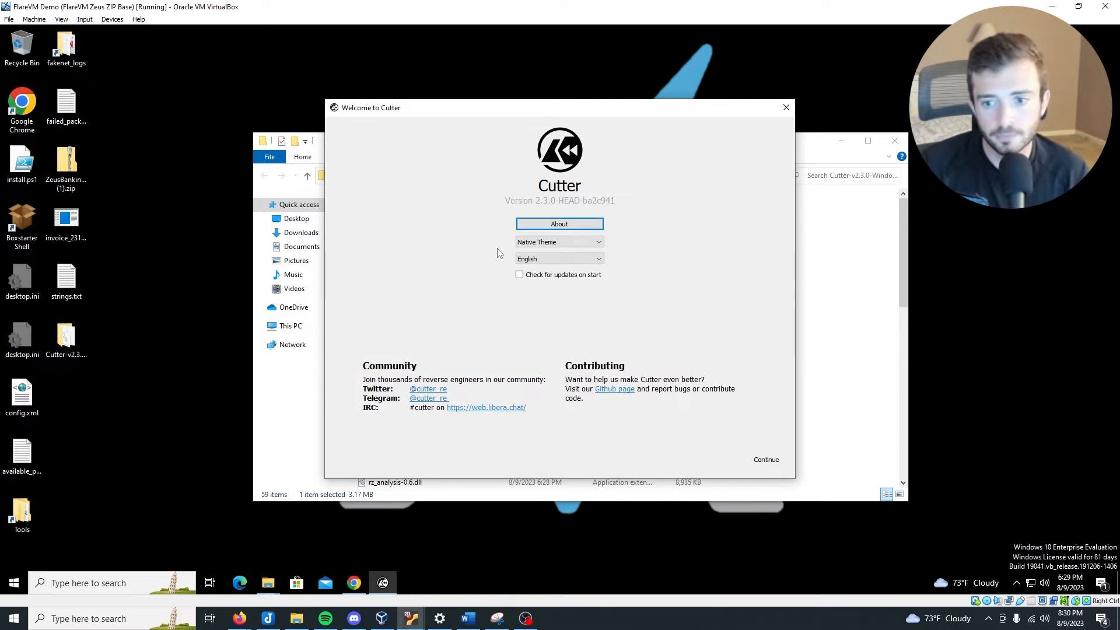
Step: Load the invoice .pdf.exe sample from the Desktop into Cutter with Auto-Analysis enabled
left_click(771, 461)
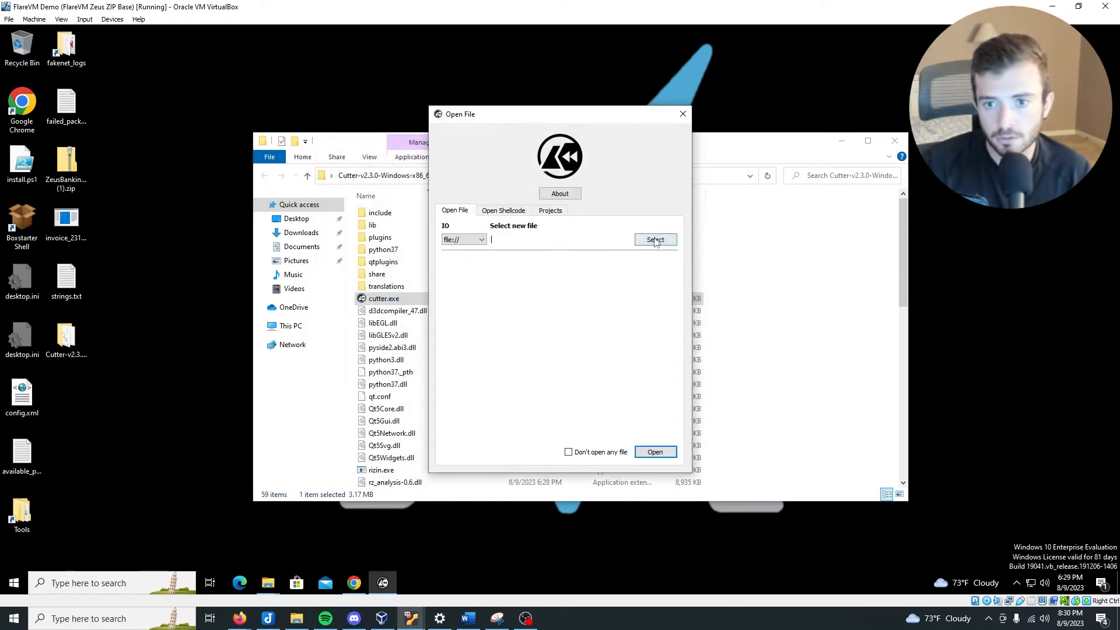
left_click(655, 240)
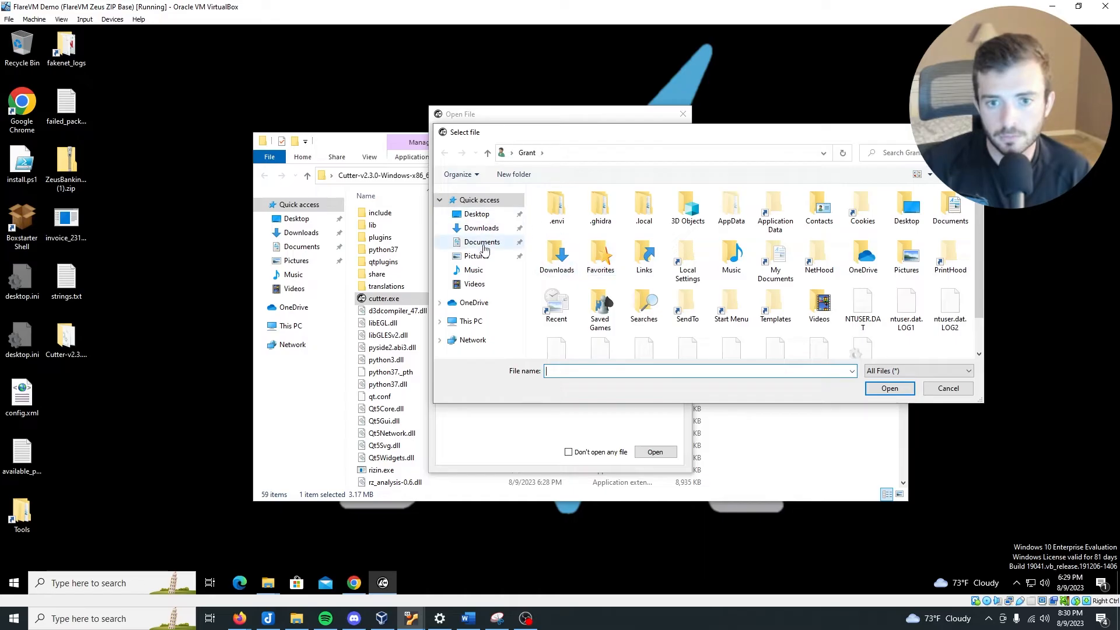
left_click(482, 228)
left_click(476, 214)
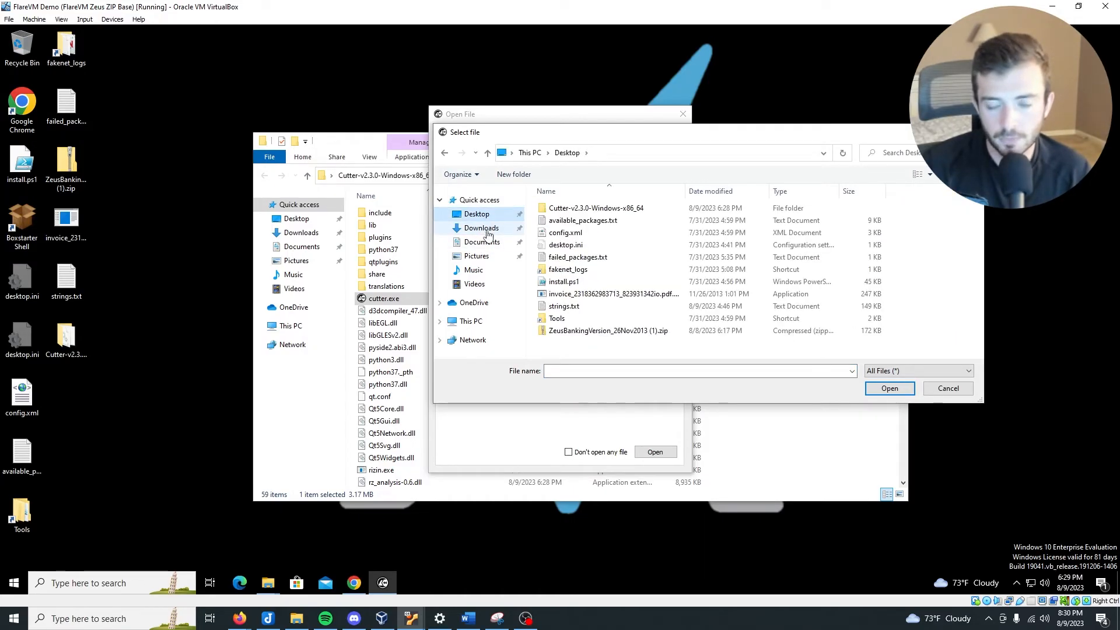
left_click_drag(506, 138, 461, 189)
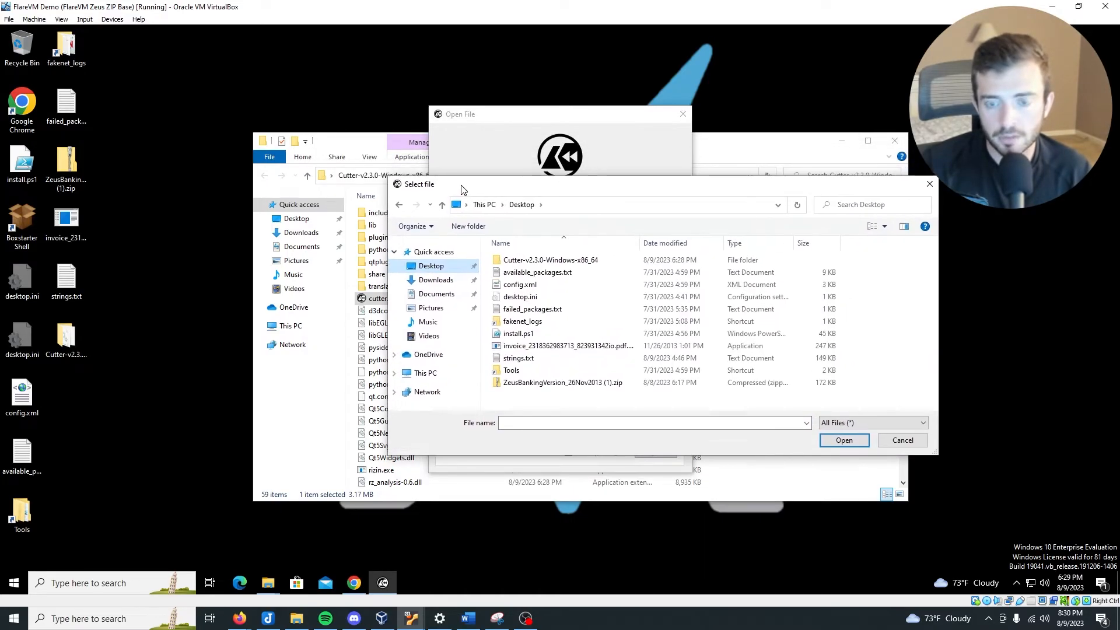
left_click(654, 345)
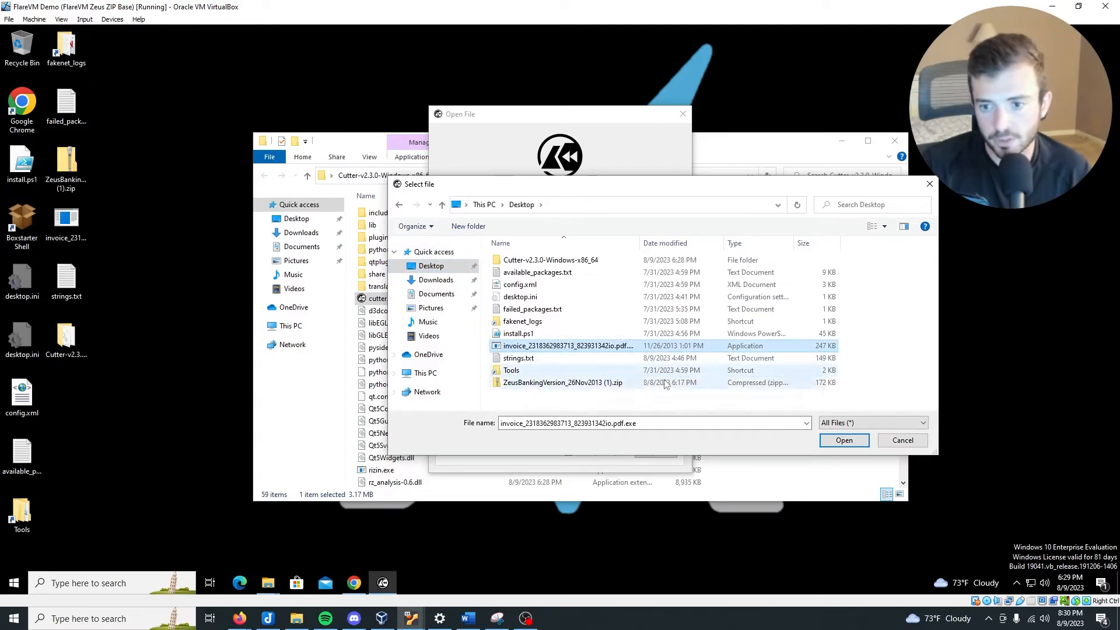
left_click(840, 441)
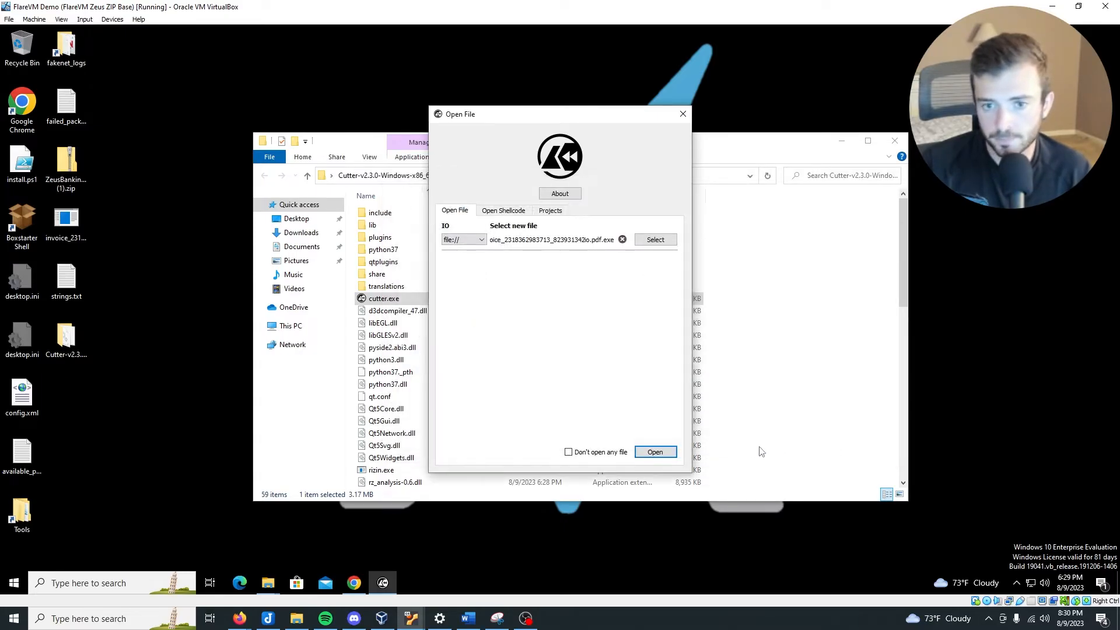
left_click(657, 452)
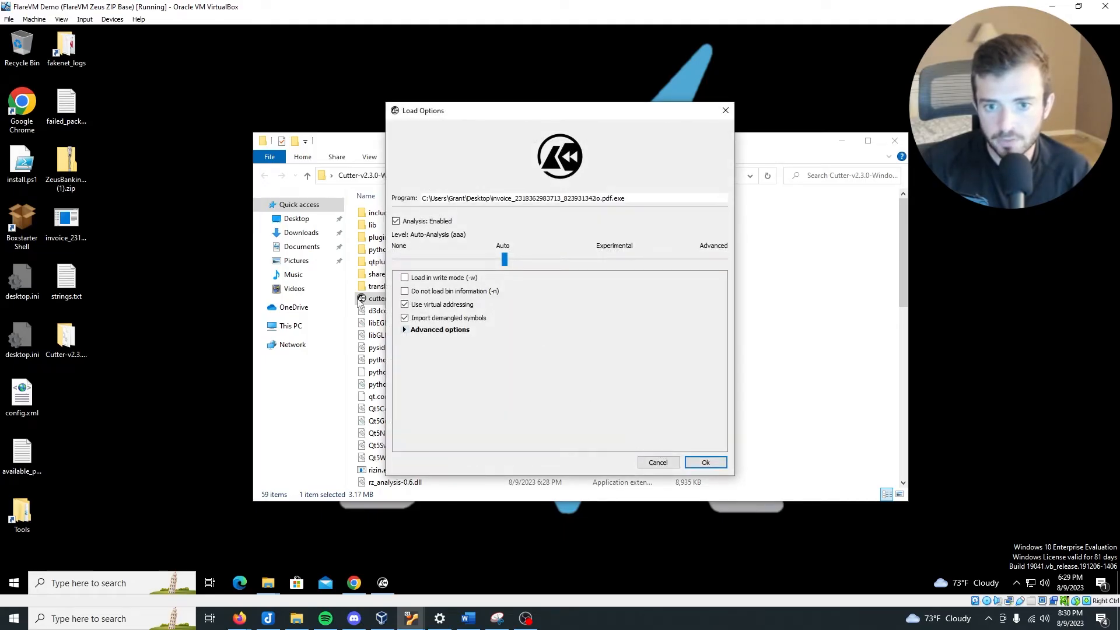
left_click(708, 463)
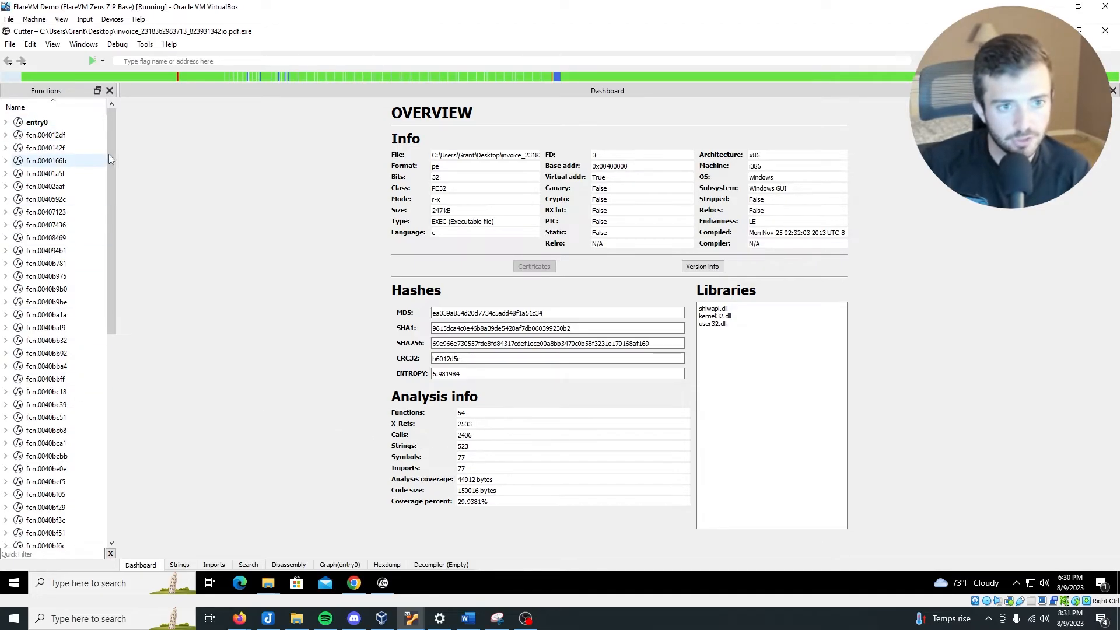
Step: Open the entry0 function from the Functions list in the Disassembly view
mouse_move(114, 149)
left_mouse_down()
mouse_move(105, 363)
mouse_move(102, 130)
left_mouse_up()
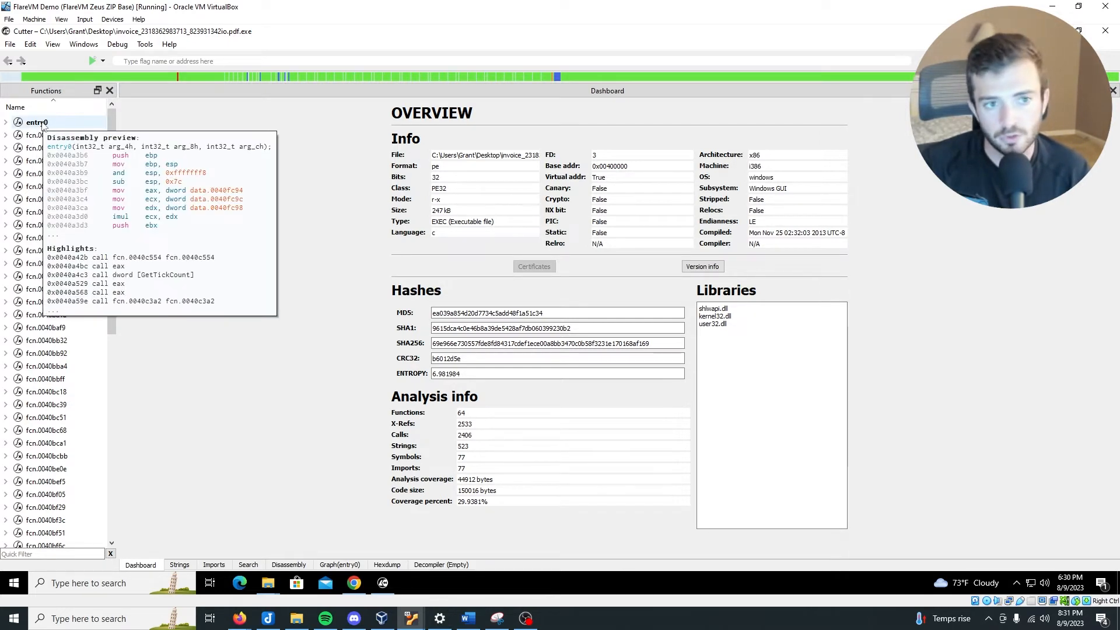
double_click(42, 123)
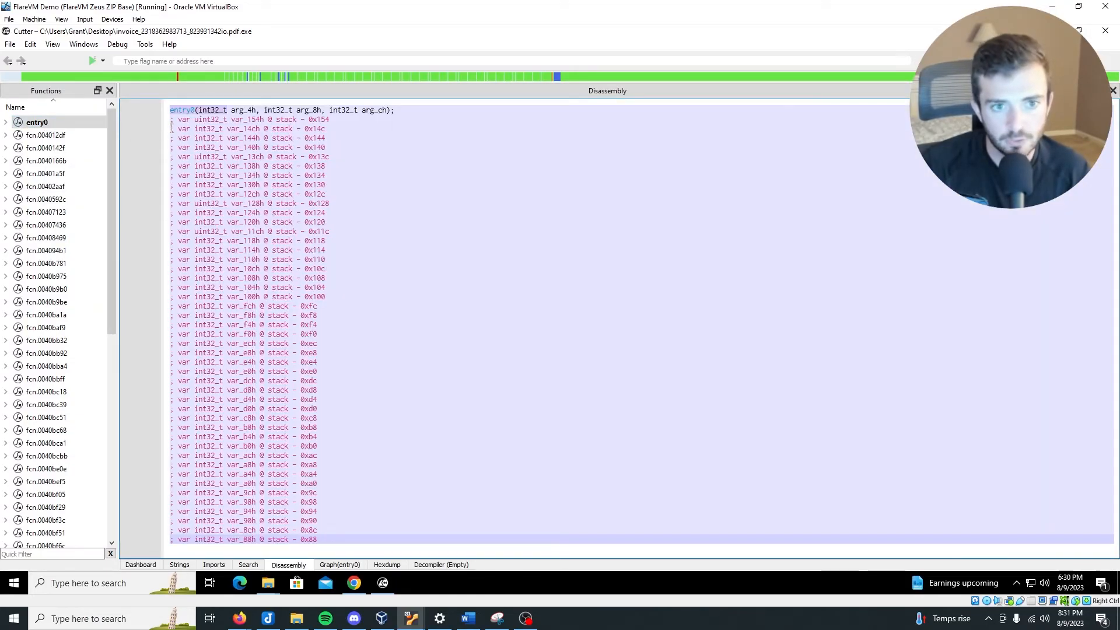
Step: Select entry0 in the Functions list and expand it to show its details
scroll(299, 391, "down", 3)
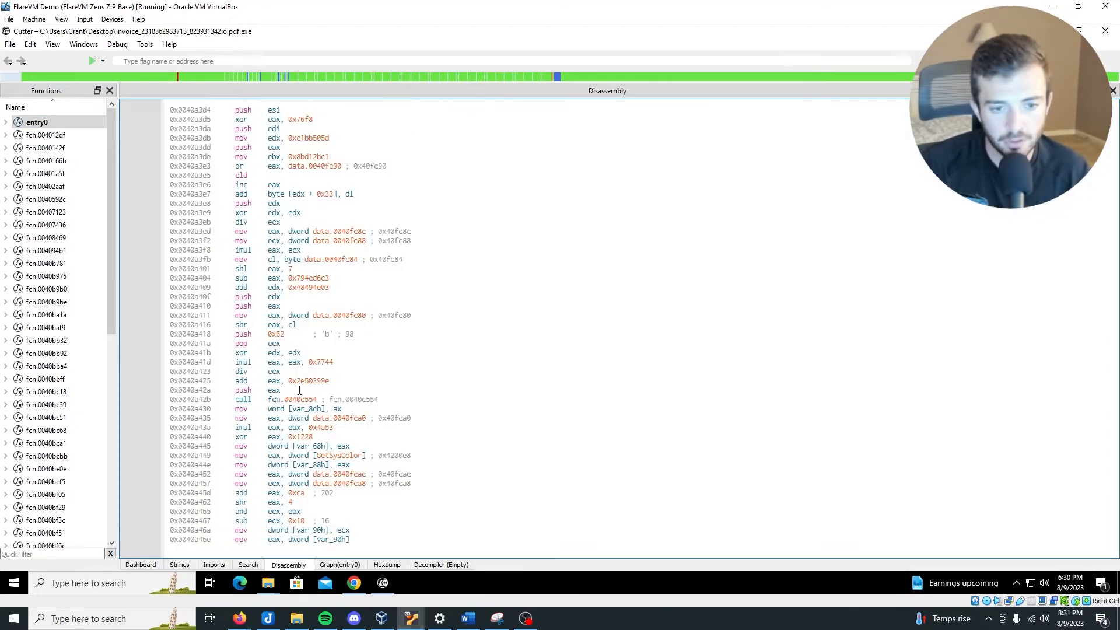
scroll(356, 435, "up", 1)
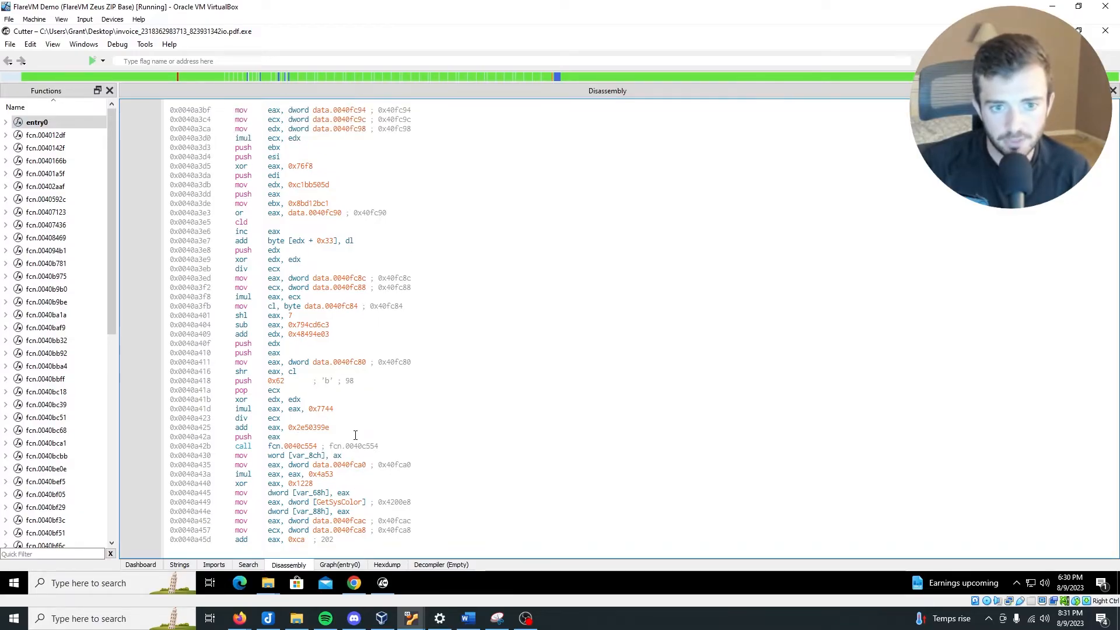
scroll(356, 435, "up", 4)
scroll(356, 435, "down", 3)
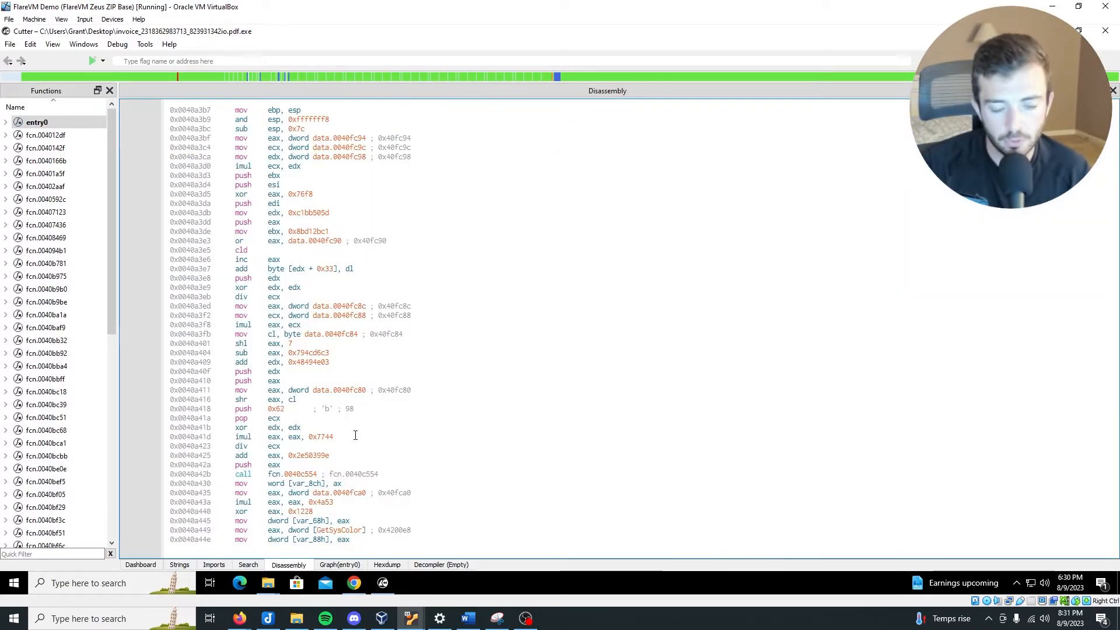
left_click(47, 122)
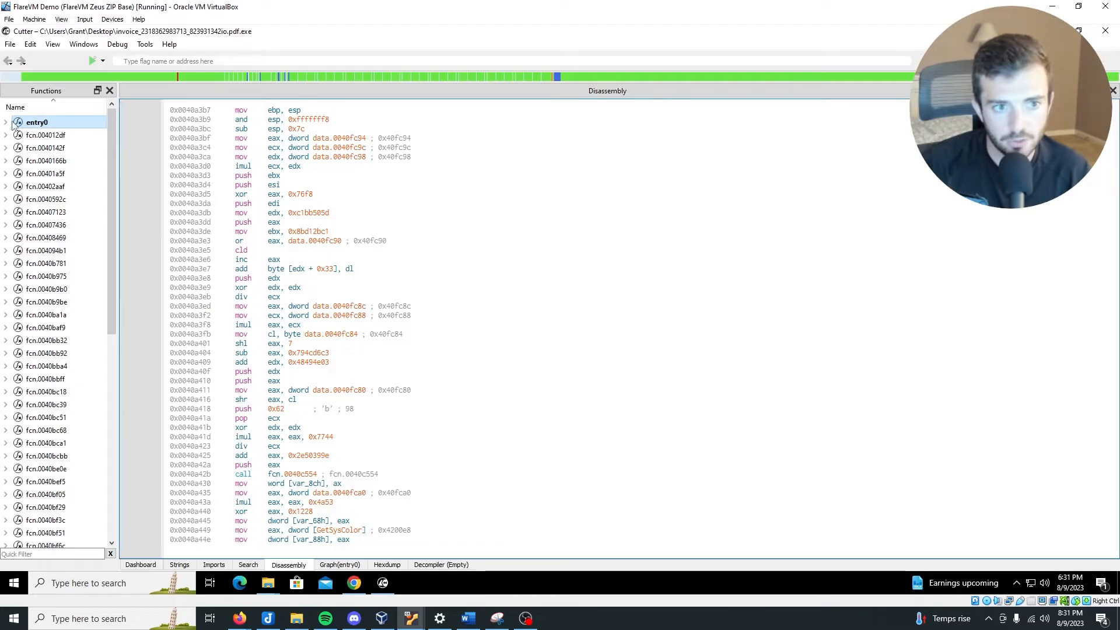
left_click(5, 122)
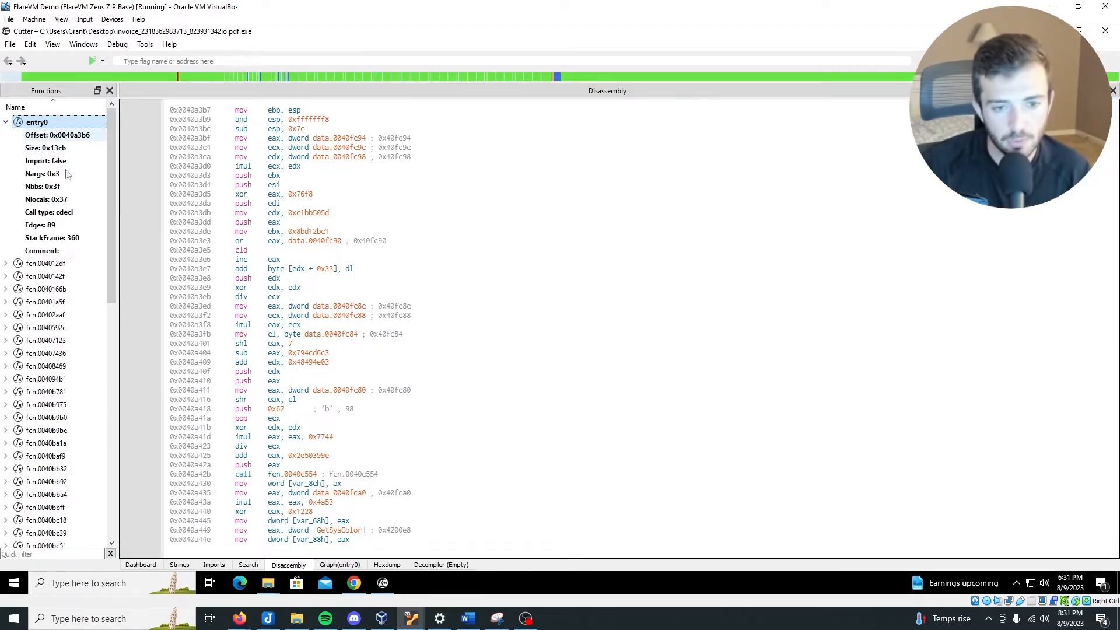
Step: Locate and highlight the AllowSetForegroundWindow call in entry0's disassembly
scroll(399, 498, "down", 5)
scroll(399, 498, "down", 3)
scroll(399, 498, "up", 5)
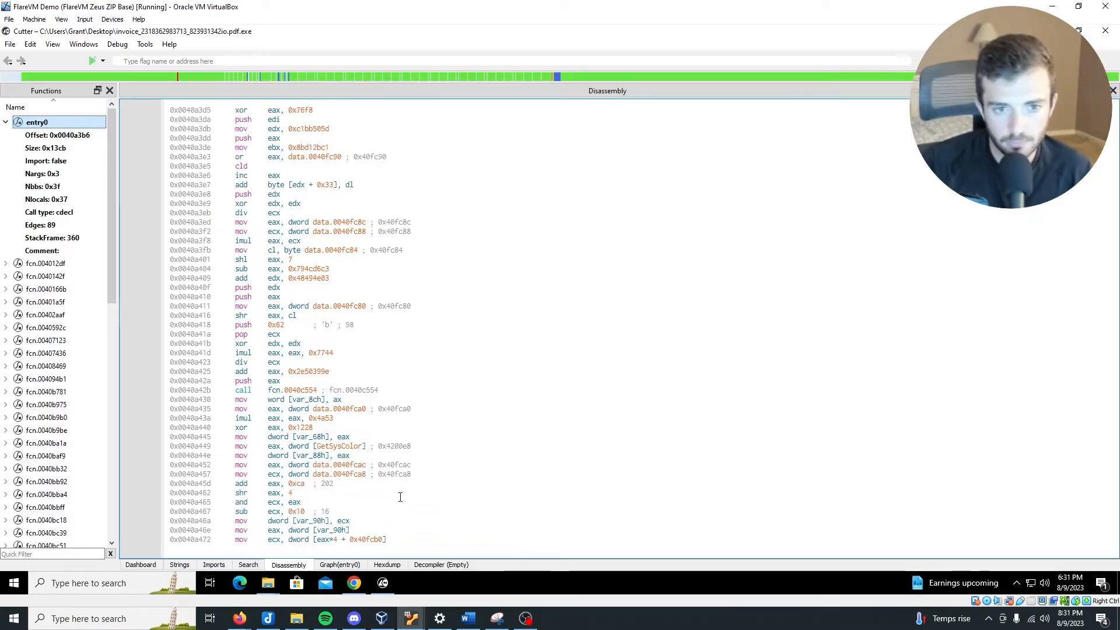
scroll(400, 496, "up", 8)
scroll(400, 499, "down", 12)
scroll(399, 500, "down", 6)
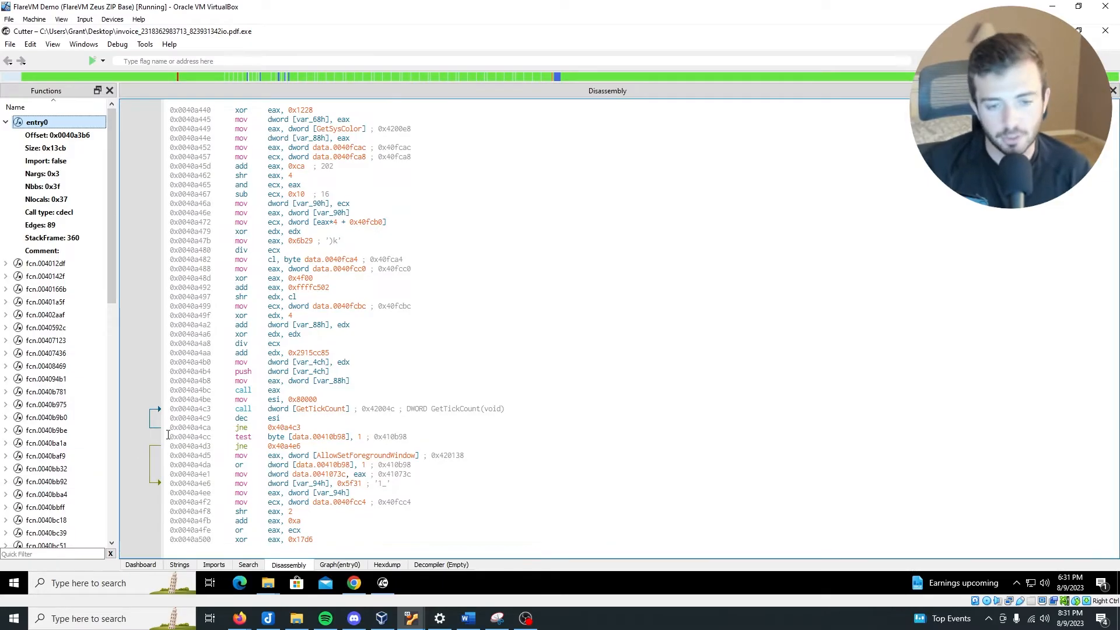
scroll(281, 428, "up", 9)
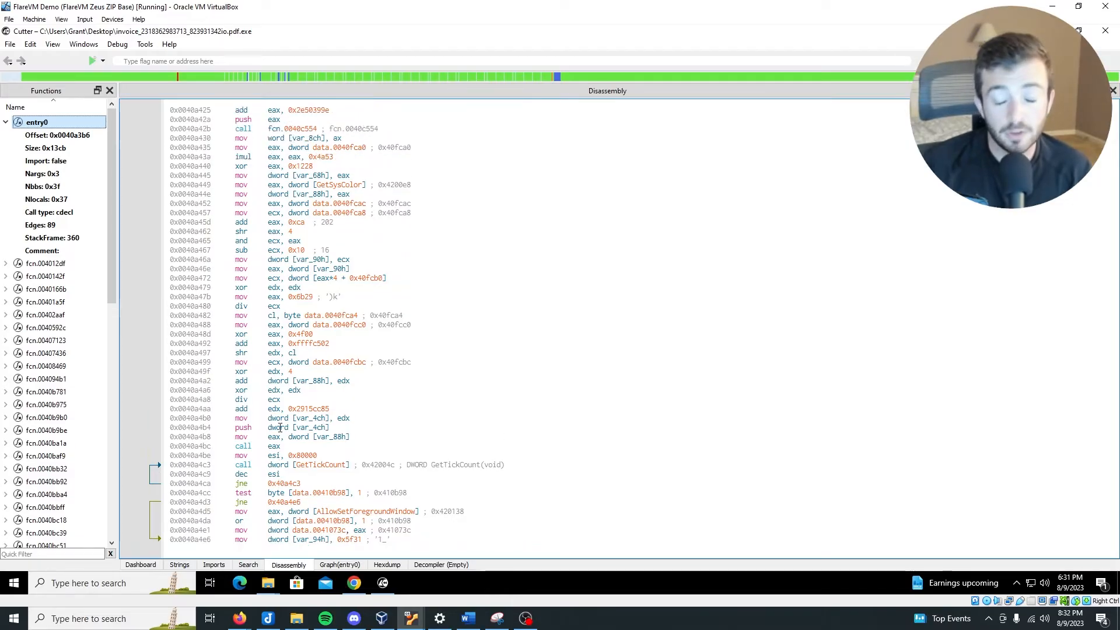
scroll(281, 428, "up", 1)
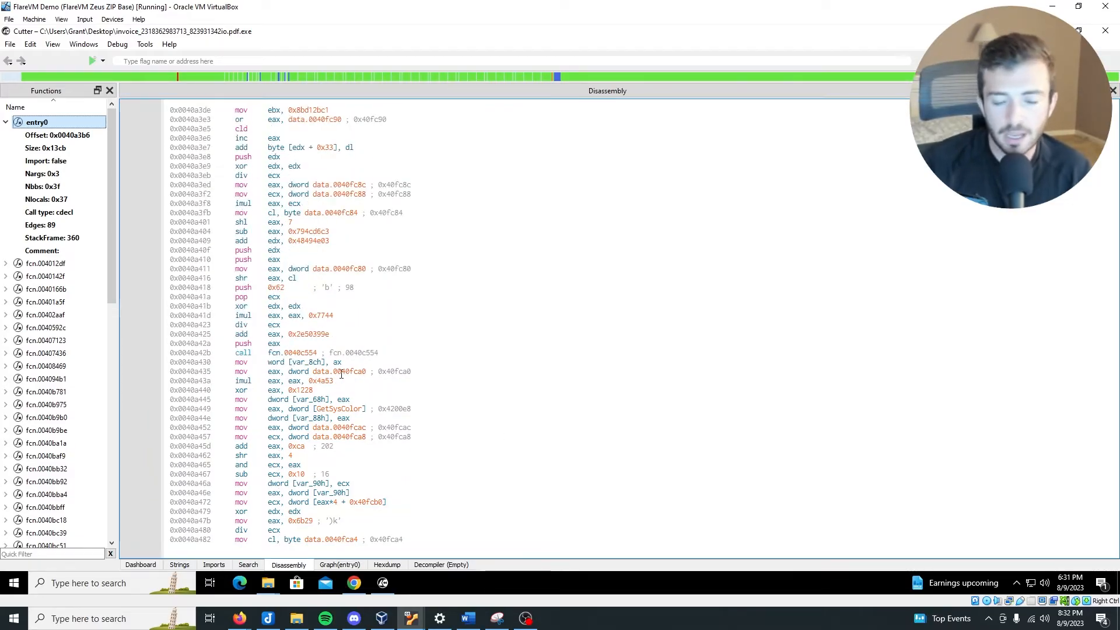
scroll(341, 374, "down", 4)
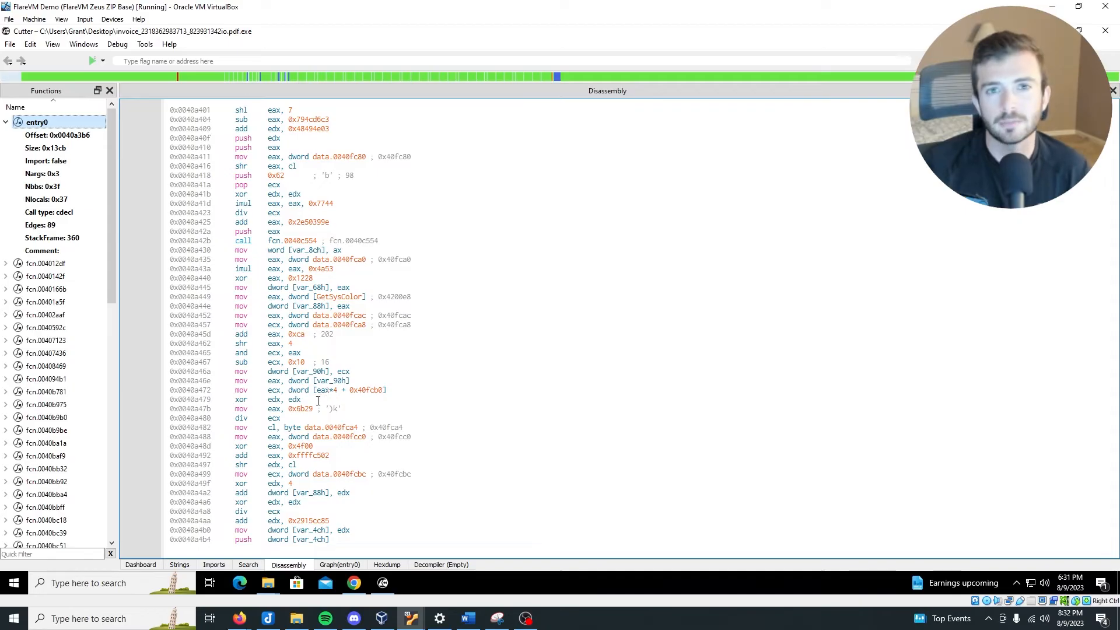
scroll(321, 397, "down", 1)
scroll(319, 401, "down", 2)
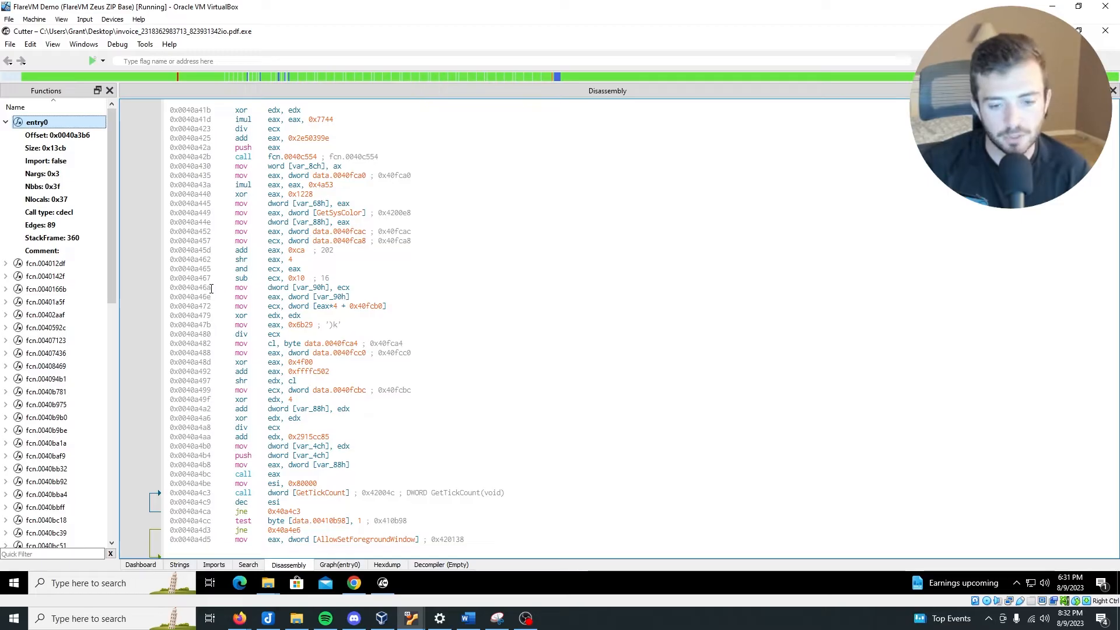
left_click(316, 539)
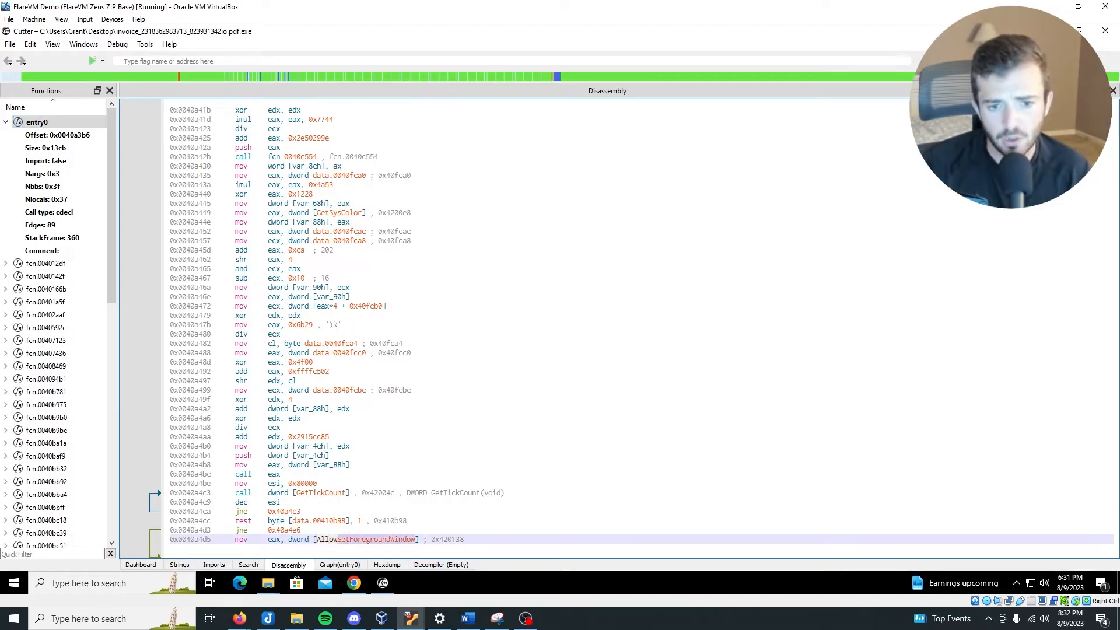
left_click_drag(356, 537, 315, 540)
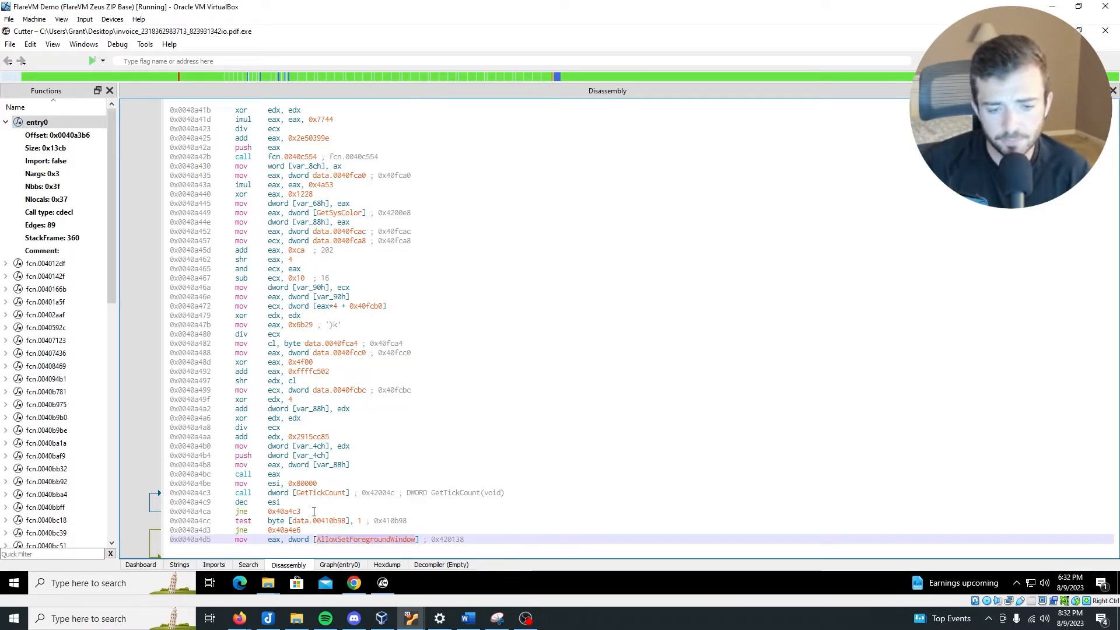
Step: Scroll further down and highlight the IsCharSpaceW import name
scroll(324, 518, "down", 4)
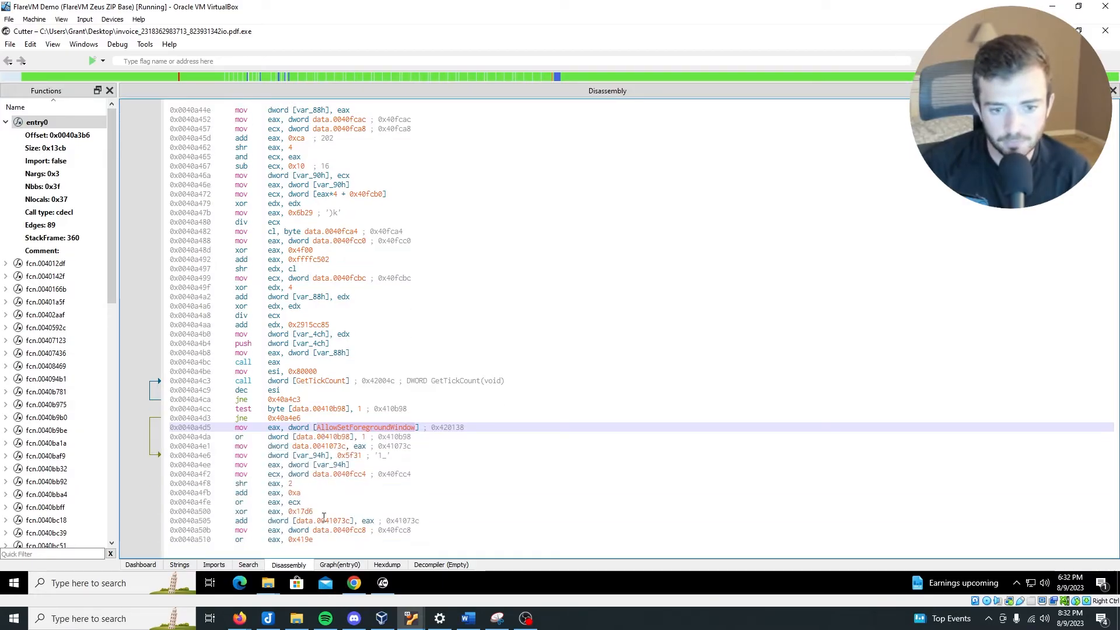
scroll(324, 518, "down", 4)
scroll(323, 517, "down", 7)
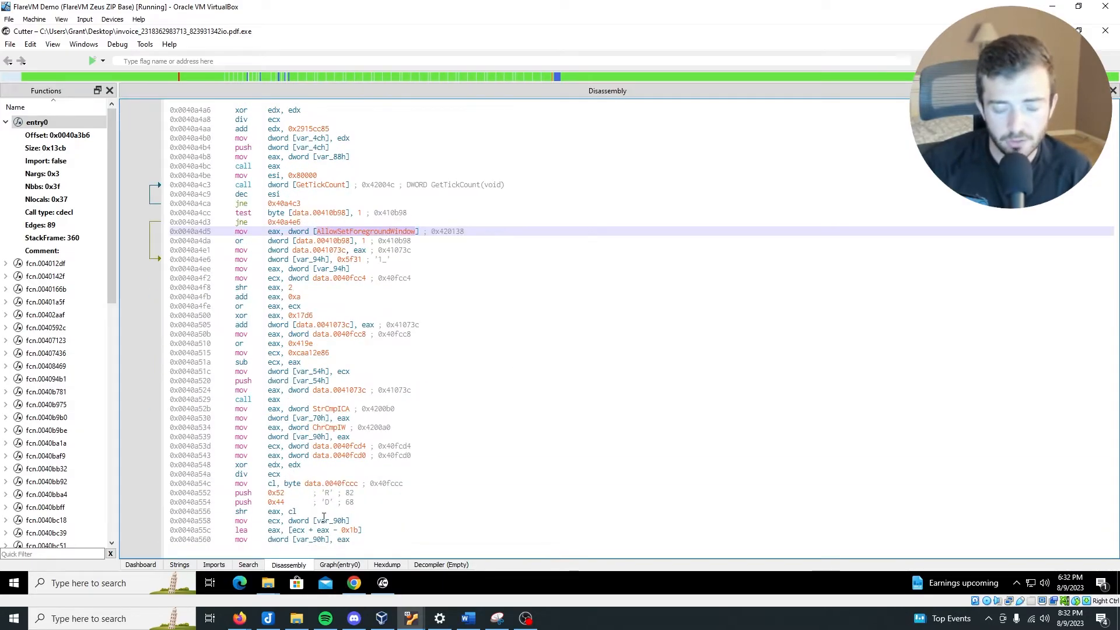
scroll(324, 518, "down", 10)
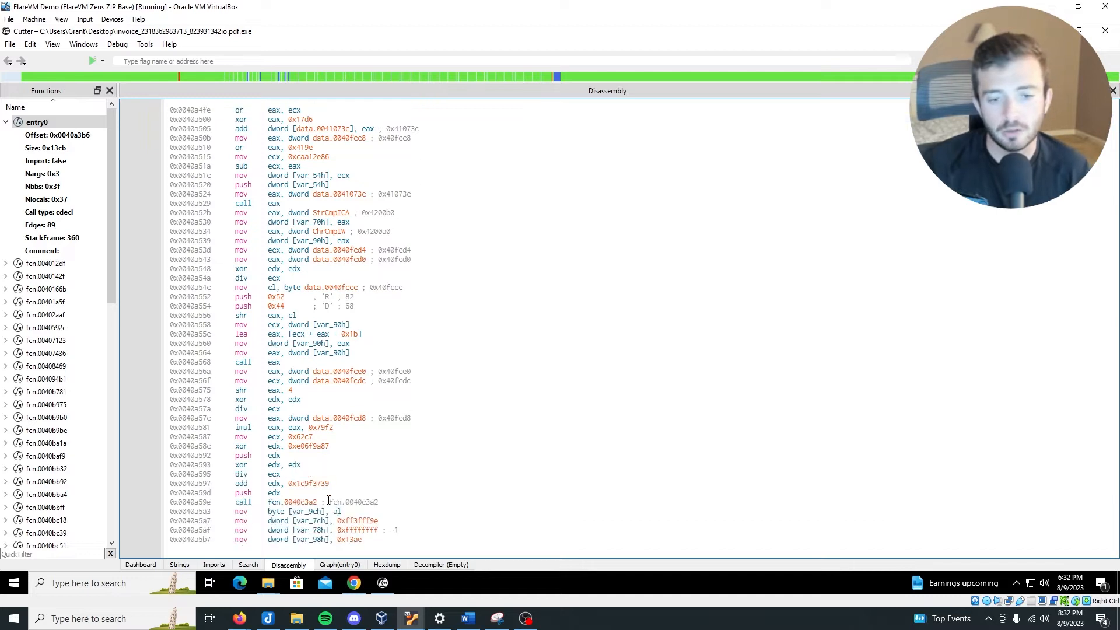
scroll(328, 500, "up", 17)
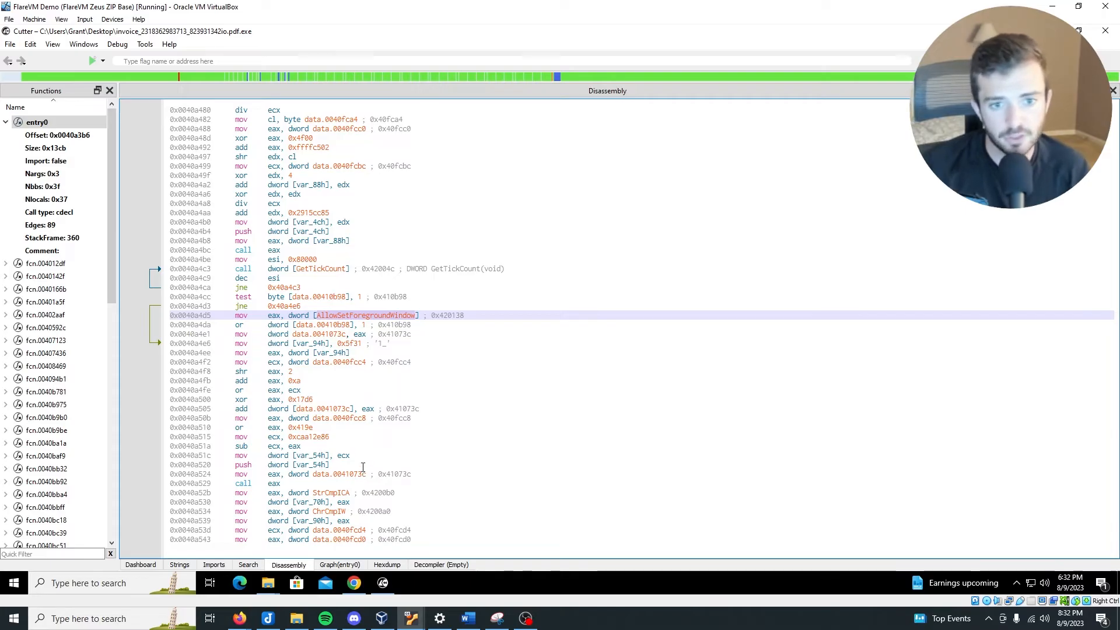
left_click_drag(313, 457, 362, 459)
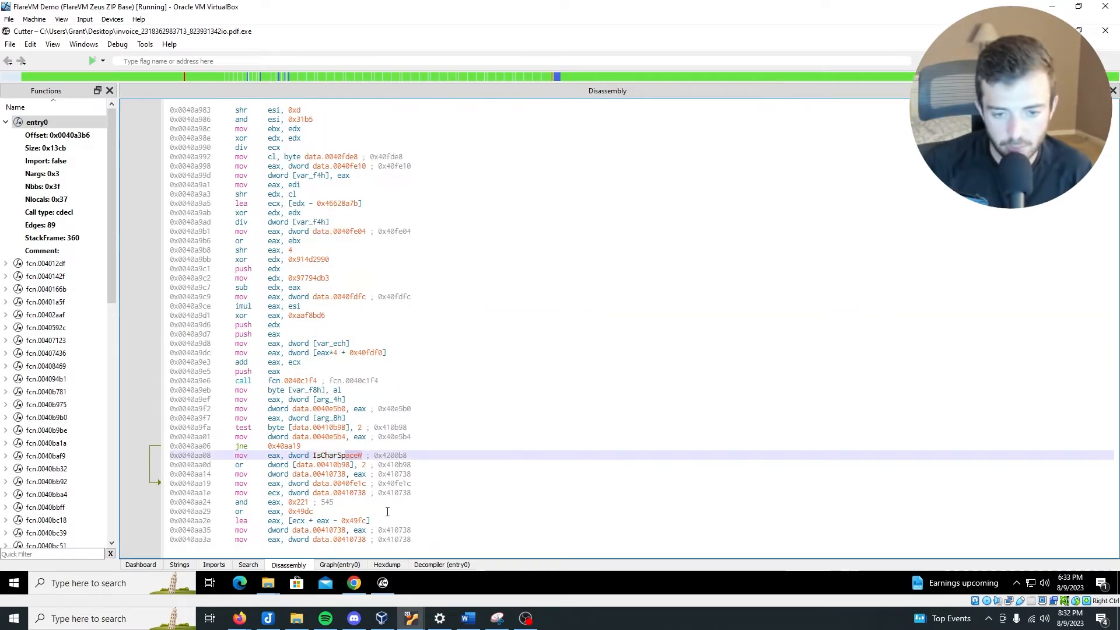
scroll(373, 496, "down", 5)
scroll(378, 507, "up", 1)
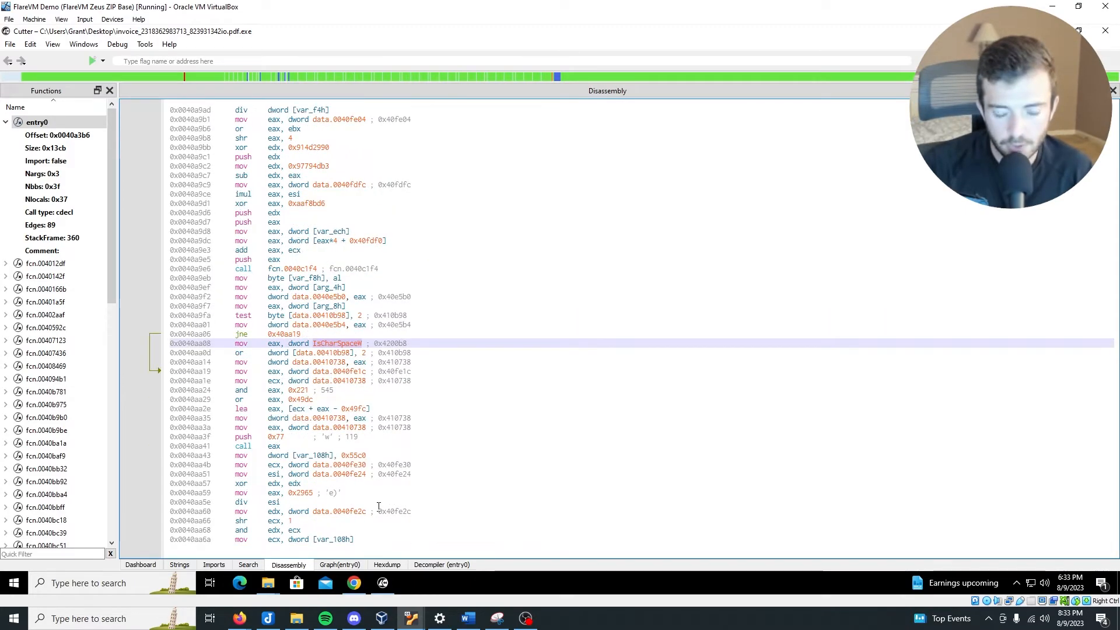
Step: In the Word report, scroll up to API Calls and select AllowSetForegroundWindow
left_click(468, 617)
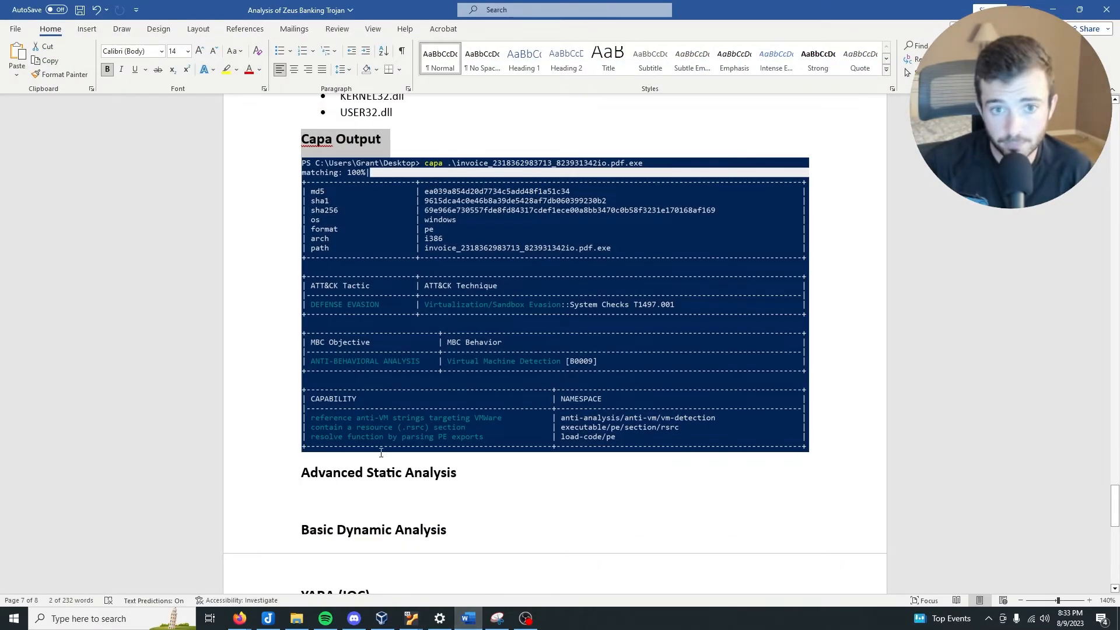
scroll(403, 482, "up", 12)
scroll(388, 420, "up", 15)
scroll(397, 435, "up", 15)
scroll(399, 436, "up", 10)
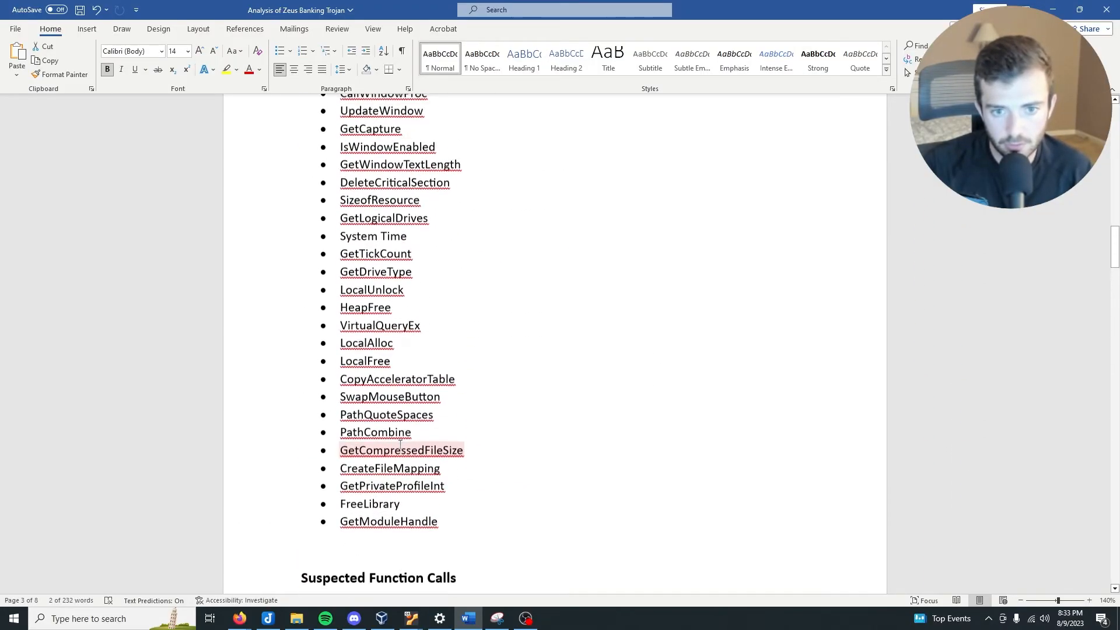
scroll(401, 445, "up", 11)
scroll(446, 526, "up", 2)
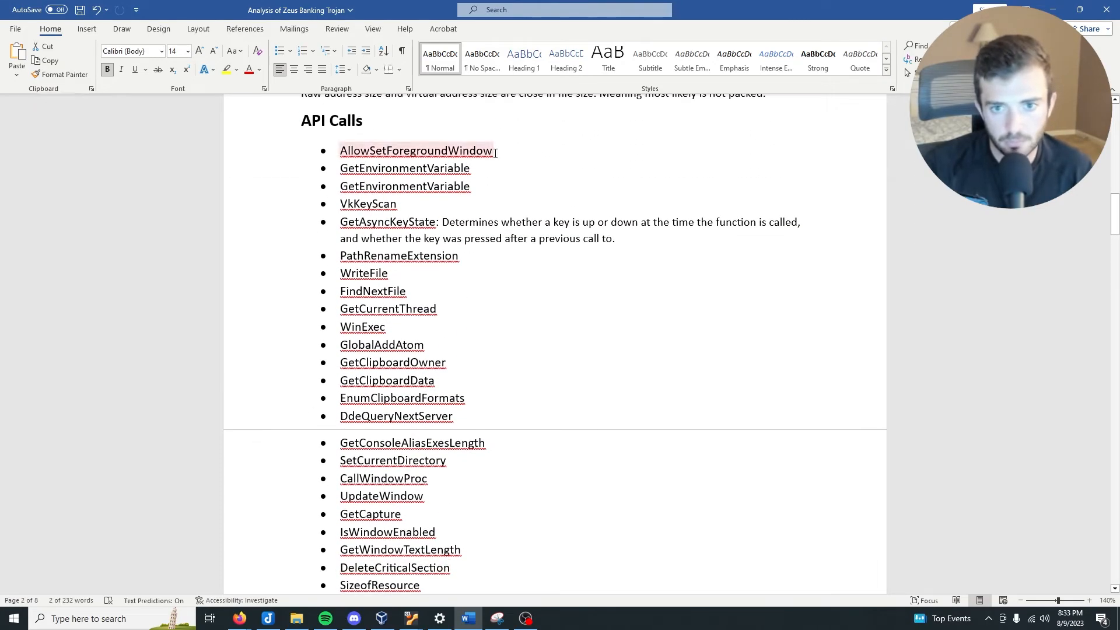
left_click_drag(497, 150, 340, 152)
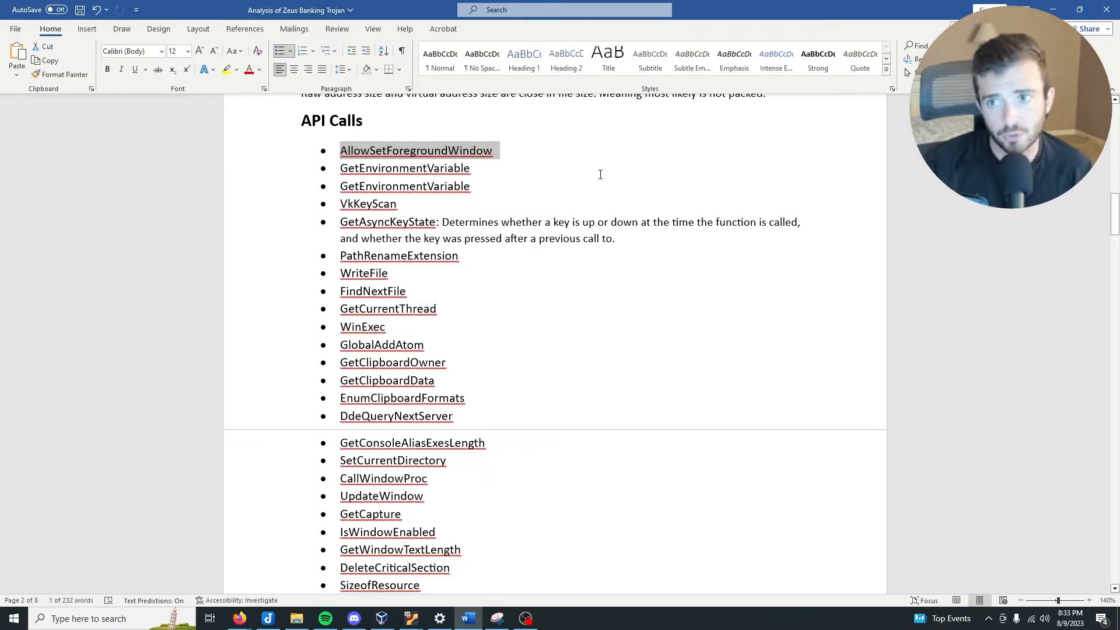
Step: Back in Cutter, select the GetTickCount call at 0x0040a4c3 and view entry0 as a graph
left_click(1053, 10)
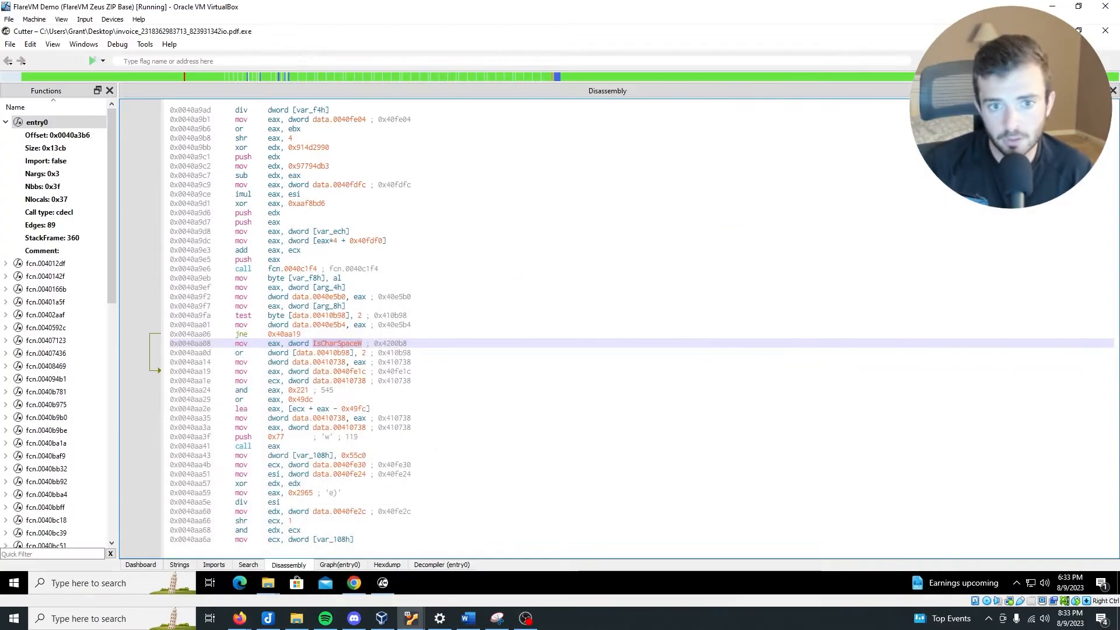
scroll(381, 299, "up", 20)
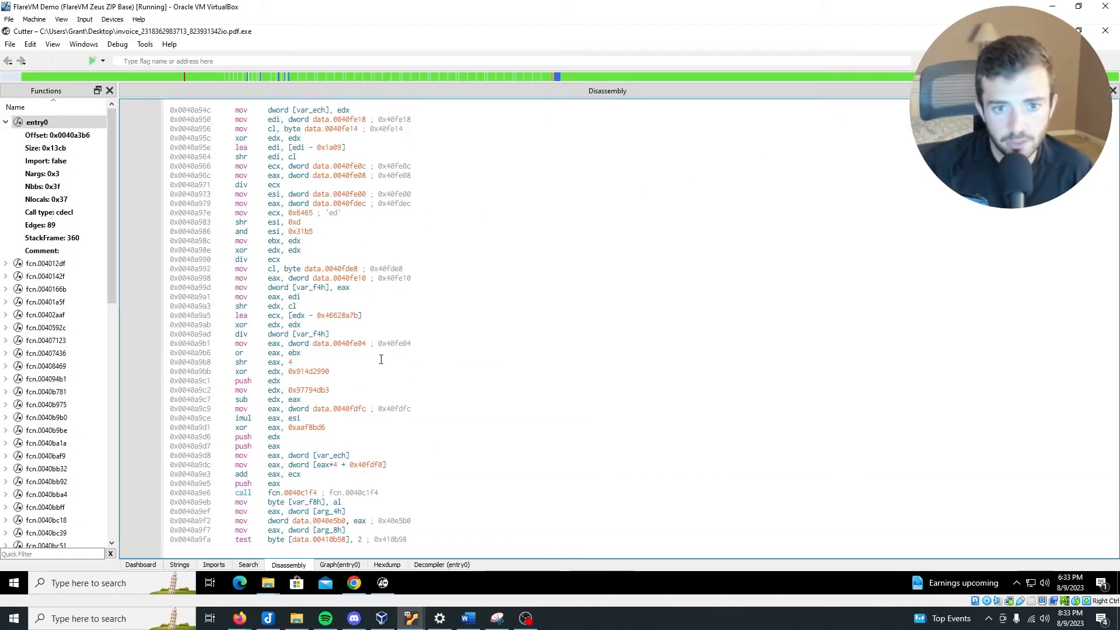
scroll(382, 370, "up", 20)
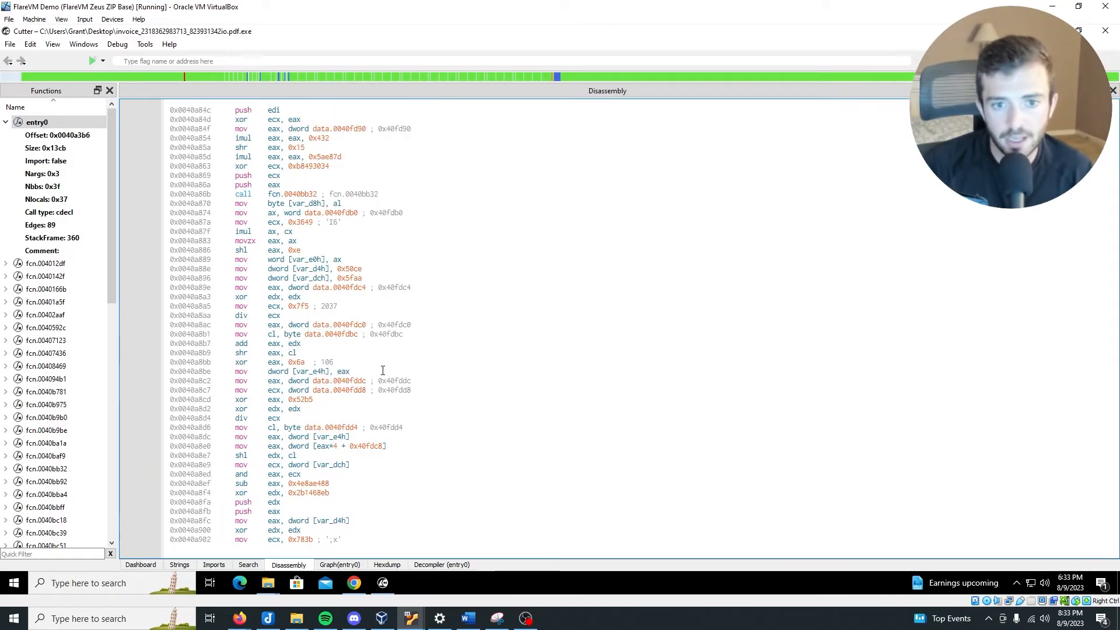
scroll(388, 374, "up", 18)
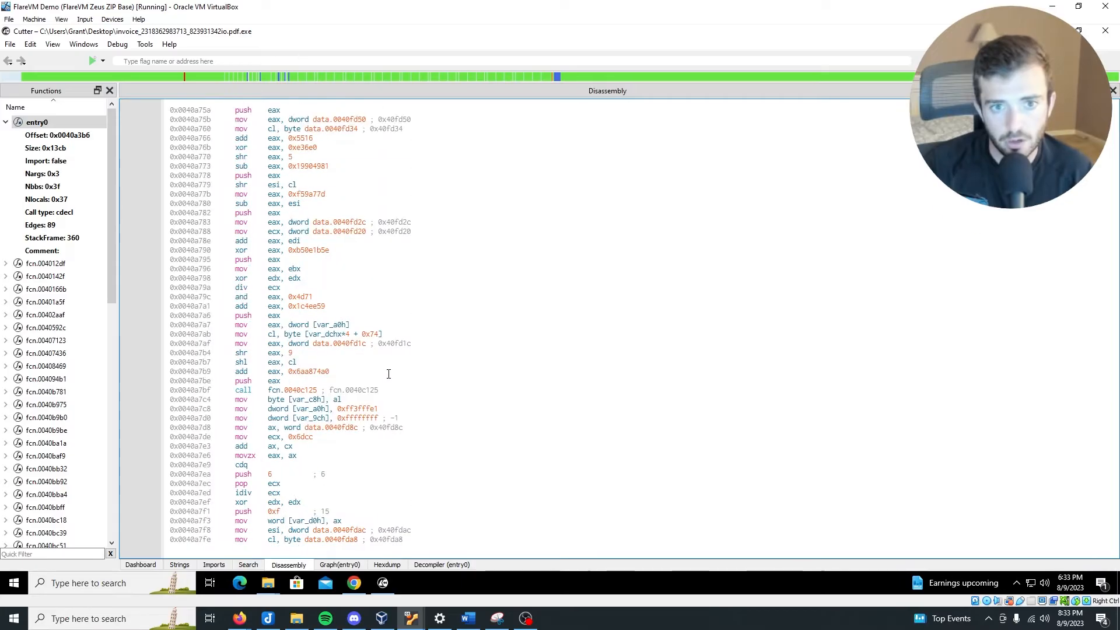
left_click(346, 372)
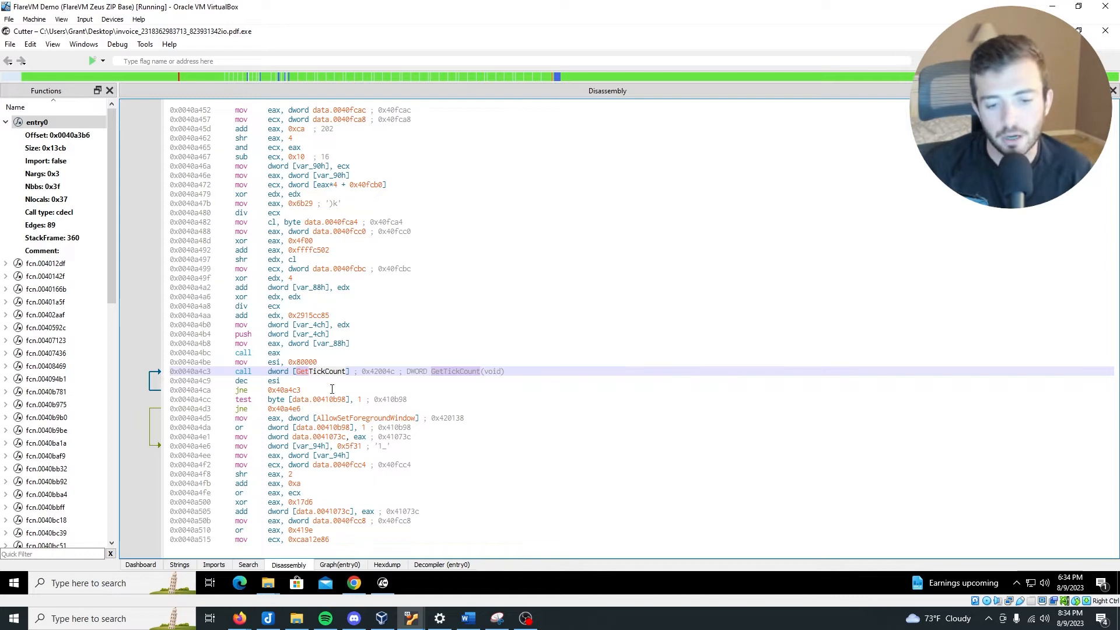
left_click(275, 373)
left_click(299, 372)
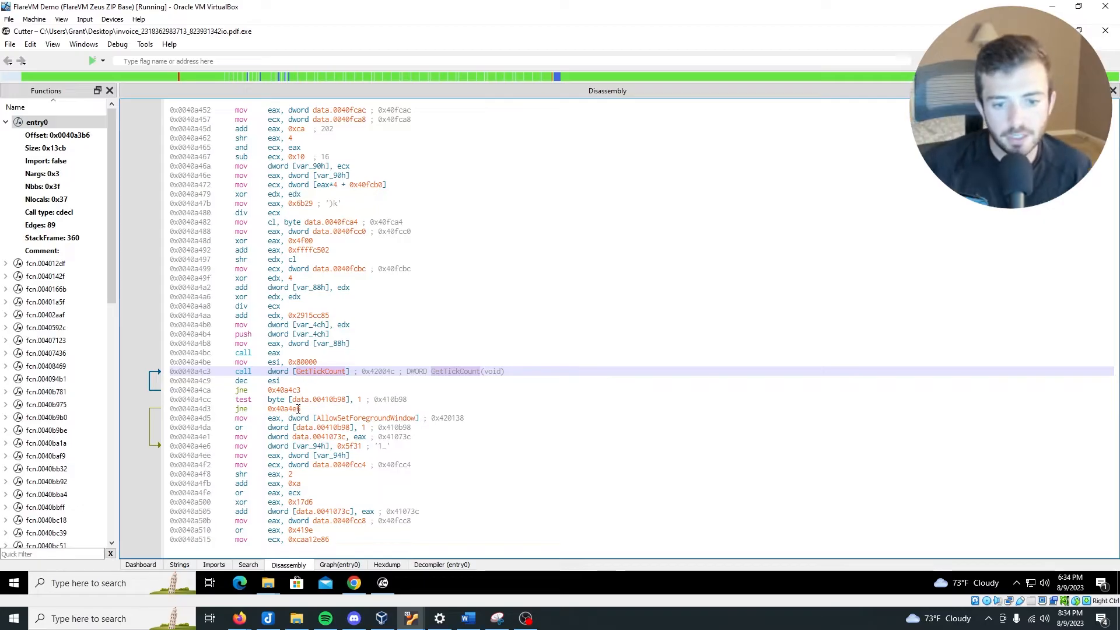
left_click(347, 566)
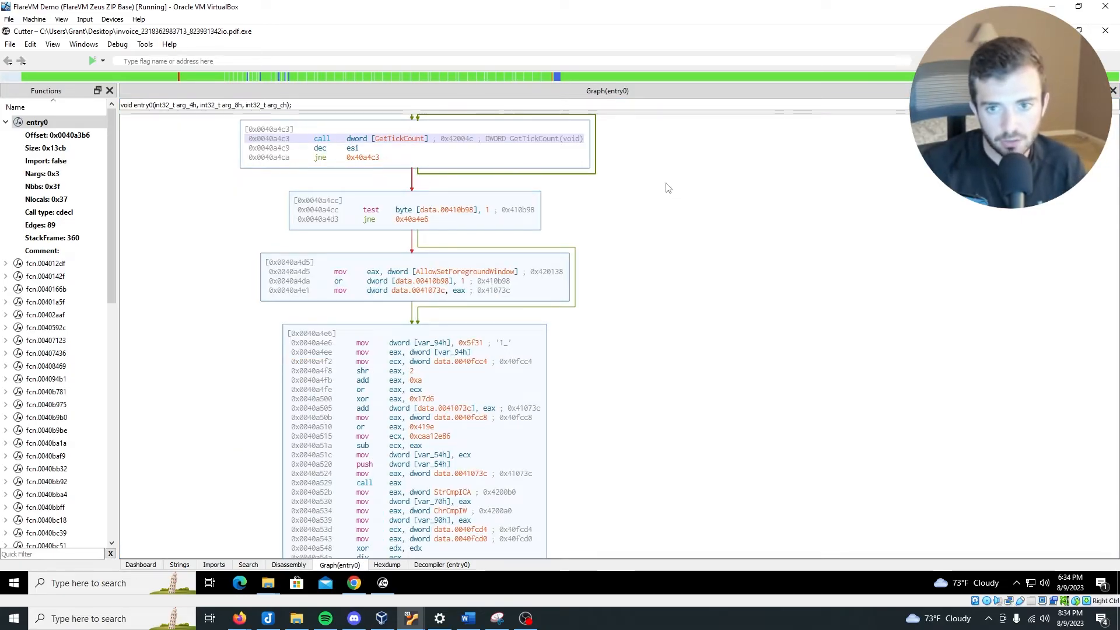
Step: Pan the entry0 graph to bring the GetTickCount loop and 0x0040a4e6 blocks into view
left_click_drag(659, 188, 679, 536)
left_click_drag(647, 164, 656, 541)
left_click_drag(650, 238, 620, 496)
left_click_drag(656, 341, 677, 549)
left_click_drag(644, 118, 646, 534)
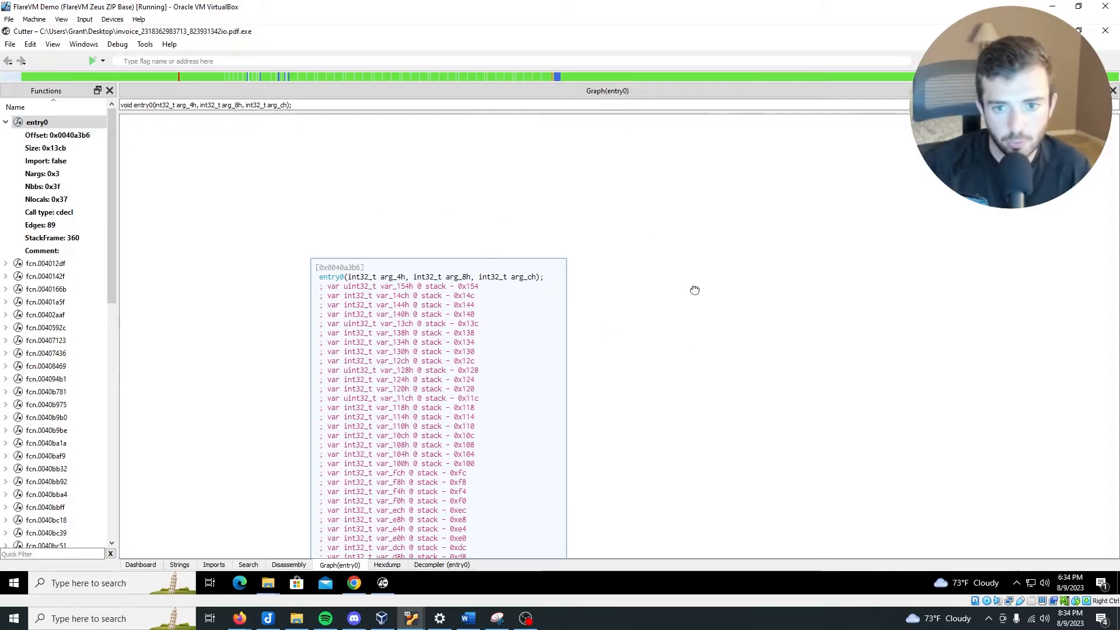
left_click_drag(695, 317, 692, 71)
left_click_drag(691, 531, 722, 246)
left_click_drag(723, 412, 720, 183)
left_click_drag(683, 266, 628, 153)
left_click_drag(648, 320, 689, 147)
left_click_drag(662, 381, 668, 235)
left_click_drag(669, 330, 669, 256)
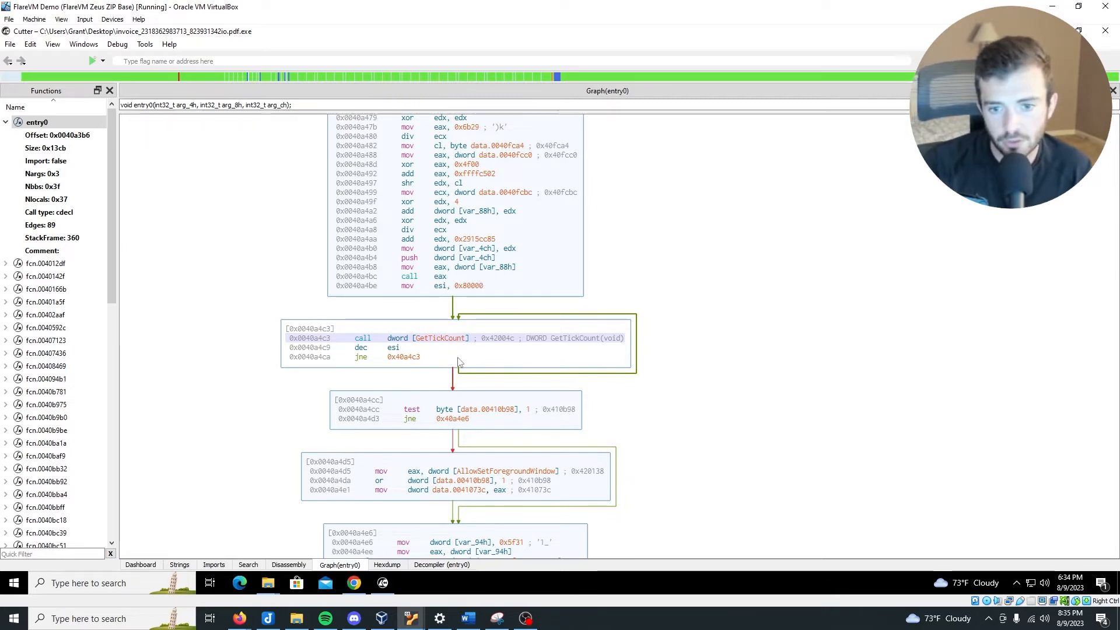
scroll(577, 362, "down", 3)
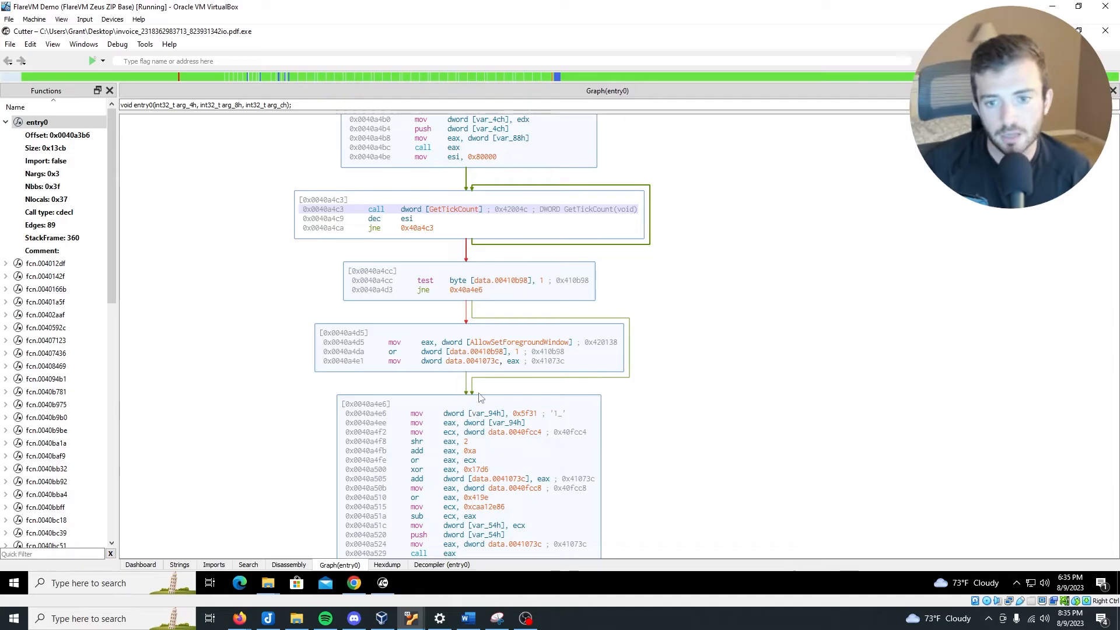
Step: Snip the GetTickCount loop, test and AllowSetForegroundWindow blocks with Snipping Tool
left_click_drag(758, 244, 788, 306)
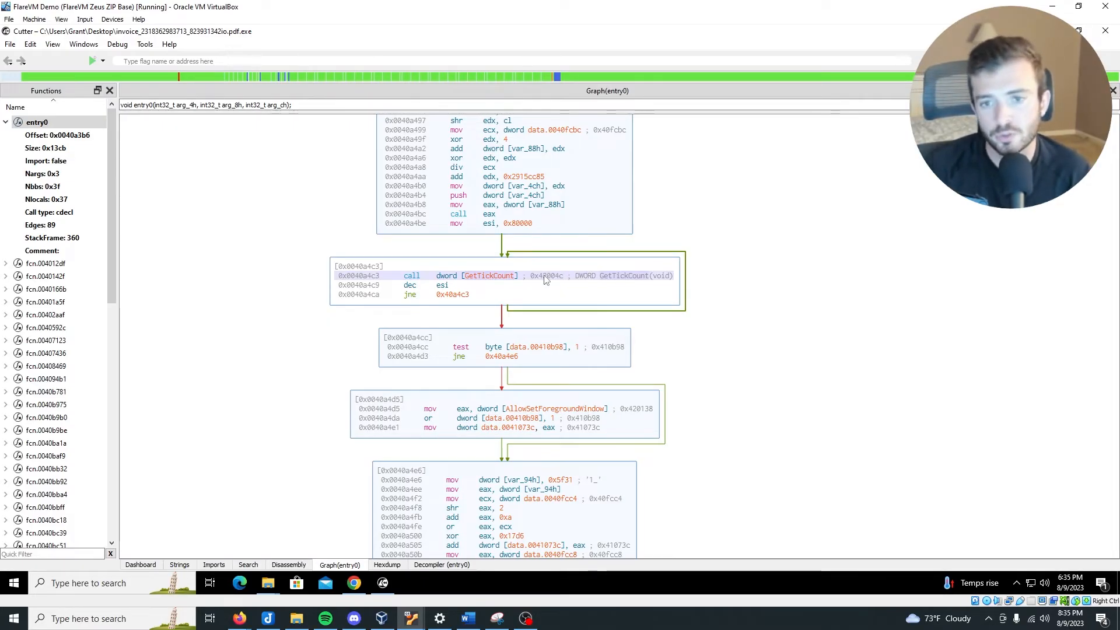
left_click_drag(817, 295, 832, 255)
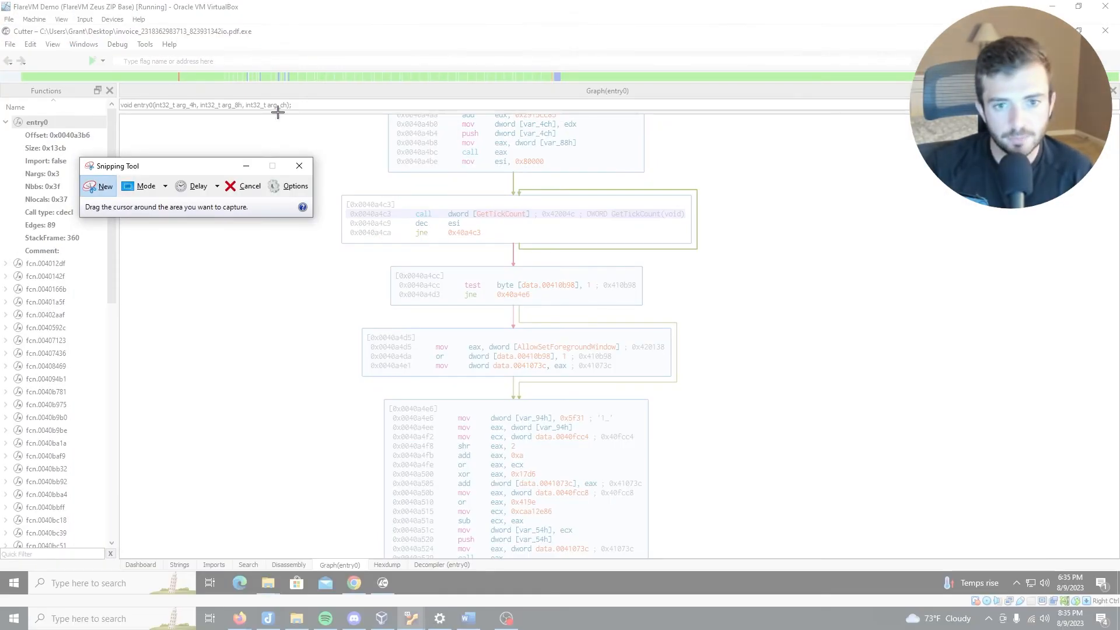
left_click_drag(330, 176, 707, 387)
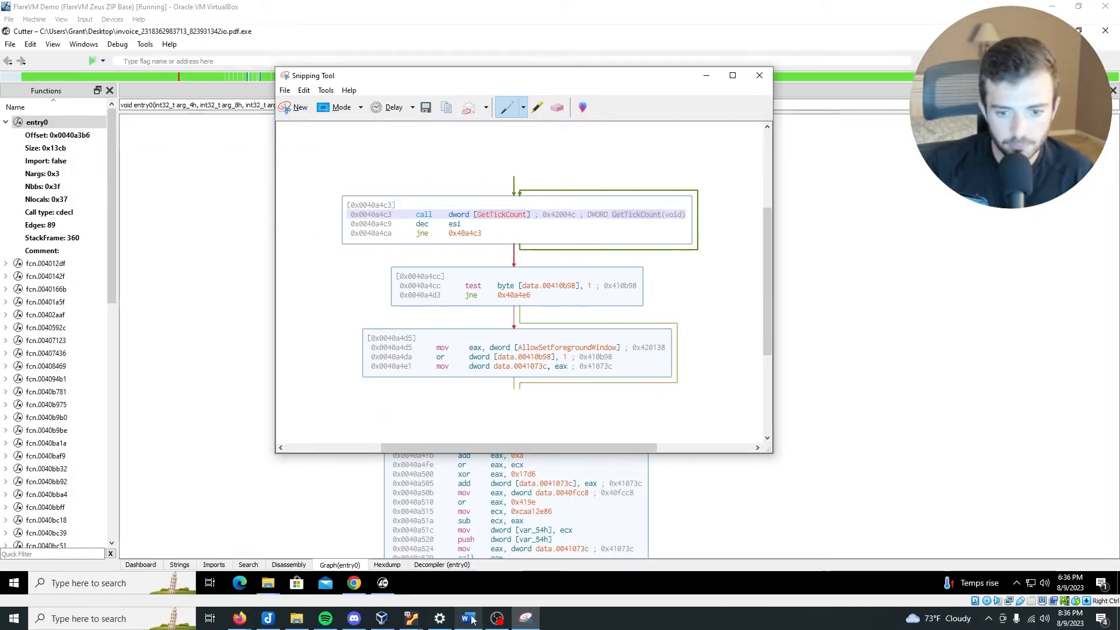
left_click(471, 619)
Step: Paste the graph capture on the empty line under Word's Advanced Static Analysis heading
scroll(437, 513, "down", 20)
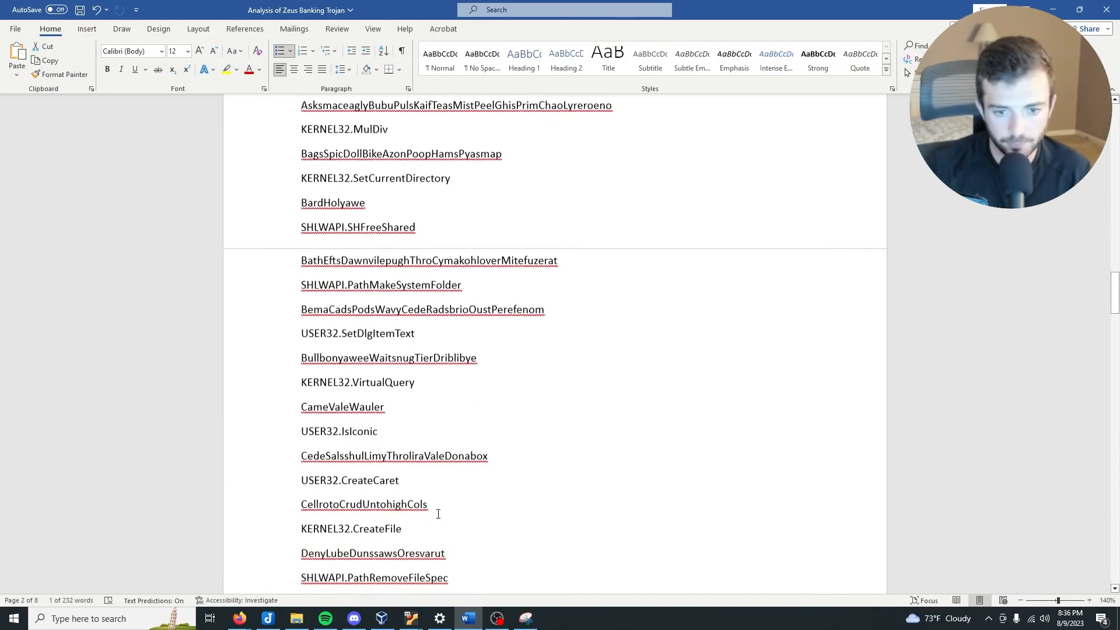
scroll(438, 514, "down", 20)
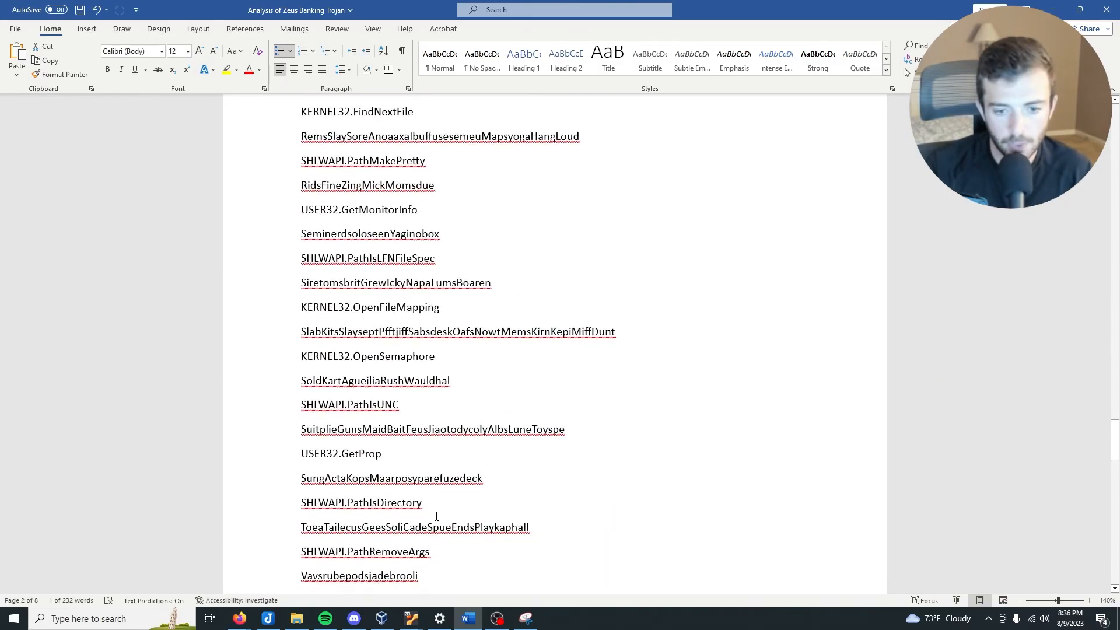
scroll(436, 518, "down", 6)
left_click(426, 499)
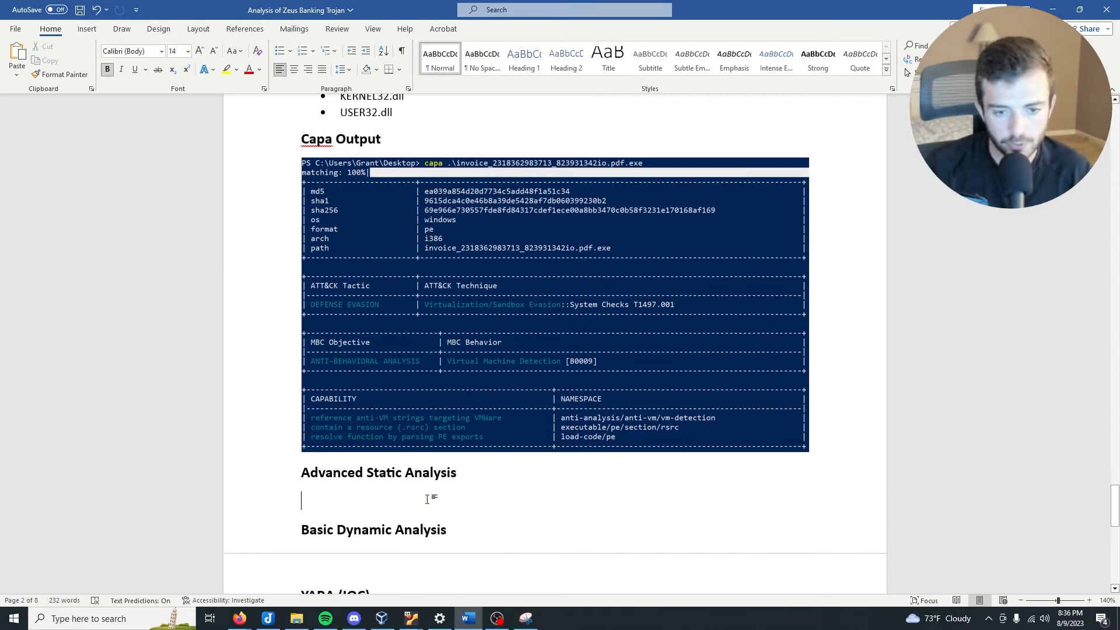
scroll(377, 364, "down", 3)
key("ctrl+v")
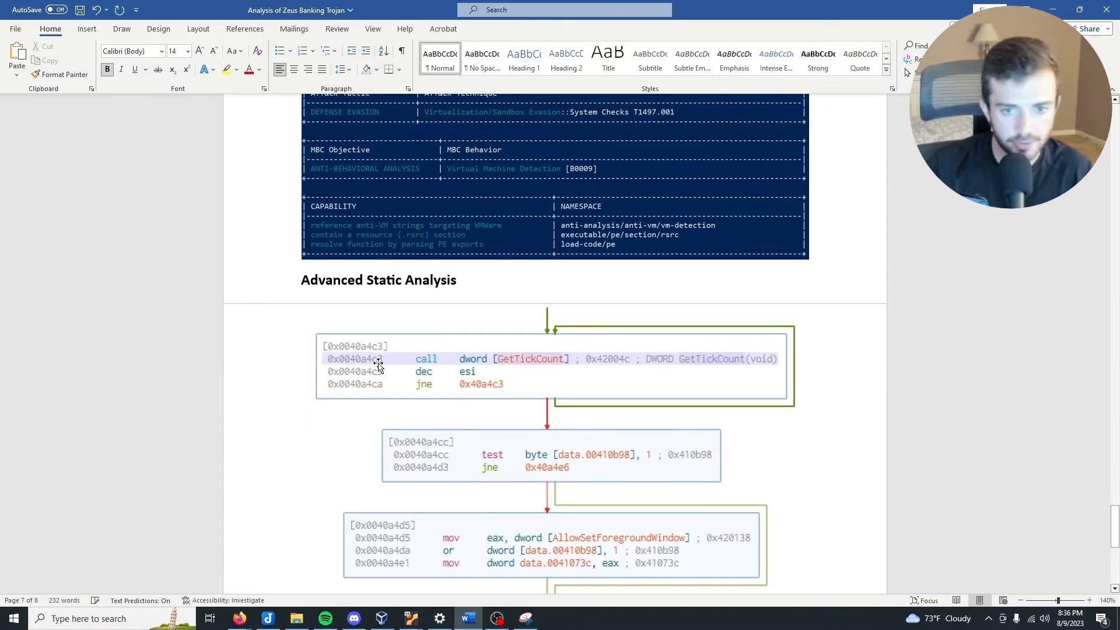
scroll(439, 443, "down", 4)
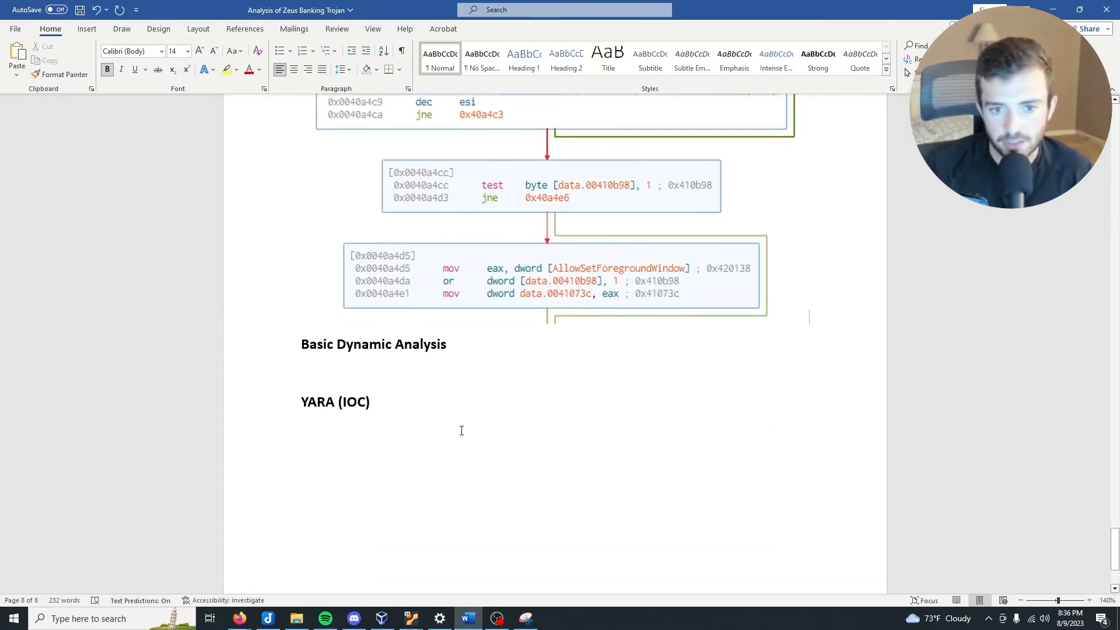
left_click(1053, 9)
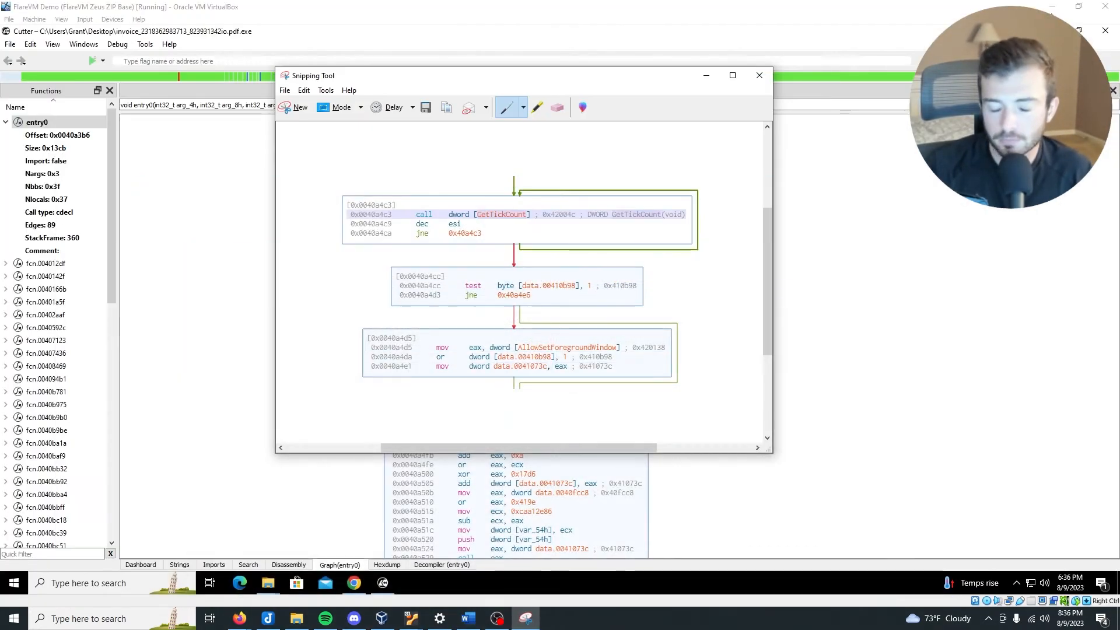
left_click(706, 77)
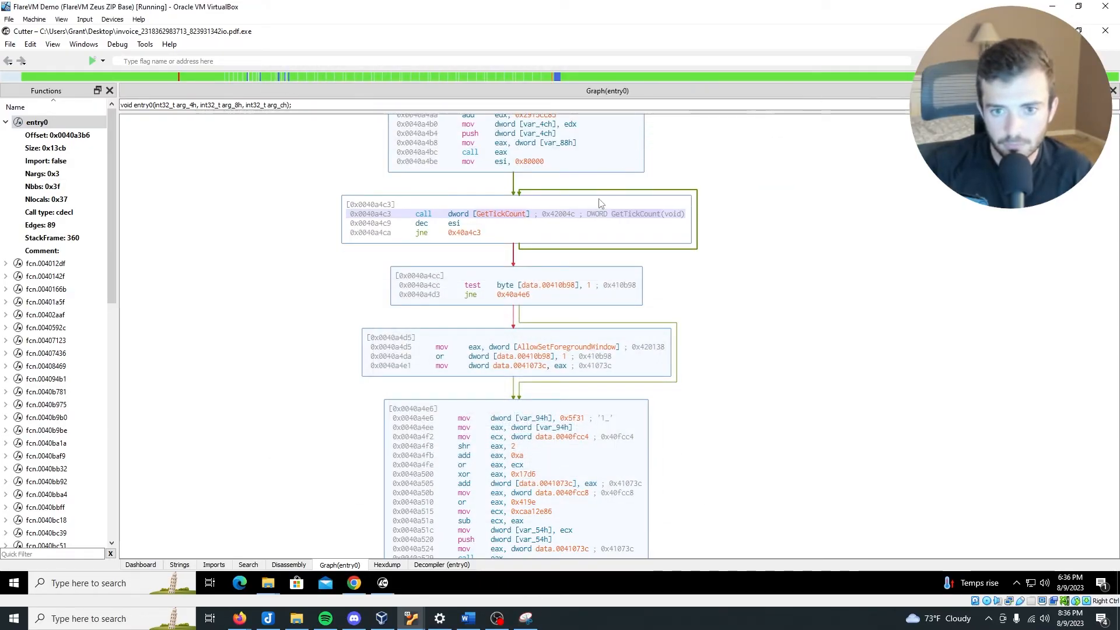
Step: Read through entry0's code in the Decompiler tab, then switch back to the Word report
left_click(433, 566)
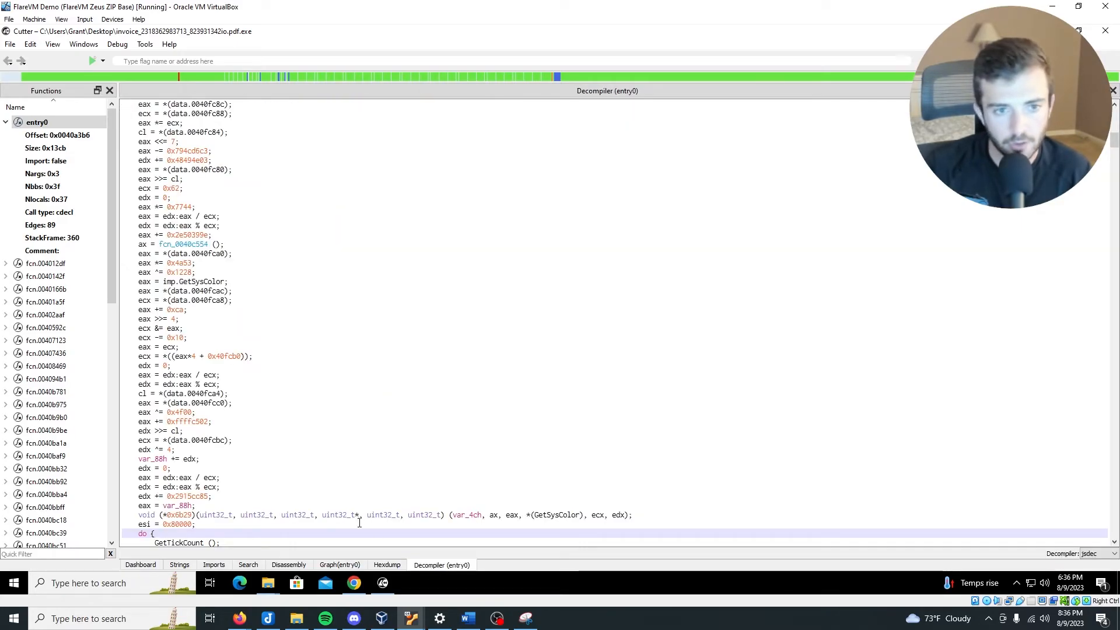
scroll(331, 523, "down", 15)
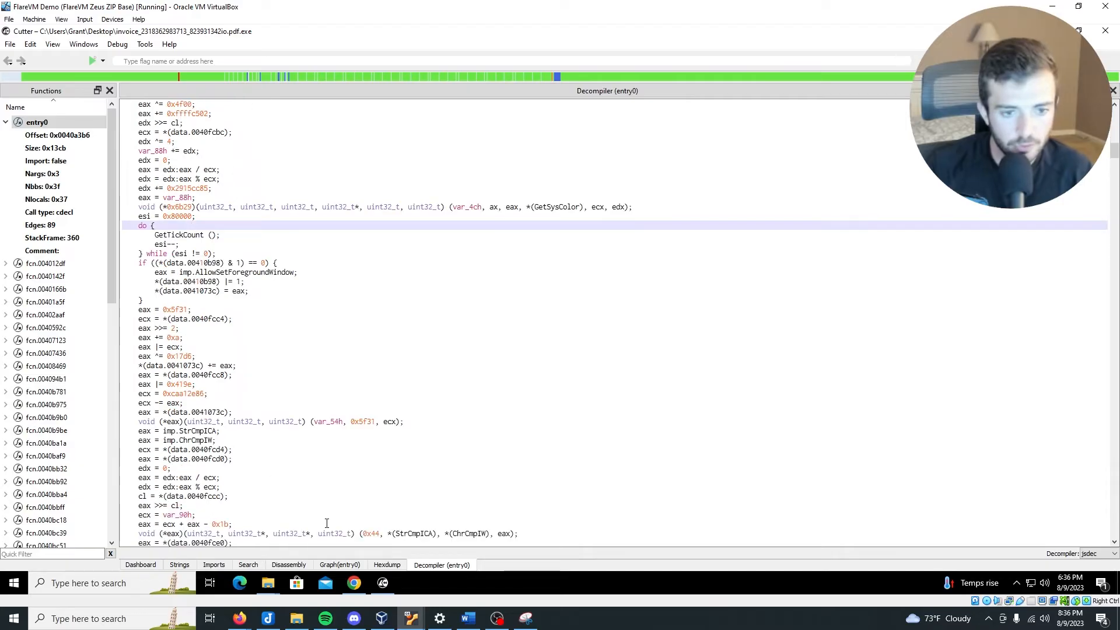
scroll(327, 523, "down", 9)
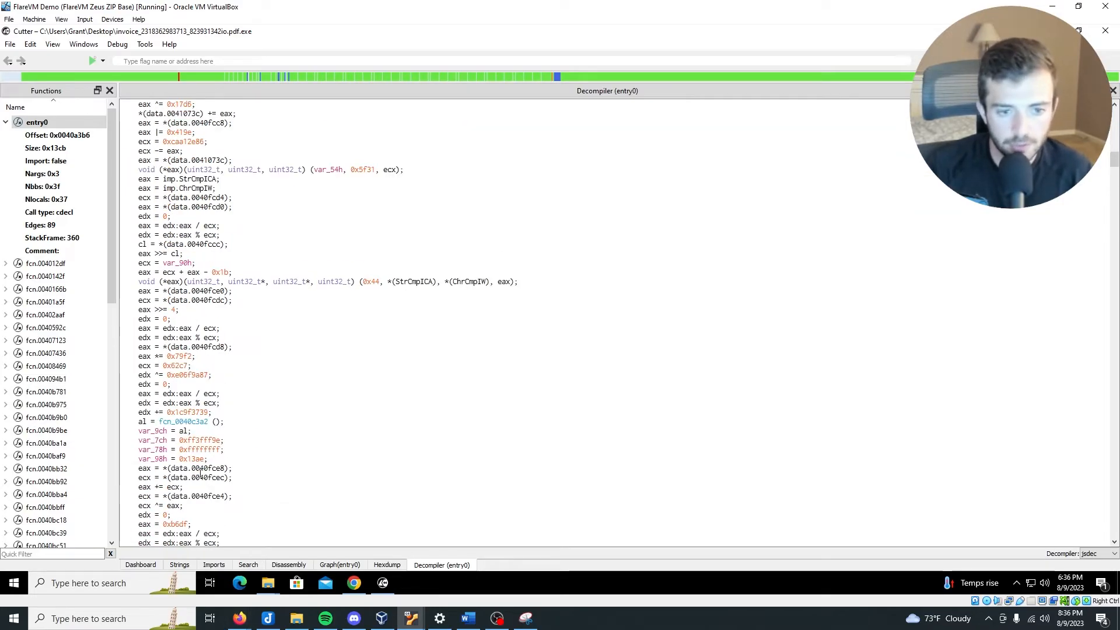
scroll(240, 480, "down", 5)
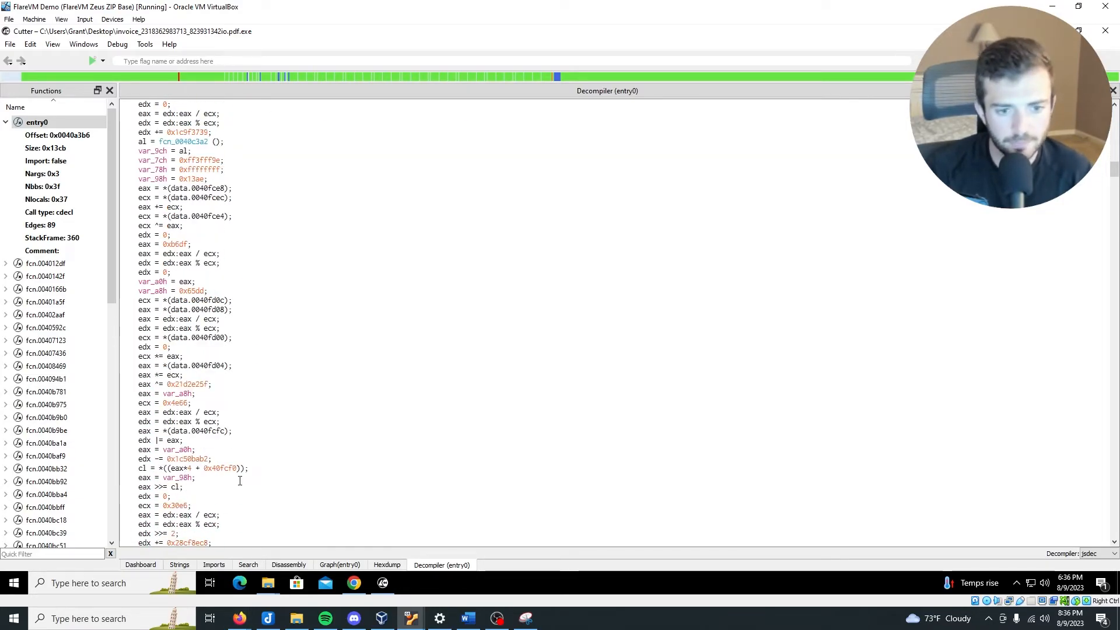
scroll(240, 481, "down", 14)
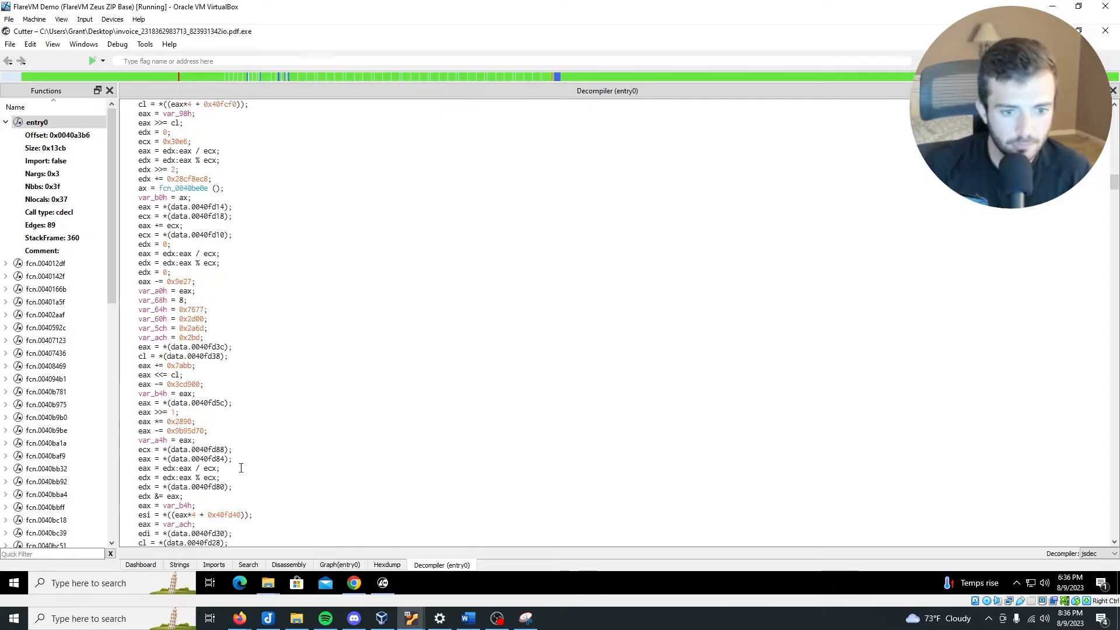
scroll(241, 468, "up", 6)
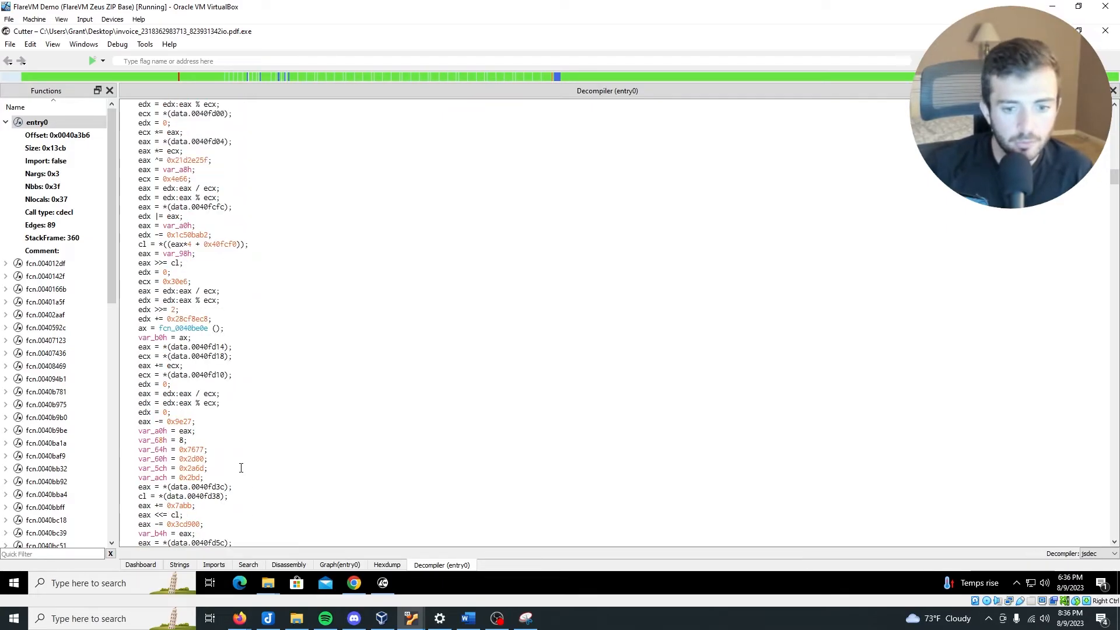
left_click(468, 618)
scroll(435, 467, "up", 6)
scroll(433, 454, "up", 15)
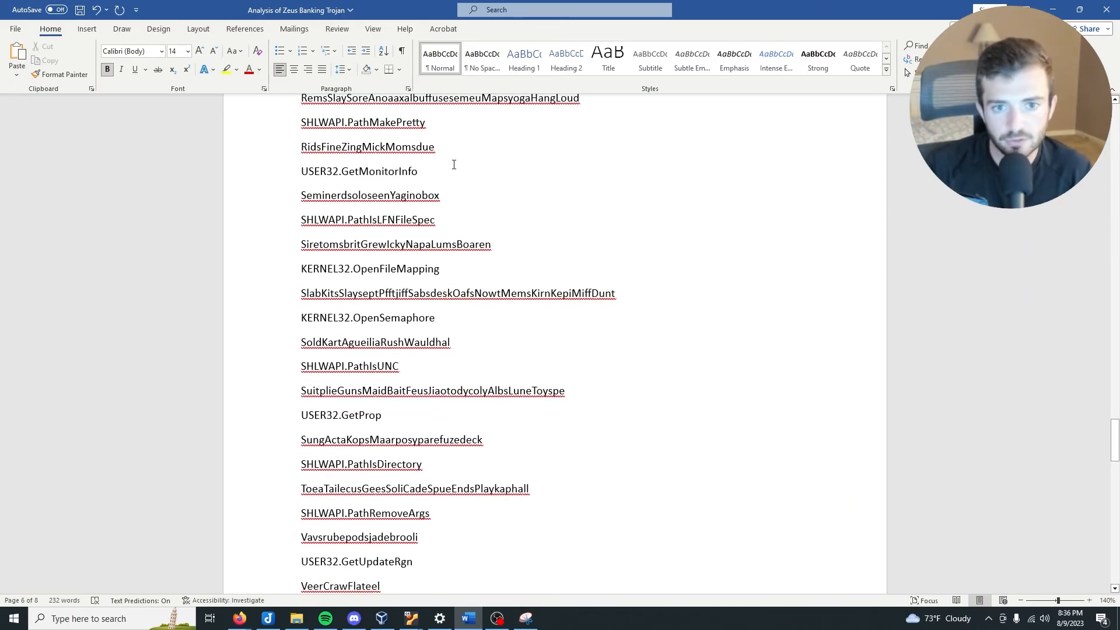
Step: Copy the CellrotoCrudUntohighCols string from the report's strings list
left_click_drag(303, 194, 450, 194)
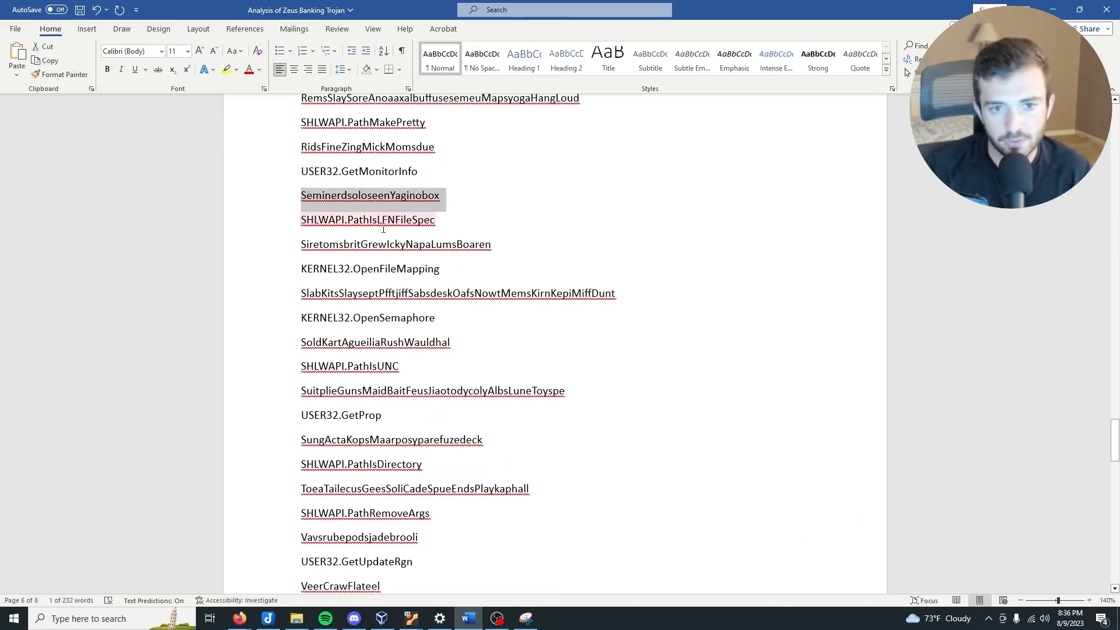
left_click_drag(349, 221, 439, 222)
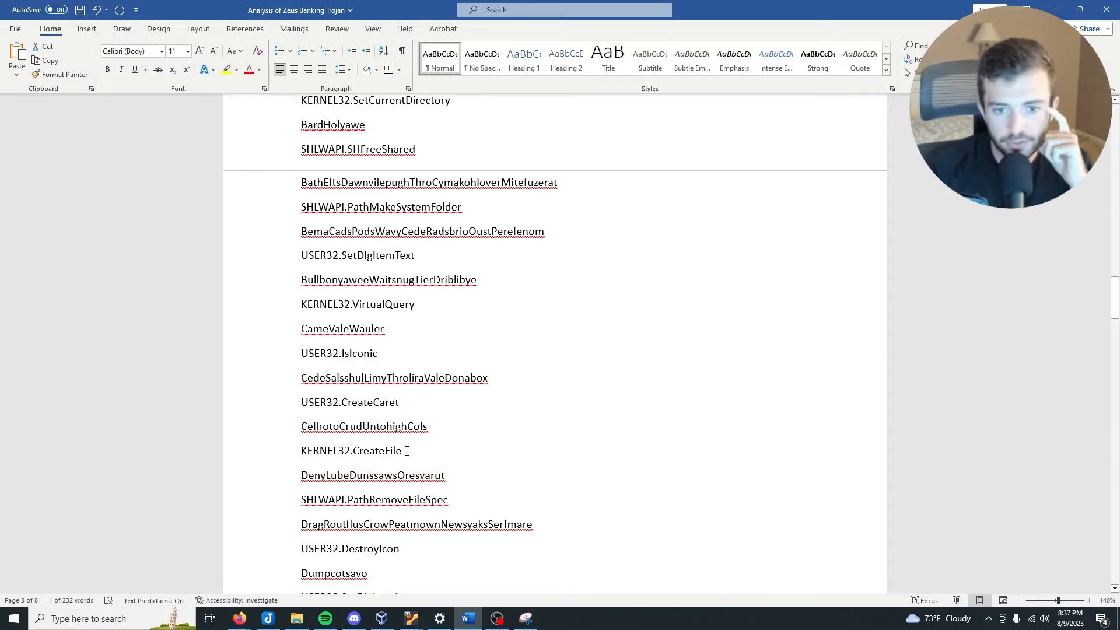
left_click_drag(406, 451, 301, 426)
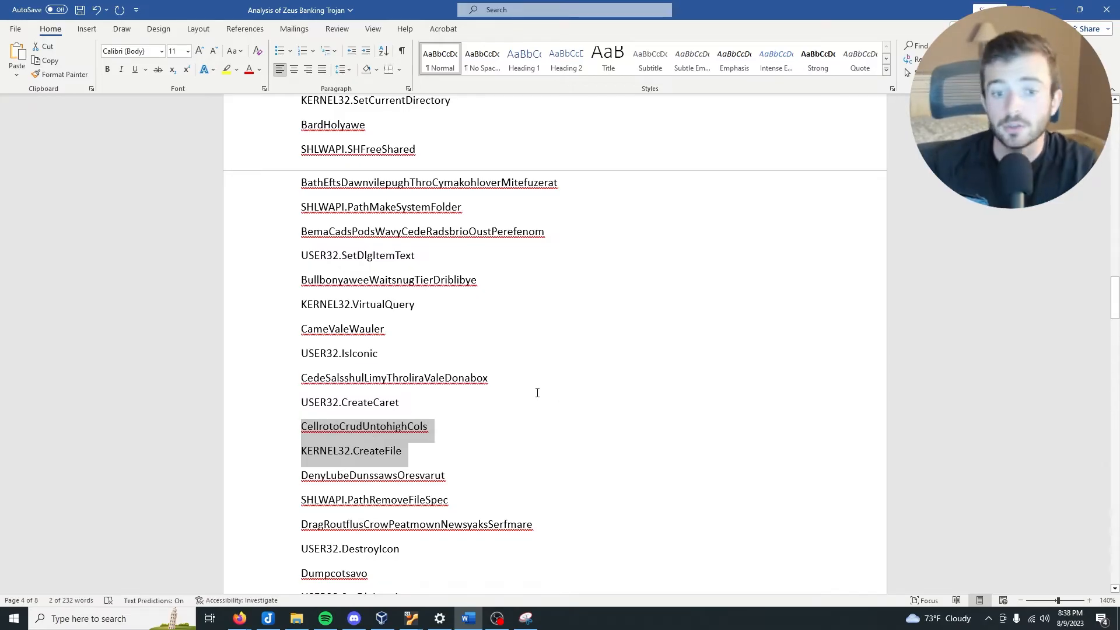
triple_click(384, 431)
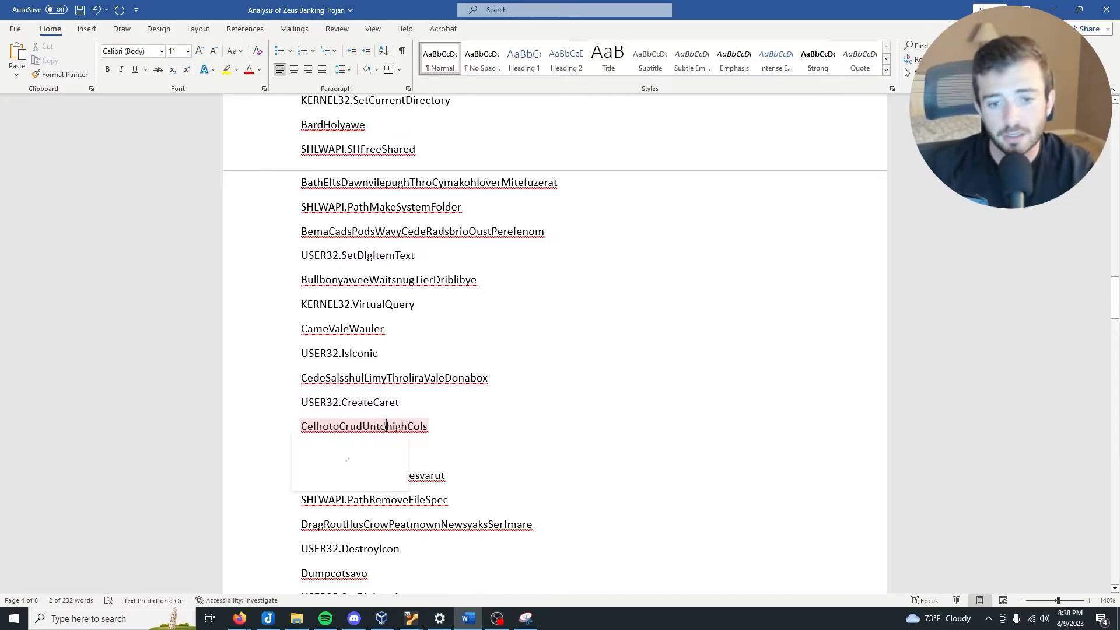
right_click(384, 432)
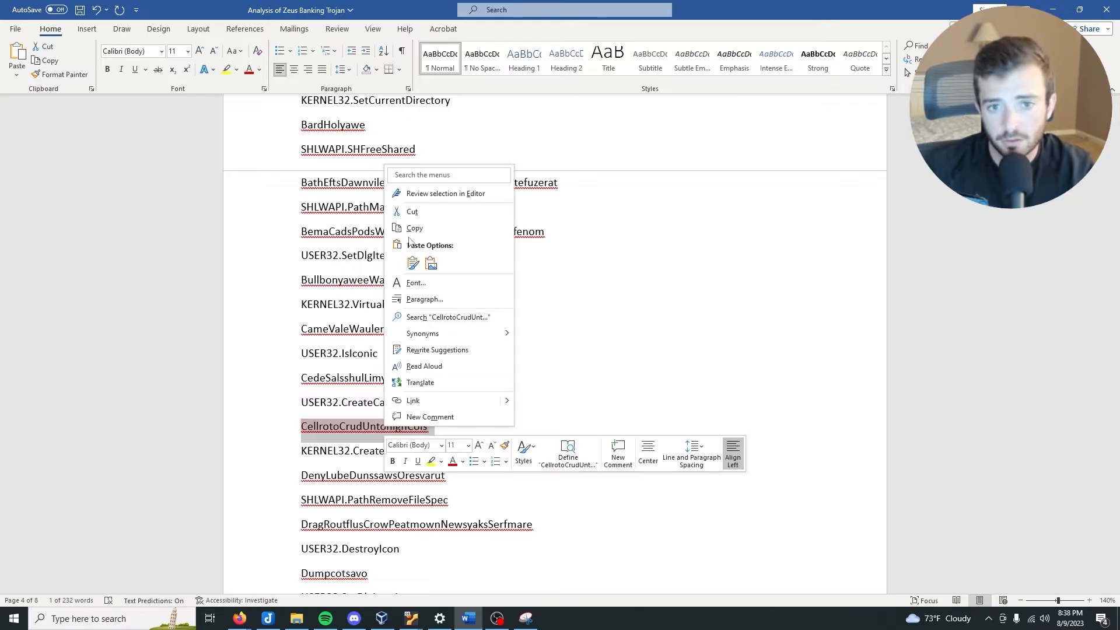
left_click(412, 230)
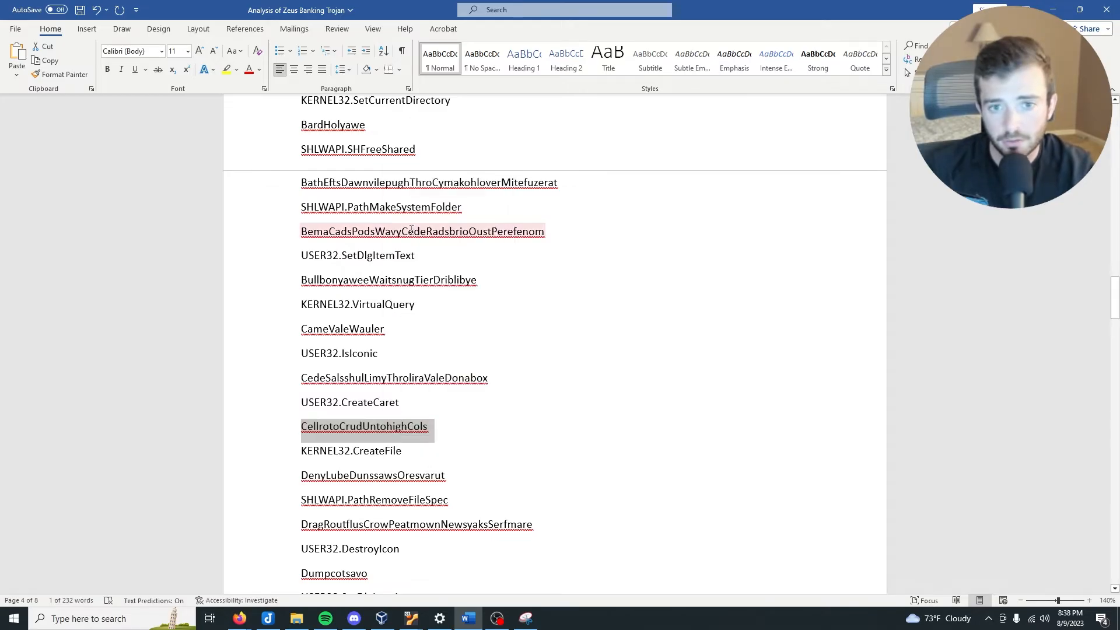
left_click(411, 618)
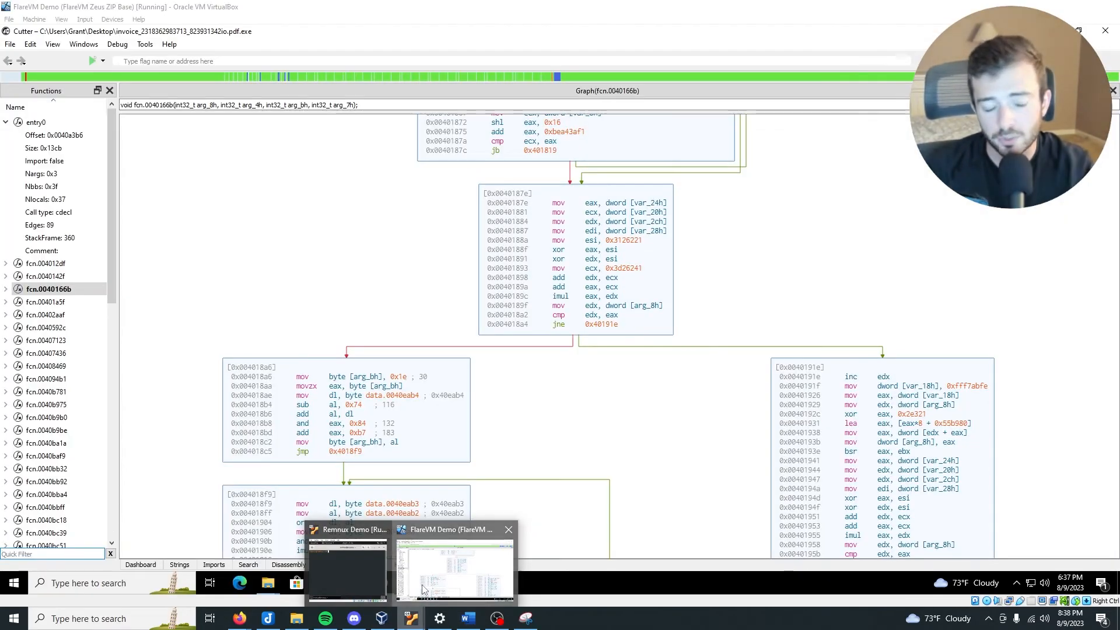
Step: Paste CellrotoCrudUntohighCols into Cutter's Functions filter, find no match, and clear it
left_click(424, 589)
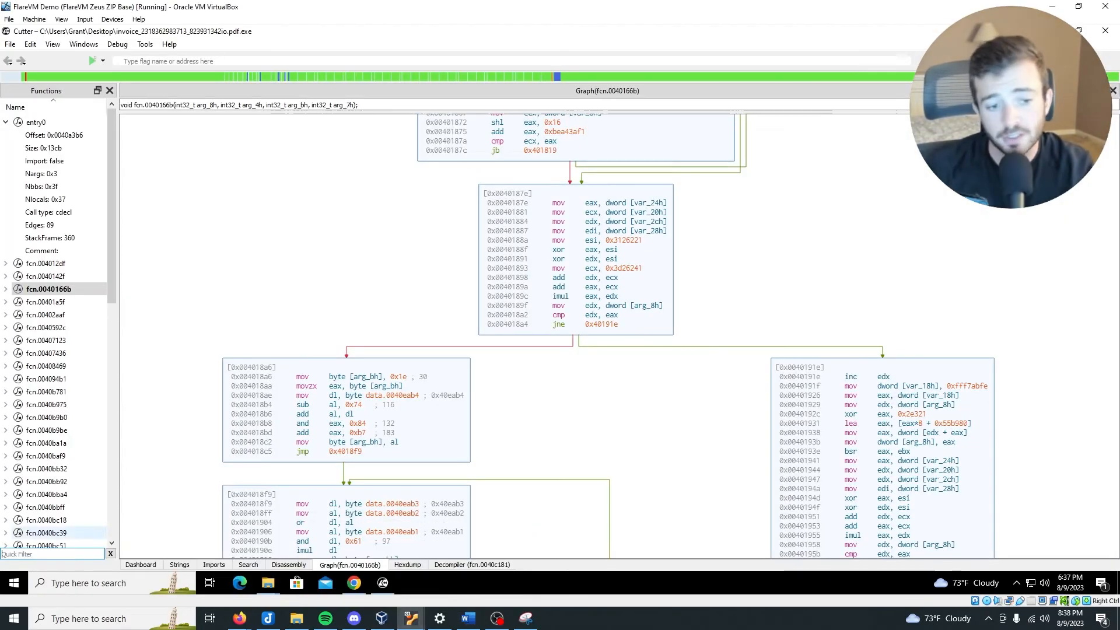
right_click(24, 554)
left_click(51, 516)
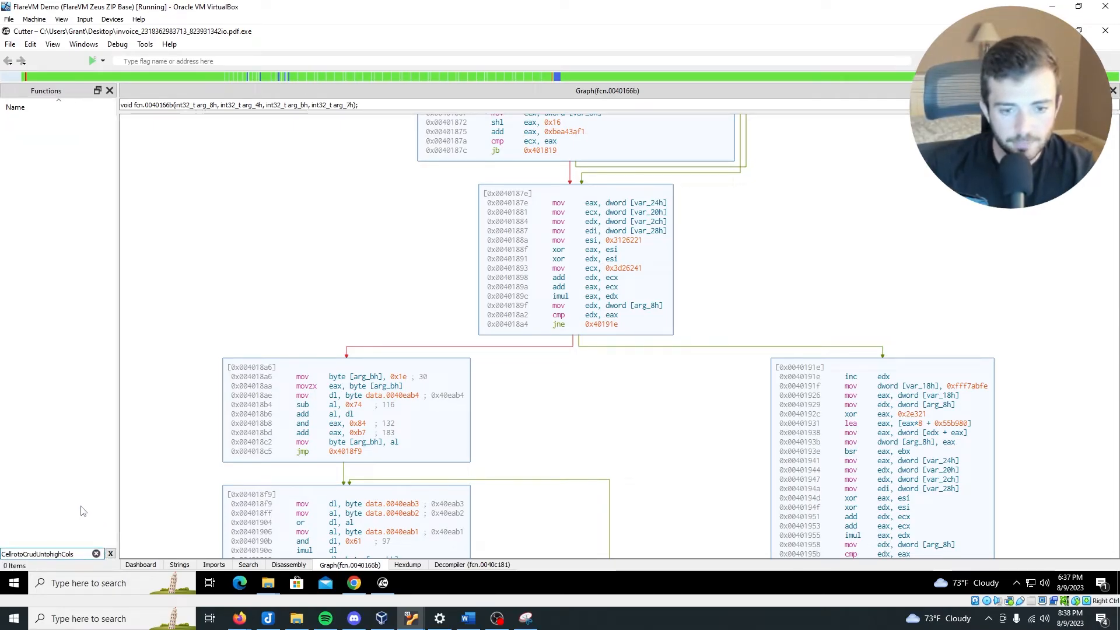
left_click(97, 554)
Step: Reopen the entry0 graph and scroll through its blocks
double_click(46, 124)
scroll(458, 437, "down", 15)
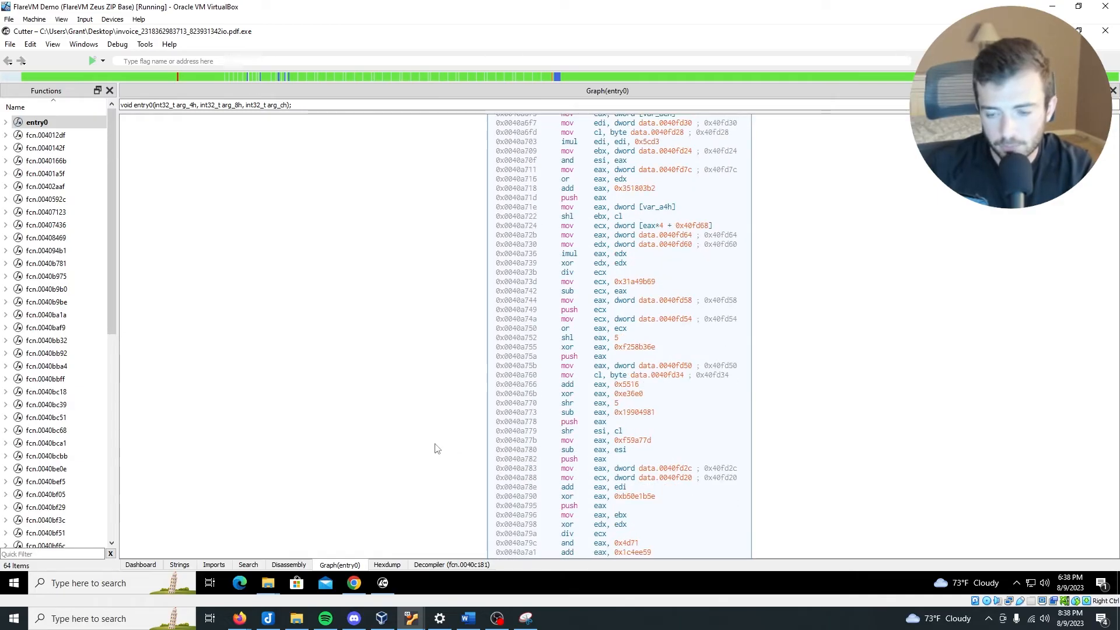
scroll(461, 455, "up", 10)
scroll(493, 465, "down", 20)
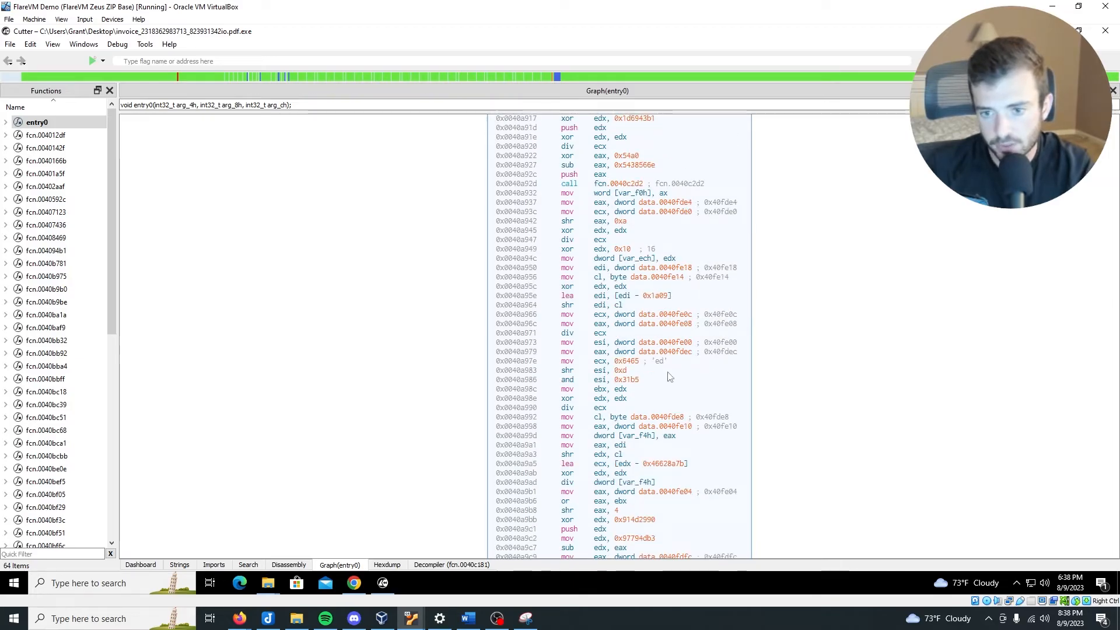
scroll(669, 368, "down", 3)
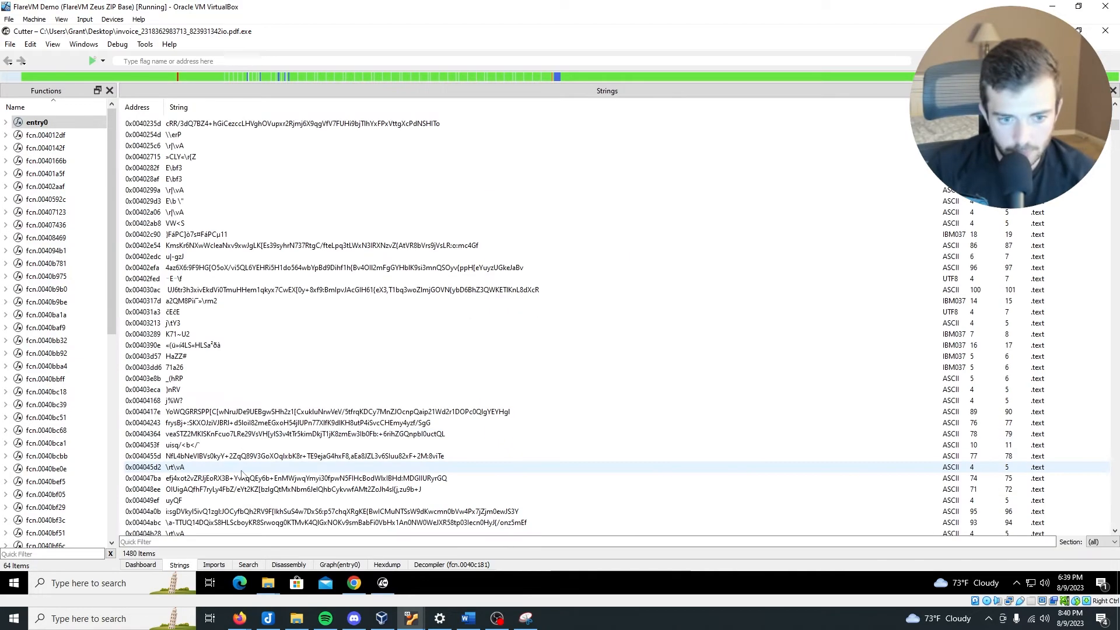
Step: Filter Cutter's strings by the pasted CellrotoCrudUntohighCols and open its single match at 0x0043396c in Disassembly
scroll(242, 474, "down", 20)
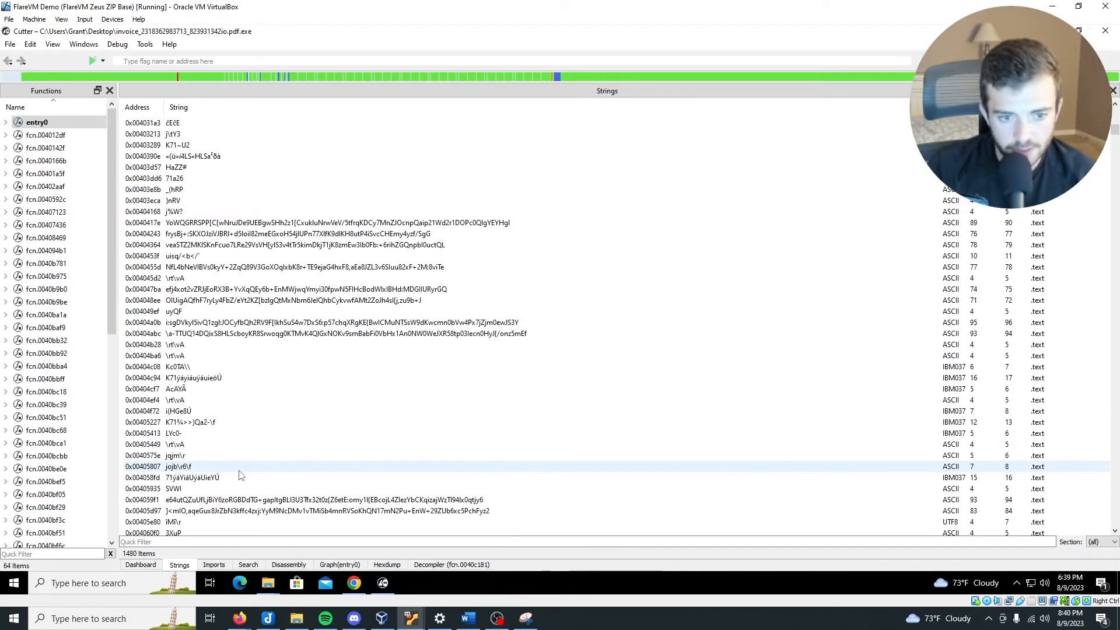
scroll(240, 475, "down", 15)
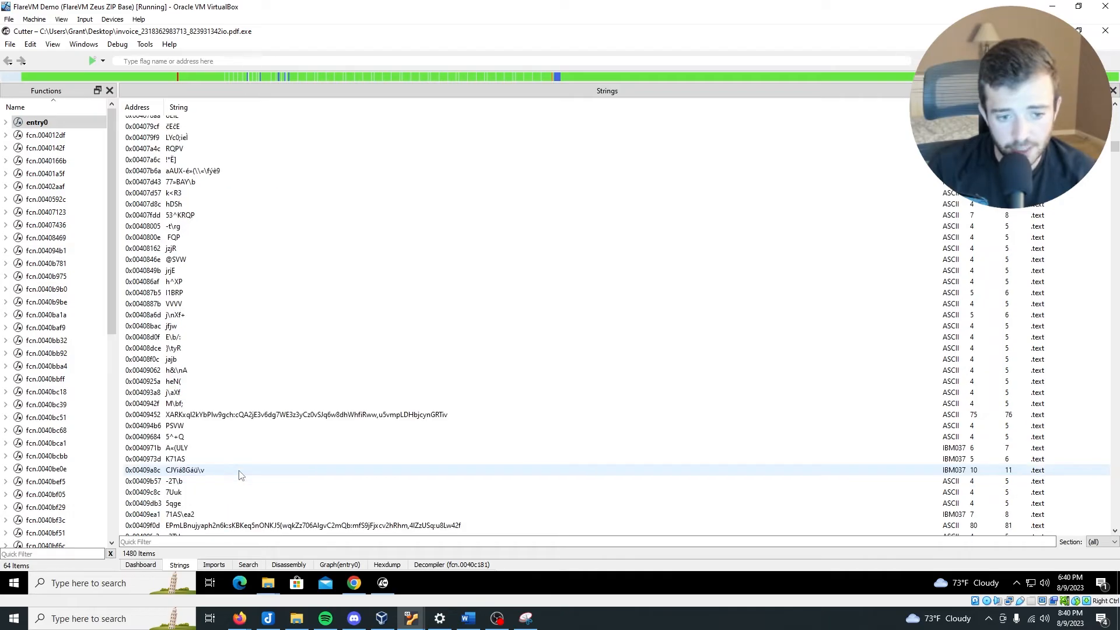
scroll(239, 474, "down", 15)
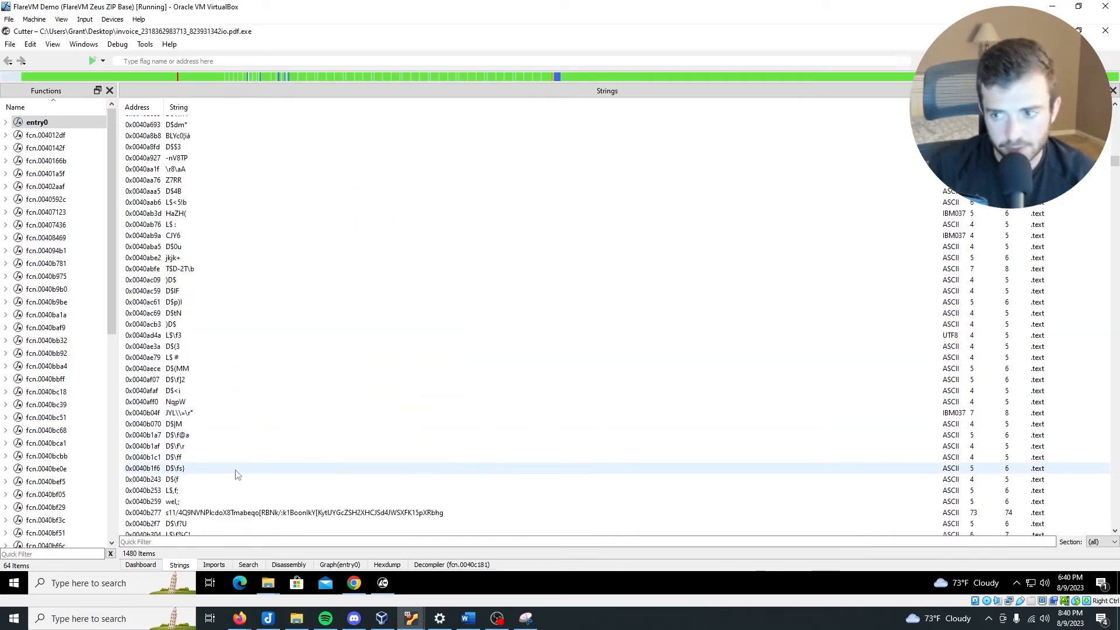
scroll(257, 471, "down", 15)
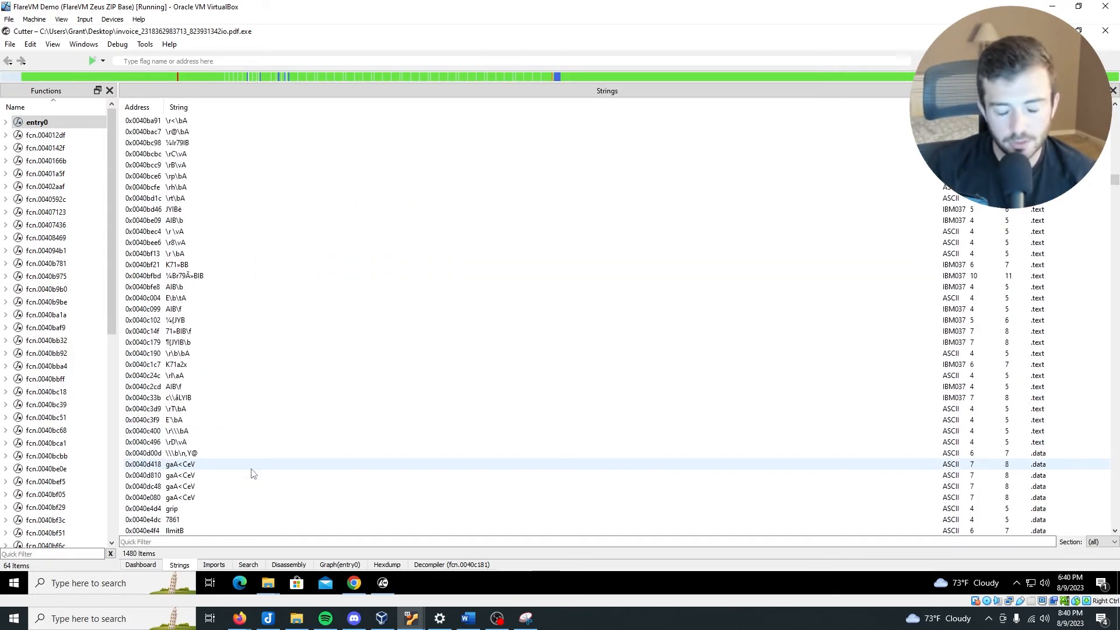
scroll(251, 477, "down", 6)
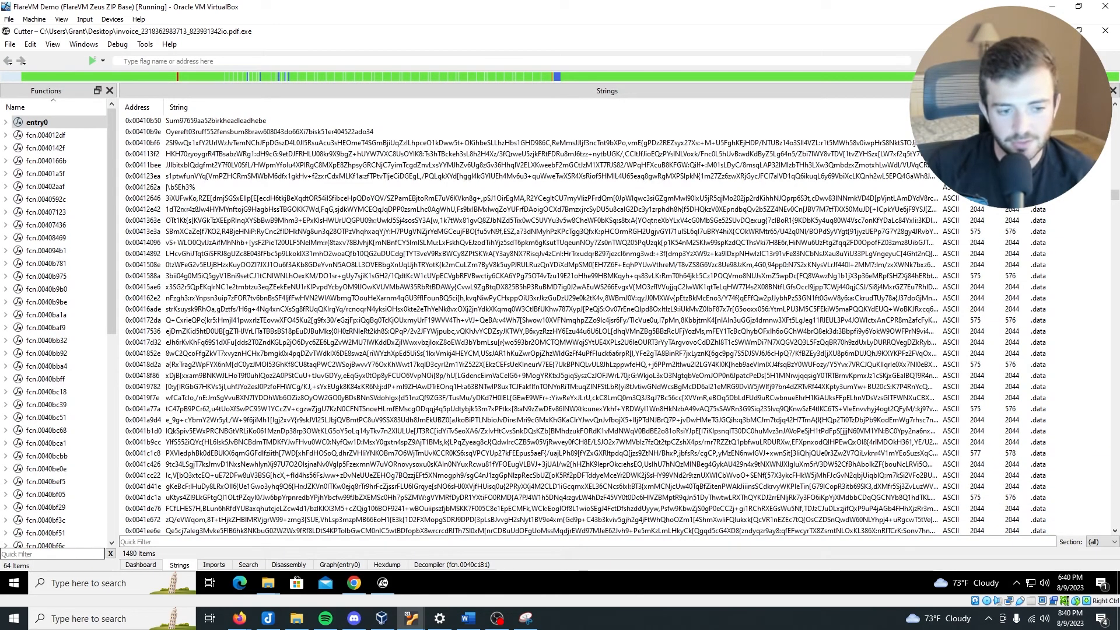
left_click(149, 542)
right_click(149, 543)
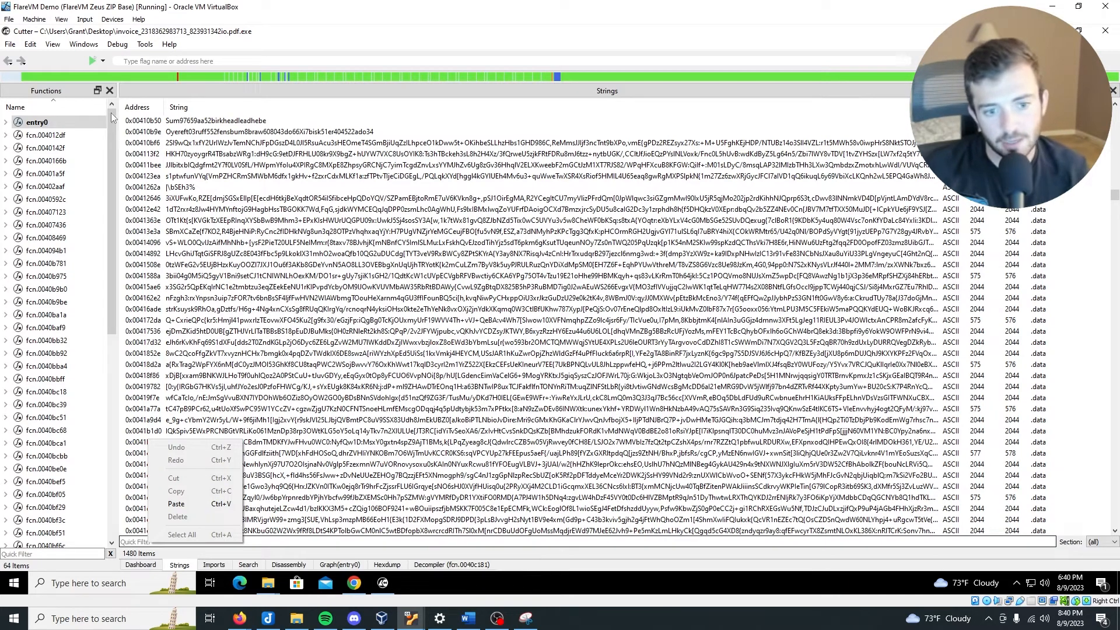
left_click(184, 503)
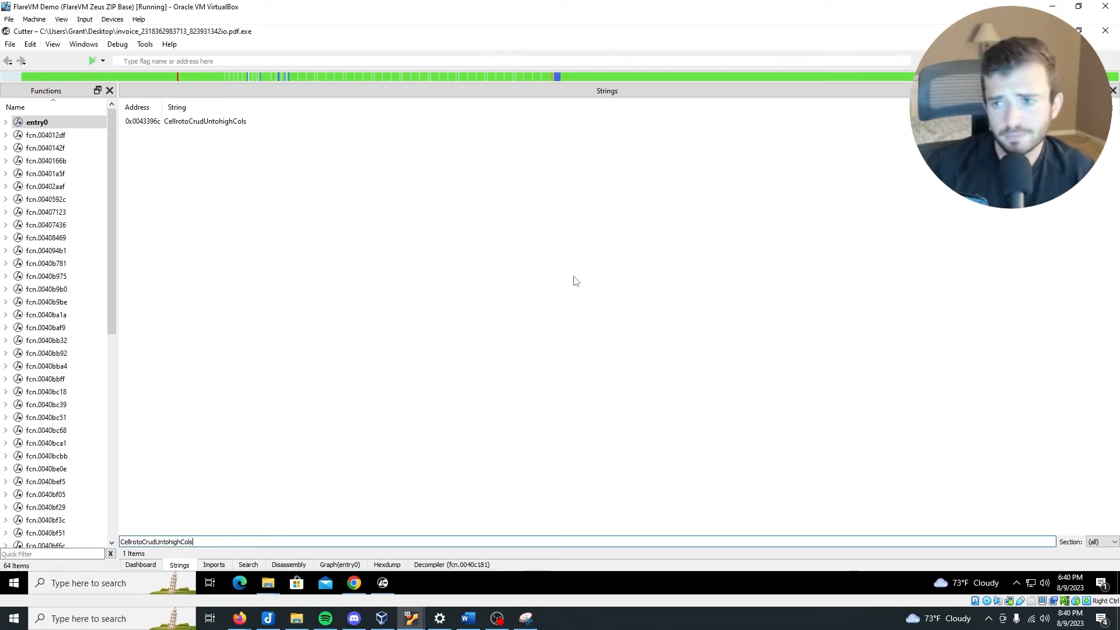
left_click(156, 121)
double_click(156, 121)
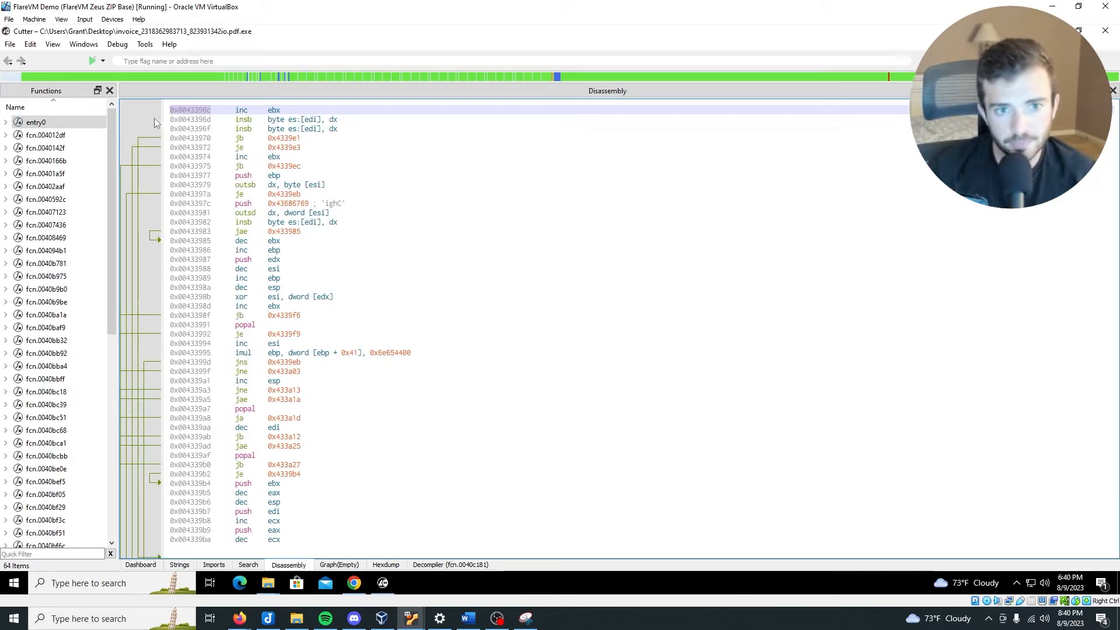
left_click(274, 259)
right_click(320, 244)
left_click(319, 212)
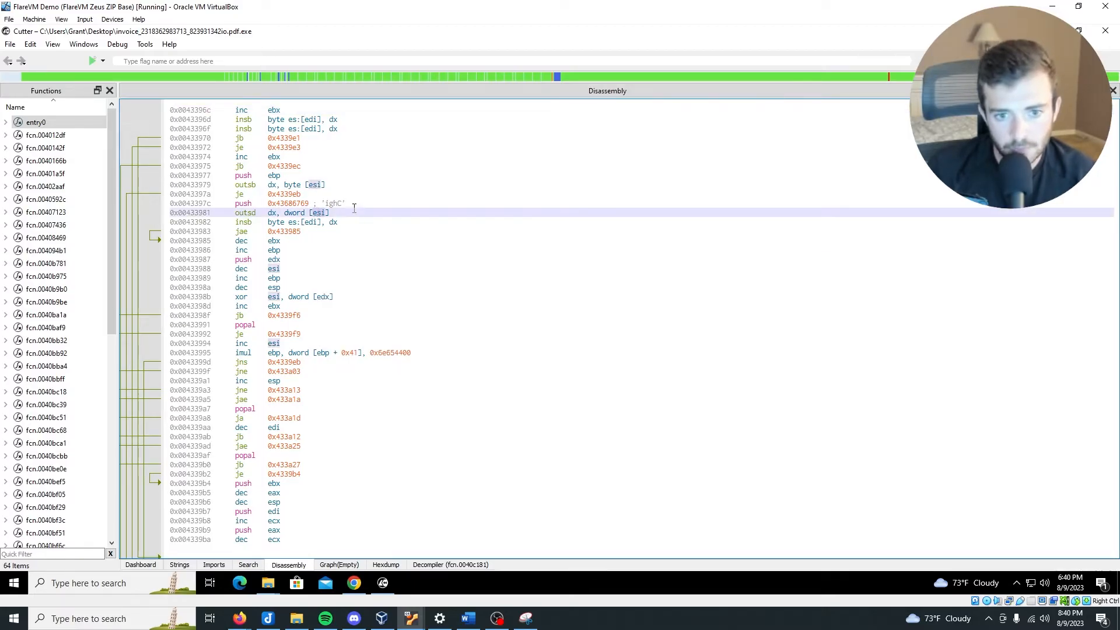
left_click(333, 203)
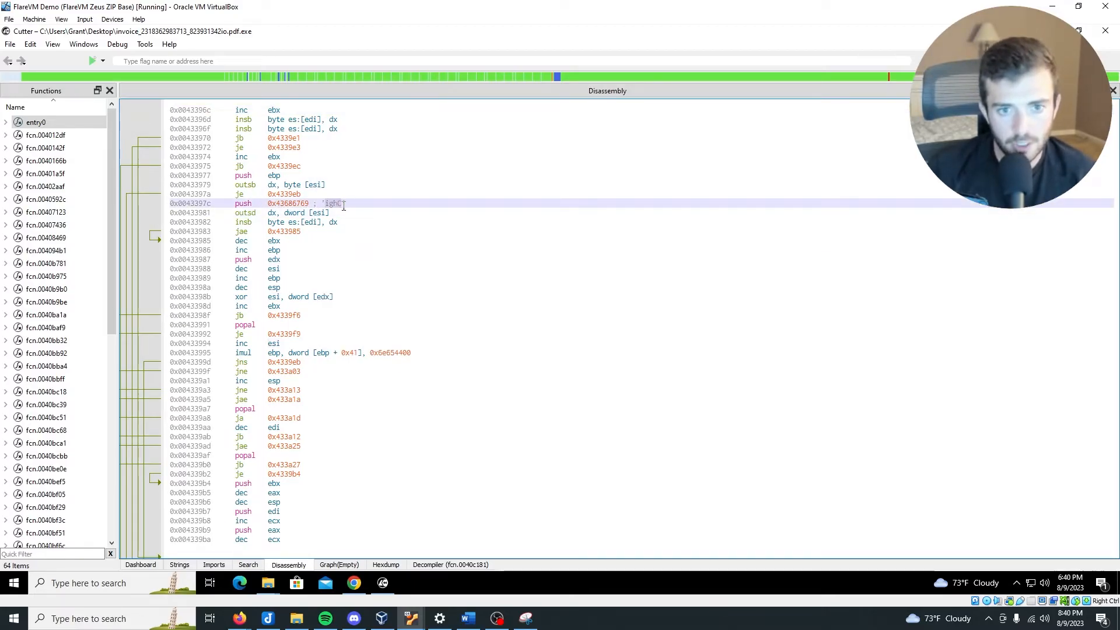
left_click(320, 214)
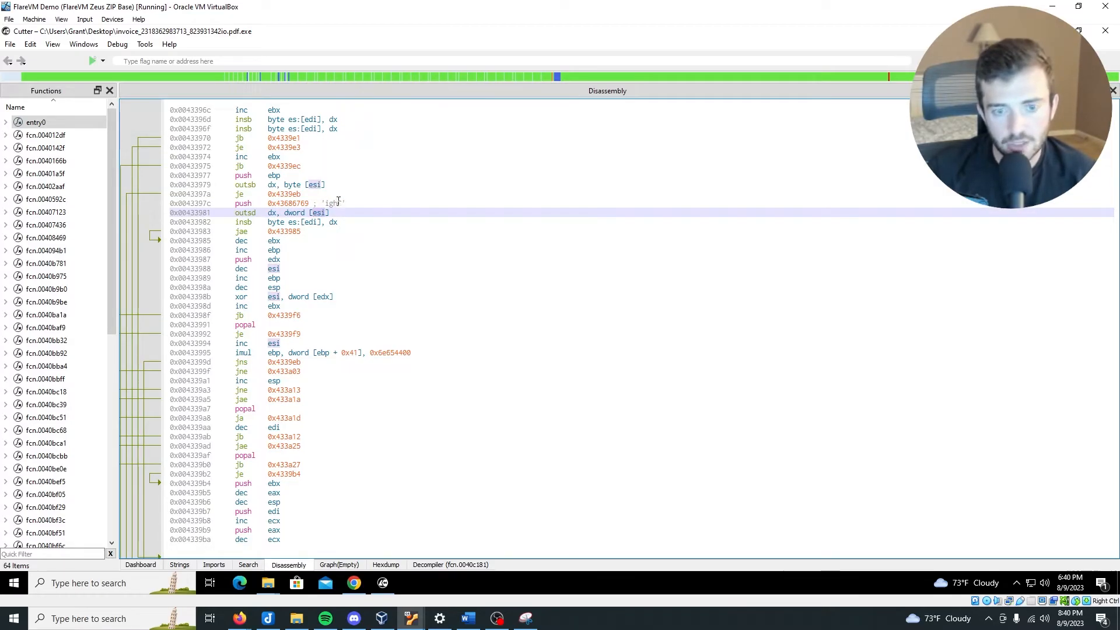
scroll(355, 366, "down", 3)
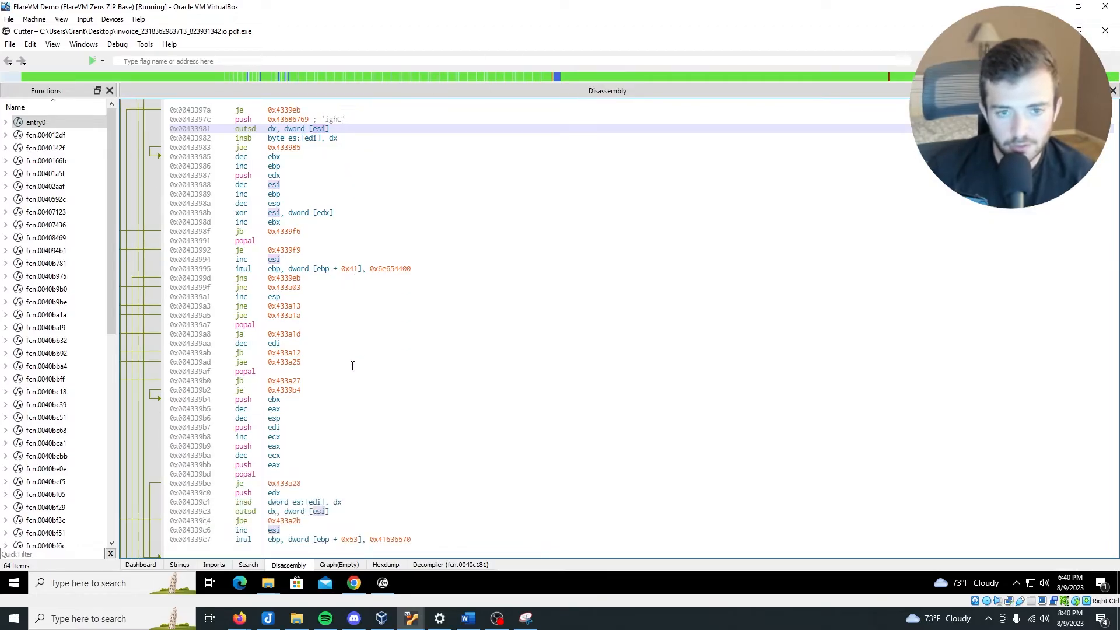
scroll(351, 366, "down", 8)
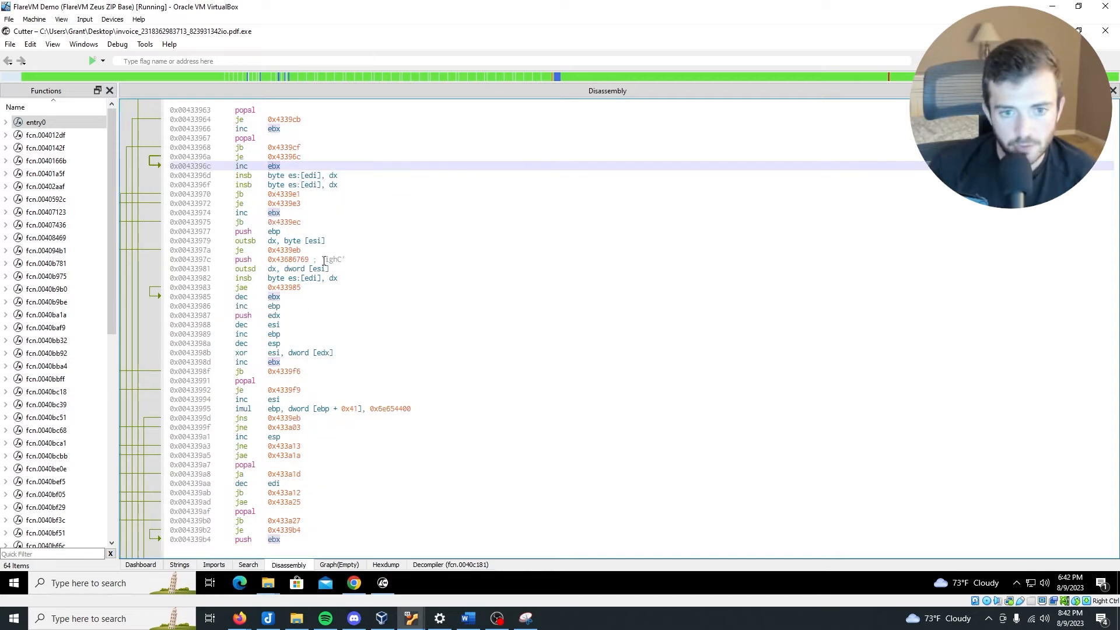
left_click(326, 261)
left_click_drag(330, 261, 328, 262)
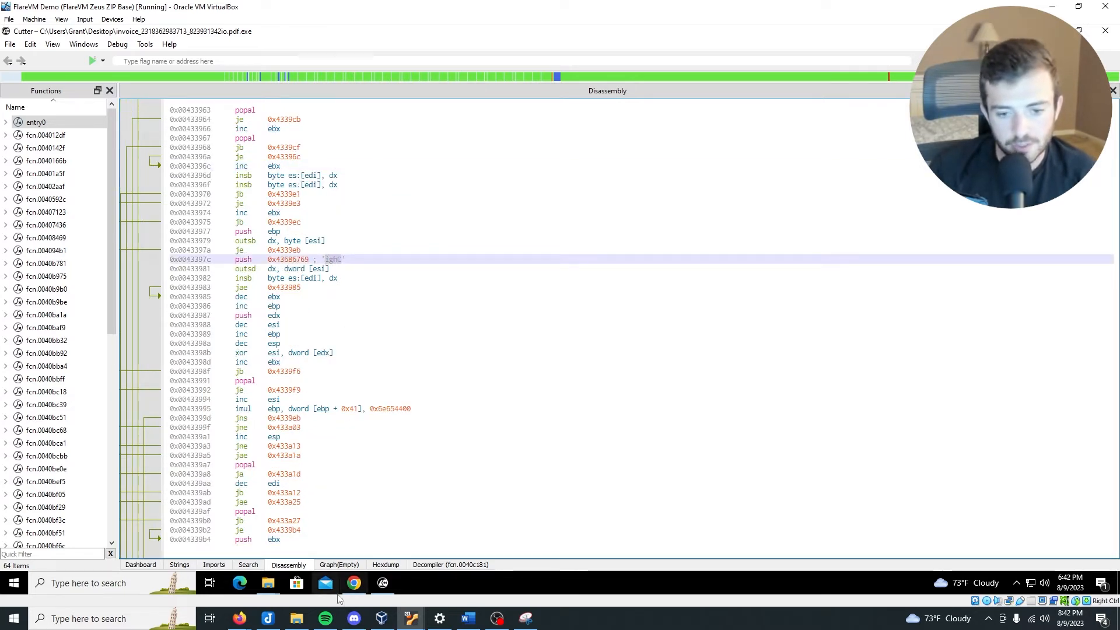
Step: Make CellrotoCrudUntohighCols bold in the Word report's import list
left_click(471, 618)
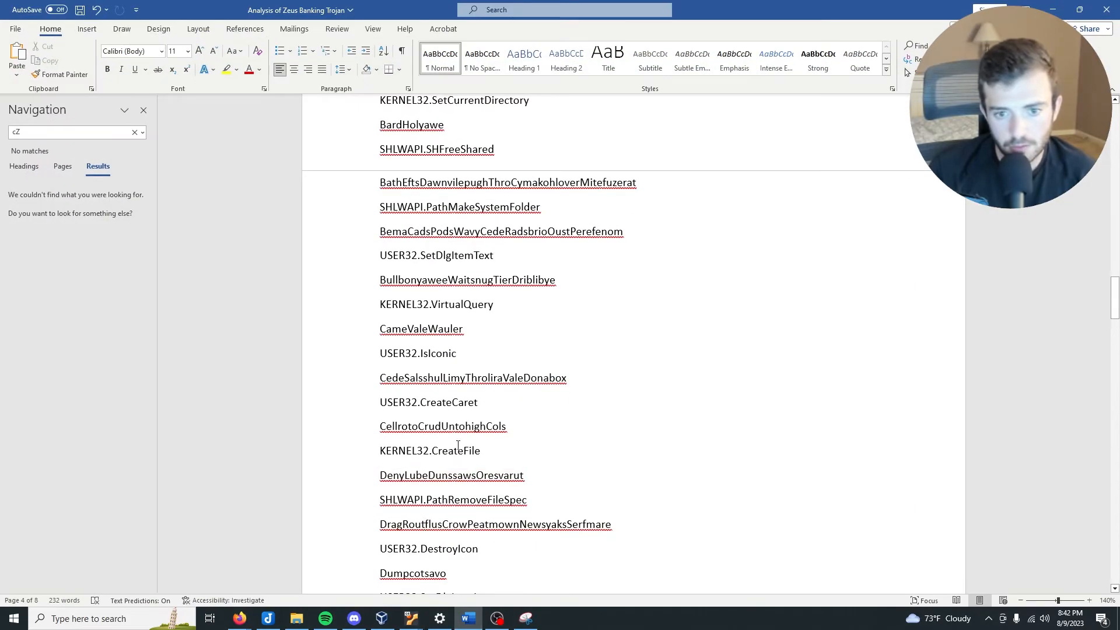
double_click(425, 428)
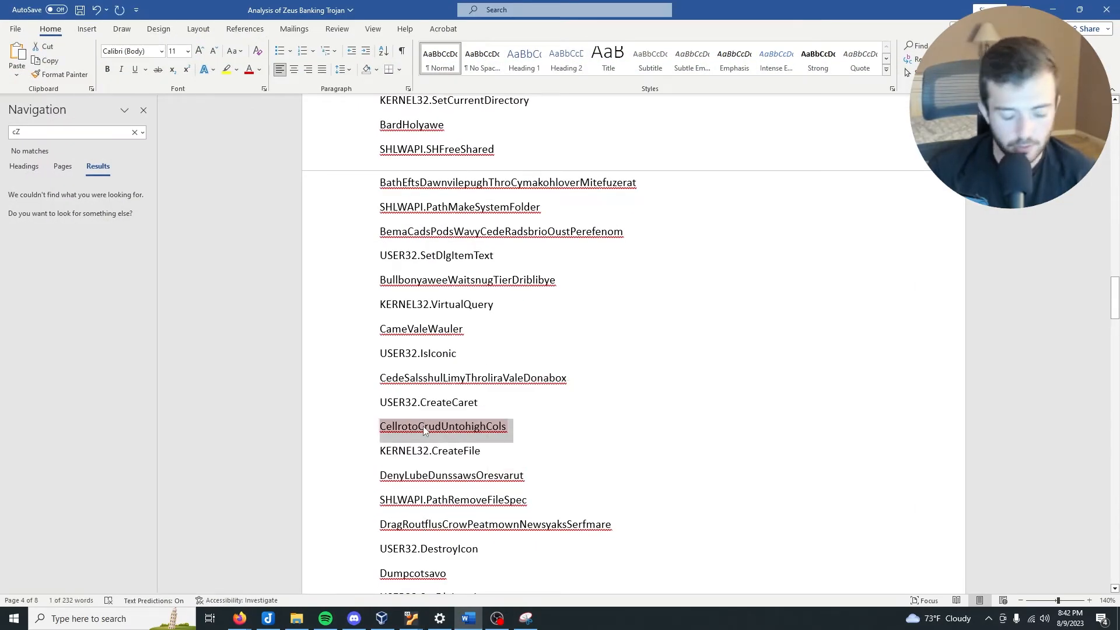
key("ctrl+b")
left_click(565, 402)
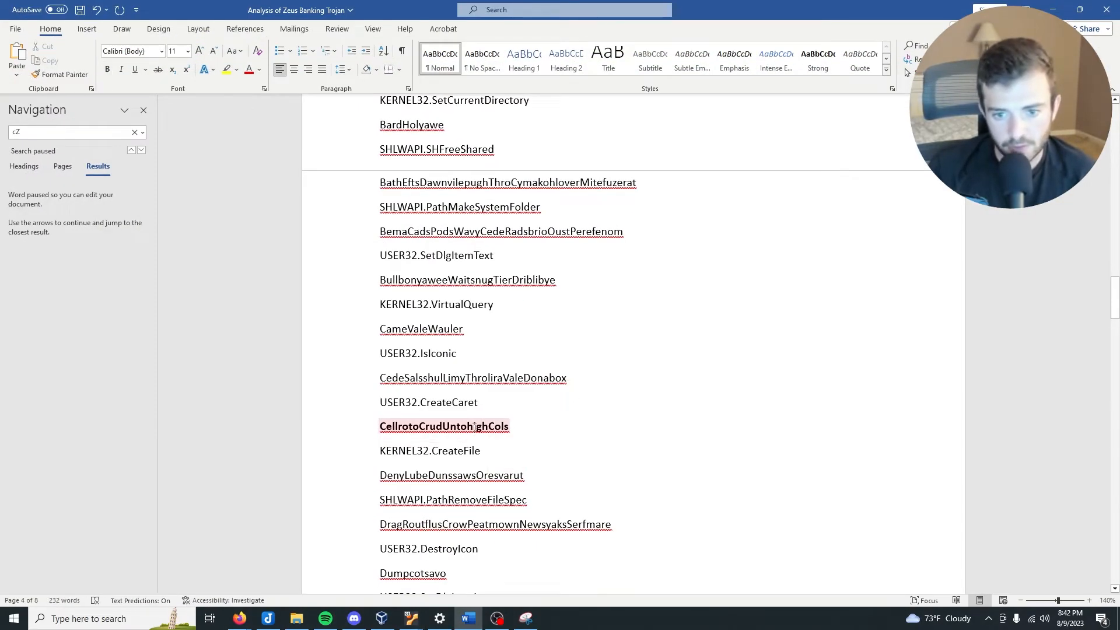
Step: Toggle underline on CellrotoCrudUntohighCols and compare its formatting with the KERNEL32.CreateFile line
double_click(466, 426)
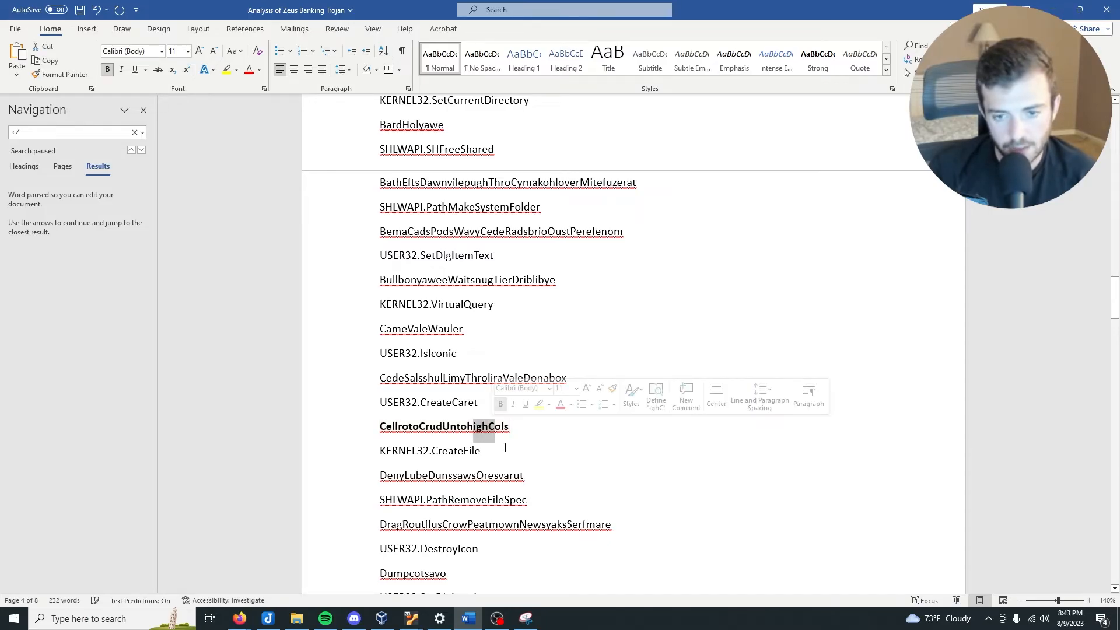
key("ctrl+u")
left_click(499, 445)
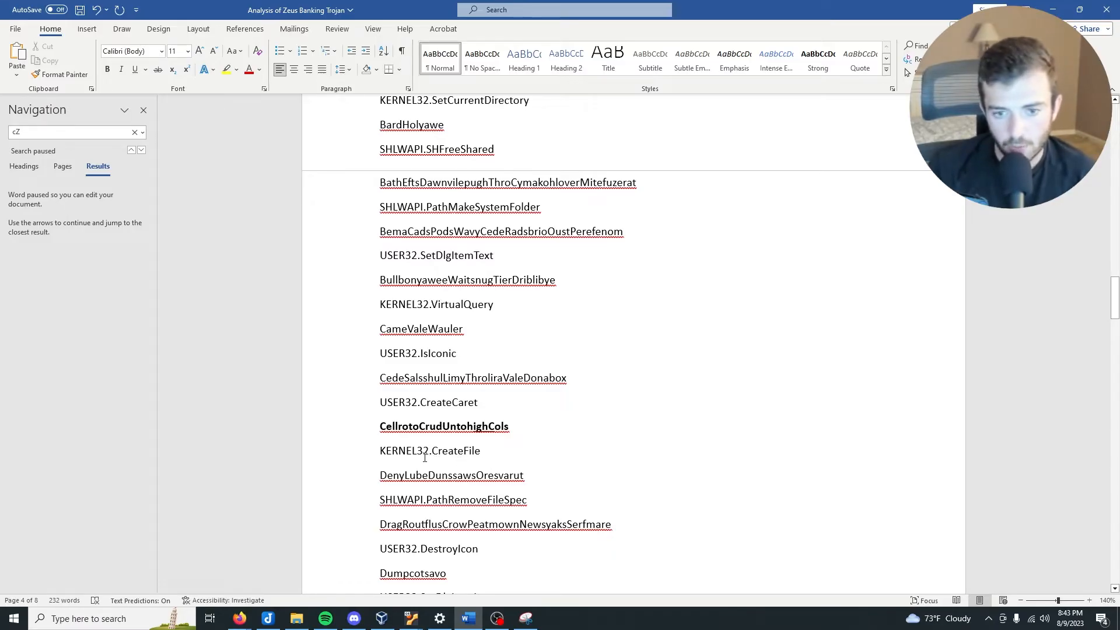
left_click_drag(517, 426, 359, 442)
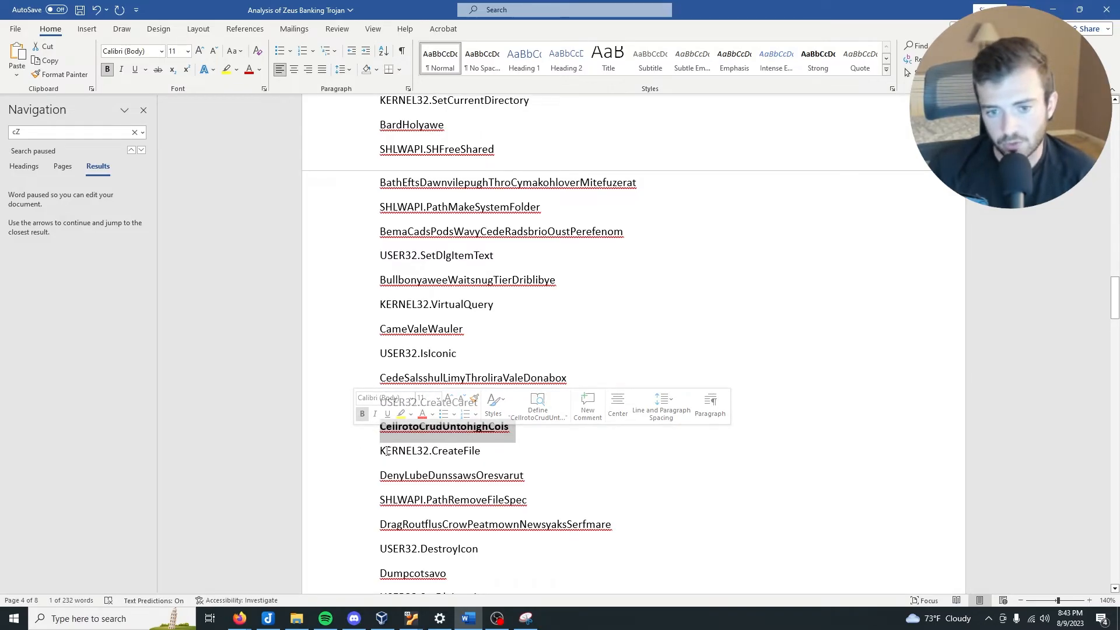
triple_click(417, 458)
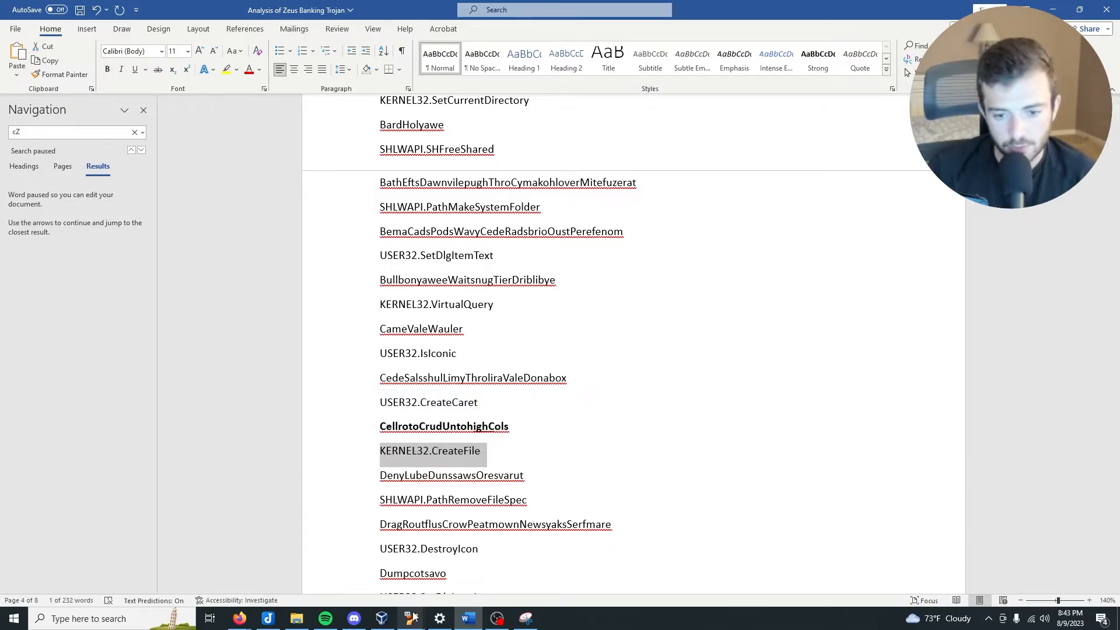
mouse_move(417, 618)
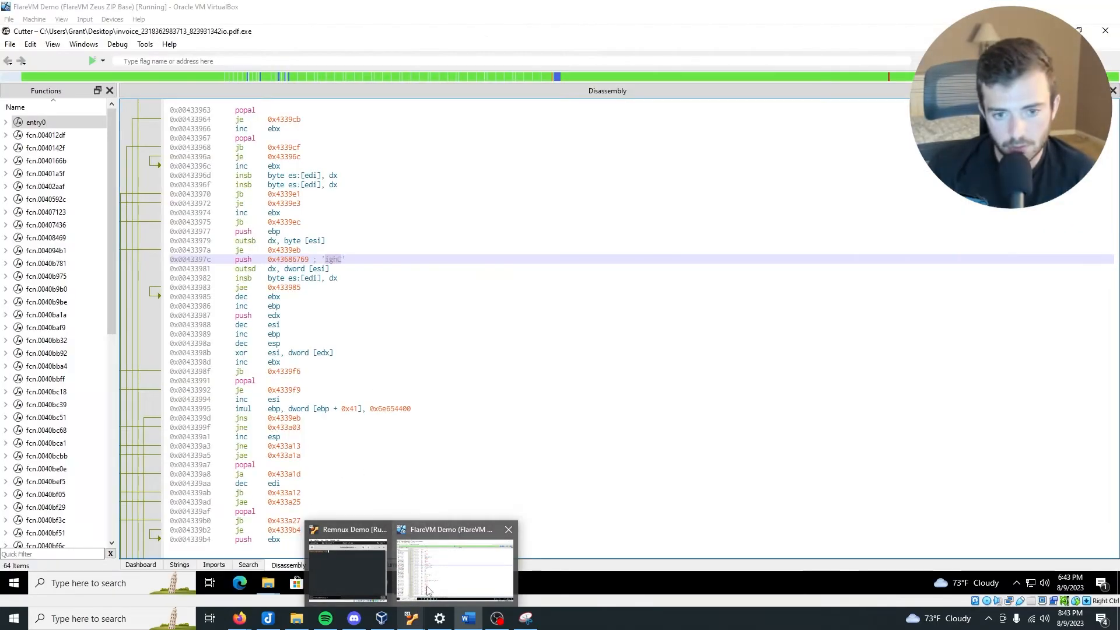
left_click(428, 590)
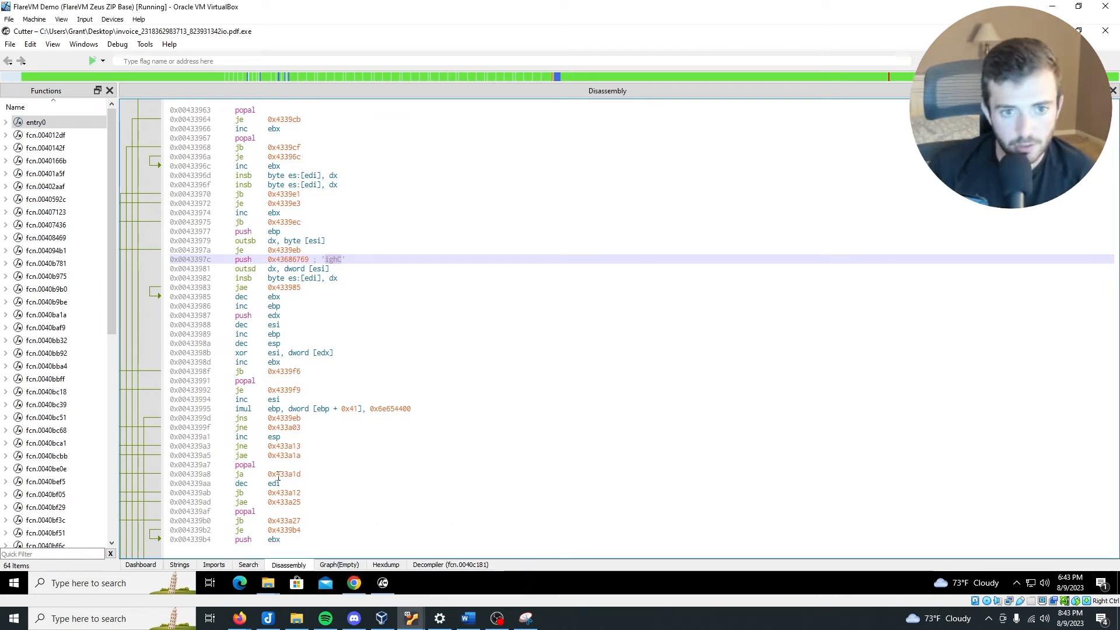
scroll(277, 489, "up", 3)
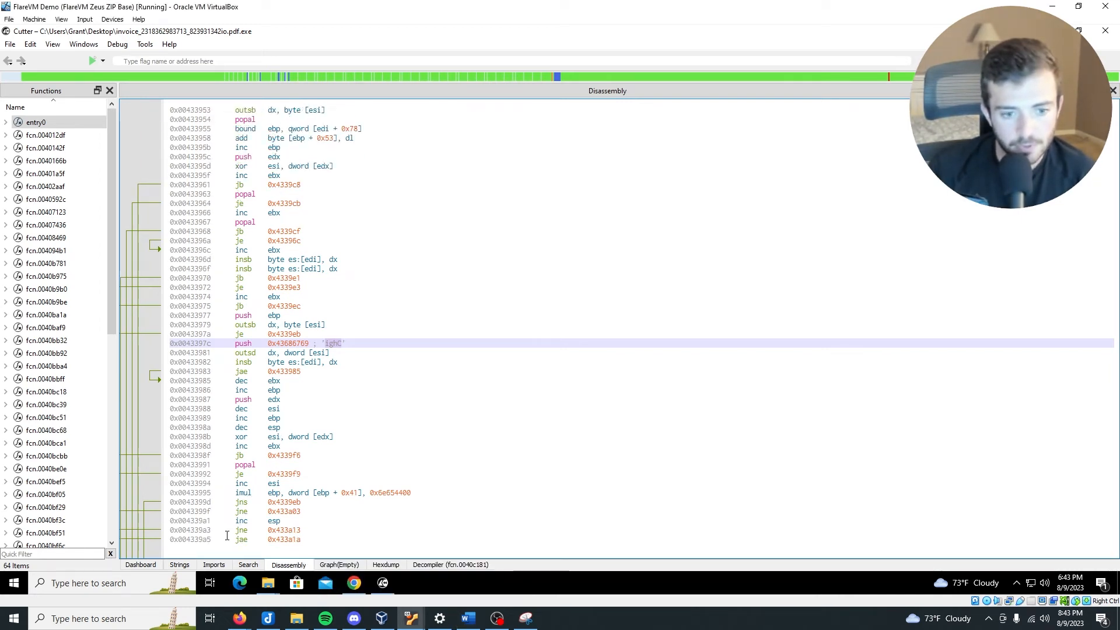
left_click(199, 564)
double_click(193, 542)
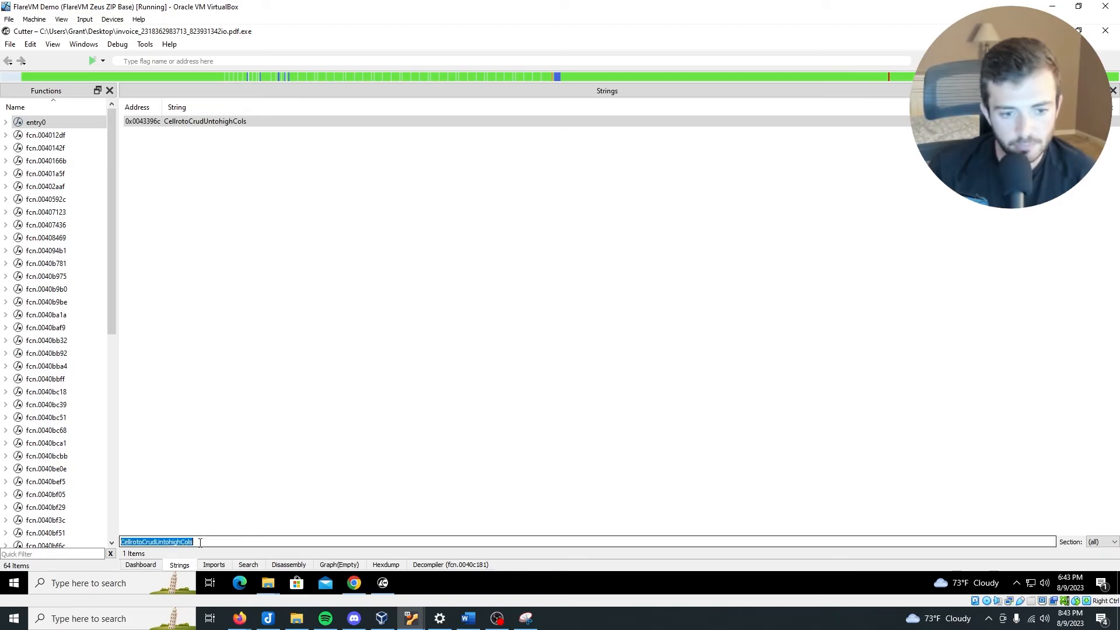
type("Kernel32")
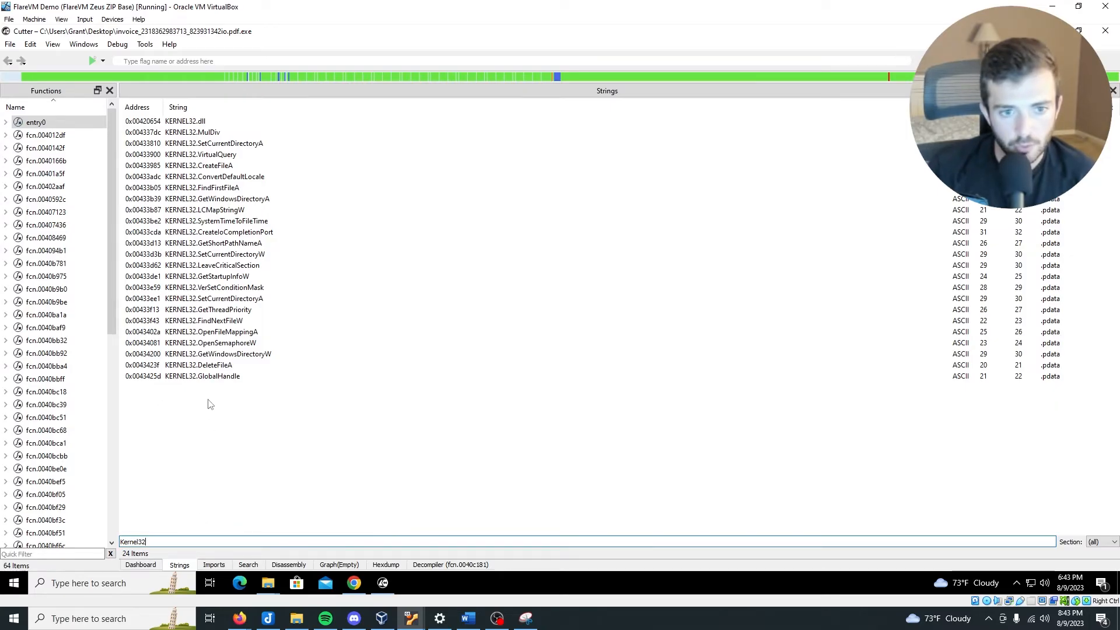
double_click(212, 165)
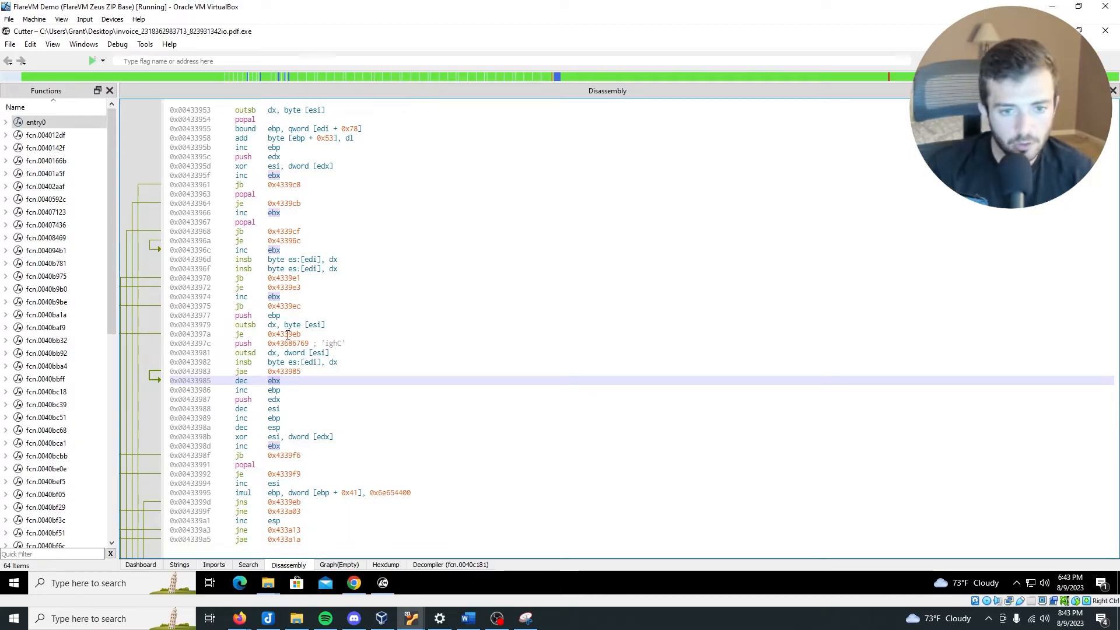
left_click(327, 343)
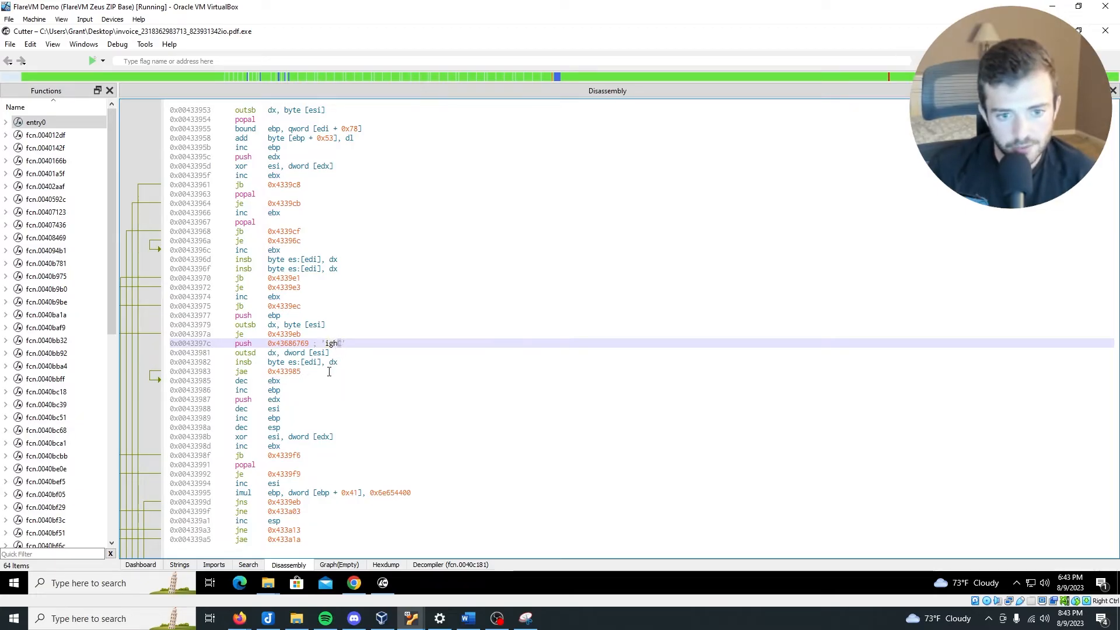
left_click(308, 382)
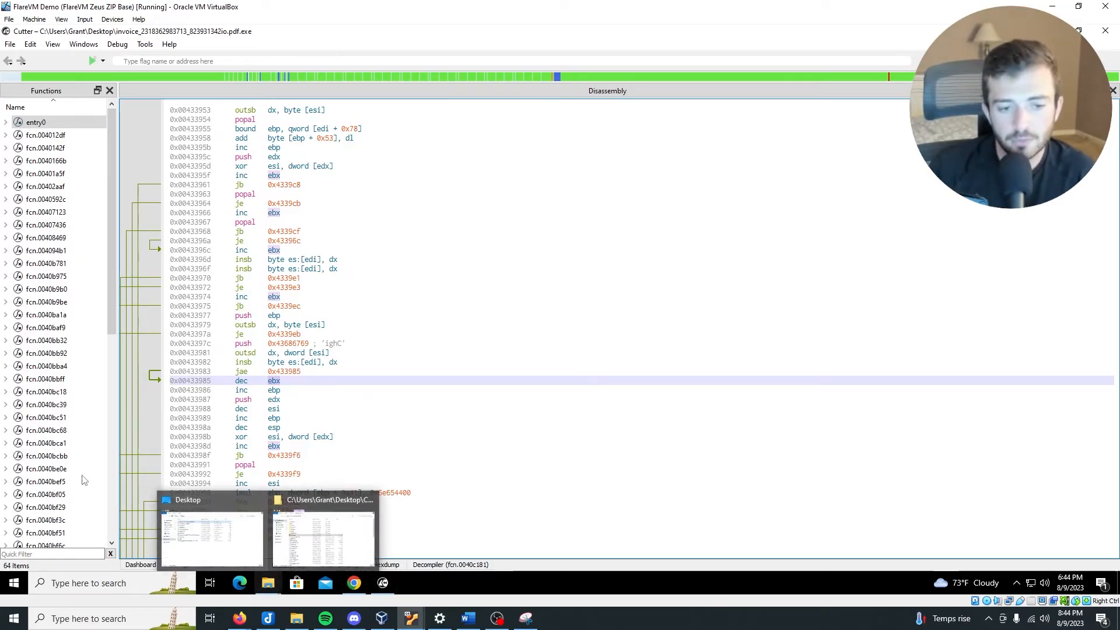
left_click(469, 619)
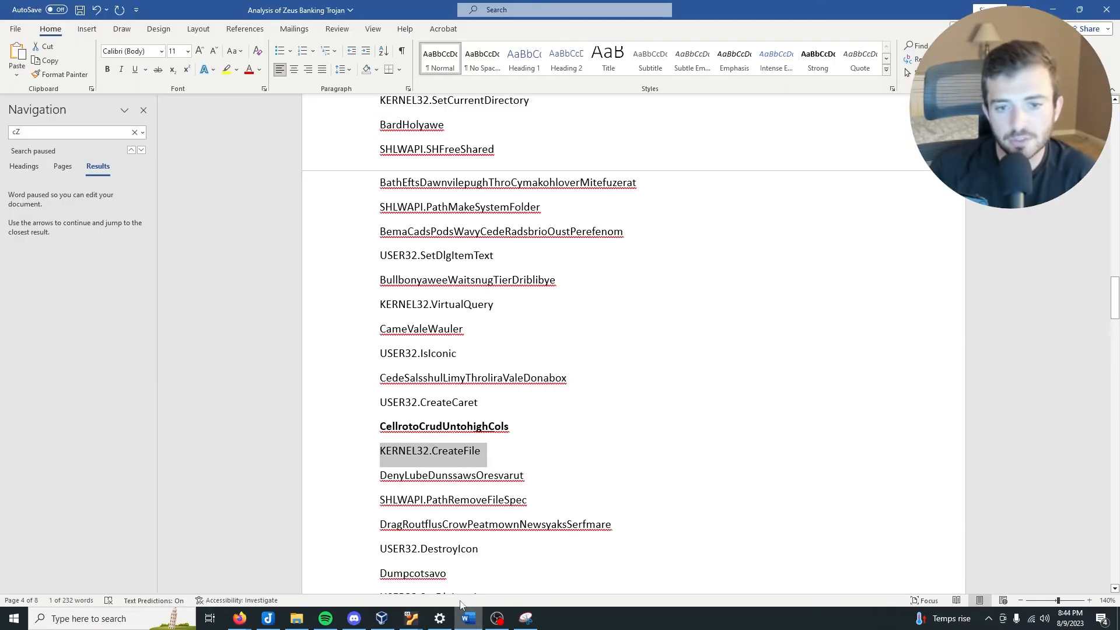
double_click(486, 333)
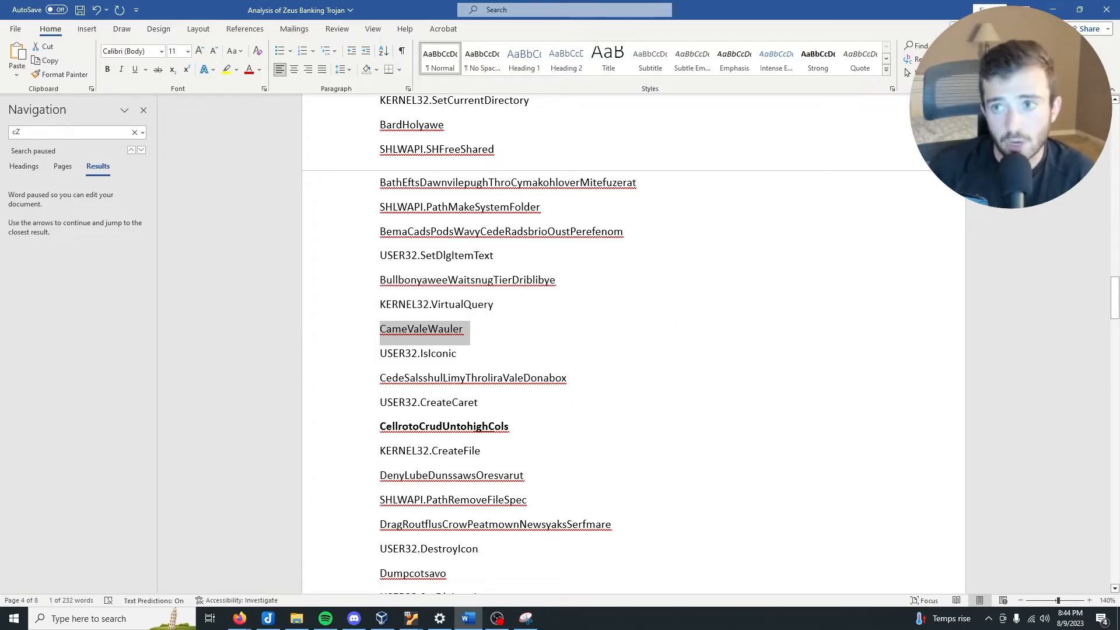
left_click(1050, 10)
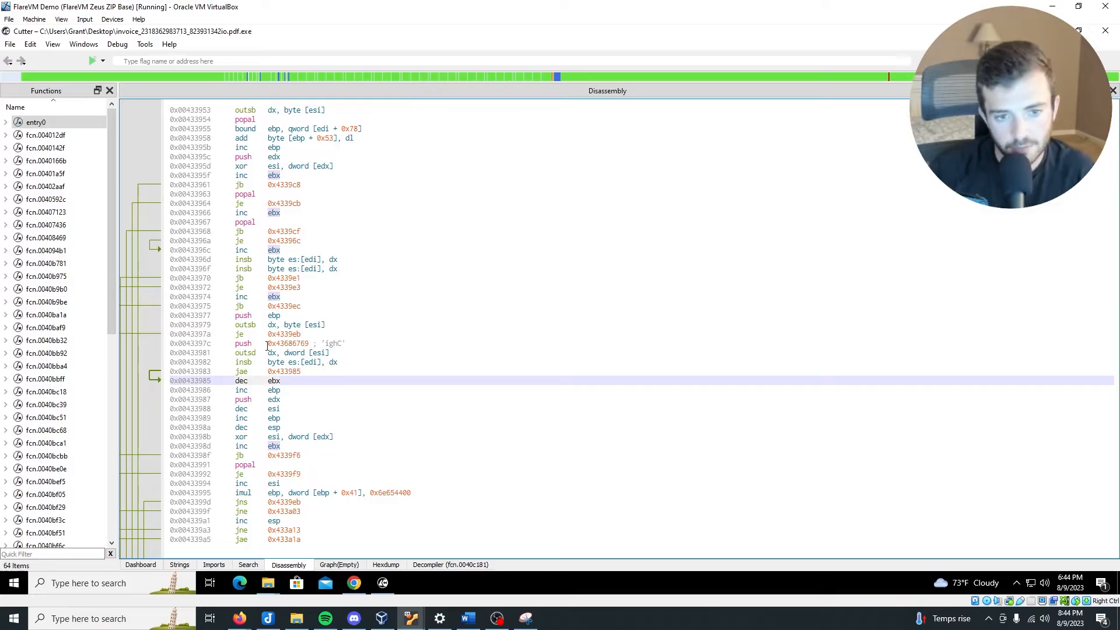
Step: Snip the 'ighC' disassembly lines 0x0043397a–0x00433985, then scroll on to the junk instructions near 0x00433a72
left_click_drag(367, 447, 395, 478)
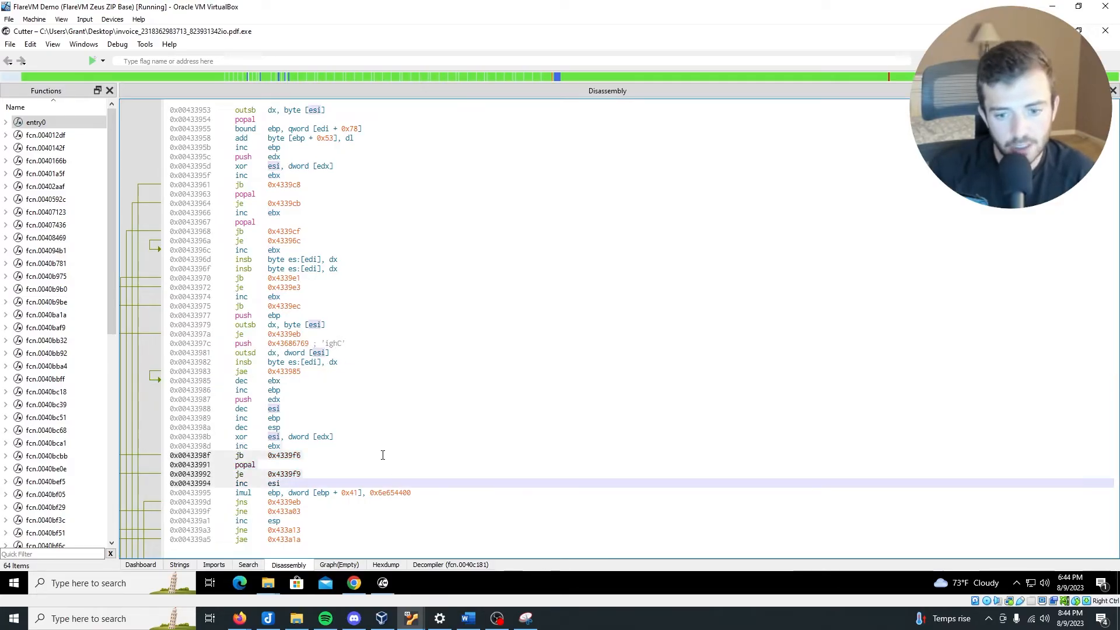
left_click(468, 619)
left_click(1053, 5)
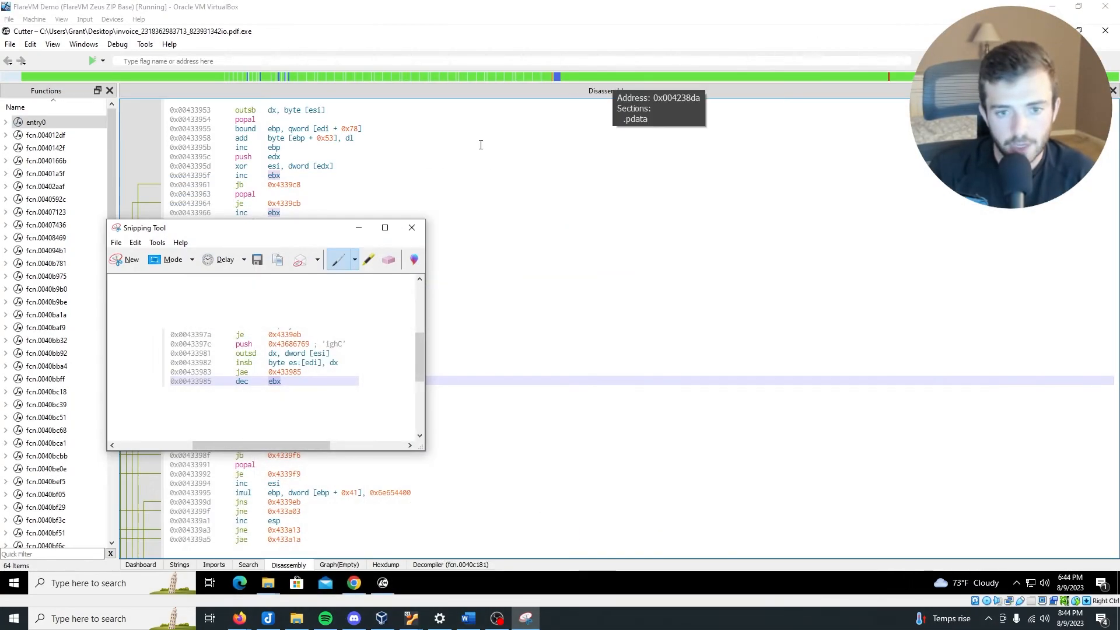
left_click(354, 227)
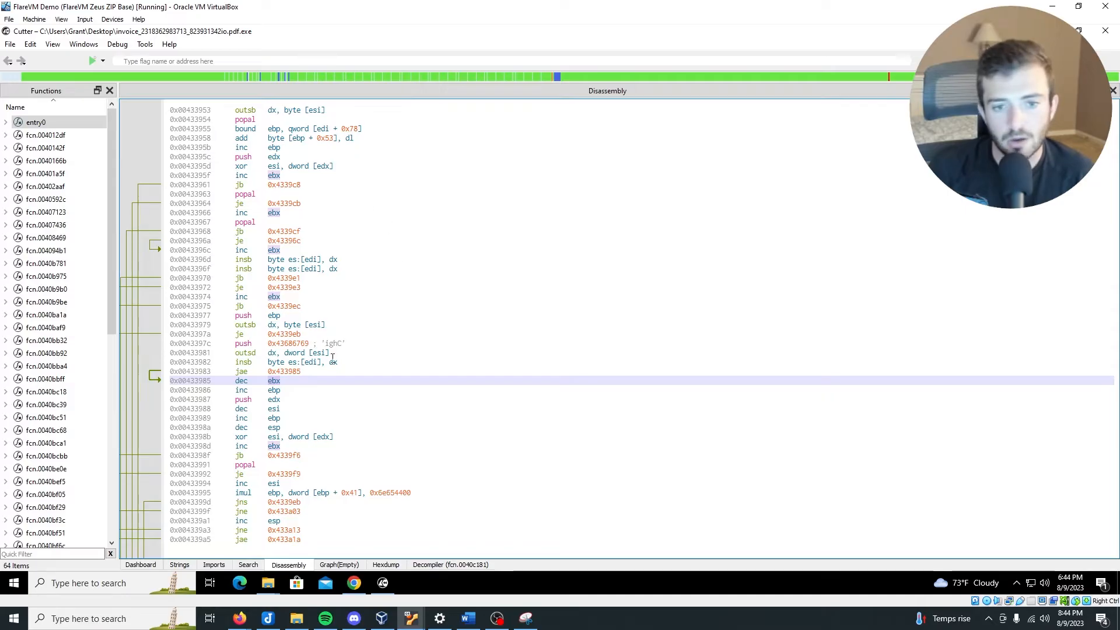
scroll(328, 513, "down", 10)
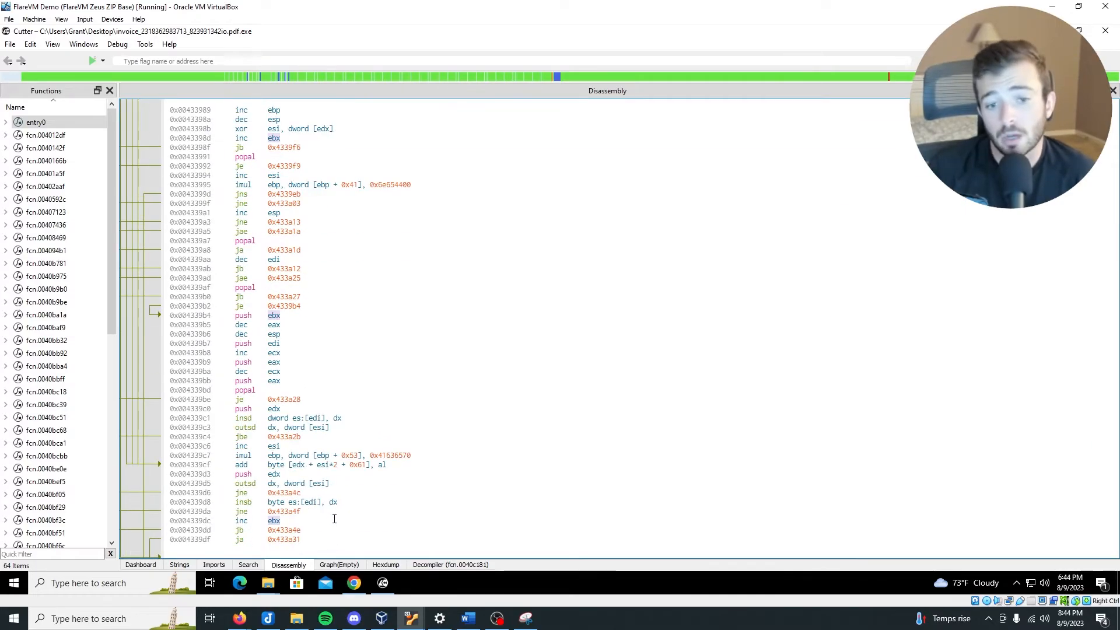
scroll(343, 499, "down", 11)
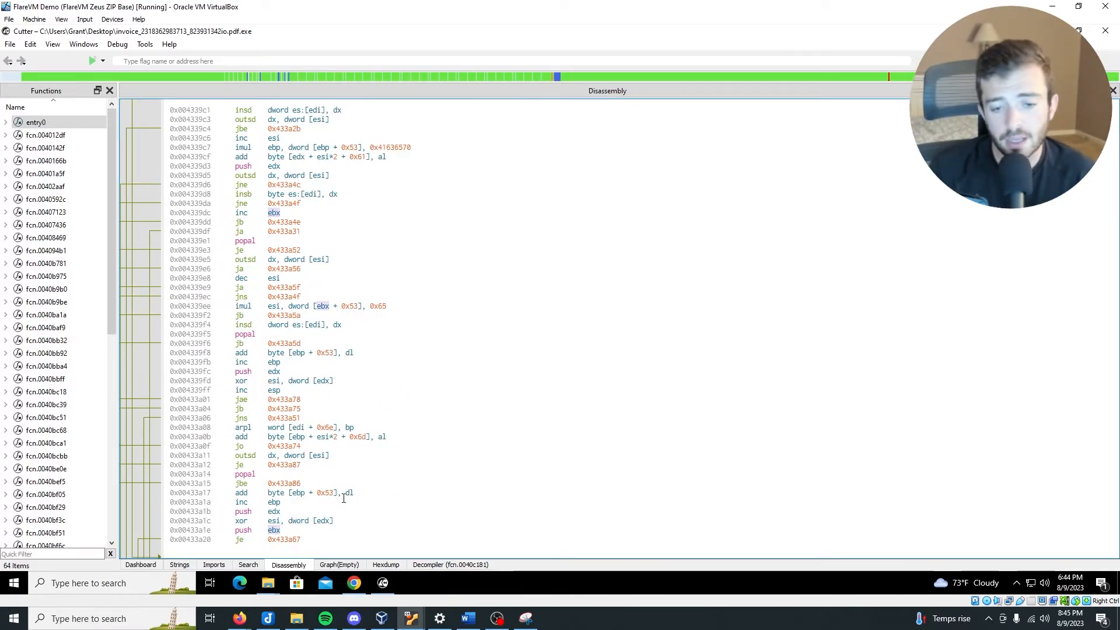
scroll(344, 498, "down", 16)
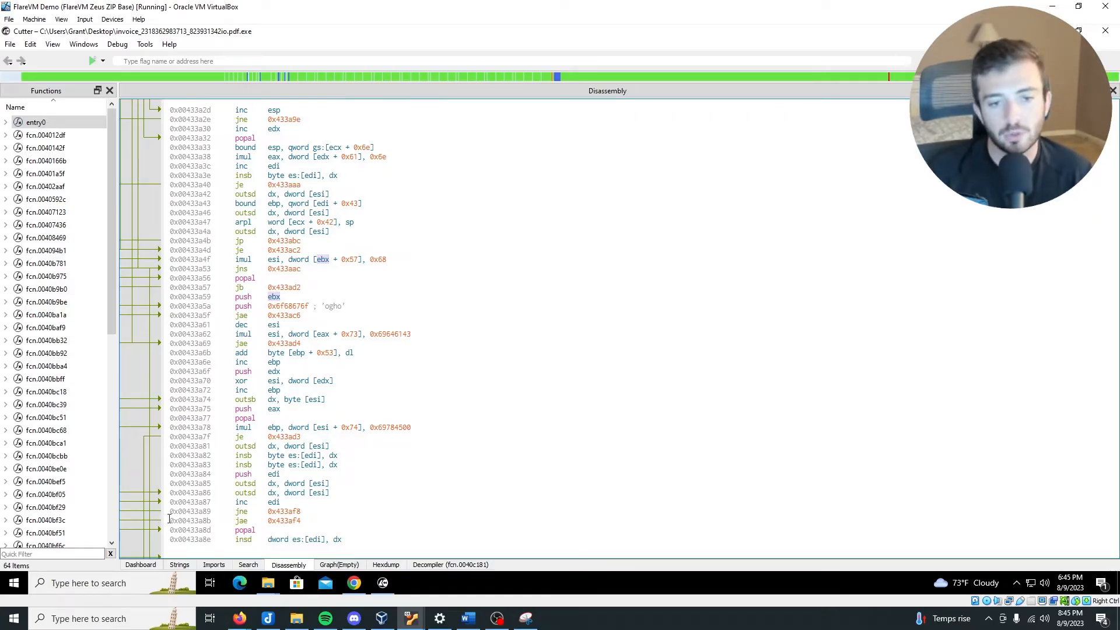
scroll(268, 487, "down", 10)
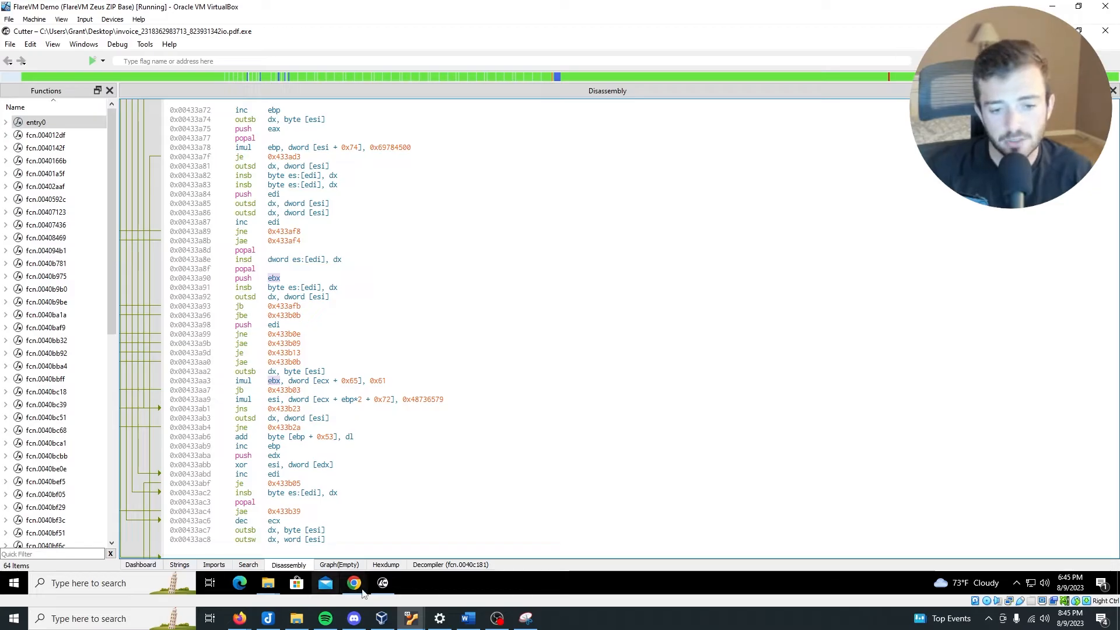
Step: View this location in the Decompiler, Hexdump and Graph tabs, then return to Disassembly
left_click(475, 566)
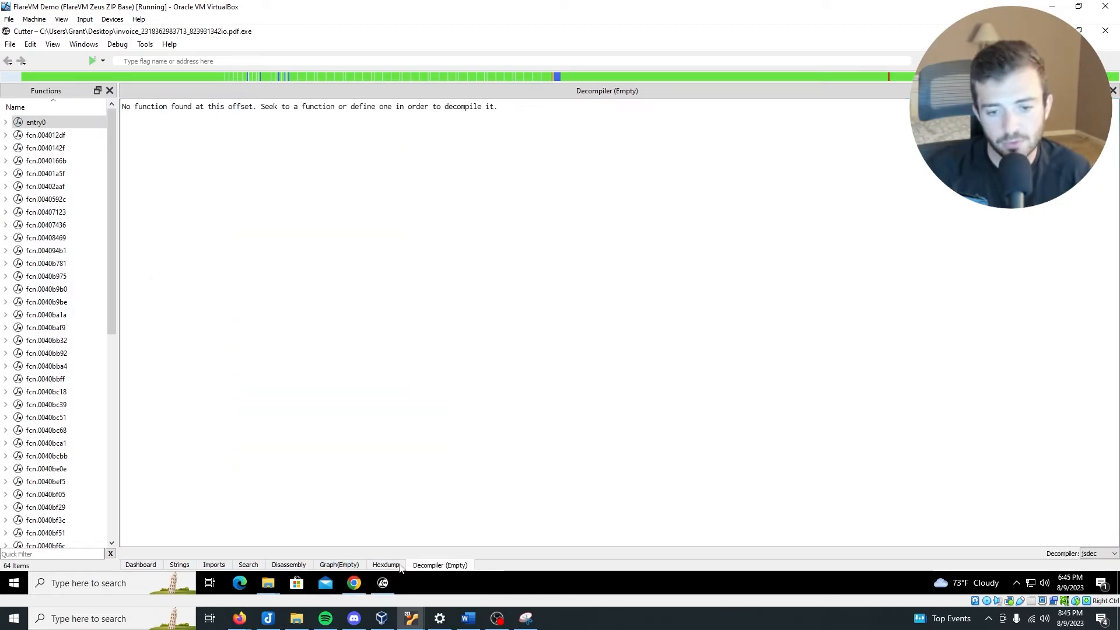
left_click(374, 566)
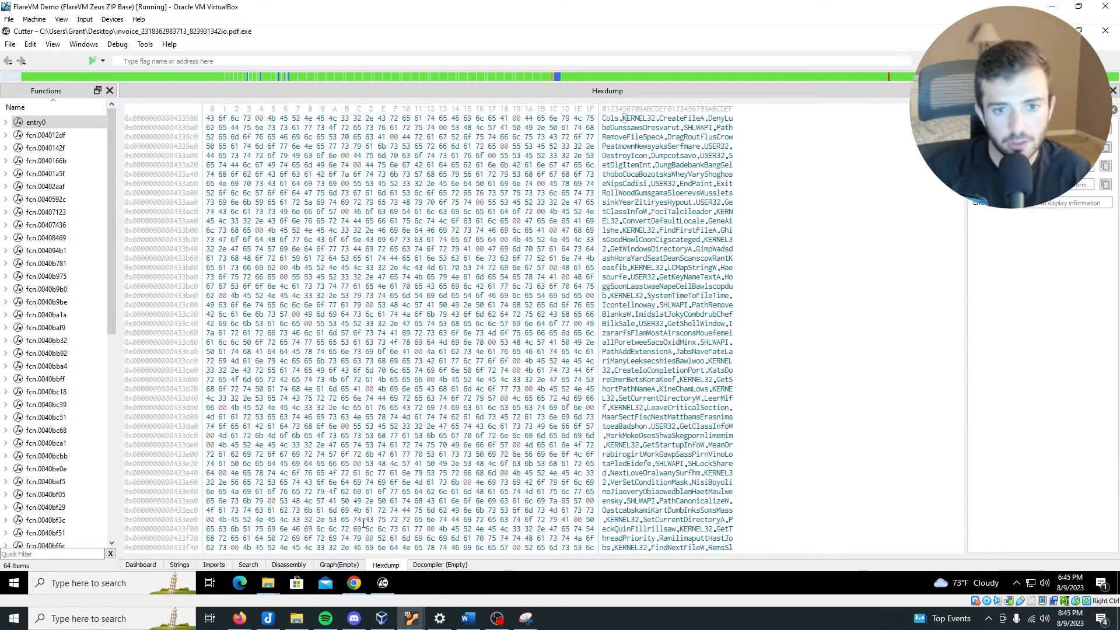
scroll(683, 464, "up", 8)
scroll(684, 463, "up", 2)
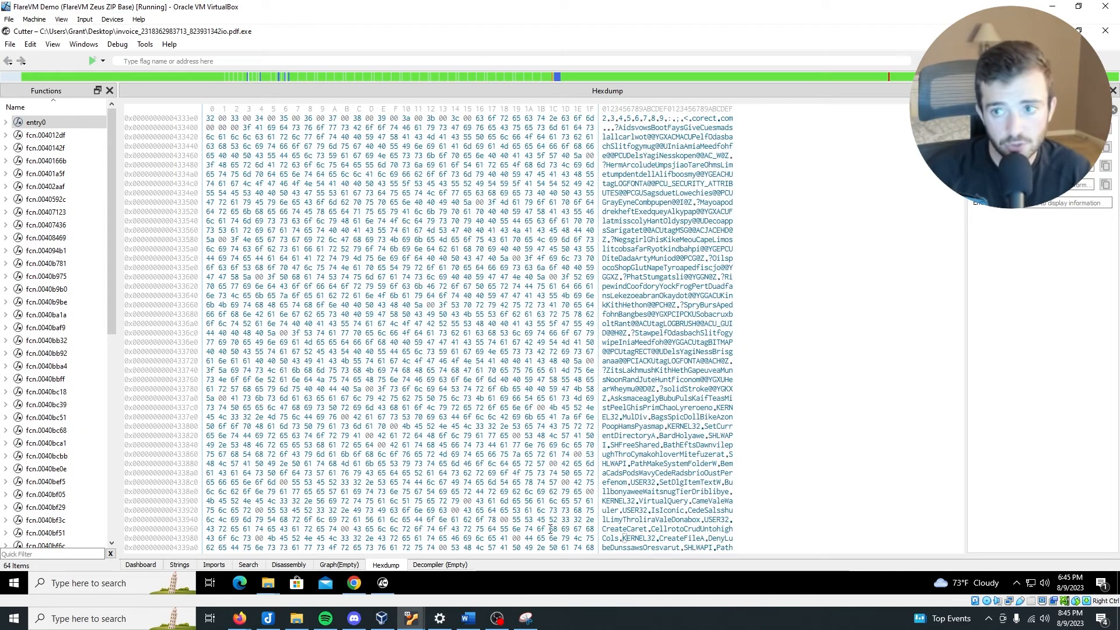
left_click(327, 564)
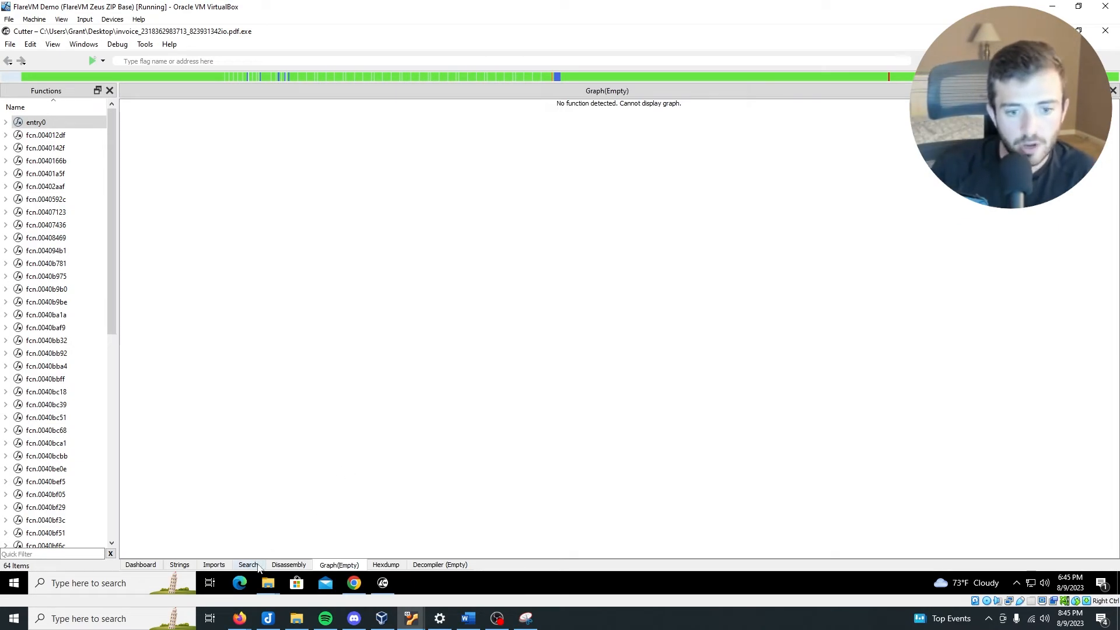
left_click(289, 562)
Step: Jump to flirt.aullrem and inspect the fcn.0040b975 routine that follows it
scroll(266, 352, "down", 7)
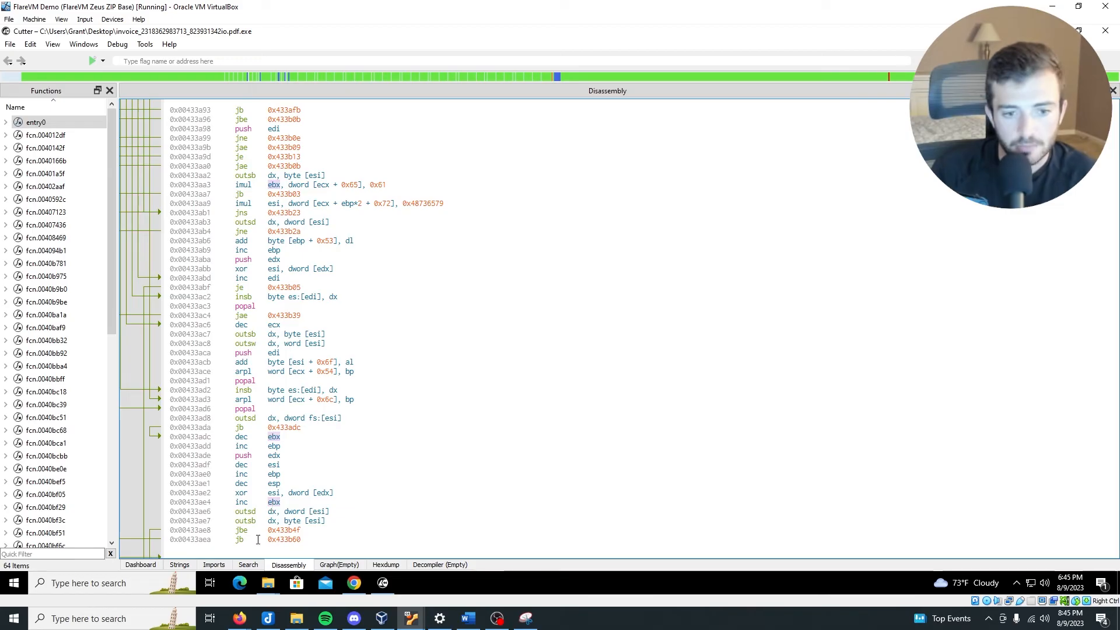
scroll(67, 292, "down", 10)
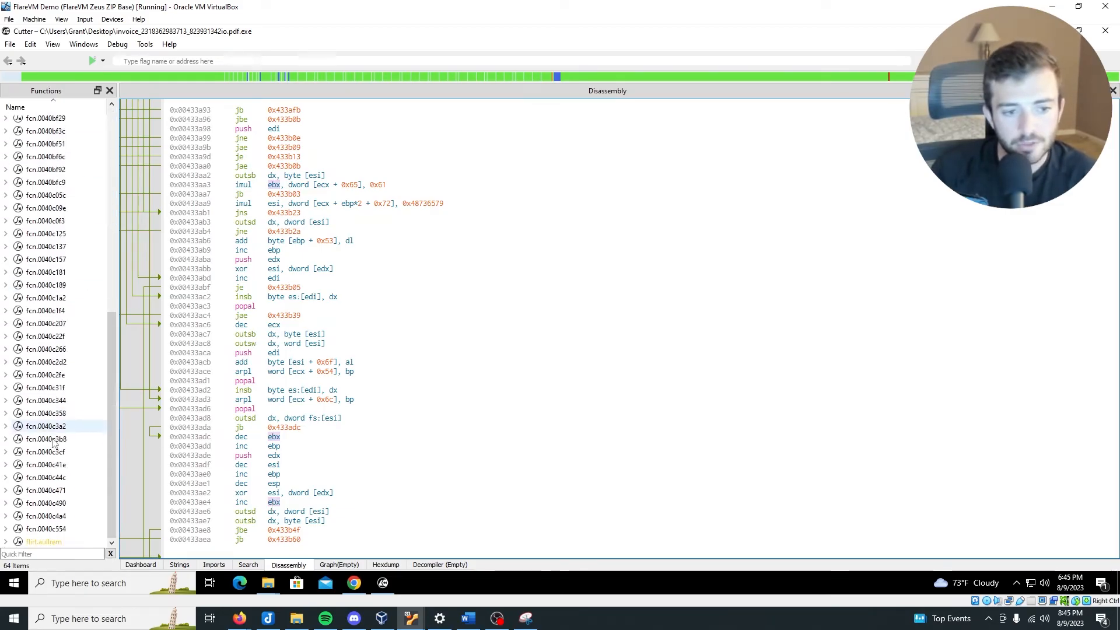
left_click(62, 543)
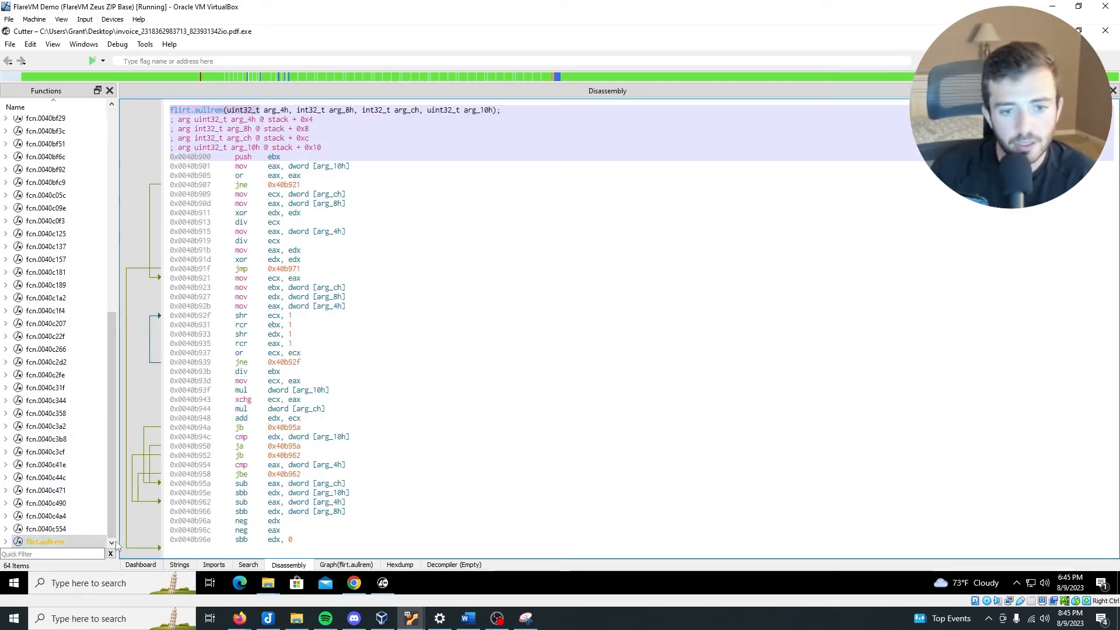
scroll(175, 497, "down", 5)
scroll(176, 497, "down", 3)
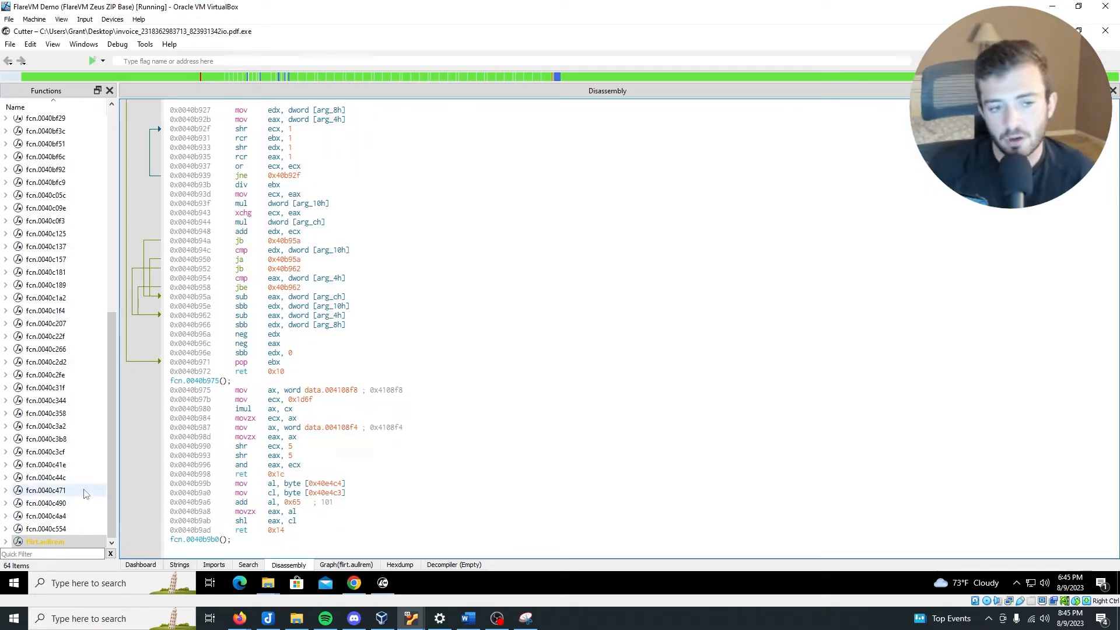
scroll(83, 498, "up", 6)
scroll(83, 499, "up", 5)
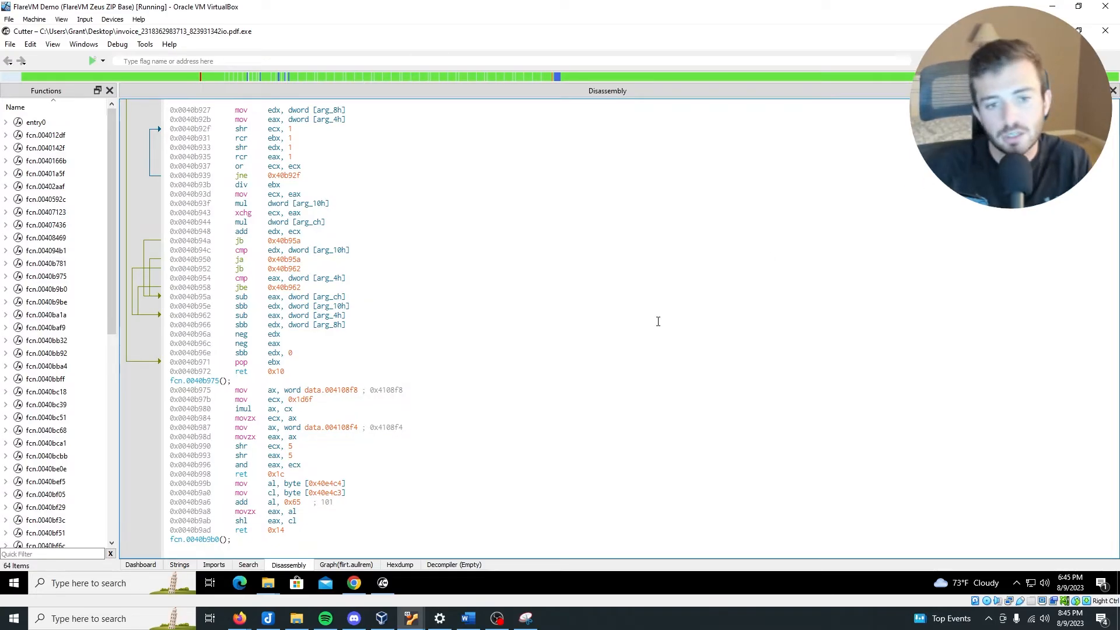
Step: Paste the 'ighC' snippet below KERNEL32.CreateFile in the Zeus report, then bring up the Remnux Demo VM terminal
left_click(461, 616)
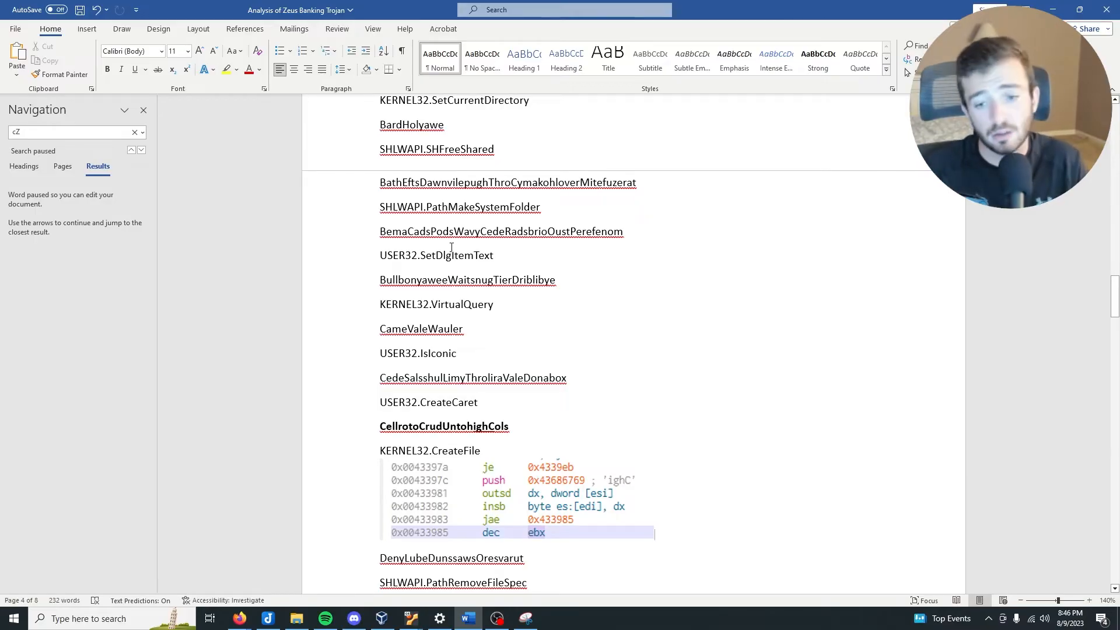
scroll(451, 247, "down", 18)
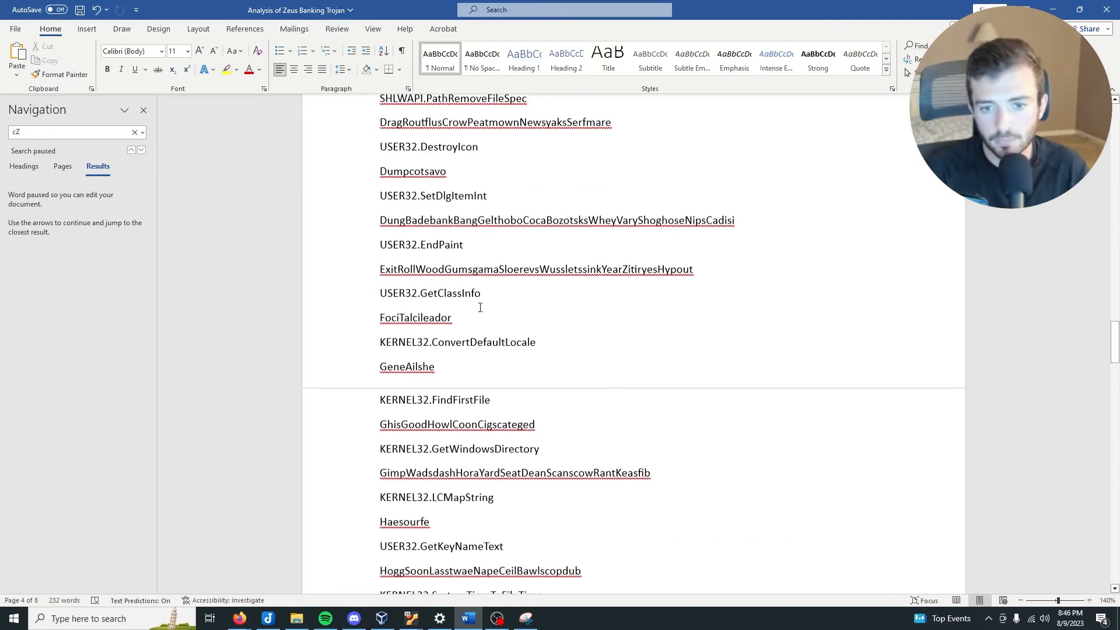
scroll(485, 306, "down", 15)
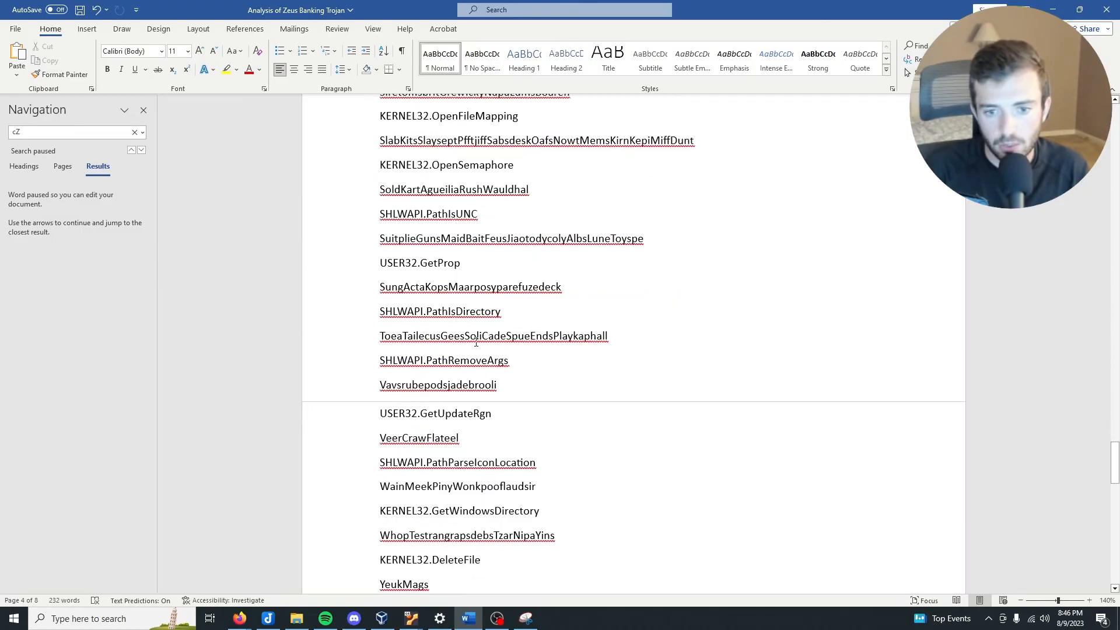
scroll(434, 343, "down", 10)
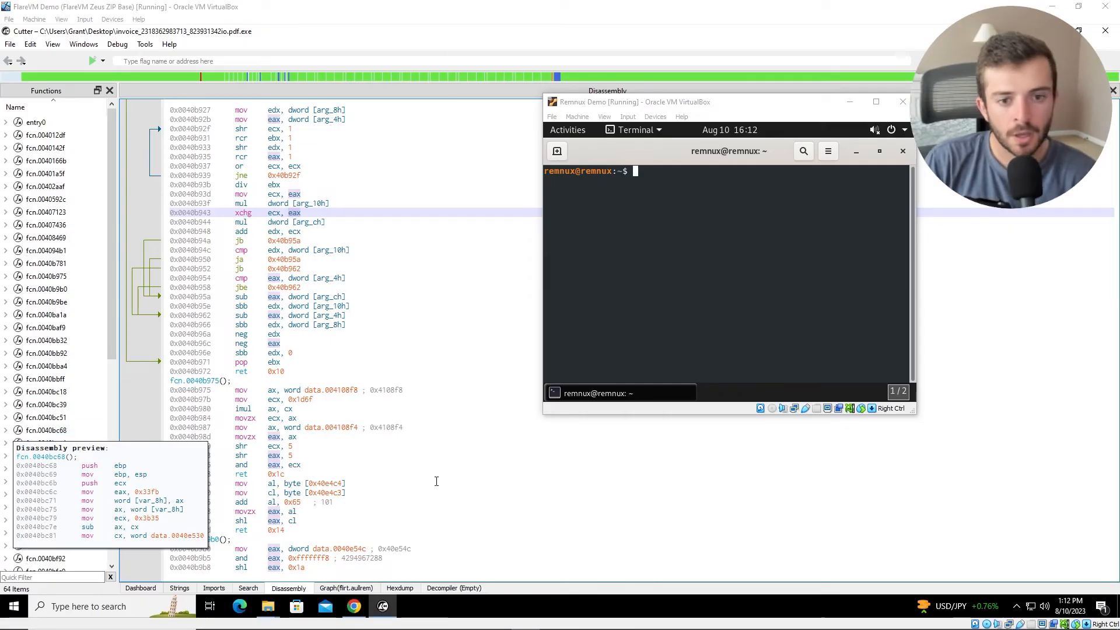
left_click(500, 454)
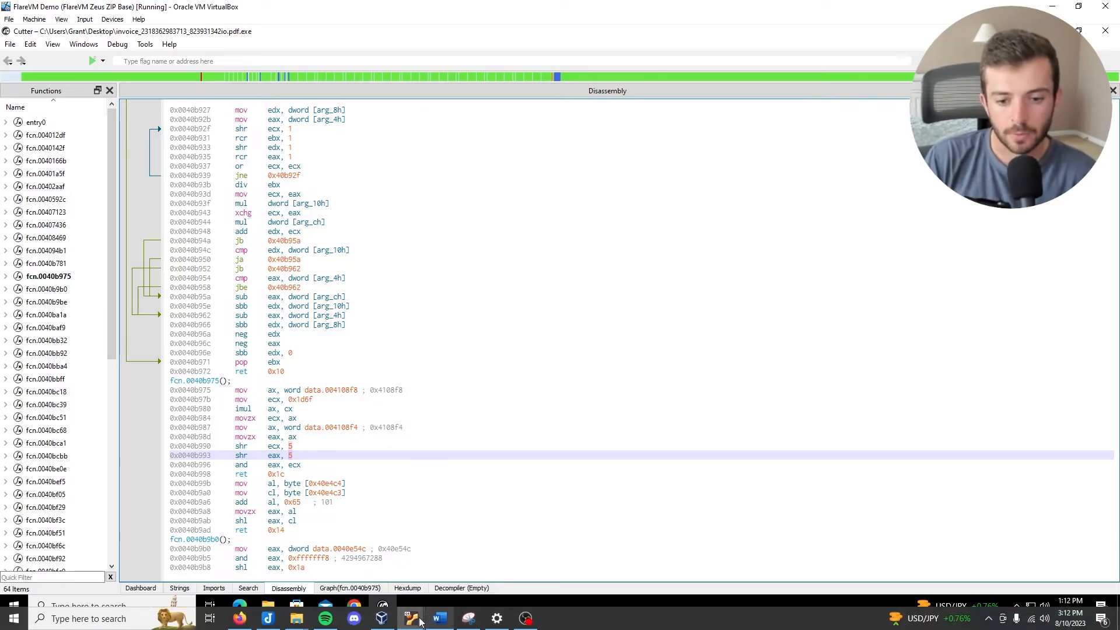
left_click(416, 620)
left_click(347, 561)
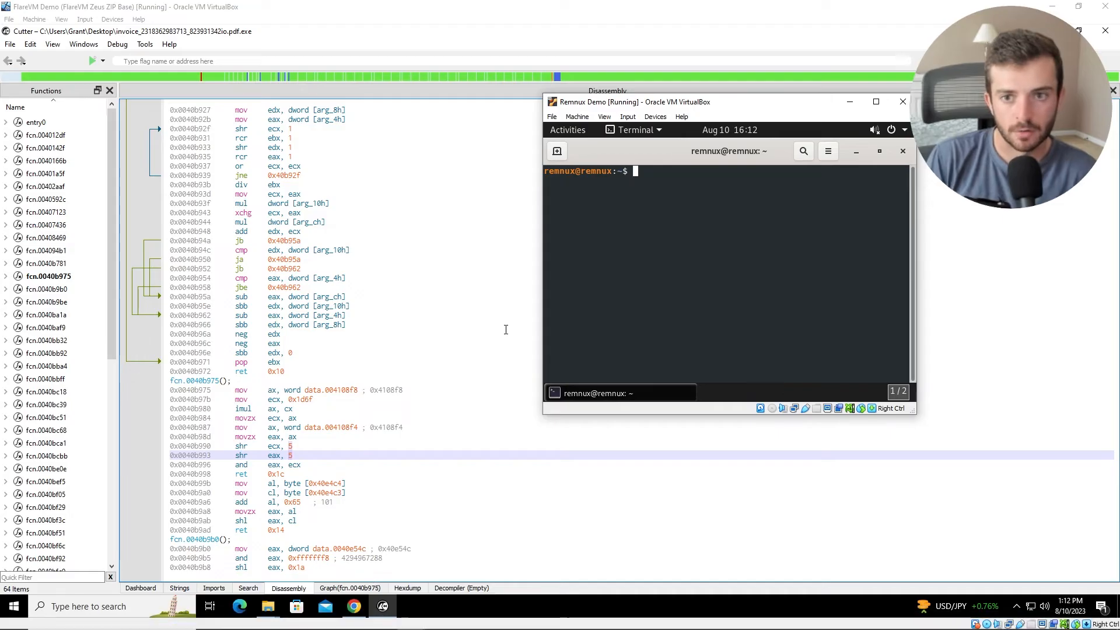
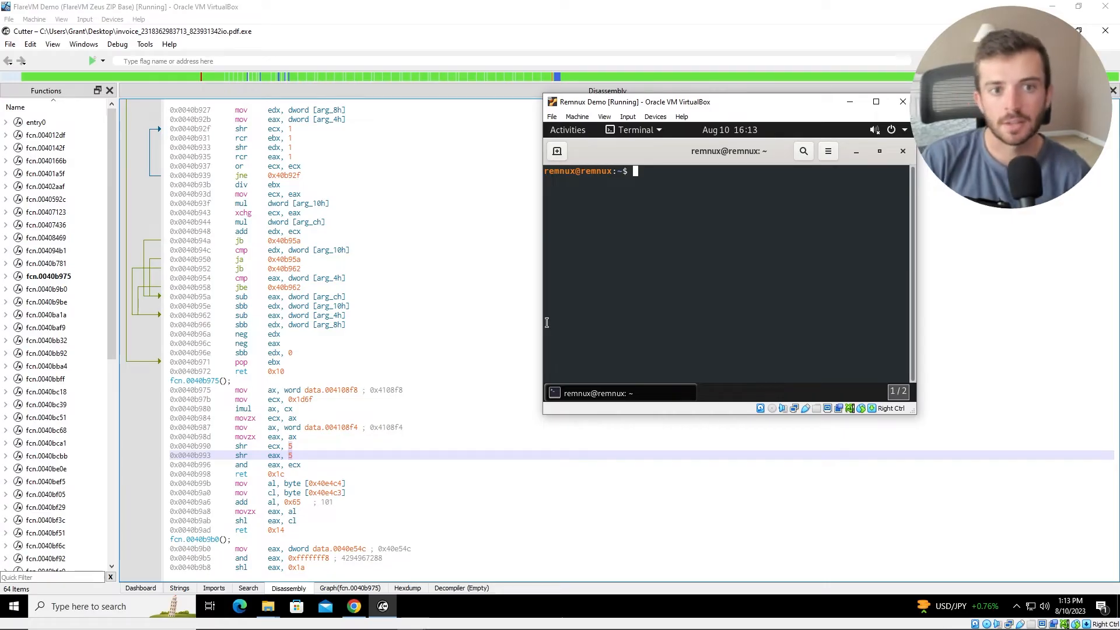
Step: Close Cutter, discarding the project, and minimize the Cutter folder window
left_click(1015, 65)
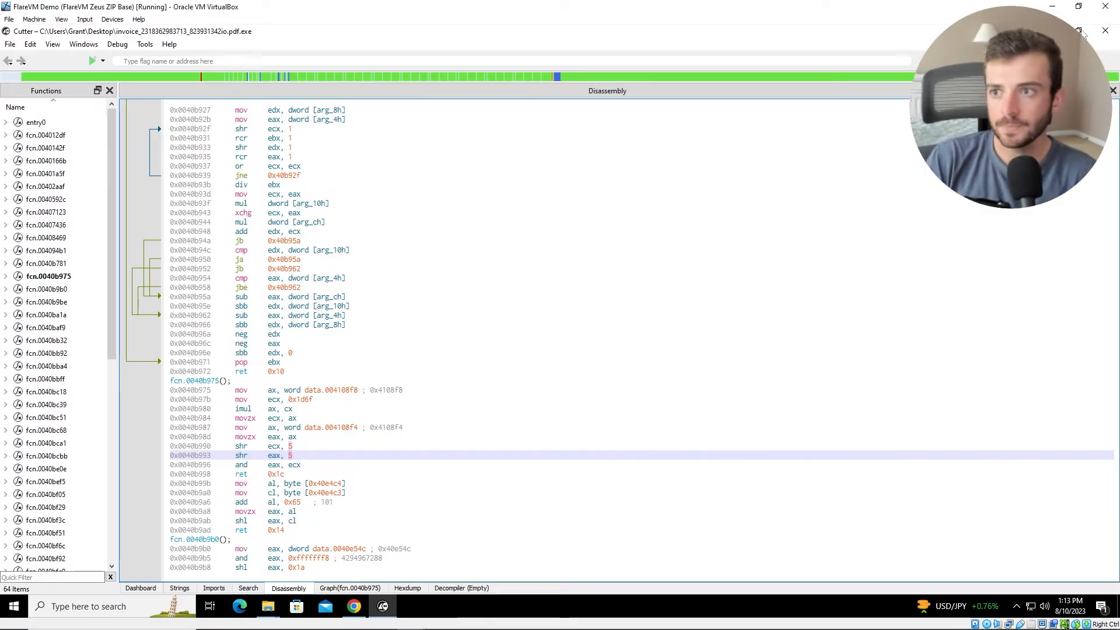
left_click(1105, 30)
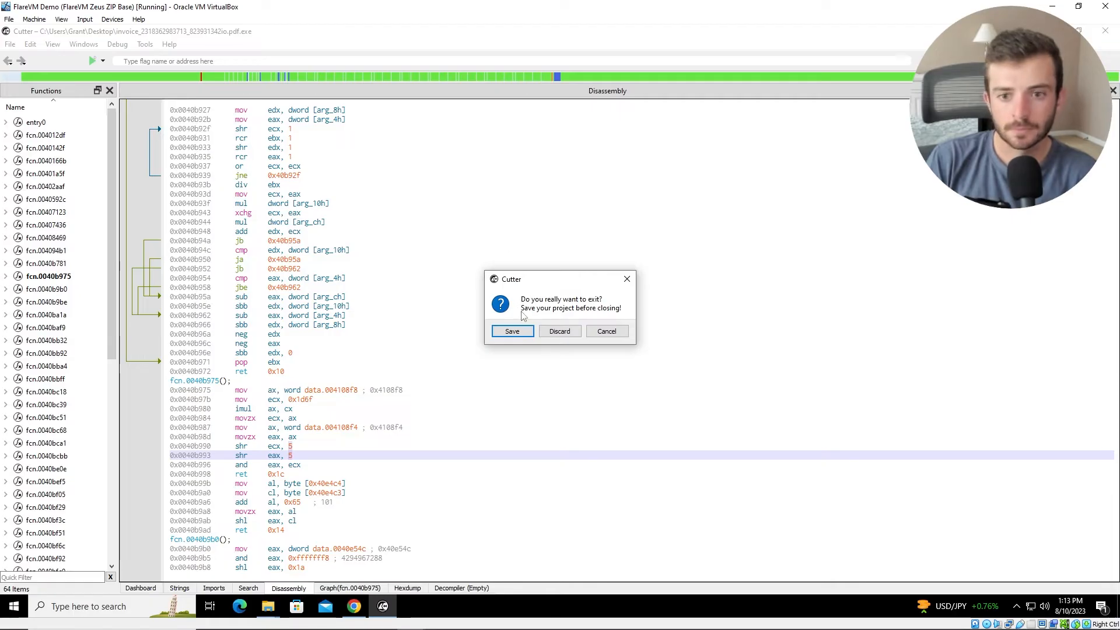
left_click(571, 331)
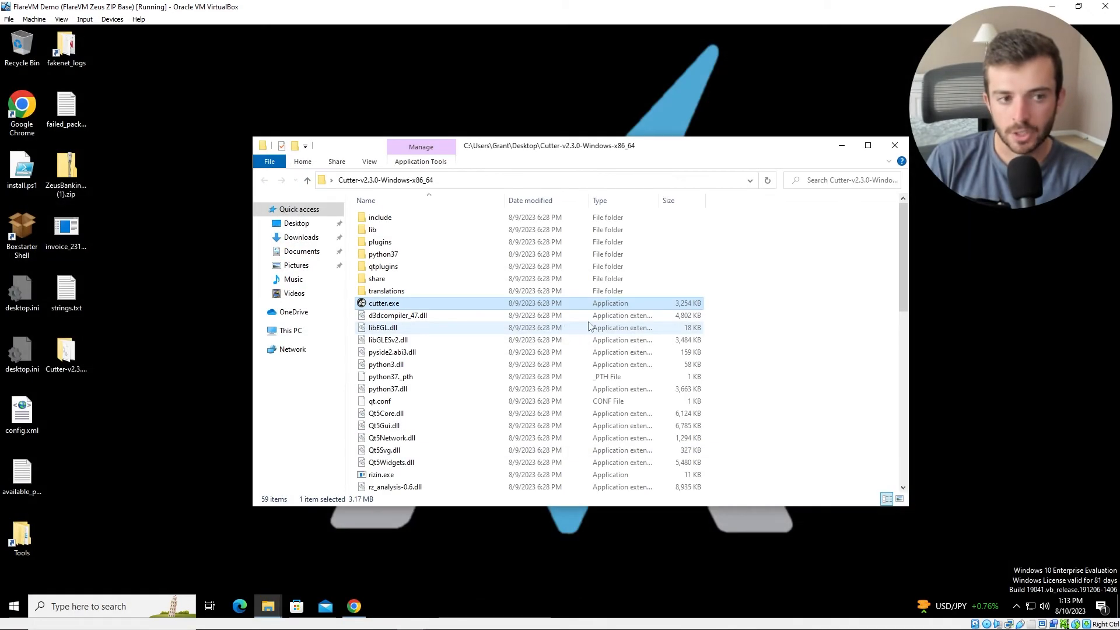
left_click(840, 147)
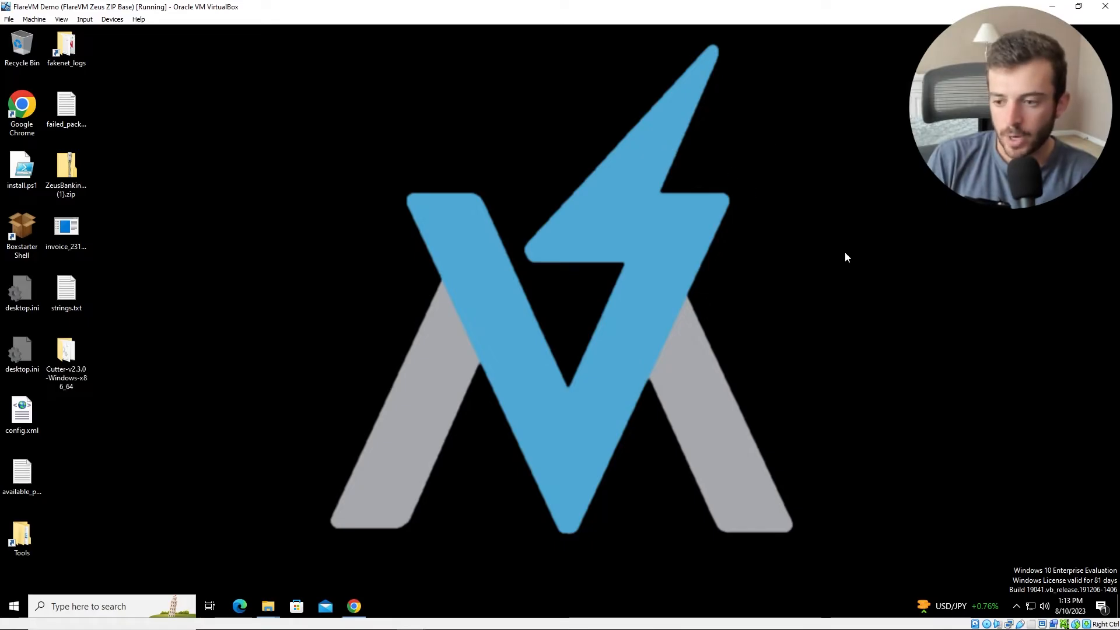
Step: Check the FlareVM network connection status, then dismiss the status panel
left_click(1032, 610)
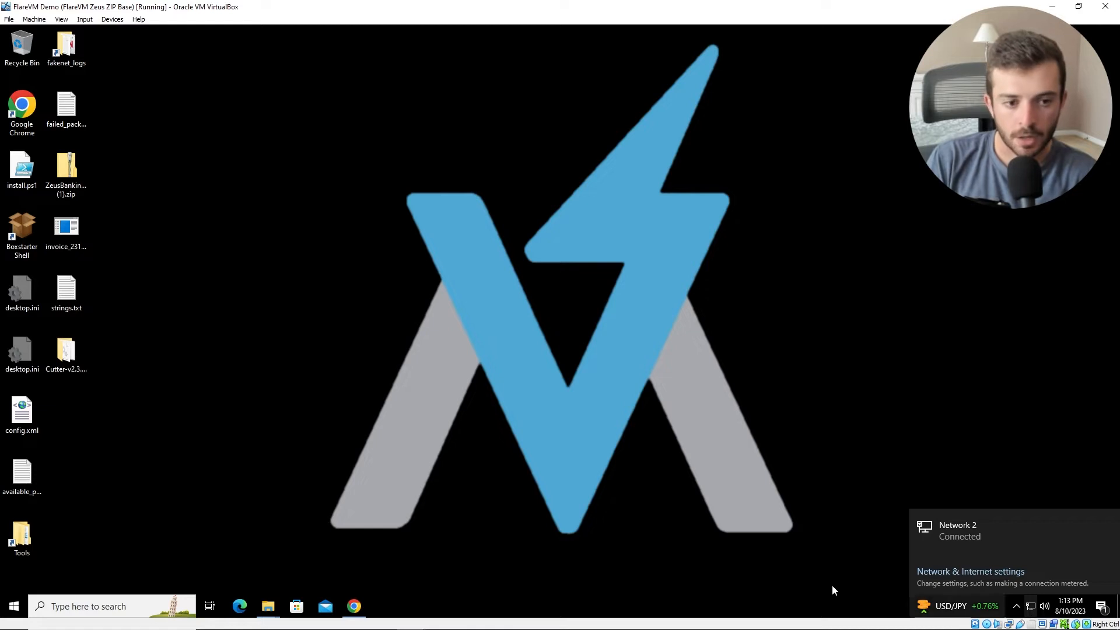
left_click(476, 526)
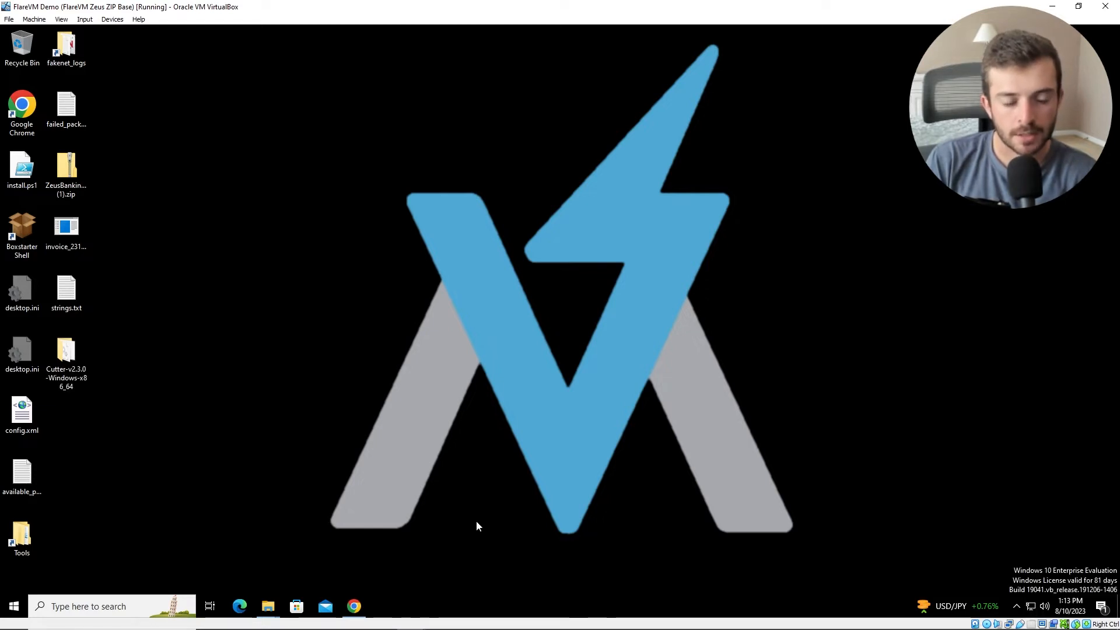
left_click(41, 20)
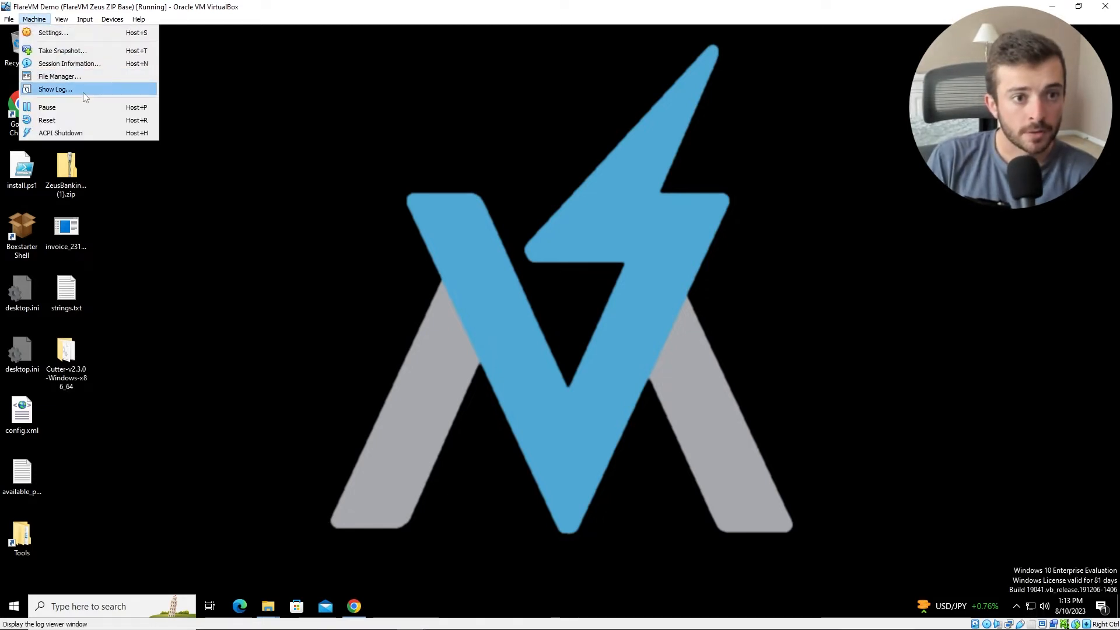
Step: Attach the FlareVM network adapter to Host-only Adapter and apply it
left_click(82, 34)
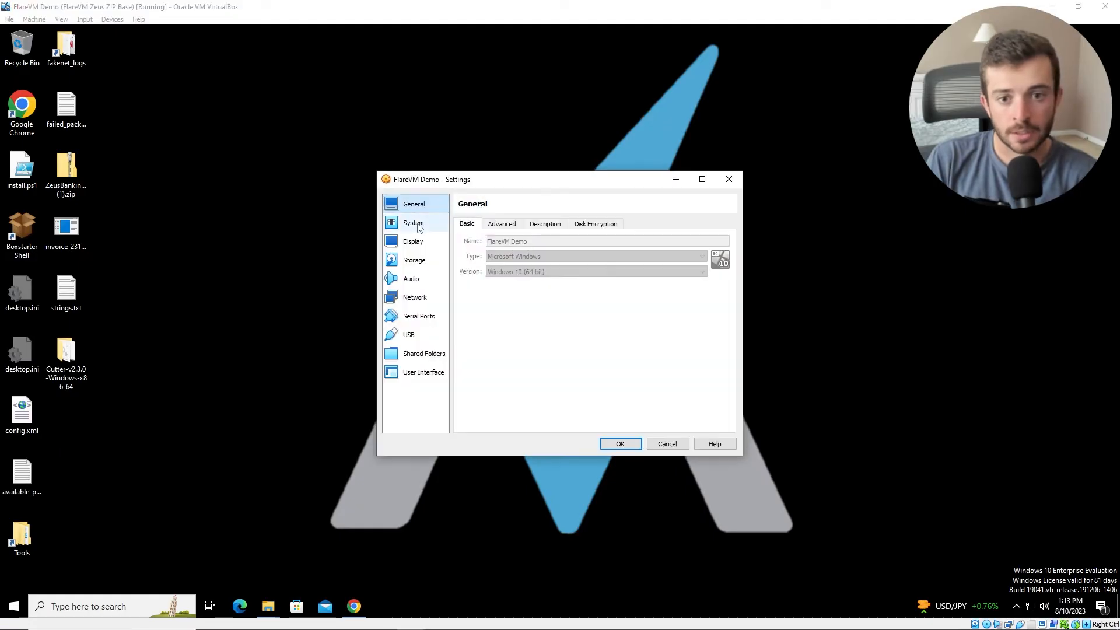
left_click(415, 297)
left_click(552, 259)
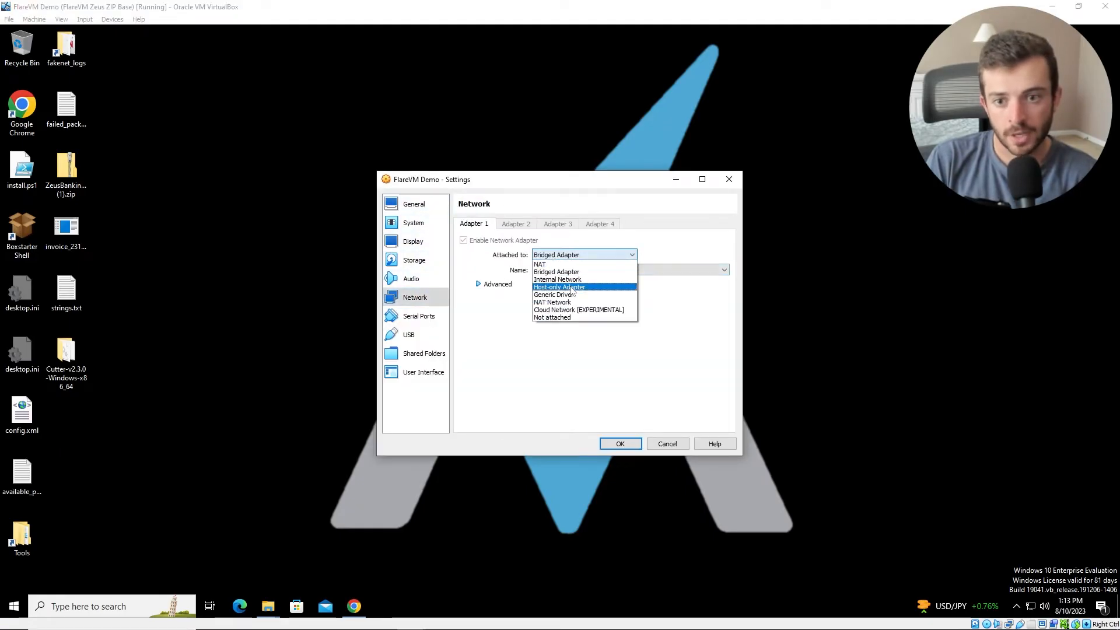
left_click(570, 296)
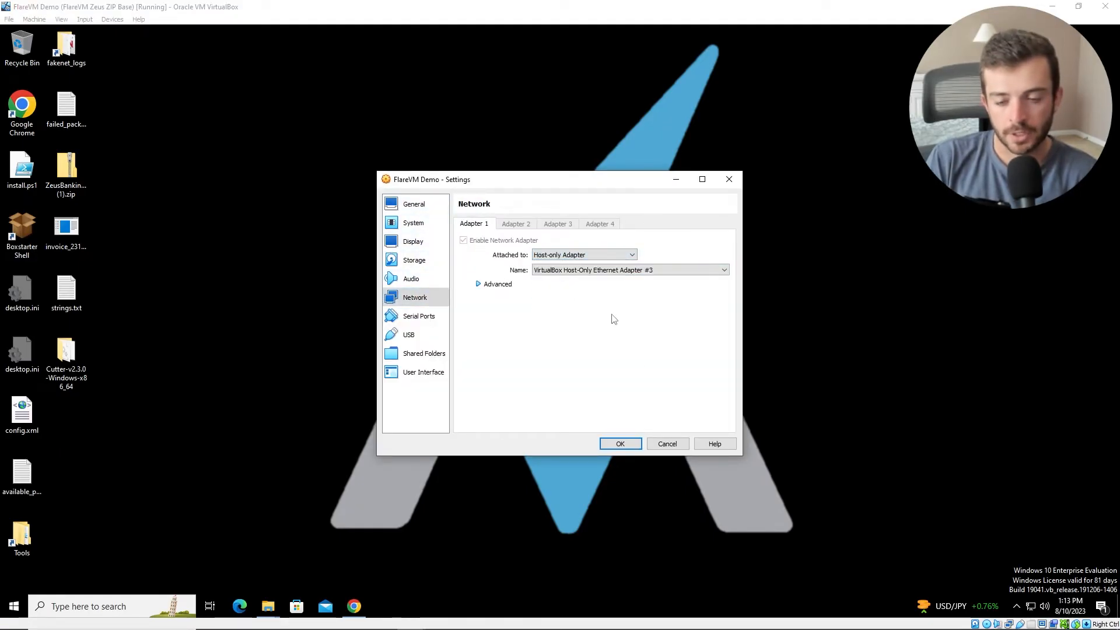
left_click(620, 439)
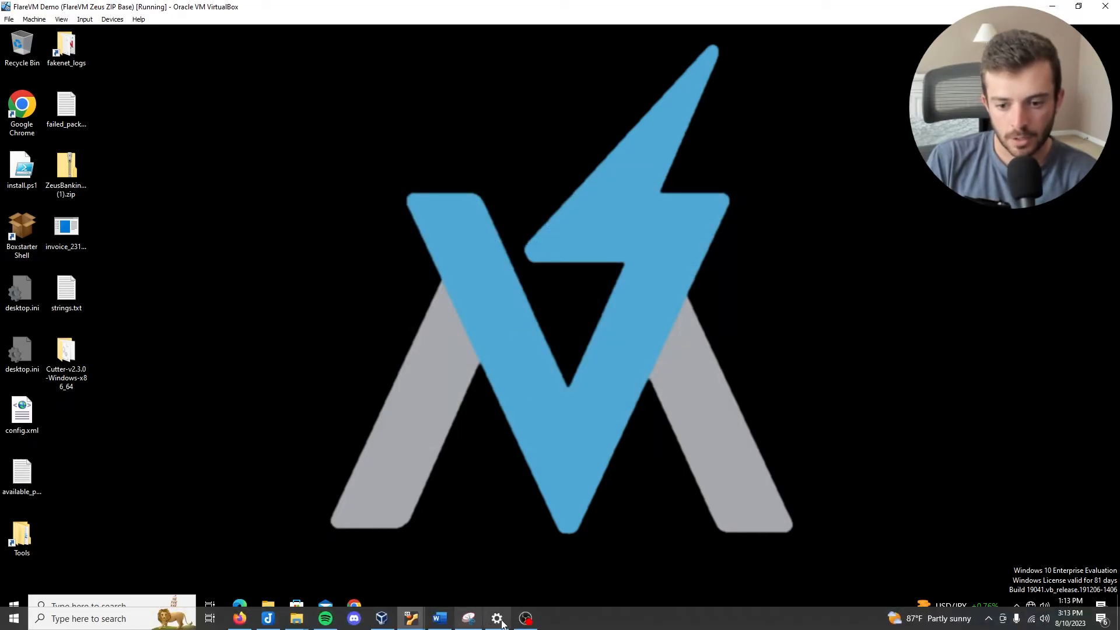
Step: Confirm Remnux's network adapter is on host-only adapter #3, then minimize the Remnux window
mouse_move(411, 619)
left_click(373, 594)
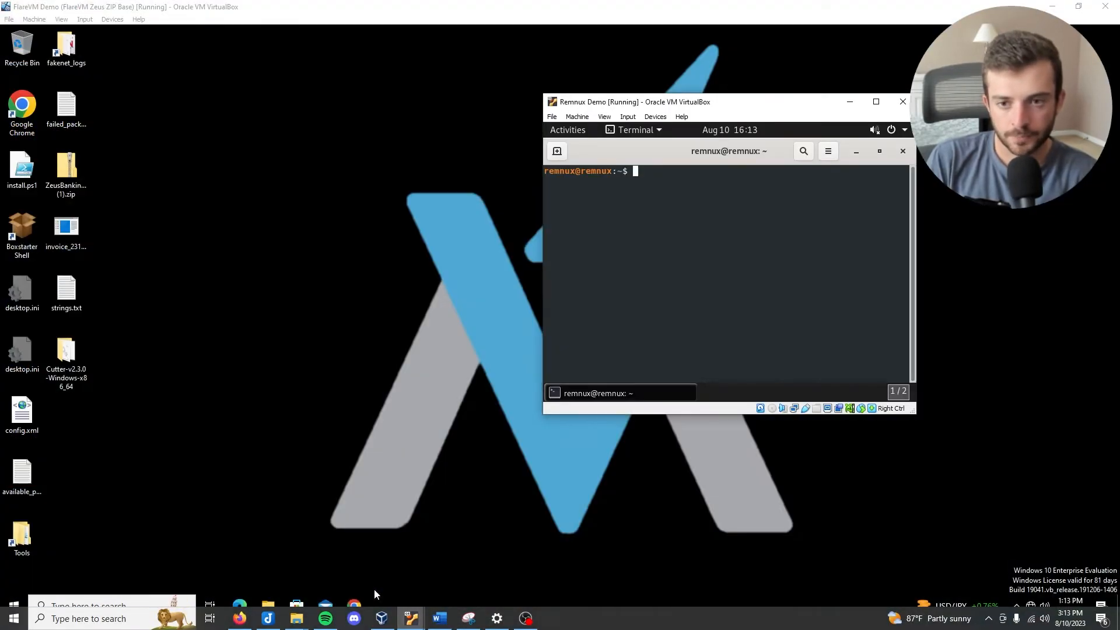
left_click(578, 116)
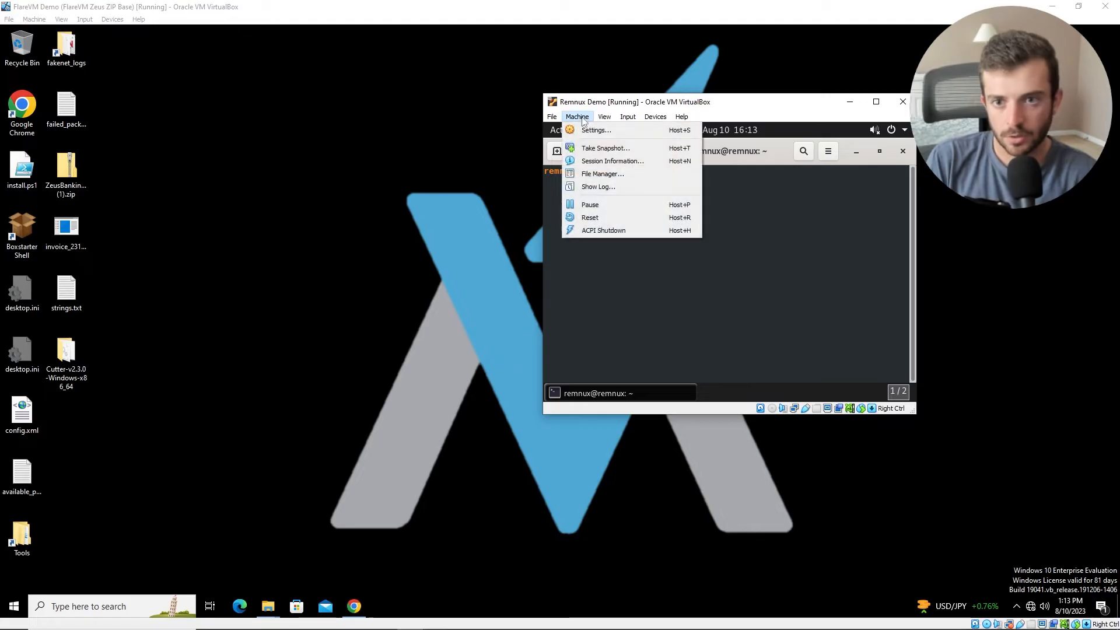
left_click(589, 134)
left_click(585, 237)
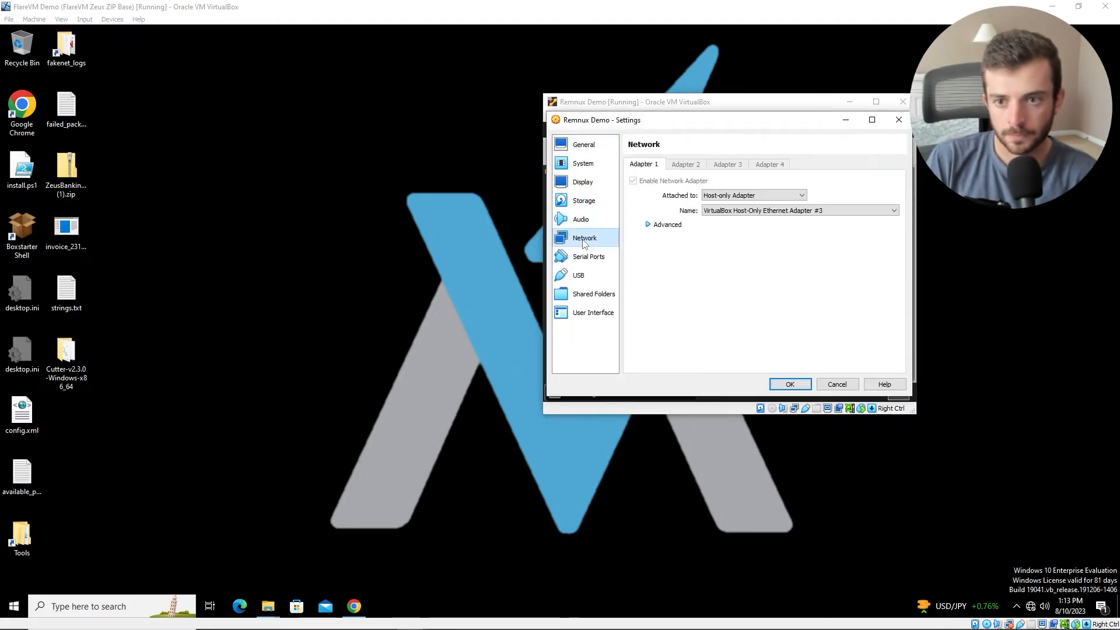
left_click(796, 386)
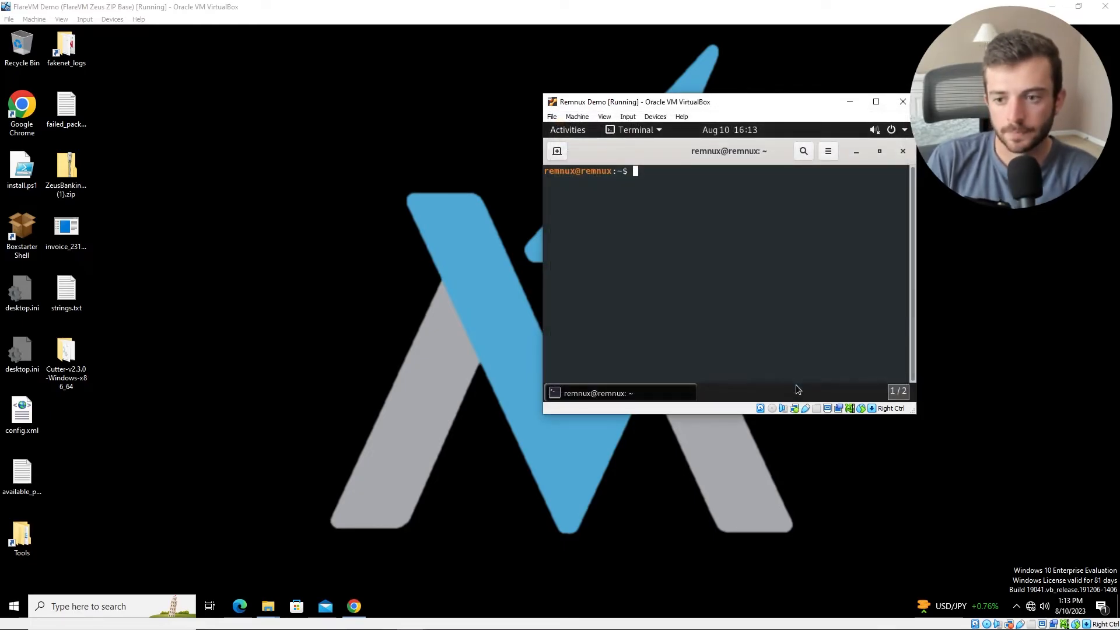
left_click(850, 102)
left_click(42, 20)
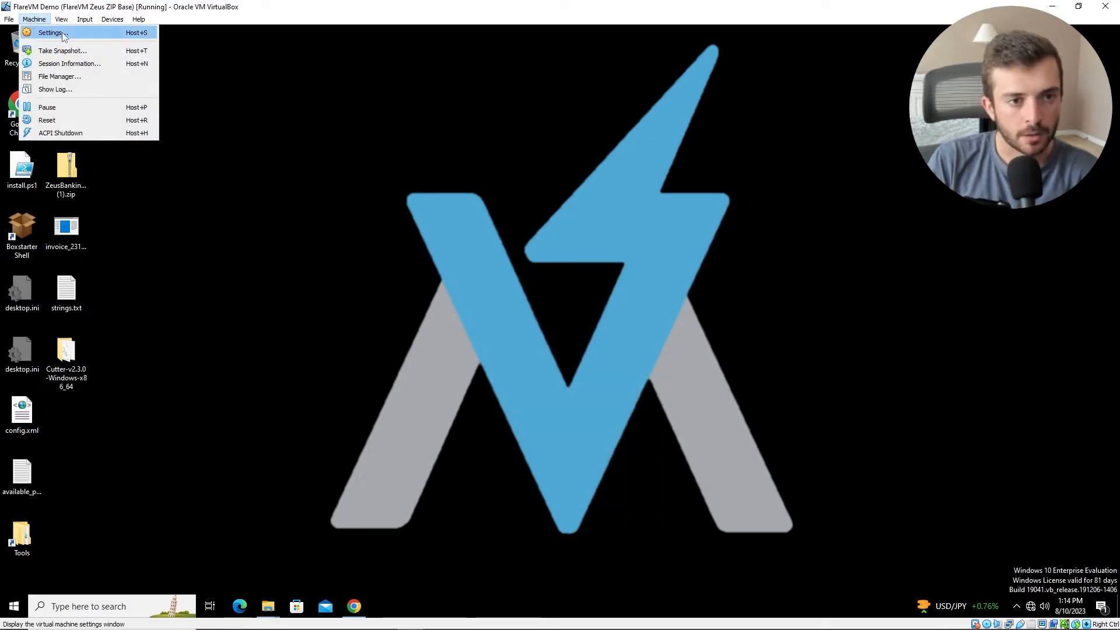
Step: Take a FlareVM snapshot named 'FlareVM with Zeus + Cutter'
left_click(62, 51)
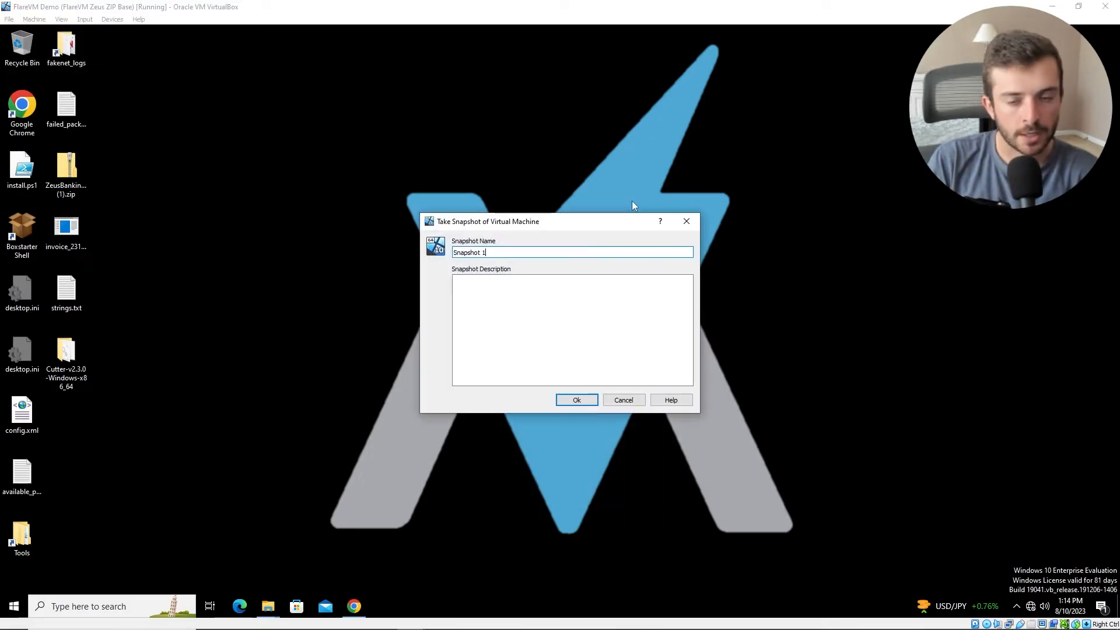
type("FlareVM with Zeus + Cutter")
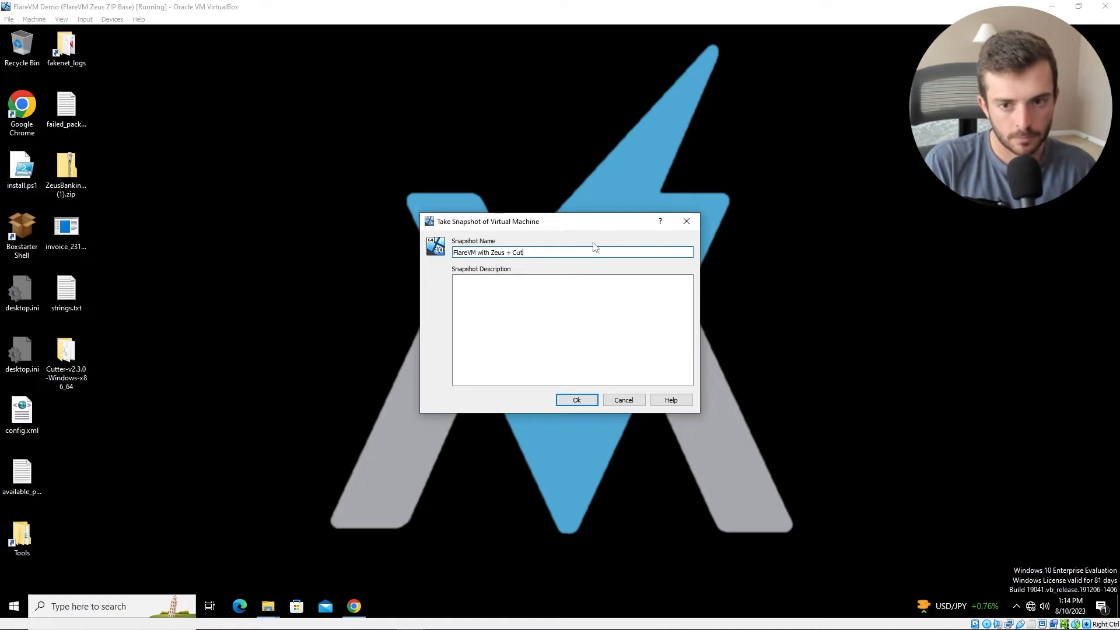
key("Return")
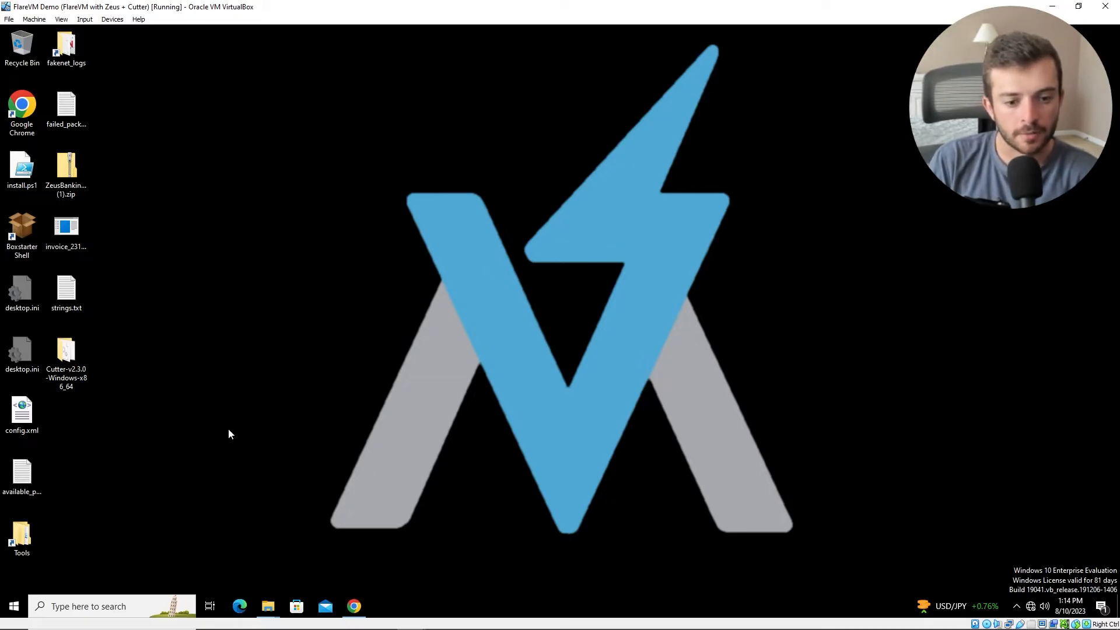
Step: Launch Procmon.exe from Tools\Sysinternals, accepting the EULA and administrator prompt, and reposition its window
left_click(105, 606)
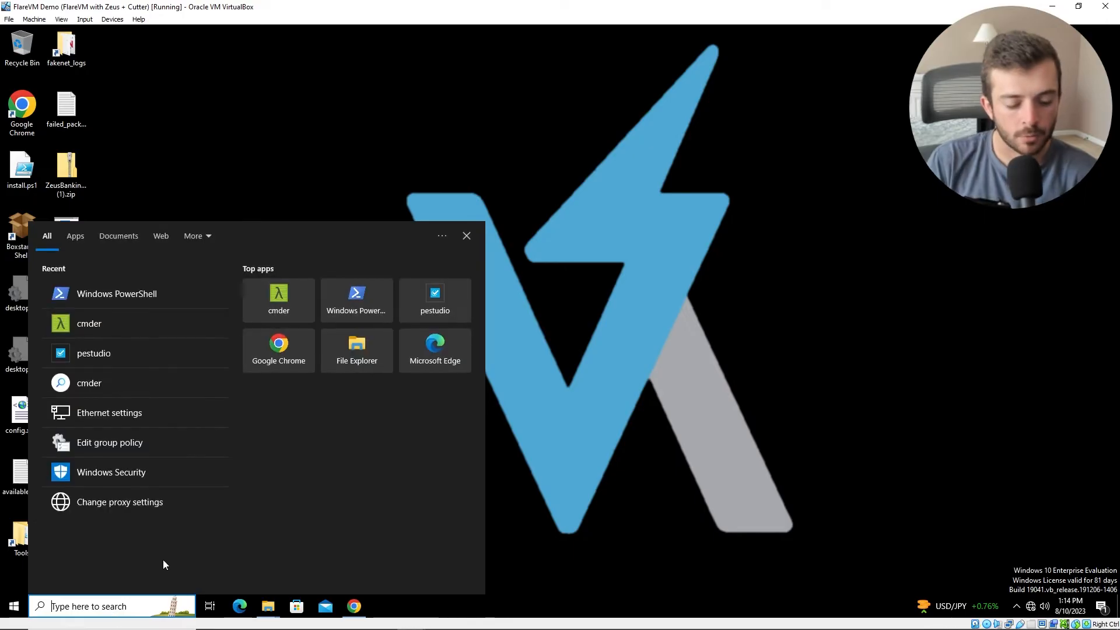
type("s")
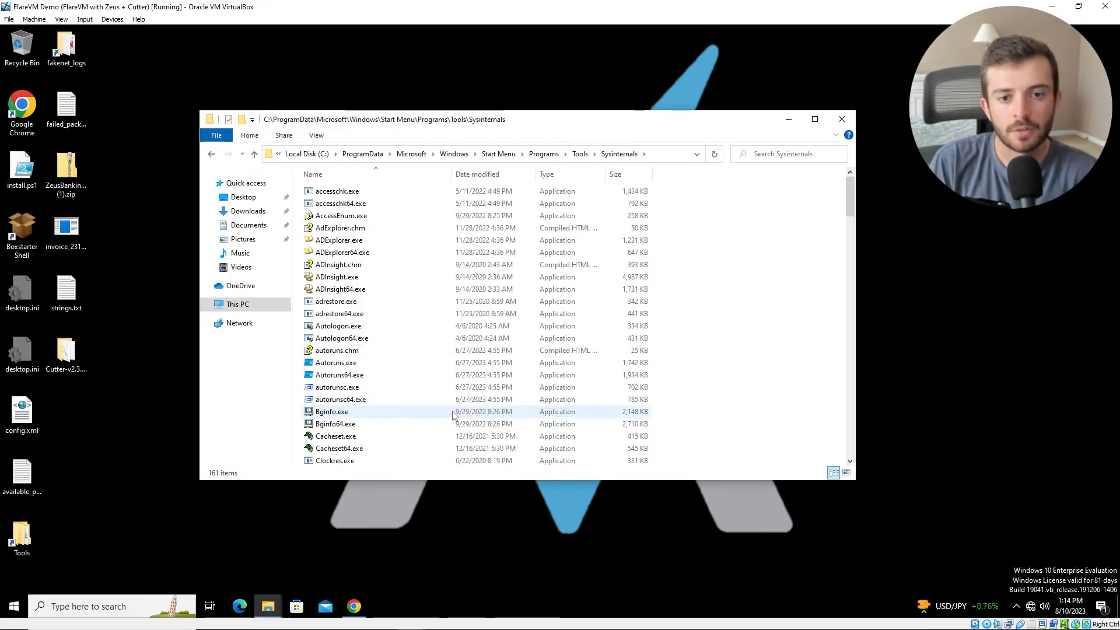
scroll(449, 418, "down", 3)
scroll(445, 421, "down", 7)
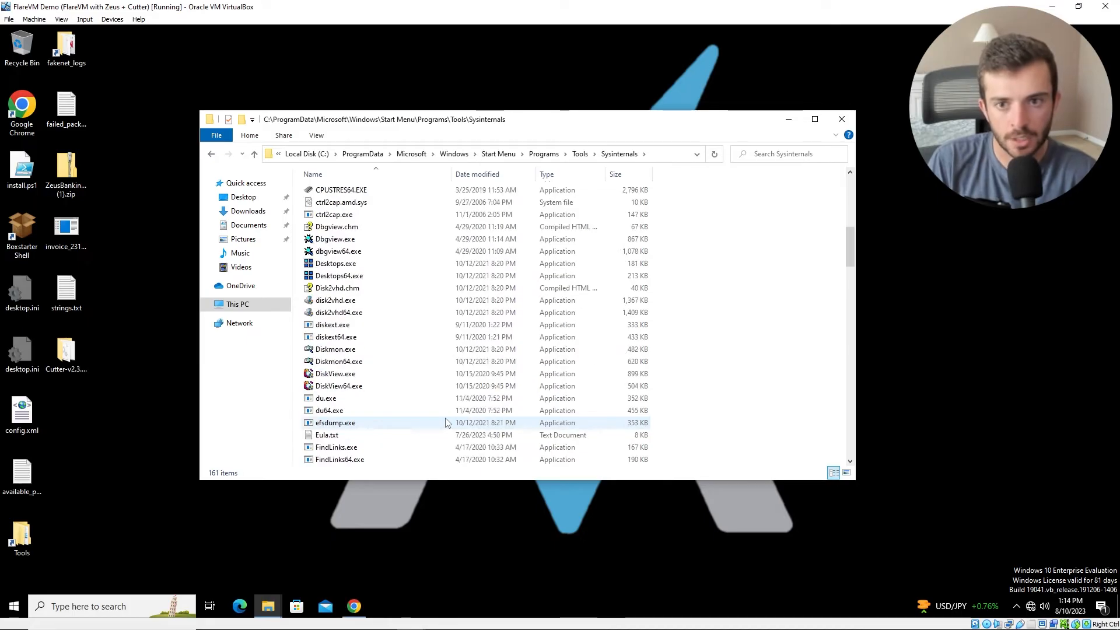
left_click(580, 154)
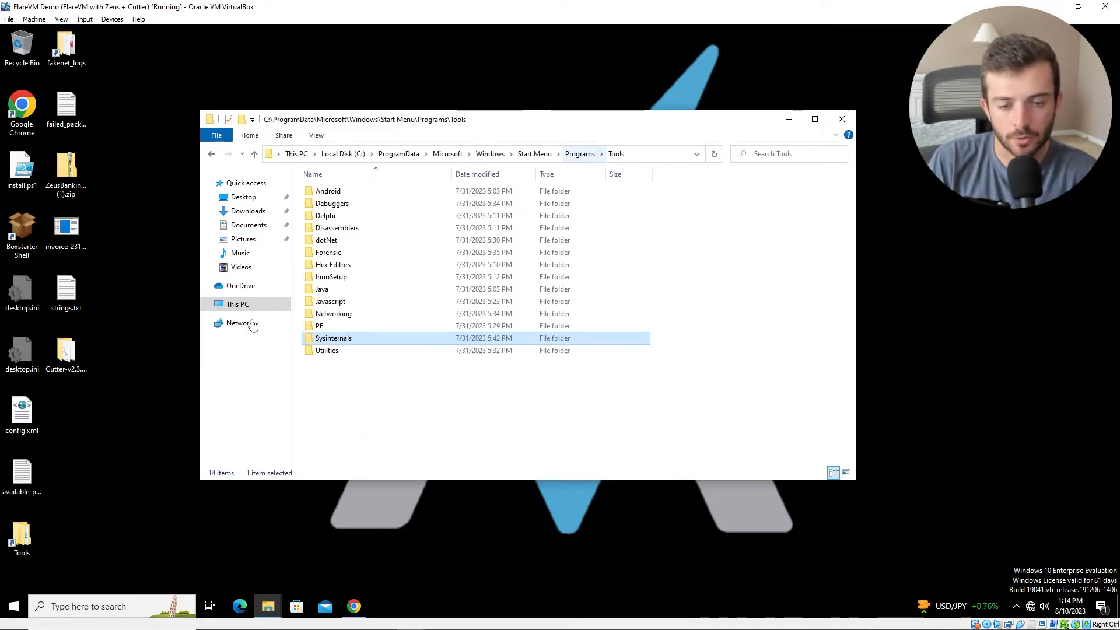
double_click(345, 338)
double_click(350, 249)
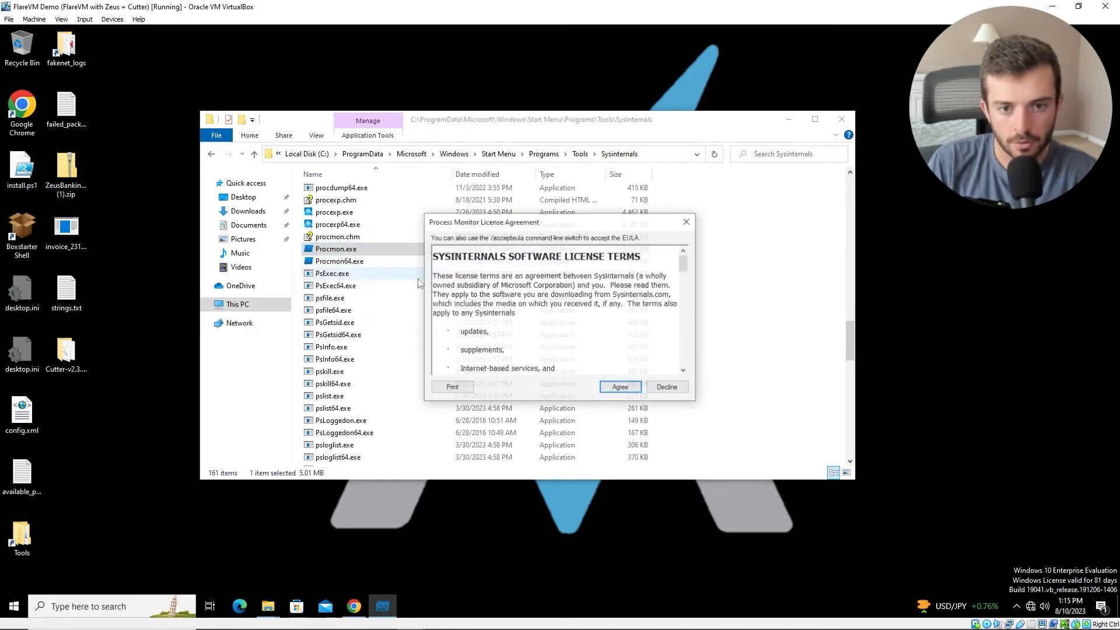
left_click(621, 388)
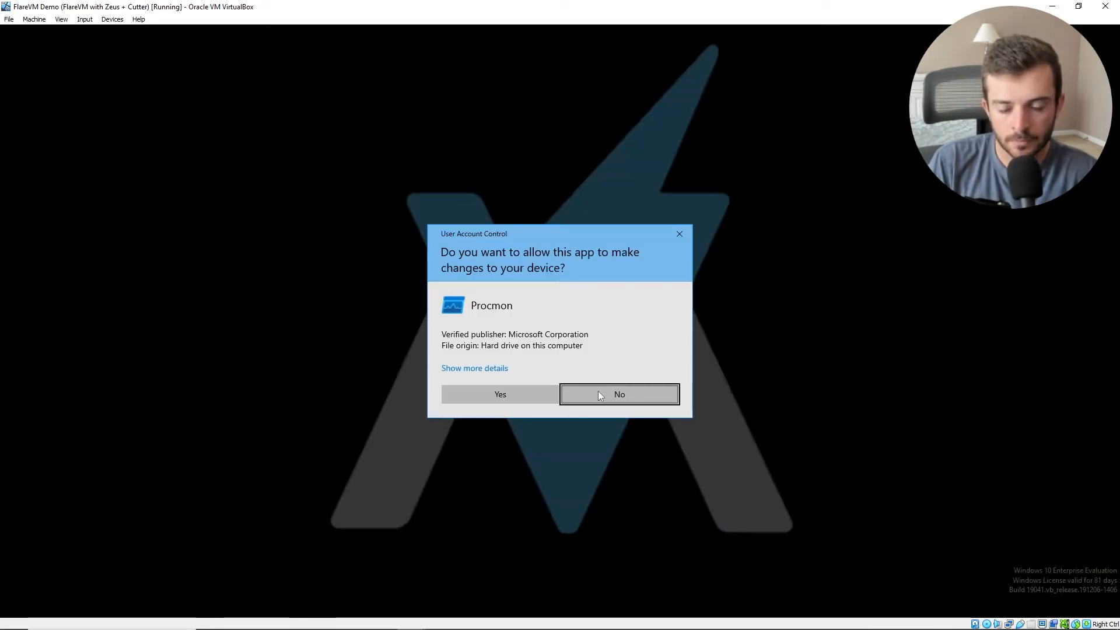
left_click(472, 394)
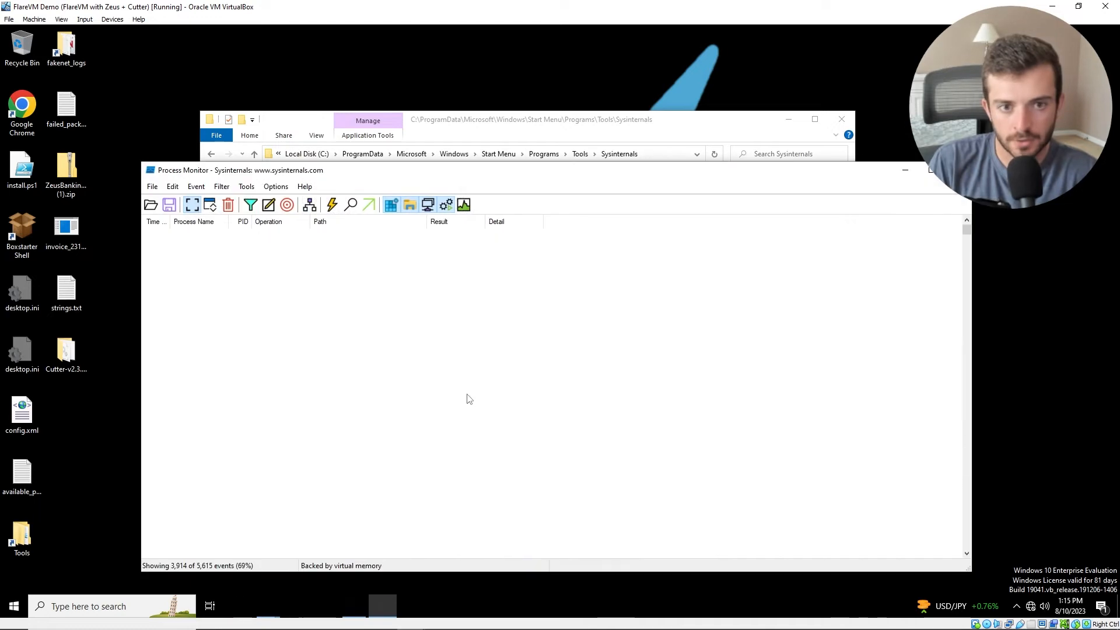
left_click_drag(301, 169, 275, 119)
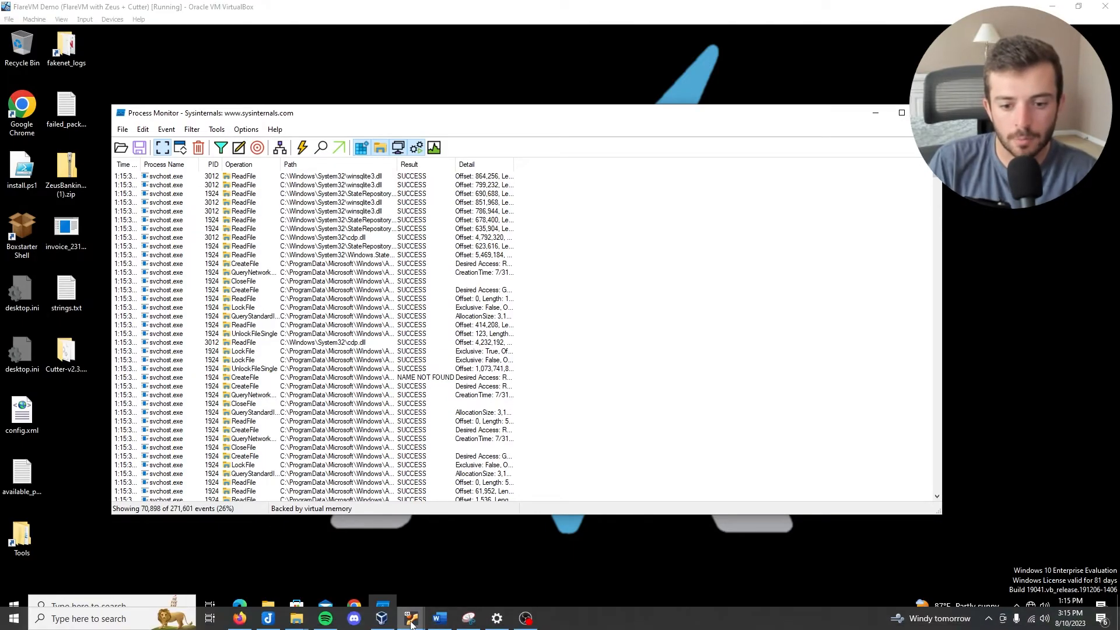
Step: Load google.com in a new Chrome tab
mouse_move(411, 617)
left_click(367, 578)
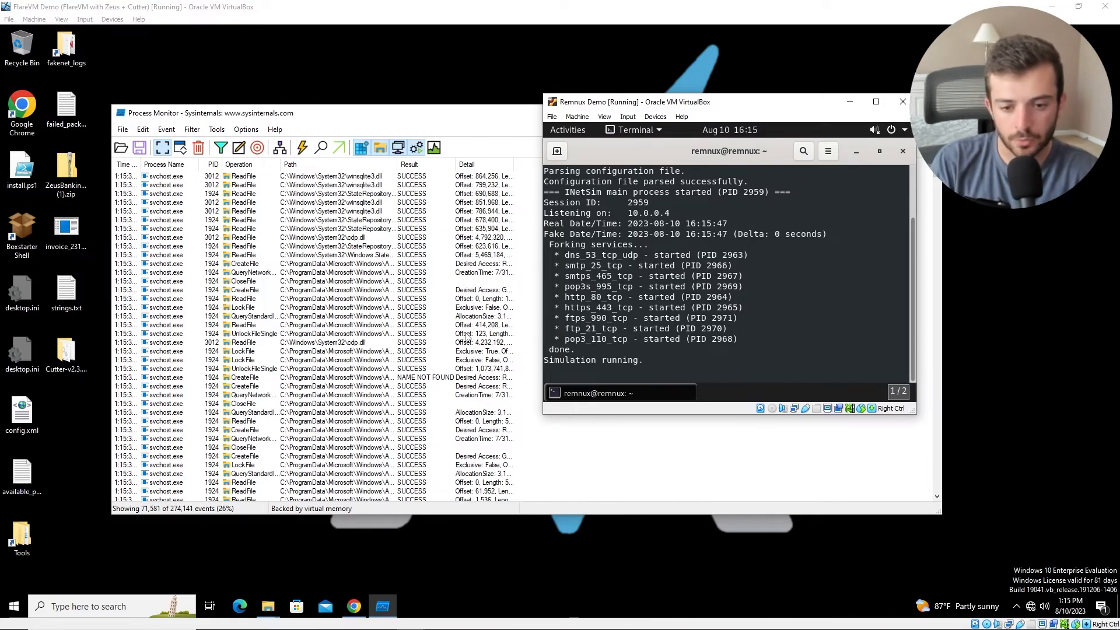
left_click(354, 607)
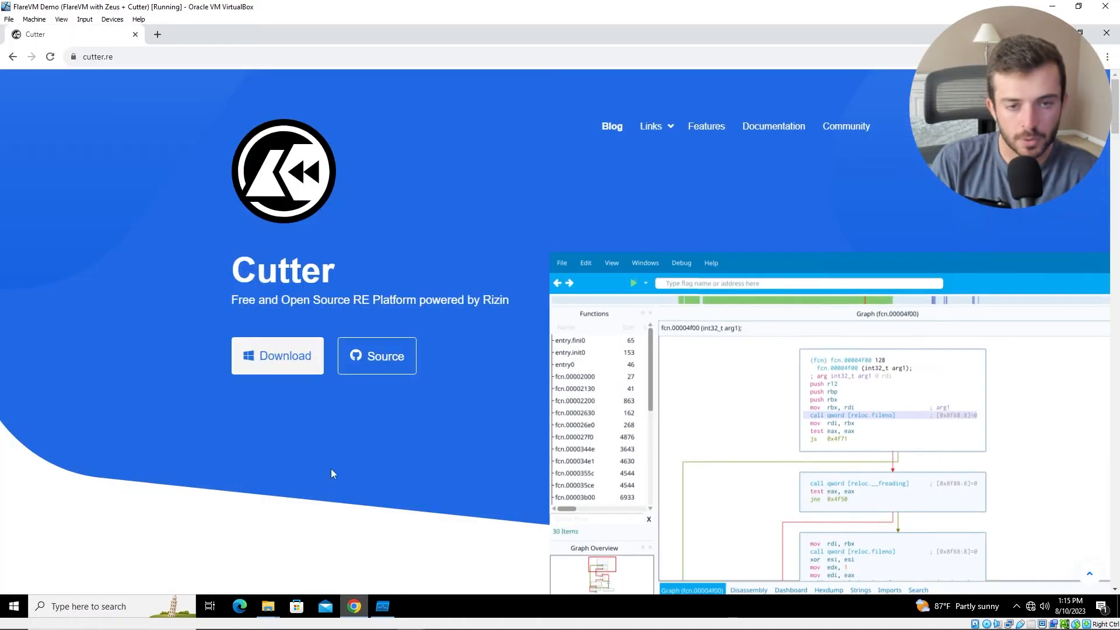
left_click(157, 34)
type("go")
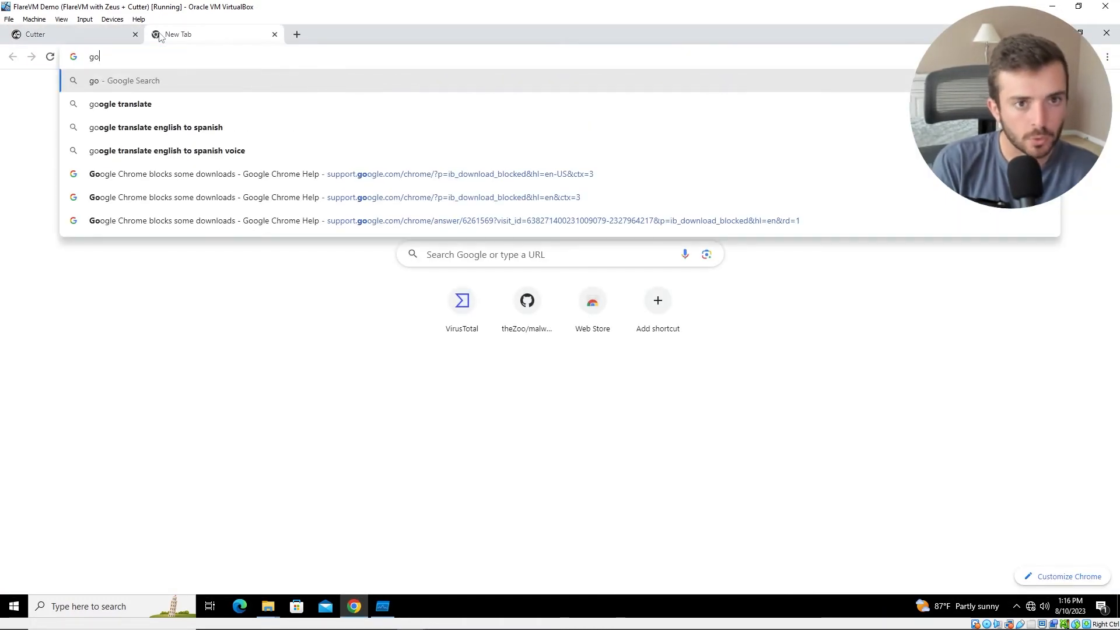
type("ogle.com")
key("Return")
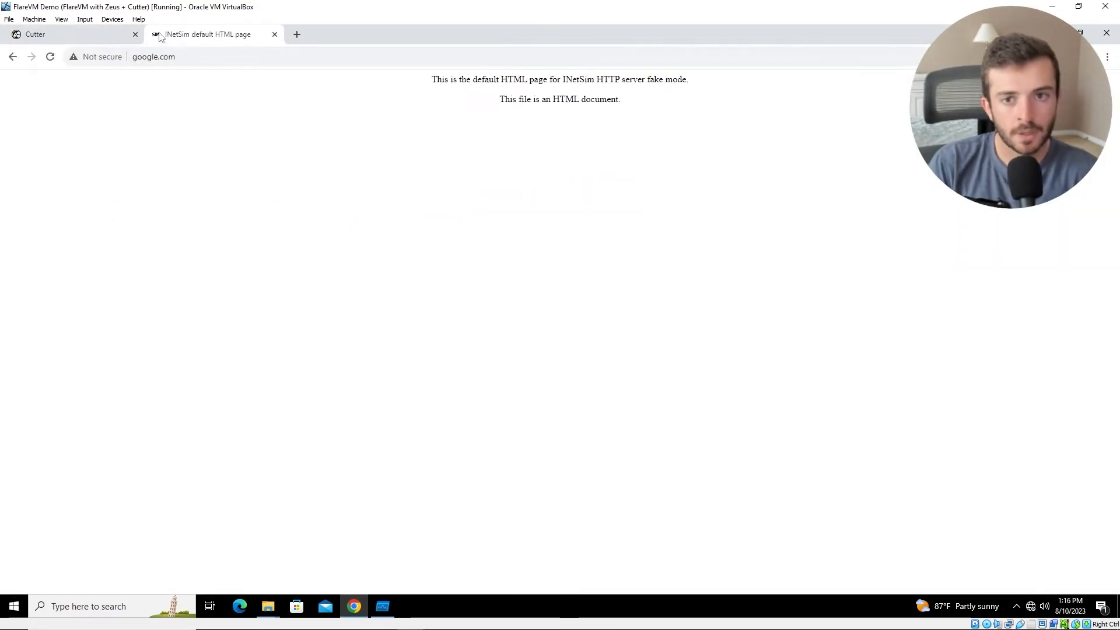
Step: Read the INetSim fake page text, then close the tab and the Chrome window
left_click_drag(433, 79, 604, 78)
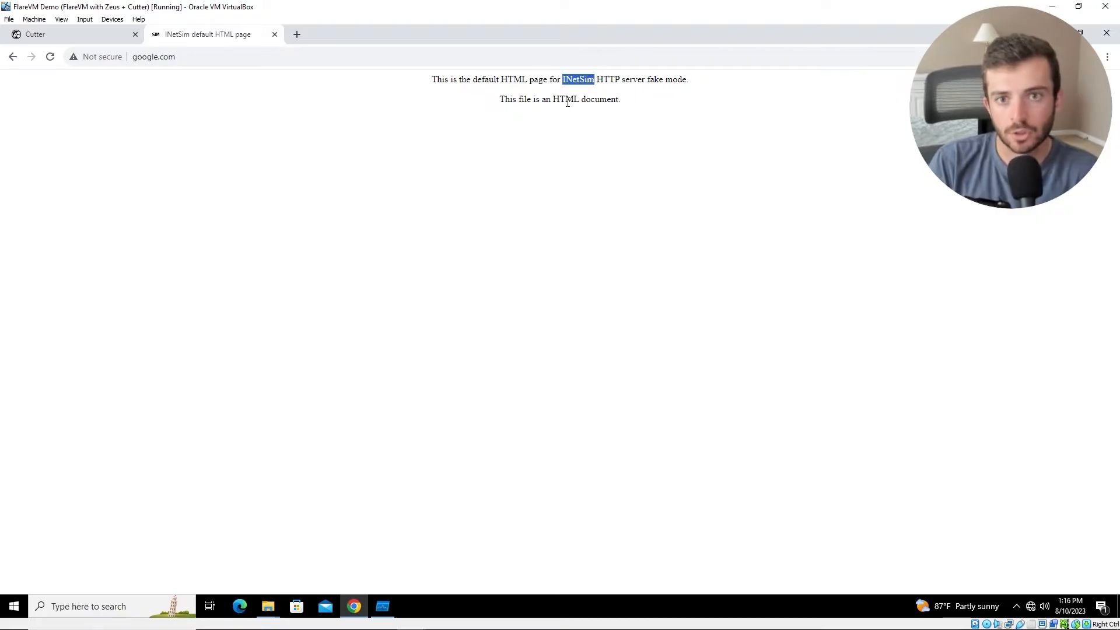
left_click_drag(442, 79, 711, 192)
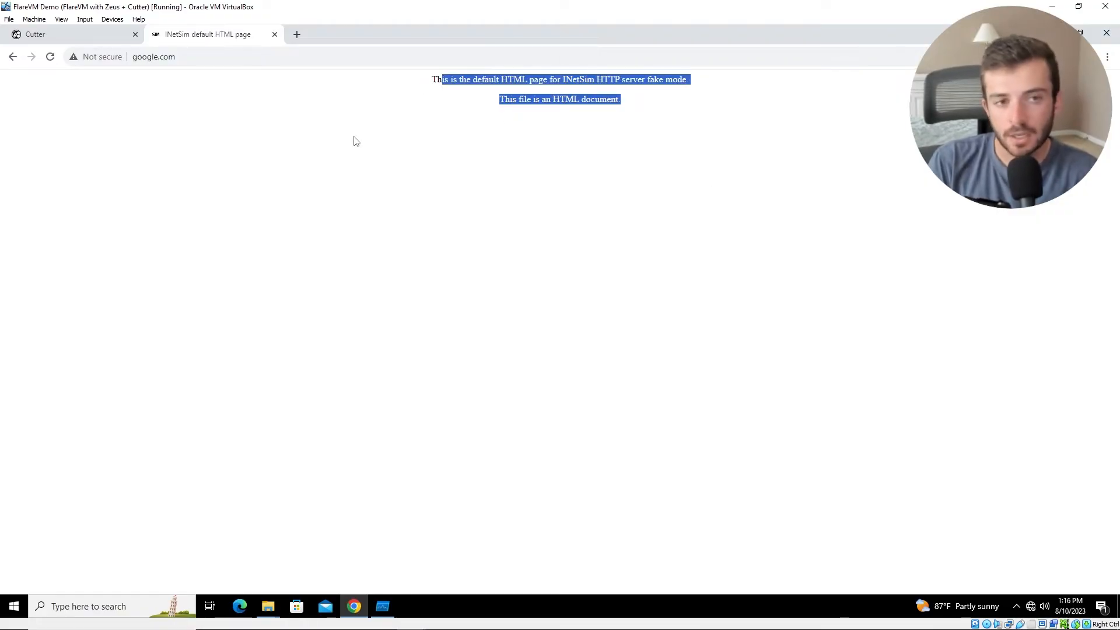
left_click(274, 35)
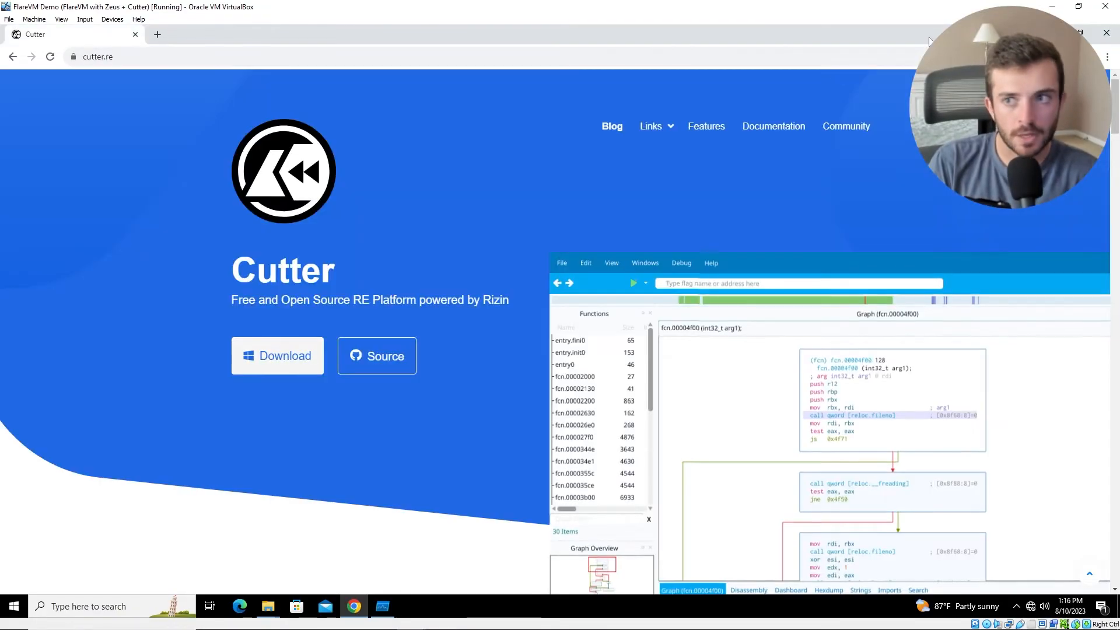
left_click(1107, 32)
left_click_drag(426, 119, 531, 98)
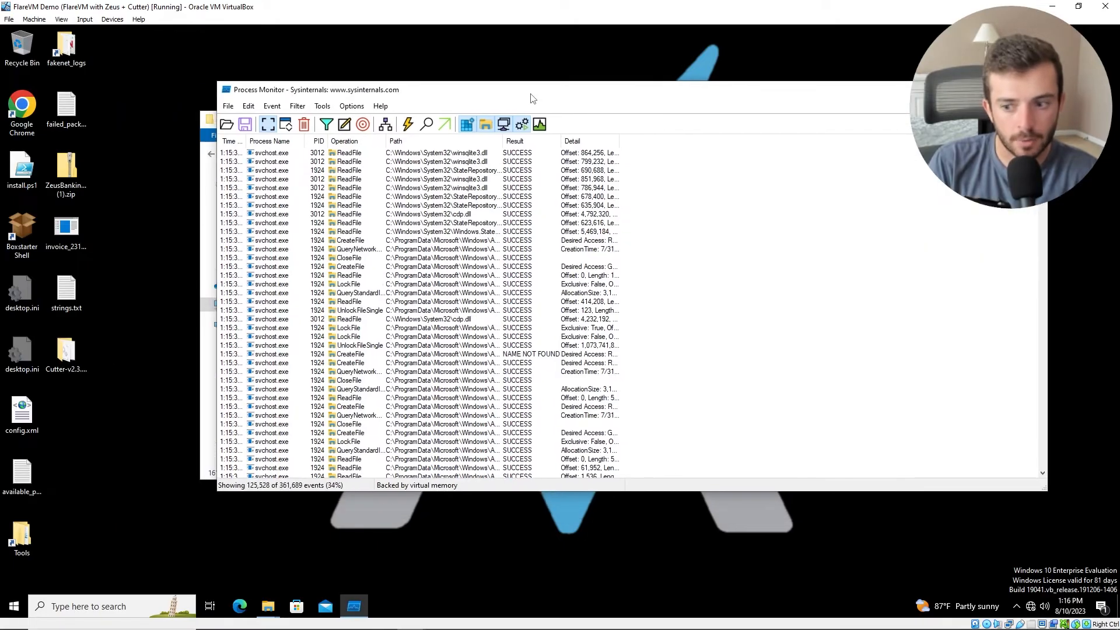
Step: Run the invoice .pdf.exe from the desktop and allow the Adobe Flash Player elevation prompt
left_click(67, 229)
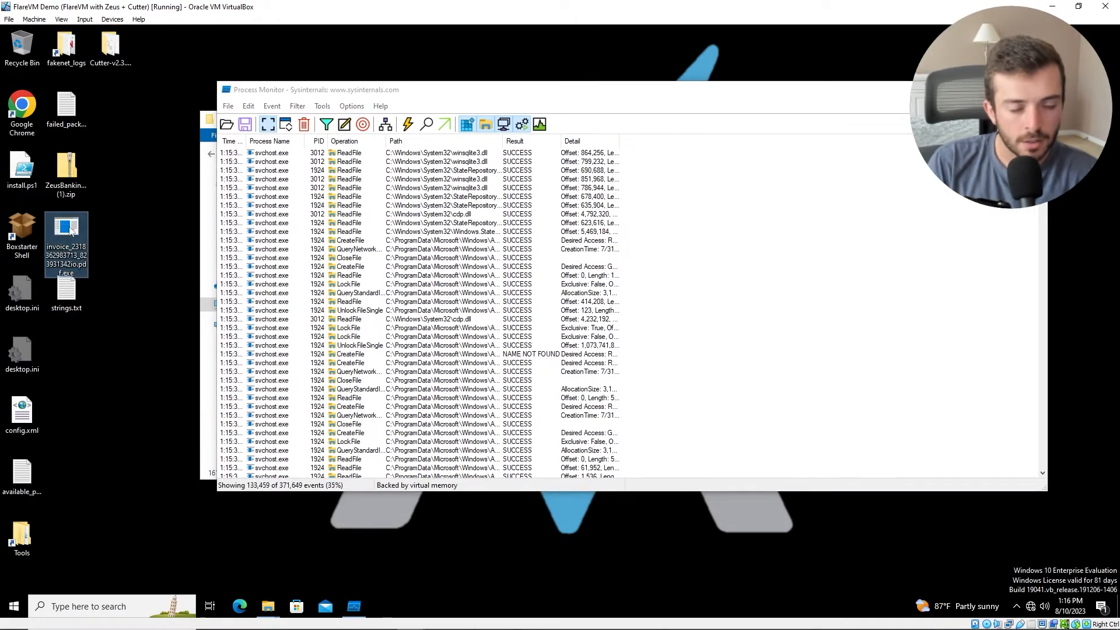
double_click(69, 231)
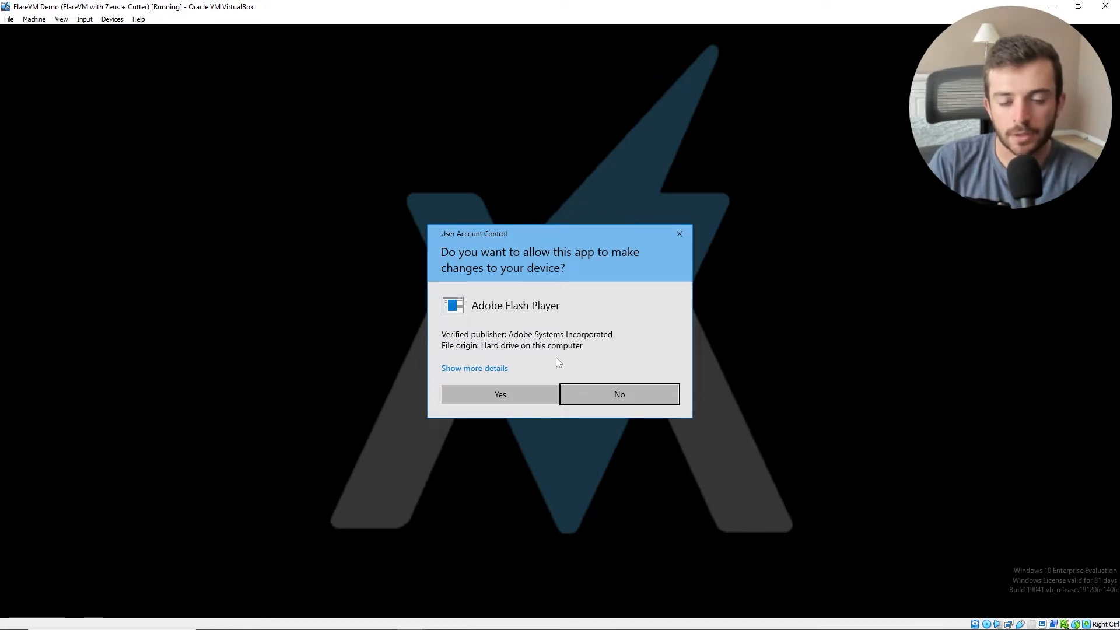
left_click(526, 391)
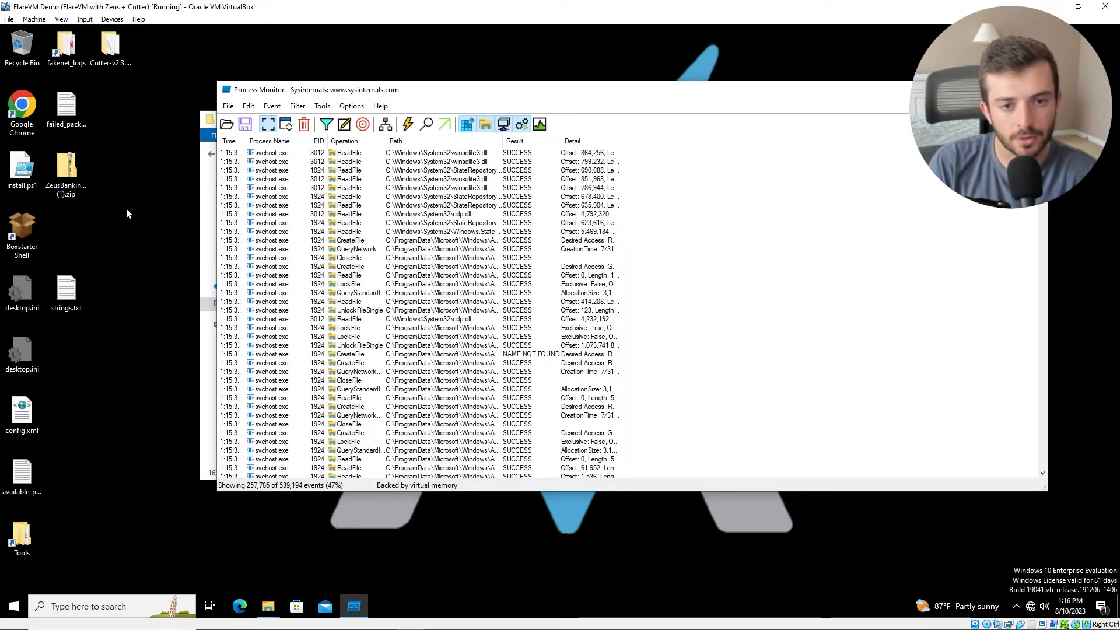
left_click_drag(72, 312, 123, 259)
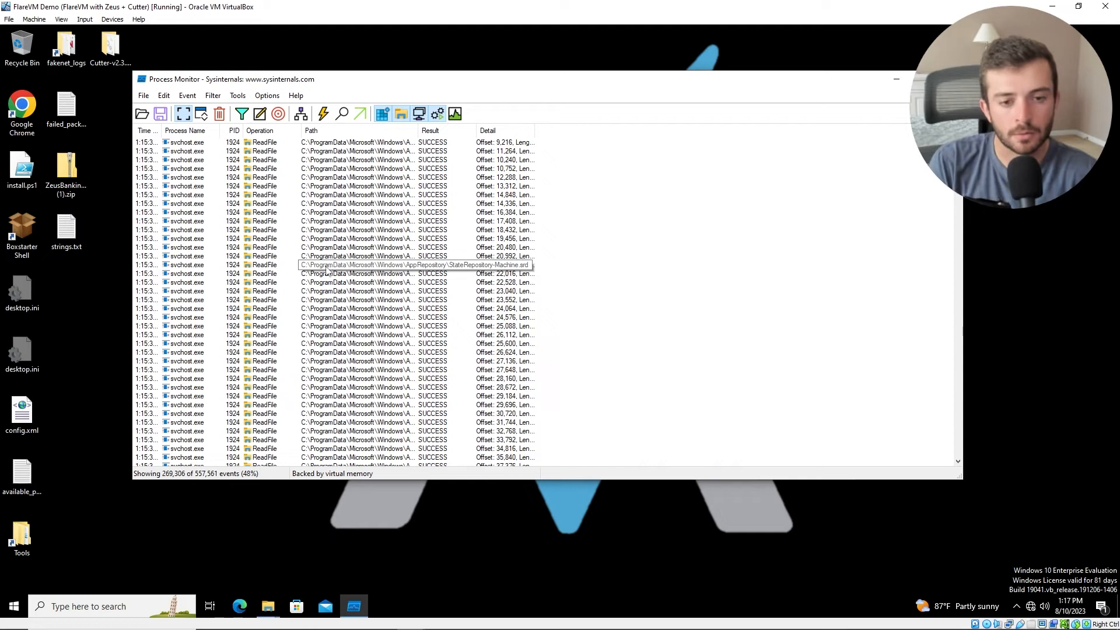
Step: Open the Process Tree and inspect the invoice, InstallFlashPlayer (408, 6168) and Conhost (4088) processes
left_click(301, 115)
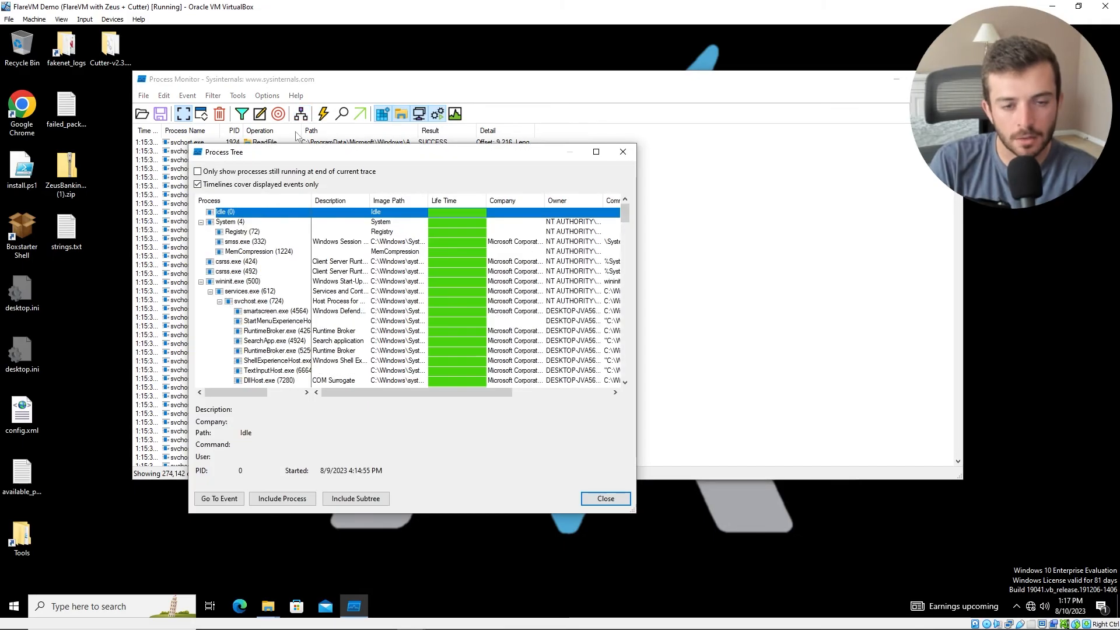
left_click_drag(295, 152, 239, 80)
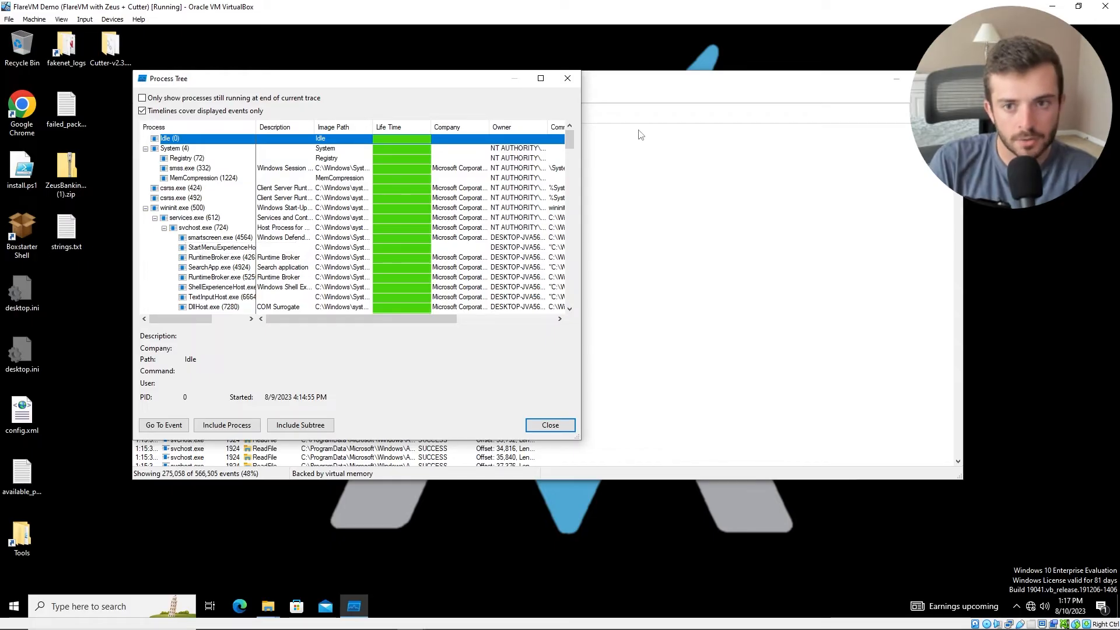
left_click_drag(569, 143, 568, 304)
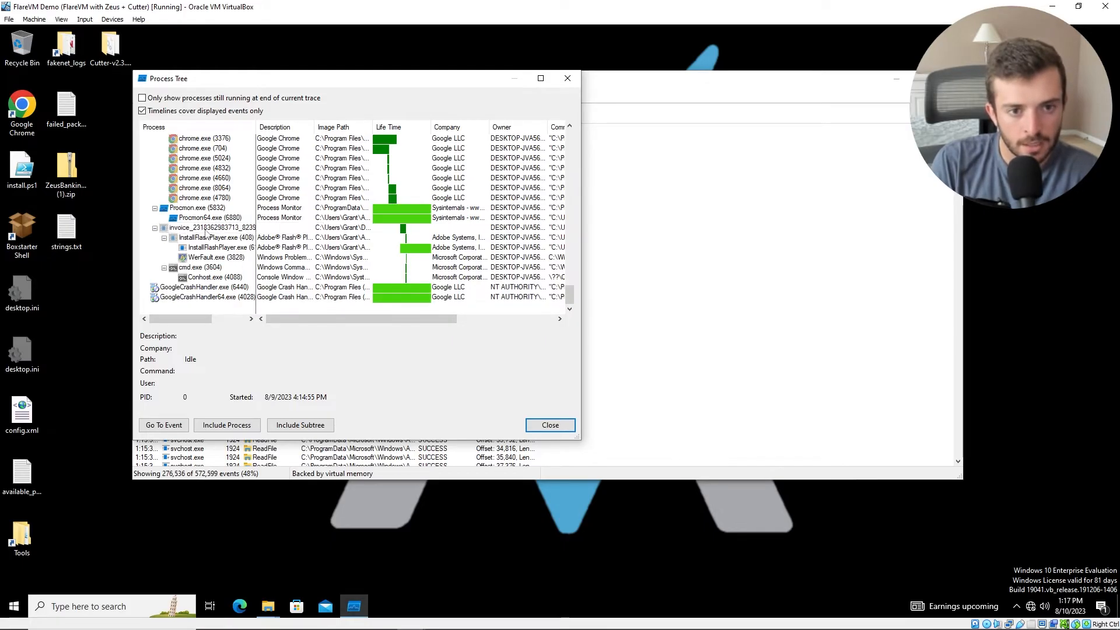
left_click(203, 231)
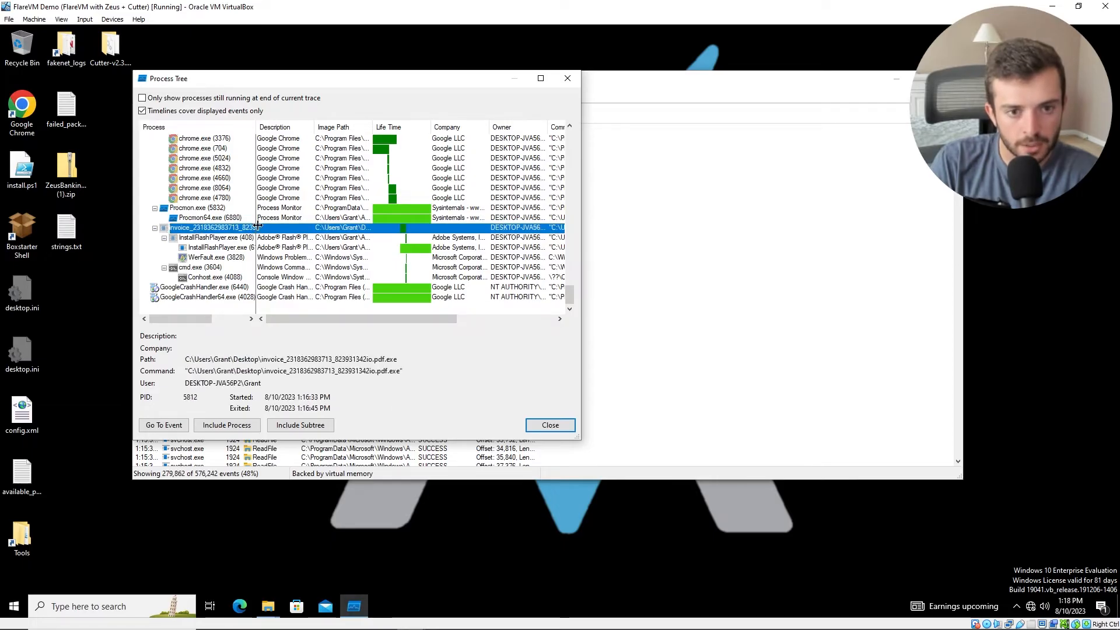
left_click(192, 238)
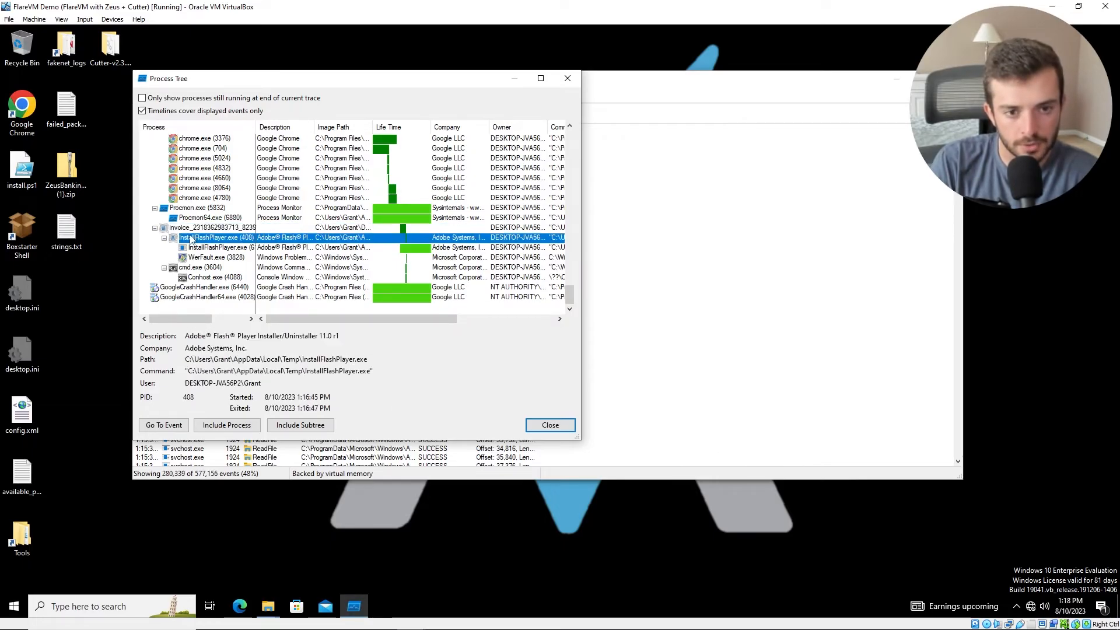
left_click(220, 249)
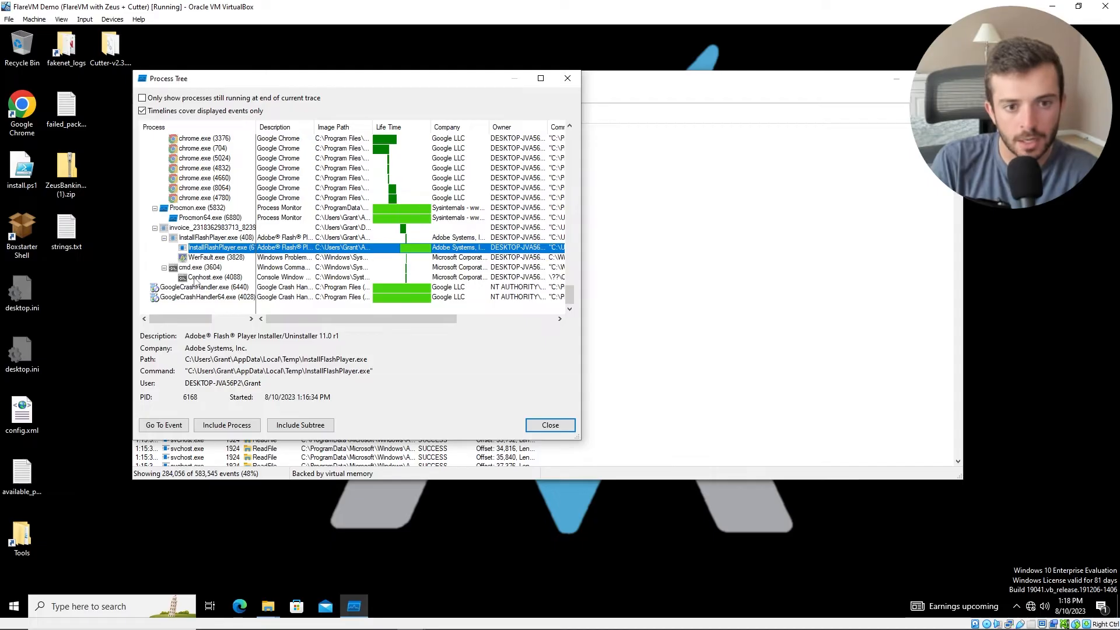
left_click(235, 278)
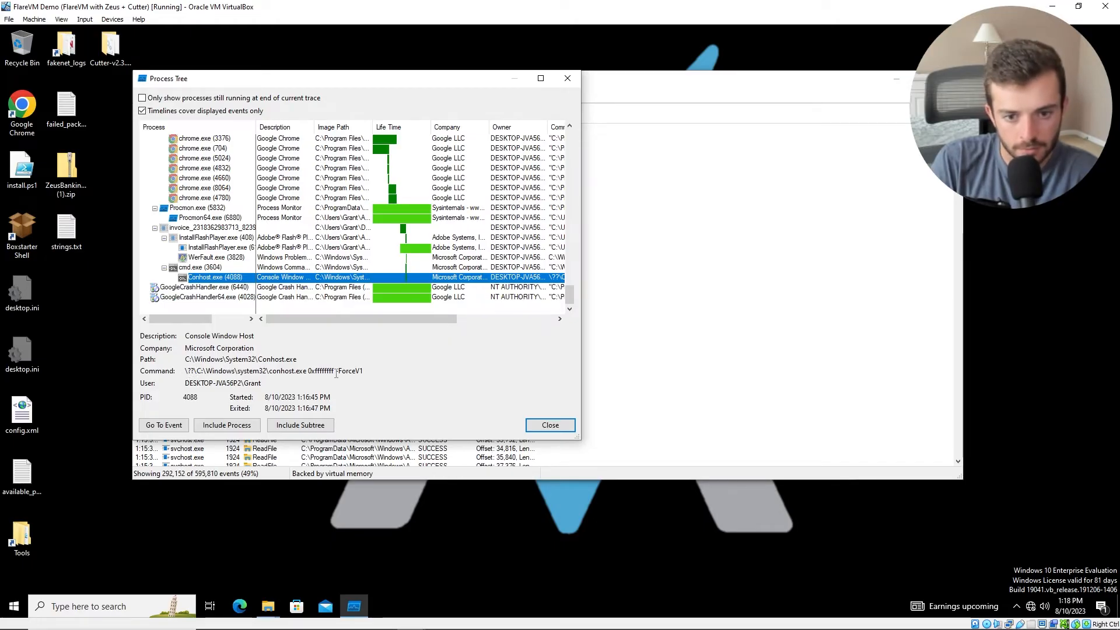
Step: Highlight the -ForceV1 argument and copy InstallFlashPlayer's AppData\Local\Temp folder path
left_click_drag(336, 374, 363, 374)
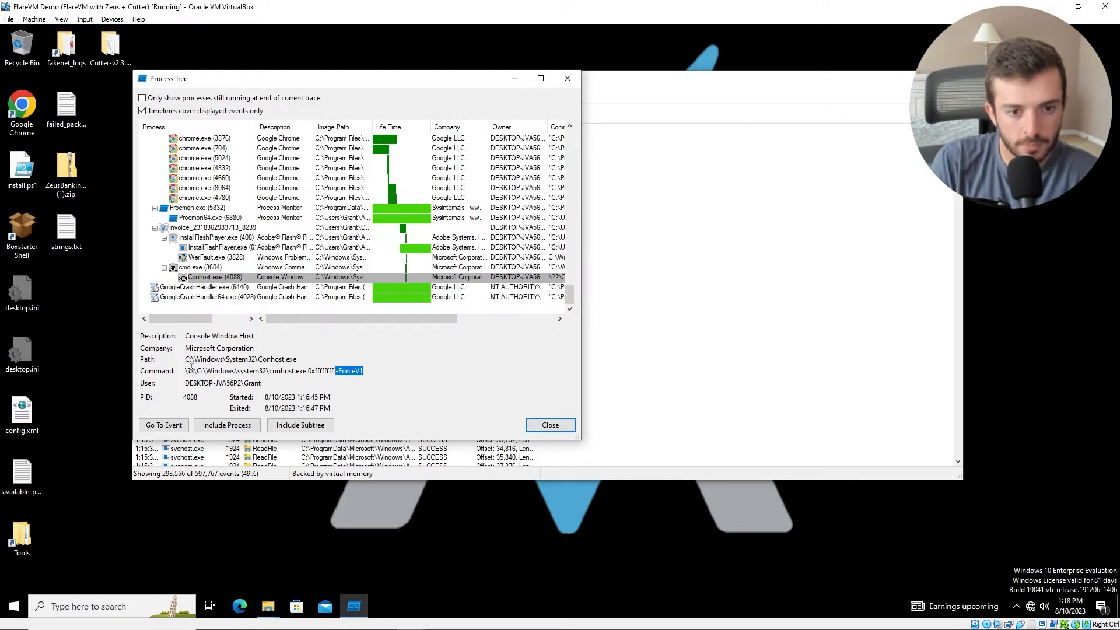
left_click(216, 237)
left_click_drag(185, 360, 297, 363)
key("ctrl+c")
right_click(300, 365)
double_click(296, 361)
left_click(304, 361)
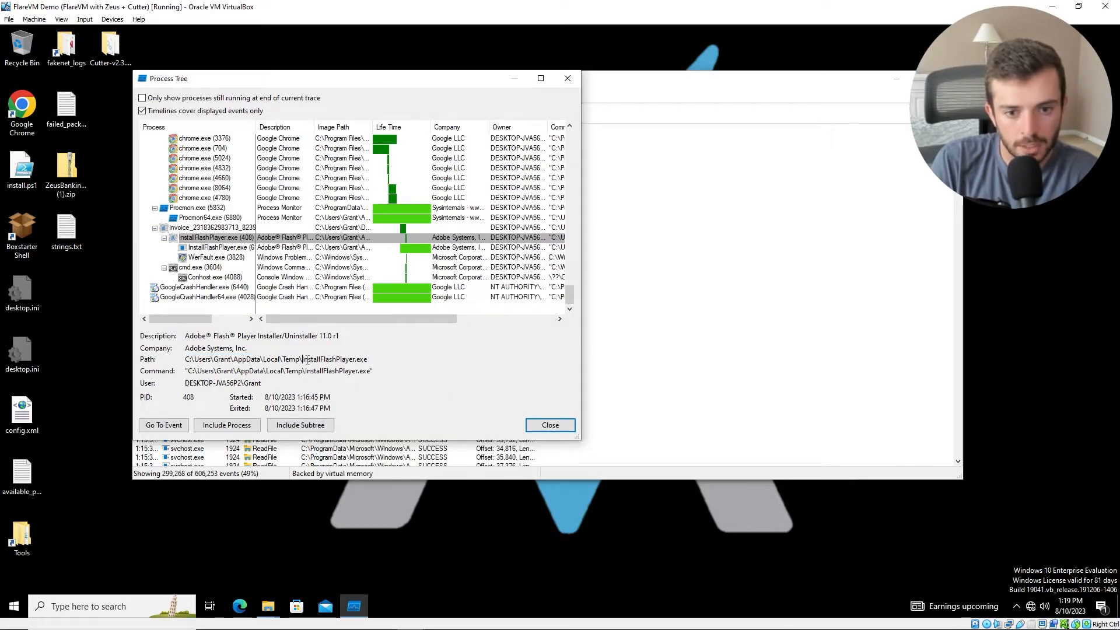
left_click_drag(360, 360, 380, 362)
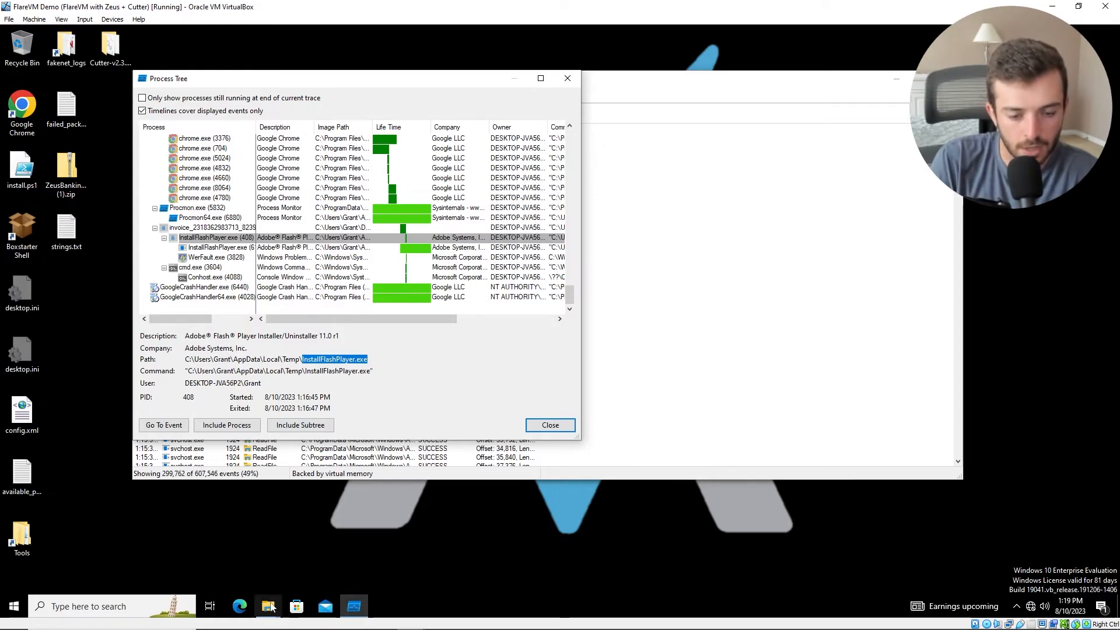
Step: Paste the Temp path into Explorer and select the 88 KB InstallFlashPlayer.exe next to msimg32.dll
mouse_move(270, 607)
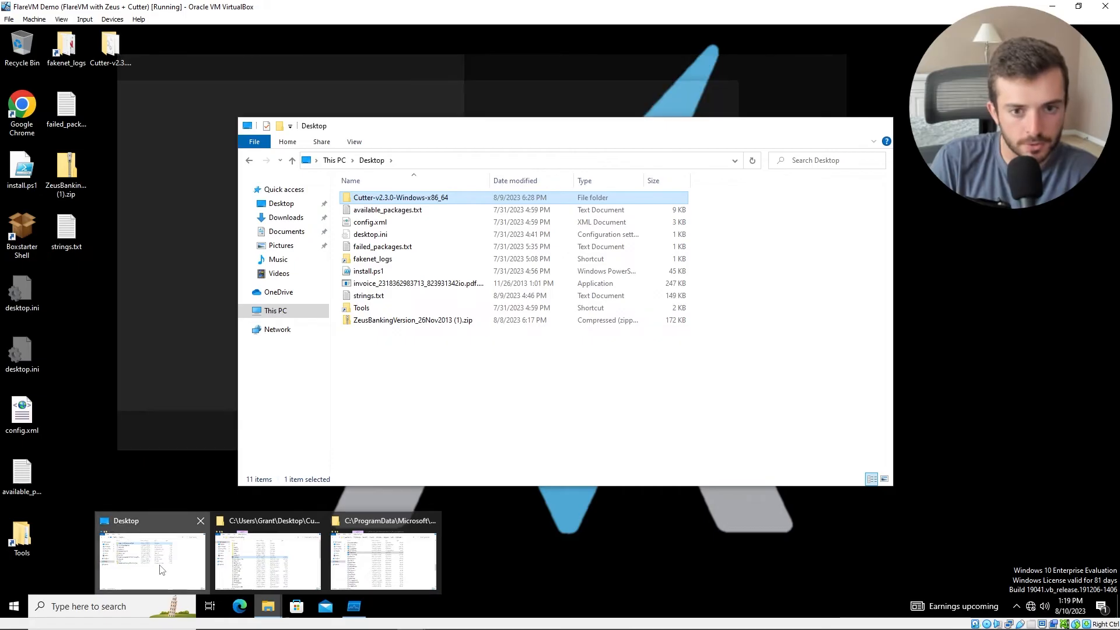
left_click(159, 565)
left_click(442, 132)
key("ctrl+v")
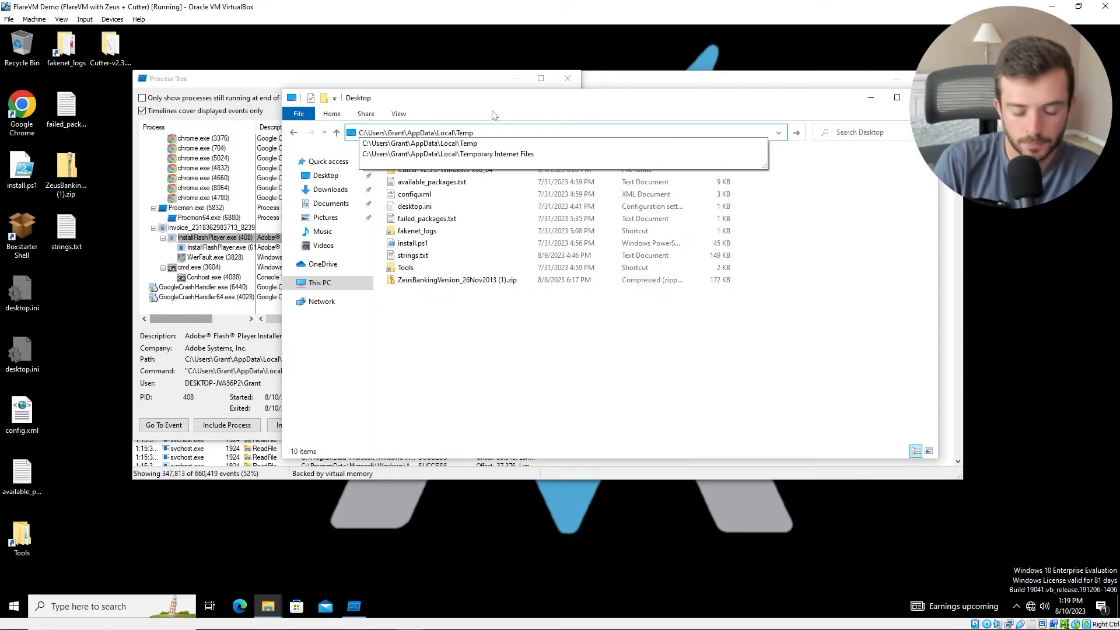
key("Return")
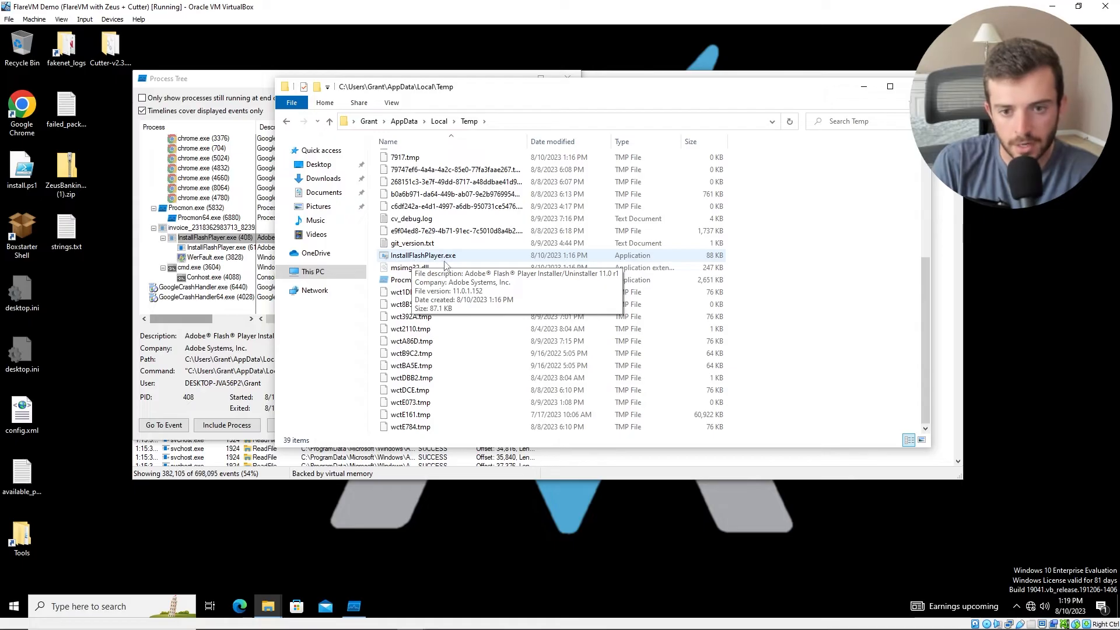
left_click(473, 257)
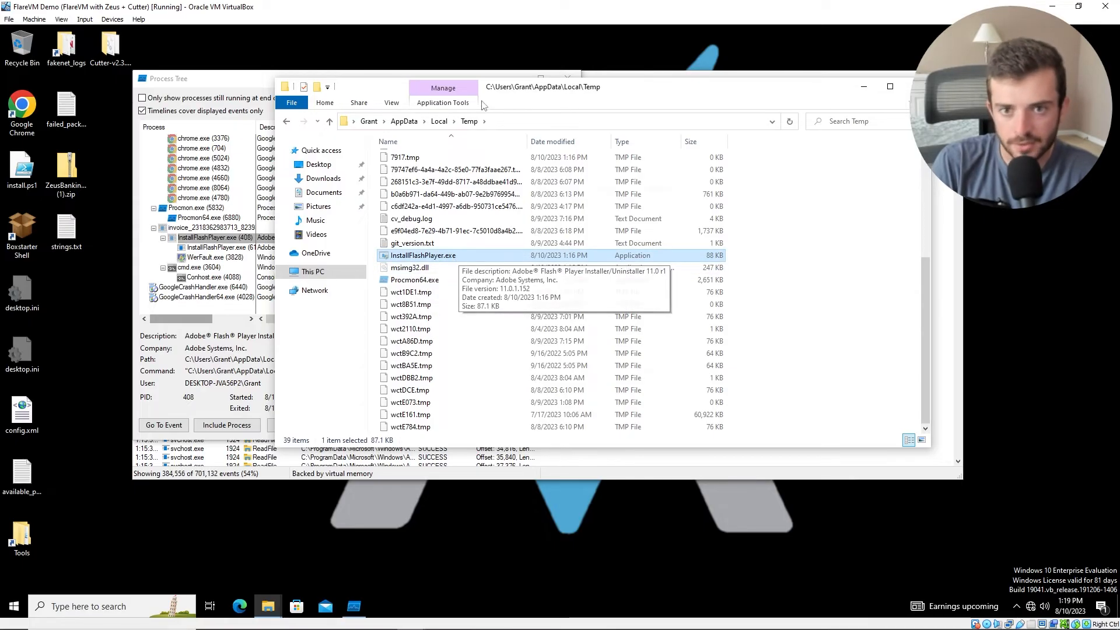
left_click_drag(635, 90, 511, 93)
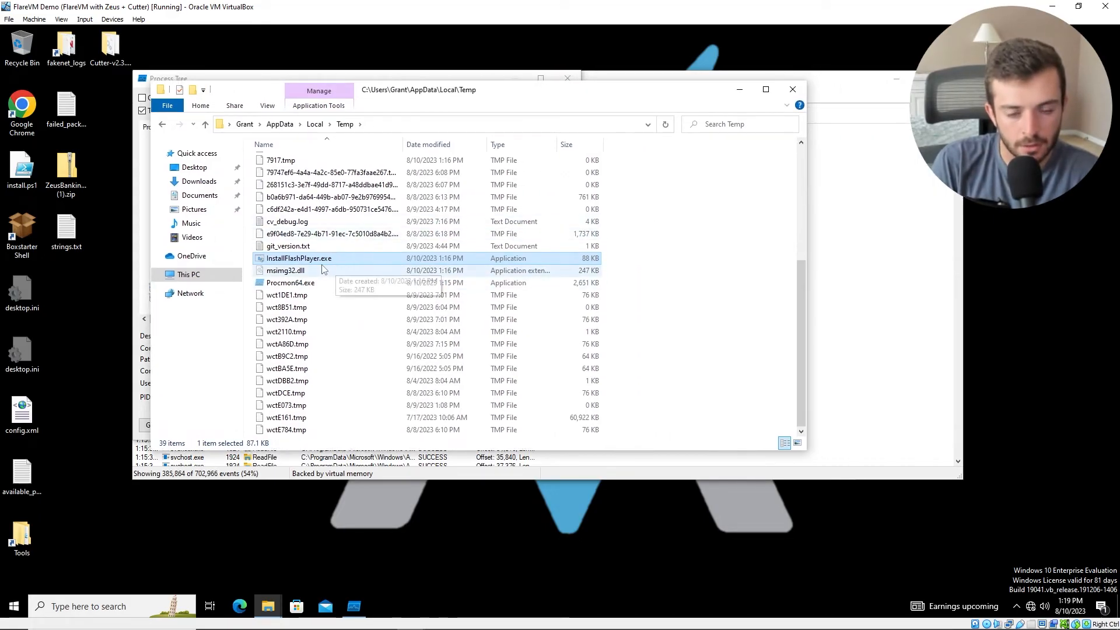
left_click_drag(543, 95, 757, 129)
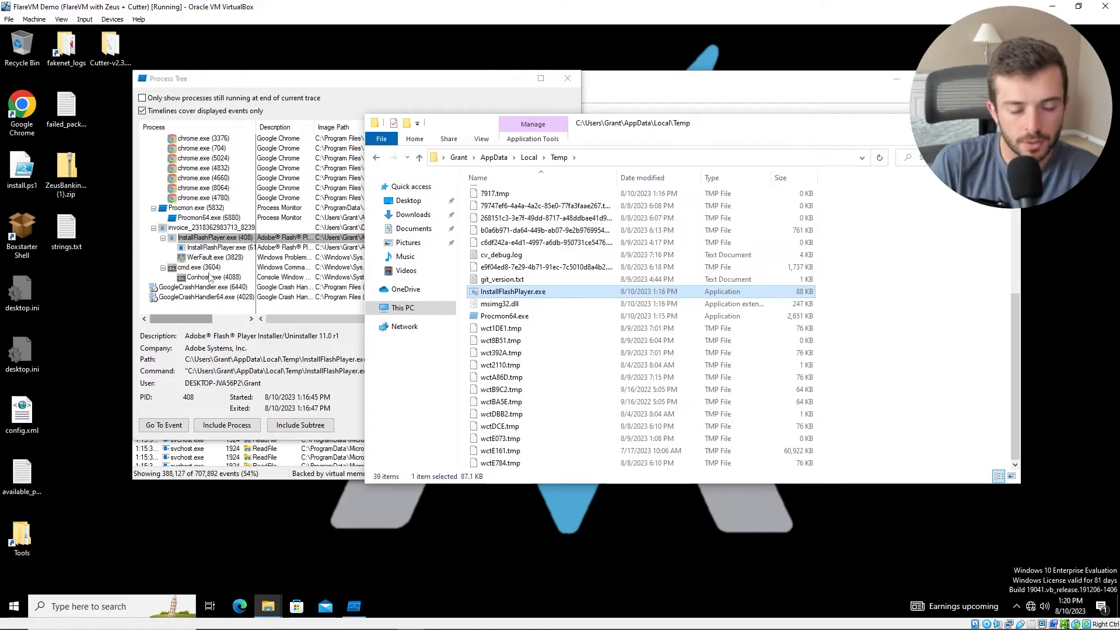
Step: Widen the Image Path column in the process tree and start a Snipping Tool snip
left_click(344, 278)
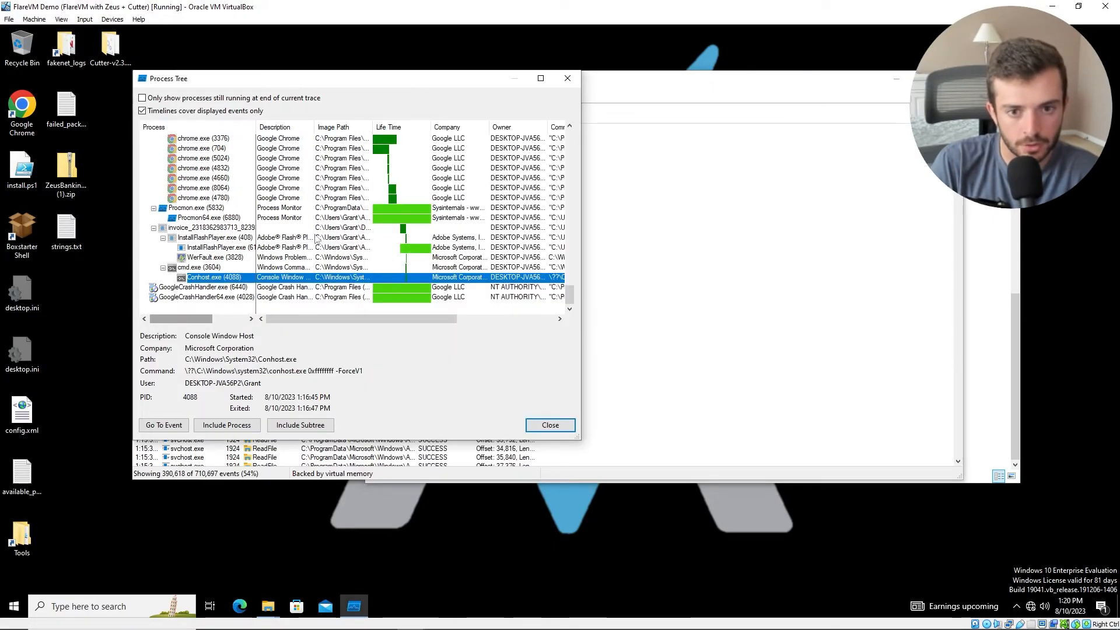
left_click(313, 228)
left_click_drag(373, 127, 465, 126)
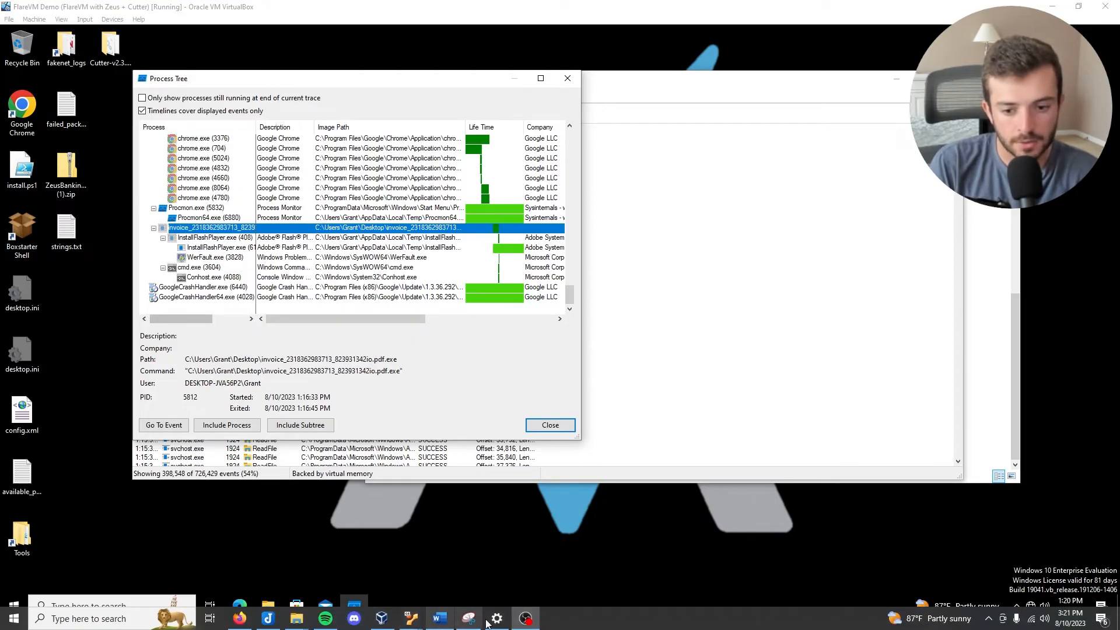
left_click(468, 619)
left_click(132, 260)
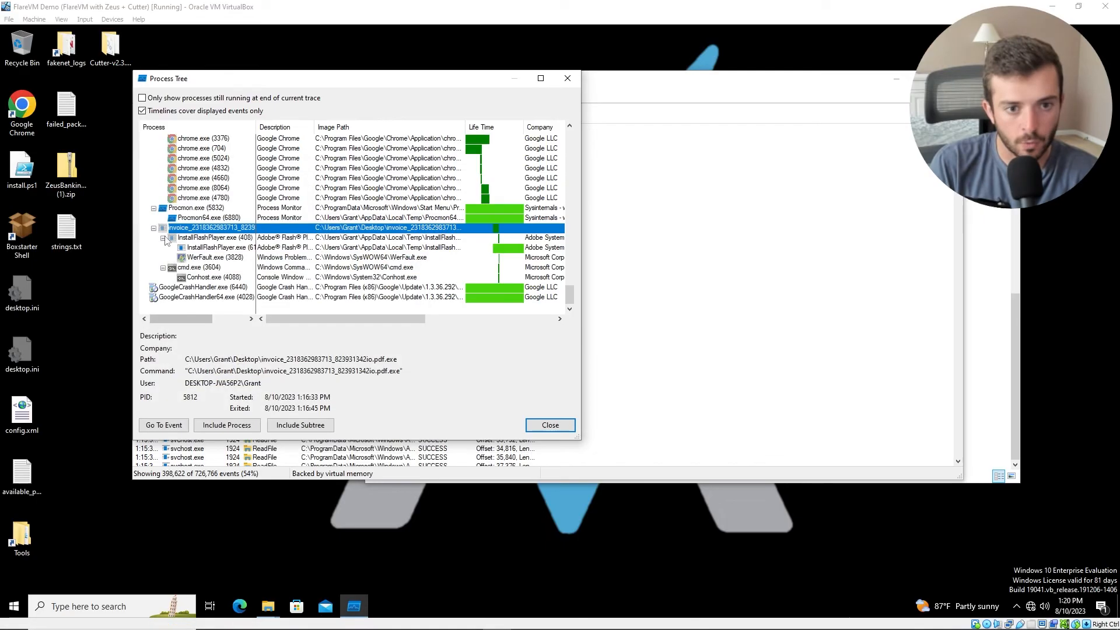
left_click_drag(135, 168, 108, 86)
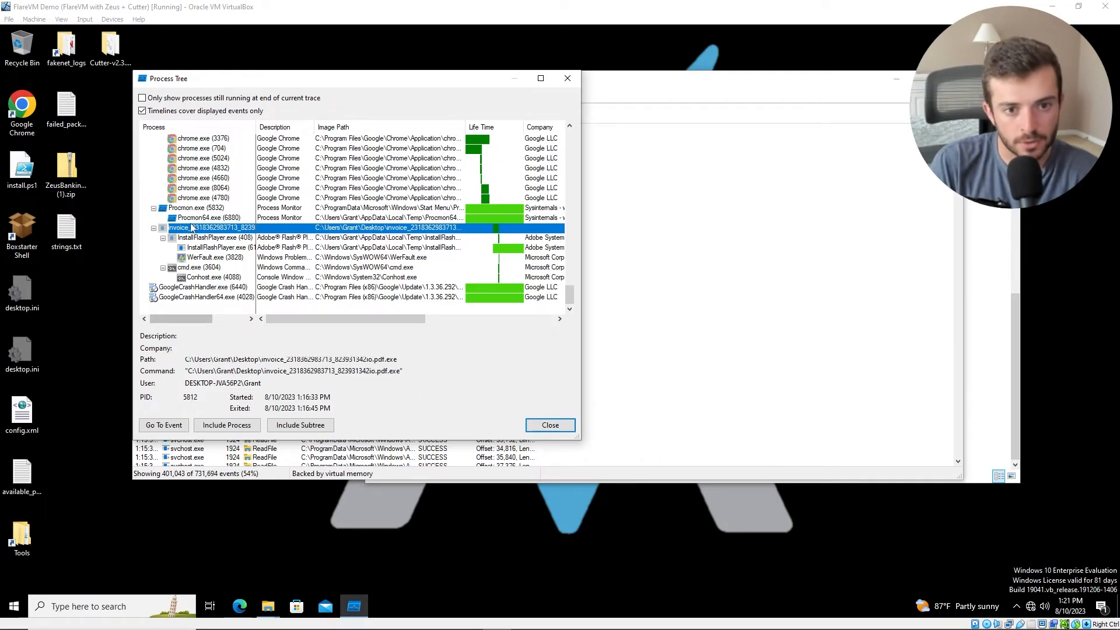
left_click(217, 239)
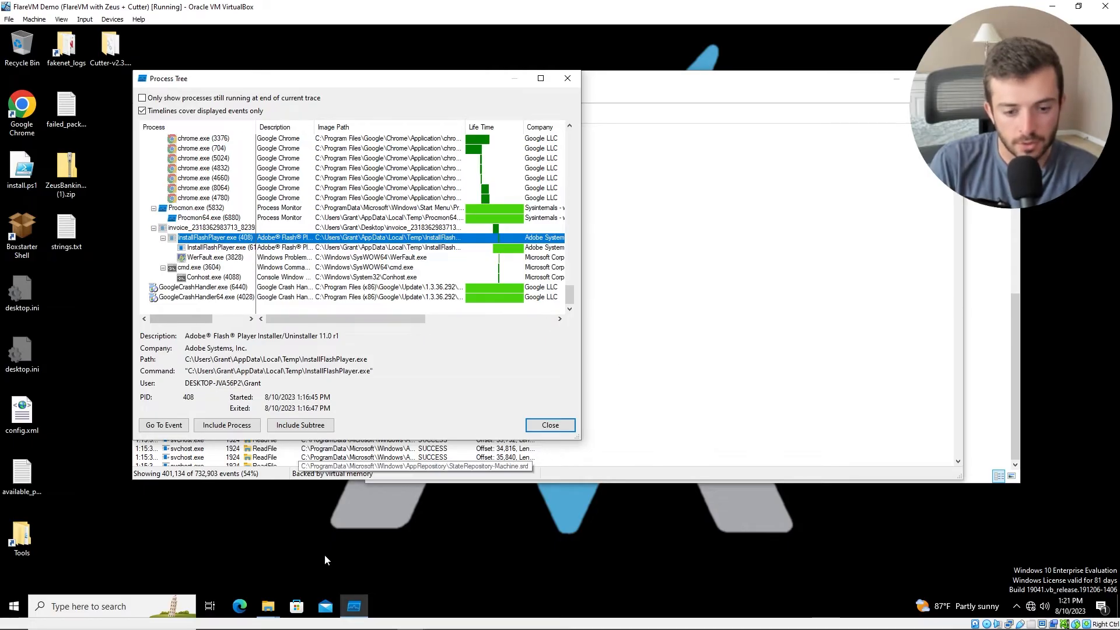
Step: Show the cmd.exe (3604) and Conhost.exe (4088) details and read Conhost's command line
mouse_move(267, 606)
mouse_move(376, 575)
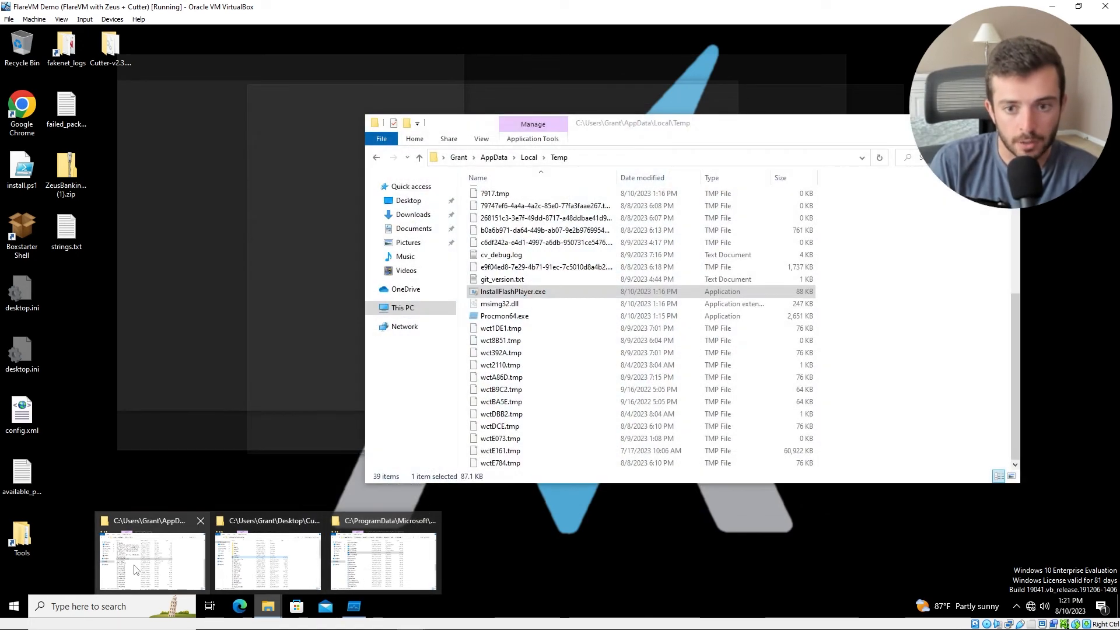
left_click(152, 560)
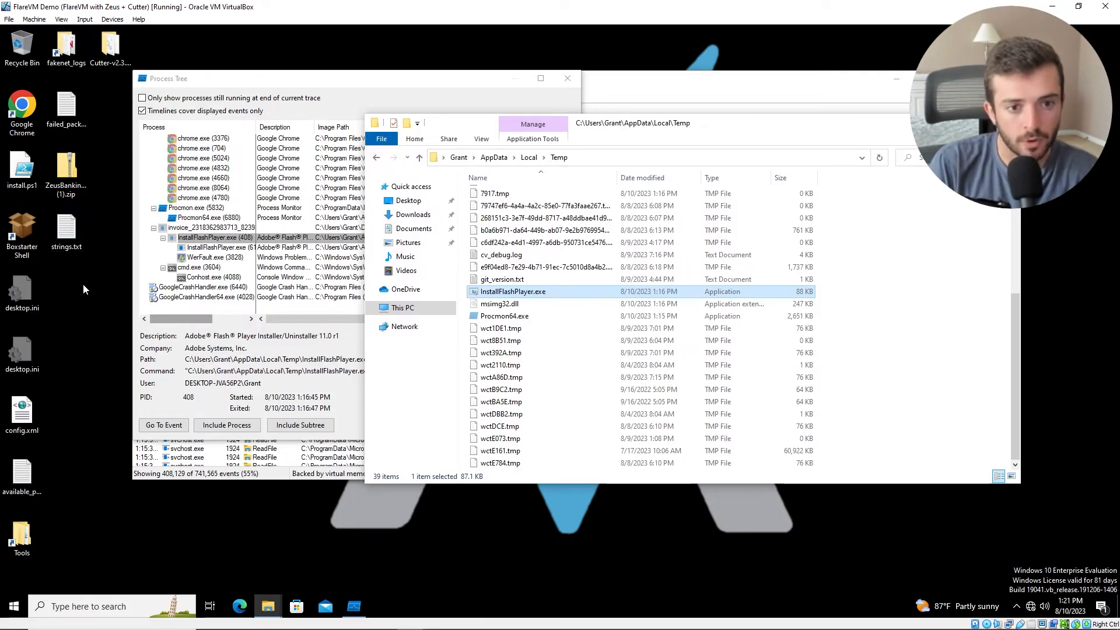
left_click(188, 269)
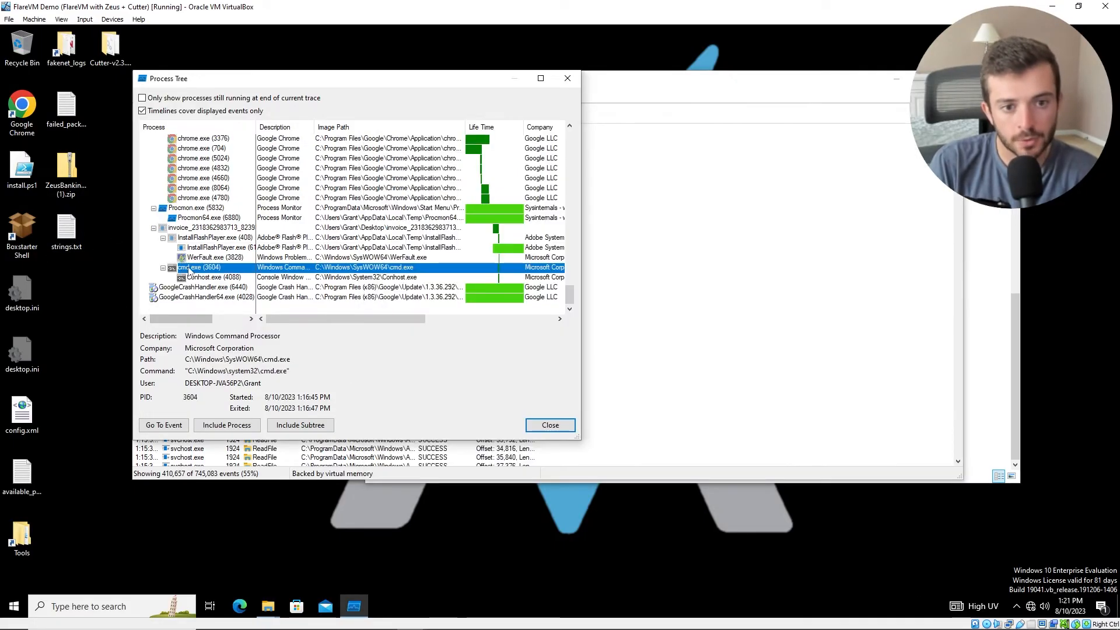
left_click(214, 279)
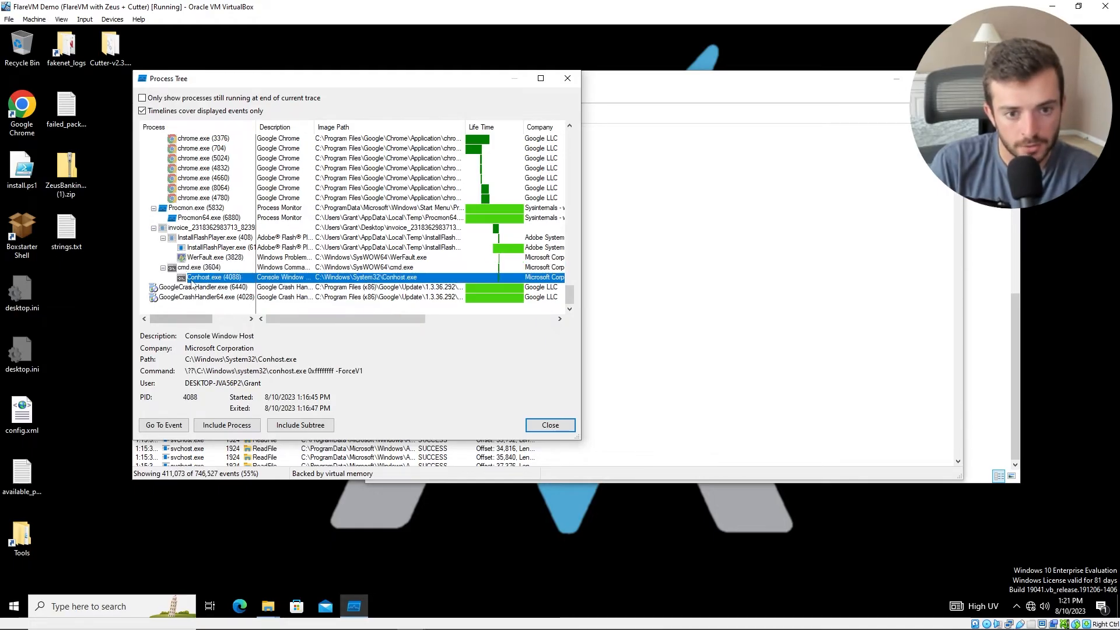
left_click_drag(373, 375, 185, 376)
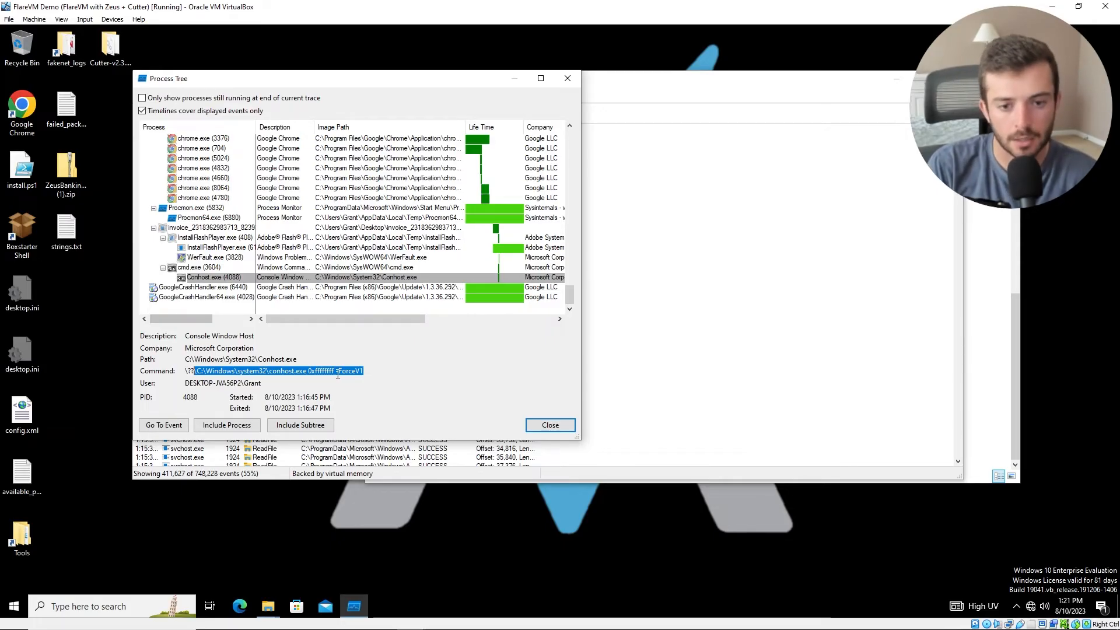
left_click(197, 371)
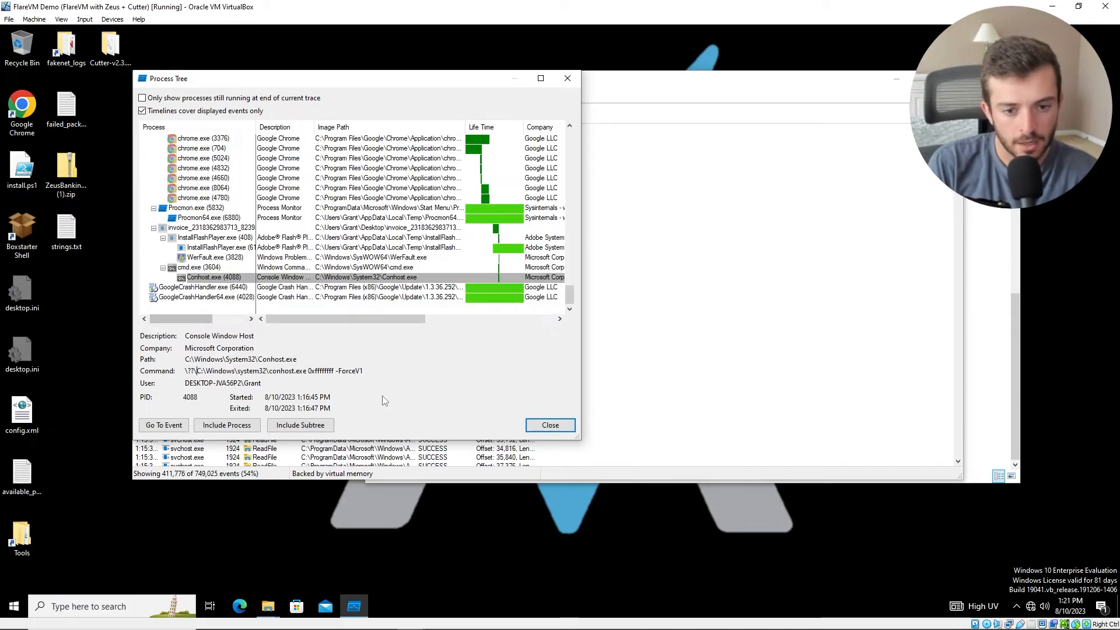
Step: Snip the invoice rows of the process tree and paste them under Basic Dynamic Analysis
mouse_move(467, 620)
left_click(527, 620)
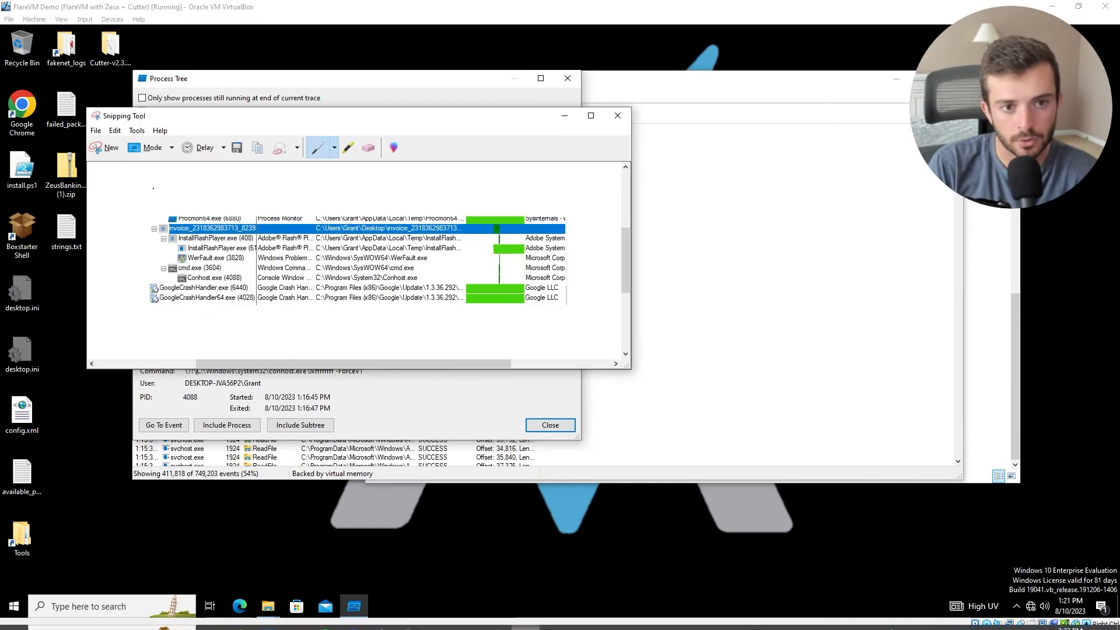
left_click(102, 147)
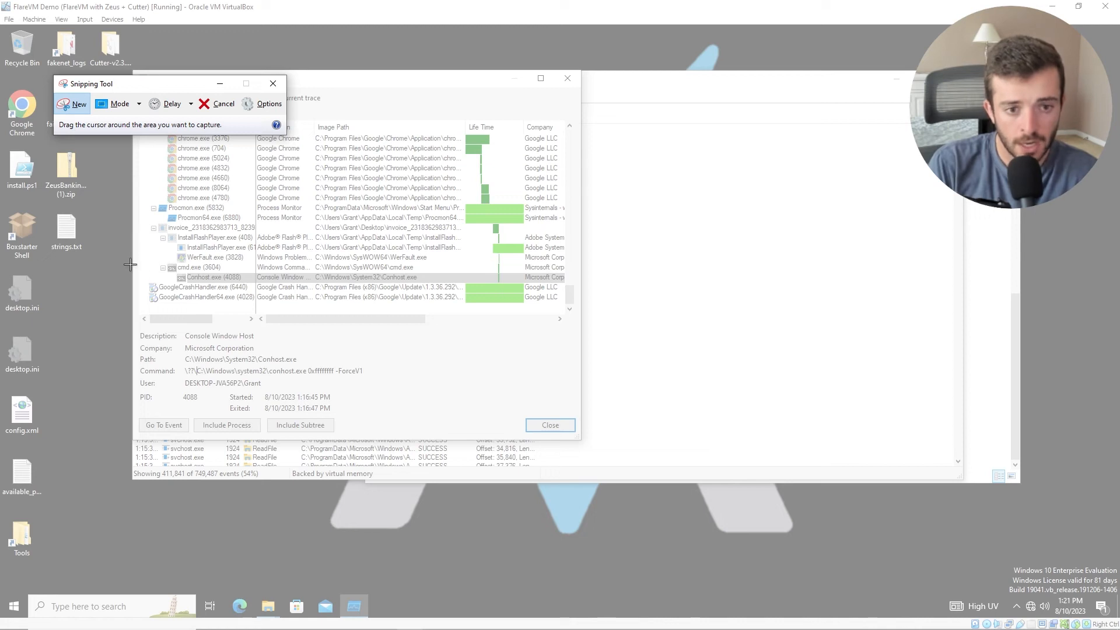
left_click_drag(133, 265, 365, 416)
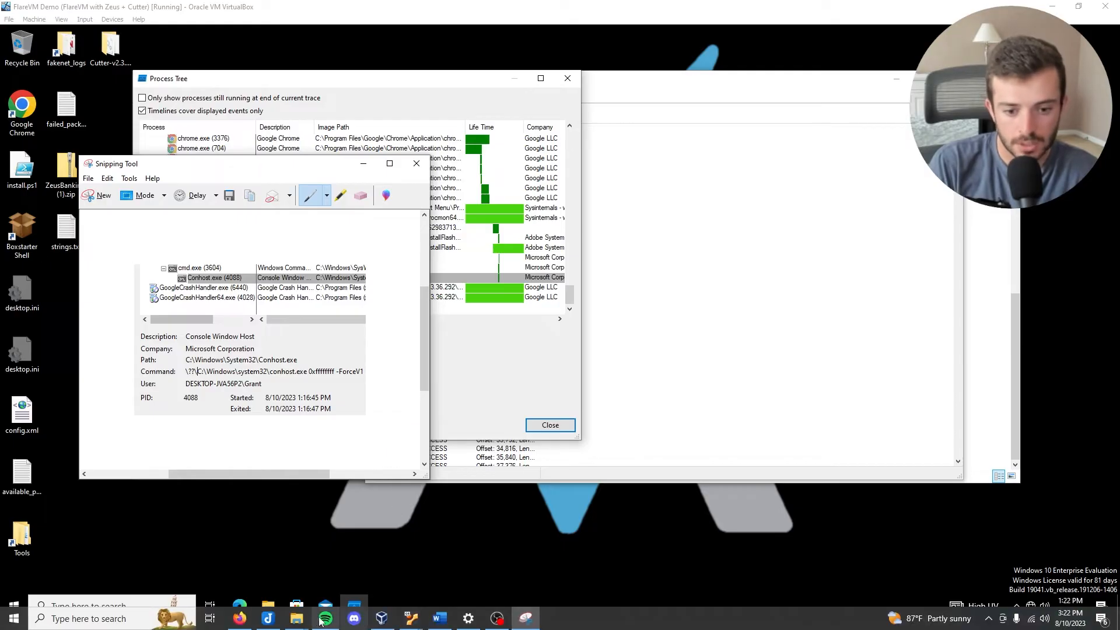
left_click(430, 614)
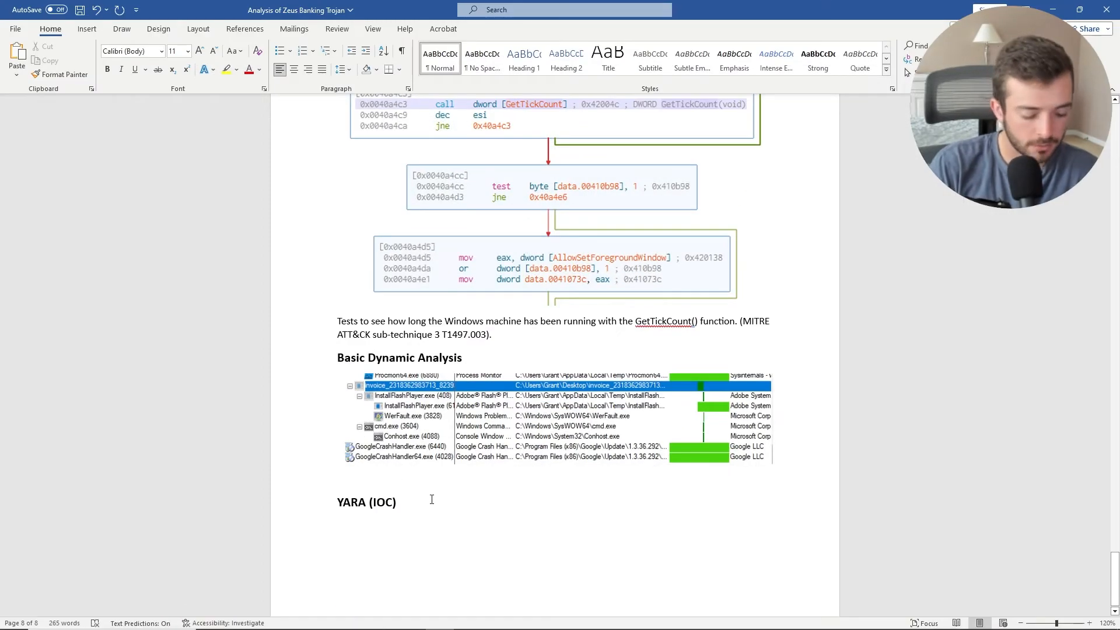
key("ctrl+v")
key("alt+Tab")
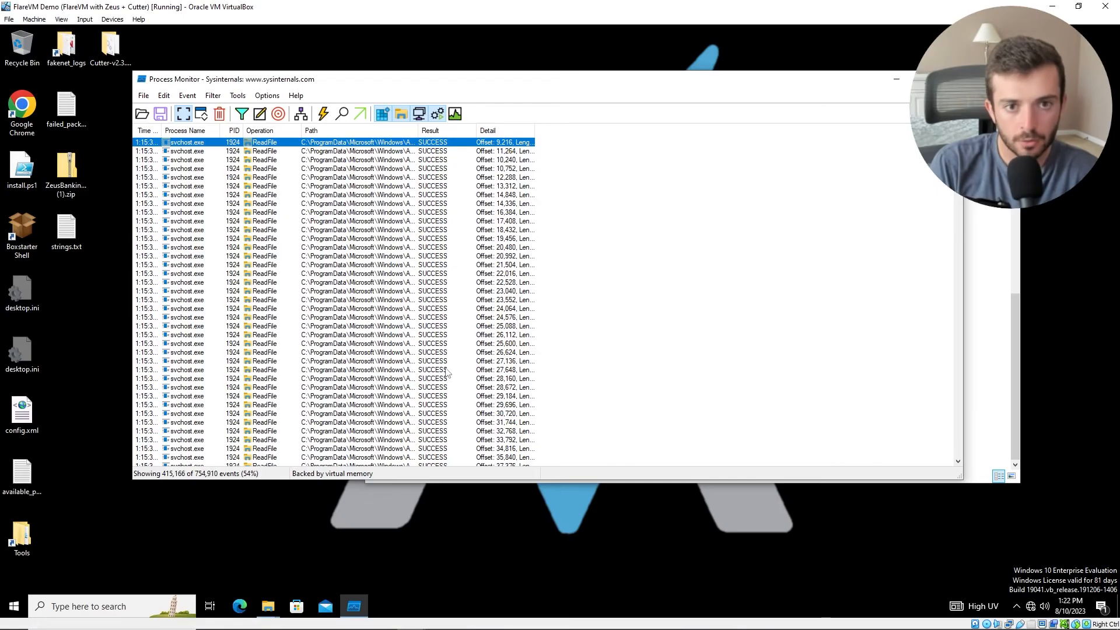
Step: Add a Process Name contains 'invoice' Include condition to the Procmon filter
left_click(242, 114)
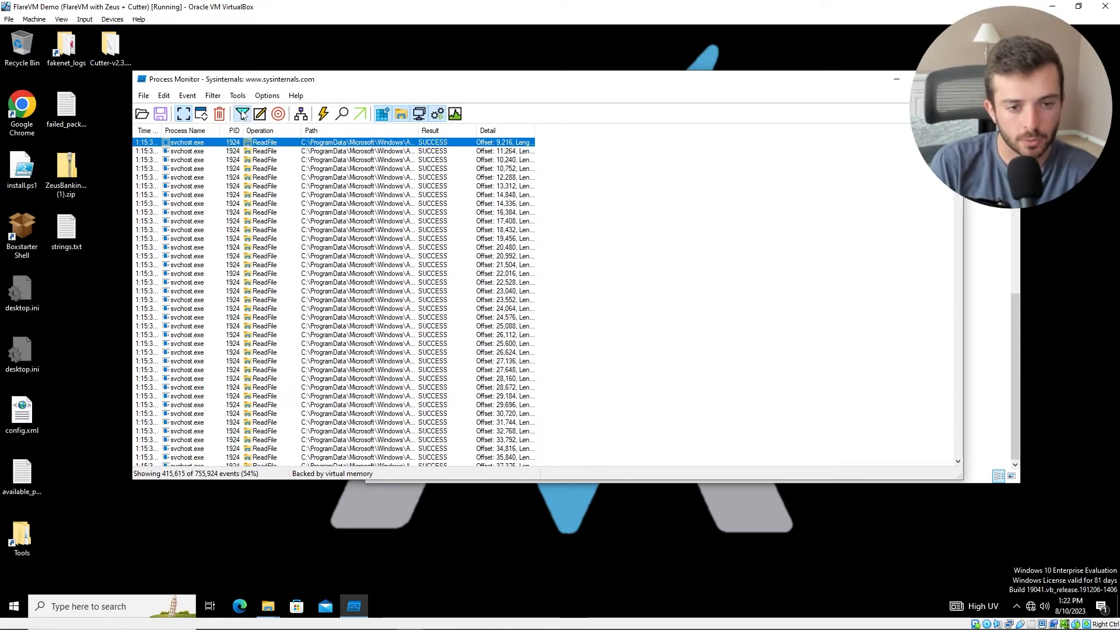
left_click_drag(281, 159, 220, 145)
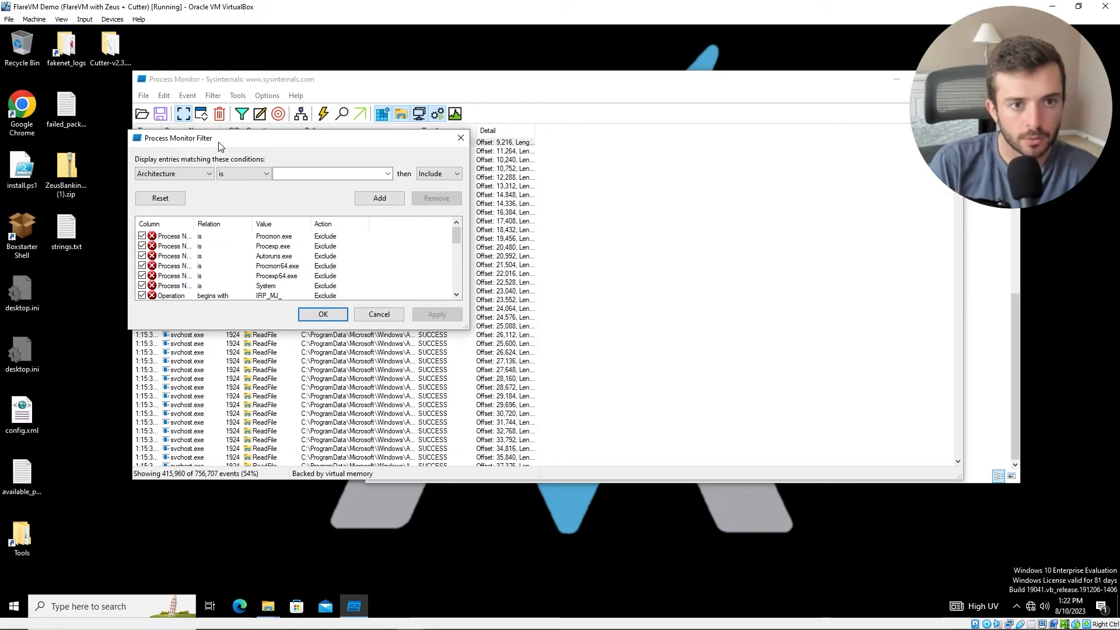
left_click(206, 174)
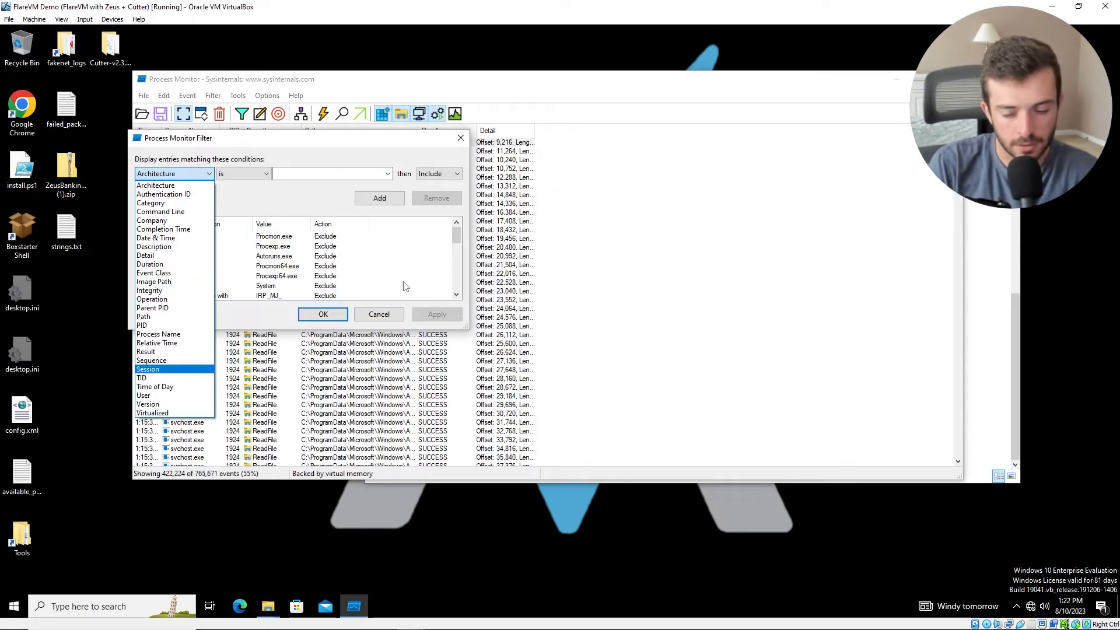
left_click(156, 334)
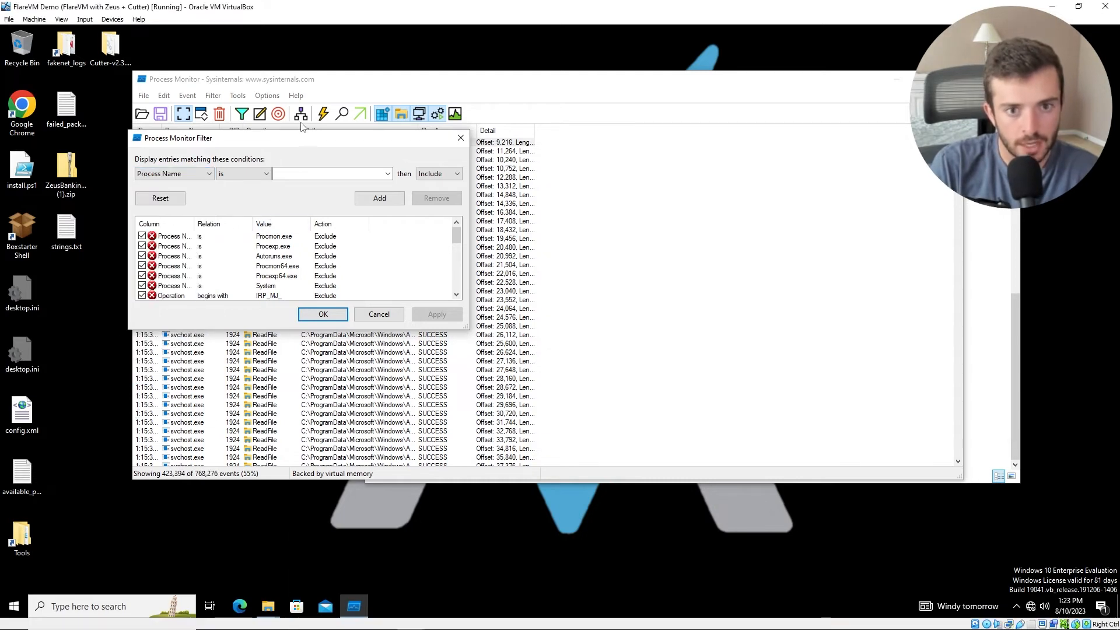
left_click(243, 174)
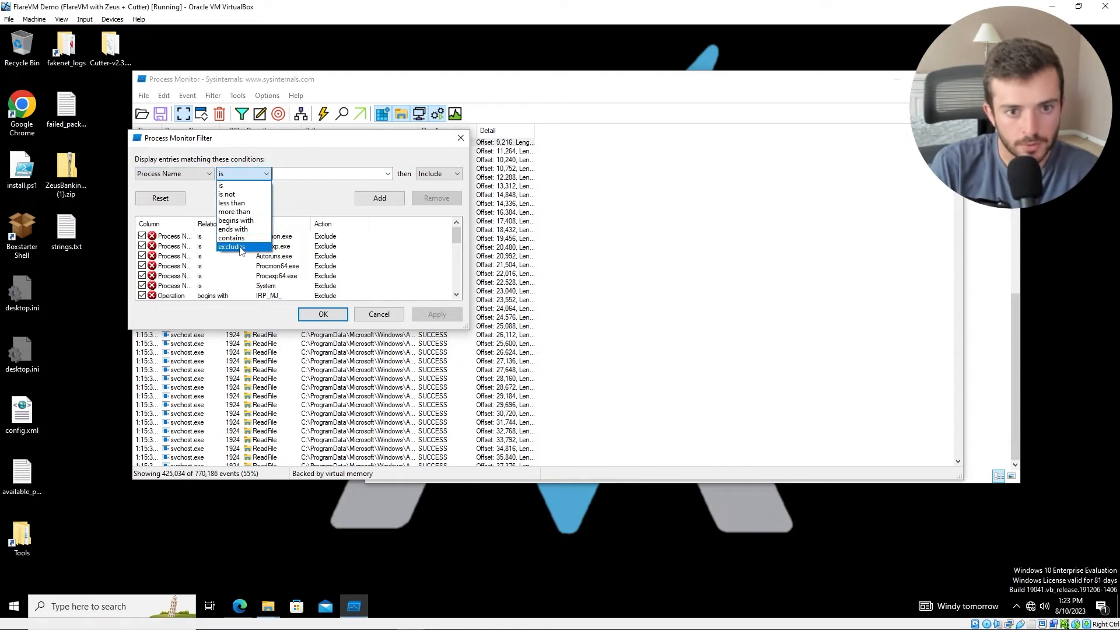
left_click(231, 238)
left_click(295, 172)
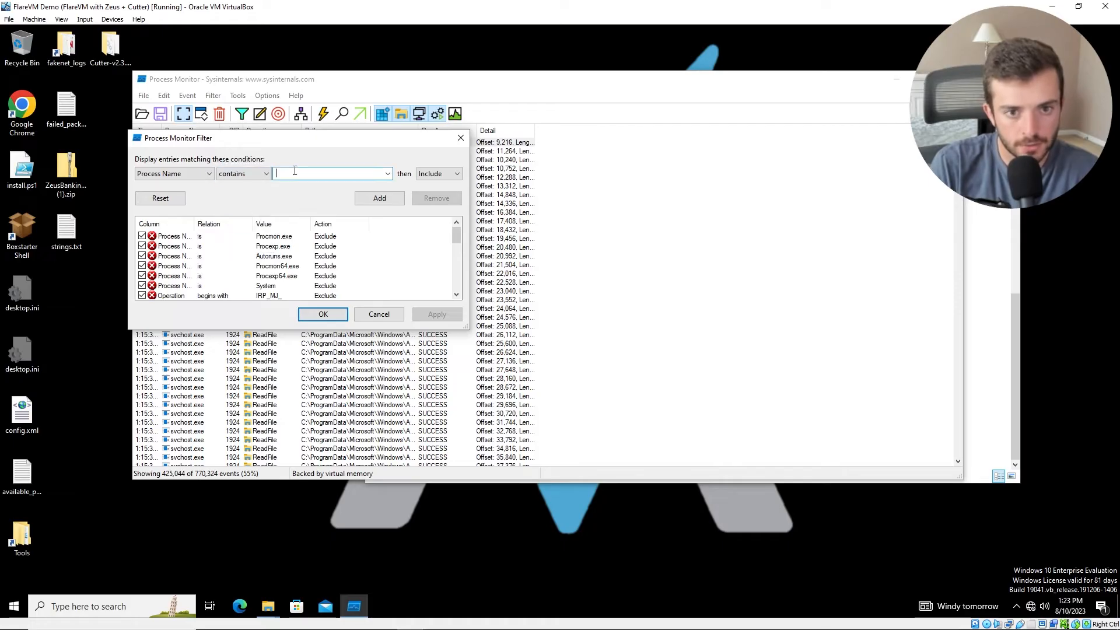
type("invoice")
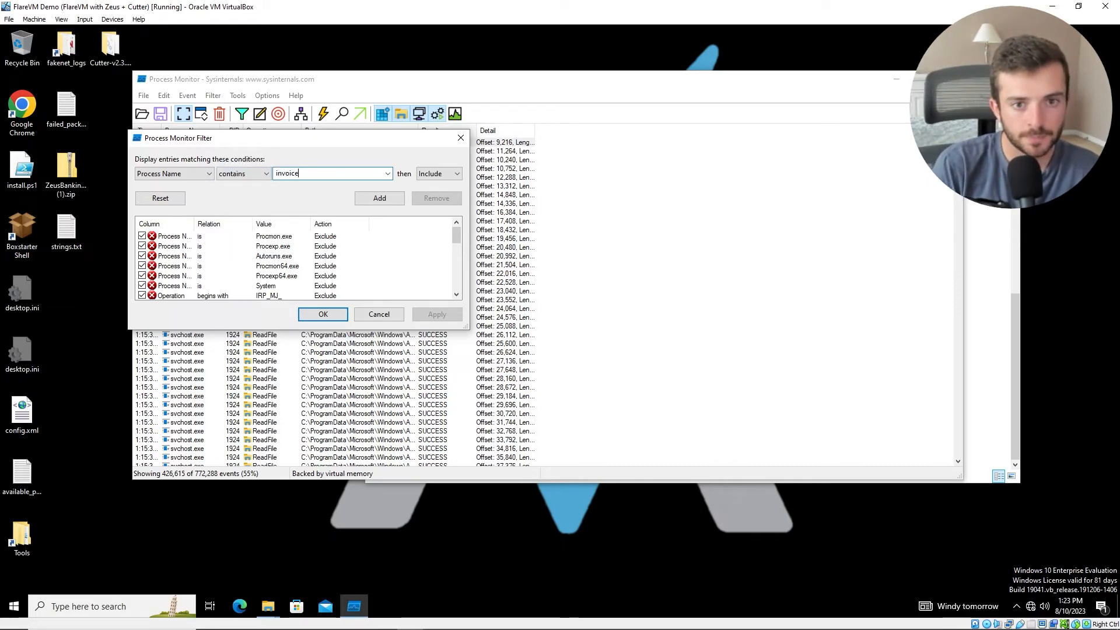
left_click(379, 198)
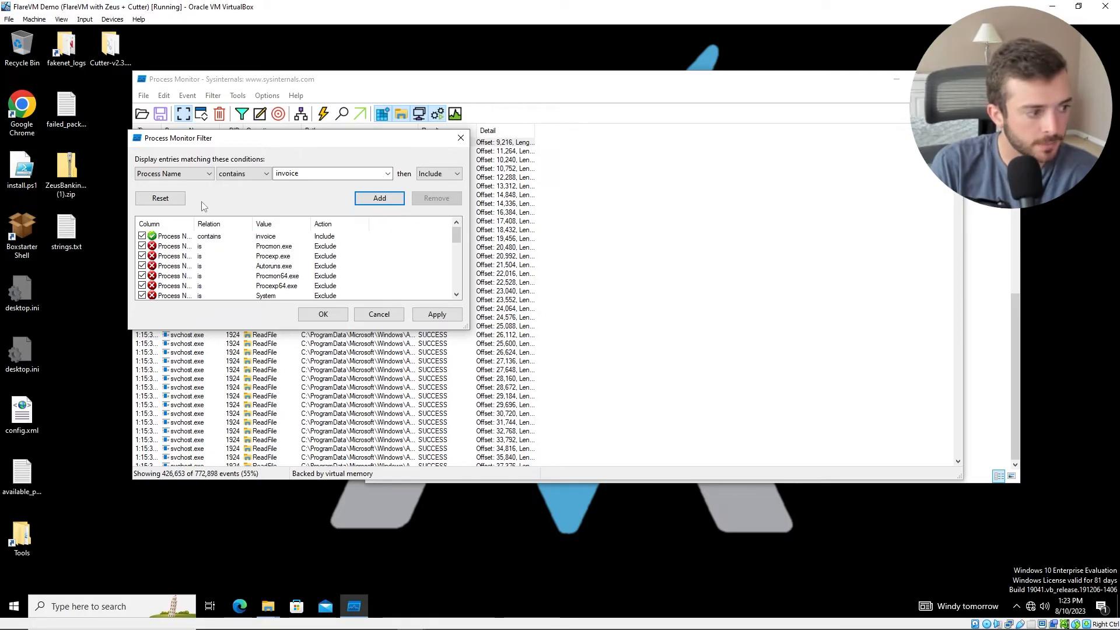
Step: Start a Path condition and copy the user's AppData\Local\Temp folder path from File Explorer
left_click_drag(249, 140, 423, 209)
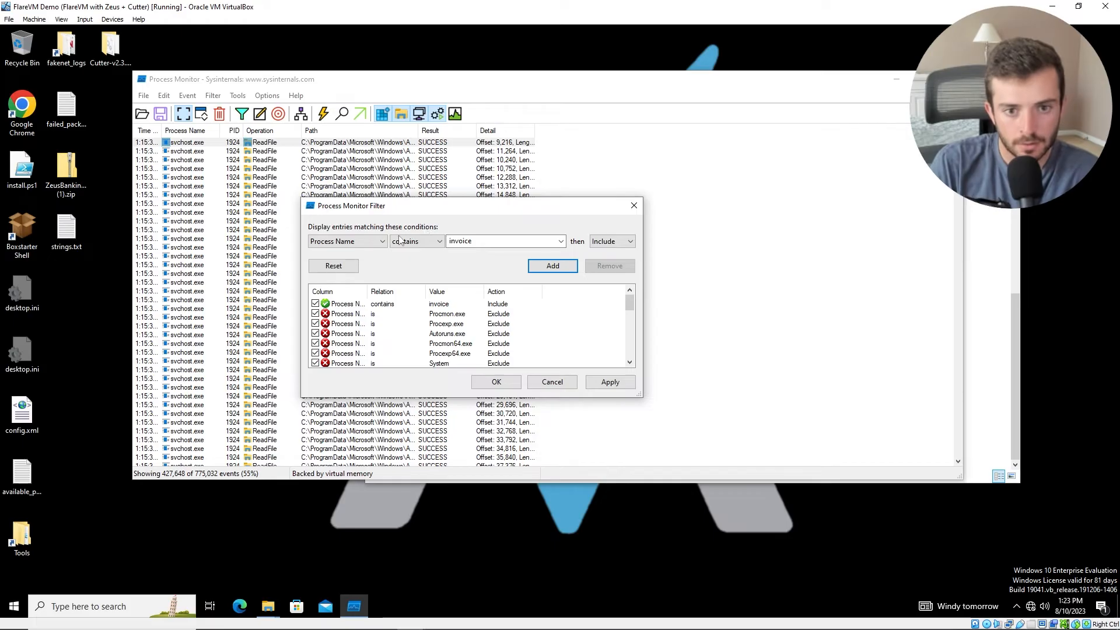
left_click(368, 243)
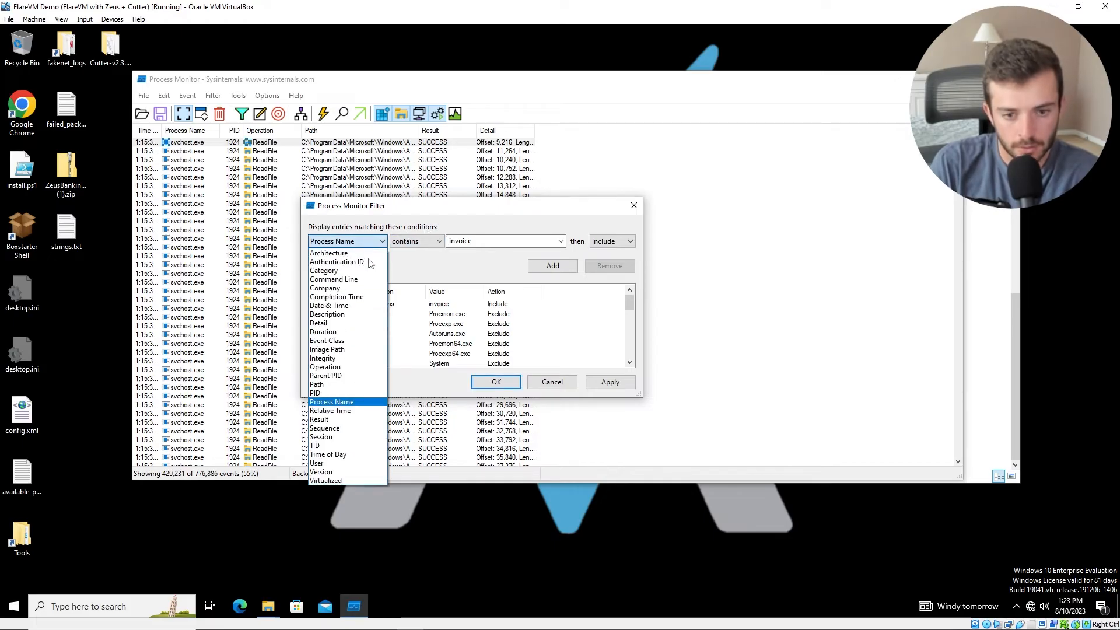
left_click(339, 384)
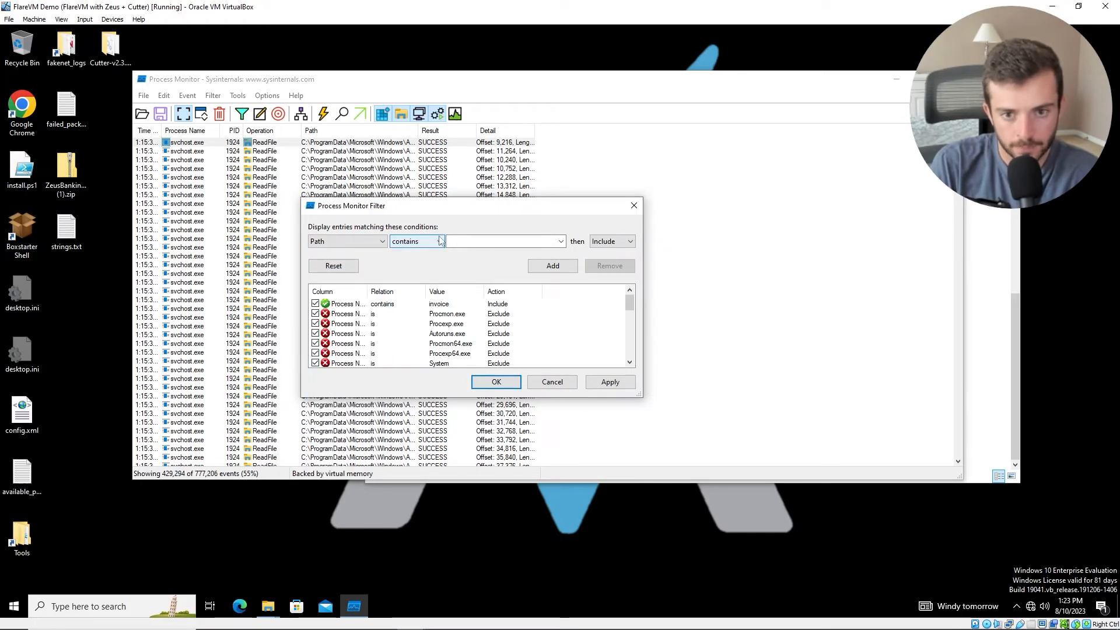
left_click(477, 241)
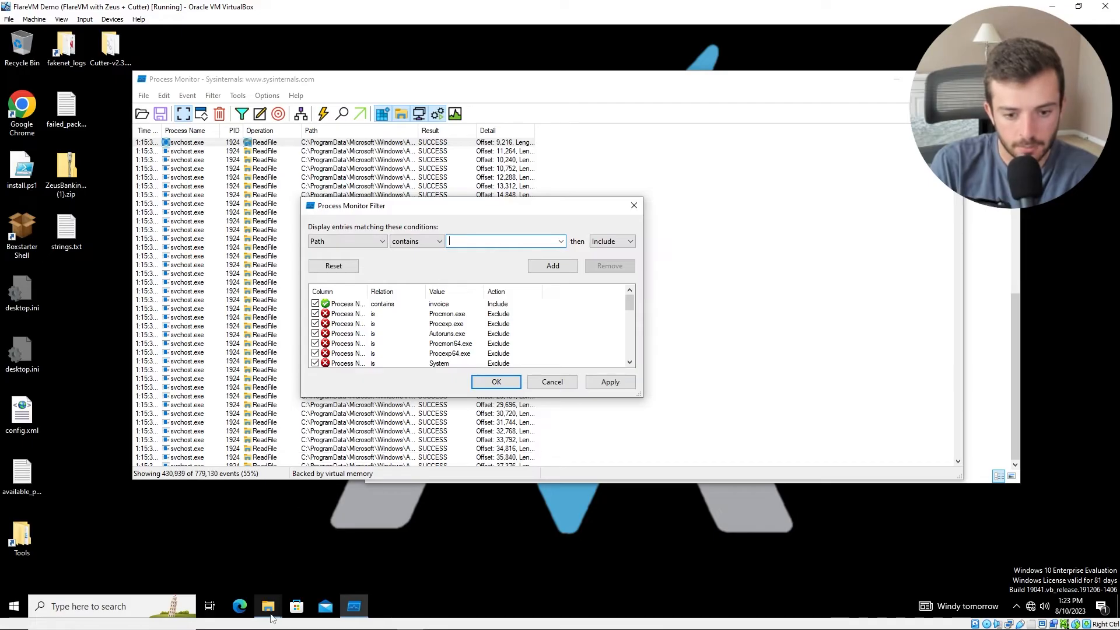
mouse_move(270, 617)
mouse_move(334, 579)
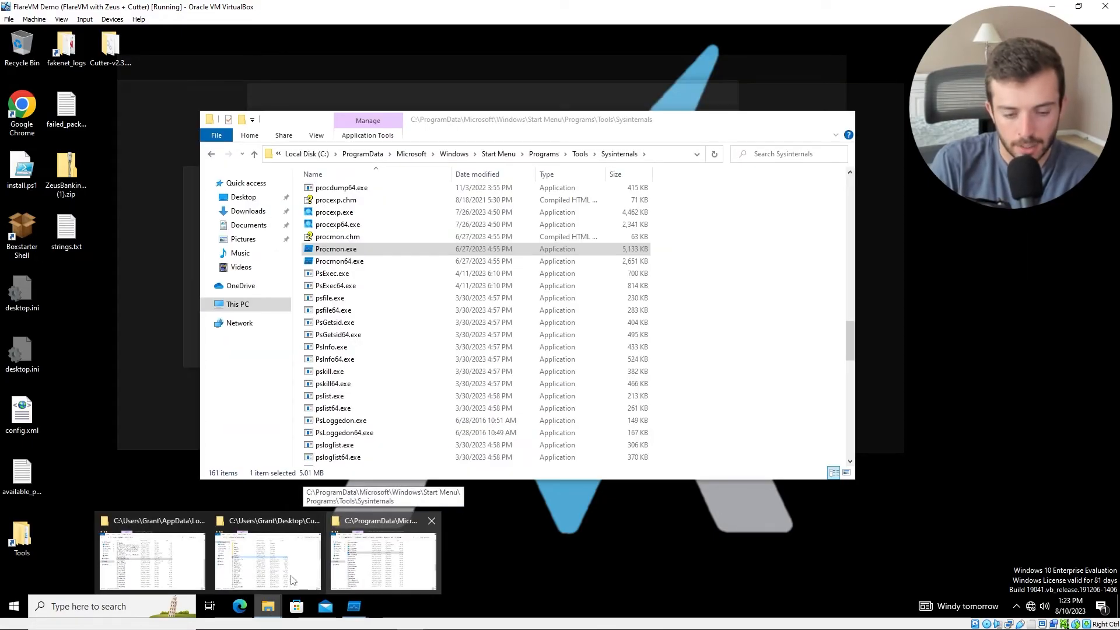
left_click(186, 557)
left_click(565, 158)
left_click(575, 158)
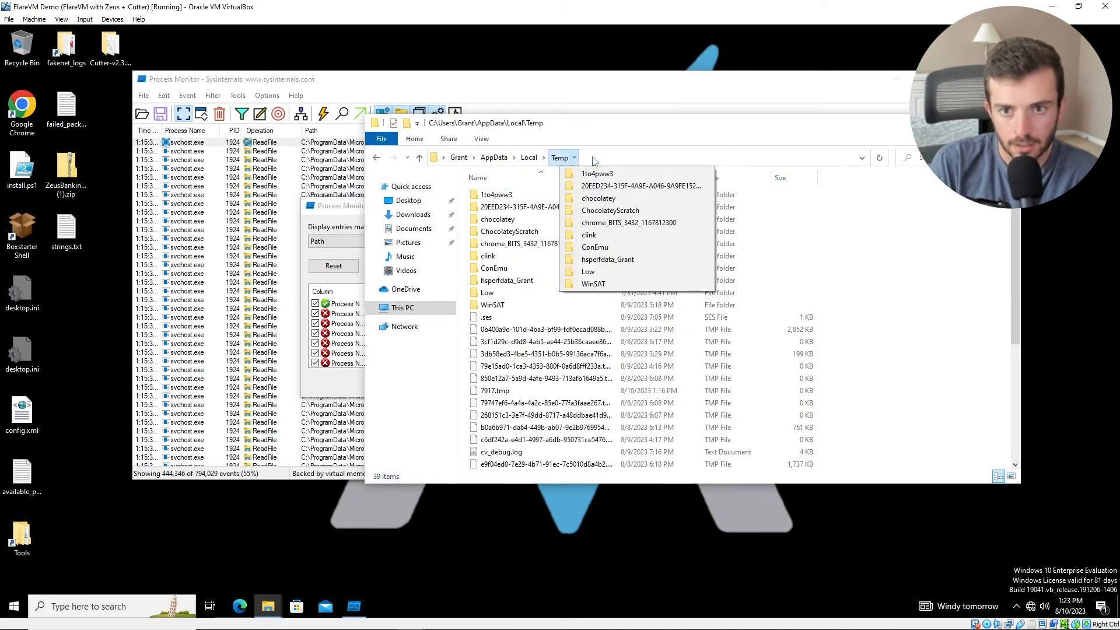
left_click(590, 158)
right_click(533, 157)
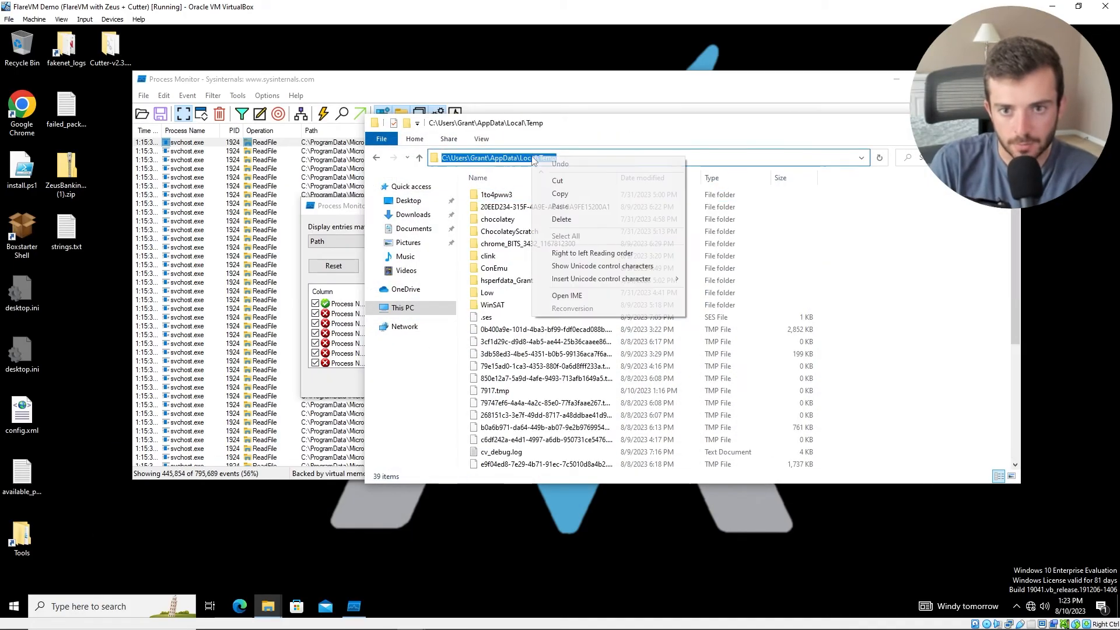
left_click(560, 193)
left_click_drag(584, 122, 411, 103)
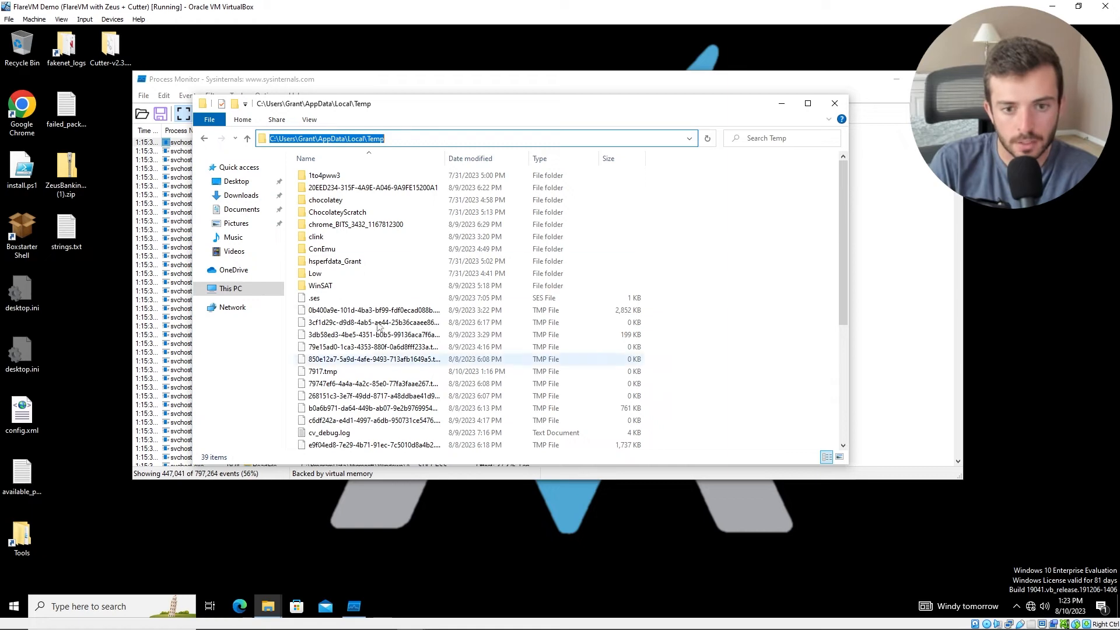
Step: Paste the Temp path as a Path contains condition, then apply and confirm the filter
left_click(782, 108)
right_click(537, 241)
left_click(555, 287)
left_click(534, 265)
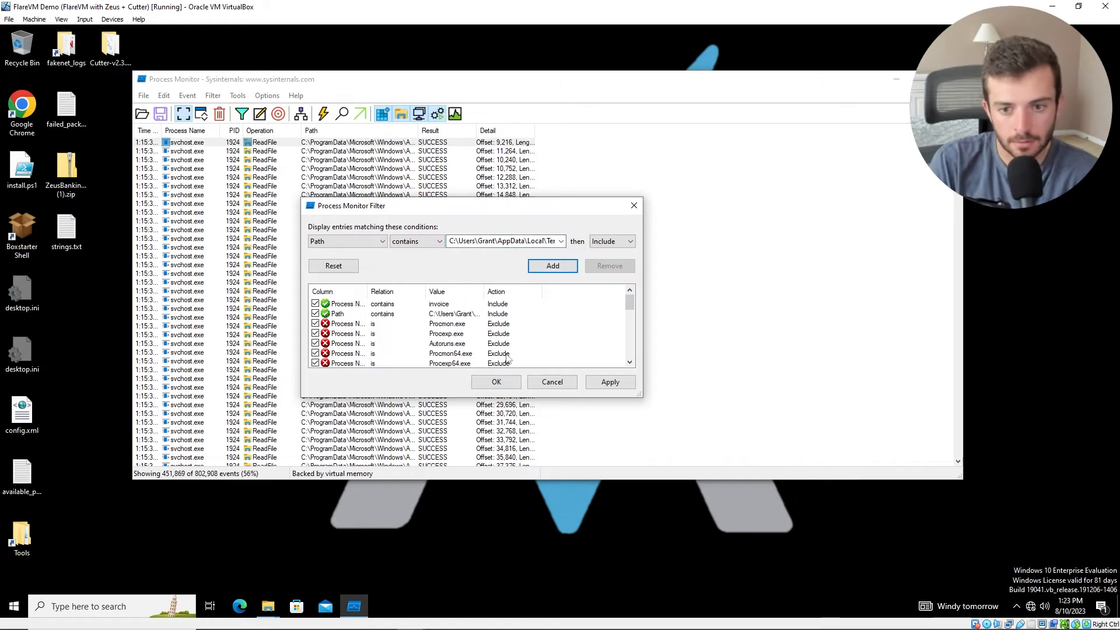
left_click(611, 382)
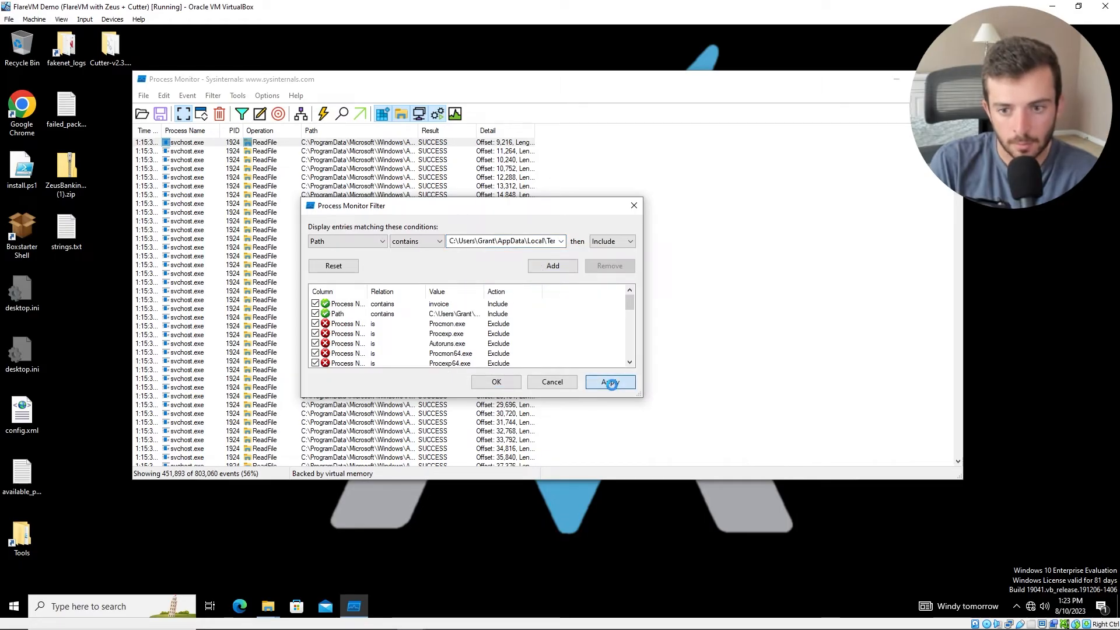
left_click(506, 386)
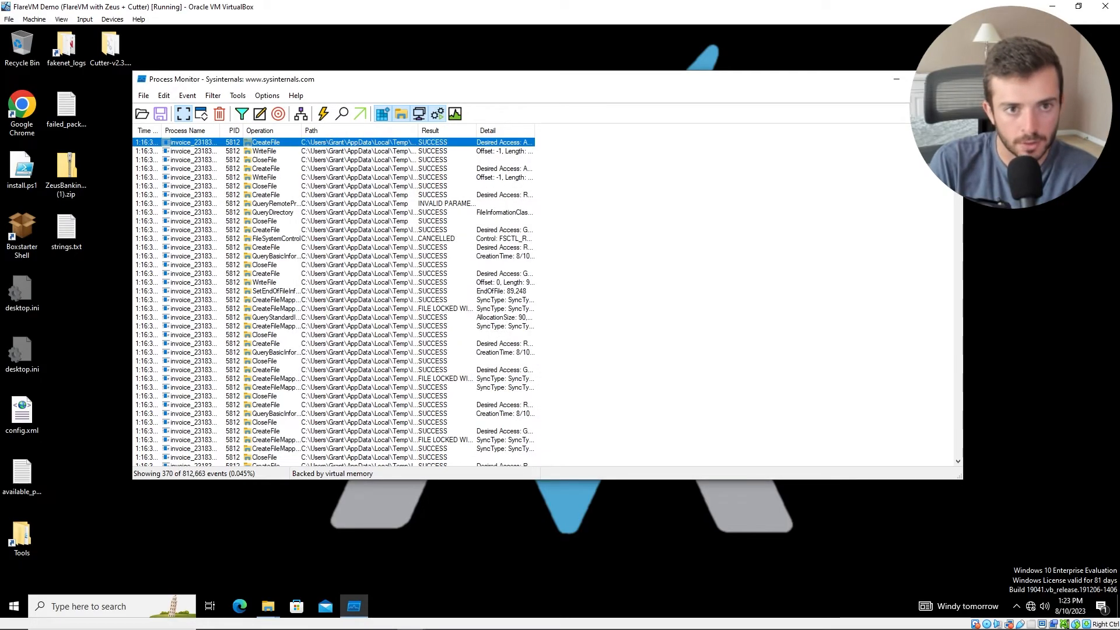
Step: Review the invoice process's InstallFlashPlayer.exe and msimg32.dll writes, selecting the WriteFile msimg32.dll row
left_click_drag(271, 78, 184, 55)
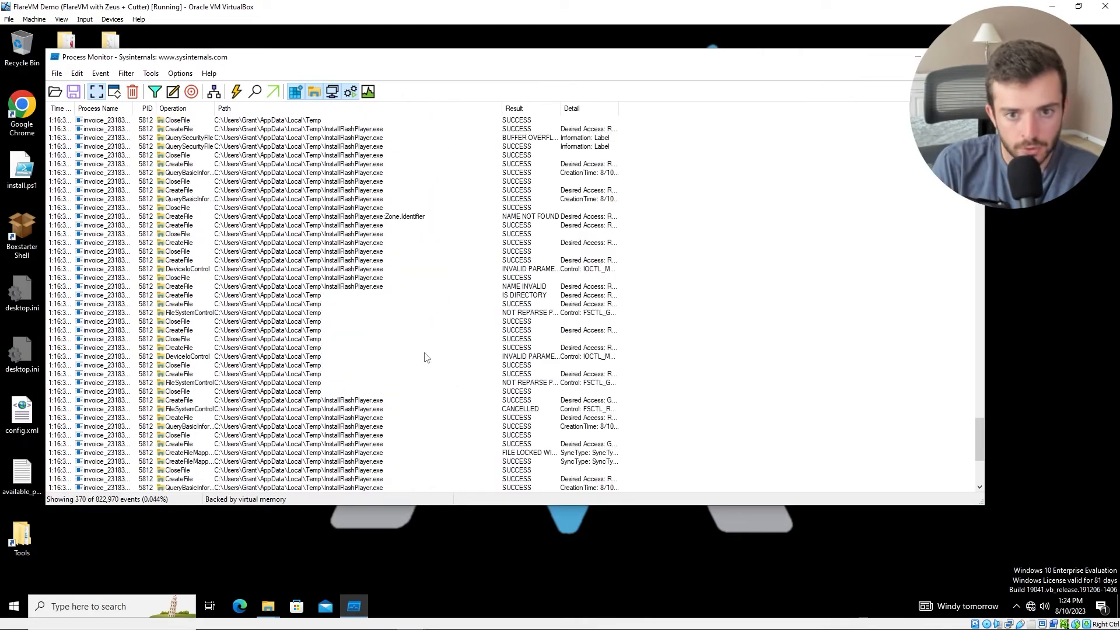
scroll(417, 368, "up", 5)
scroll(269, 358, "up", 7)
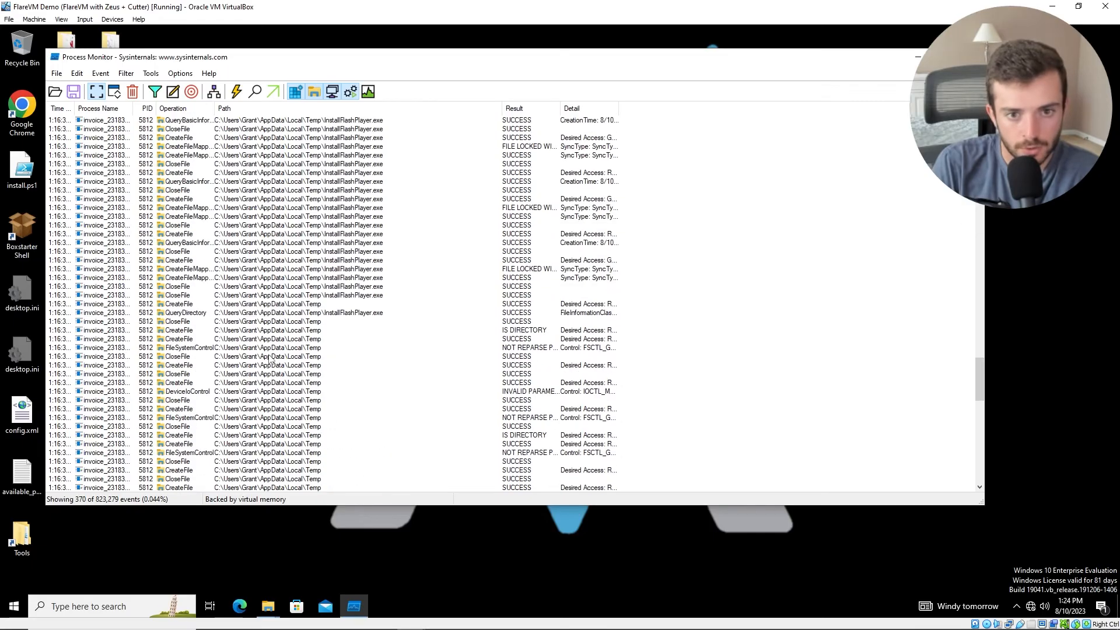
scroll(420, 370, "up", 9)
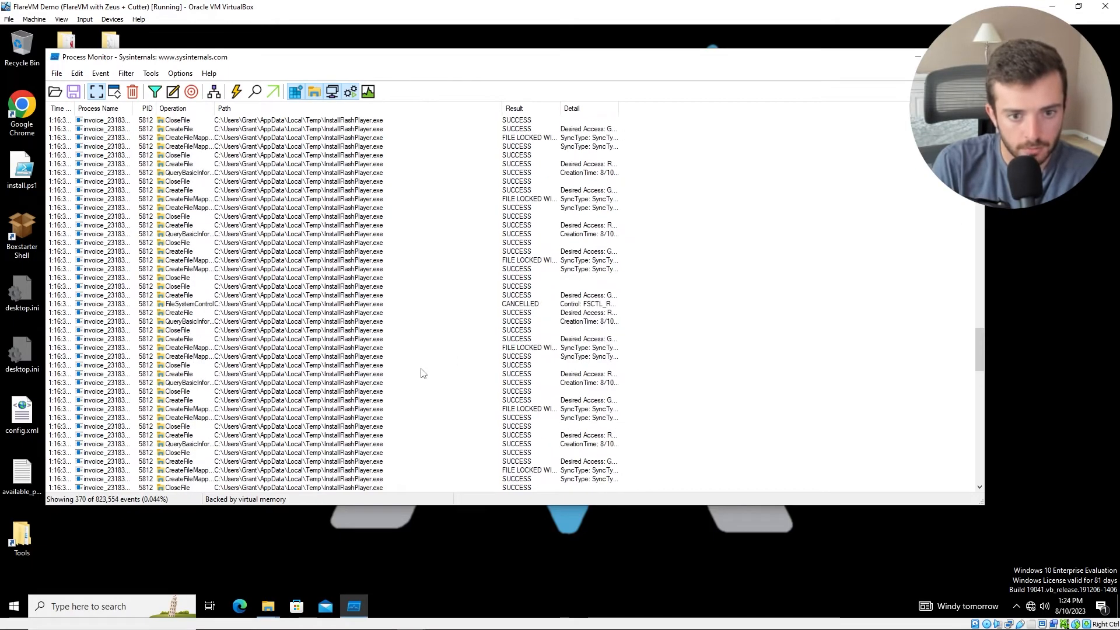
scroll(384, 379, "up", 6)
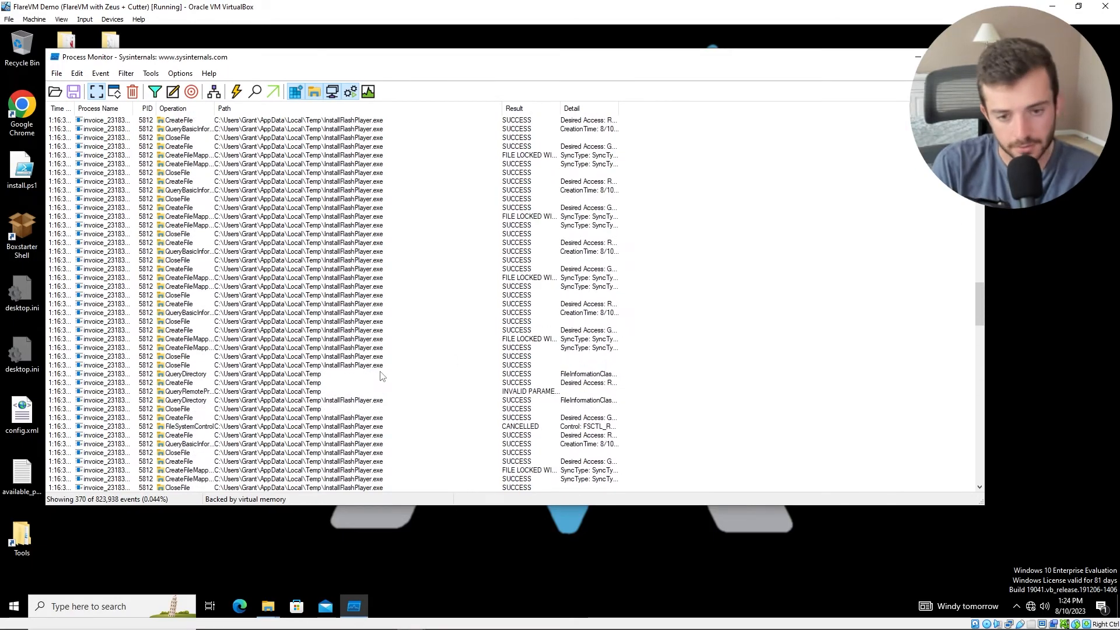
scroll(382, 376, "up", 6)
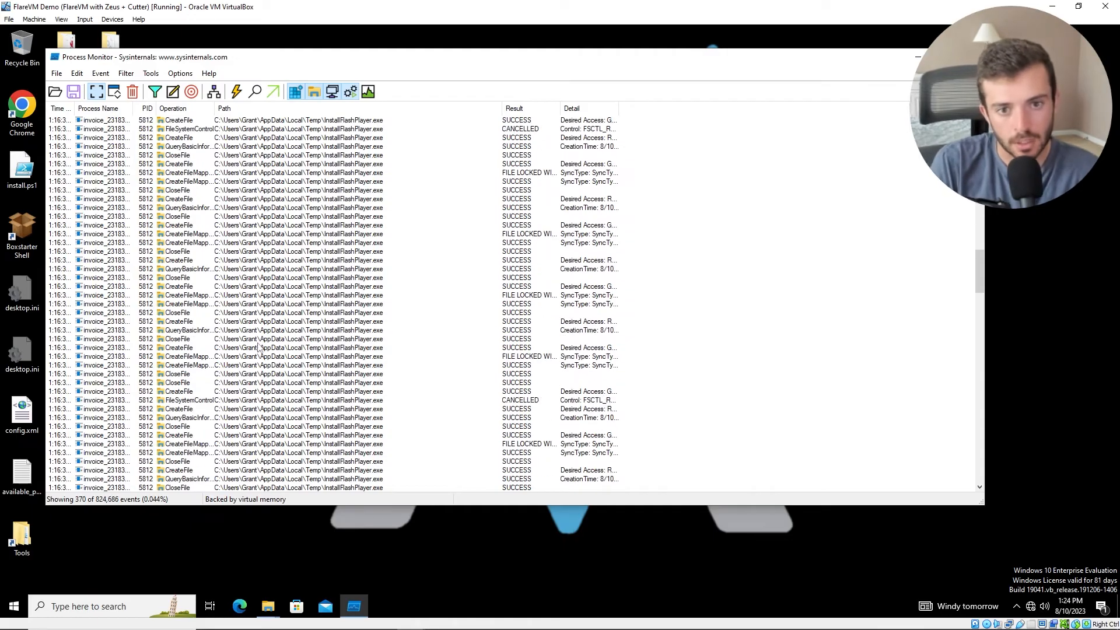
left_click(333, 226)
scroll(362, 280, "down", 5)
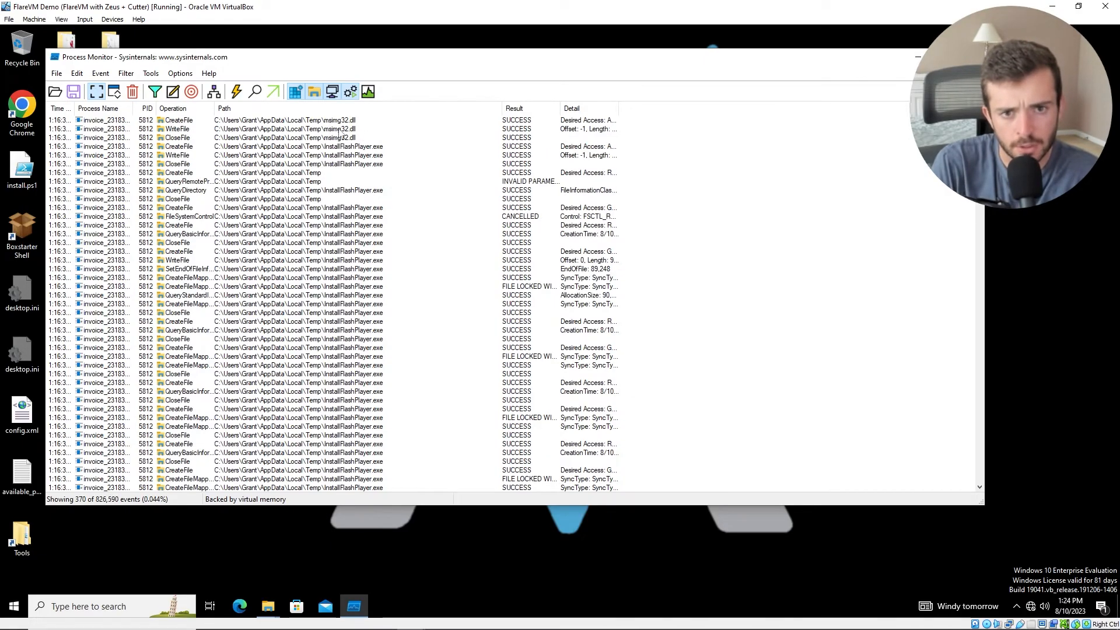
left_click(341, 130)
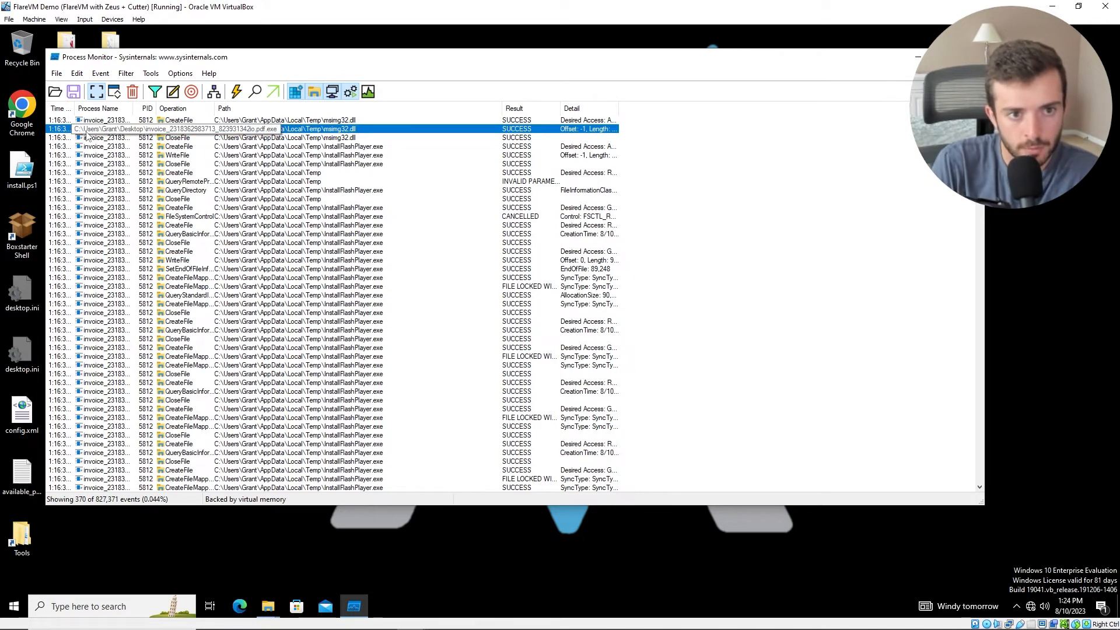
left_click(268, 608)
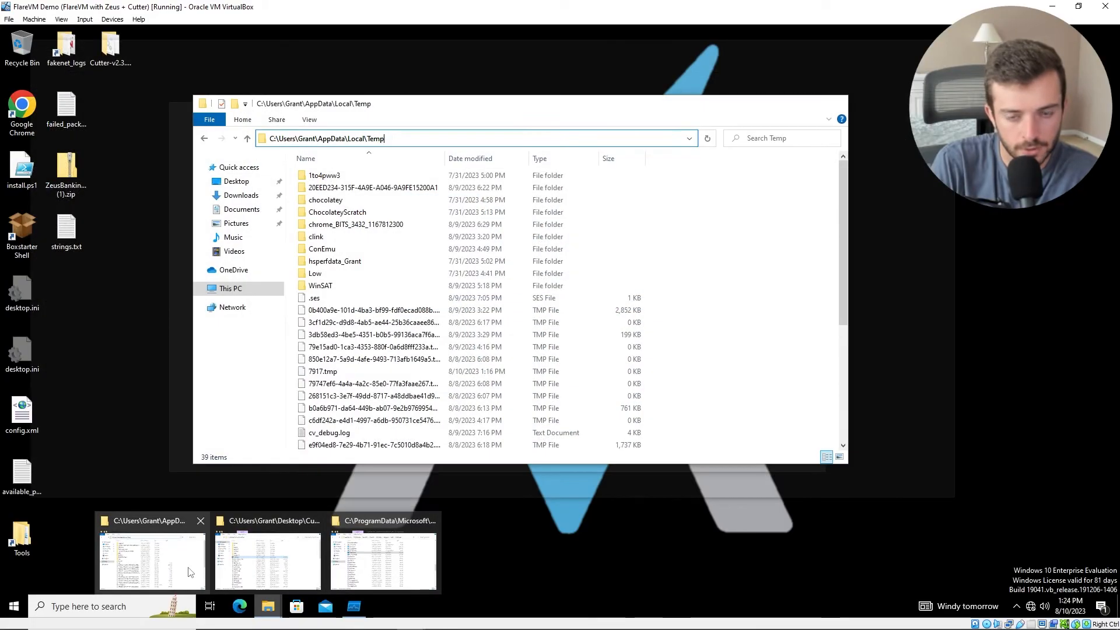
Step: Select InstallFlashPlayer.exe and msimg32.dll in the Temp folder and copy them
left_click(188, 573)
left_click_drag(425, 111, 310, 96)
left_click_drag(724, 189, 724, 275)
left_click(233, 309)
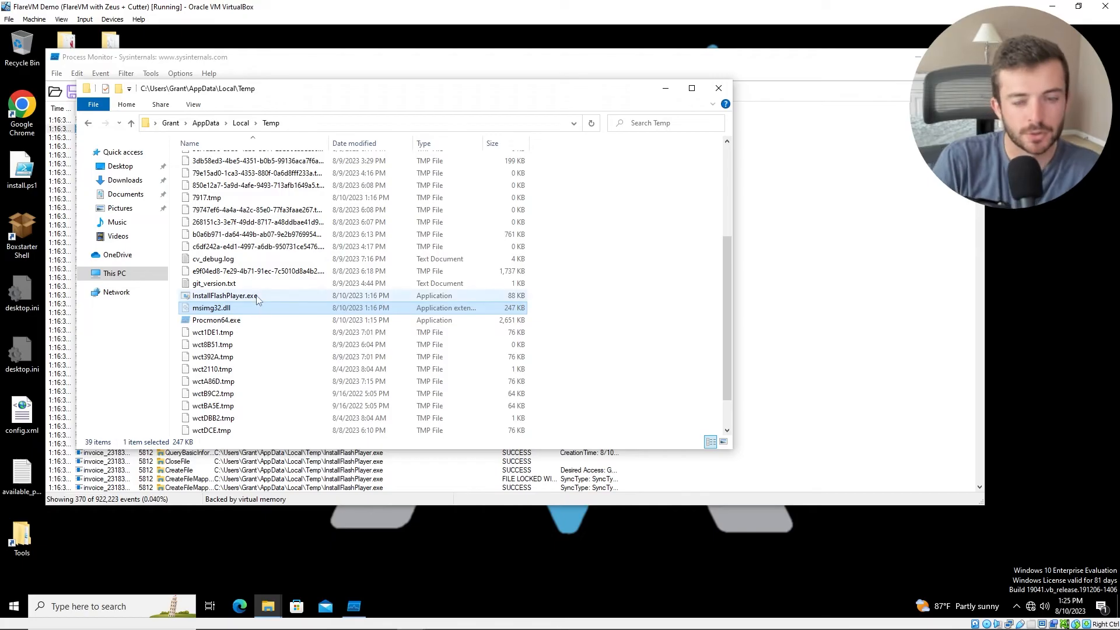
left_click(257, 296, "ctrl")
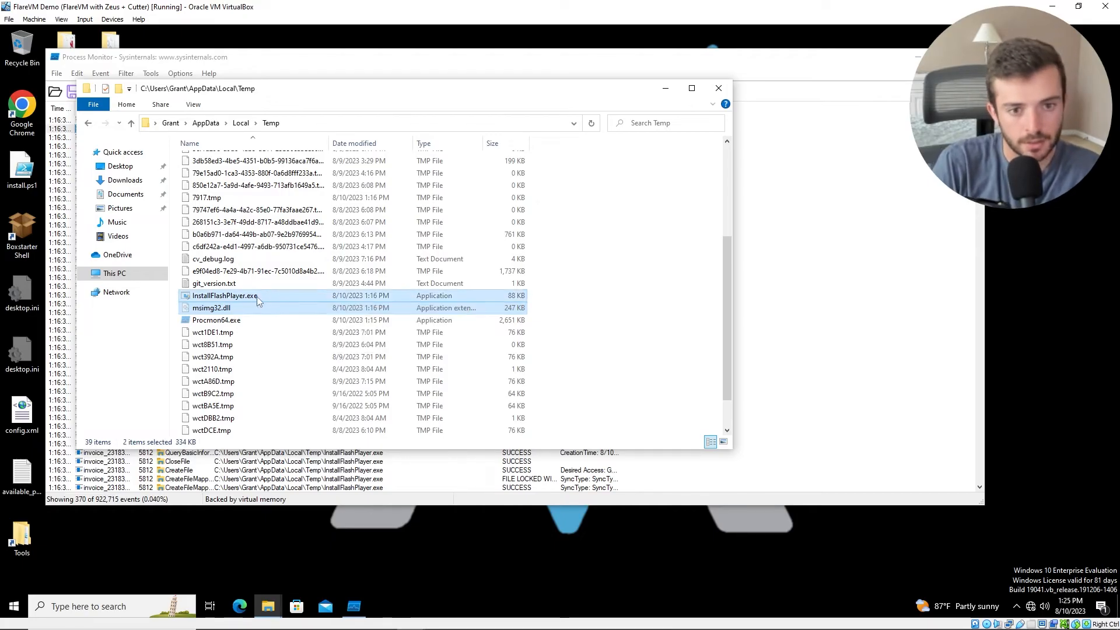
left_click_drag(294, 97, 490, 99)
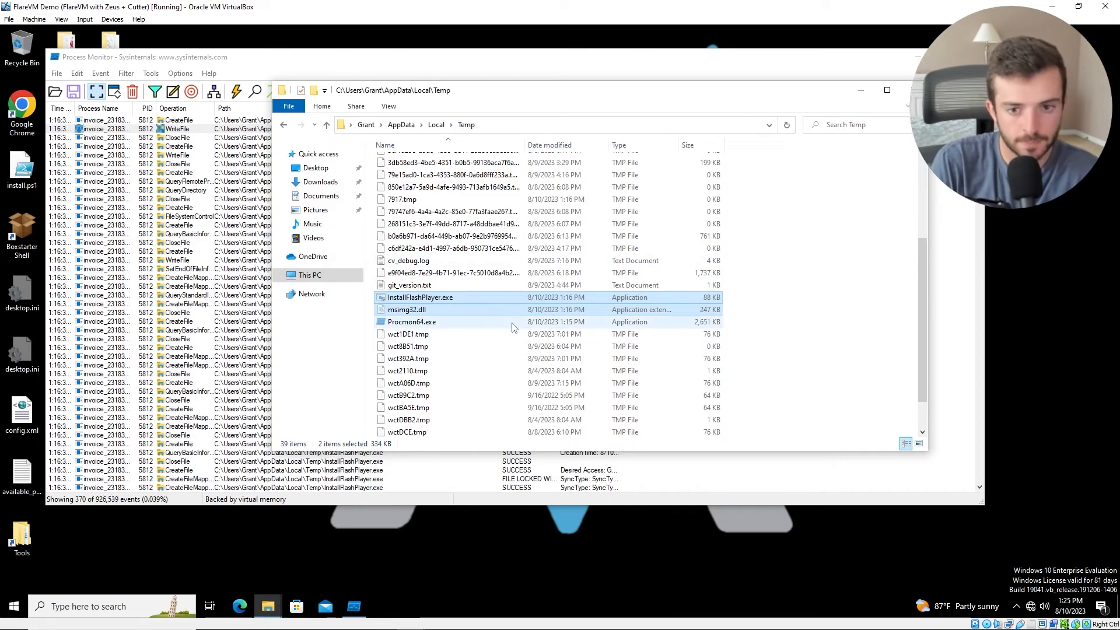
left_click(158, 530)
Step: Minimize the windows and paste both files onto the FlareVM desktop
left_click(861, 91)
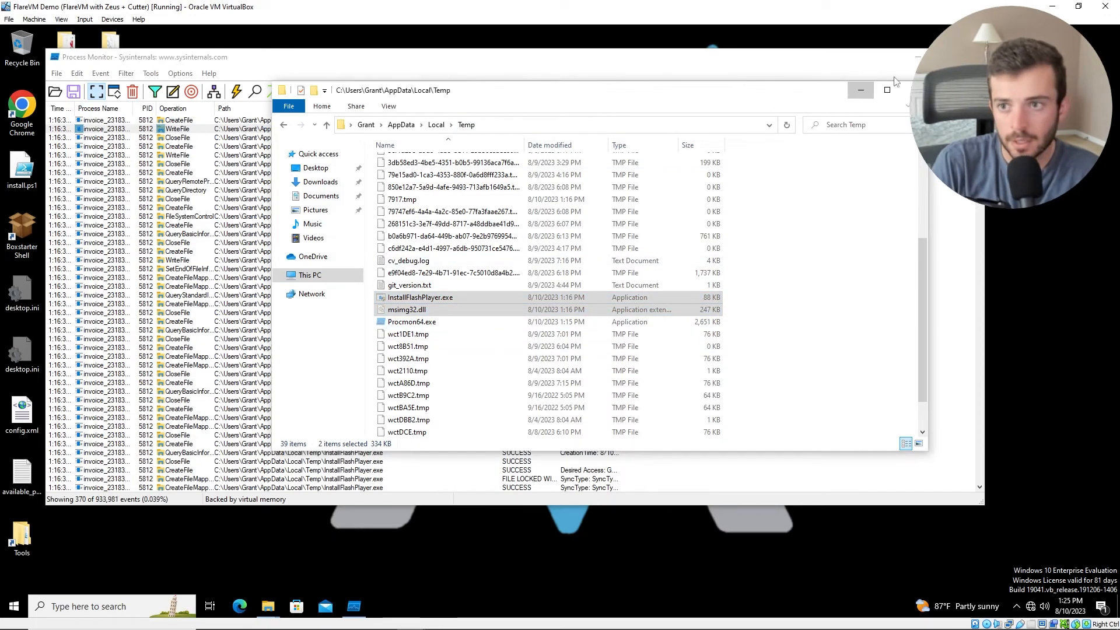
left_click(918, 58)
left_click(96, 351)
key("ctrl+v")
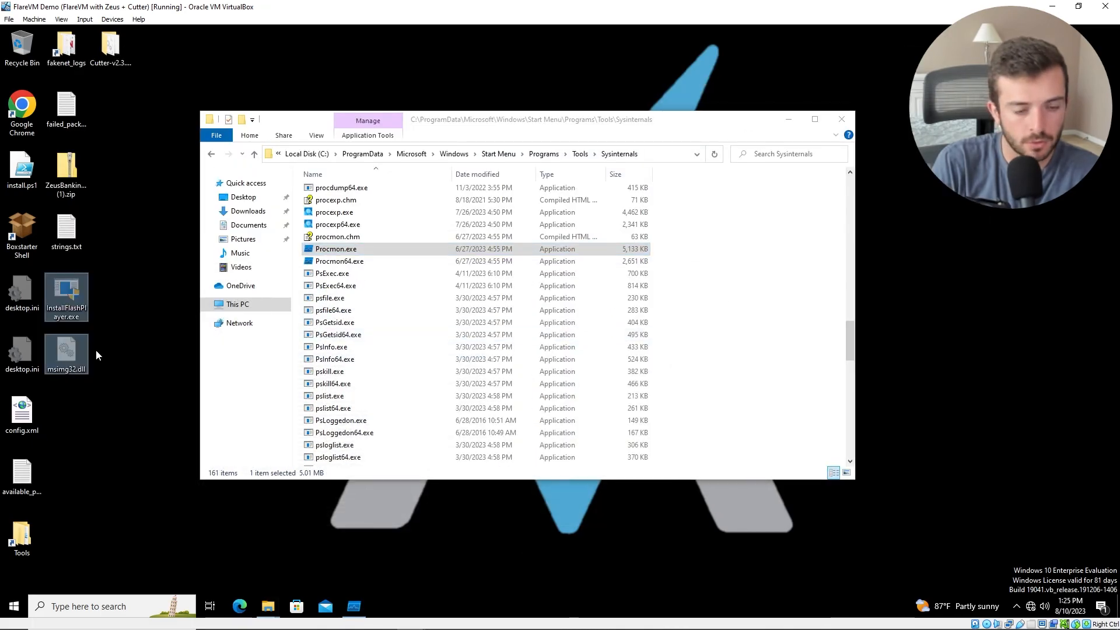
left_click(144, 332)
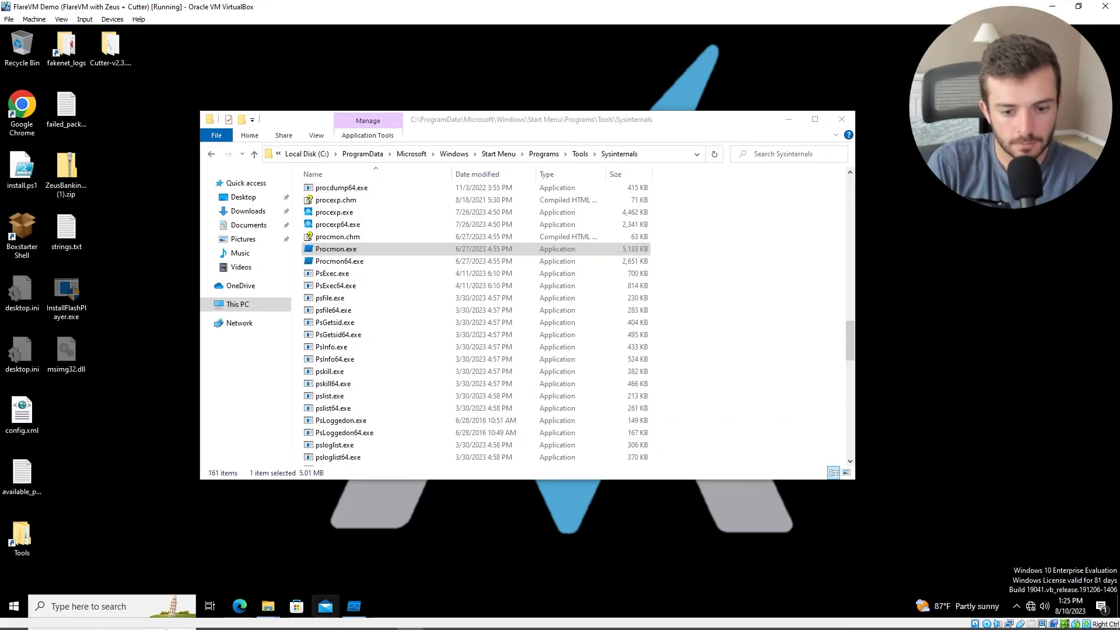
left_click(354, 606)
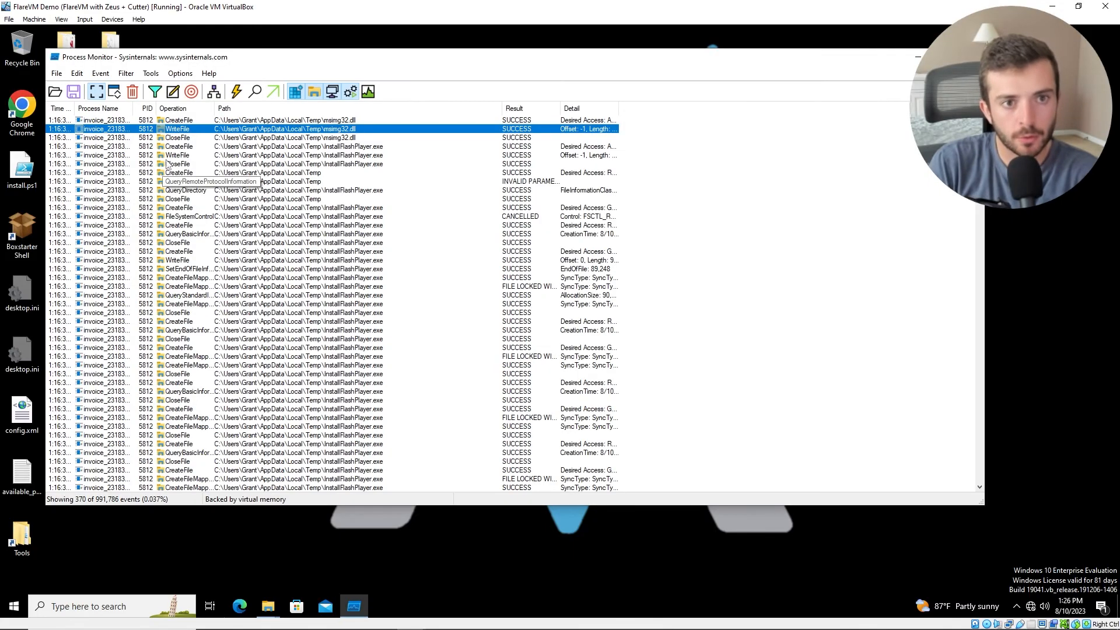
Step: Add an Operation contains RegSetValue filter, disable the Temp Path condition, and apply it
left_click(155, 92)
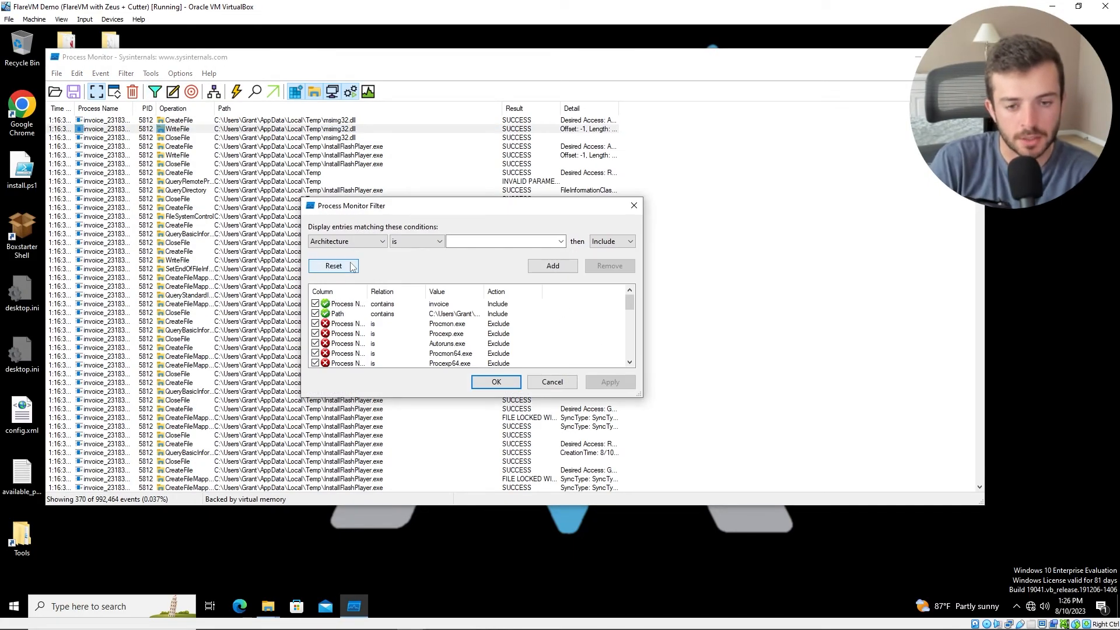
left_click(359, 245)
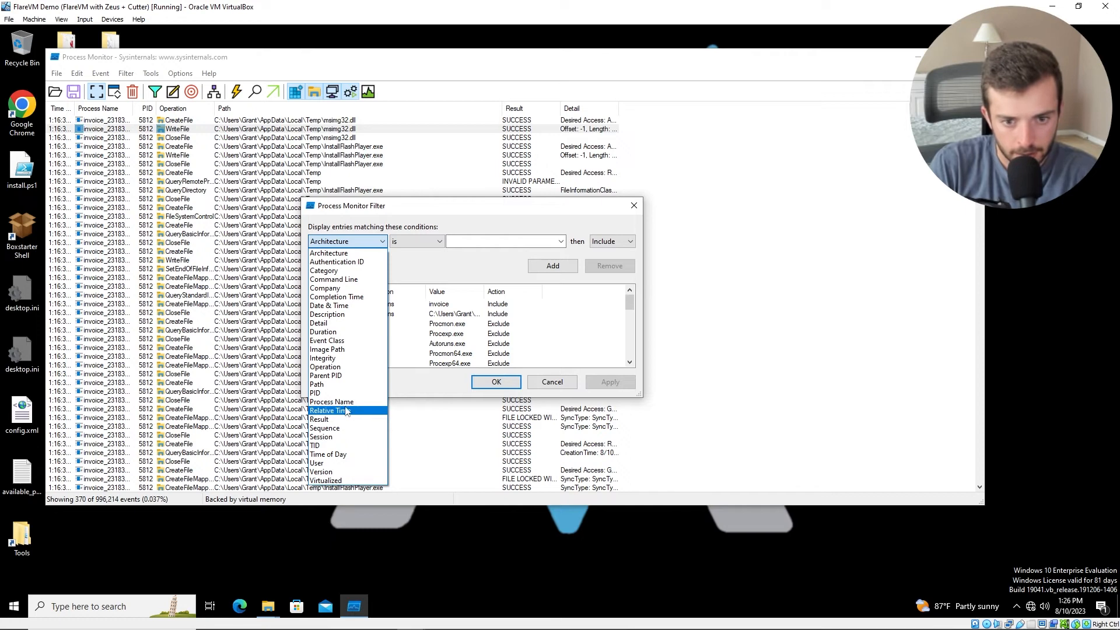
left_click(345, 367)
left_click_drag(379, 205, 255, 190)
left_click(291, 225)
left_click(294, 292)
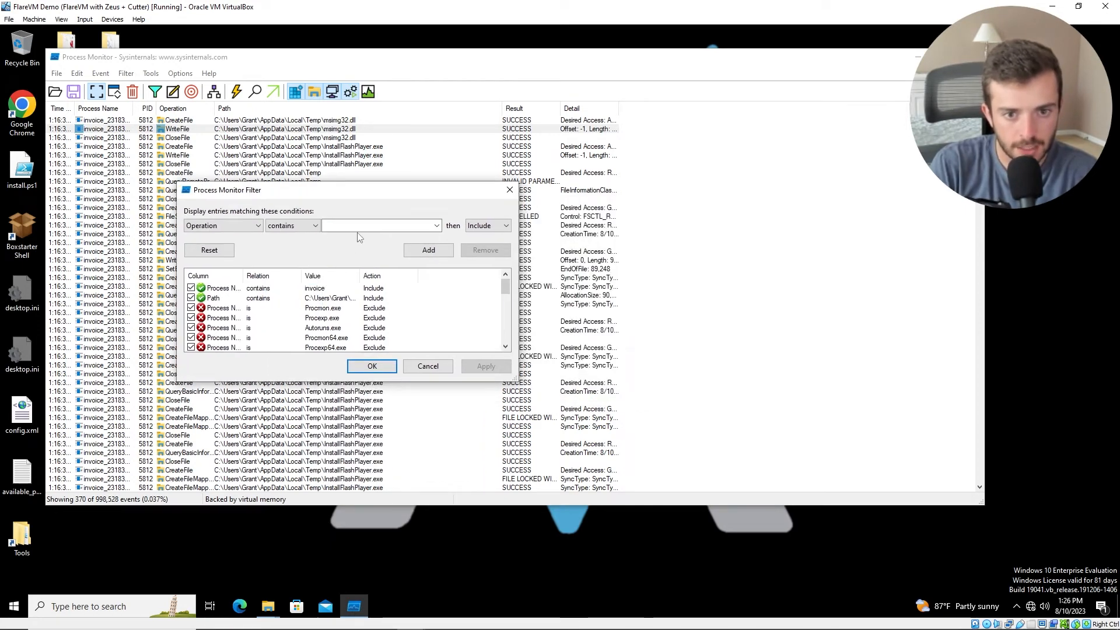
left_click(361, 225)
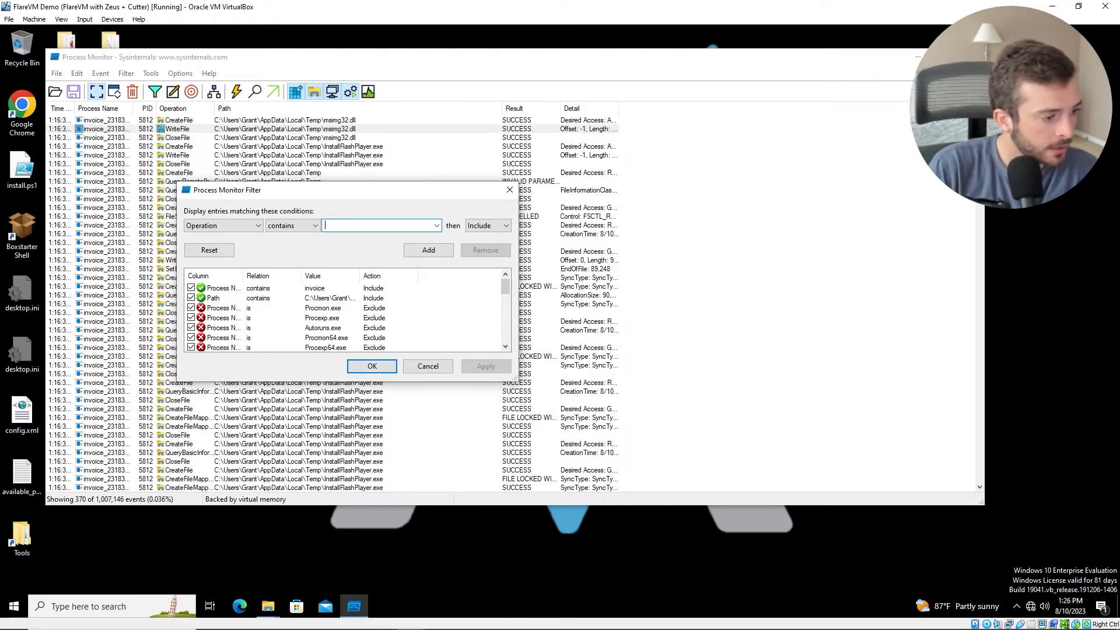
type("RegS")
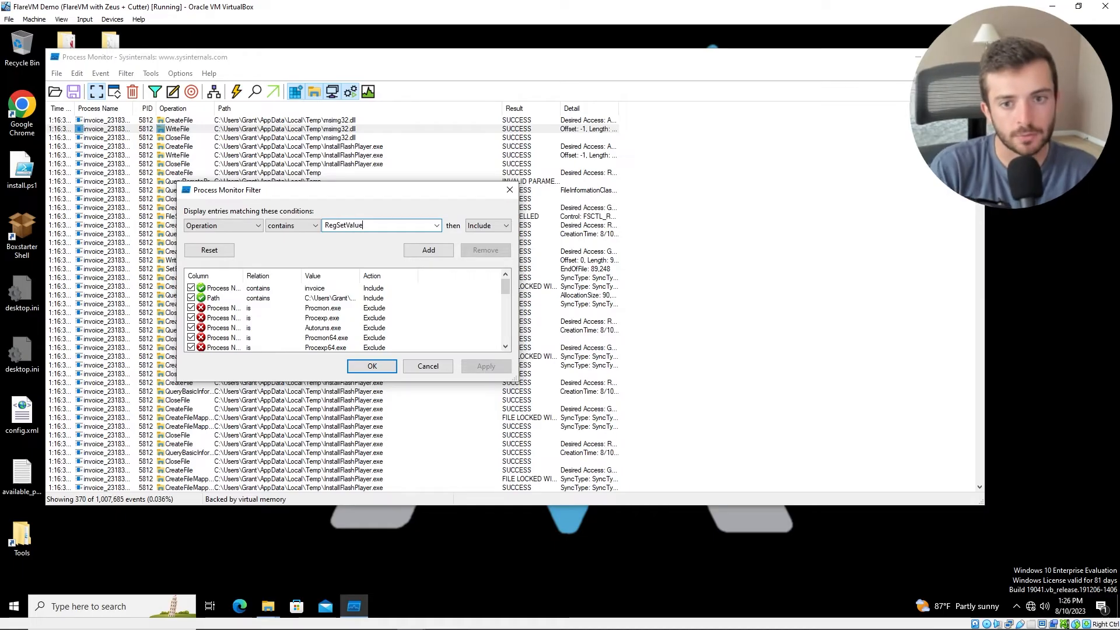
type("etValue")
left_click(425, 252)
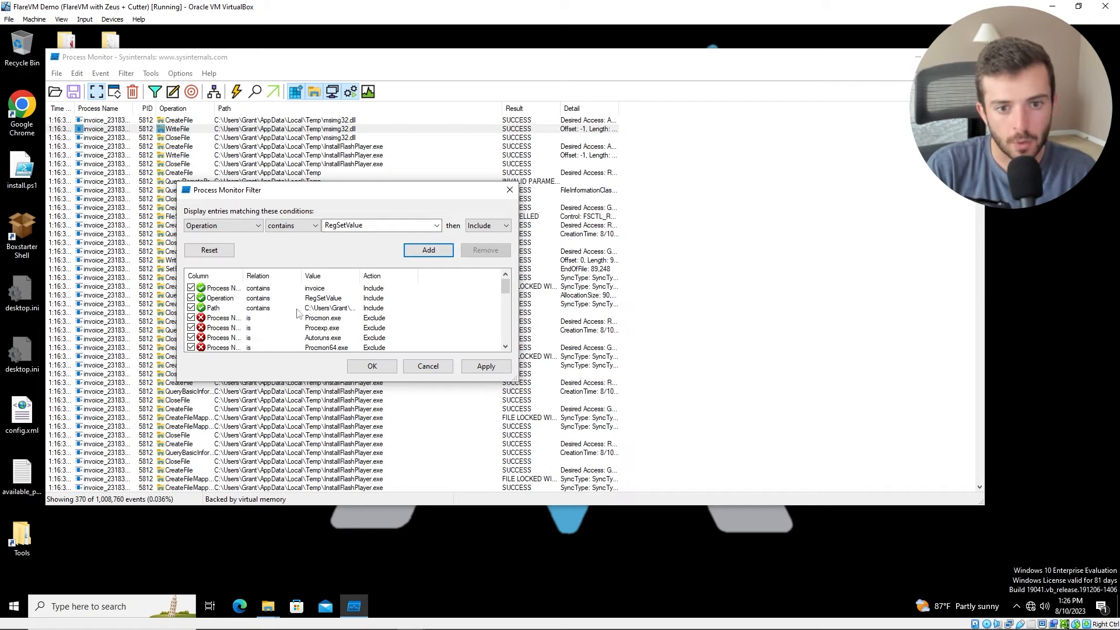
left_click(191, 308)
left_click(478, 368)
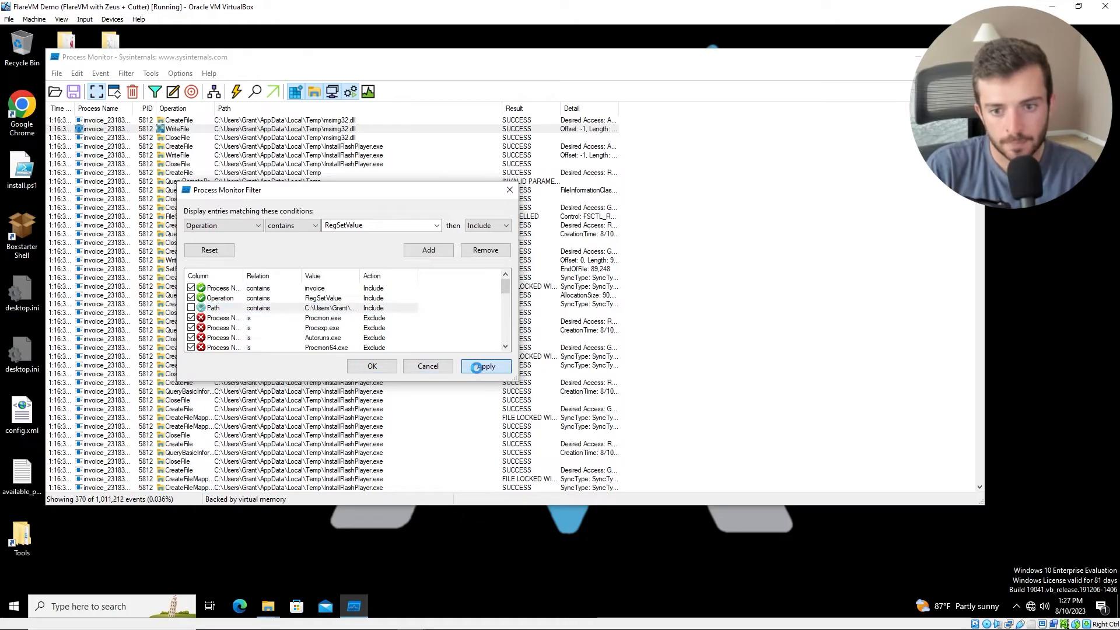
left_click(376, 366)
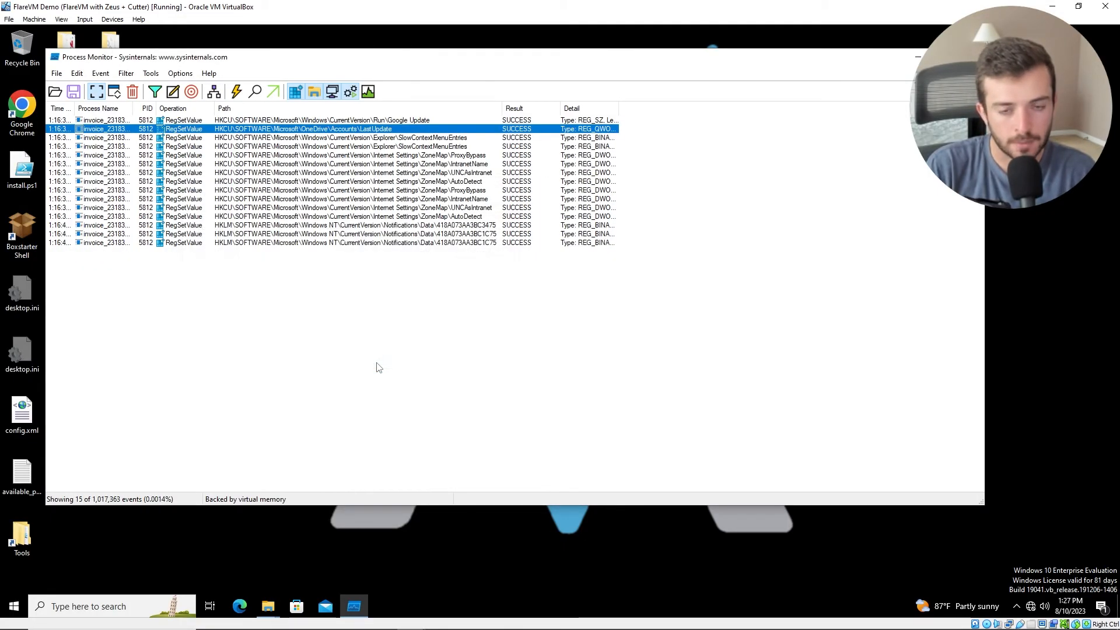
Step: Inspect the RegSetValue events and widen the Detail column to read the Run\Google Update value
left_click(185, 120)
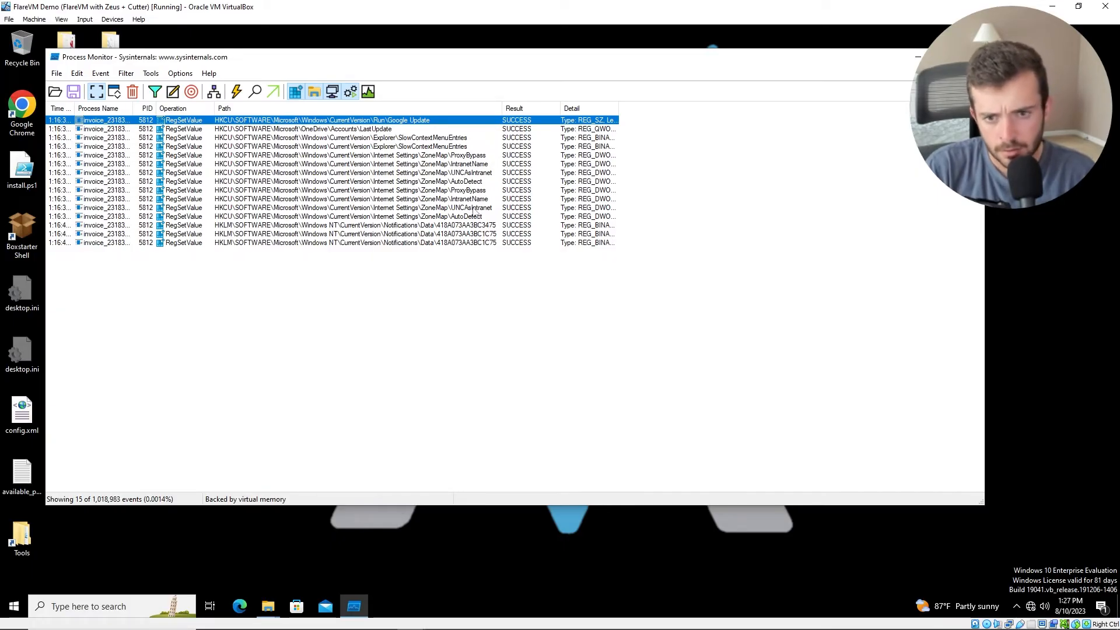
left_click(477, 191)
left_click(479, 182)
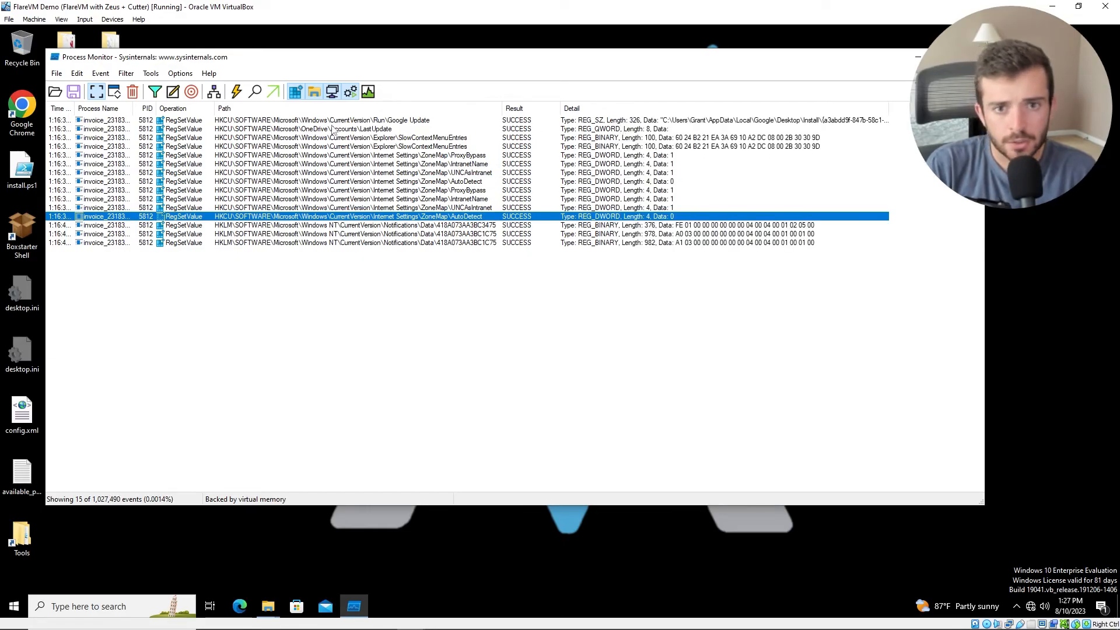
left_click(314, 131)
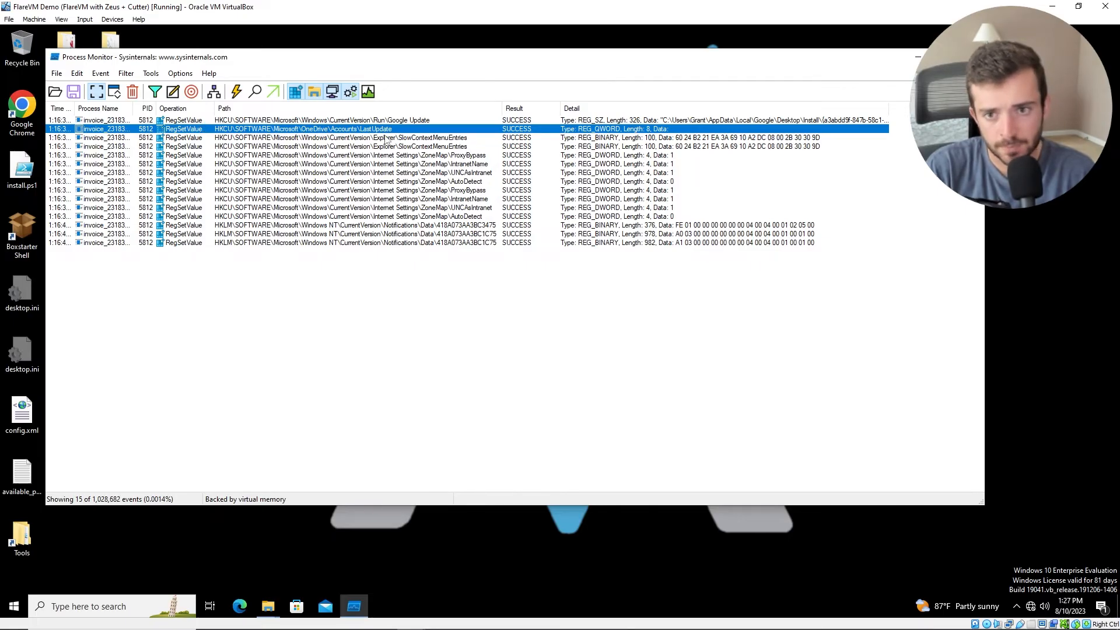
key("Up")
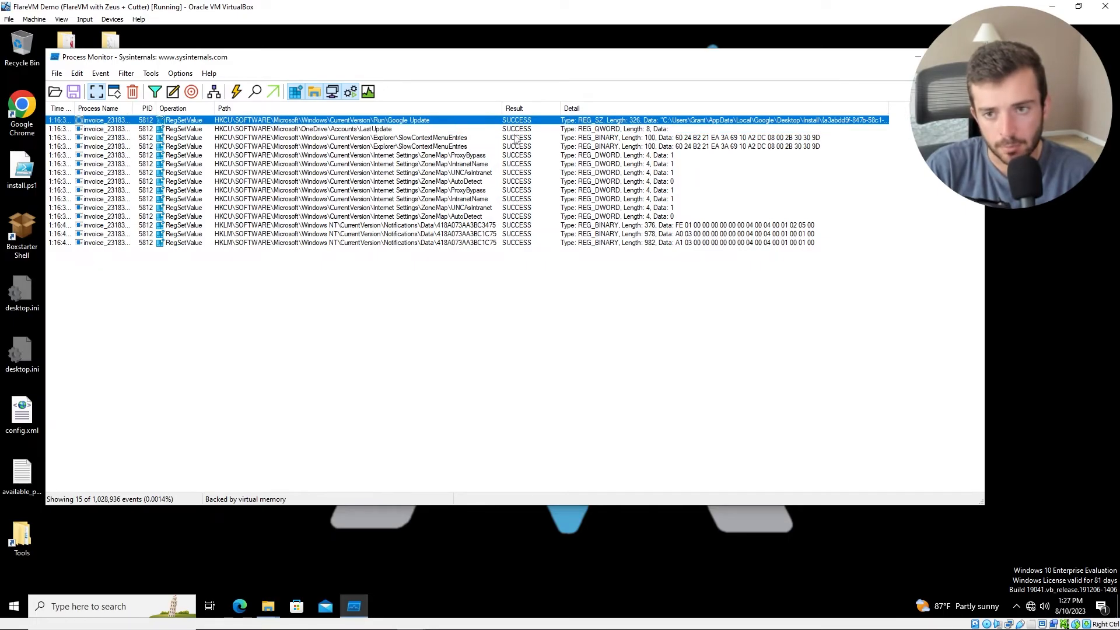
left_click_drag(891, 108, 946, 109)
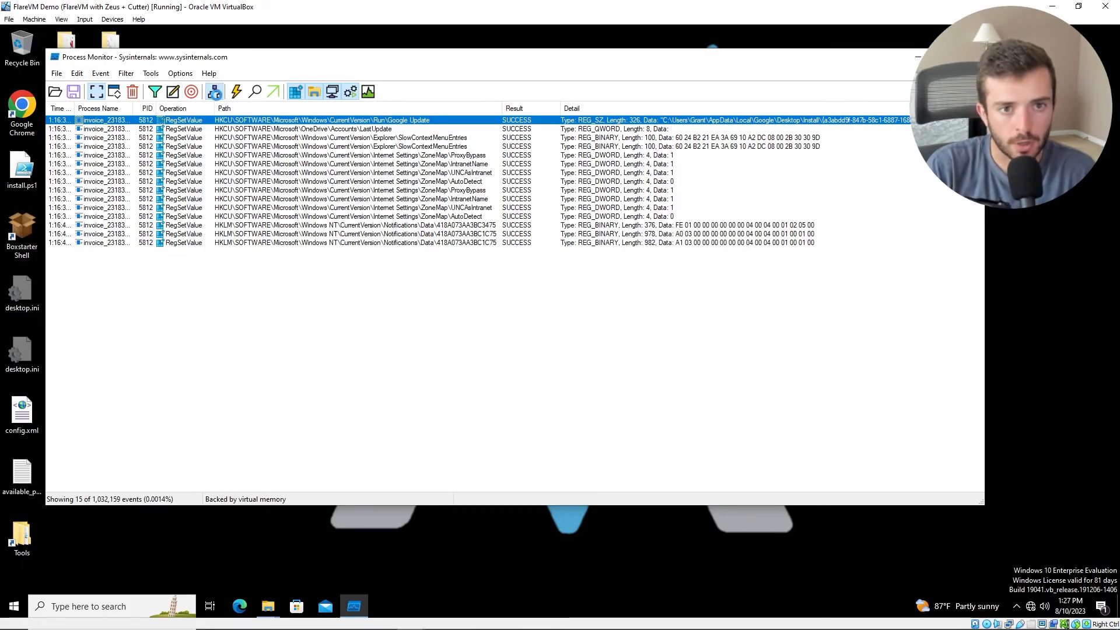
left_click(213, 91)
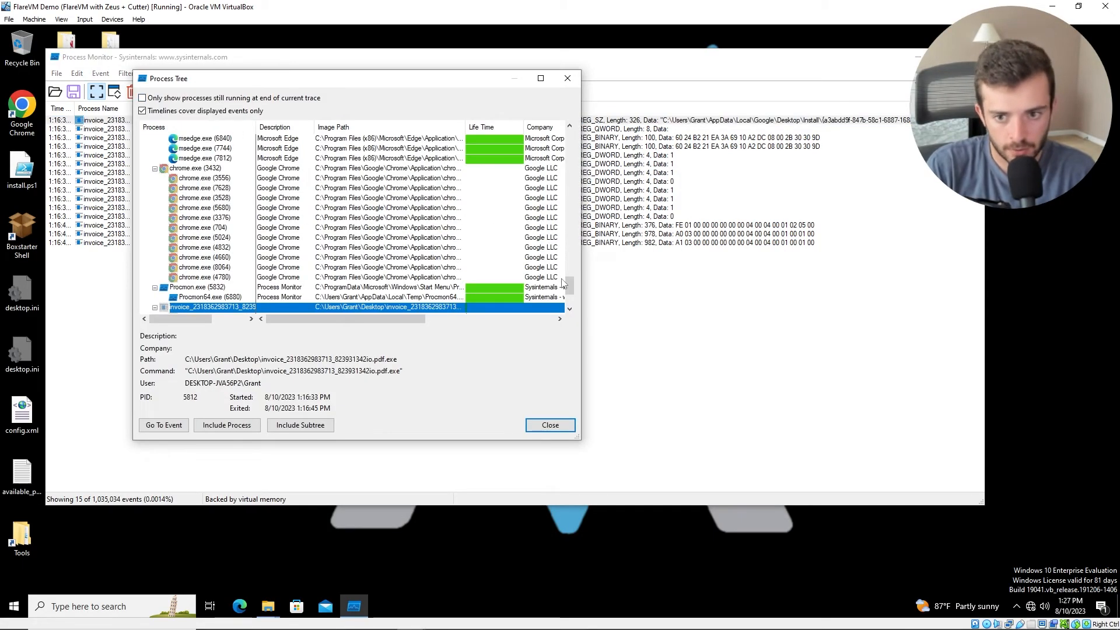
Step: Inspect GoogleUpdate.exe (1112) and its setup.exe children 7620, 5504, 6420 and 4248
left_click_drag(570, 285, 576, 262)
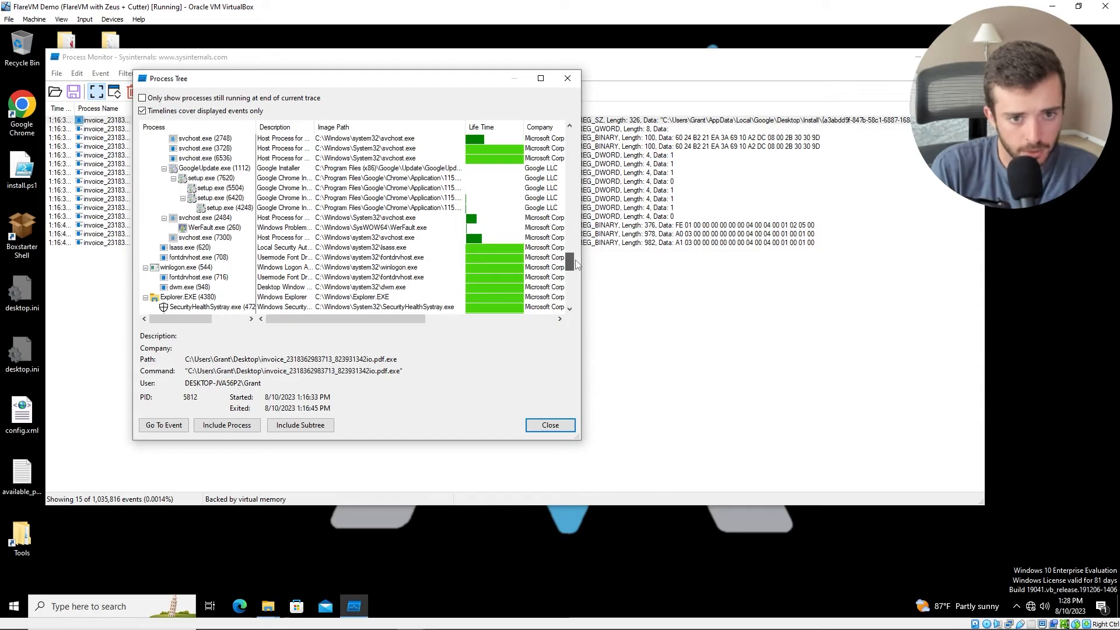
left_click(206, 169)
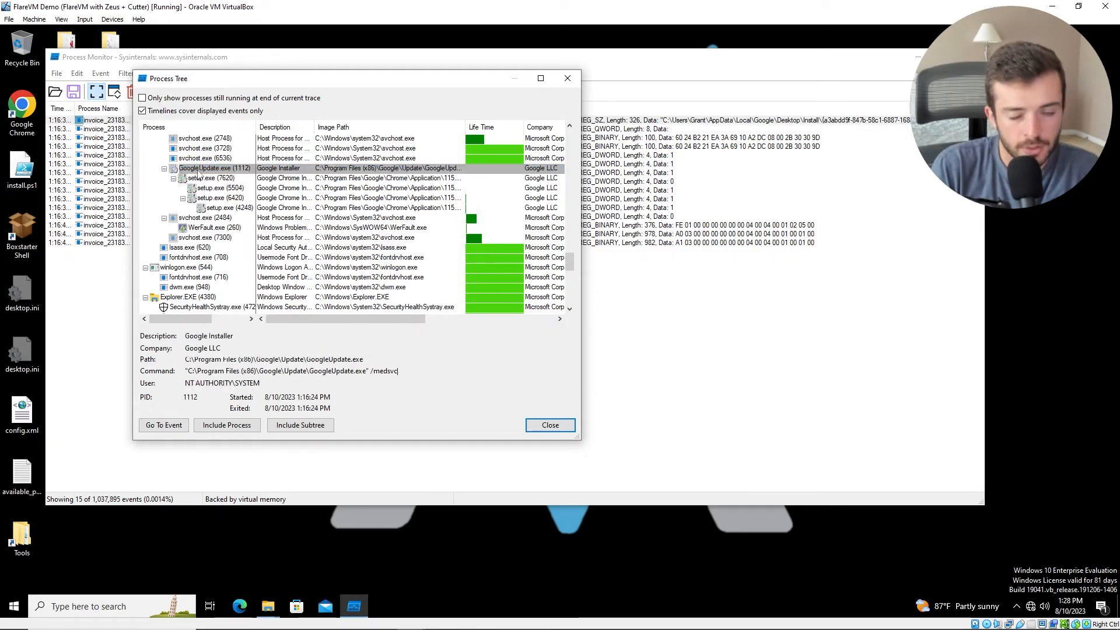
left_click(210, 181)
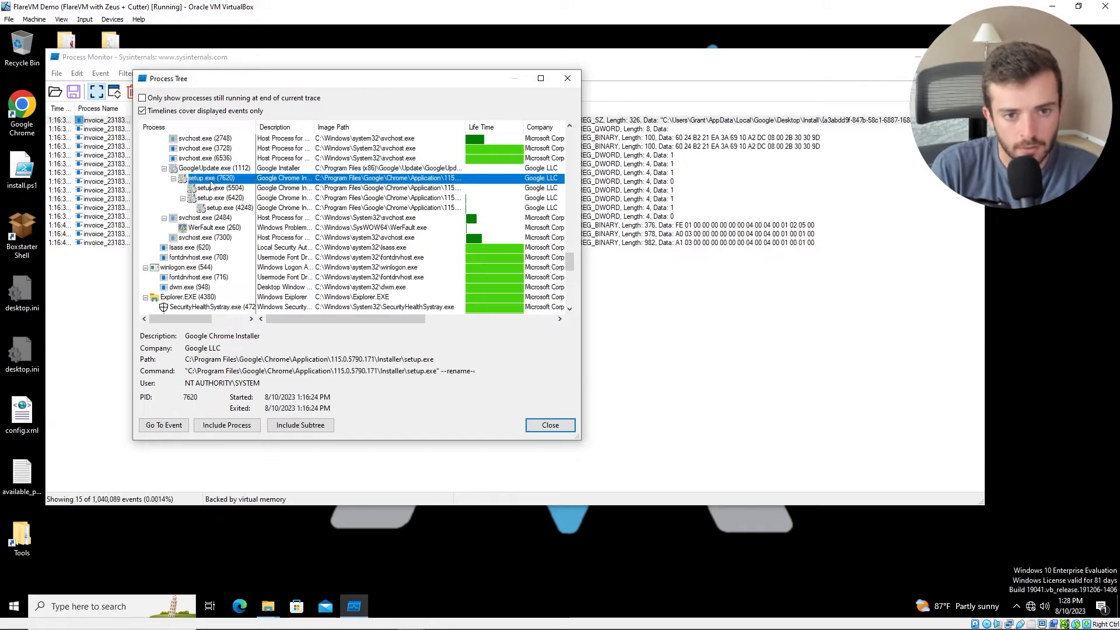
left_click(213, 189)
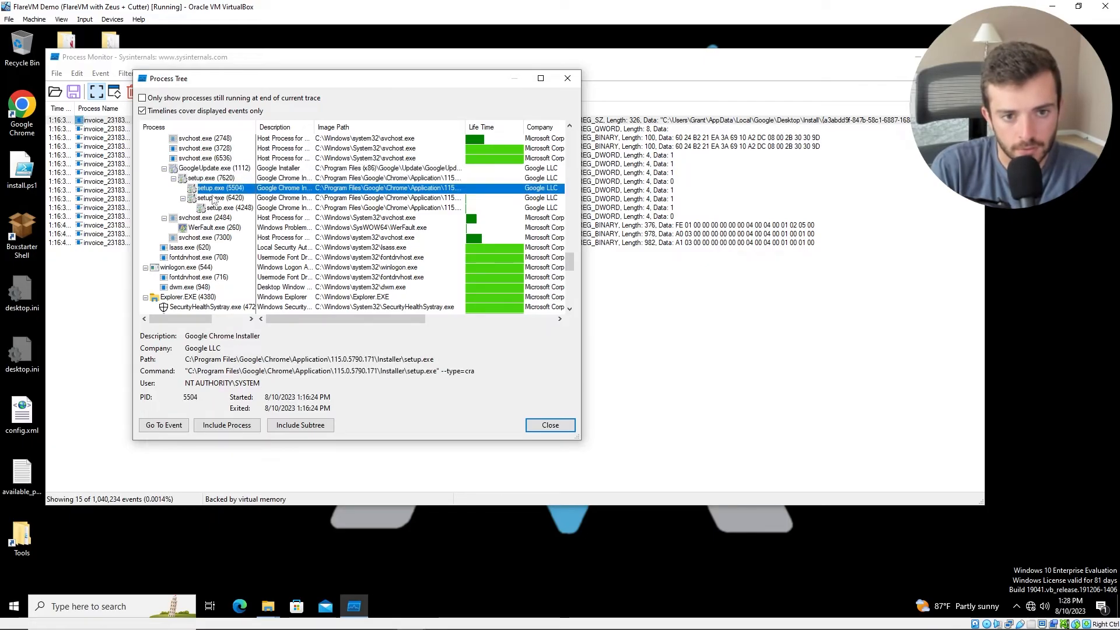
left_click(212, 199)
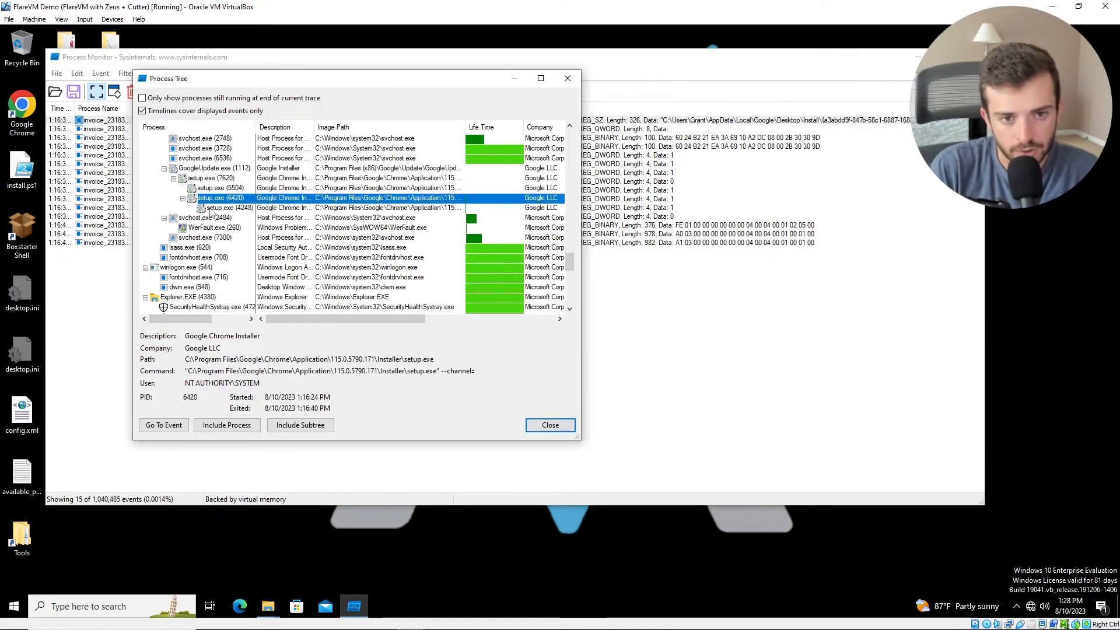
left_click(211, 209)
left_click(217, 170)
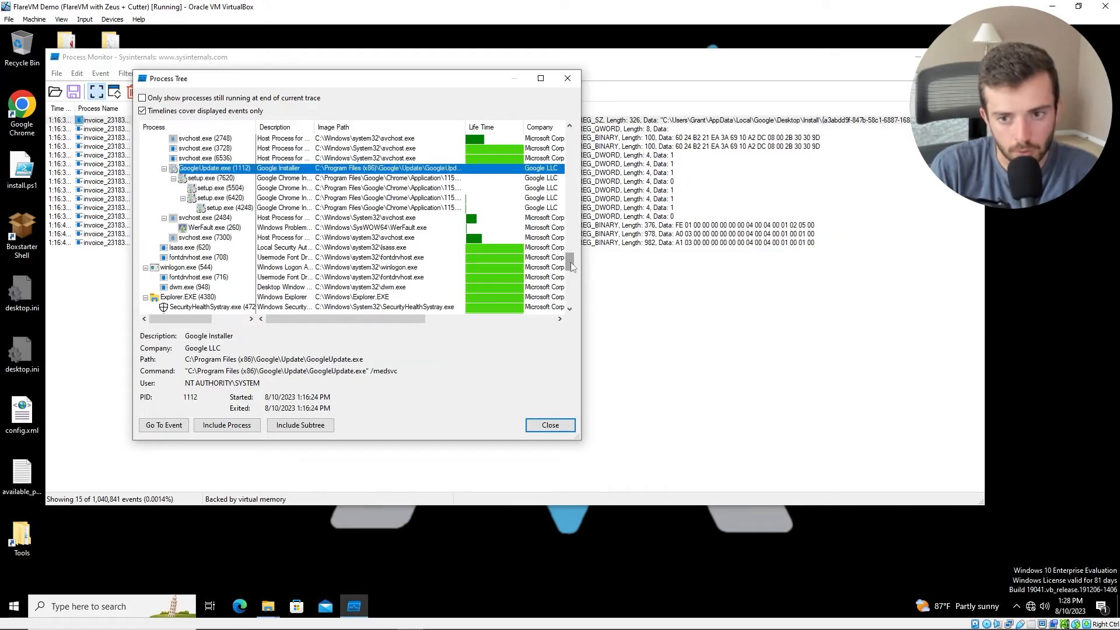
Step: Check GoogleUpdate.exe (4540) and wininit.exe (500), then reposition the tree and reselect GoogleUpdate.exe (1112)
left_click_drag(571, 260, 573, 160)
left_click(222, 288)
left_click(223, 297)
scroll(187, 251, "up", 10)
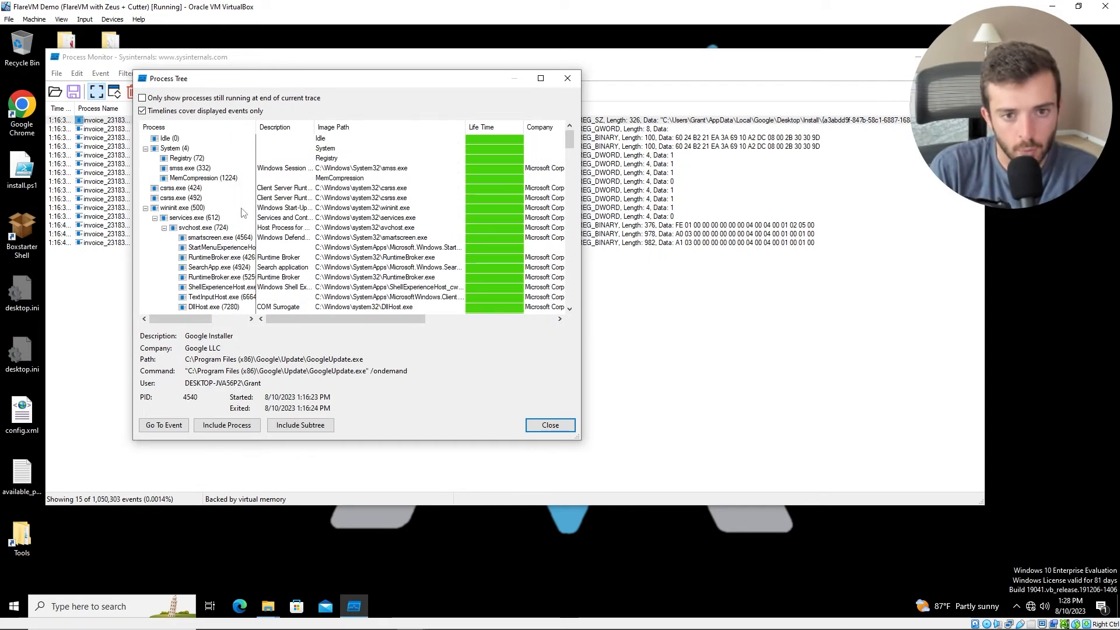
left_click(280, 210)
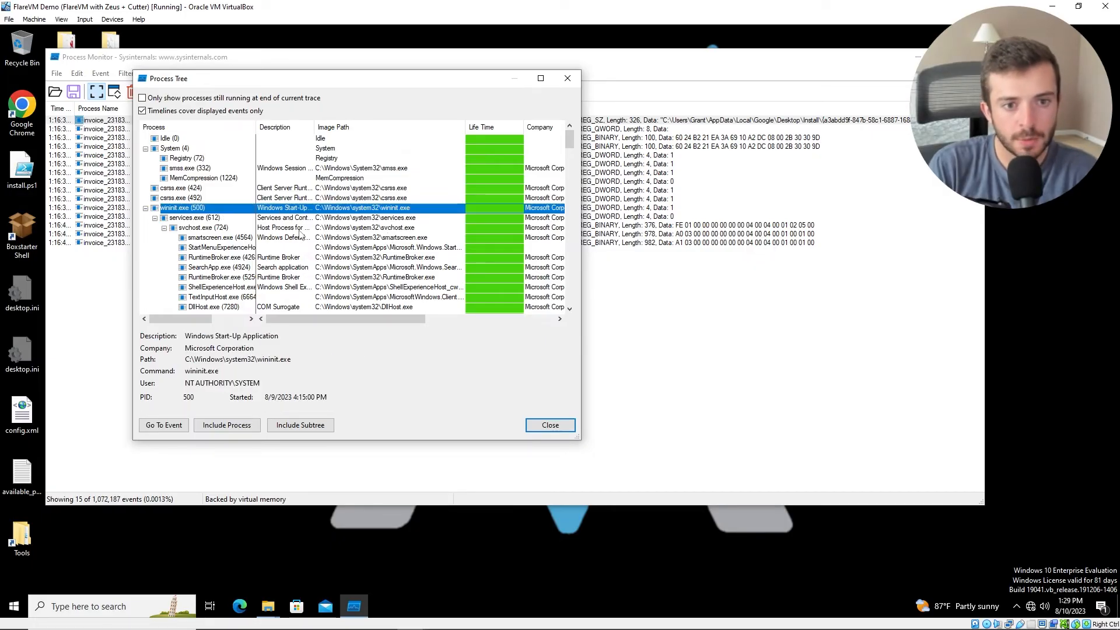
left_click_drag(569, 141, 567, 236)
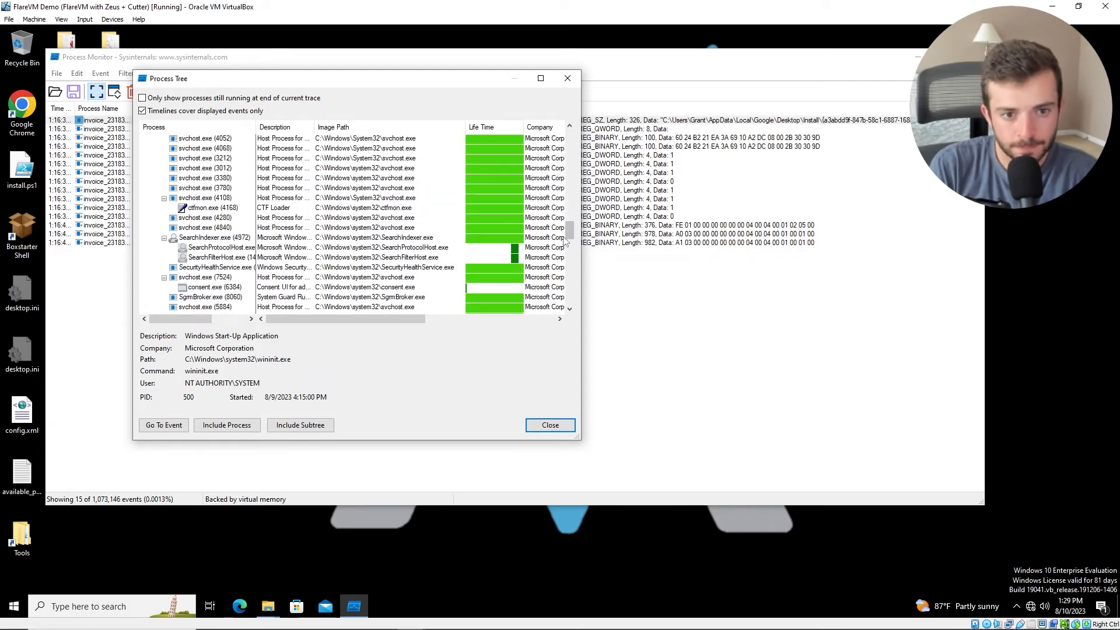
left_click(569, 244)
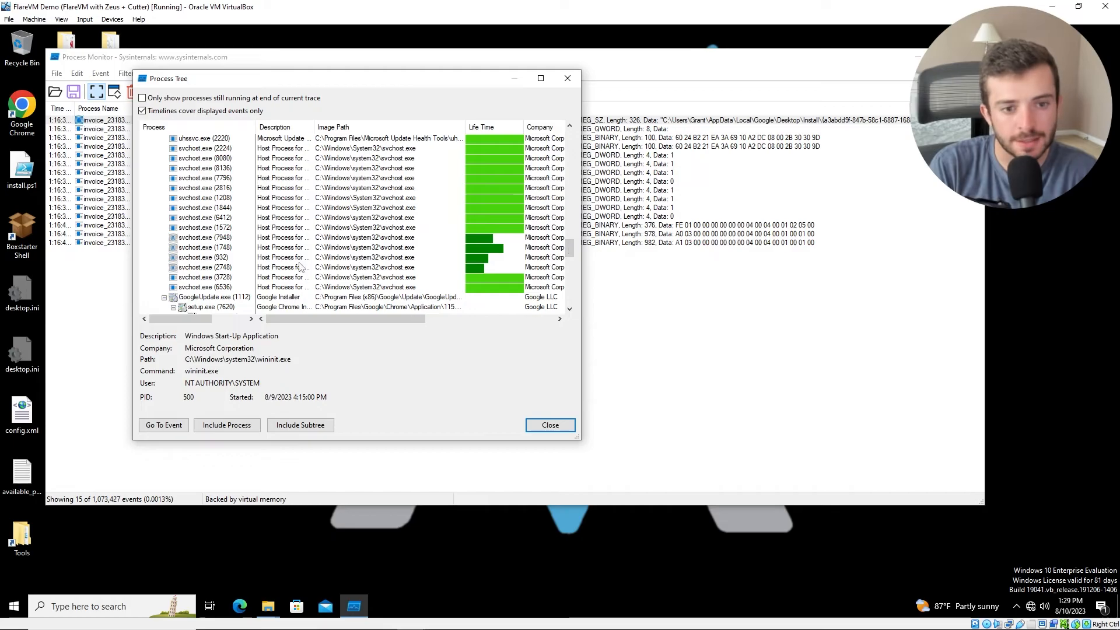
scroll(221, 290, "down", 2)
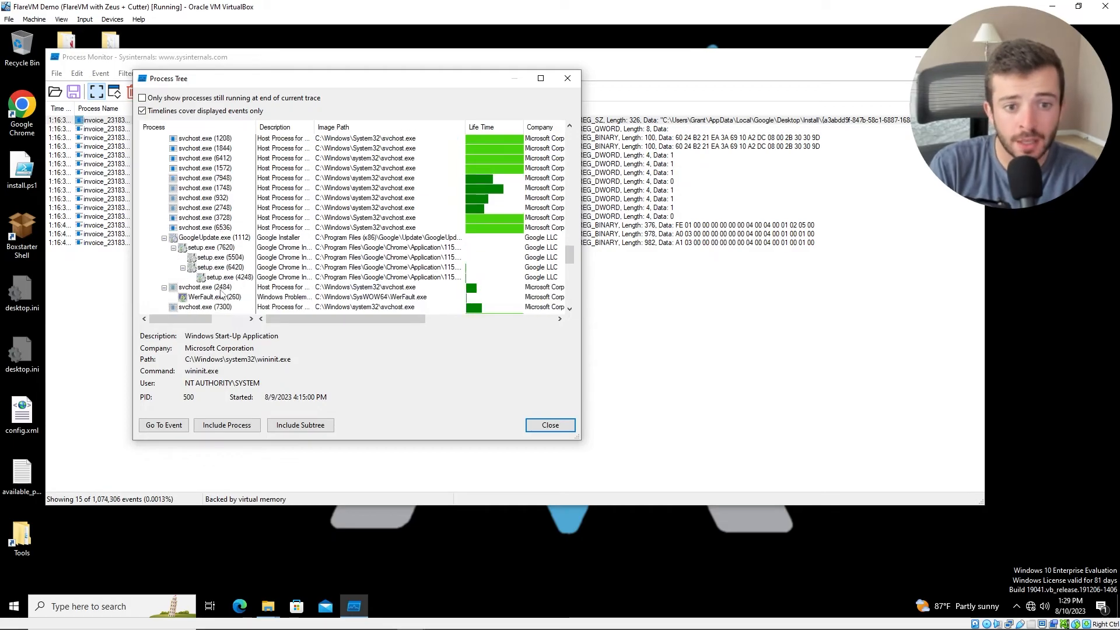
left_click_drag(248, 81, 323, 266)
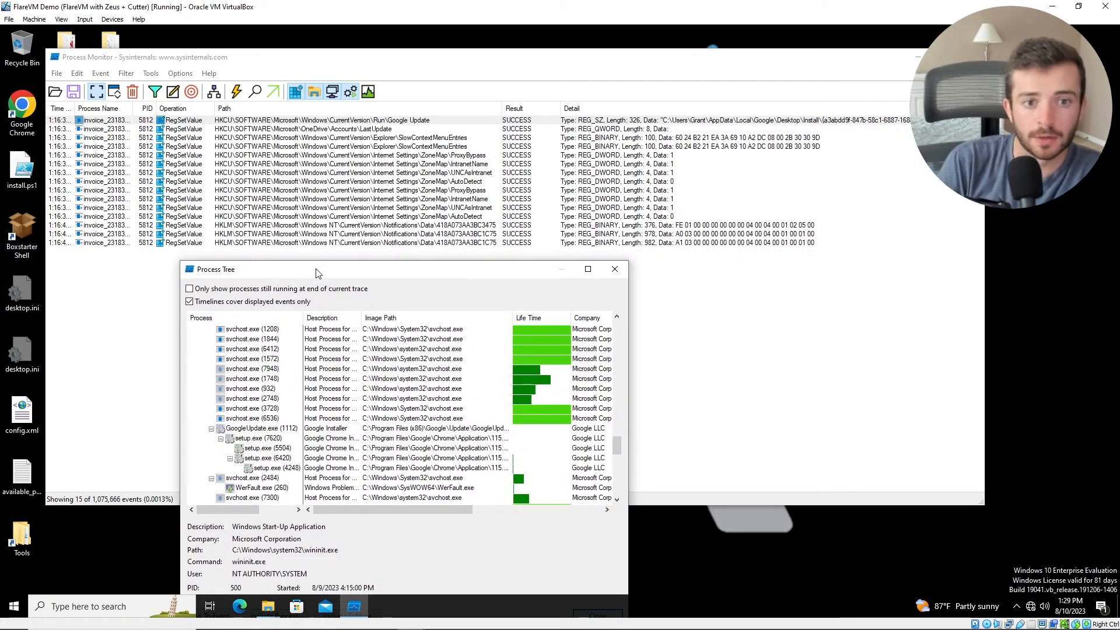
left_click_drag(319, 274, 219, 119)
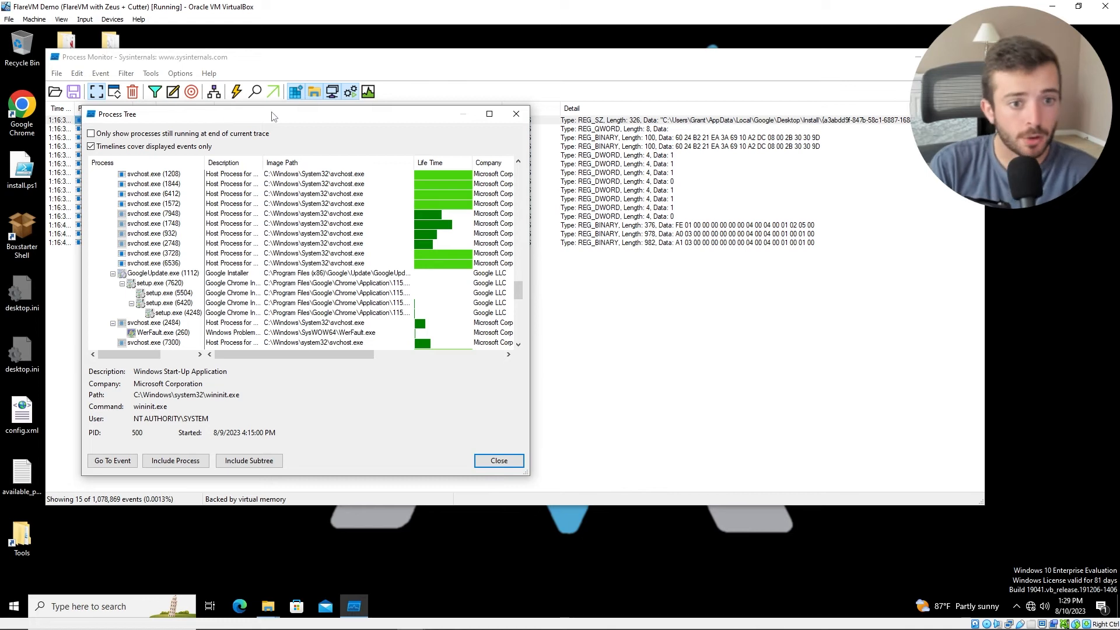
left_click(155, 274)
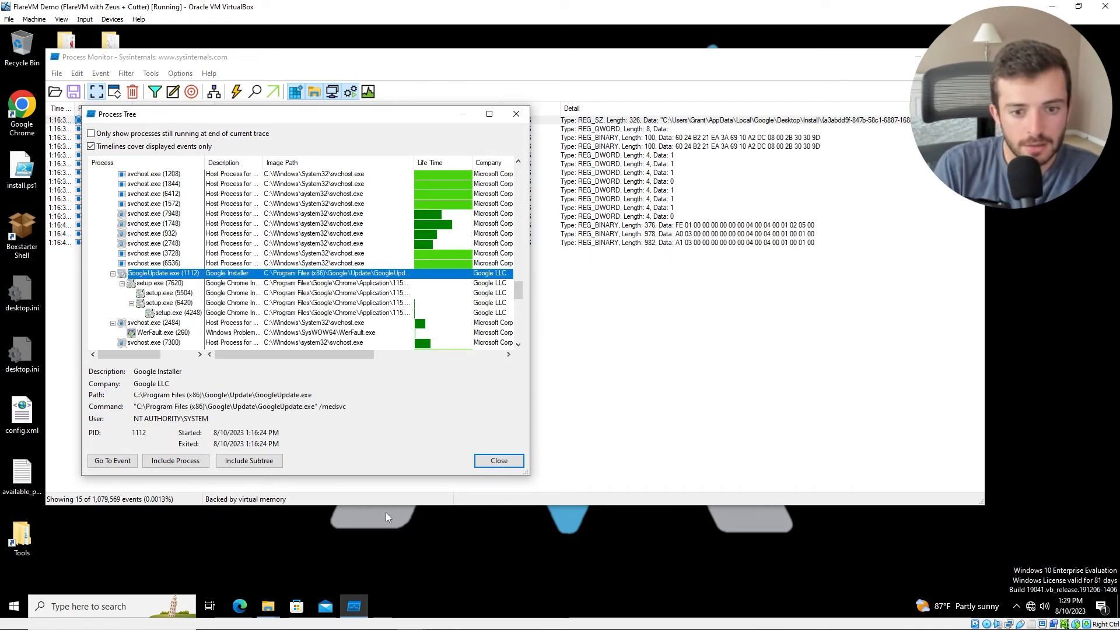
Step: Snip the GoogleUpdate.exe branch with its setup.exe children, then close the Process Tree
mouse_move(356, 628)
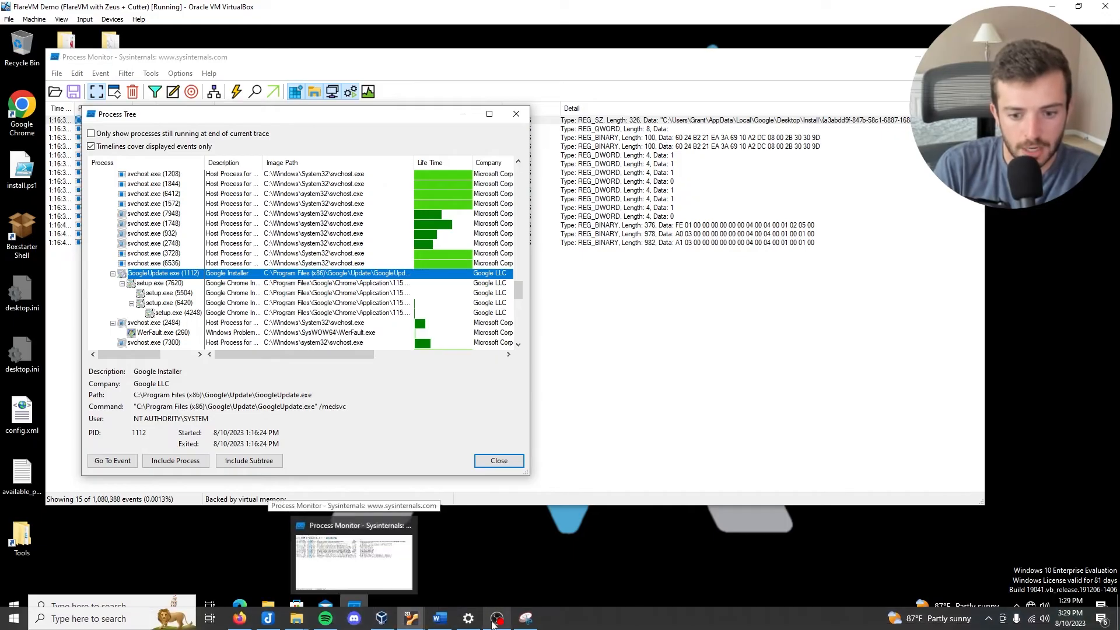
left_click(525, 619)
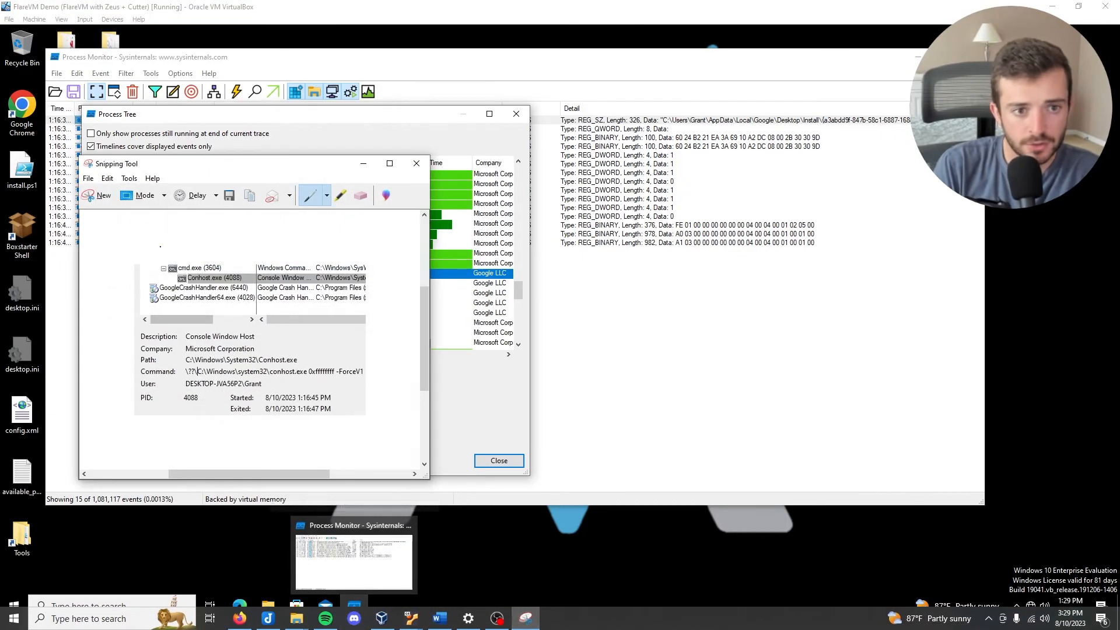
left_click(98, 196)
left_click_drag(91, 265, 411, 349)
left_click(499, 460)
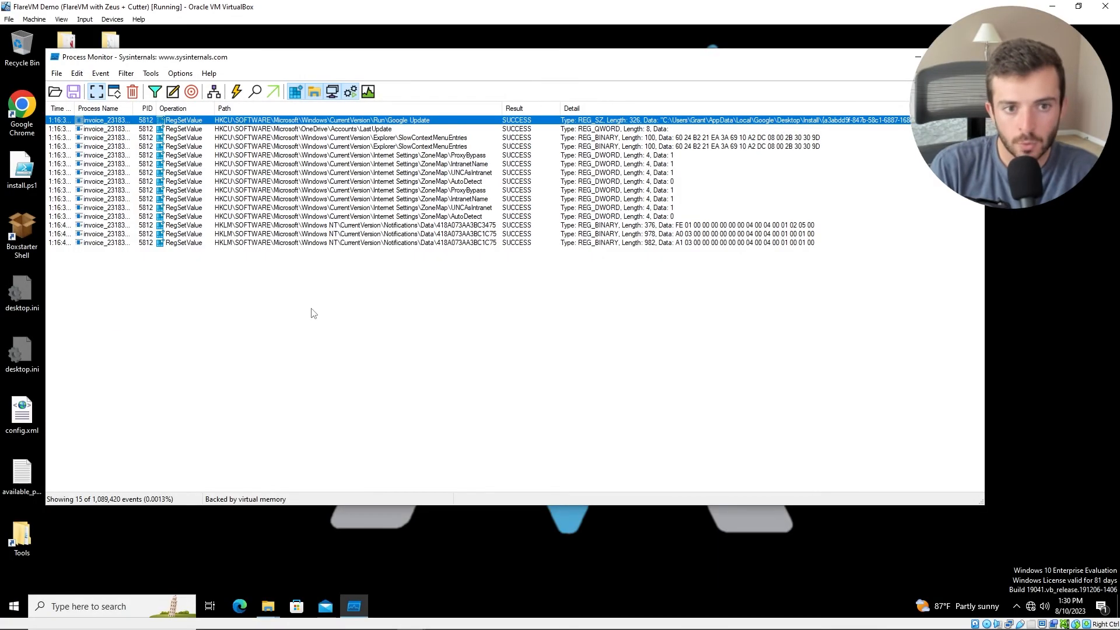
left_click_drag(98, 58, 87, 91)
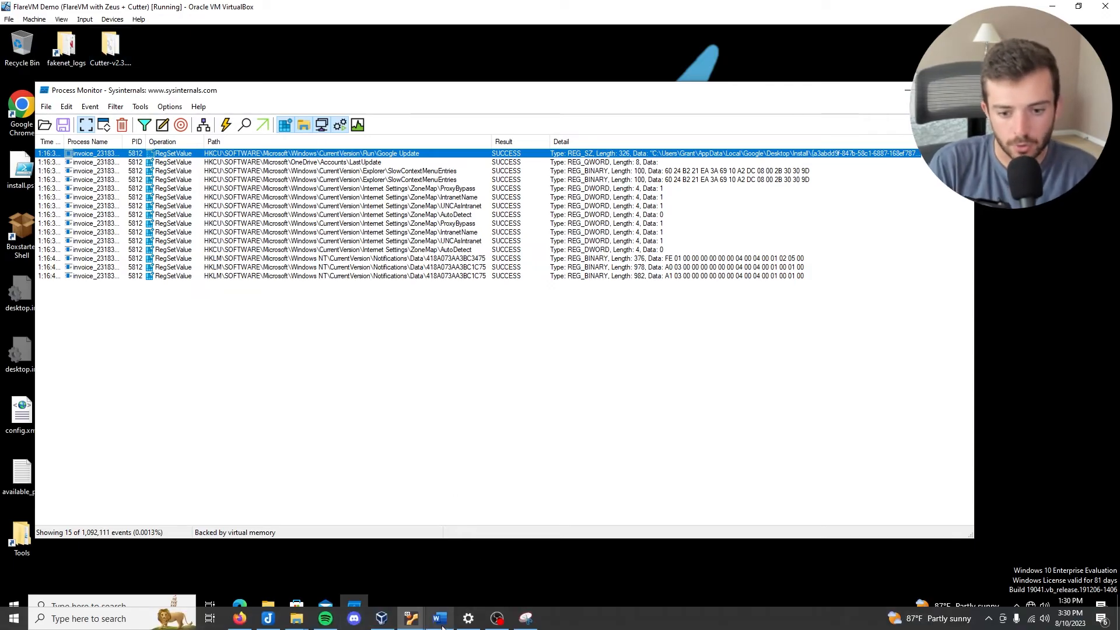
Step: Paste the GoogleUpdate.exe process tree snip below the previous screenshot in the report
left_click(440, 619)
scroll(439, 564, "down", 2)
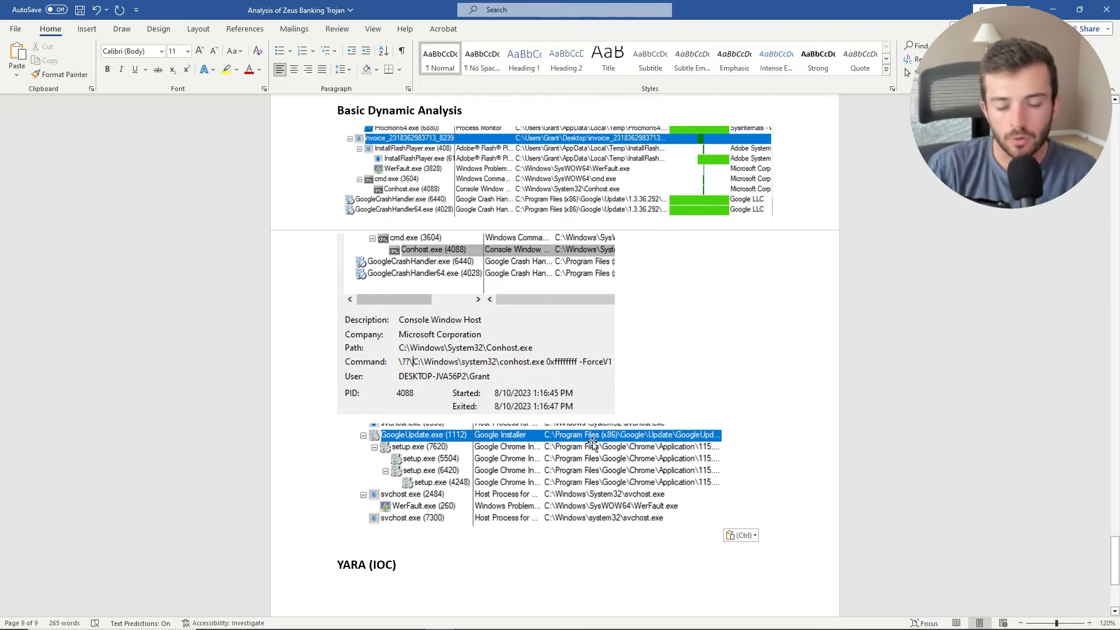
key("ctrl+s")
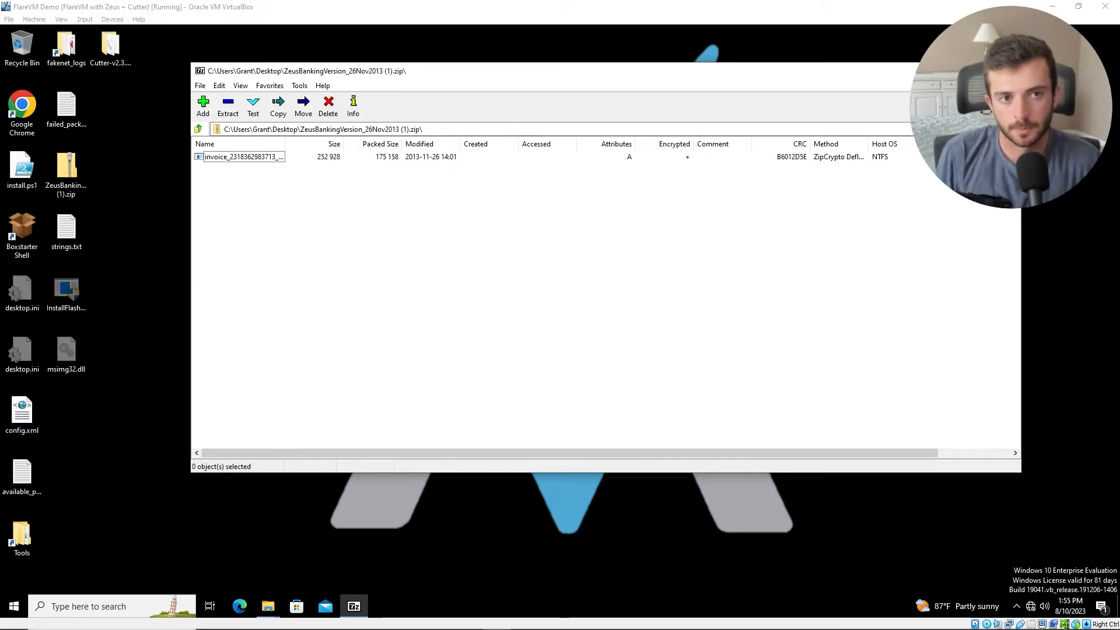
Step: Extract the invoice executable from the Zeus archive to the desktop, entering the archive password
left_click(241, 156)
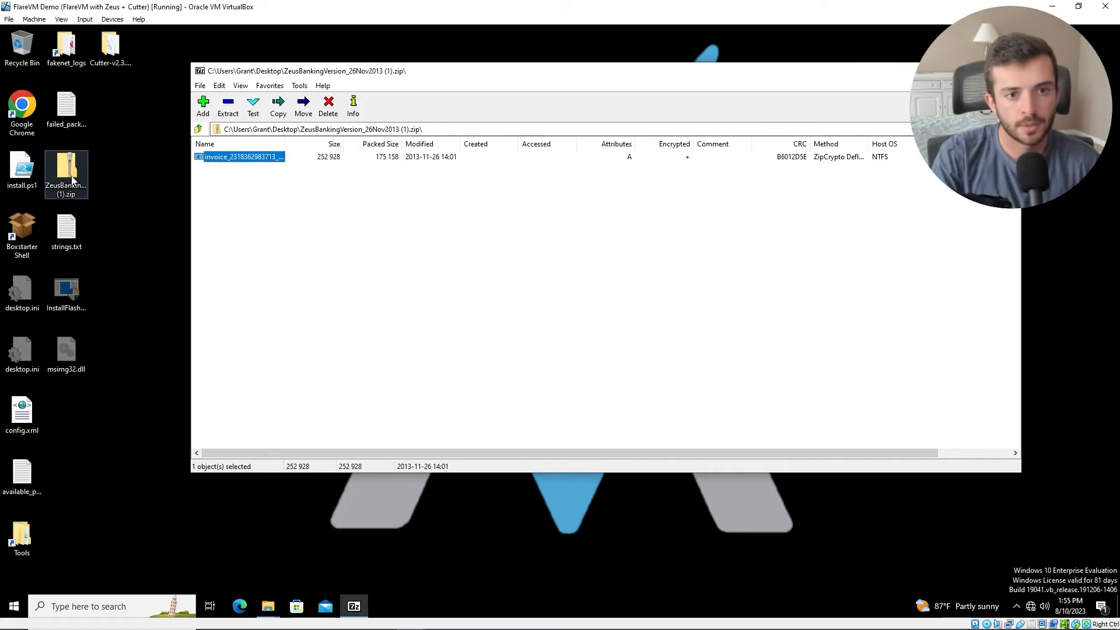
double_click(230, 156)
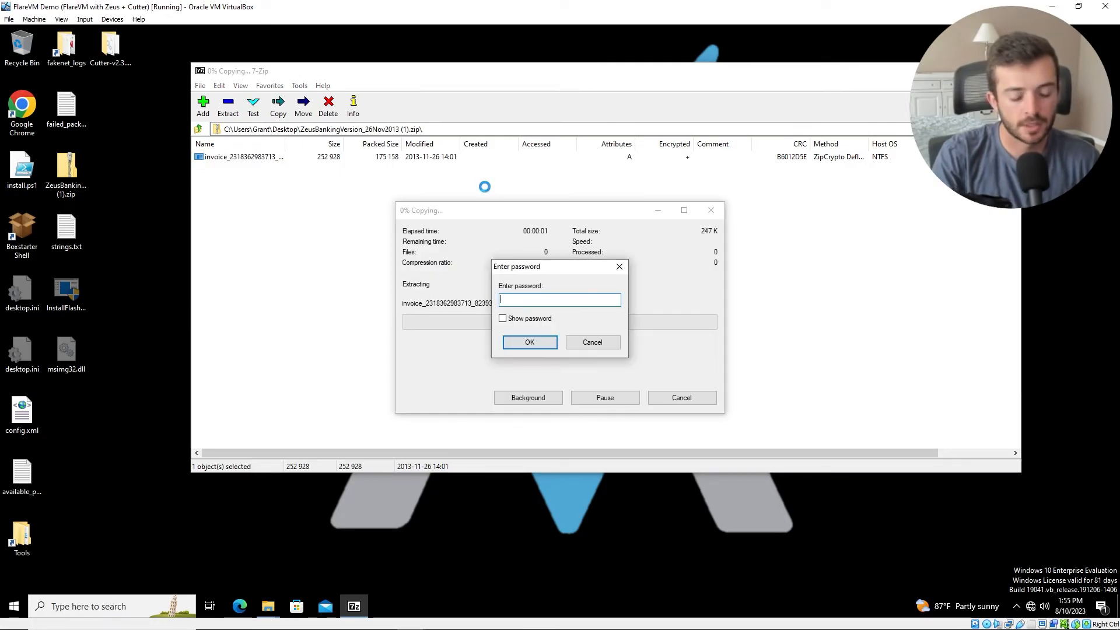
type("i")
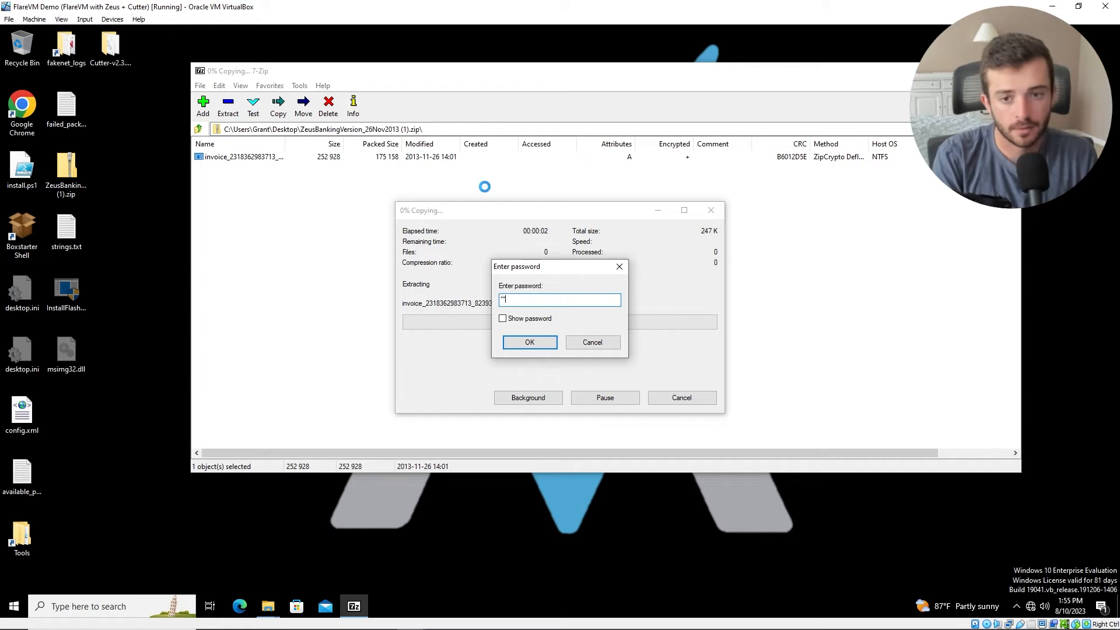
type("nfected")
key("Return")
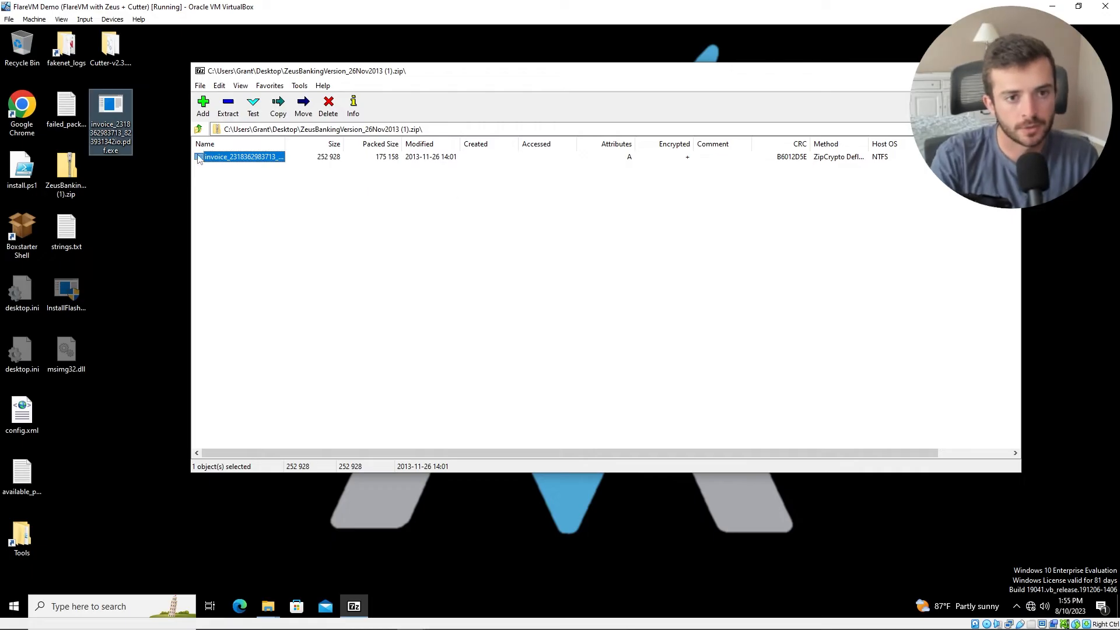
left_click(151, 117)
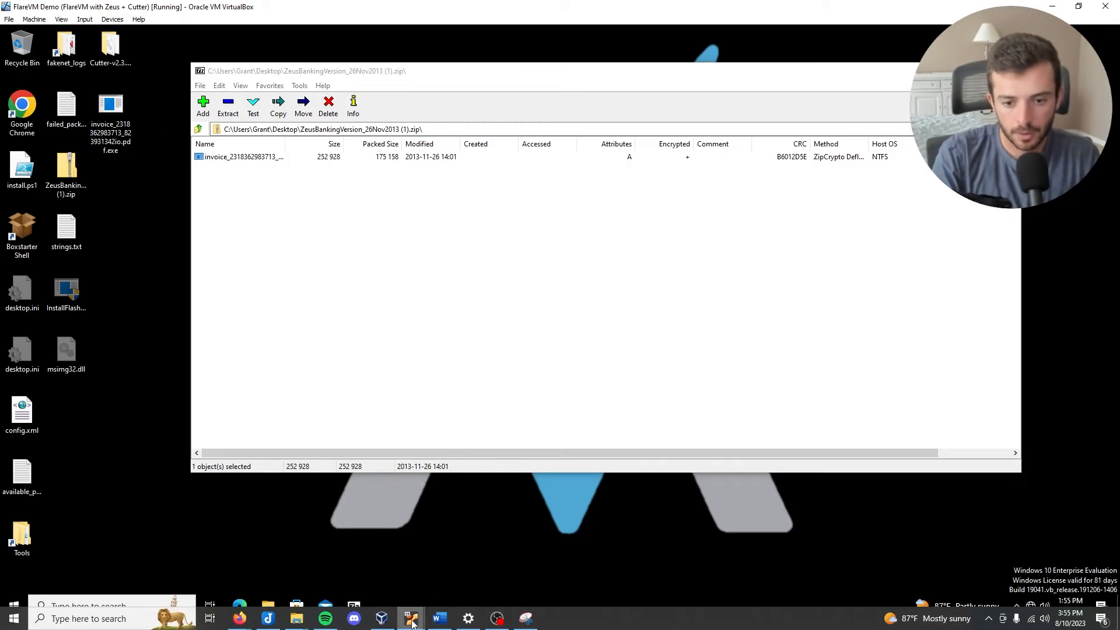
Step: Highlight INetSim's started DNS and SMTP services in REMnux, then return to FlareVM's Windows search
mouse_move(412, 619)
left_click(363, 573)
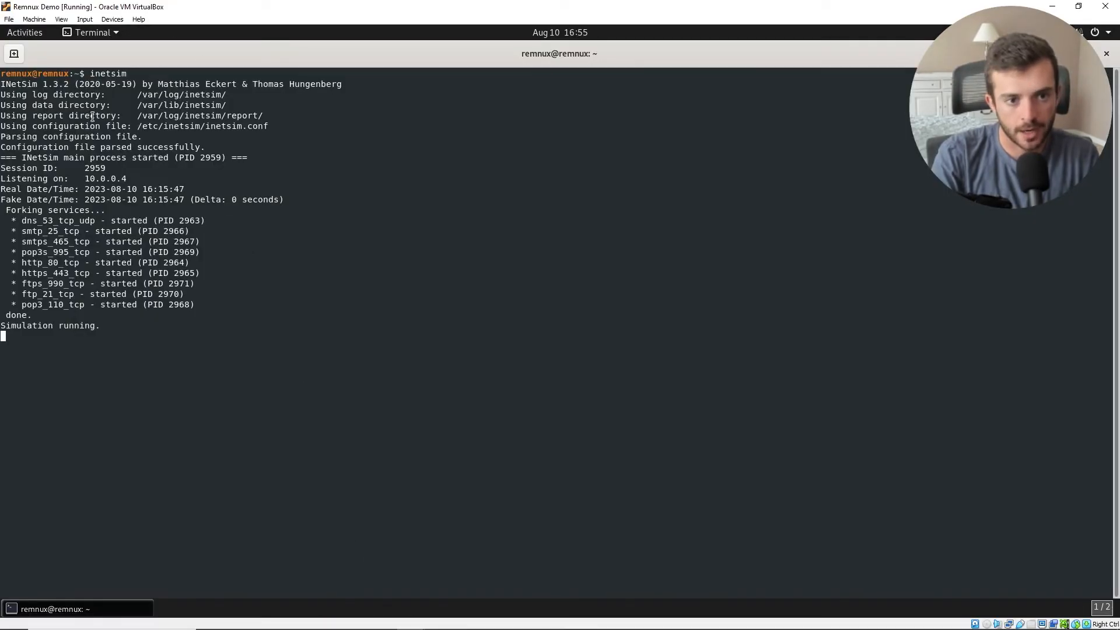
left_click_drag(21, 221, 184, 242)
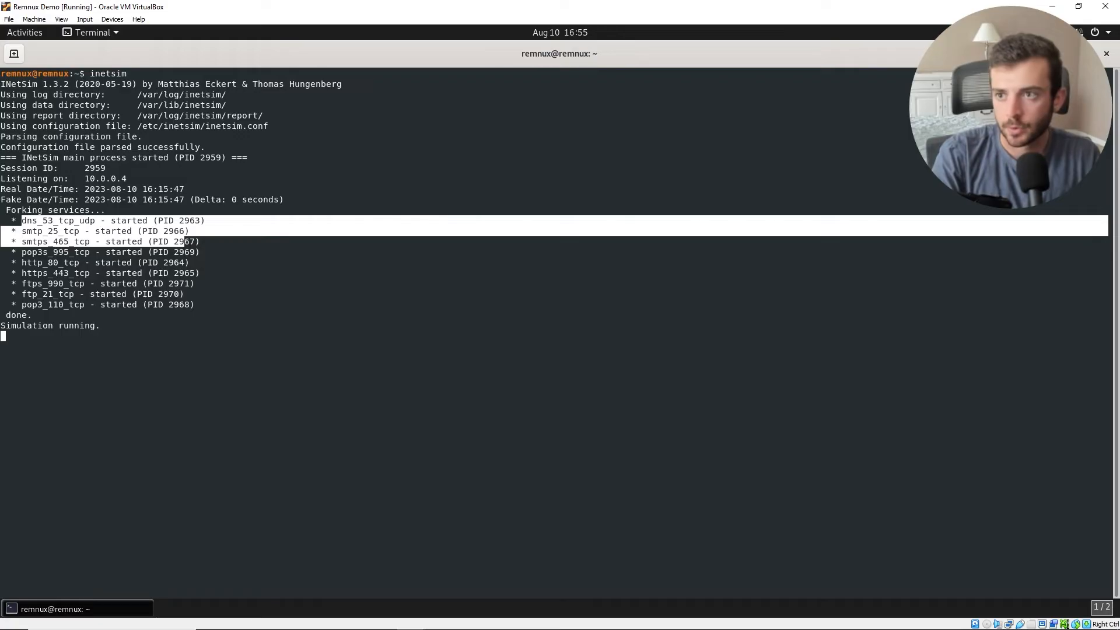
left_click(1052, 7)
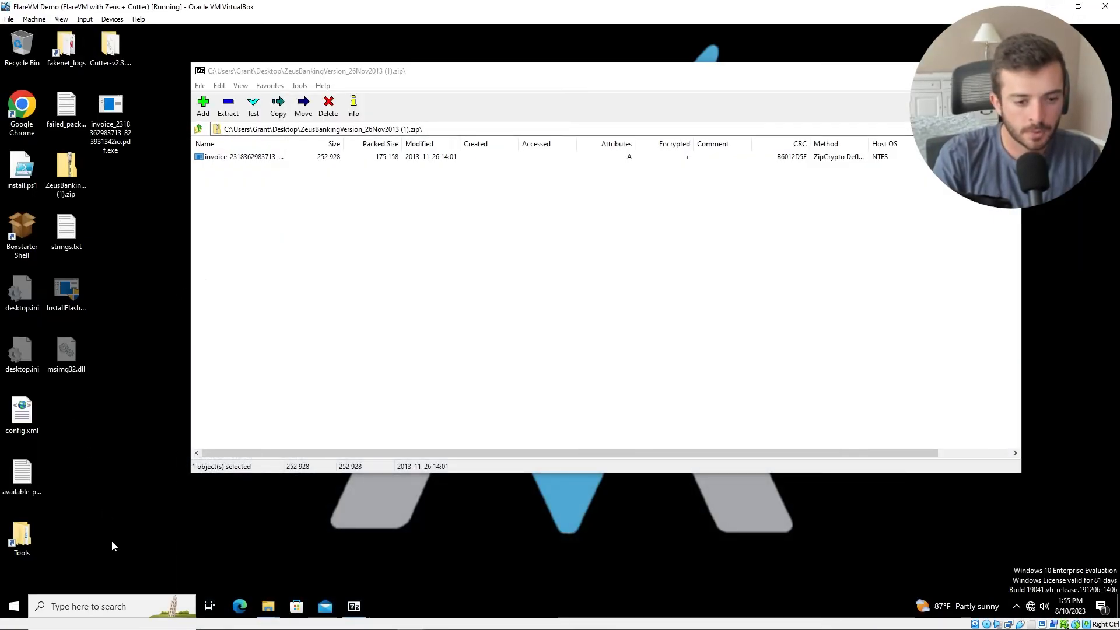
left_click(111, 604)
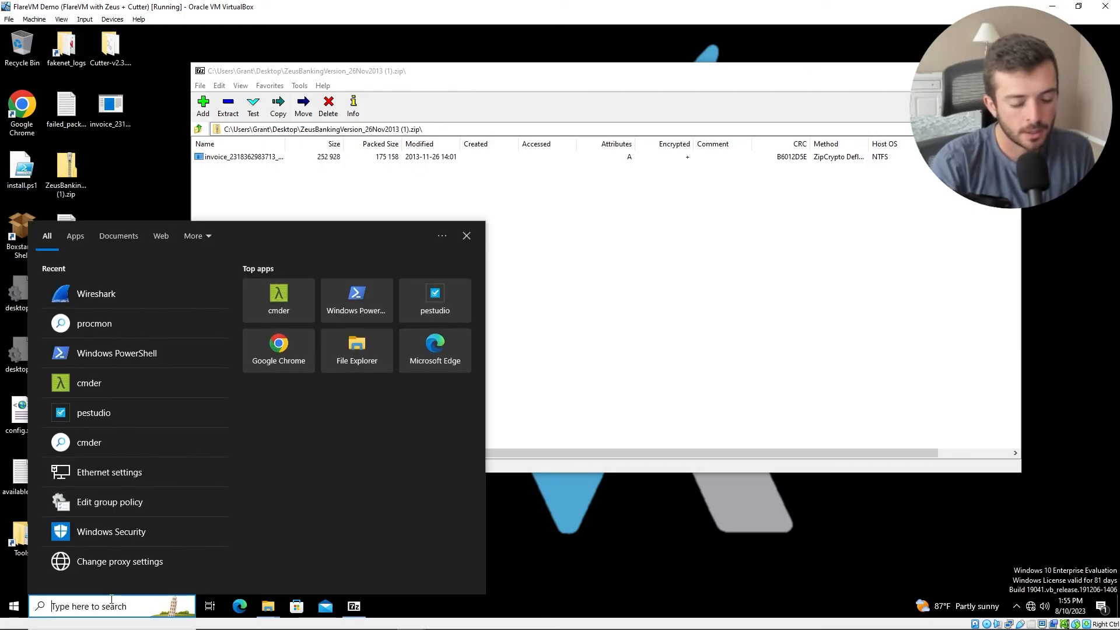
Step: Launch Wireshark, start a live capture on the Ethernet interface, and minimize it to the desktop
type("wires")
key("Return")
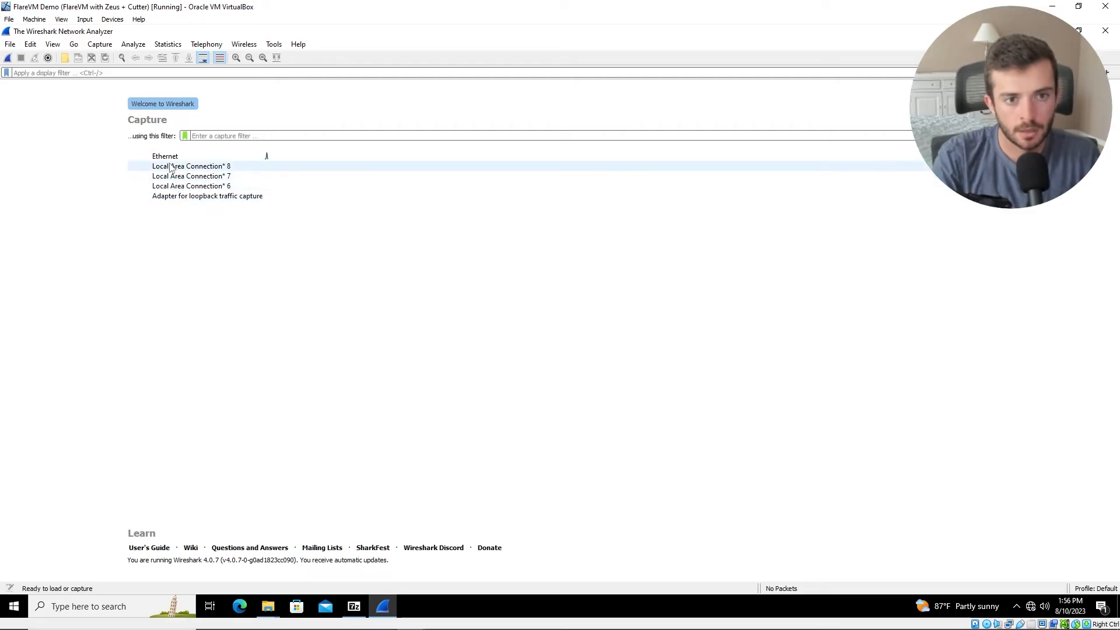
left_click(171, 159)
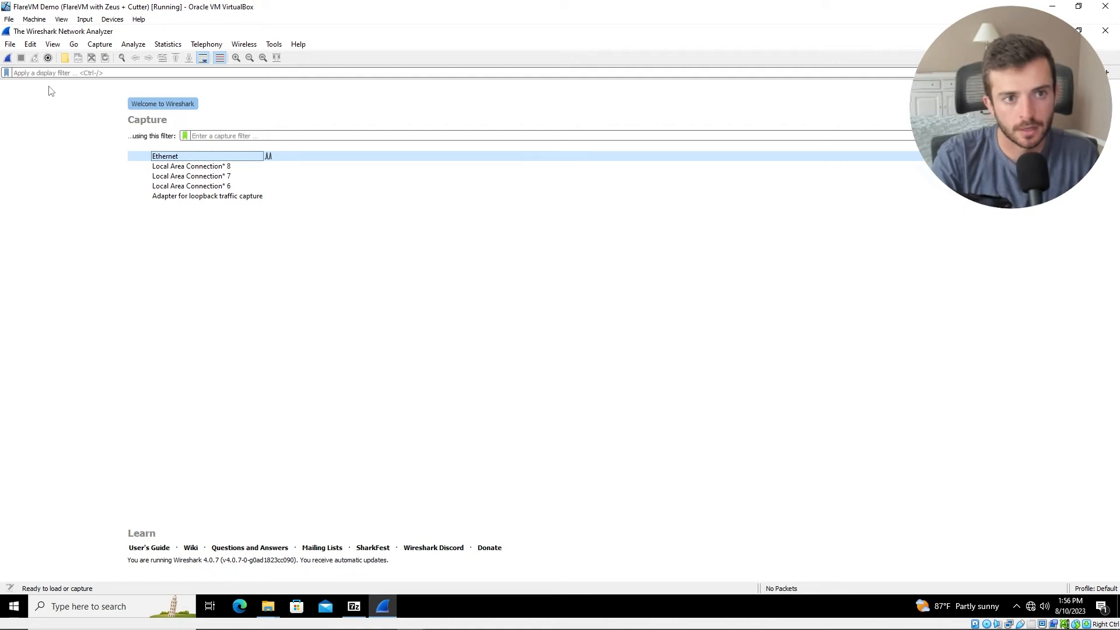
left_click(8, 58)
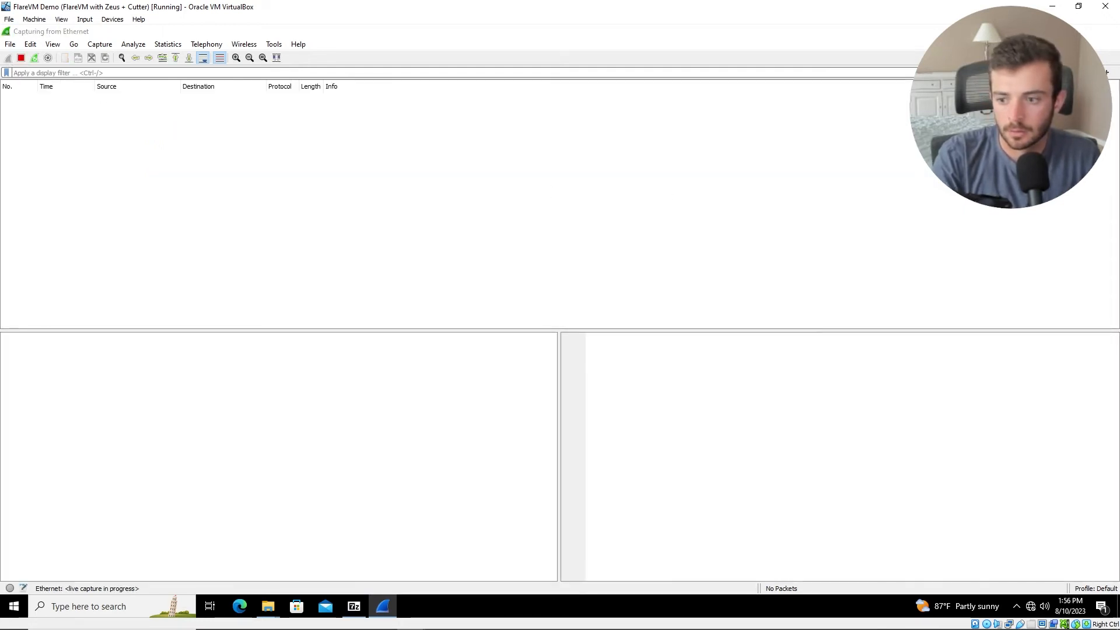
left_click(1053, 31)
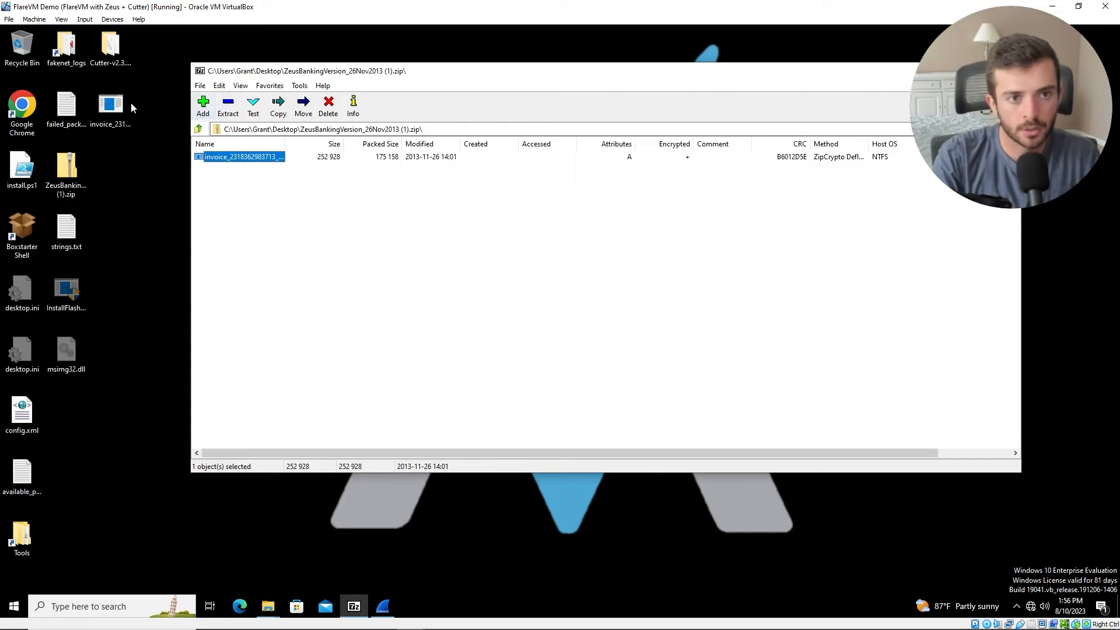
Step: Run the invoice .pdf.exe sample with admin approval, then return to the Wireshark capture
left_click(111, 108)
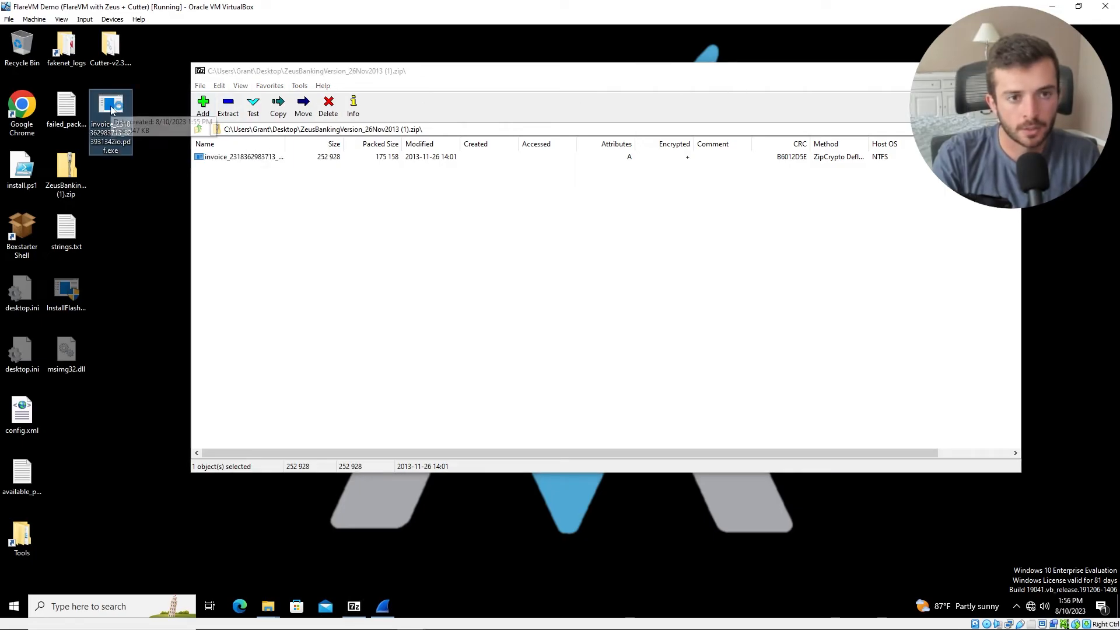
double_click(113, 108)
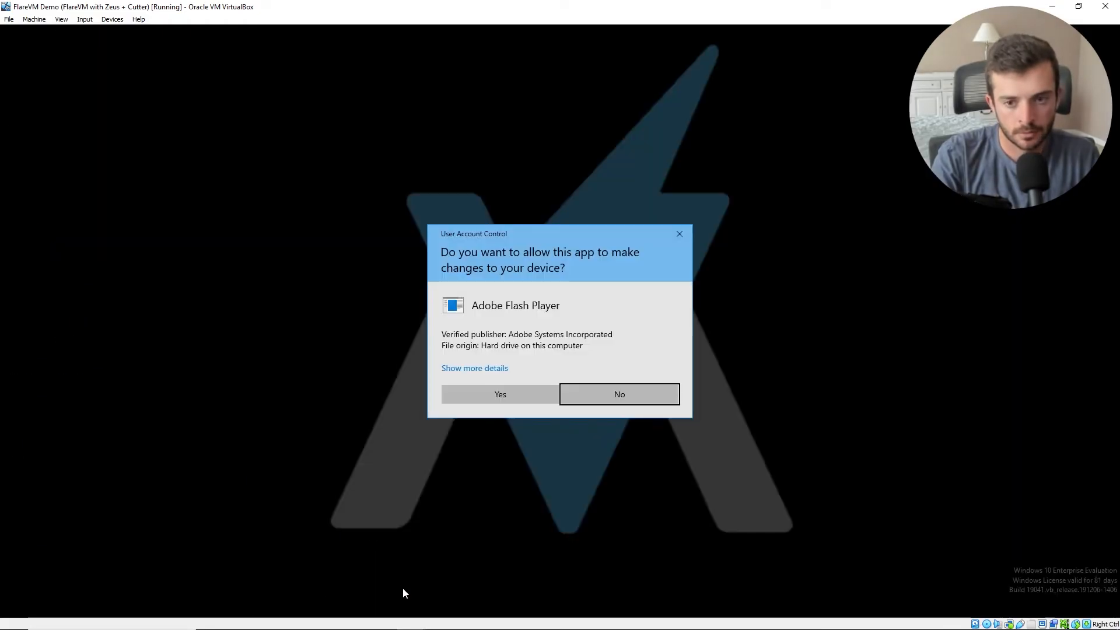
left_click(494, 401)
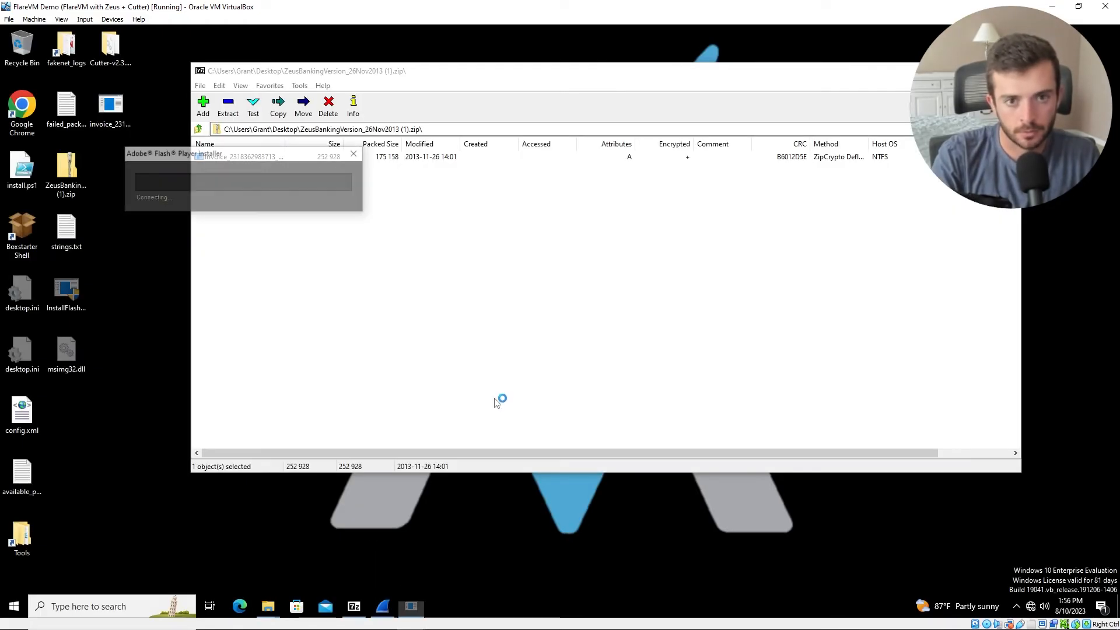
left_click(392, 606)
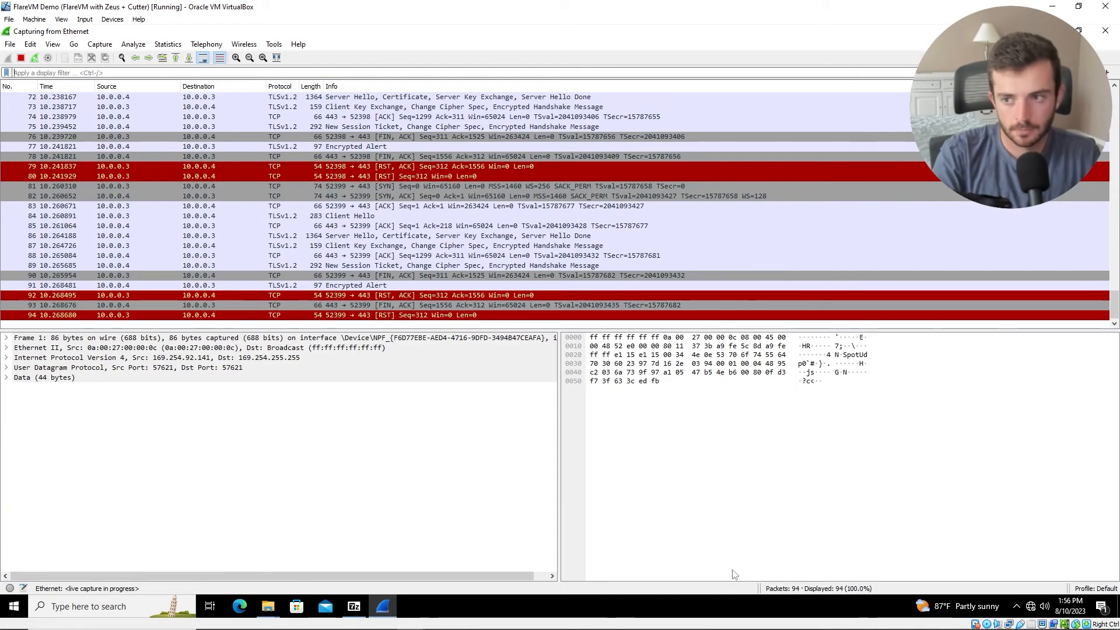
Step: Inspect HTTP GET packet 6 and its 200 OK response packet 10, including the request's raw bytes
left_click_drag(457, 331, 445, 468)
scroll(444, 461, "up", 16)
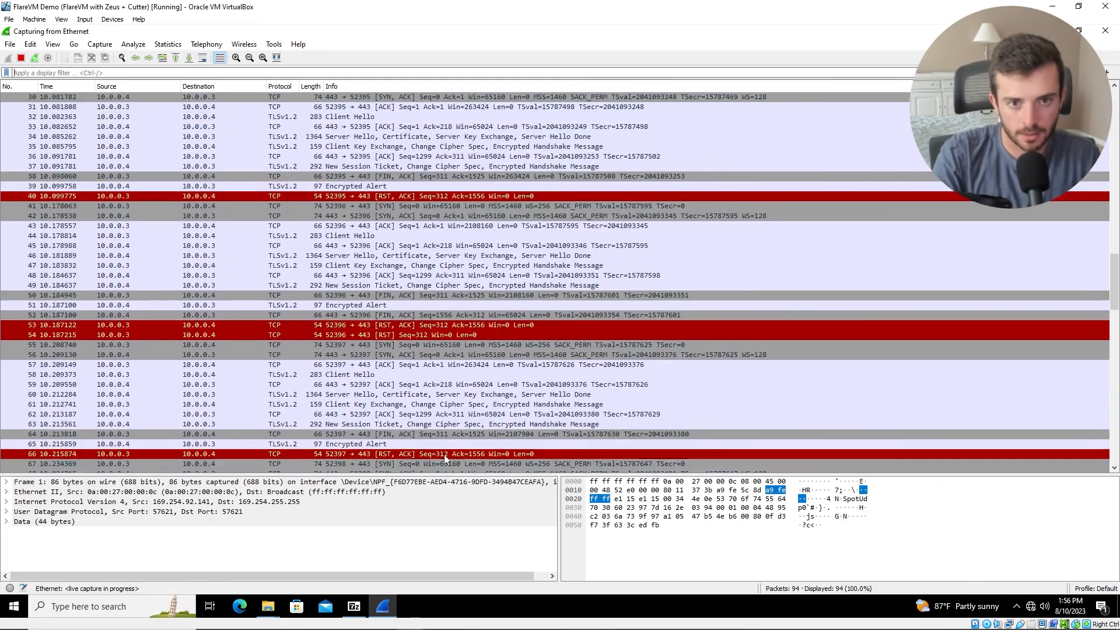
scroll(445, 461, "up", 3)
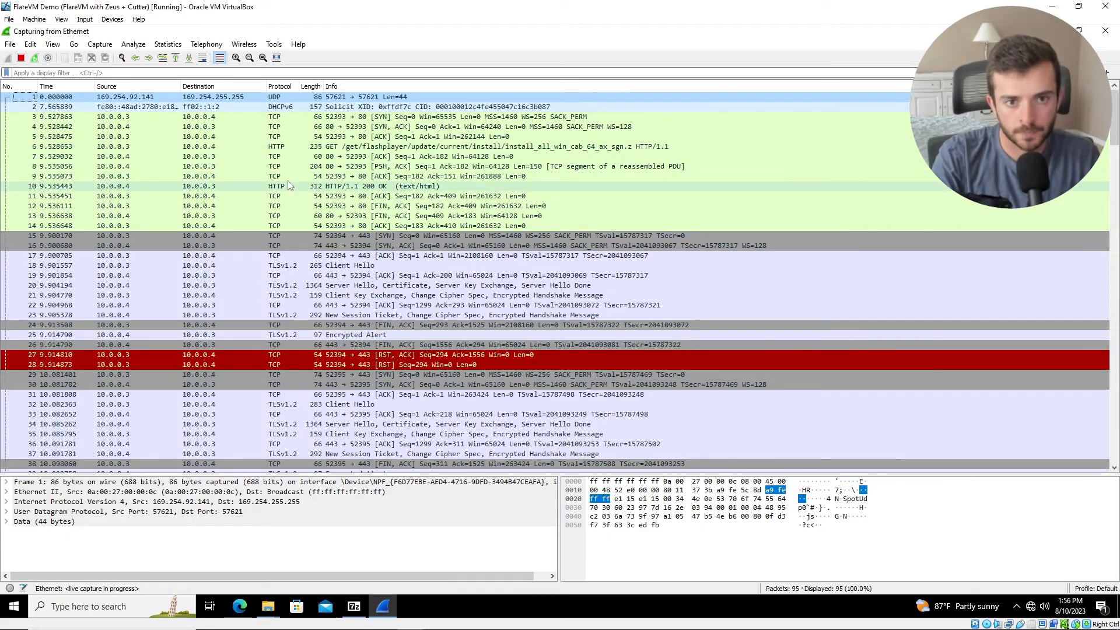
left_click(297, 151)
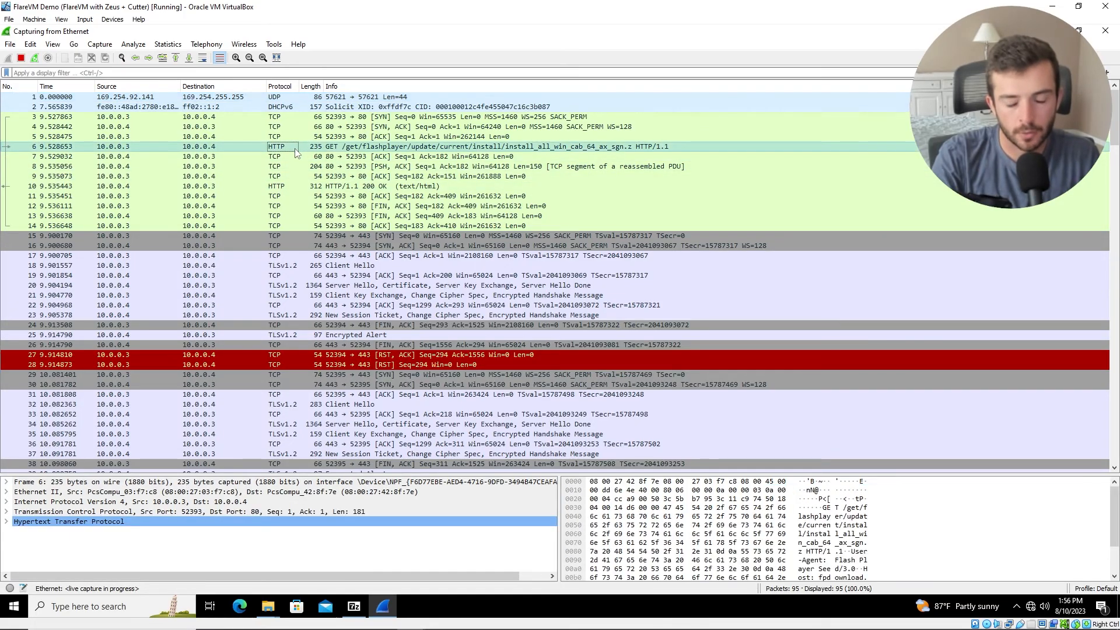
left_click(305, 188)
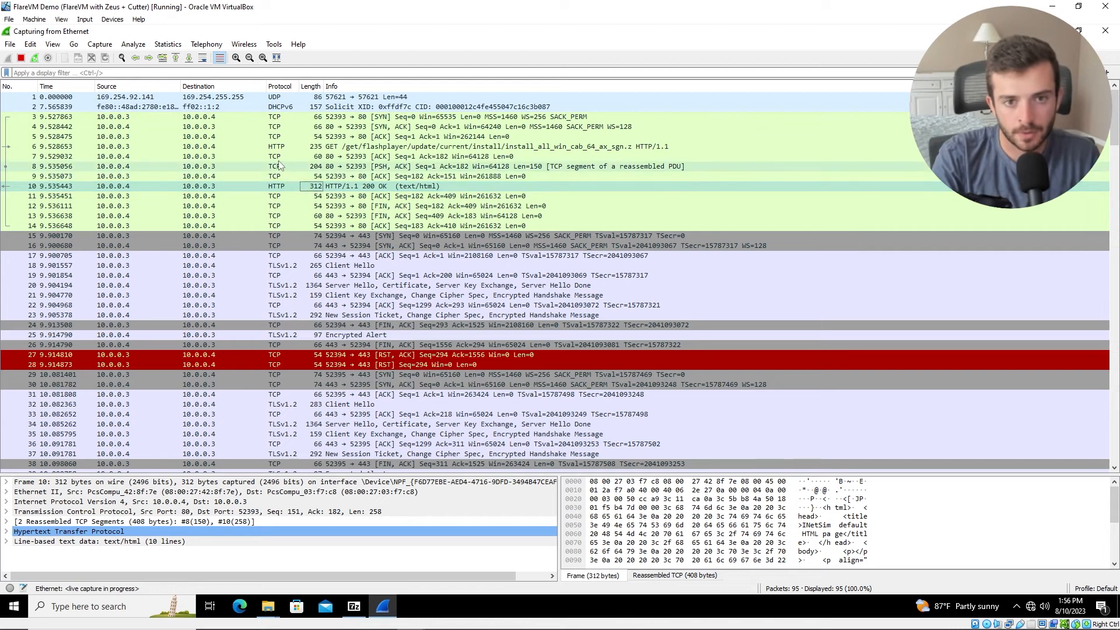
left_click(300, 148)
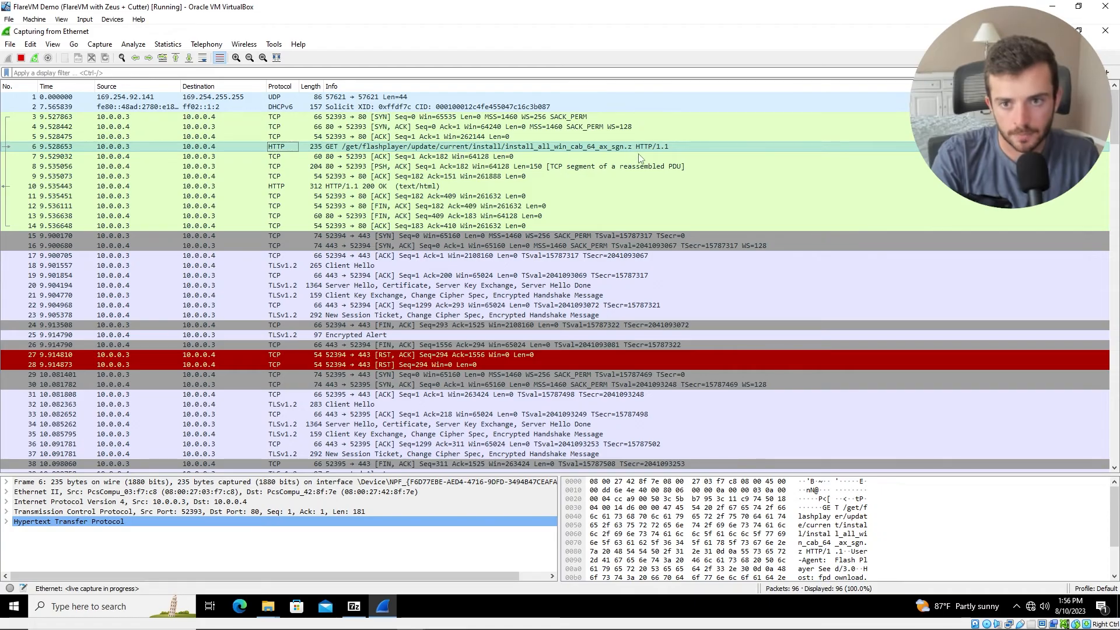
left_click_drag(793, 449, 795, 300)
left_click(803, 315)
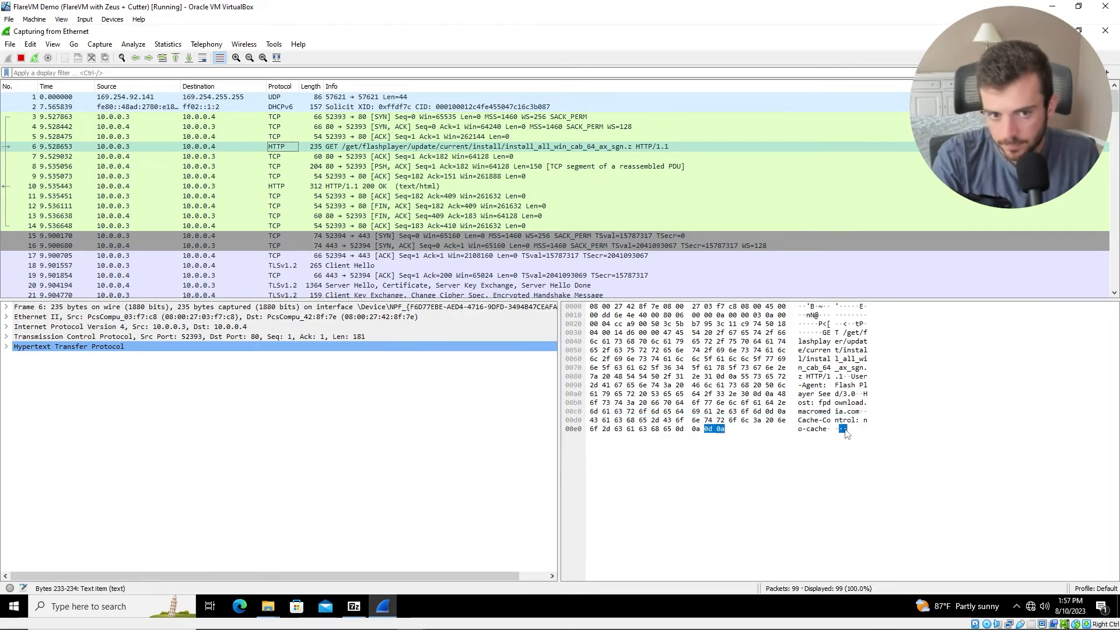
Step: Follow the TCP stream of packet 6 and highlight the host fpdownload.macromedia.com
right_click(259, 149)
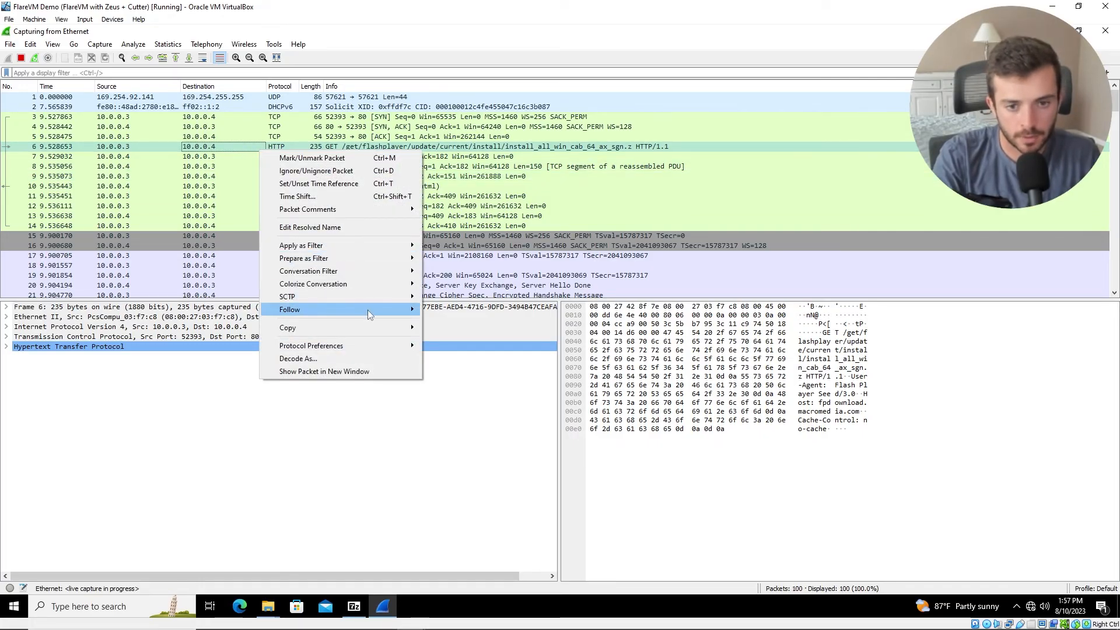
mouse_move(368, 309)
left_click(433, 307)
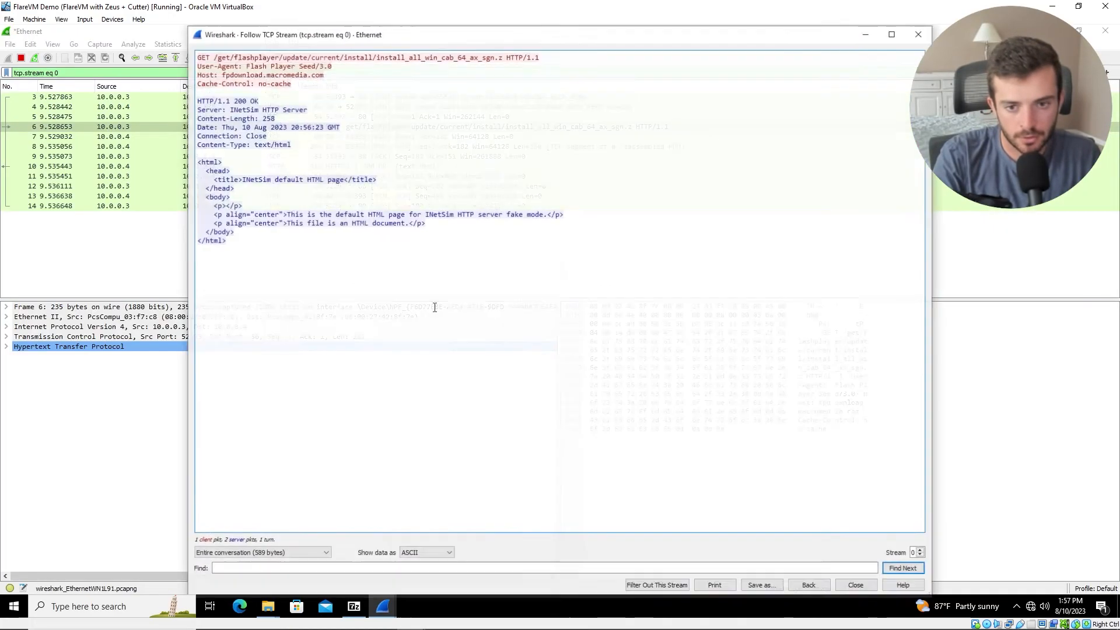
left_click_drag(324, 74, 227, 76)
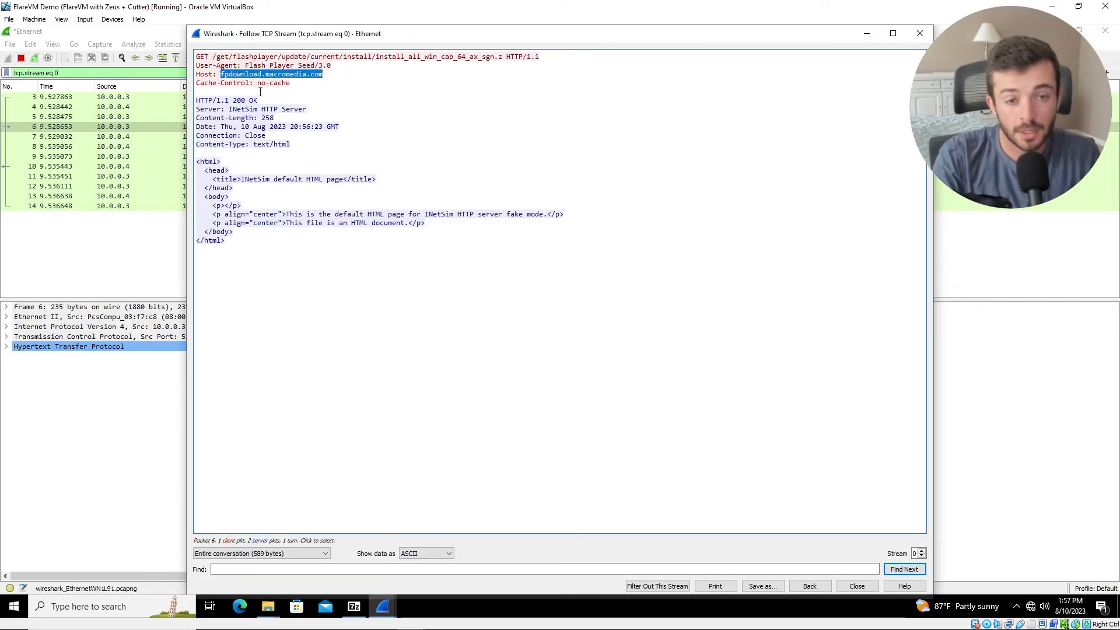
Step: Paste the TCP stream screenshot into the Zeus report above YARA, then bring Firefox up full-screen
left_click(446, 625)
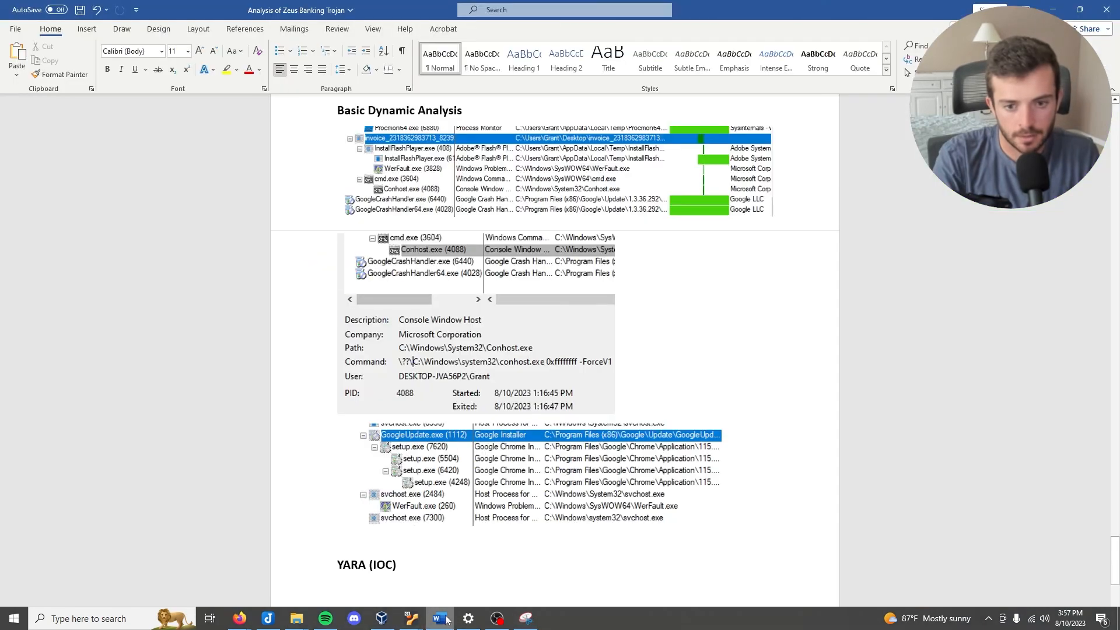
key("ctrl+v")
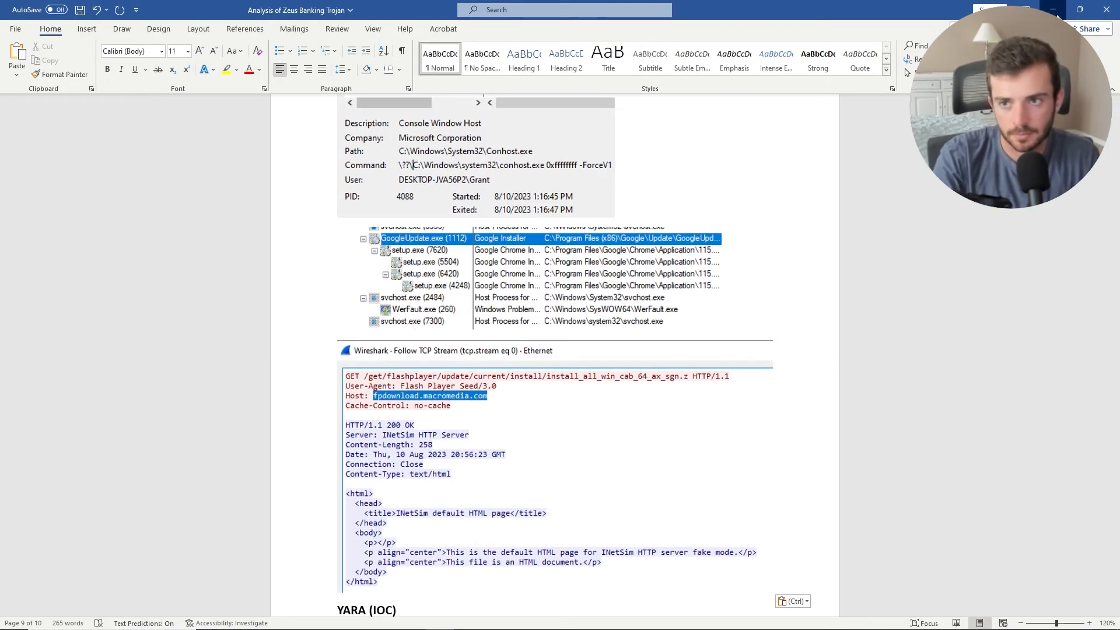
left_click(1053, 10)
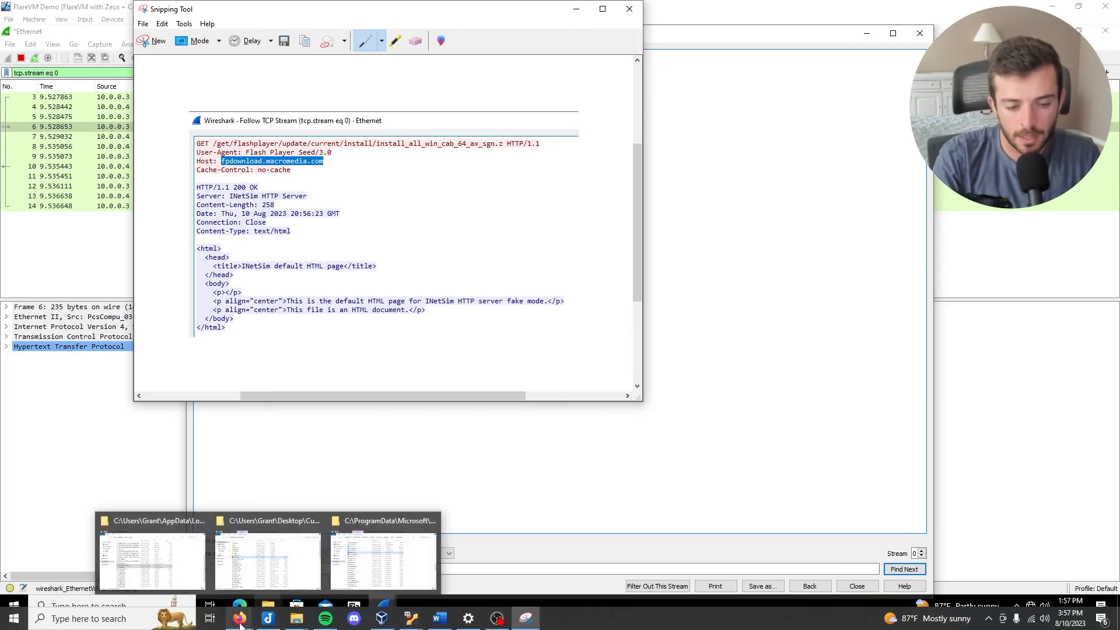
mouse_move(241, 625)
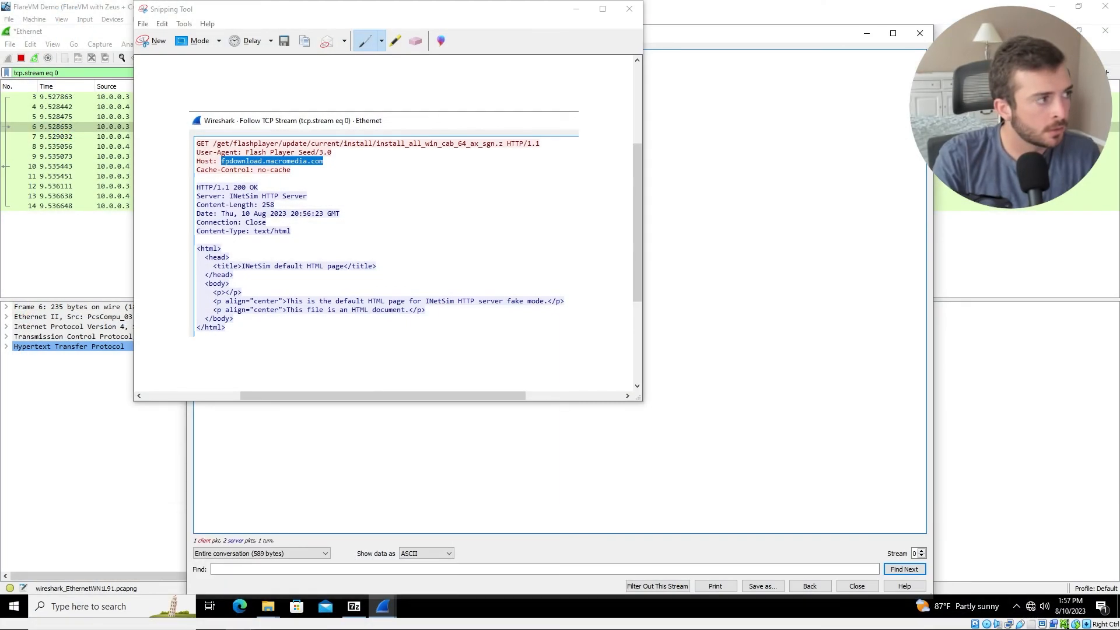
left_click_drag(2, 96, 361, 1)
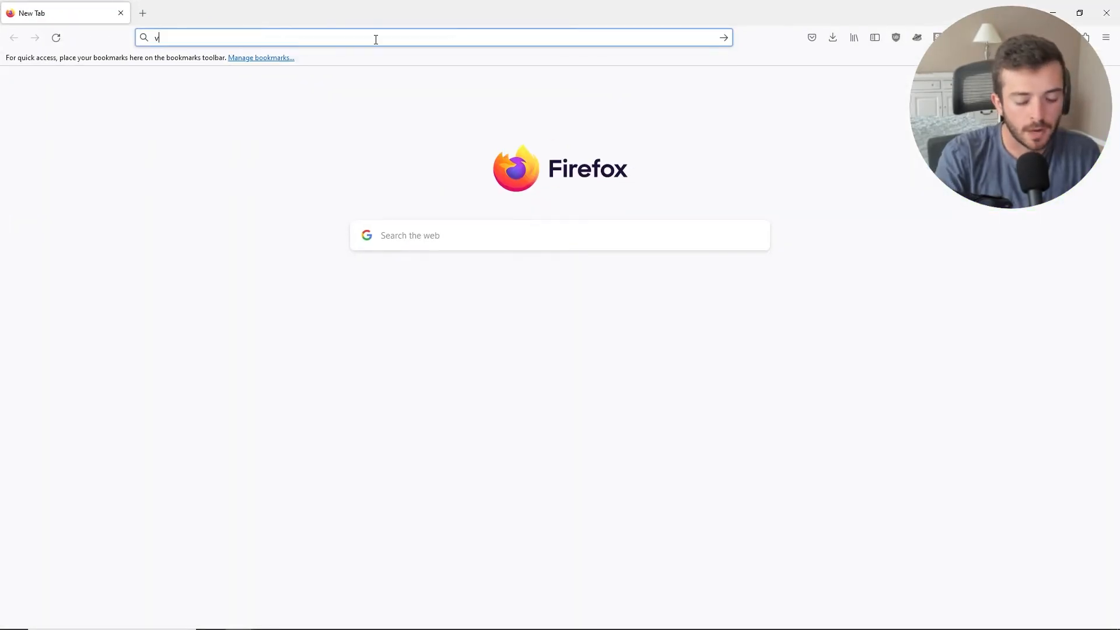
Step: Submit fpdownload.macromedia.com to VirusTotal's URL scan
type("virustotal.com")
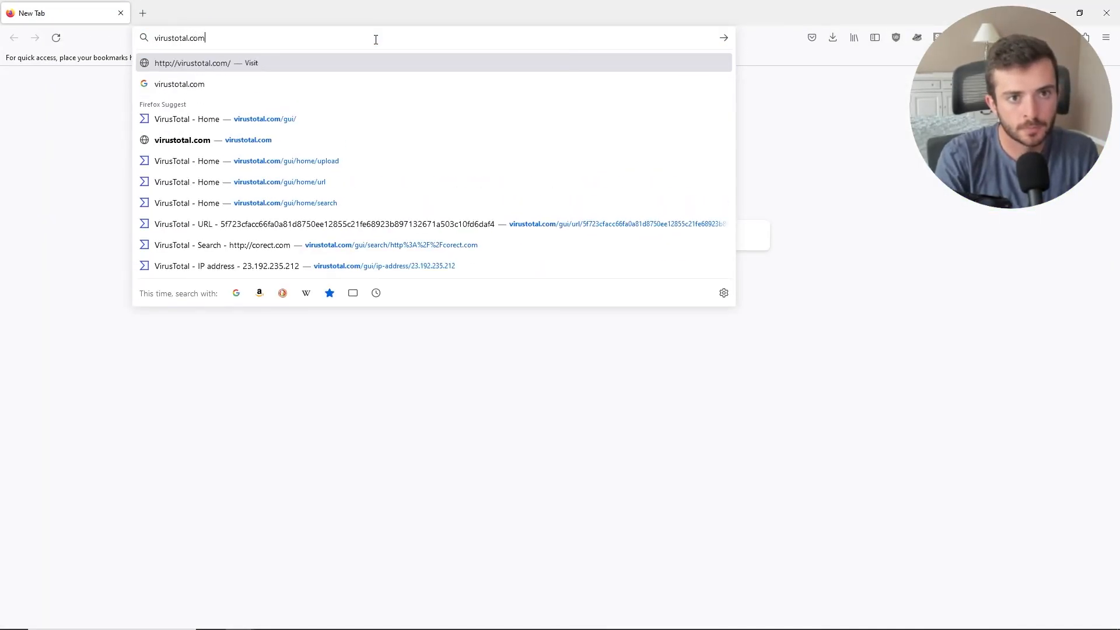
key("Return")
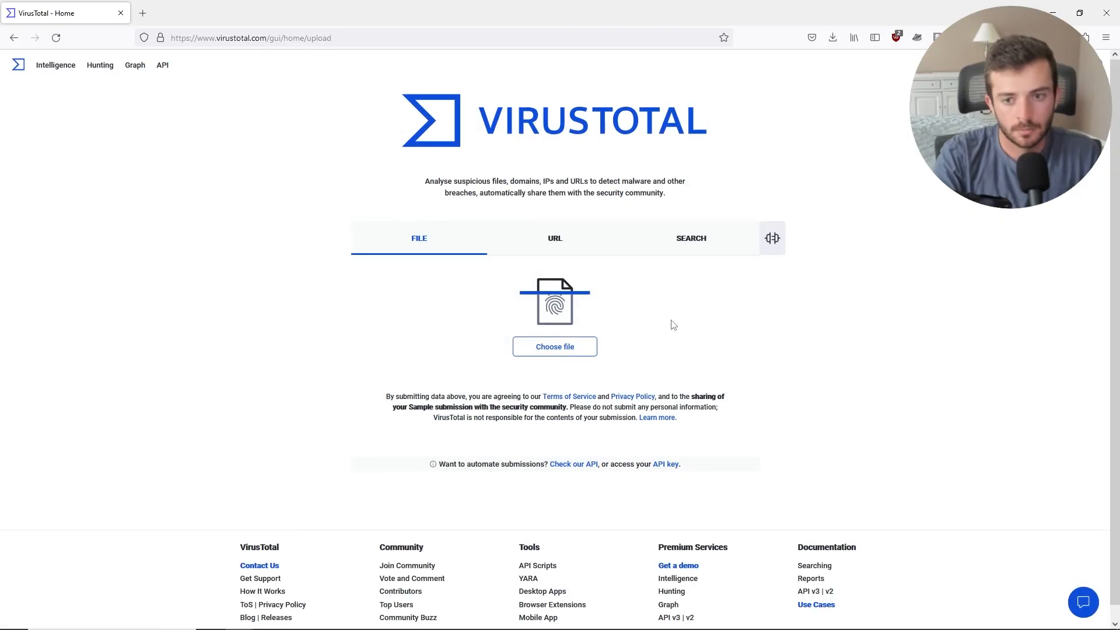
left_click(560, 242)
left_click(520, 345)
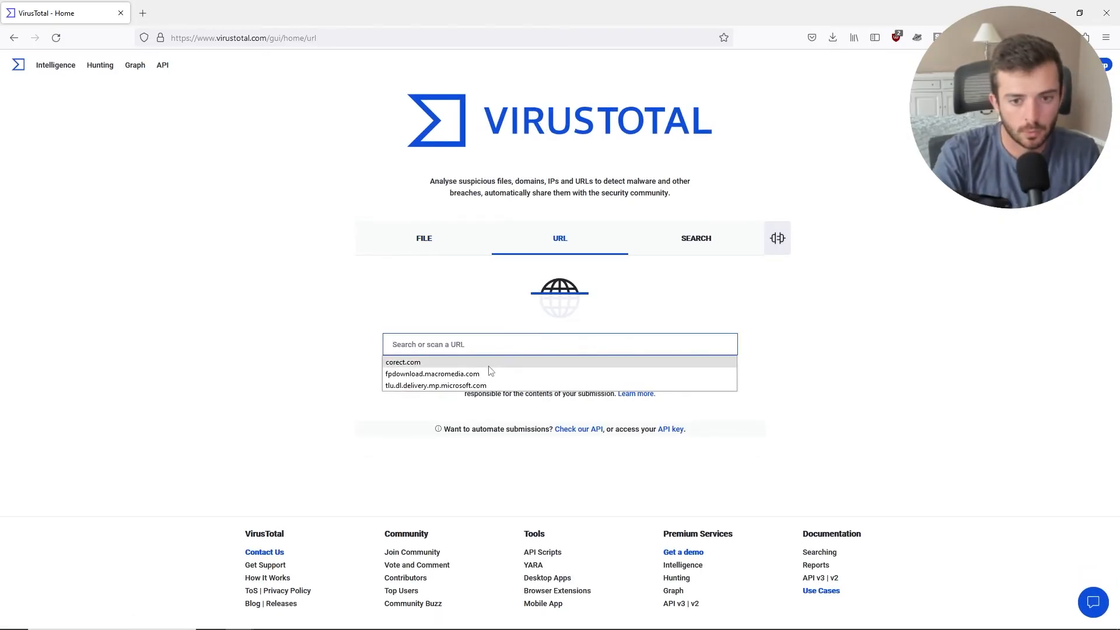
left_click(436, 374)
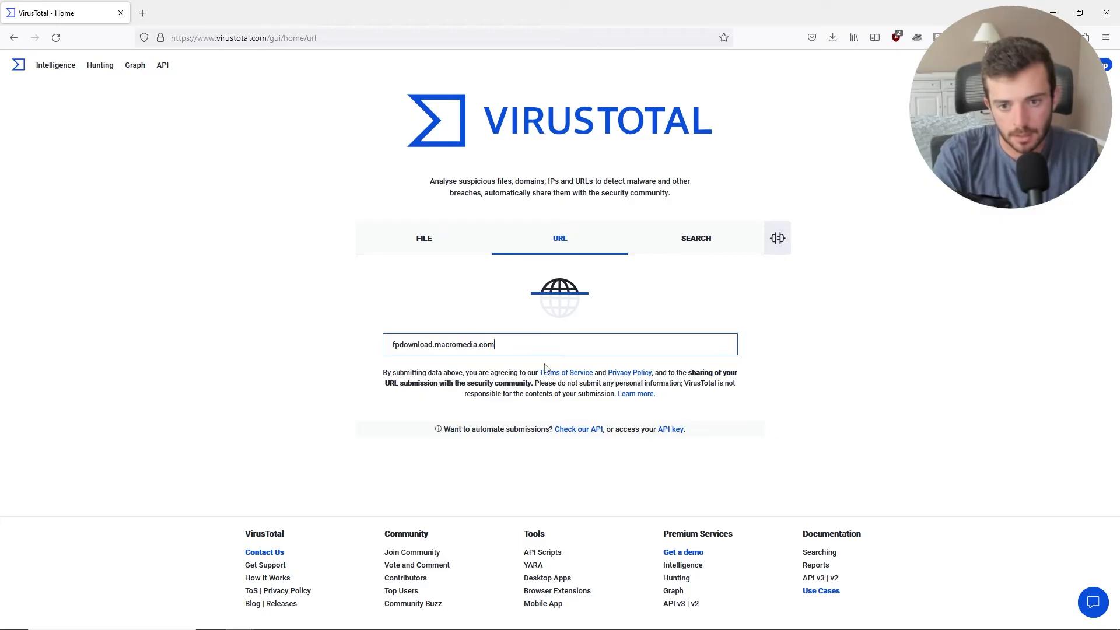
key("Return")
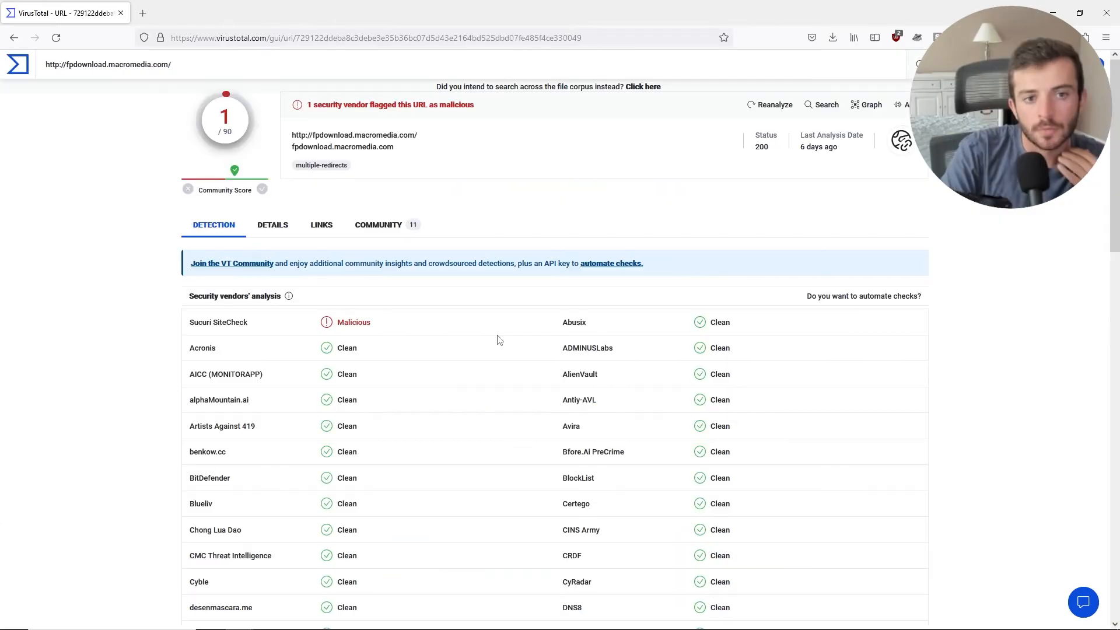
Step: Review the URL report and highlight the single vendor of 90 flagging it malicious
scroll(272, 519, "down", 10)
right_click(272, 519)
key("Escape")
scroll(165, 512, "down", 5)
scroll(175, 510, "up", 15)
left_click_drag(244, 323, 96, 322)
Step: Check the Wayback Machine capture of fpdownload.macromedia.com, highlighting its redirect to download.macromedia.com, then minimize Firefox
left_click(144, 14)
type("www")
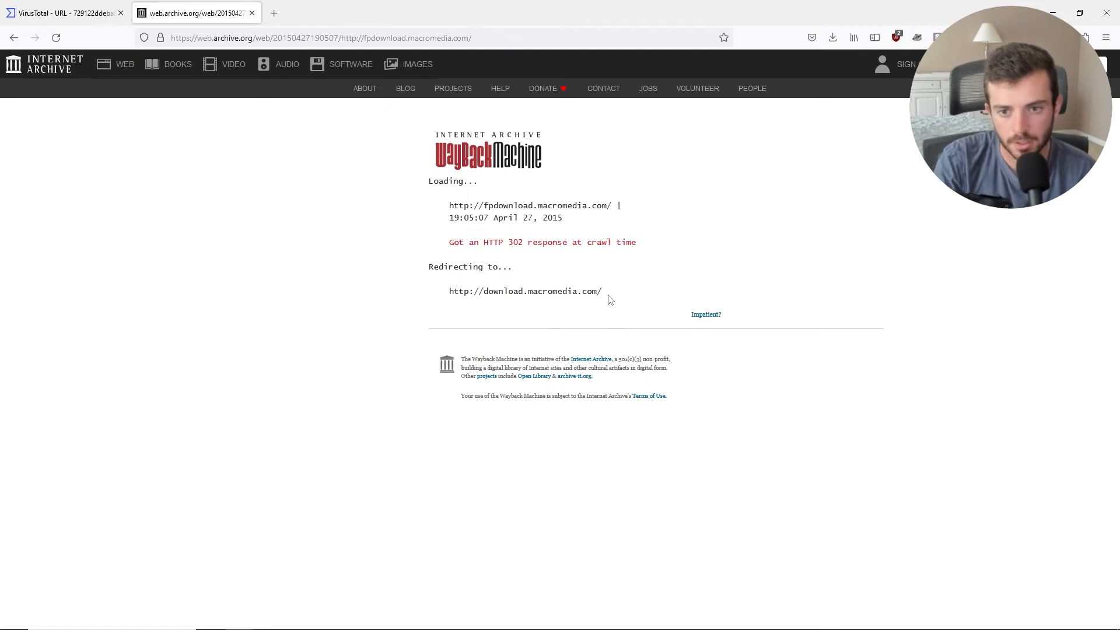
left_click_drag(609, 301, 441, 278)
triple_click(606, 225)
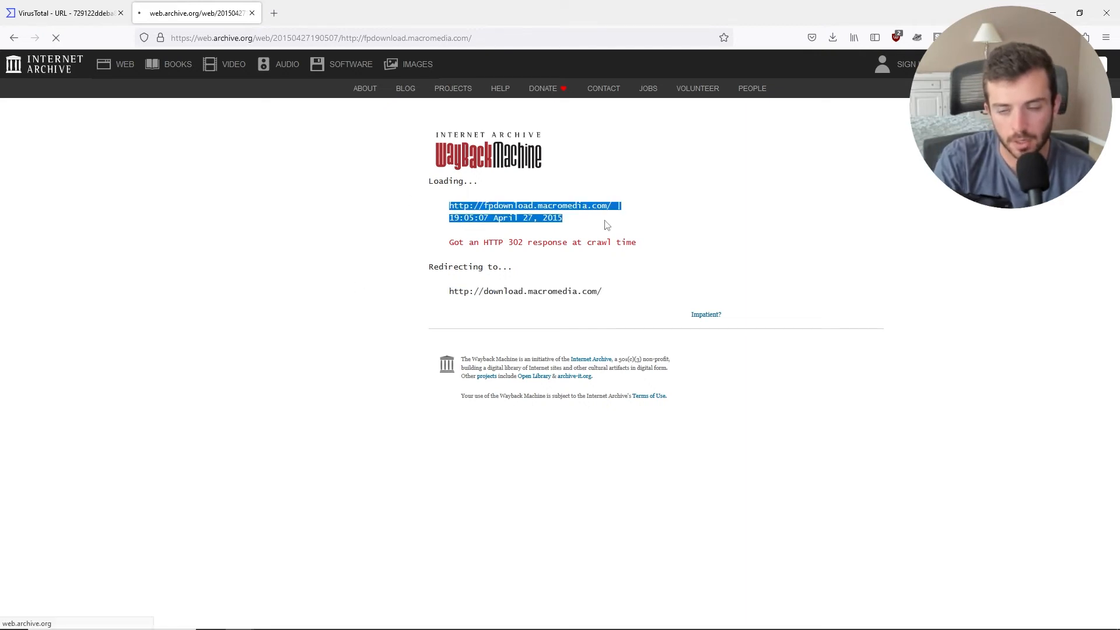
left_click(675, 192)
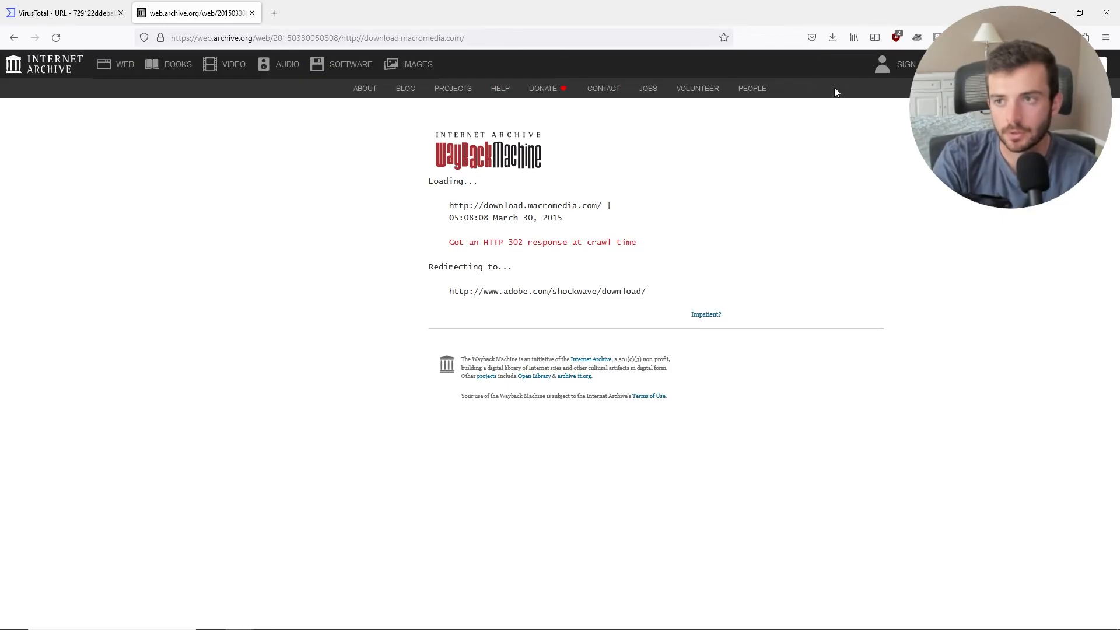
left_click(1055, 13)
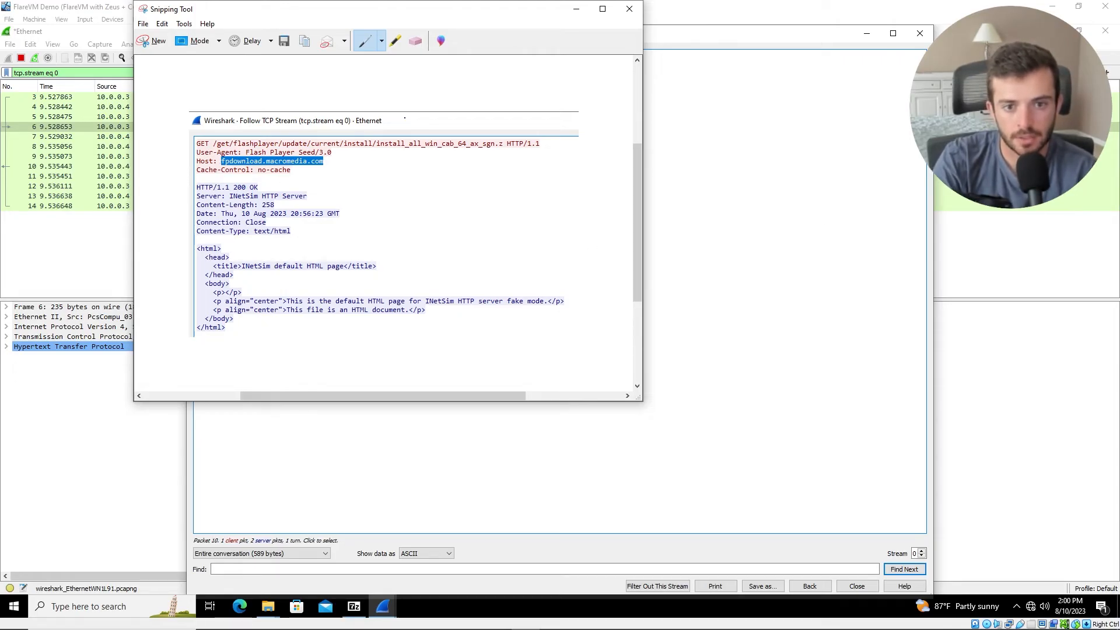
Step: Close the Follow TCP Stream window, scroll through all 190 captured packets, then minimize Wireshark
left_click(577, 9)
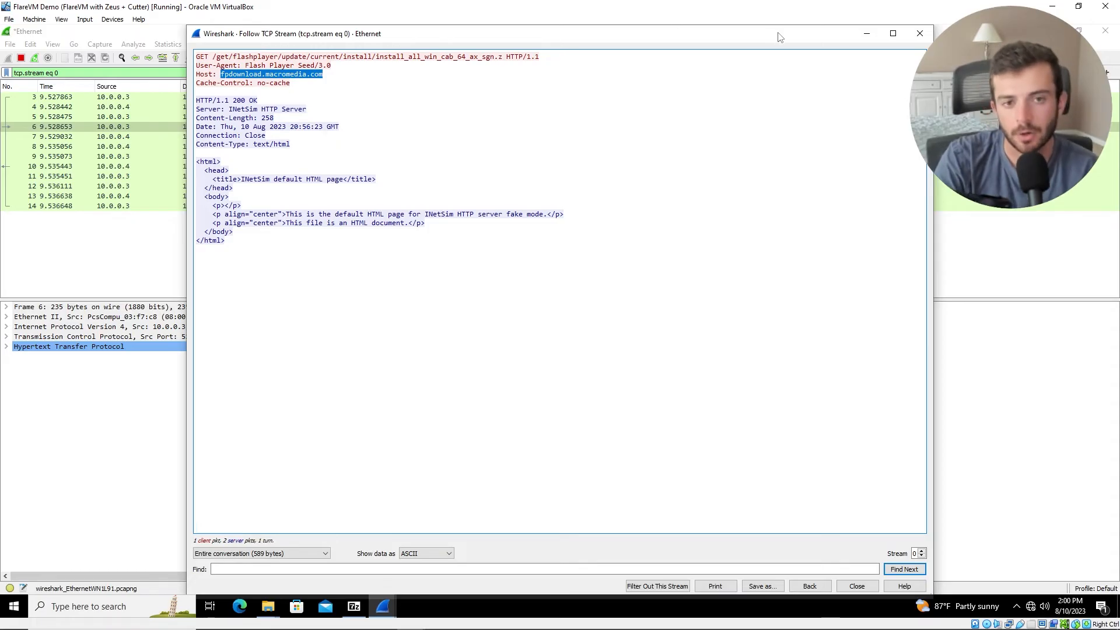
left_click(921, 33)
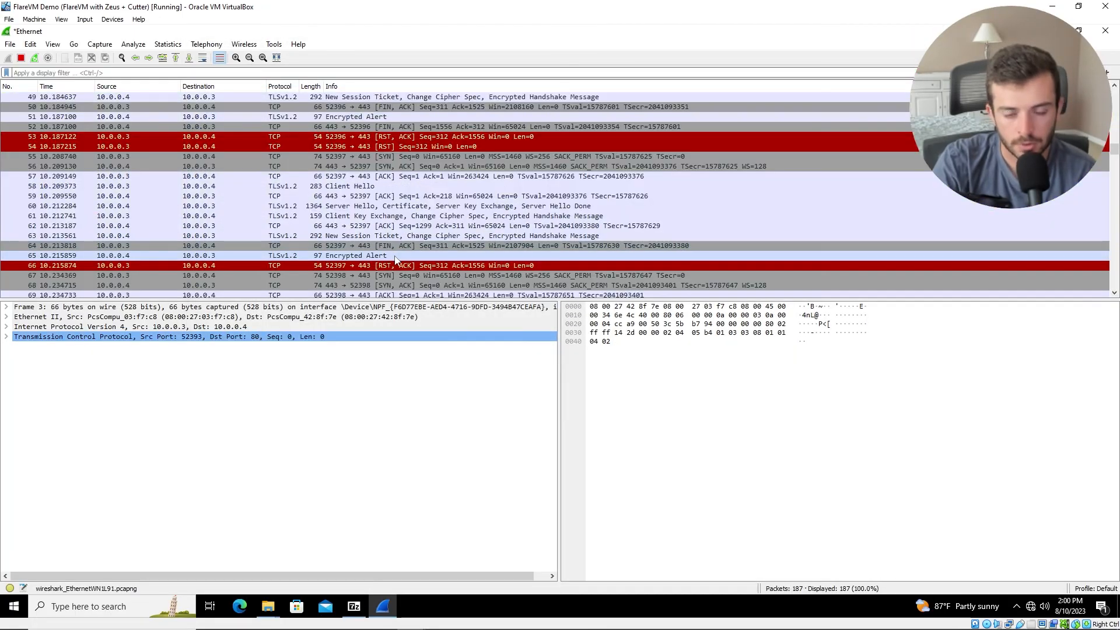
scroll(395, 261, "down", 14)
scroll(395, 261, "down", 8)
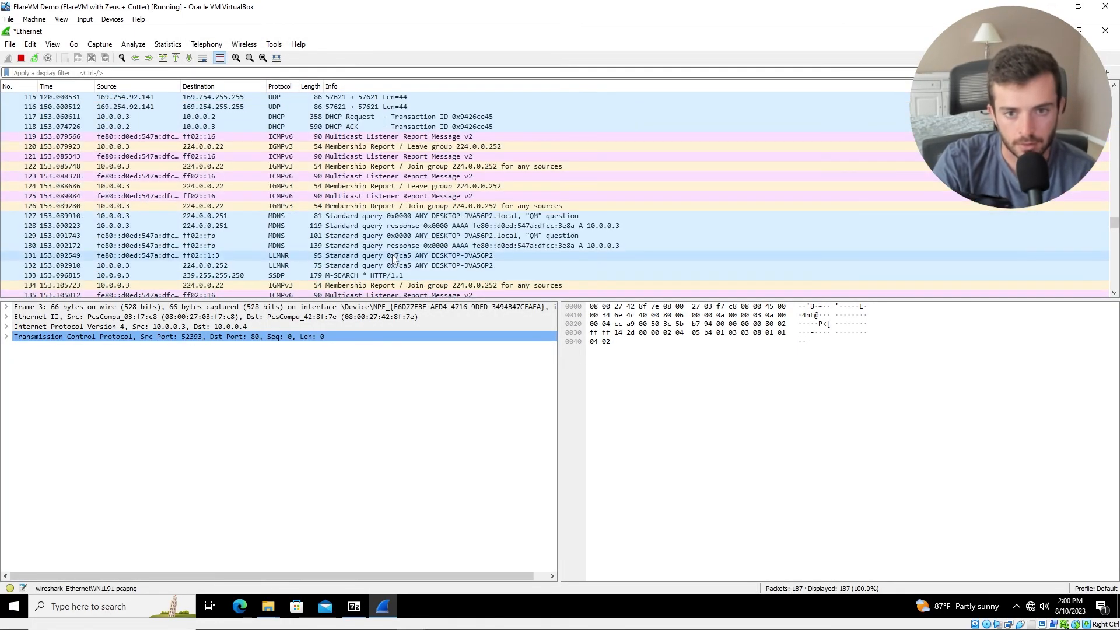
scroll(389, 258, "down", 18)
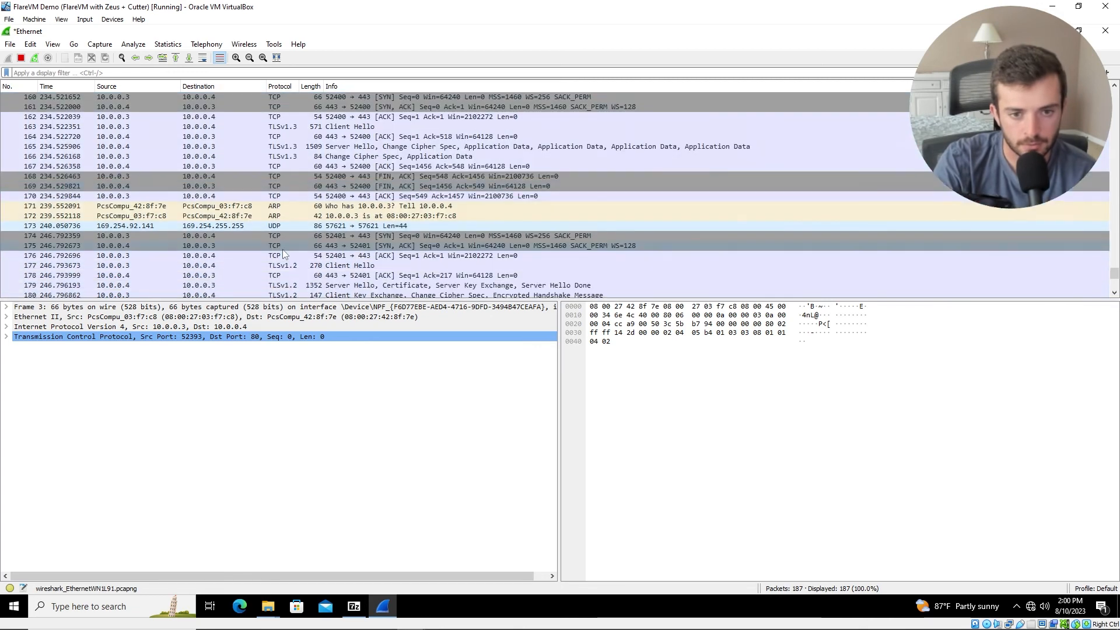
scroll(290, 269, "up", 13)
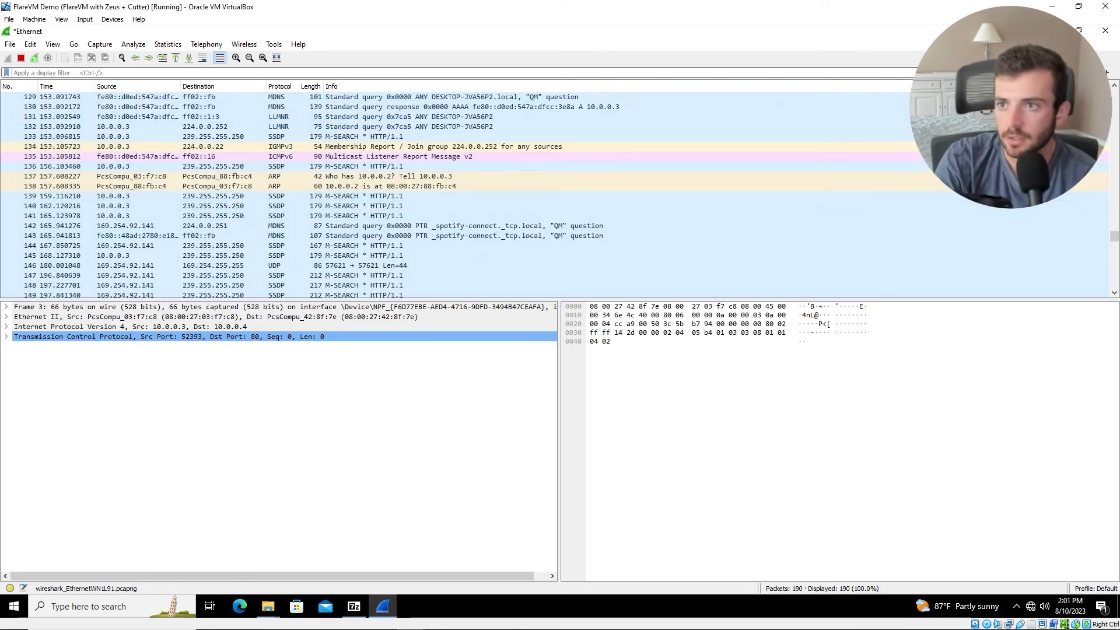
left_click(1052, 30)
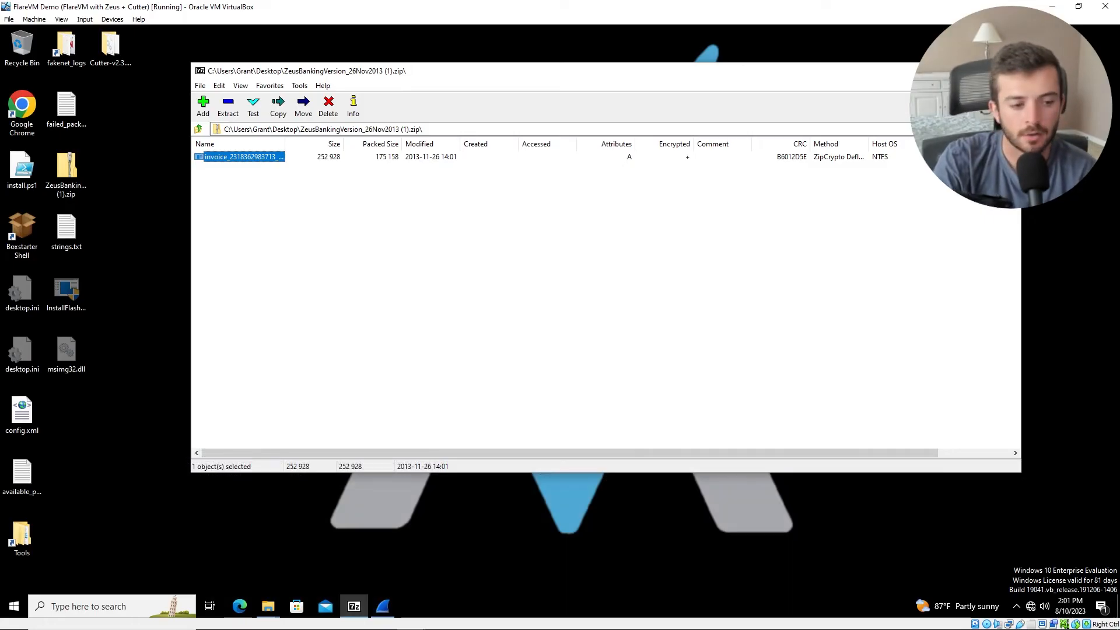
Step: Set FlareVM's VirtualBox network adapter to Bridged Adapter in Machine Settings and save it
left_click(955, 72)
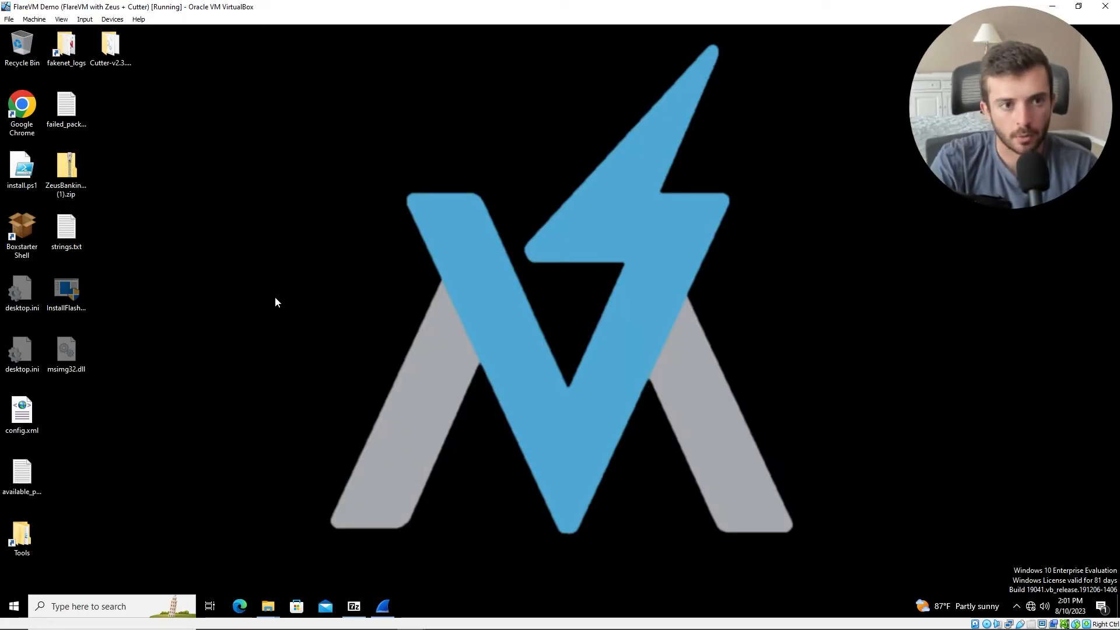
left_click(34, 19)
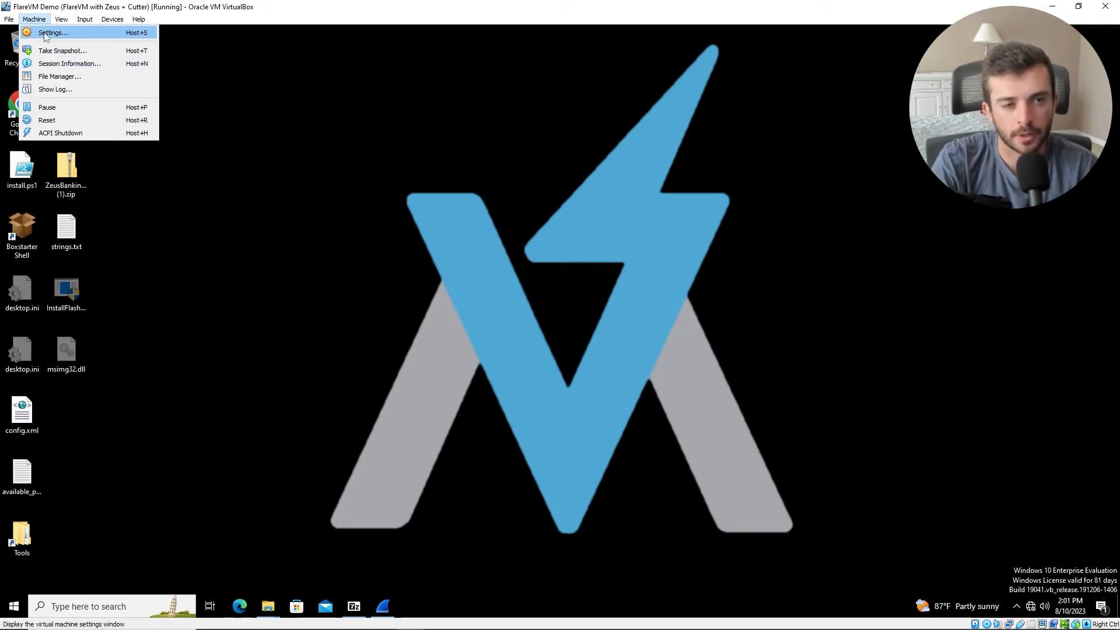
left_click(44, 34)
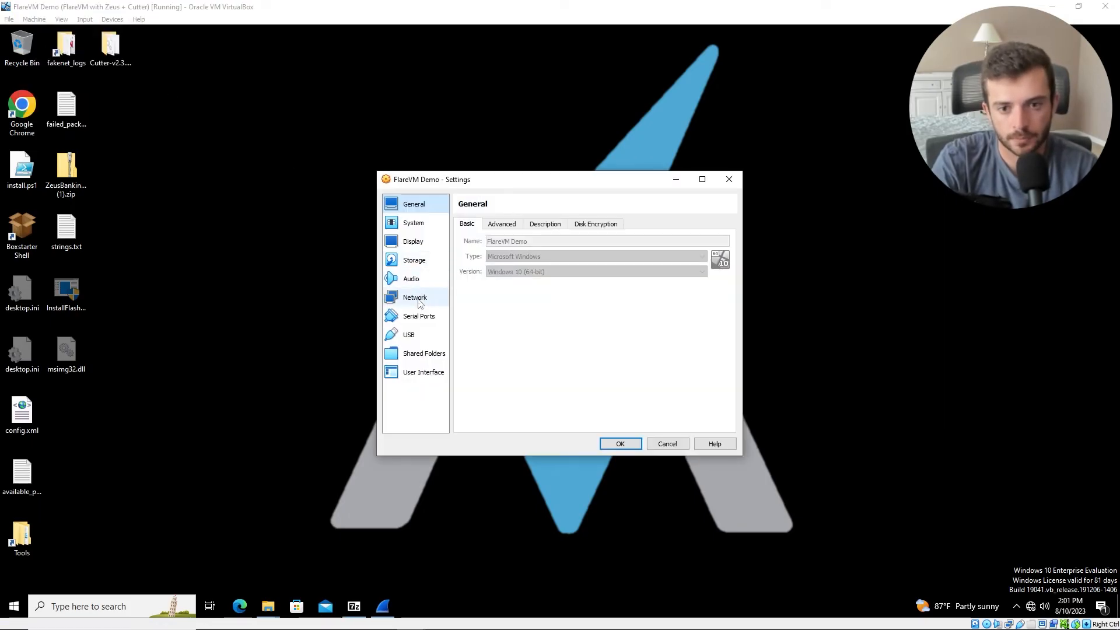
left_click(415, 297)
left_click(573, 257)
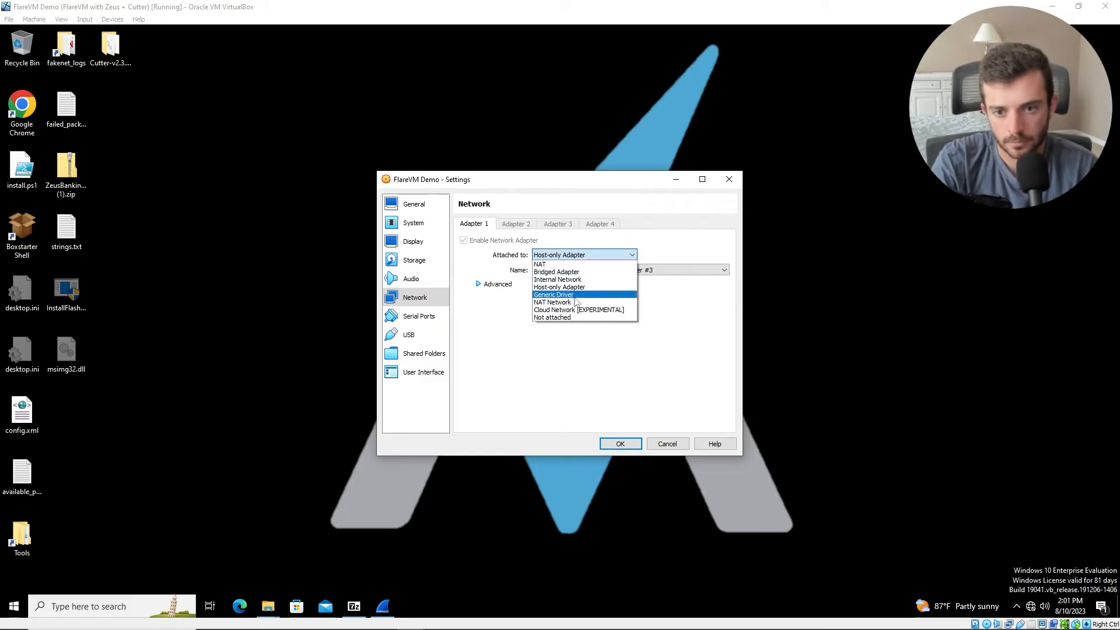
left_click(569, 272)
left_click(622, 444)
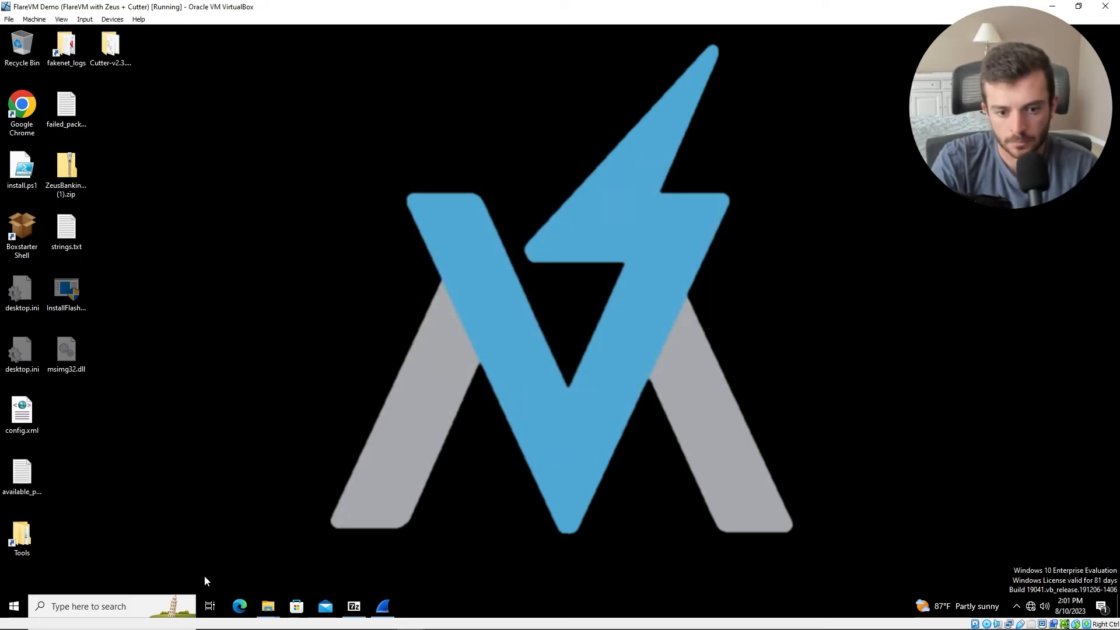
left_click(89, 605)
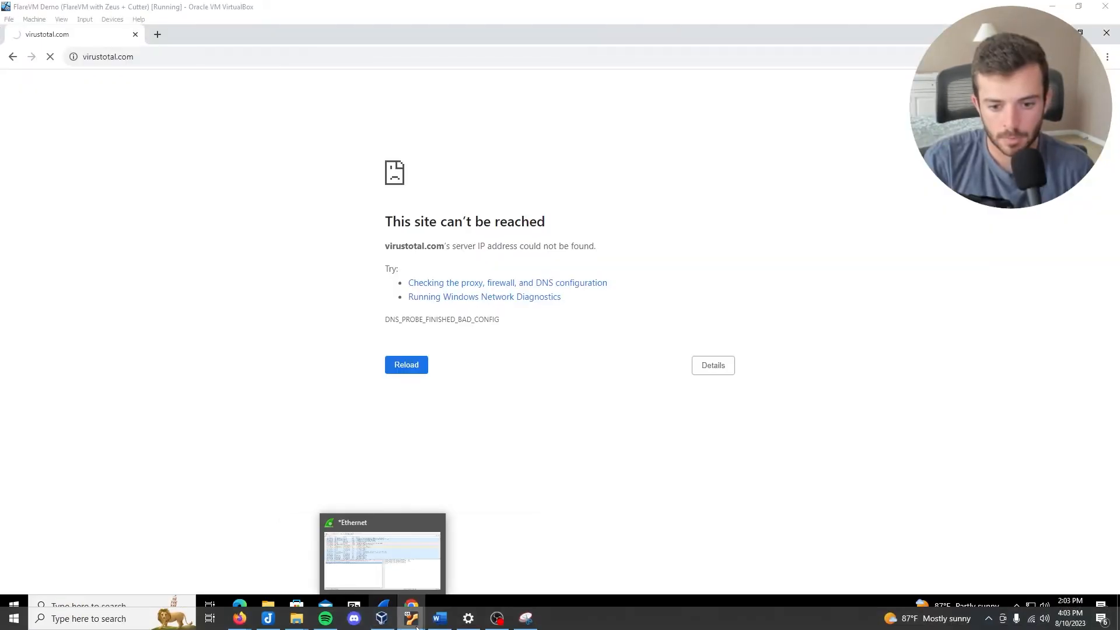
Step: Switch to the Remnux VM, stop INetSim with Ctrl+C, and minimize the Remnux window
mouse_move(411, 618)
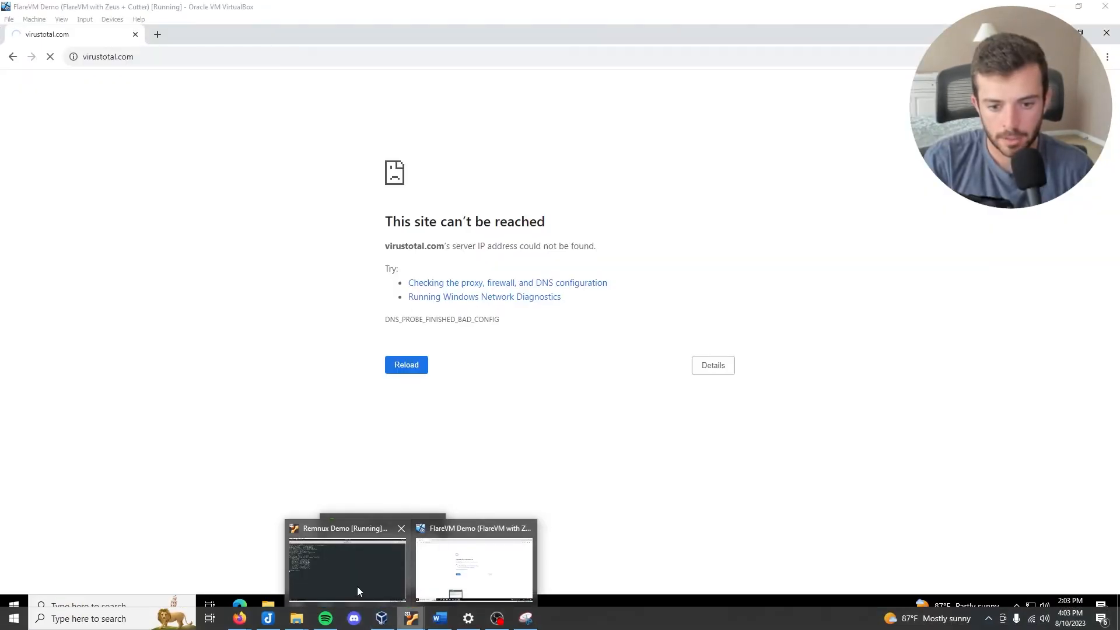
left_click(360, 593)
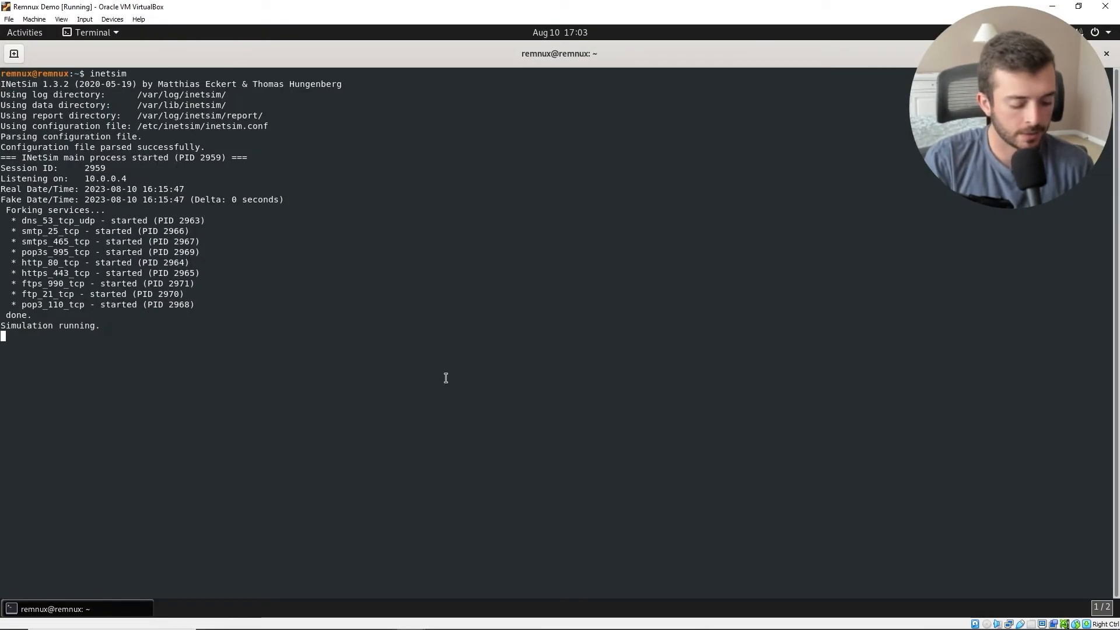
key("ctrl+c")
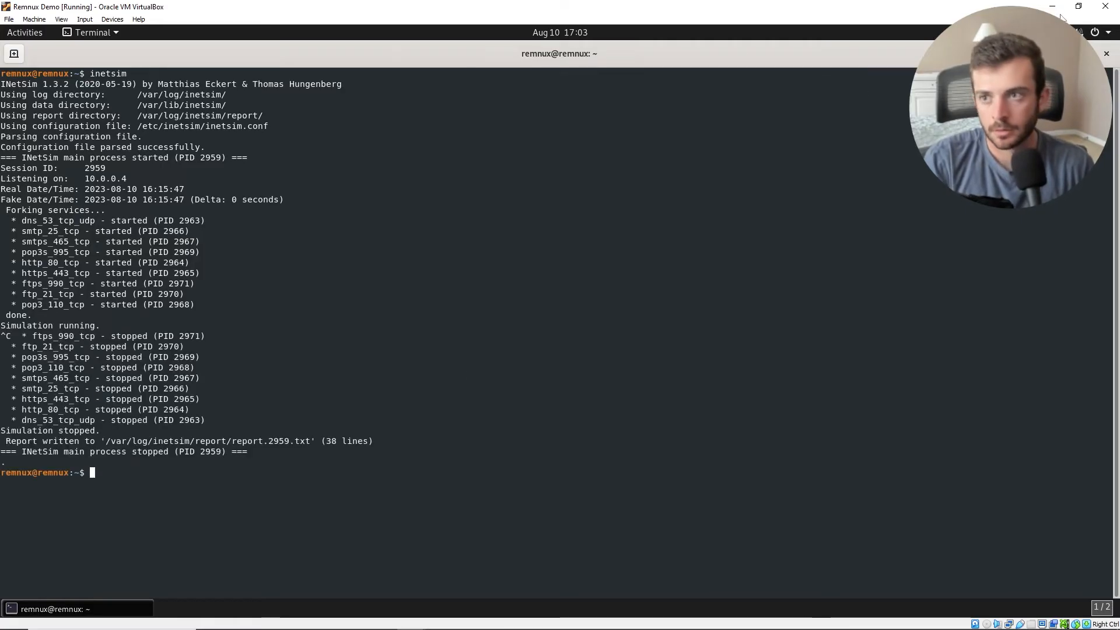
left_click(1054, 7)
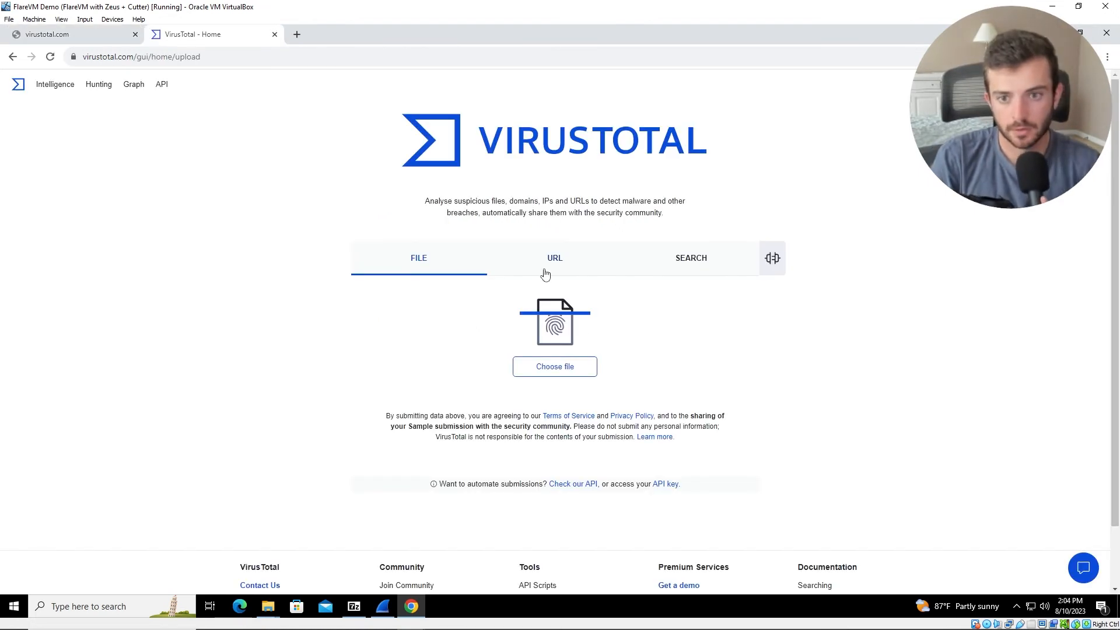
Step: Scan fpdownload.macromedia.com under VirusTotal's URL tab to get its 1-of-90 malicious report
left_click(544, 272)
type("fpdownload.c")
key("BackSpace")
type("mac")
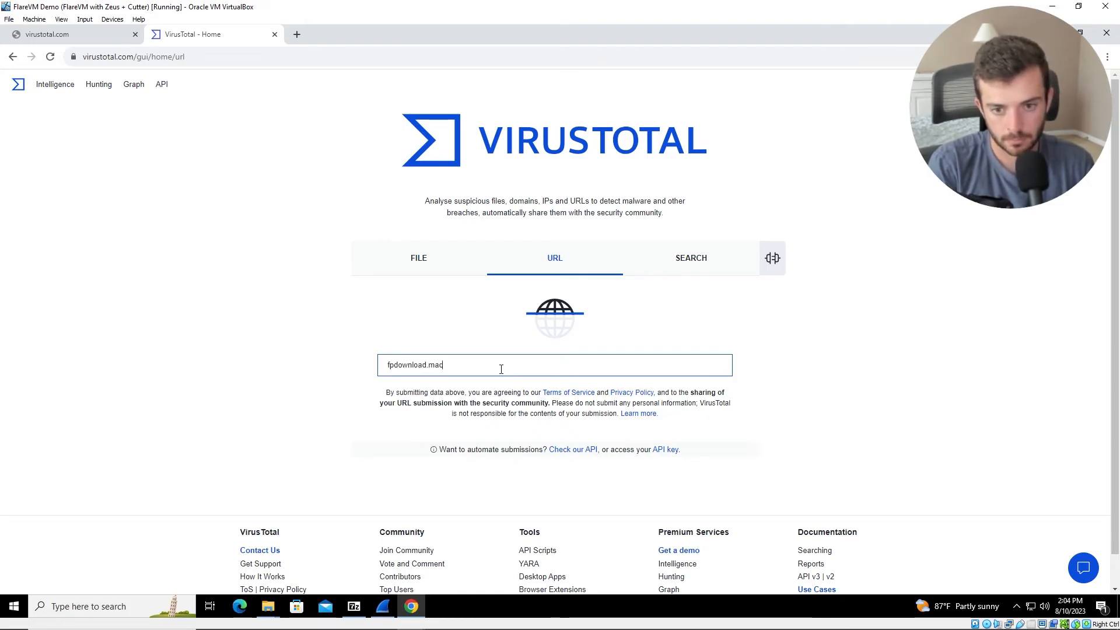
type("romedia.com")
key("Return")
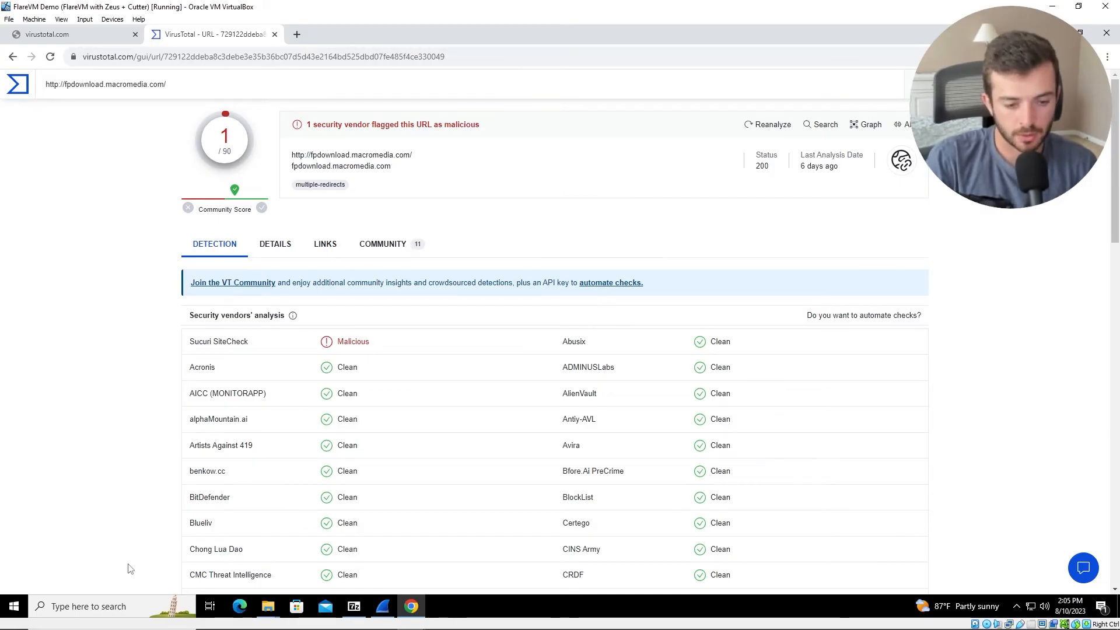
left_click(111, 613)
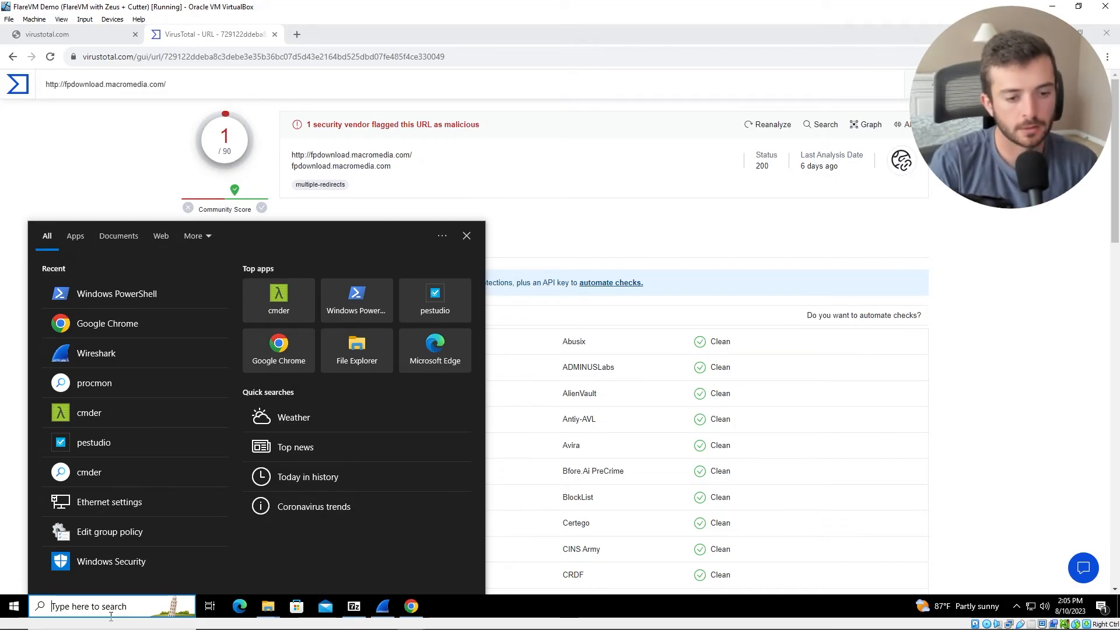
Step: Launch Windows PowerShell and run nslookup fpdownload.macromedia.com
type("powershell")
key("Return")
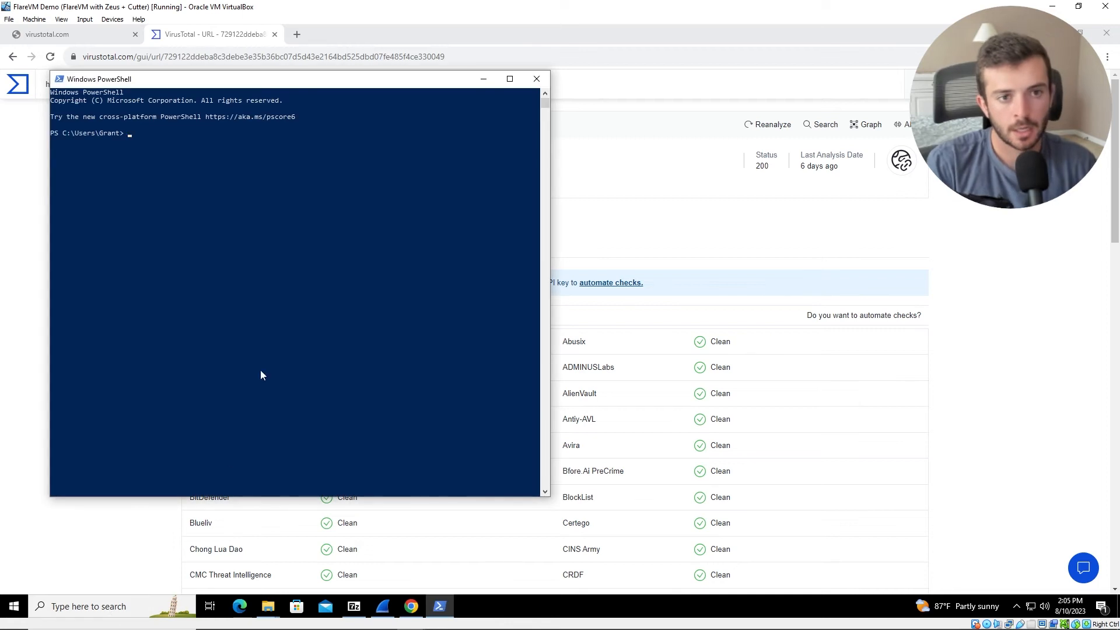
left_click_drag(222, 83, 282, 34)
type("nslook")
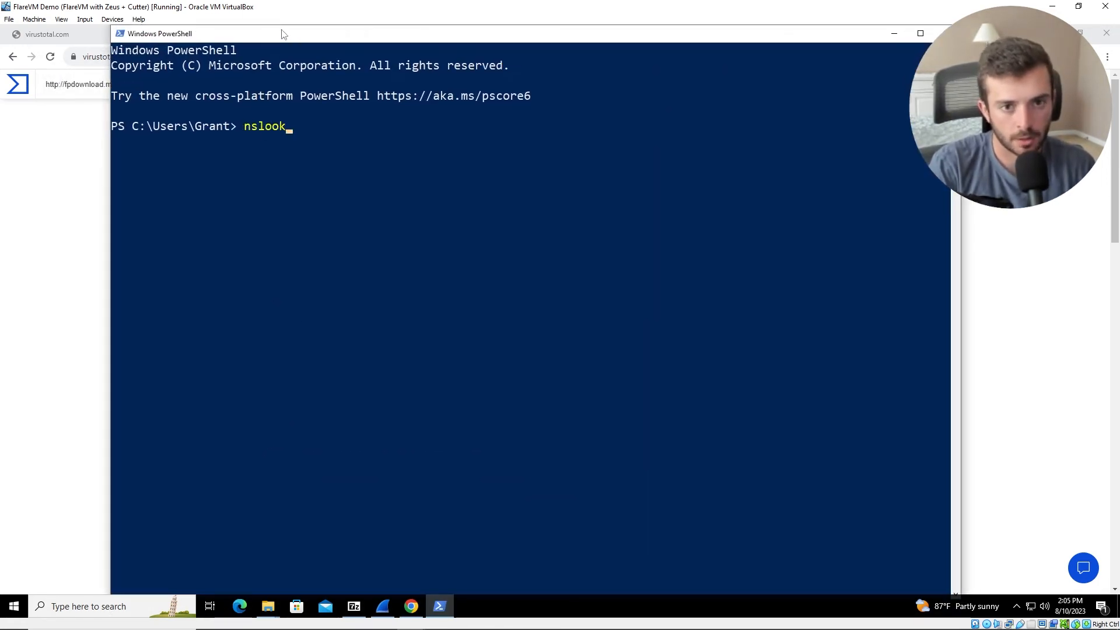
type("up fpdownload.macrome")
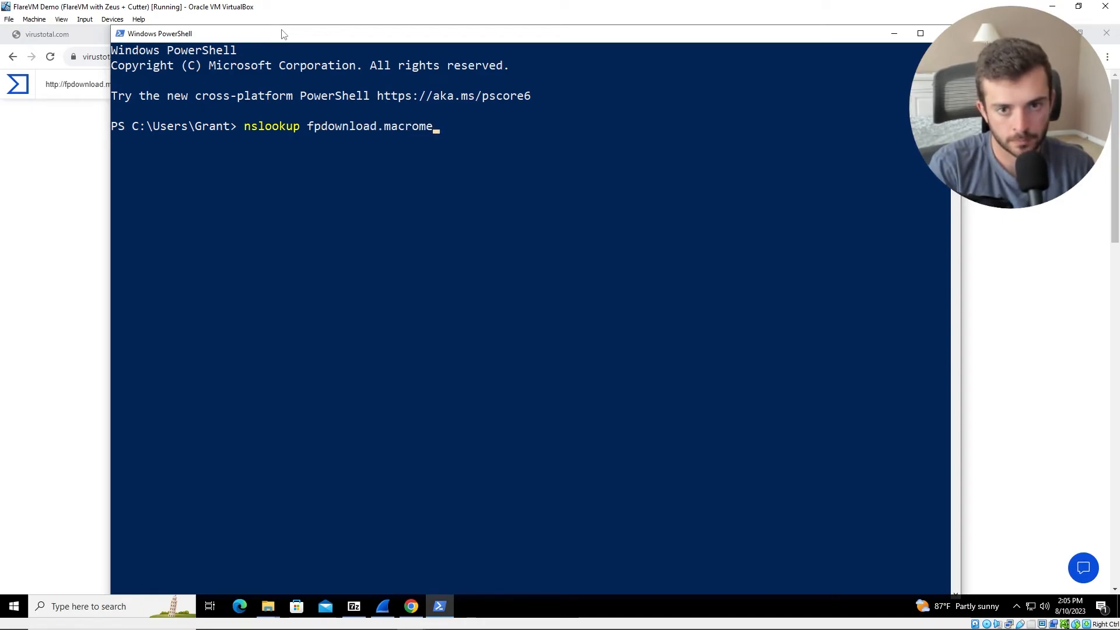
type("dia.com")
key("Return")
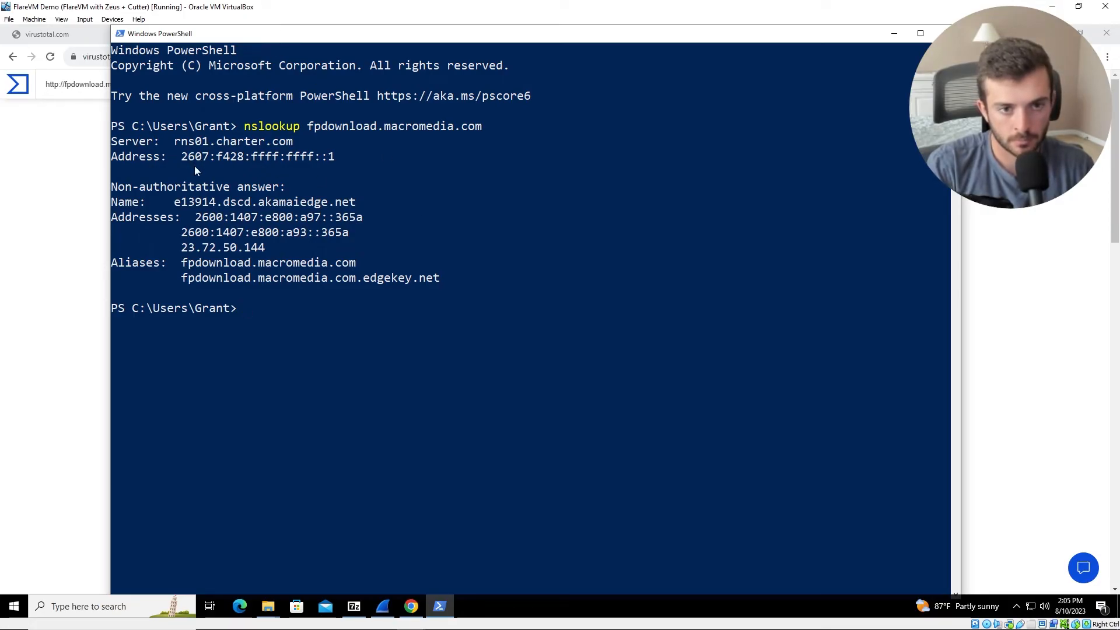
Step: Copy the resolved IPv4 address 23.72.50.144 from the output and minimize PowerShell
left_click_drag(177, 142, 295, 140)
left_click(185, 143)
left_click_drag(177, 143, 282, 142)
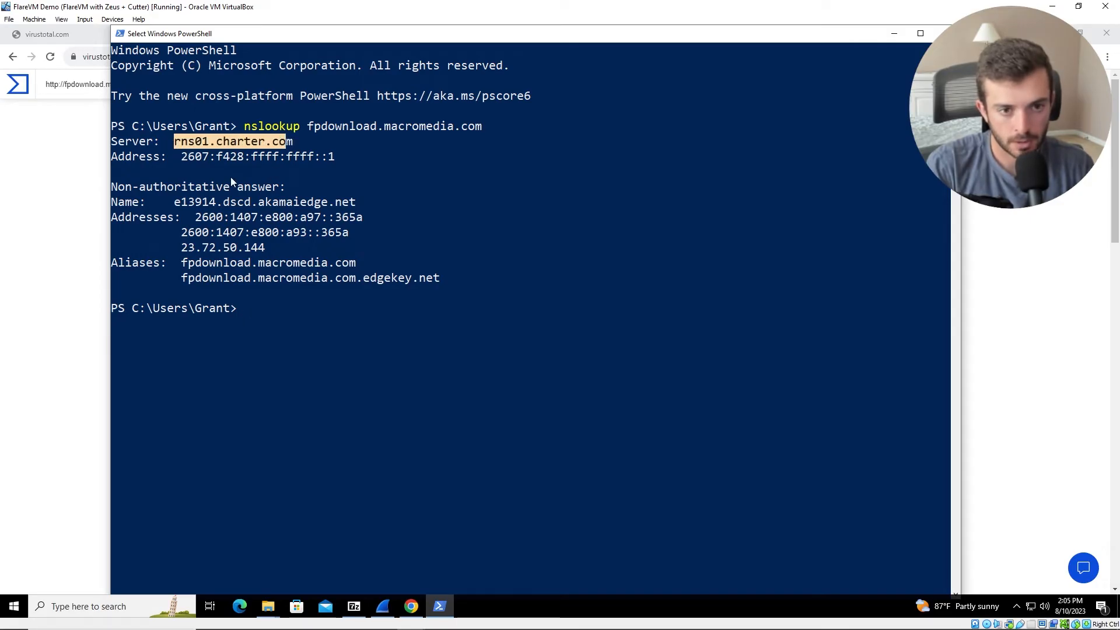
left_click_drag(202, 217, 349, 218)
left_click_drag(182, 248, 264, 246)
key("ctrl+c")
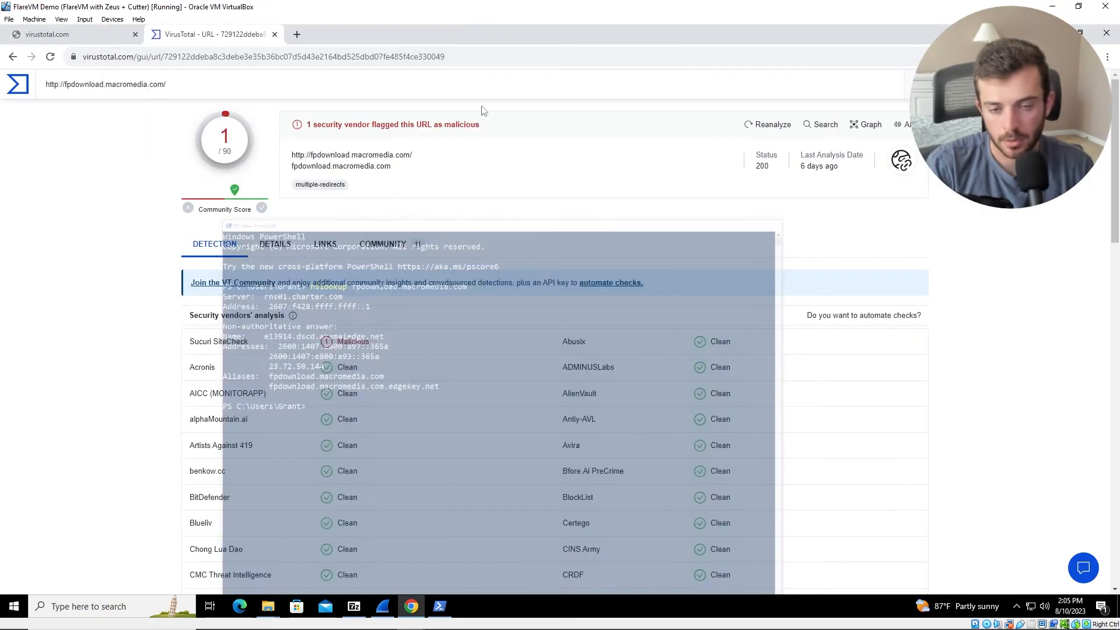
left_click(894, 34)
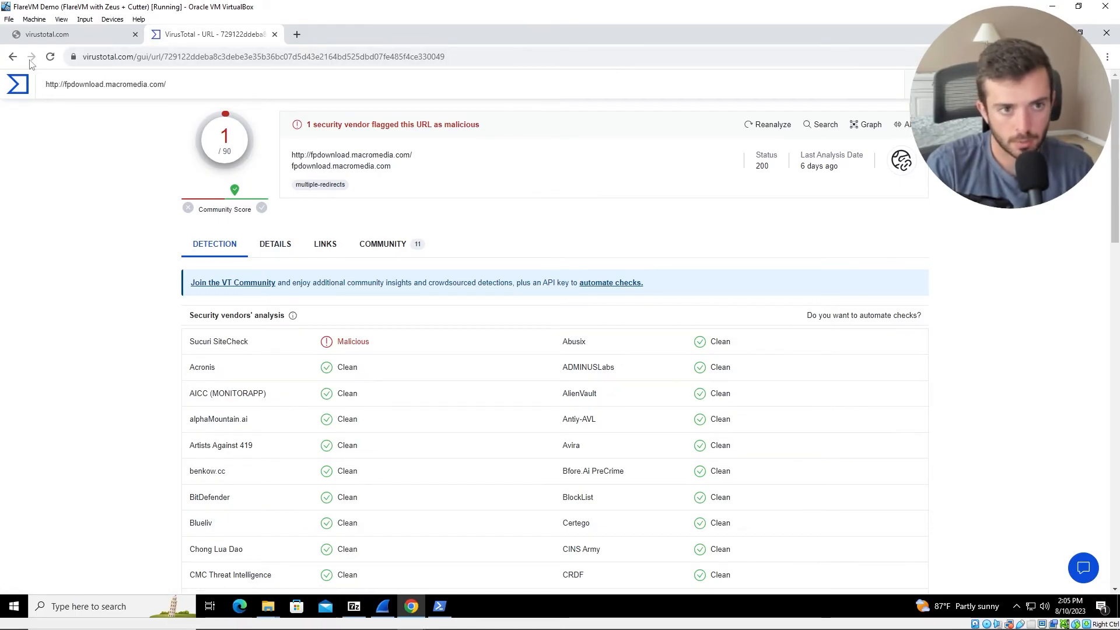
Step: Search VirusTotal for the IP 23.72.50.144 and review its report
left_click(19, 84)
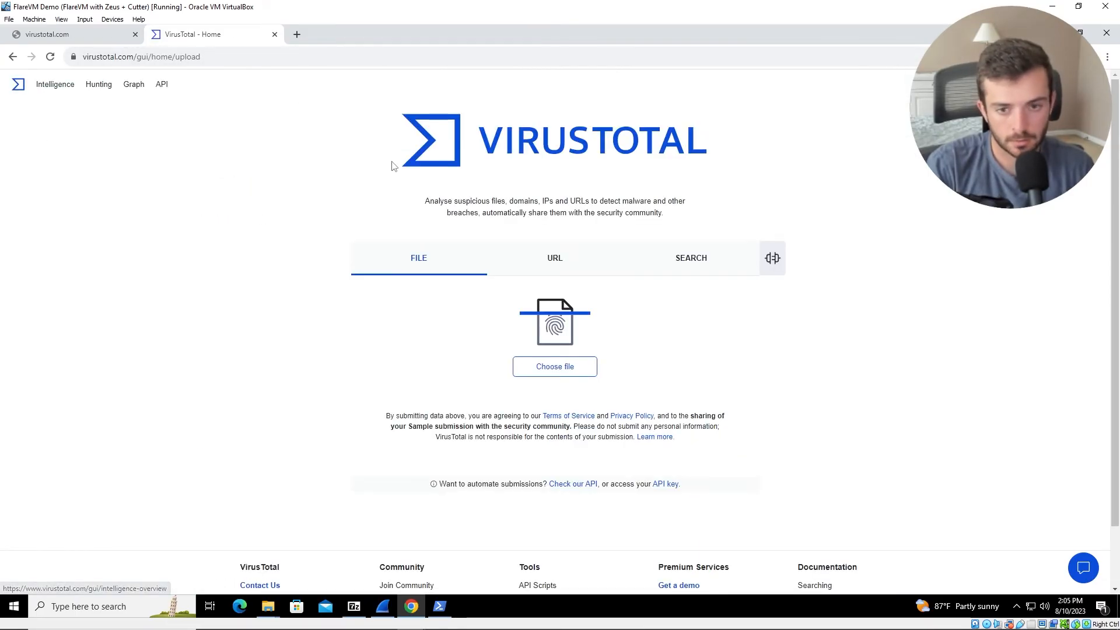
left_click(718, 271)
right_click(507, 395)
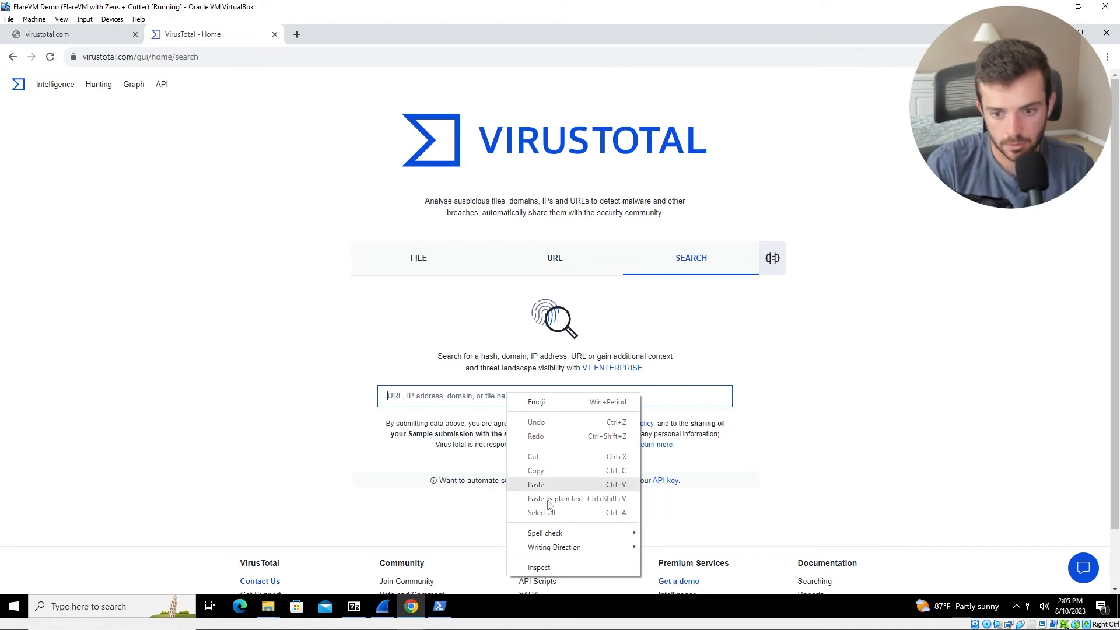
left_click(536, 485)
key("Return")
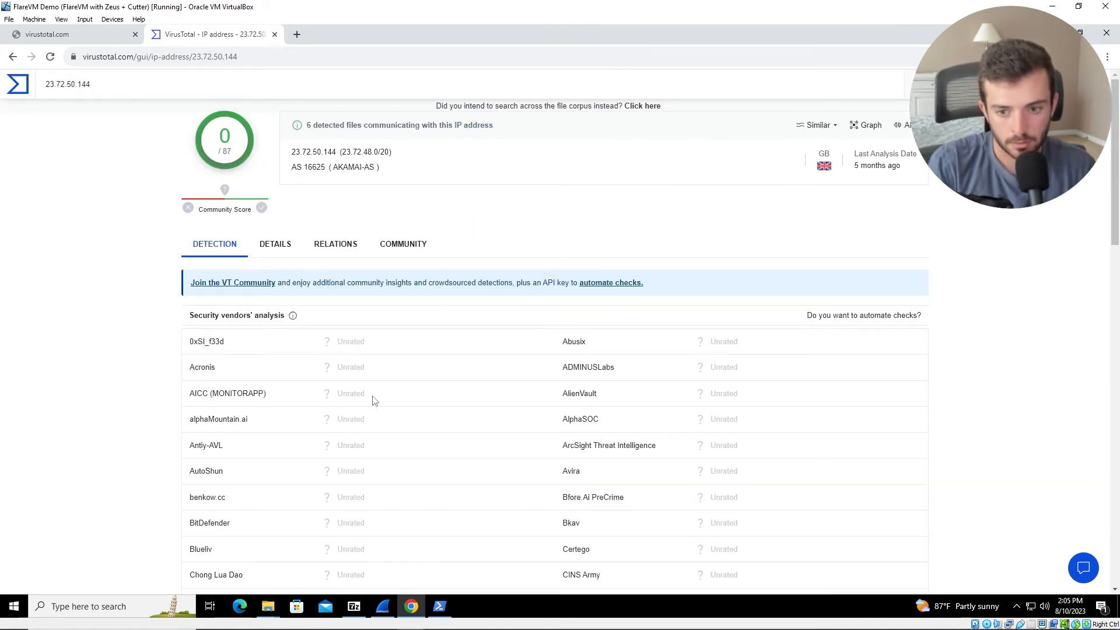
scroll(349, 471, "down", 5)
scroll(351, 487, "up", 5)
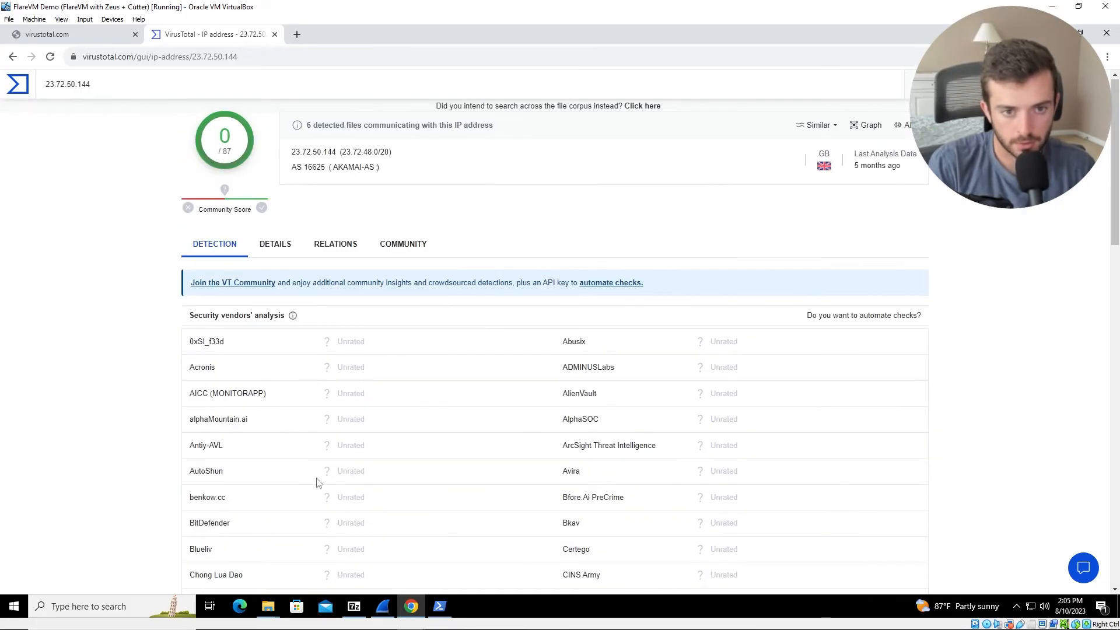
Step: Copy the domain fpdownload.macromedia.com from the PowerShell output, then hide PowerShell
key("alt+Tab")
left_click_drag(345, 146, 516, 151)
key("ctrl+c")
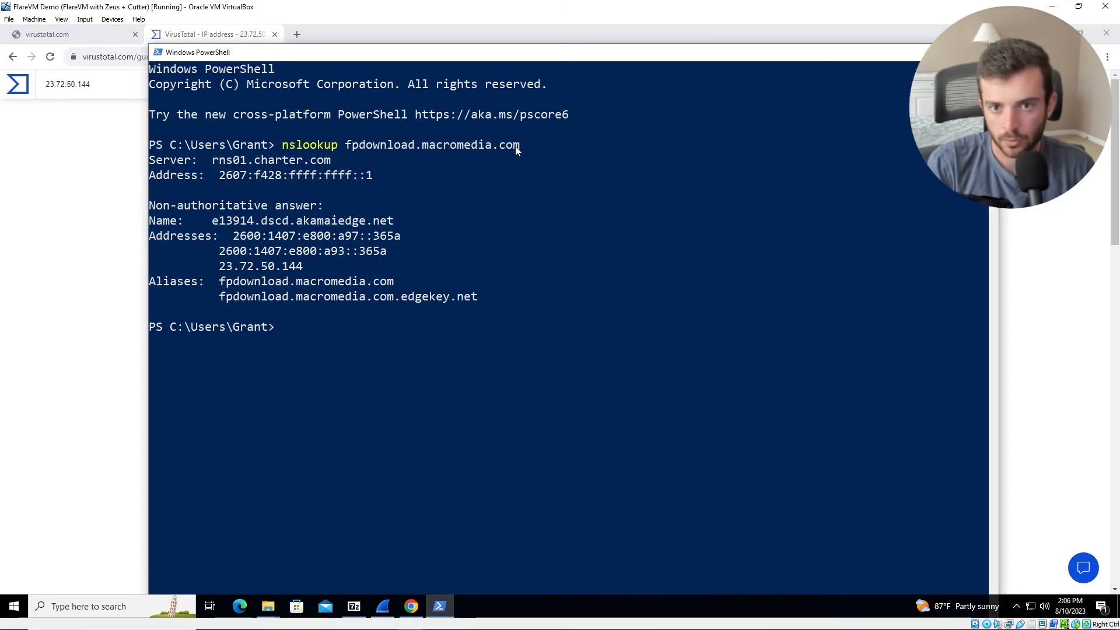
left_click(932, 52)
Step: Load fpdownload.macromedia.com in a new tab and follow its redirect to Adobe's support page
left_click(298, 36)
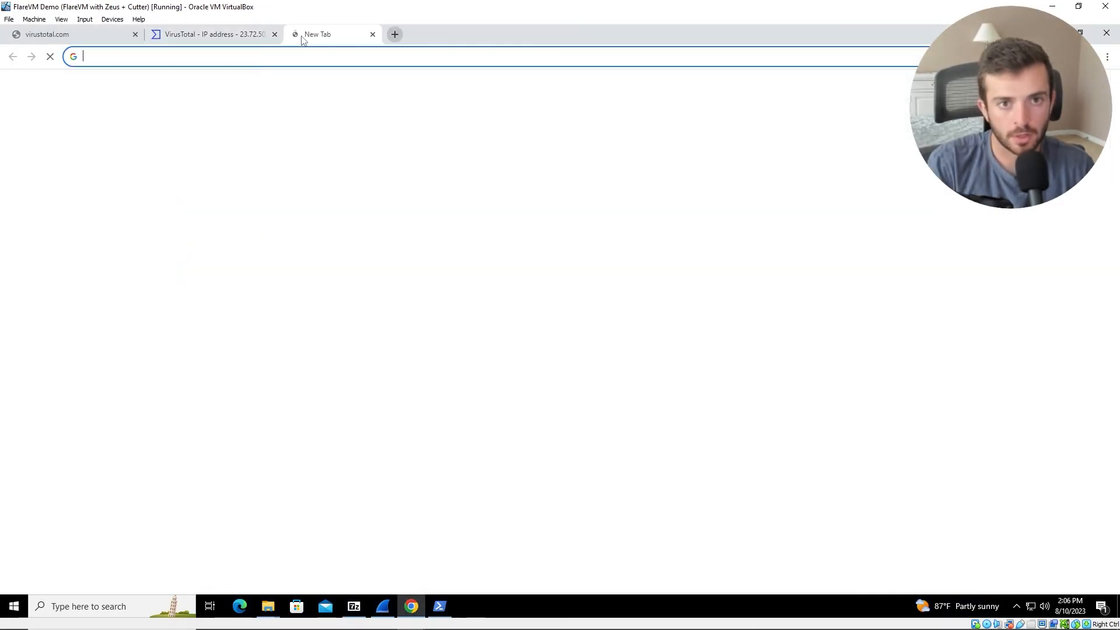
key("ctrl+v")
key("Return")
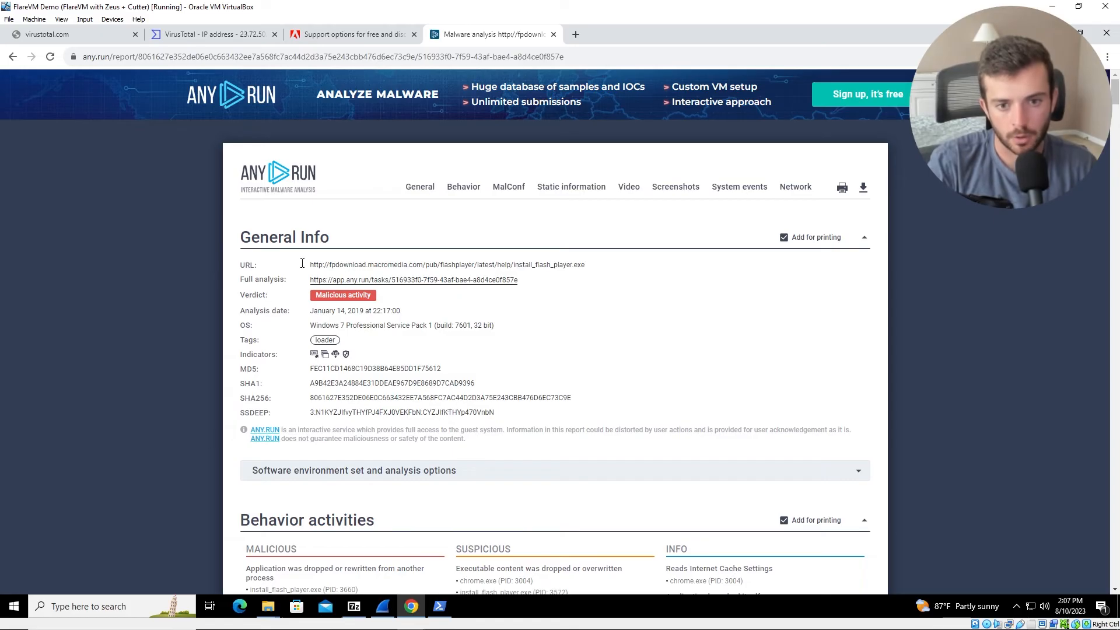
left_click(13, 56)
scroll(386, 209, "up", 8)
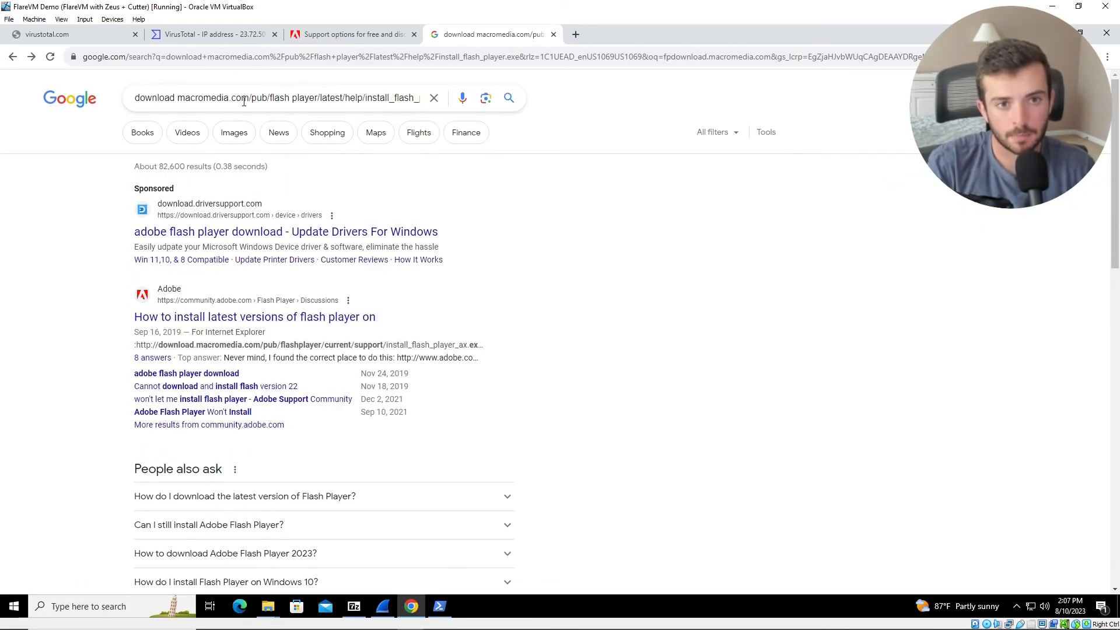
key("ctrl+l")
key("ctrl+v")
key("Return")
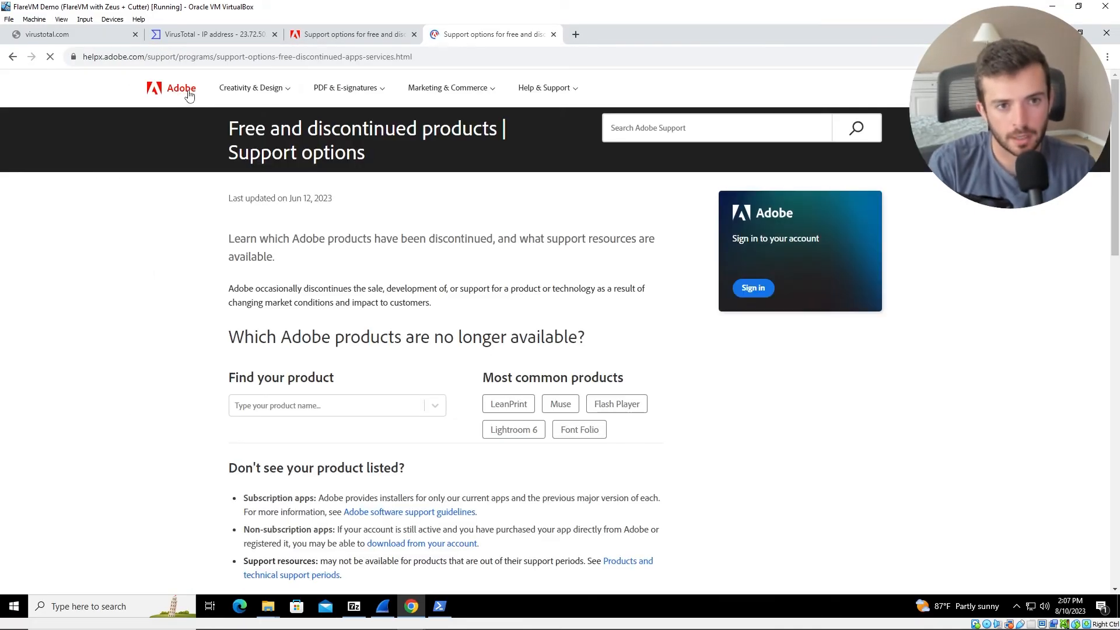
left_click(139, 61)
left_click(143, 61)
scroll(175, 370, "down", 3)
scroll(193, 233, "up", 3)
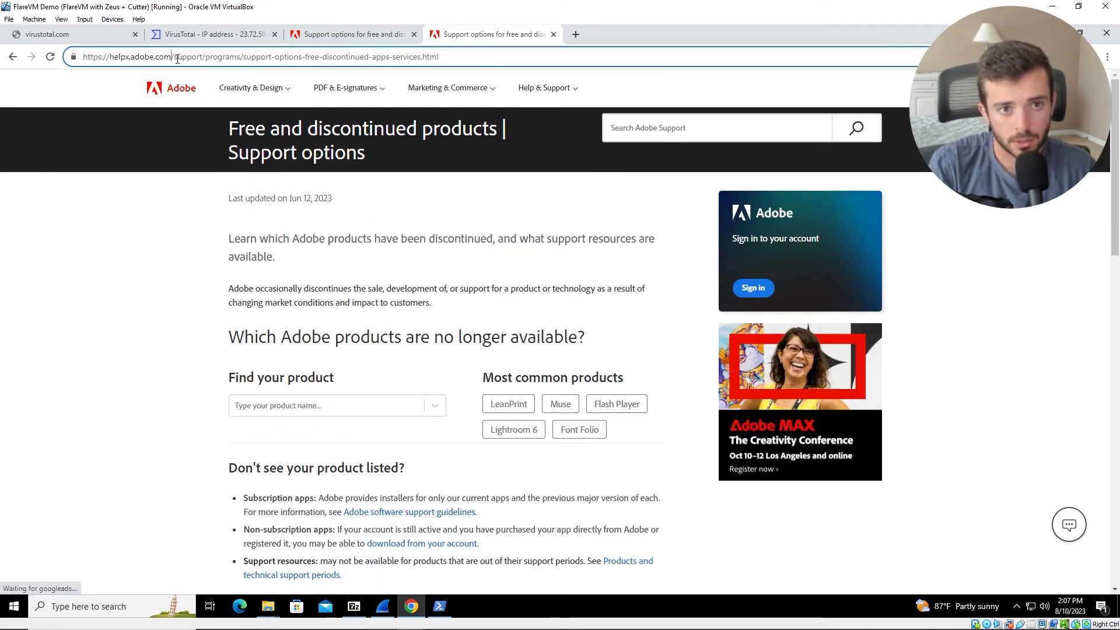
left_click_drag(173, 56, 82, 57)
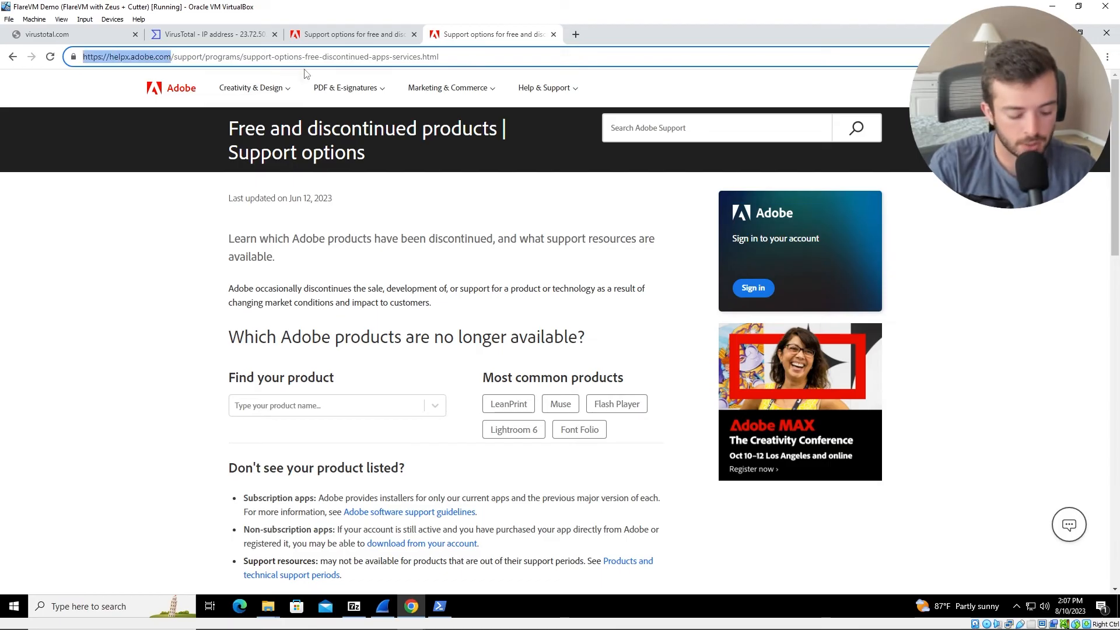
left_click(236, 34)
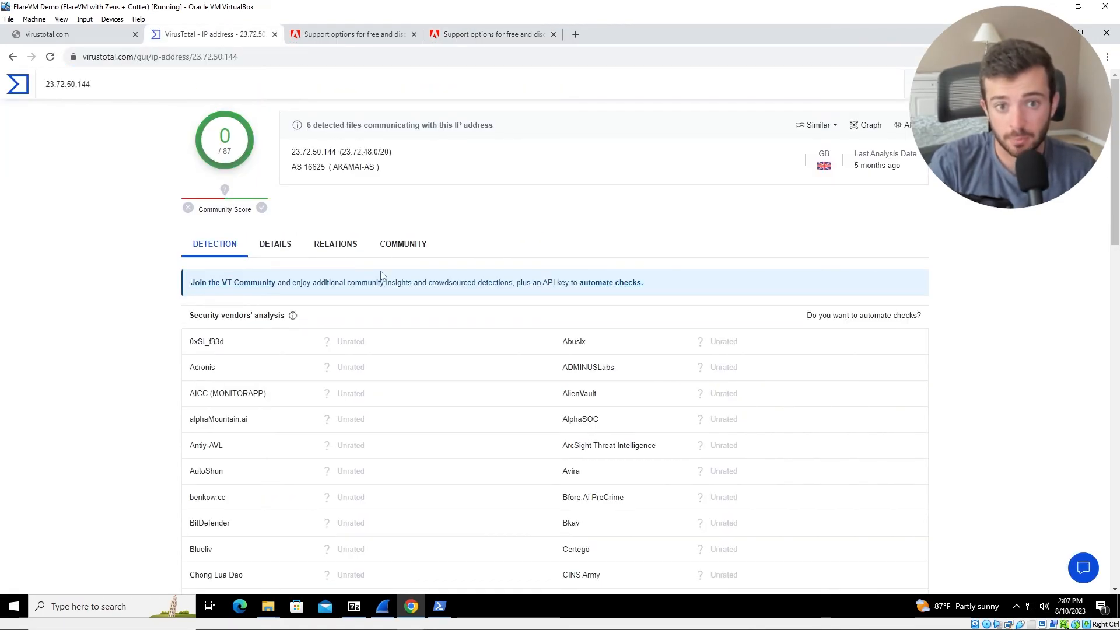
left_click(24, 86)
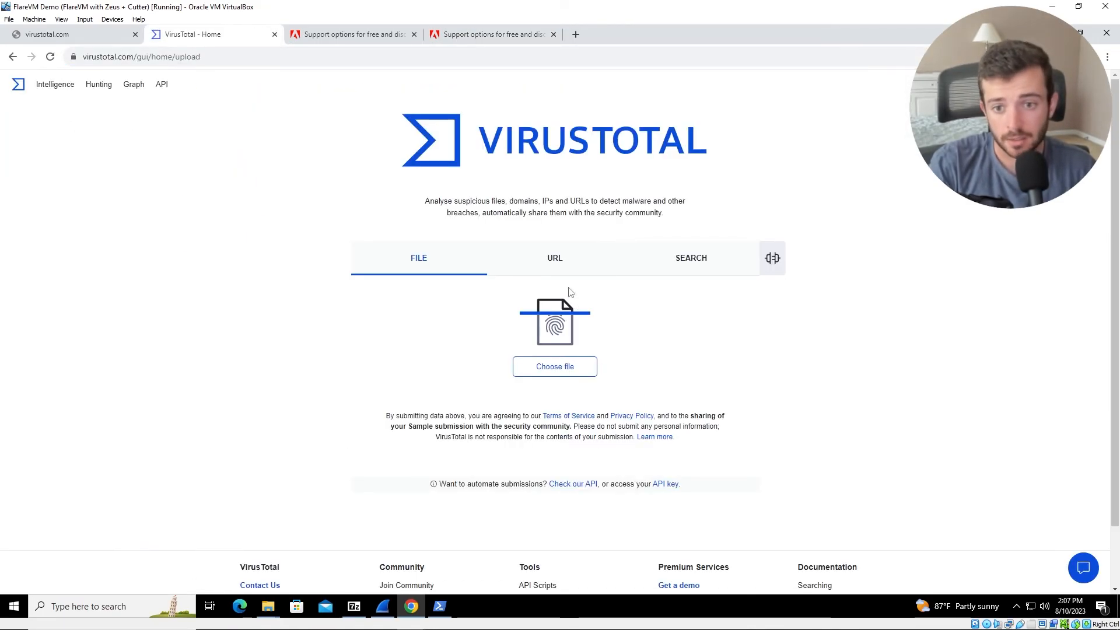
left_click(557, 264)
key("ctrl+v")
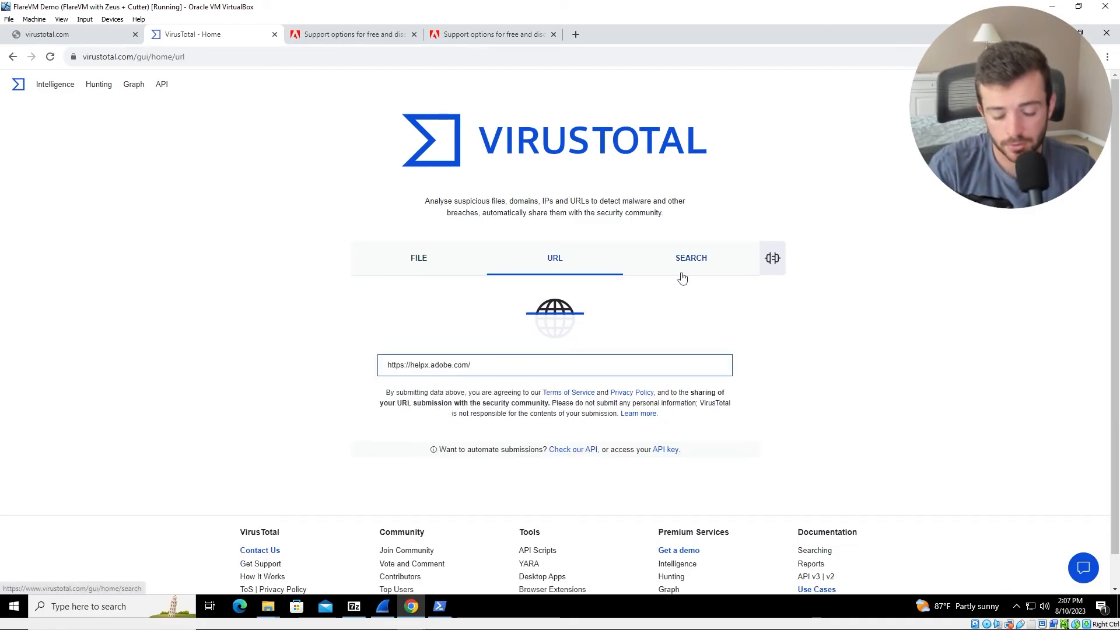
key("Return")
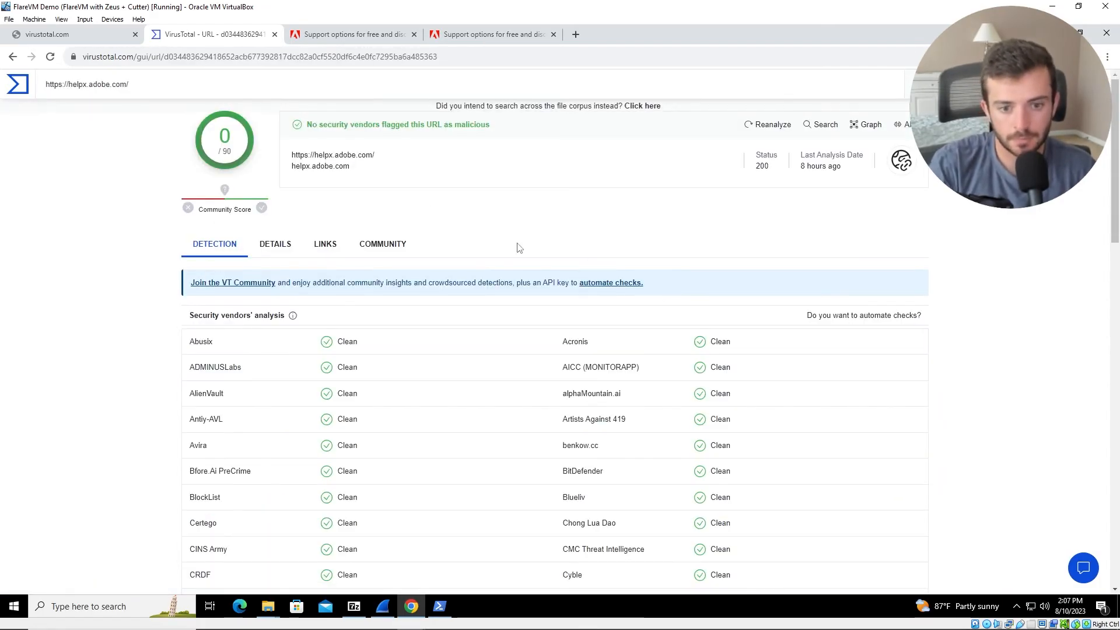
Step: Switch among the Adobe tabs and navigate one back to a blank new tab
left_click(348, 35)
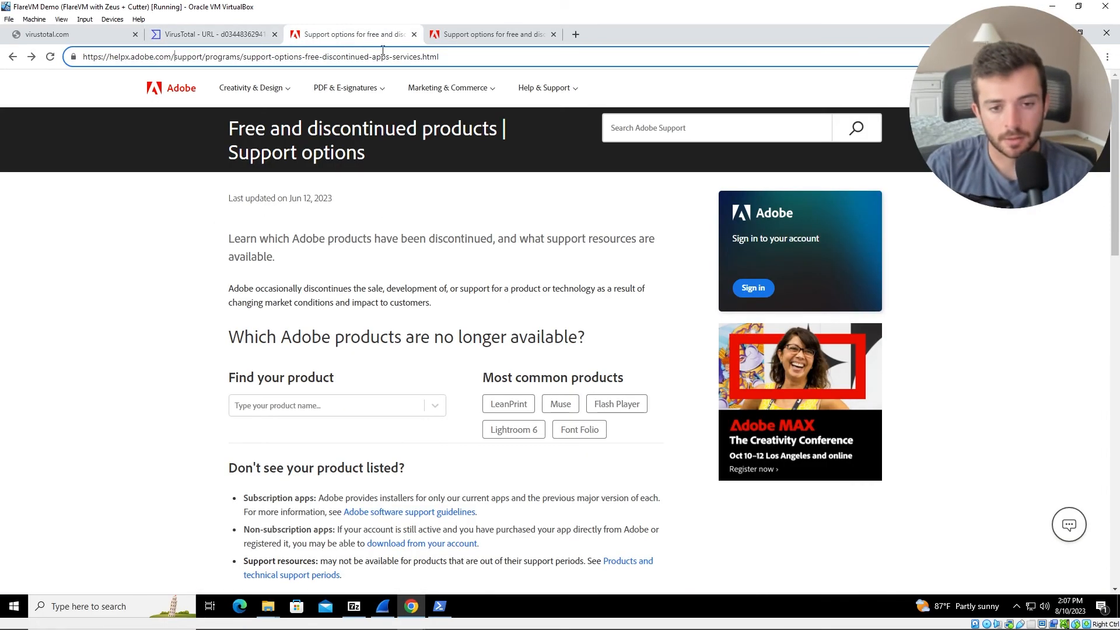
left_click(497, 38)
left_click(350, 35)
left_click(32, 57)
left_click(18, 57)
left_click(21, 59)
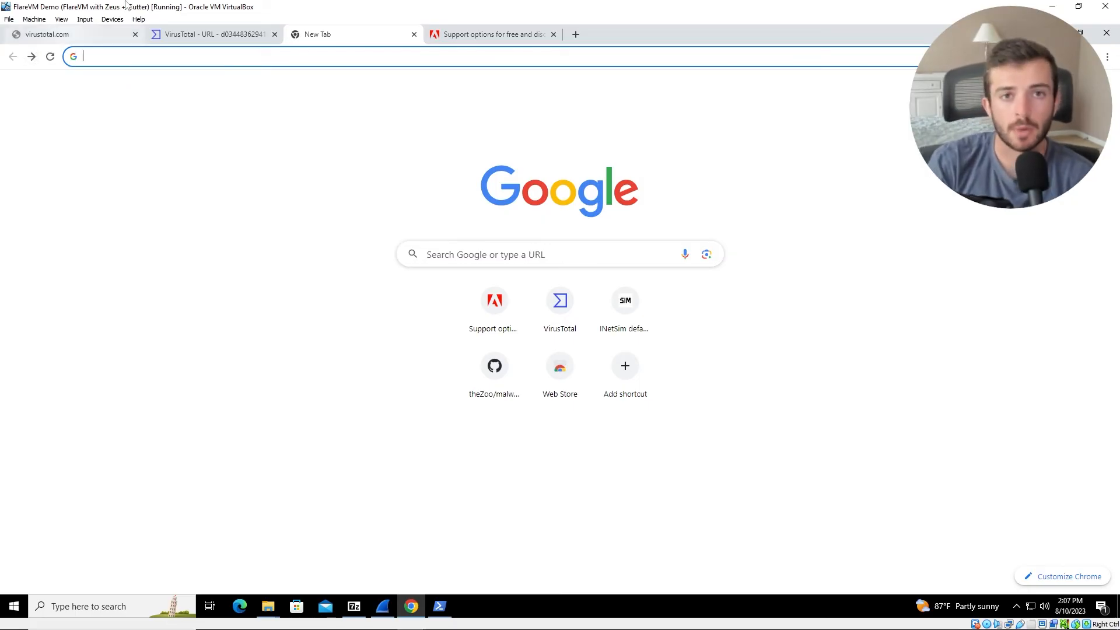
Step: Return to the Google results for 'whois database', with Whois.com listed first
left_click(33, 59)
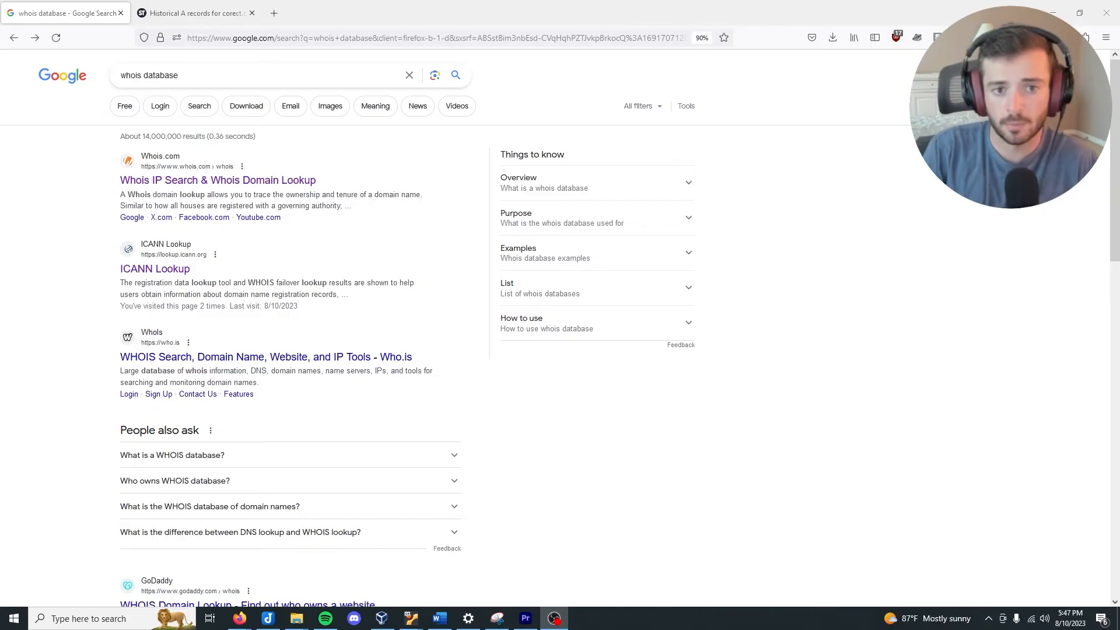
Step: Look up corect.com on Whois.com's domain lookup
left_click(214, 181)
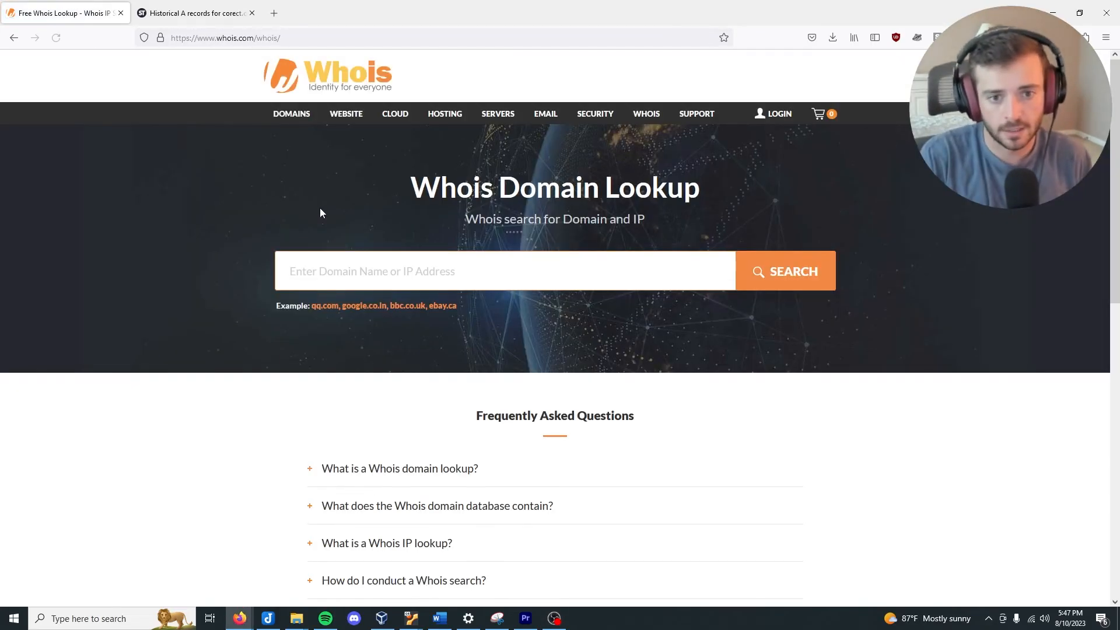
left_click(344, 262)
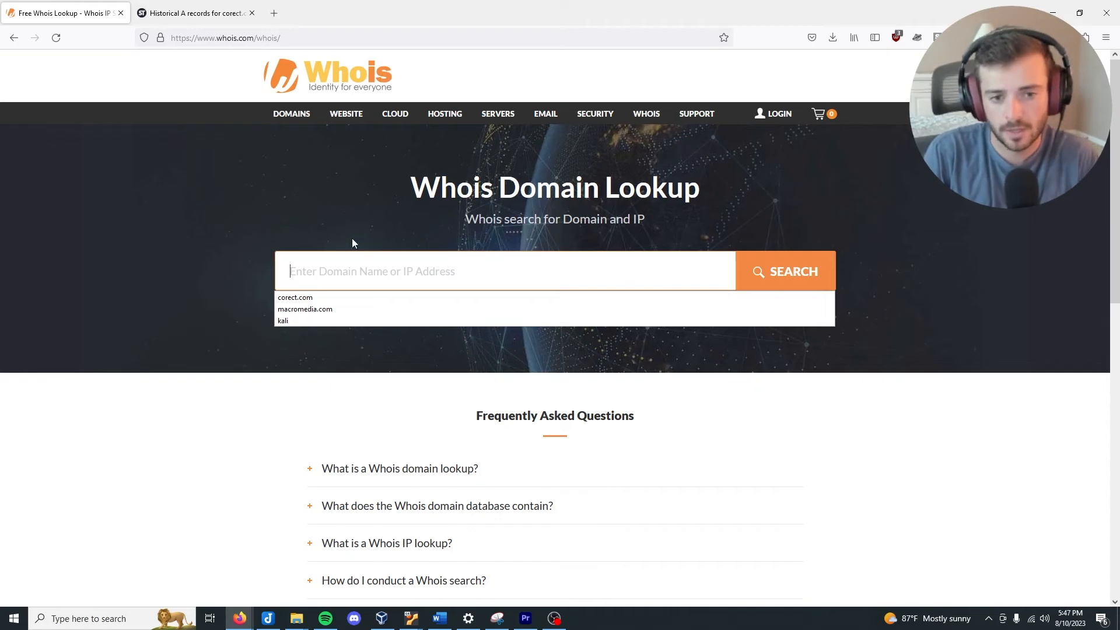
left_click(320, 296)
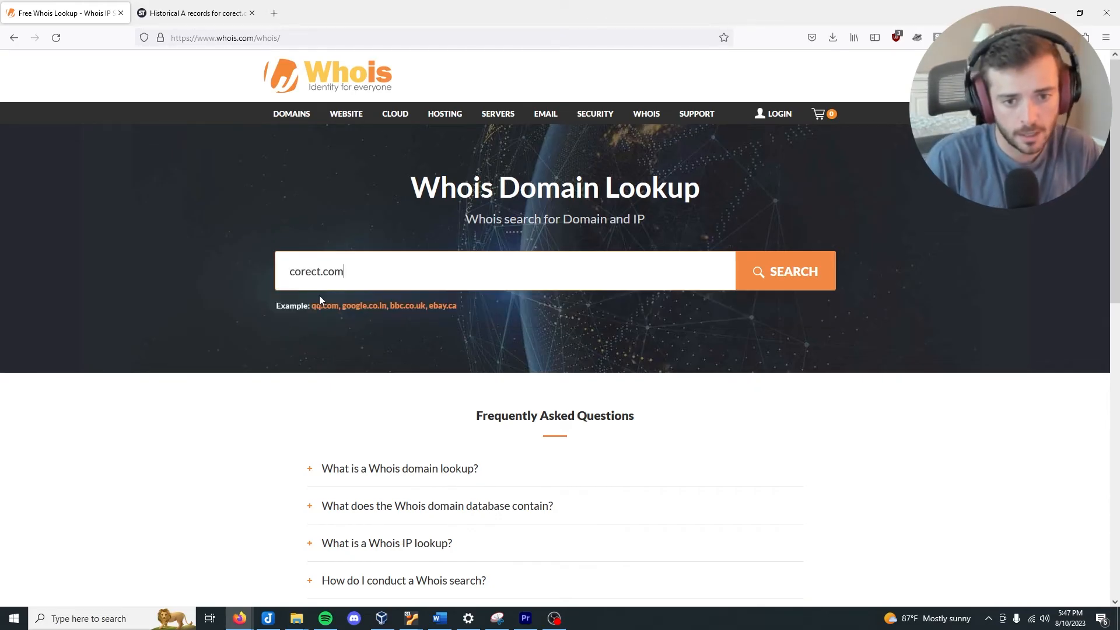
left_click(769, 271)
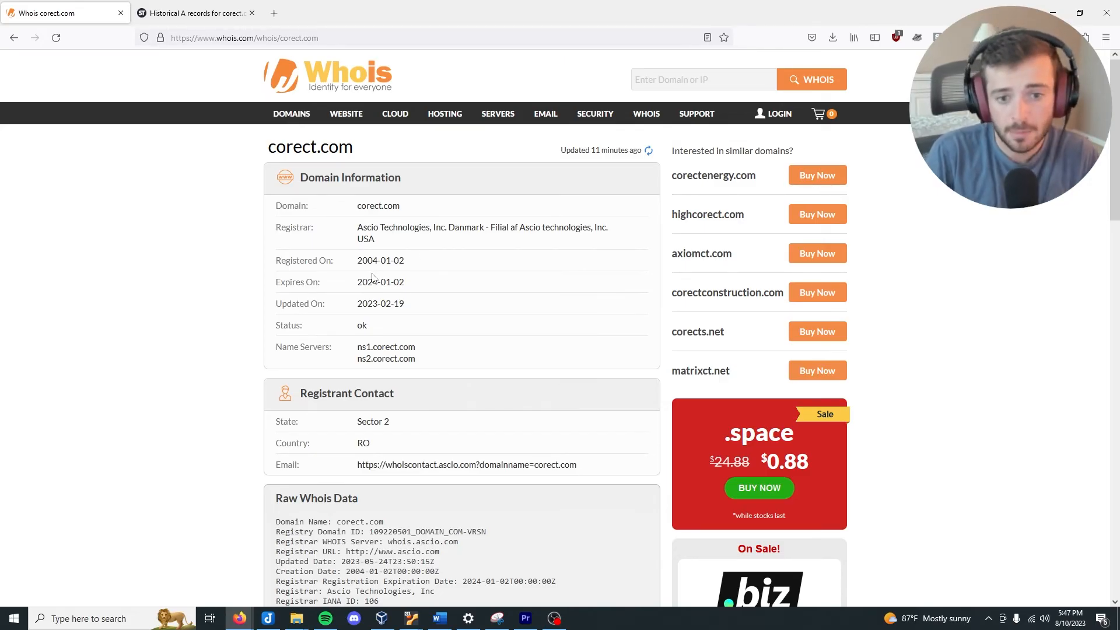
Step: Review corect.com's Raw Whois Data, highlighting the name servers and Registry Registrant ID line
scroll(382, 415, "down", 5)
scroll(381, 415, "down", 5)
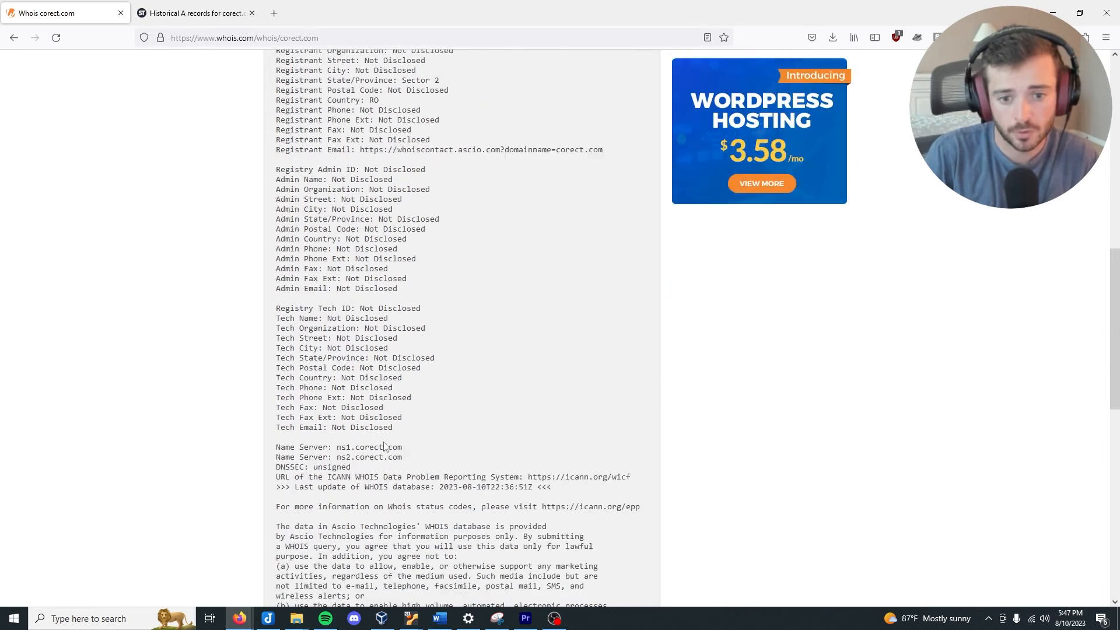
left_click_drag(275, 412, 265, 424)
scroll(500, 438, "up", 5)
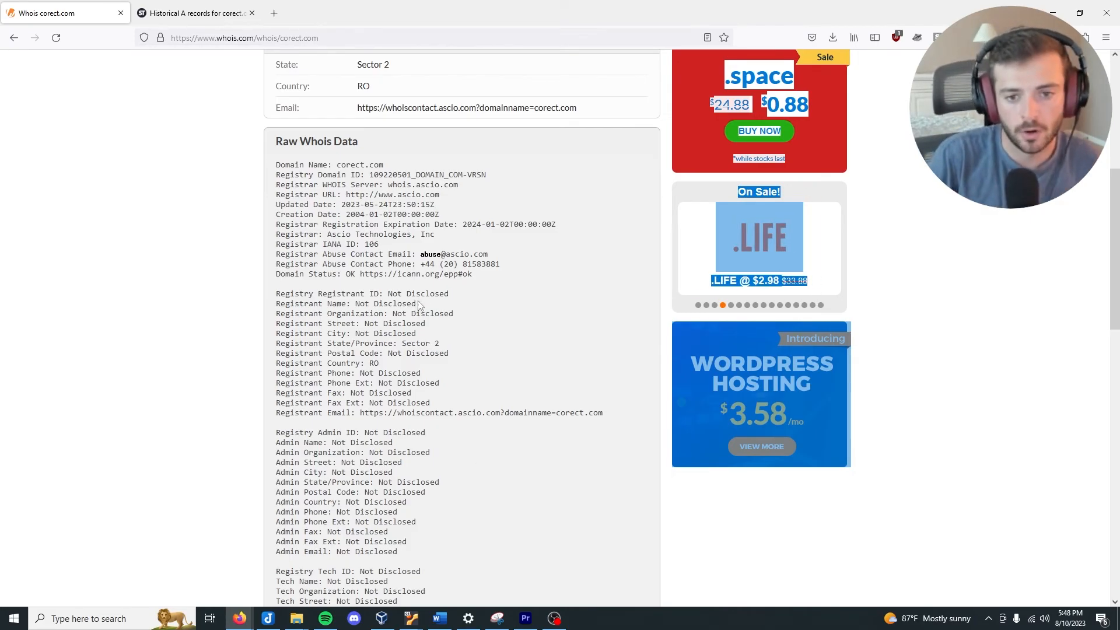
triple_click(427, 295)
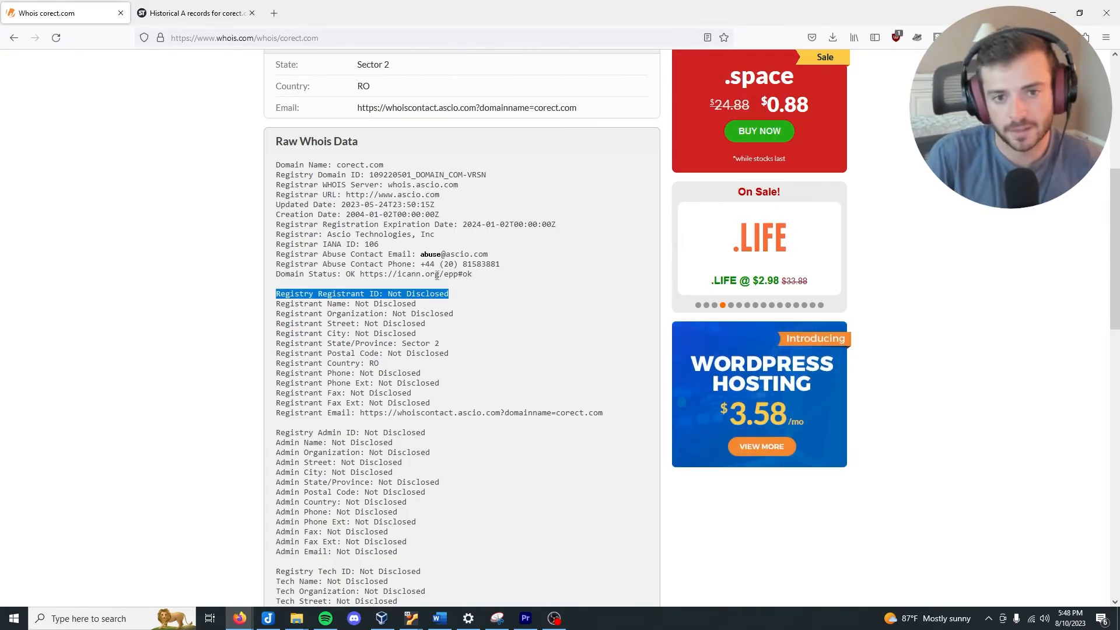
scroll(434, 289, "up", 4)
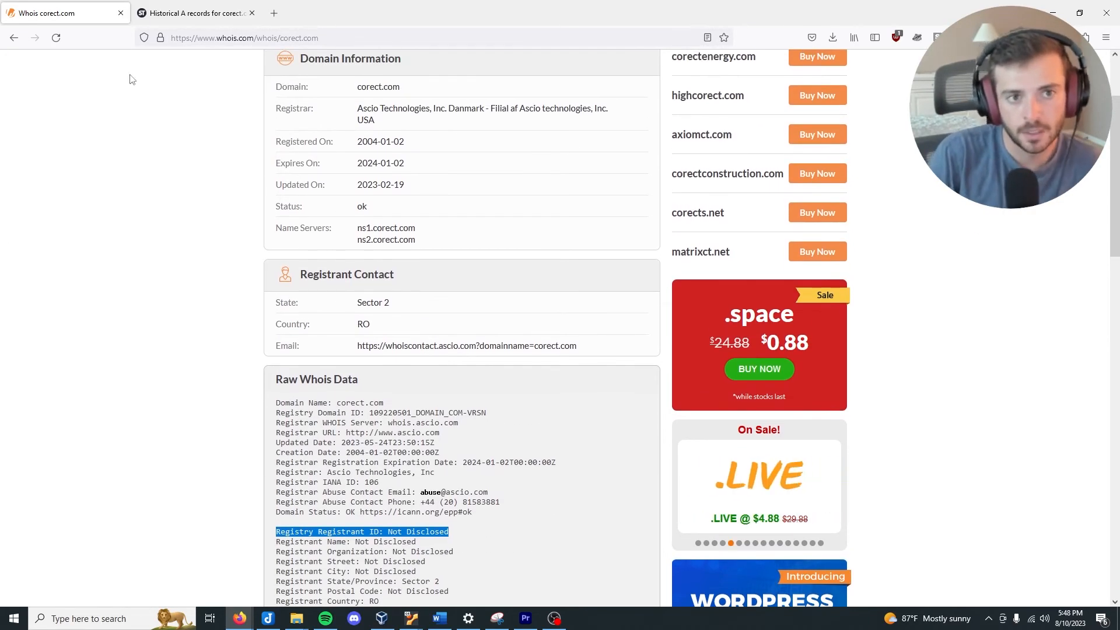
left_click(192, 13)
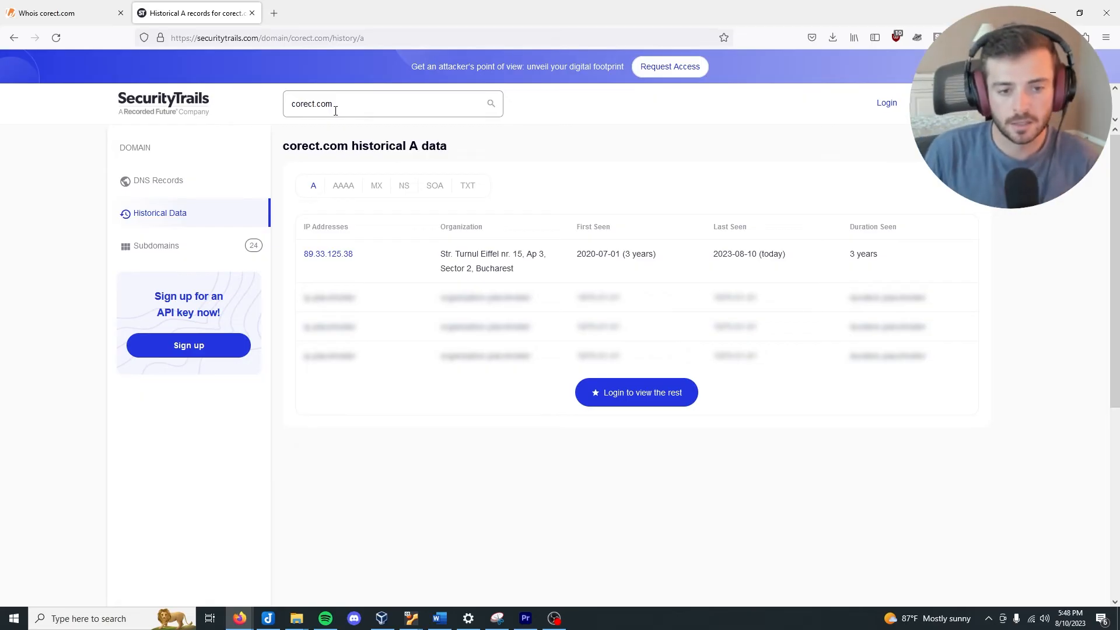
Step: View corect.com's DNS records (A 89.33.125.38) and its historical A records in SecurityTrails
left_click(195, 182)
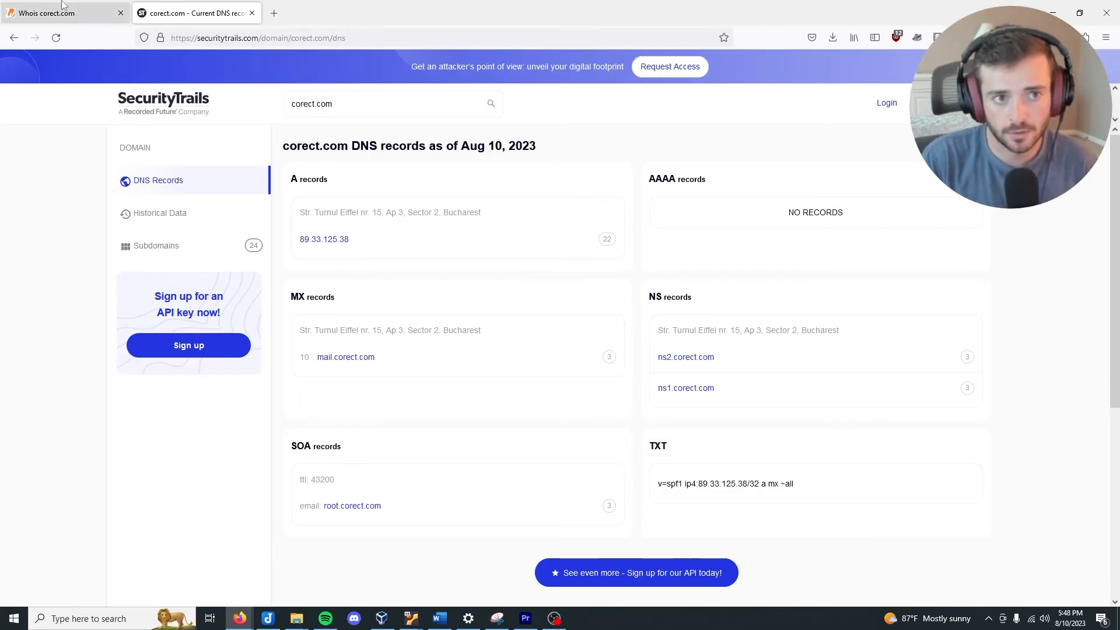
left_click(85, 13)
left_click(148, 7)
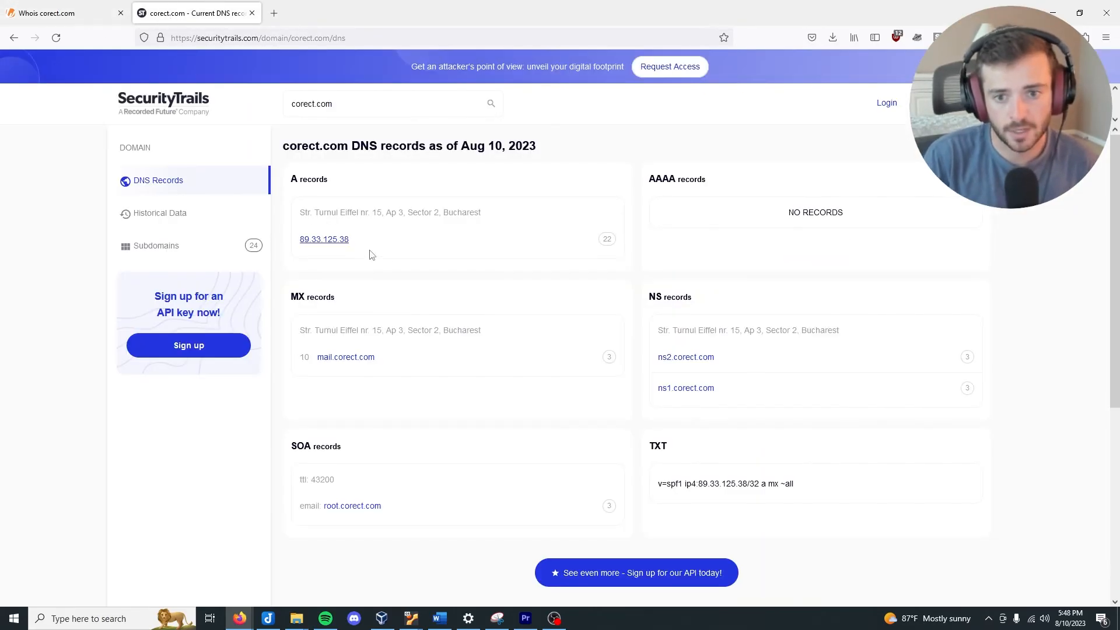
left_click(164, 216)
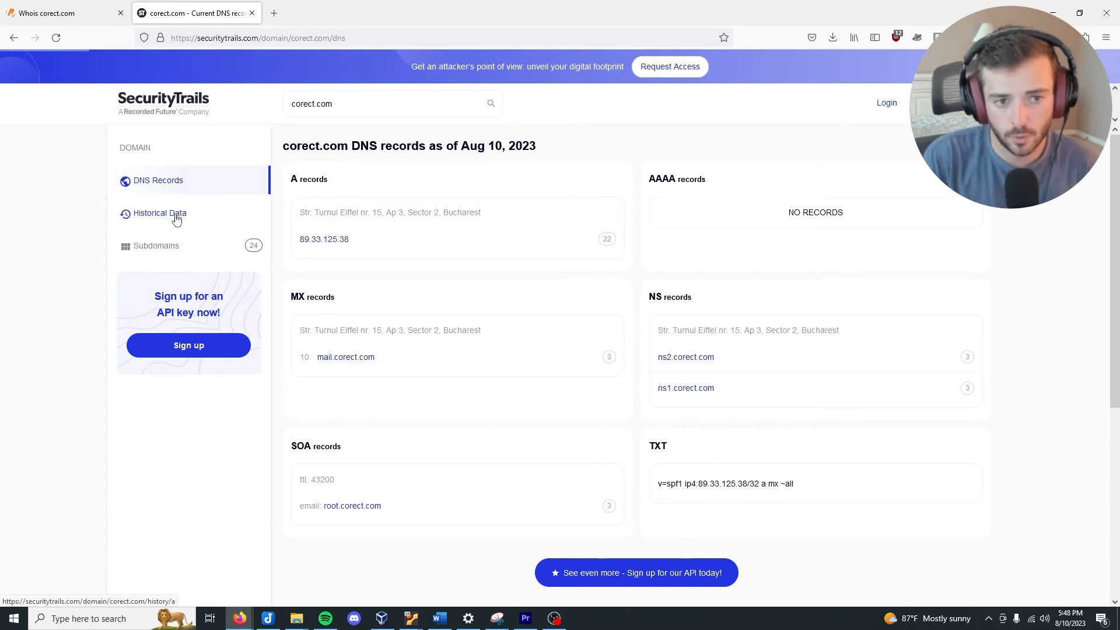
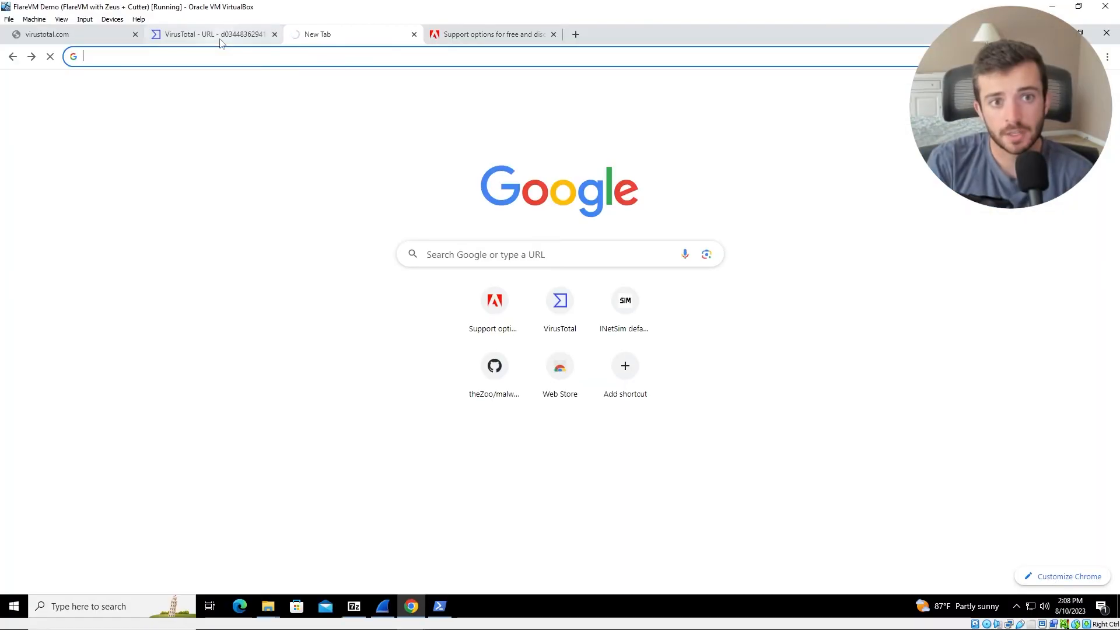
Step: Switch to the VM's VirusTotal report for helpx.adobe.com, which shows 0/90 detections
left_click(216, 35)
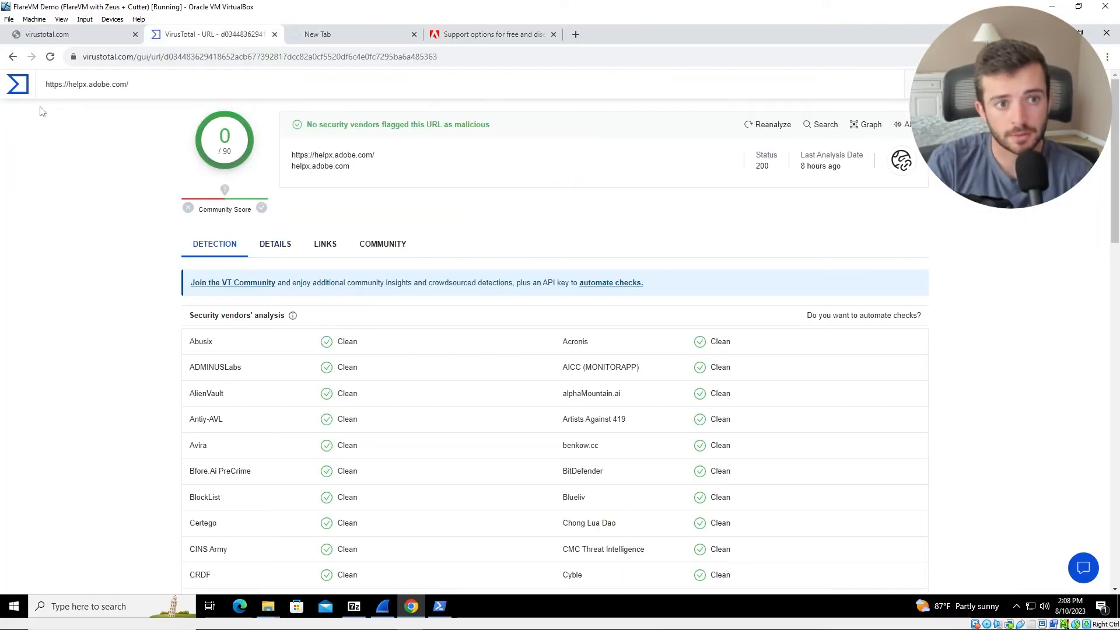
Step: Upload Desktop\msimg32.dll to VirusTotal for scanning
left_click(24, 87)
left_click(555, 264)
left_click(451, 268)
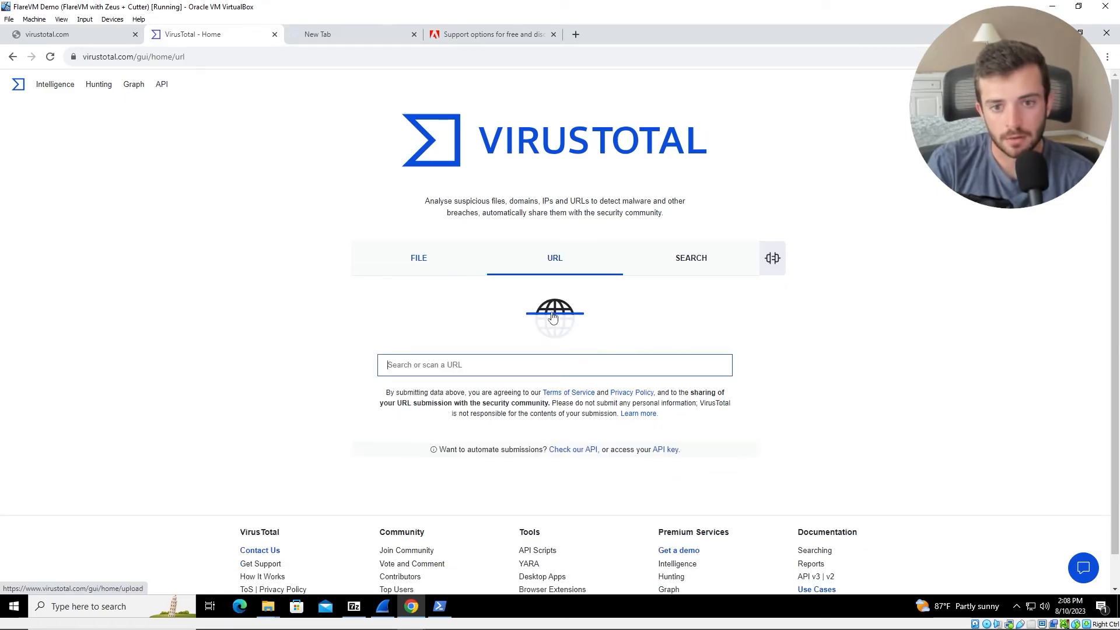
left_click(571, 369)
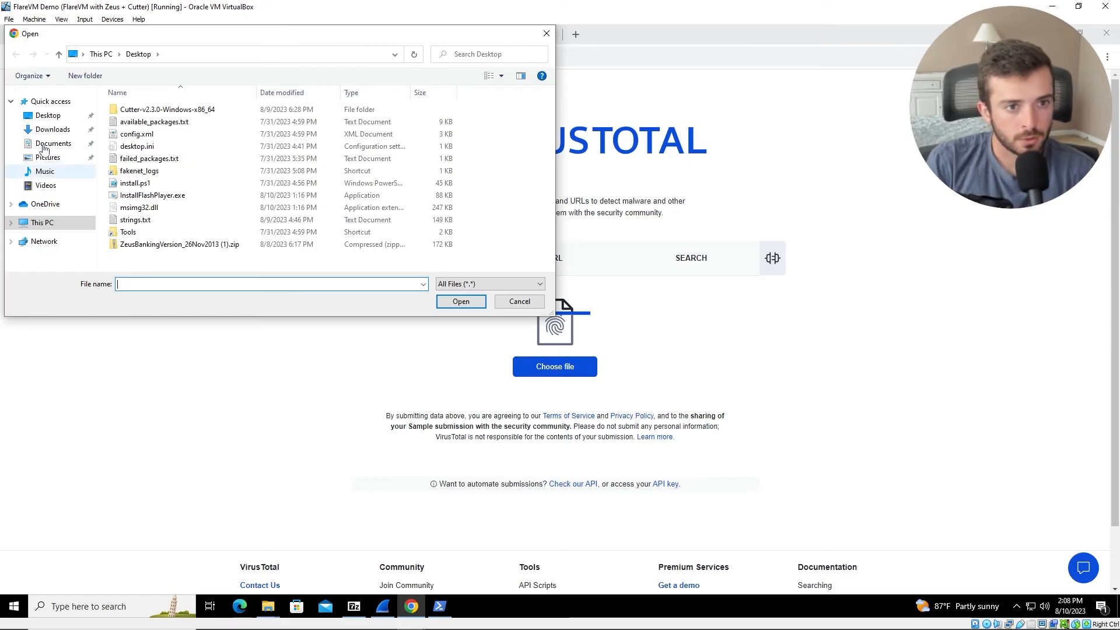
left_click(48, 115)
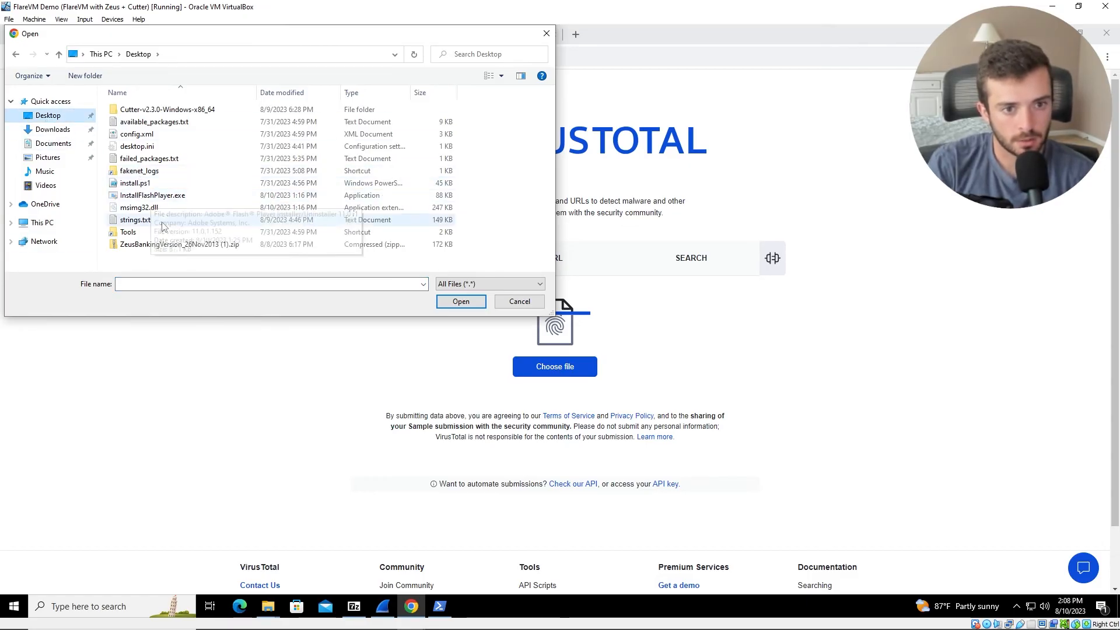
left_click(175, 208)
left_click(461, 302)
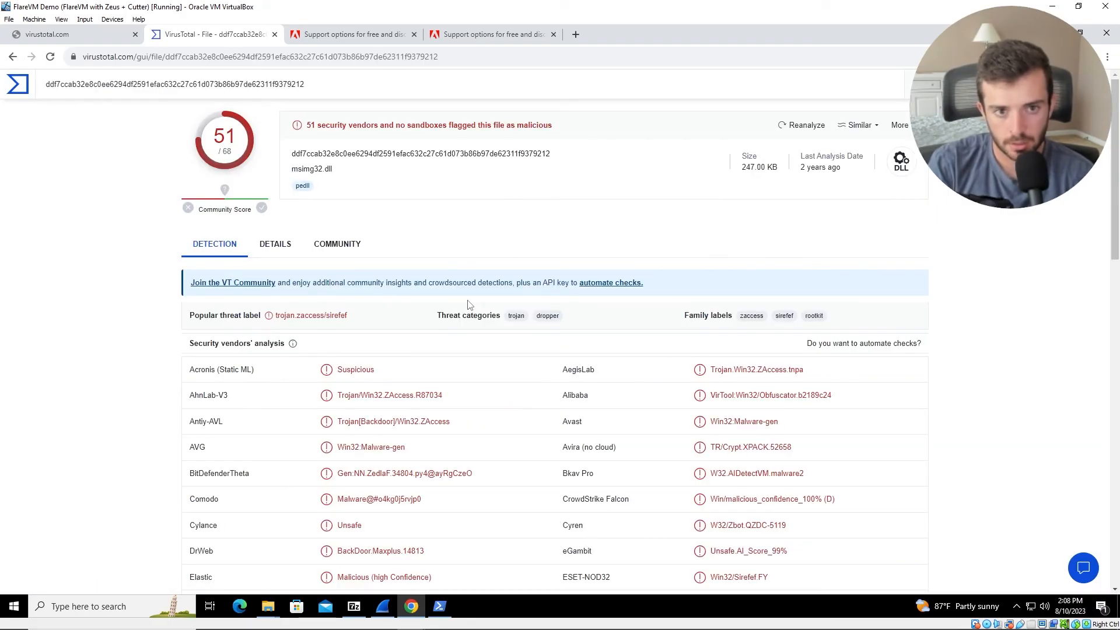
Step: Highlight the 51/68 malicious detection summary and scroll through msimg32.dll's report
left_click_drag(307, 125, 524, 126)
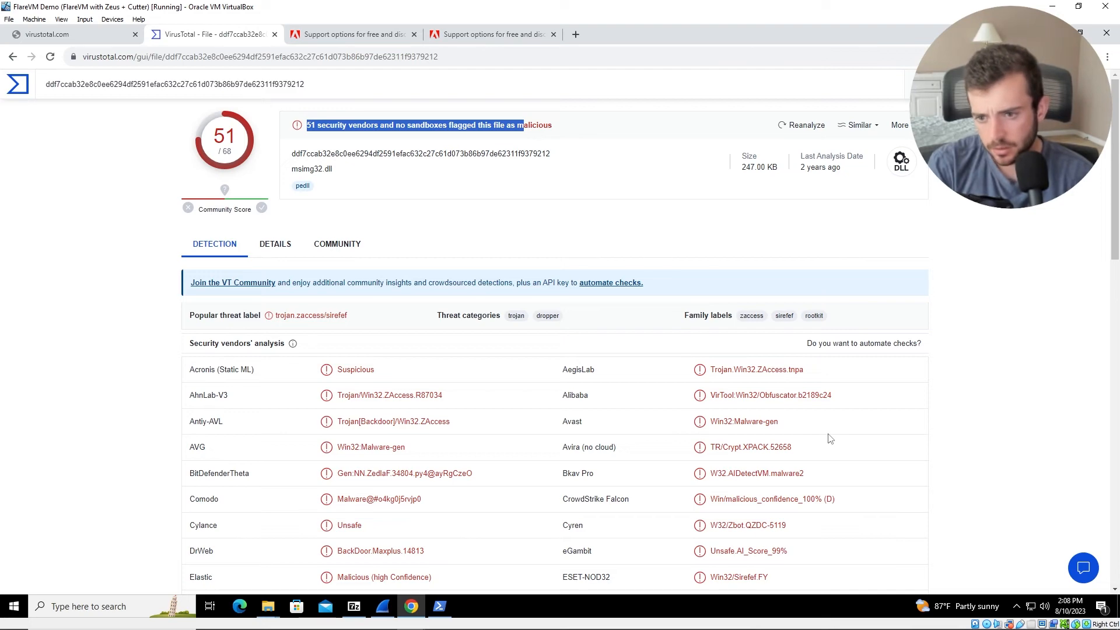
scroll(814, 426, "down", 3)
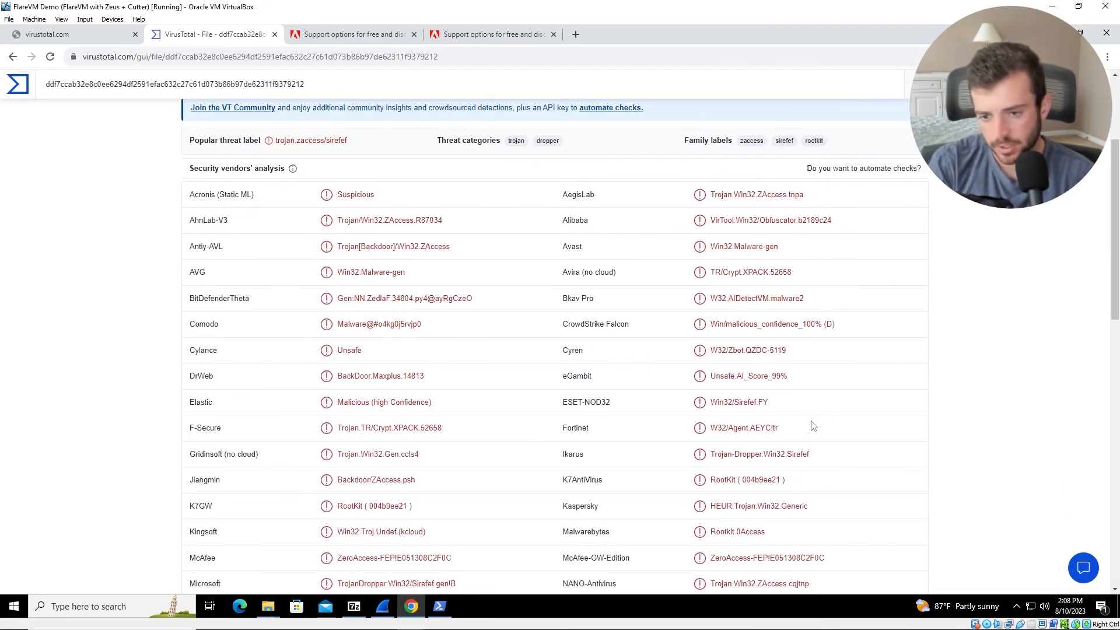
scroll(814, 426, "down", 2)
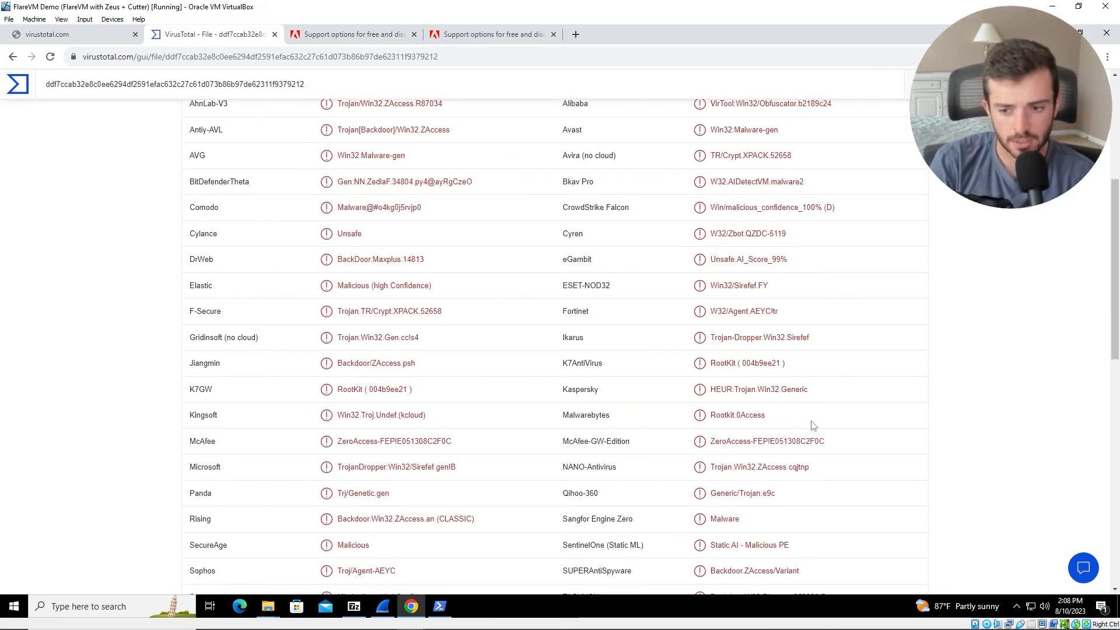
scroll(814, 427, "down", 3)
scroll(812, 421, "down", 4)
scroll(812, 421, "up", 12)
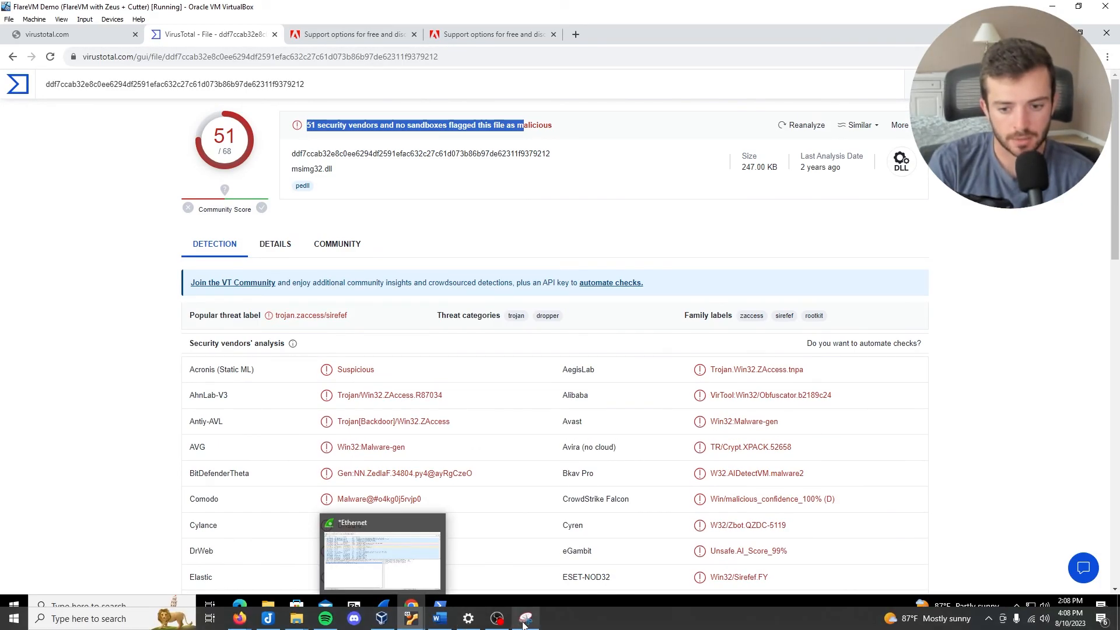
Step: Capture a full-screen snip of the msimg32.dll VirusTotal report with Snipping Tool
left_click(526, 620)
left_click(153, 43)
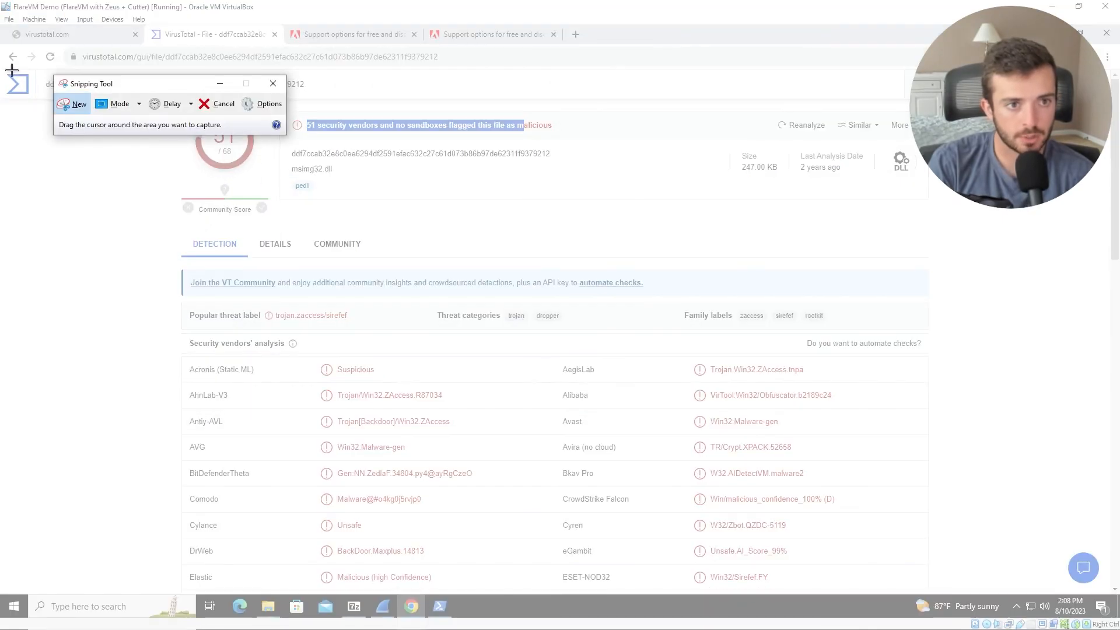
left_click_drag(3, 72, 934, 594)
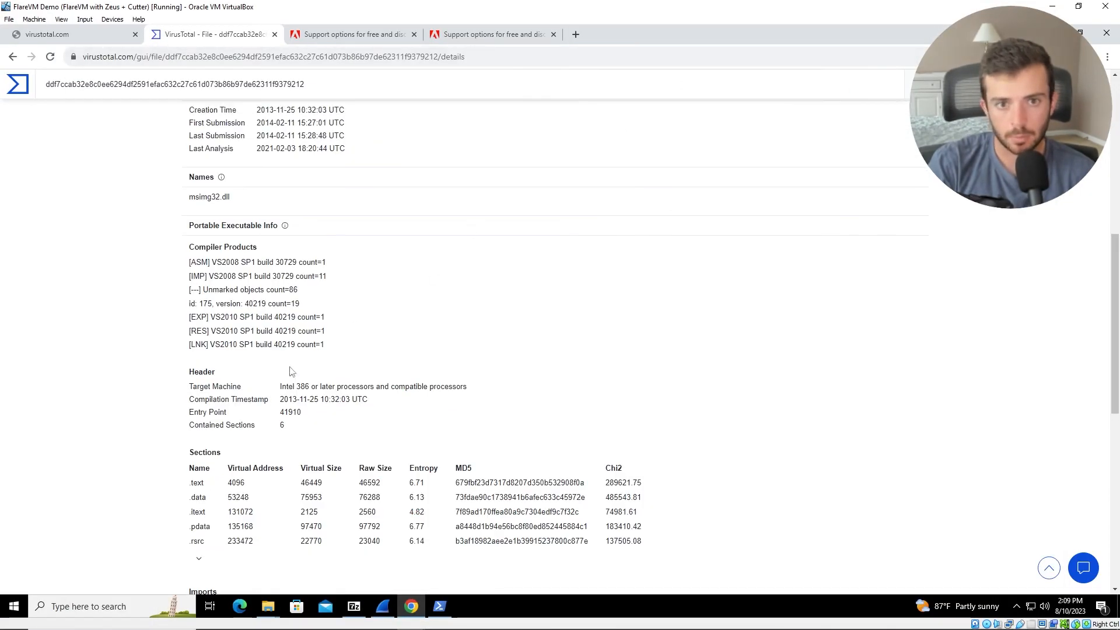
scroll(292, 372, "up", 8)
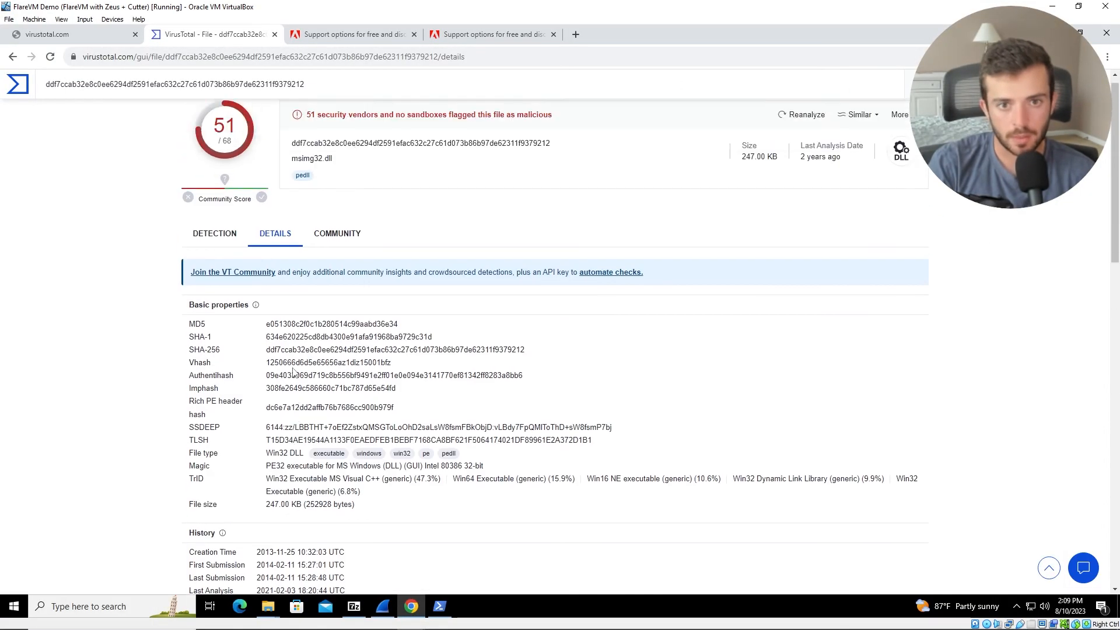
Step: Scan the Flash installer FlashUtil.exe on VirusTotal, which shows 0/67 detections
left_click(21, 87)
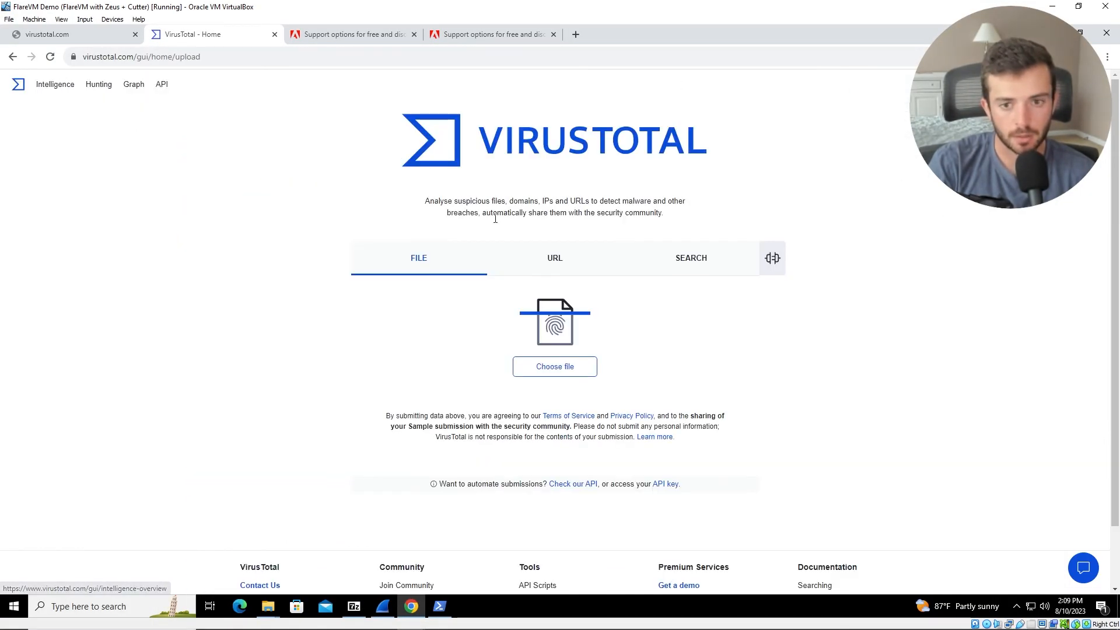
left_click(565, 368)
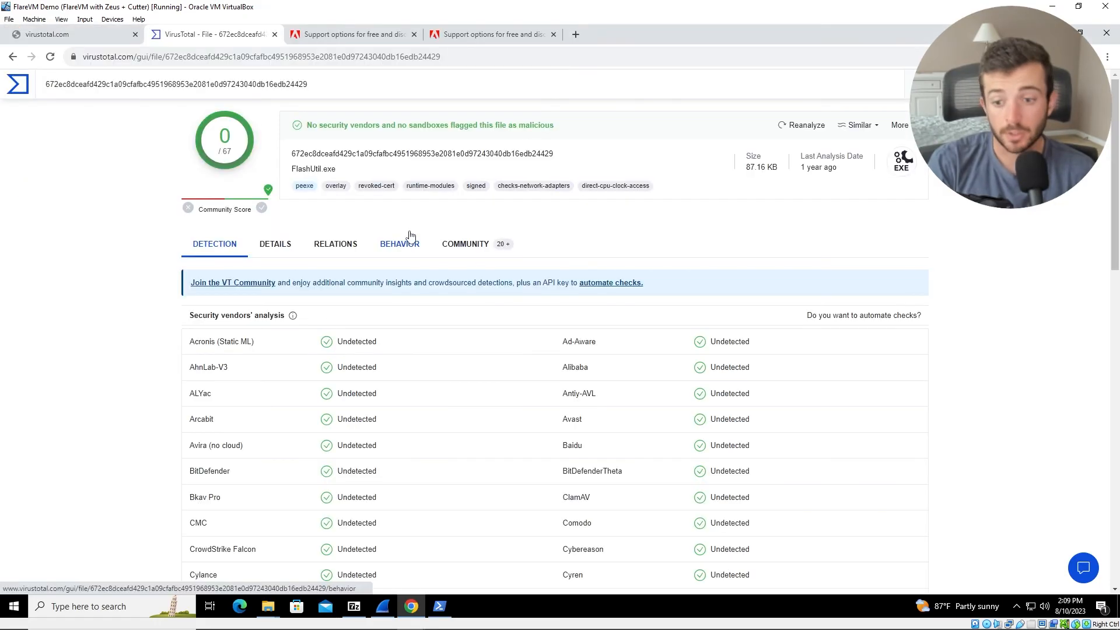
scroll(411, 235, "down", 1)
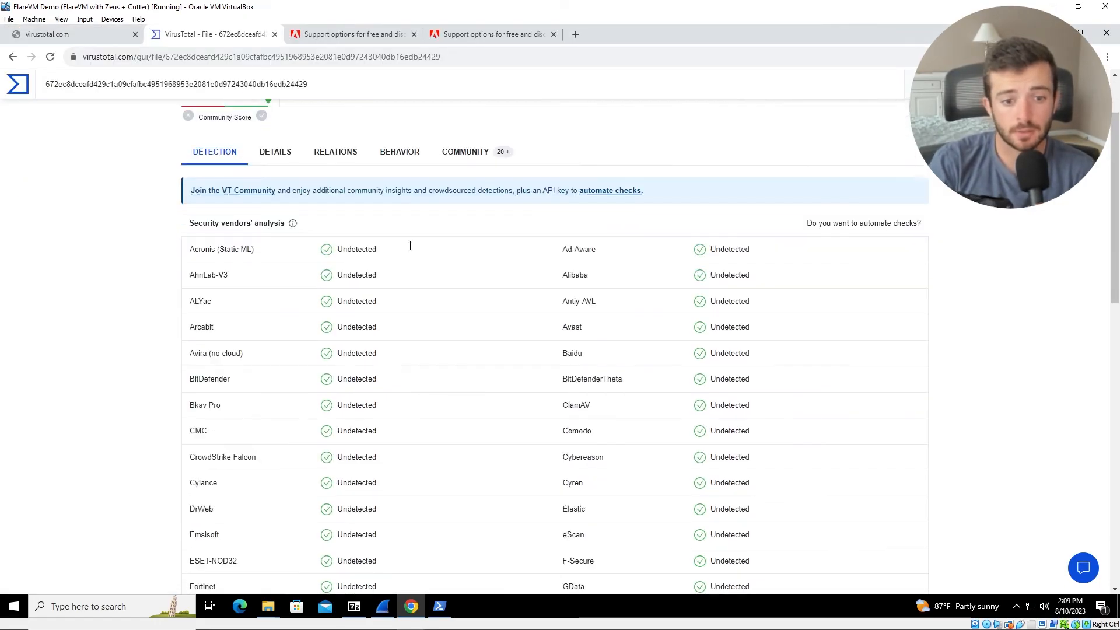
scroll(382, 387, "down", 4)
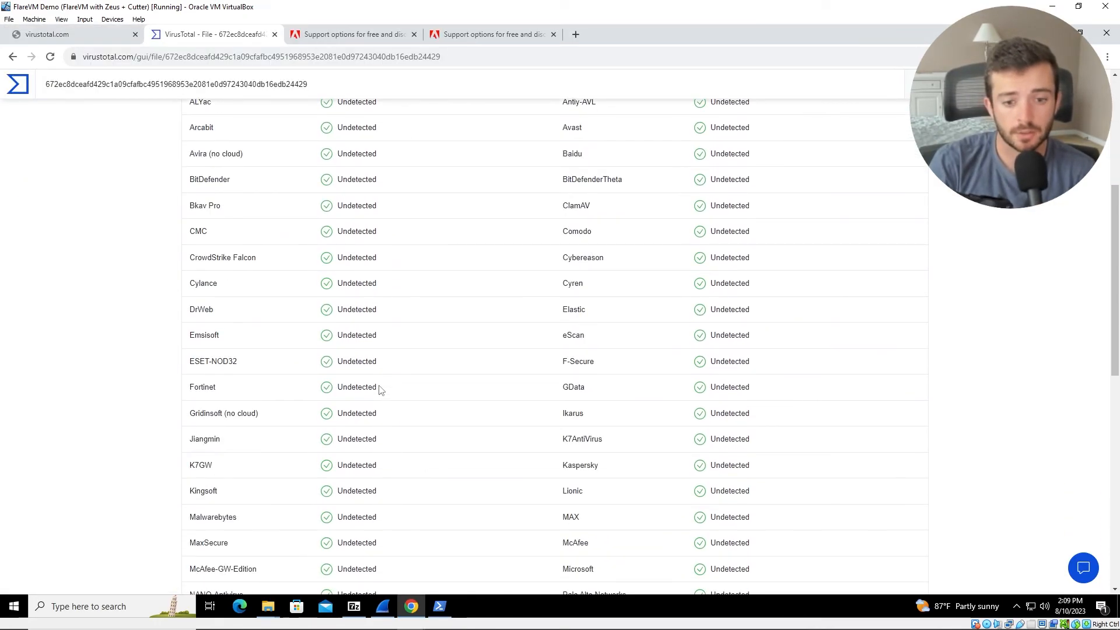
scroll(380, 390, "up", 5)
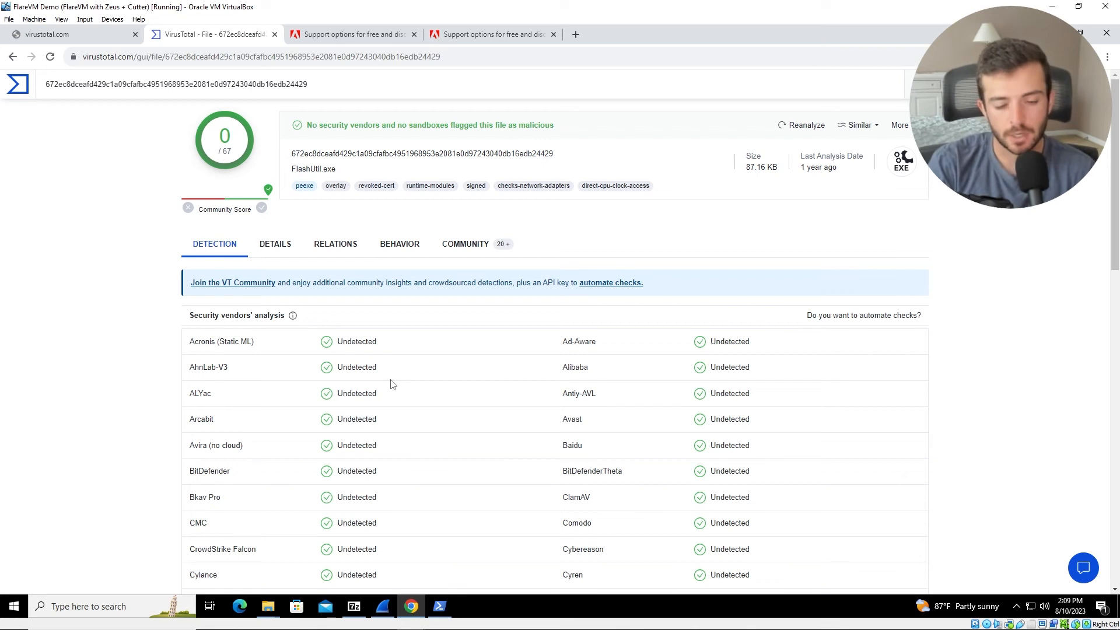
Step: Check the Adobe discontinued-products page, then go back to the msimg32.dll report
left_click(389, 41)
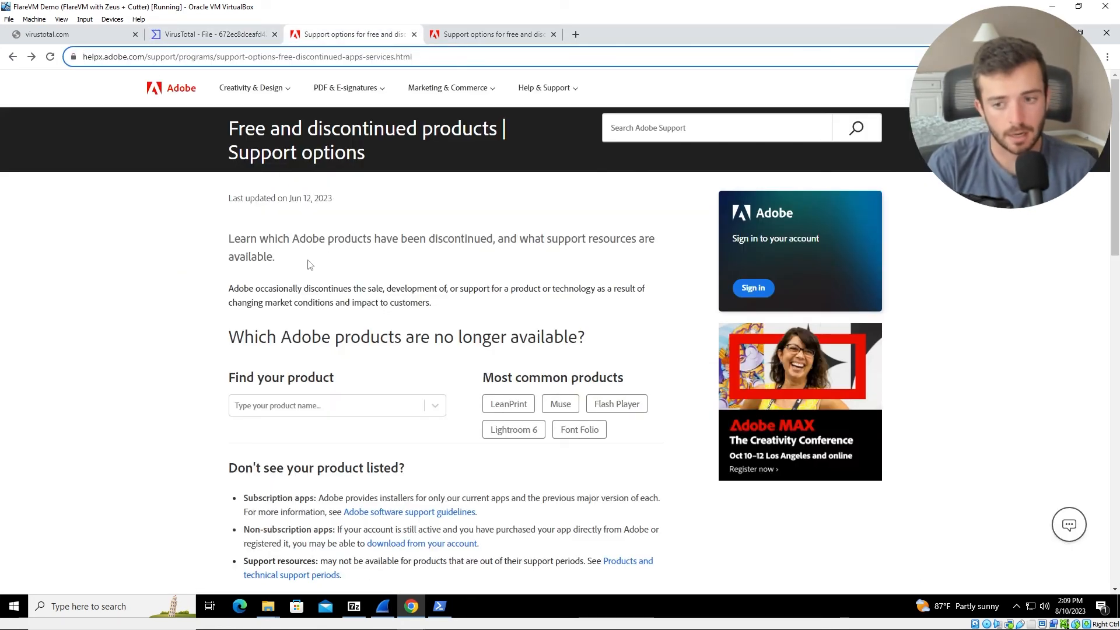
left_click(209, 34)
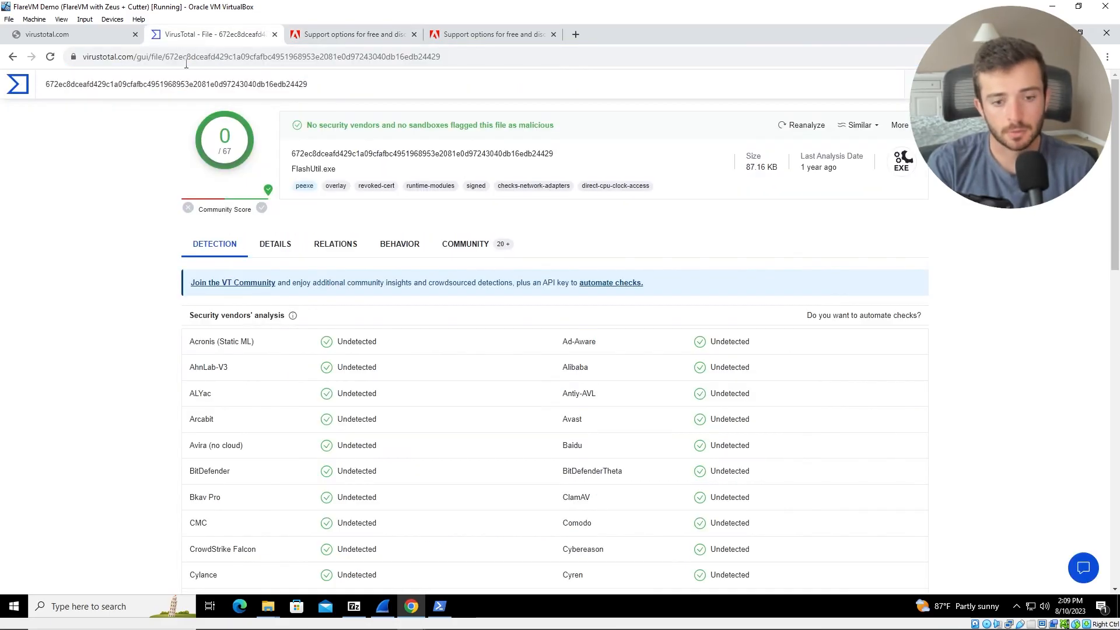
left_click(13, 57)
left_click(18, 62)
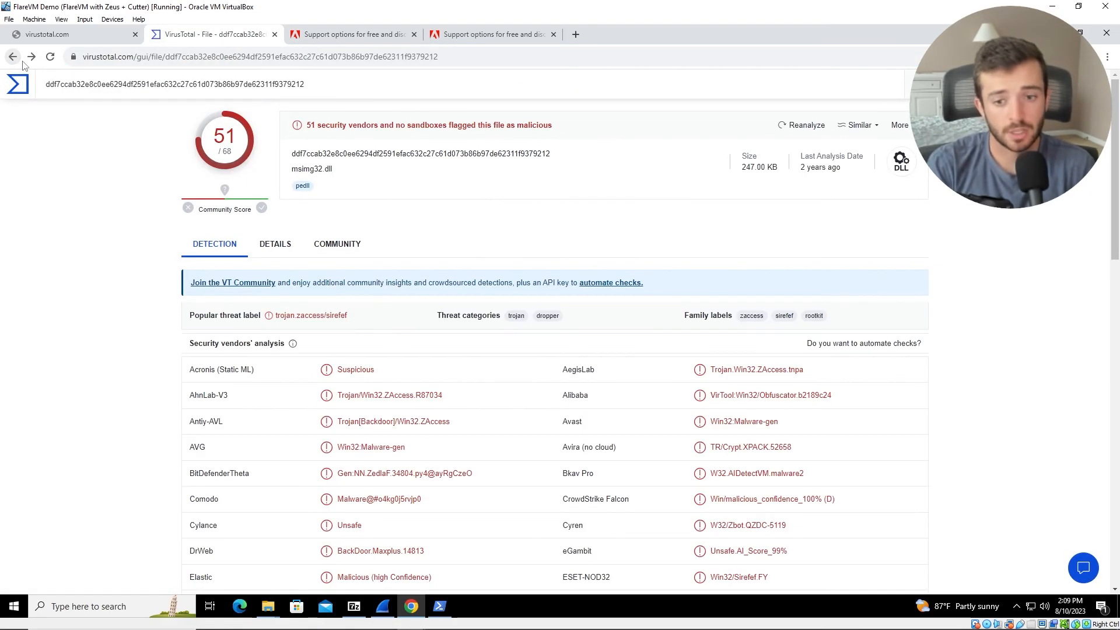
Step: Scroll through the msimg32.dll detection report to compare it with FlashUtil.exe
scroll(455, 512, "down", 4)
scroll(452, 513, "down", 3)
scroll(416, 485, "up", 1)
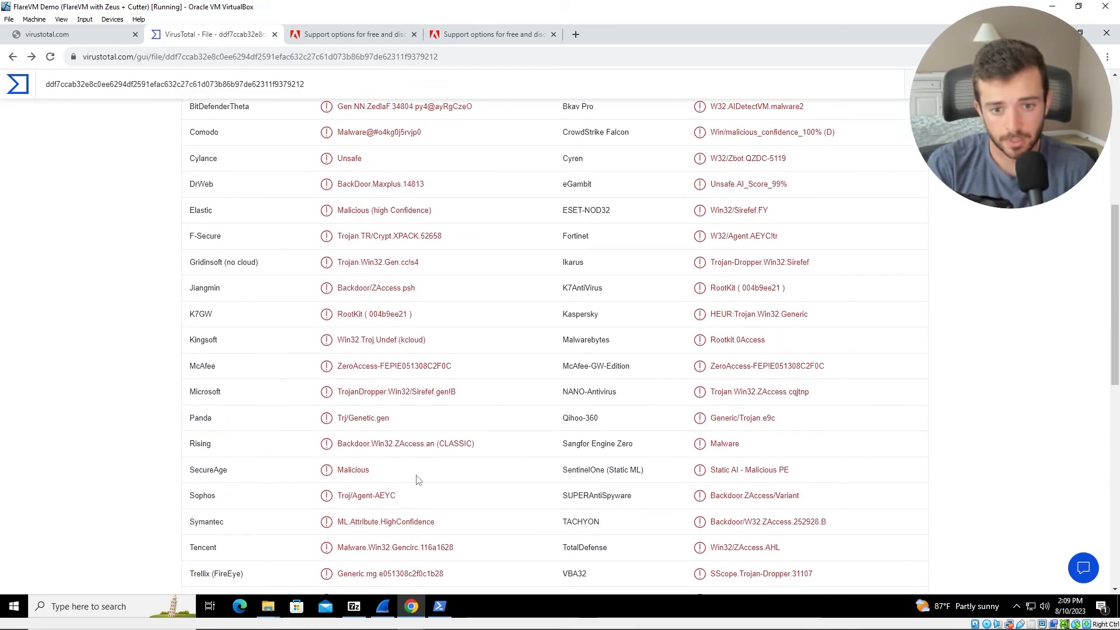
scroll(418, 479, "down", 3)
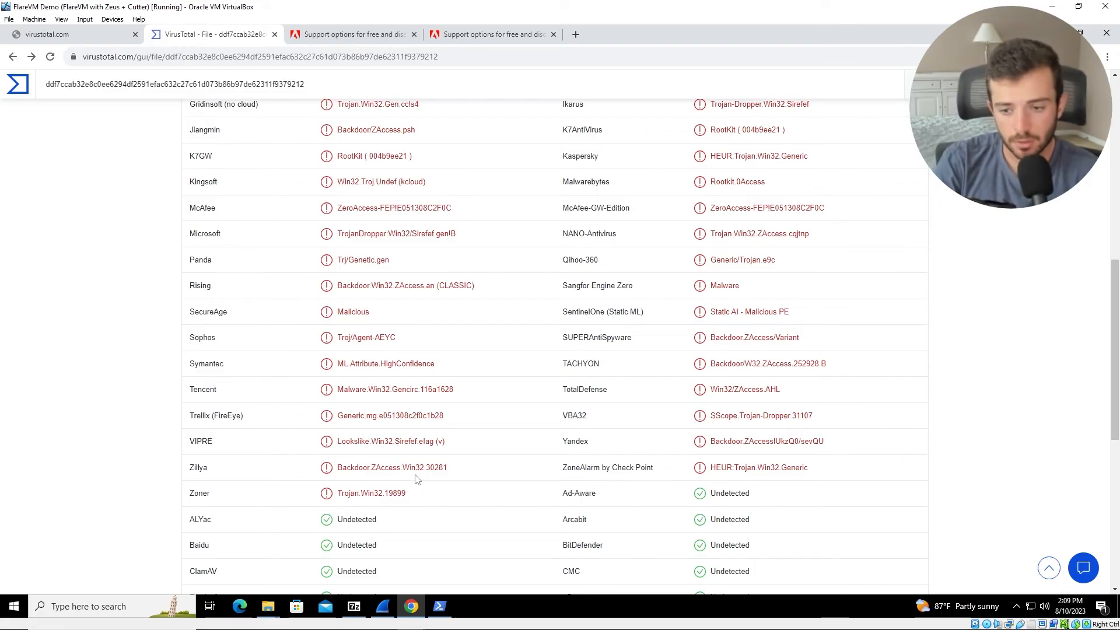
scroll(416, 479, "down", 2)
scroll(417, 479, "up", 6)
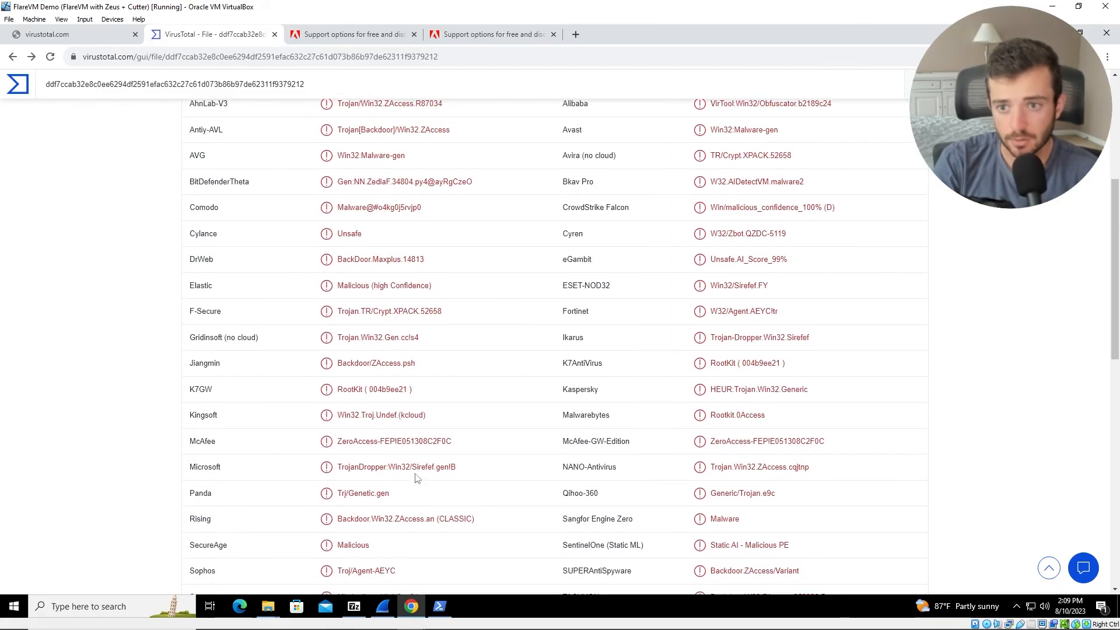
scroll(417, 478, "up", 3)
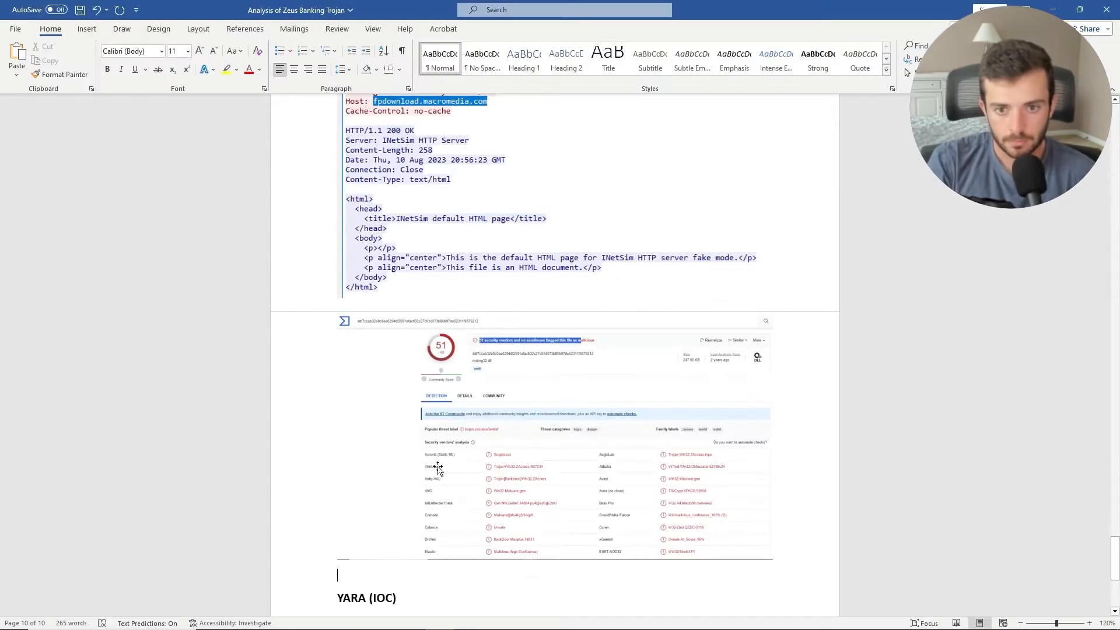
scroll(437, 496, "up", 3)
scroll(437, 466, "up", 12)
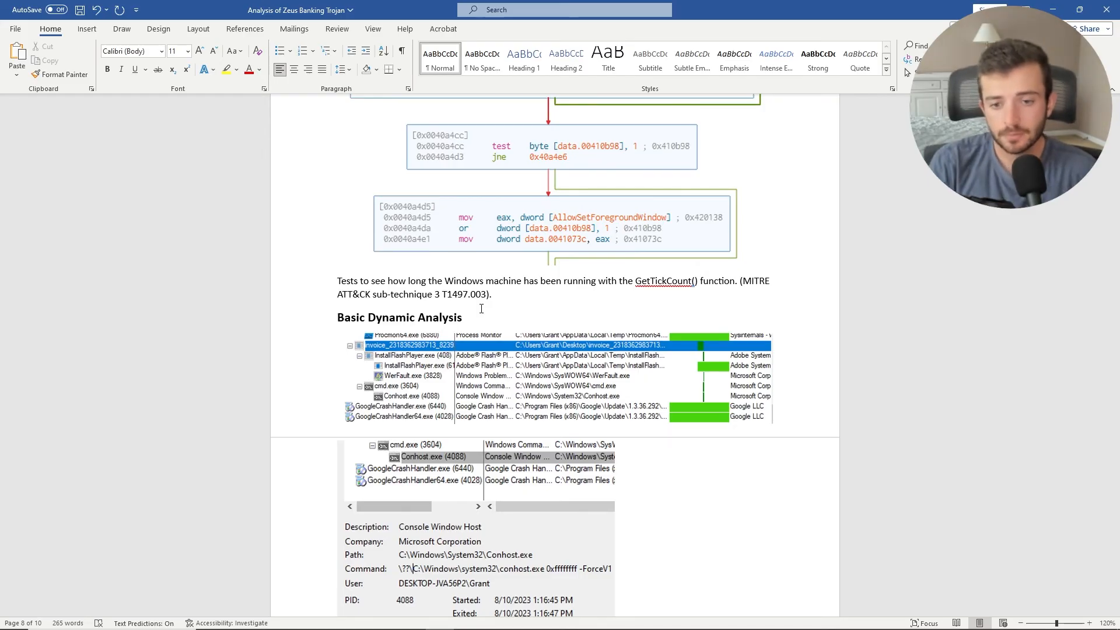
Step: Scroll the Word report from Basic Dynamic Analysis down to the VirusTotal snip and YARA (IOC) heading
scroll(490, 407, "down", 3)
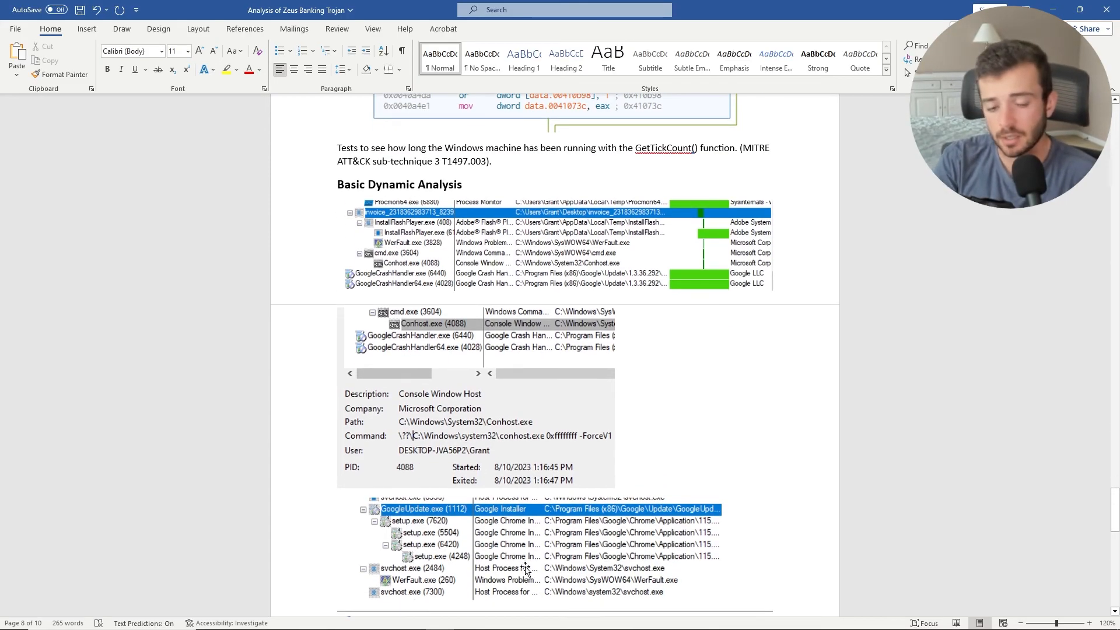
scroll(525, 569, "down", 1)
scroll(523, 578, "down", 3)
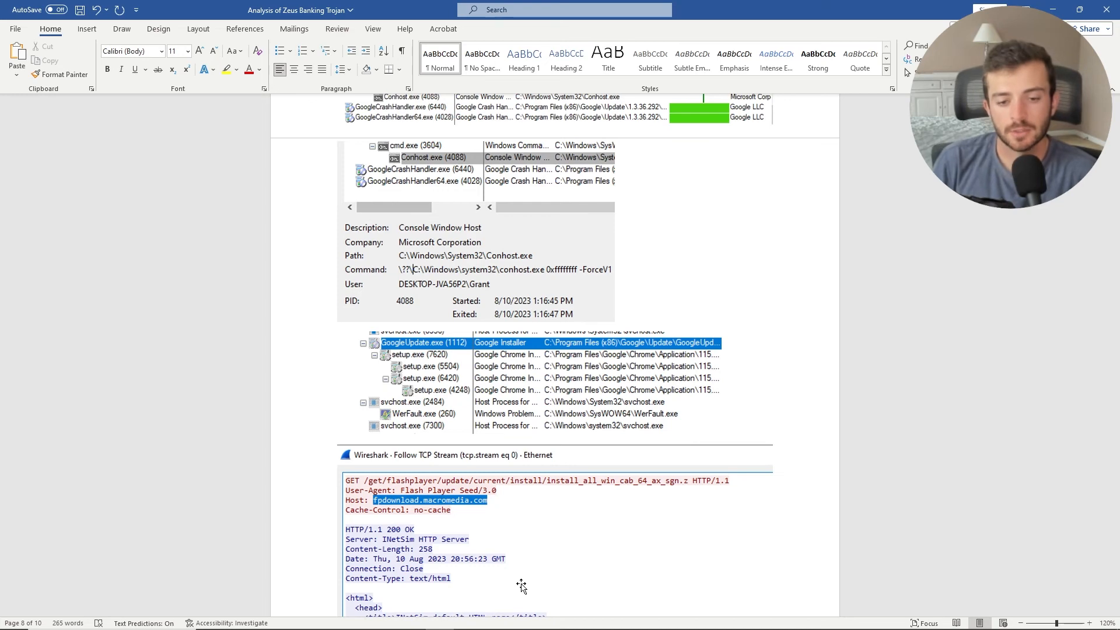
scroll(521, 587, "down", 3)
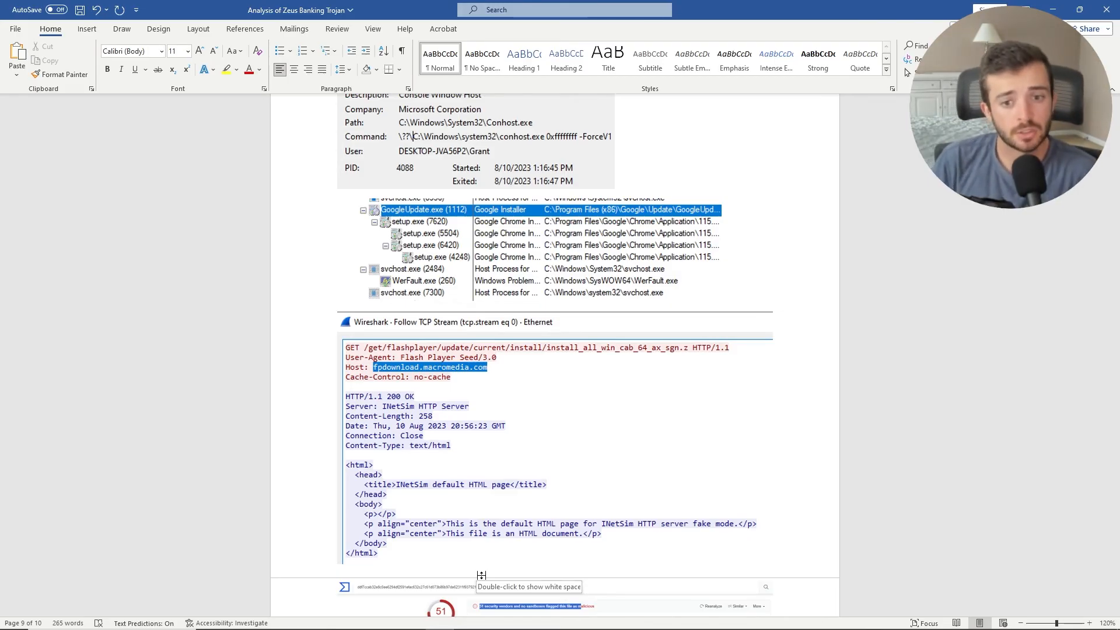
scroll(384, 419, "down", 8)
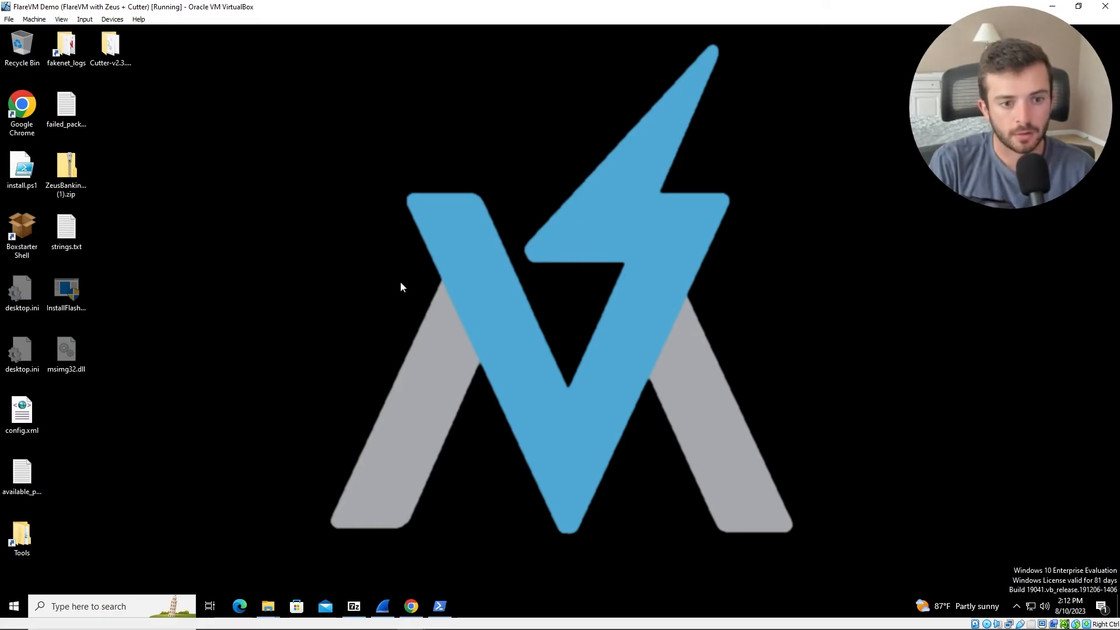
Step: Bring up Notepad++ maximized and create a blank 'new 1' document
left_click(105, 607)
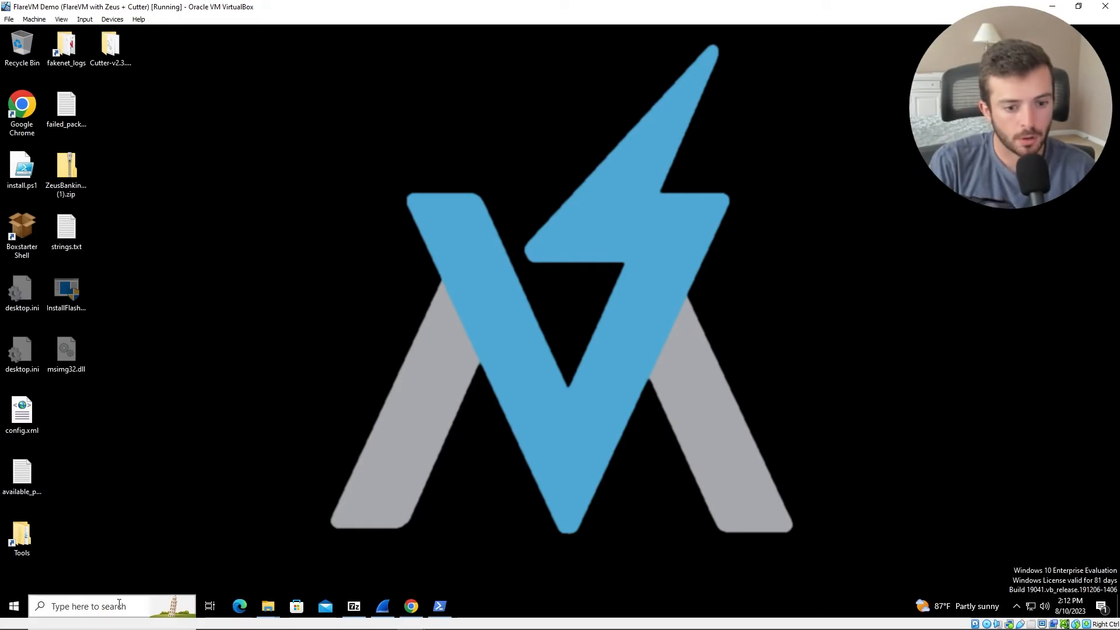
type("note")
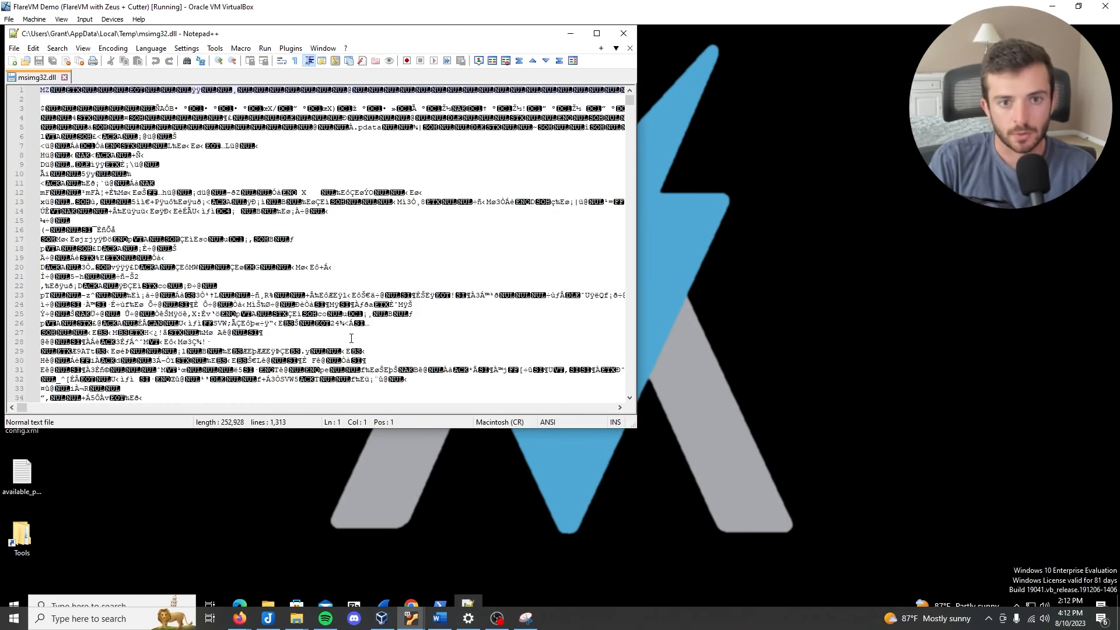
left_click(601, 36)
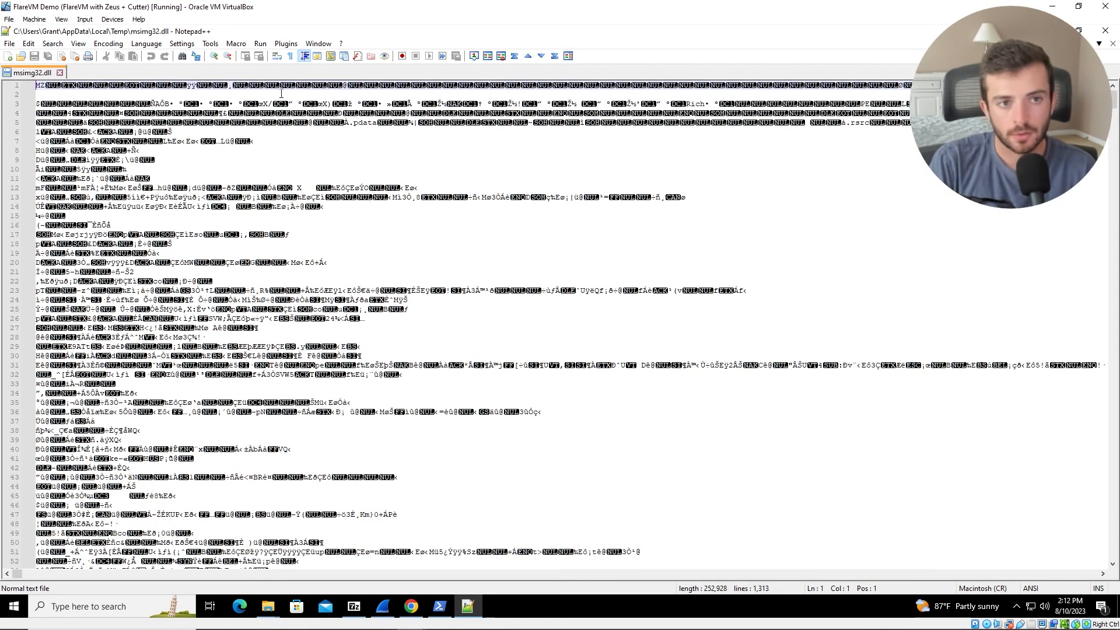
left_click(10, 44)
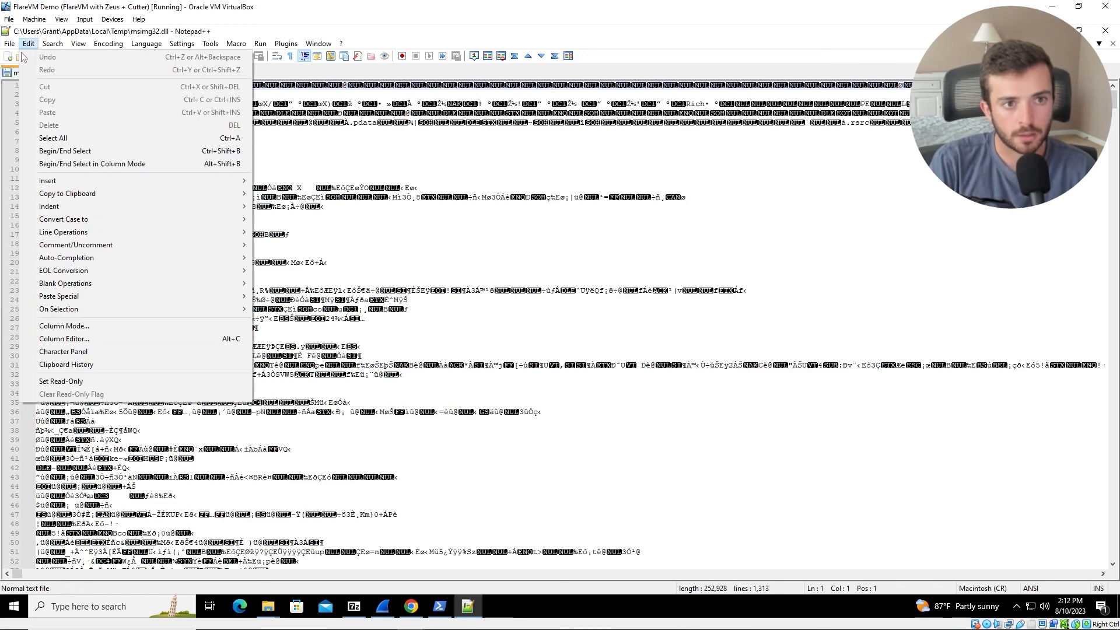
left_click(17, 58)
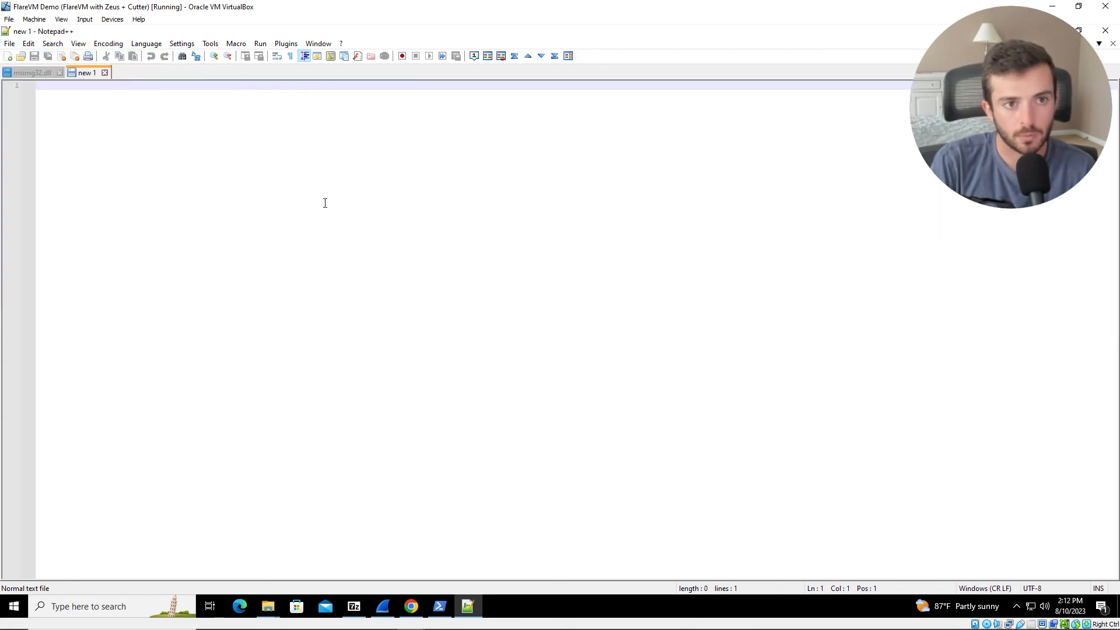
scroll(325, 230, "up", 4, "ctrl")
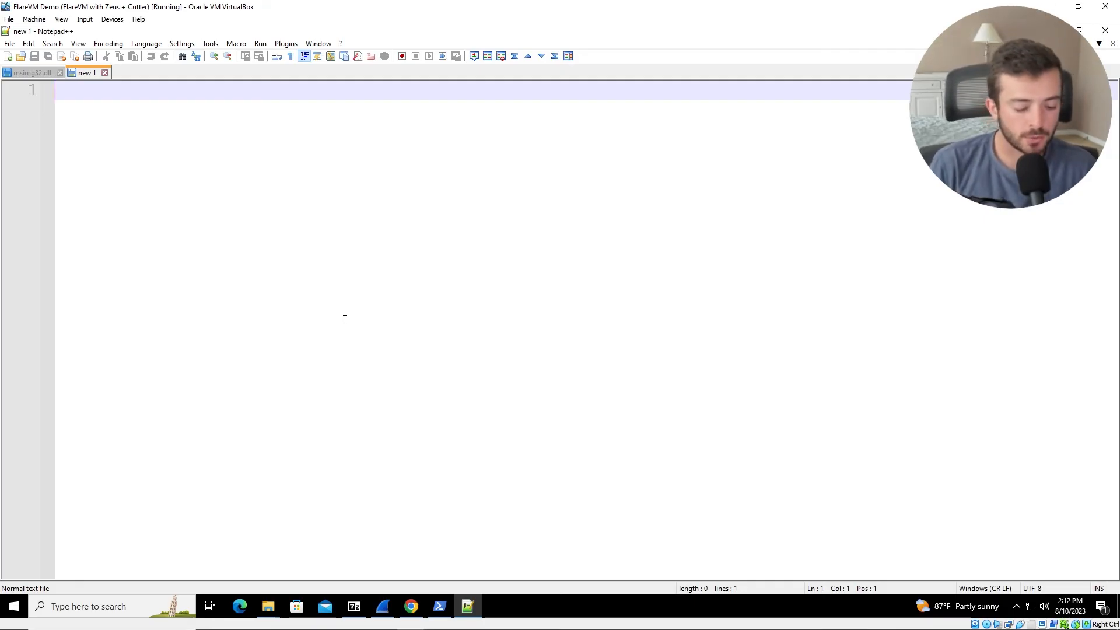
Step: Type a 'rule Zeus { }' skeleton with meta:, strings: and condition: sections
type("rule ")
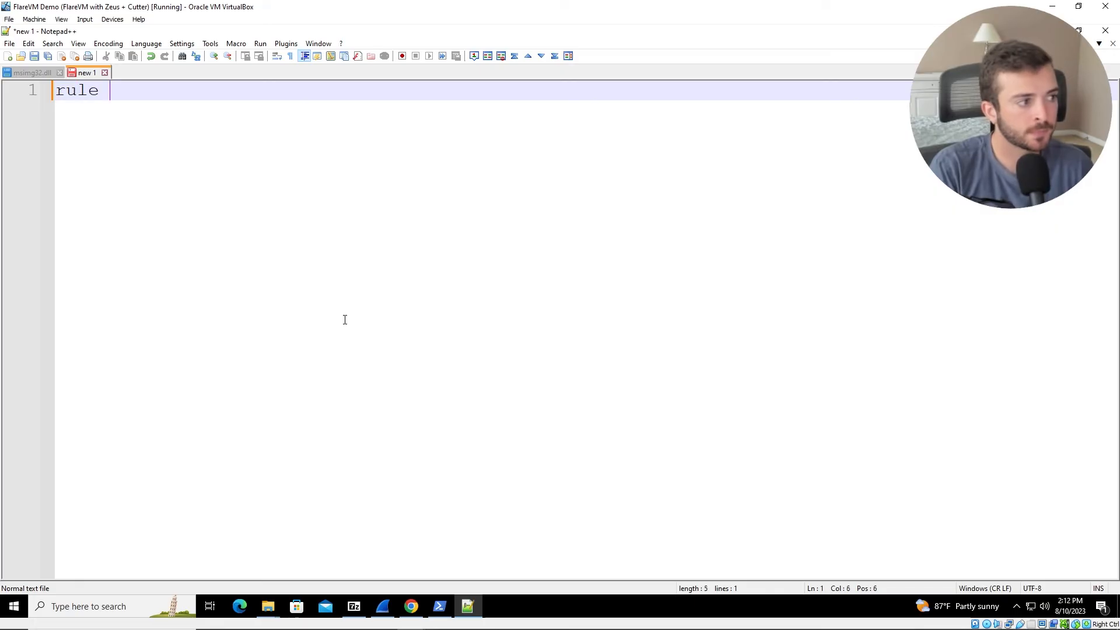
type("Zeus {")
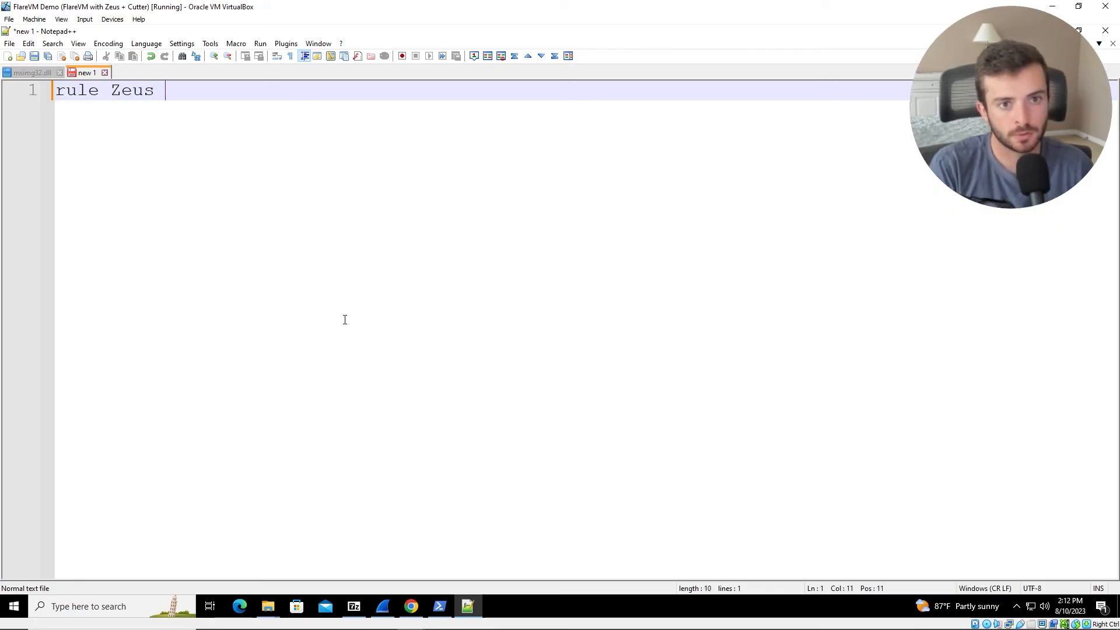
key("Return")
key("Return")
type("}")
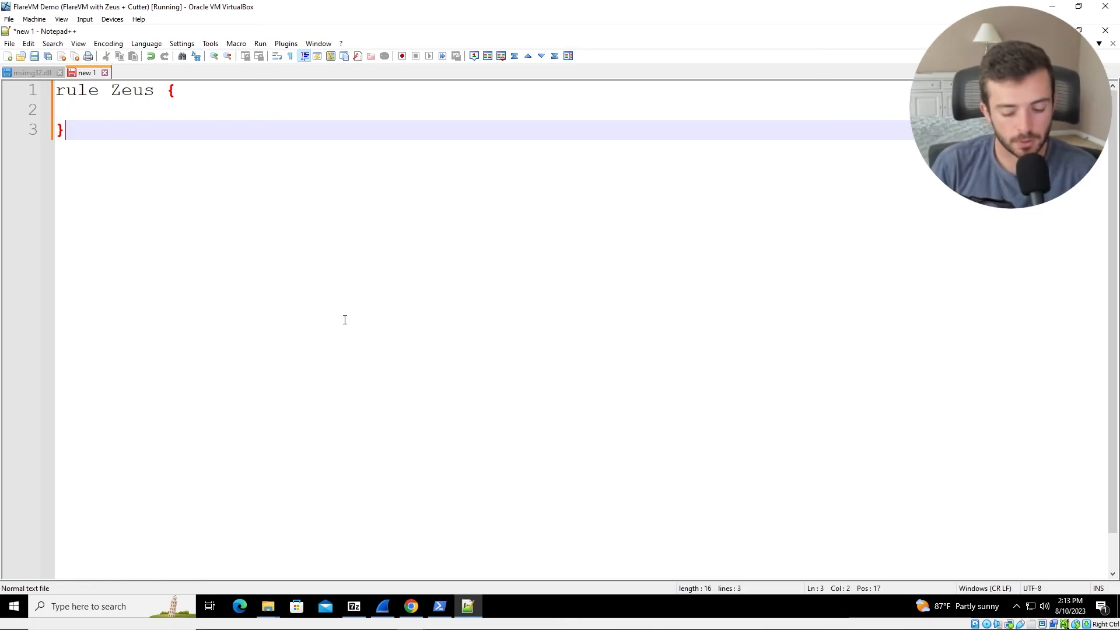
key("Up")
type("meta")
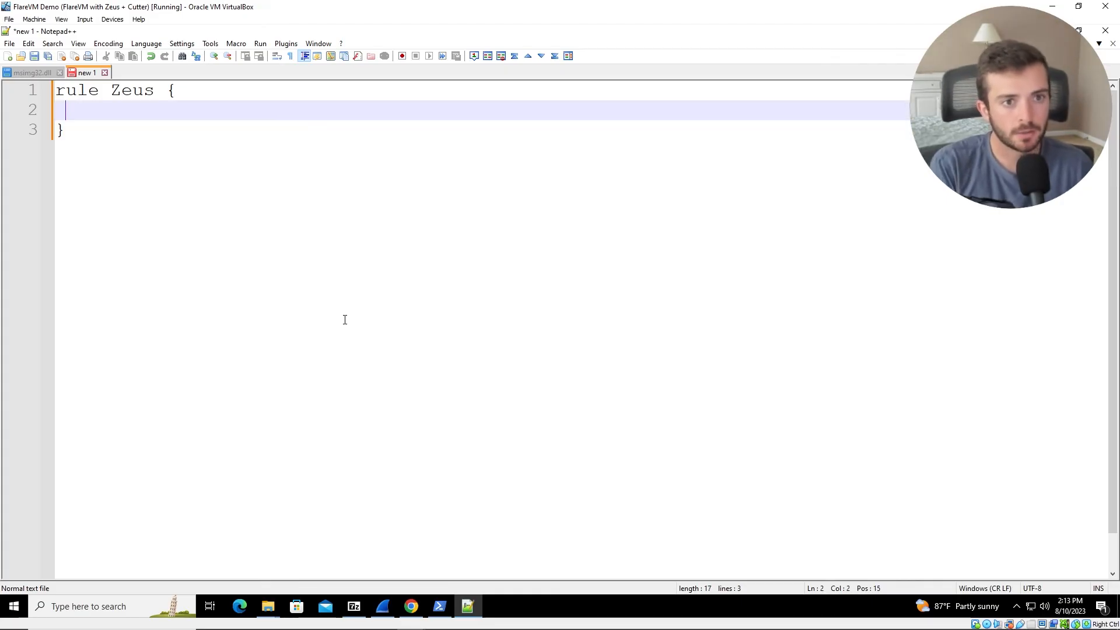
type(":")
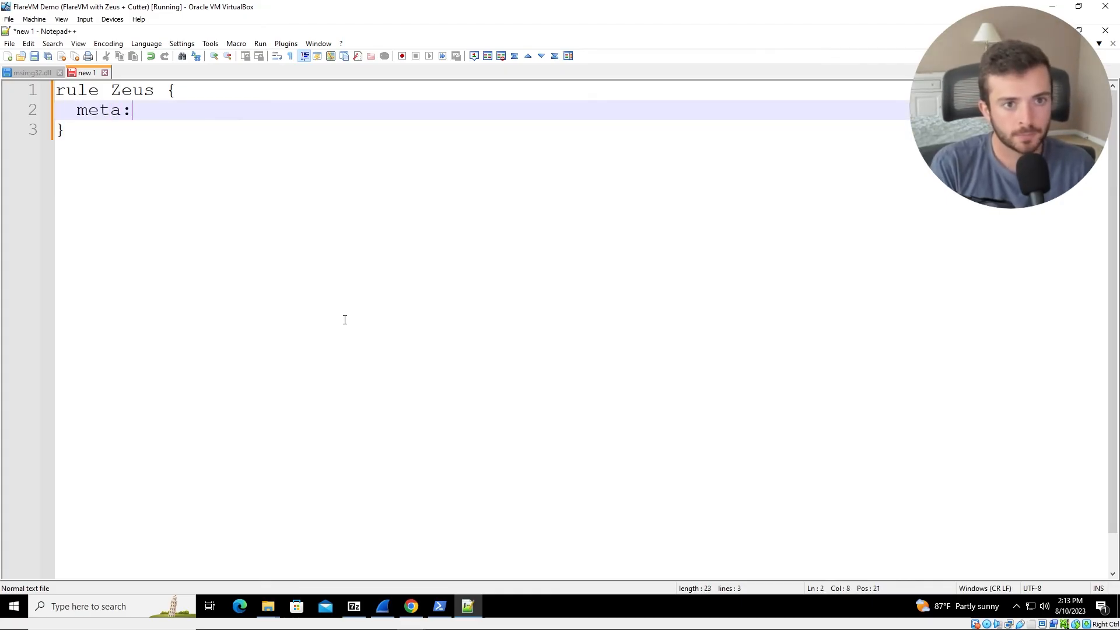
key("Return")
key("Return")
type("strings:")
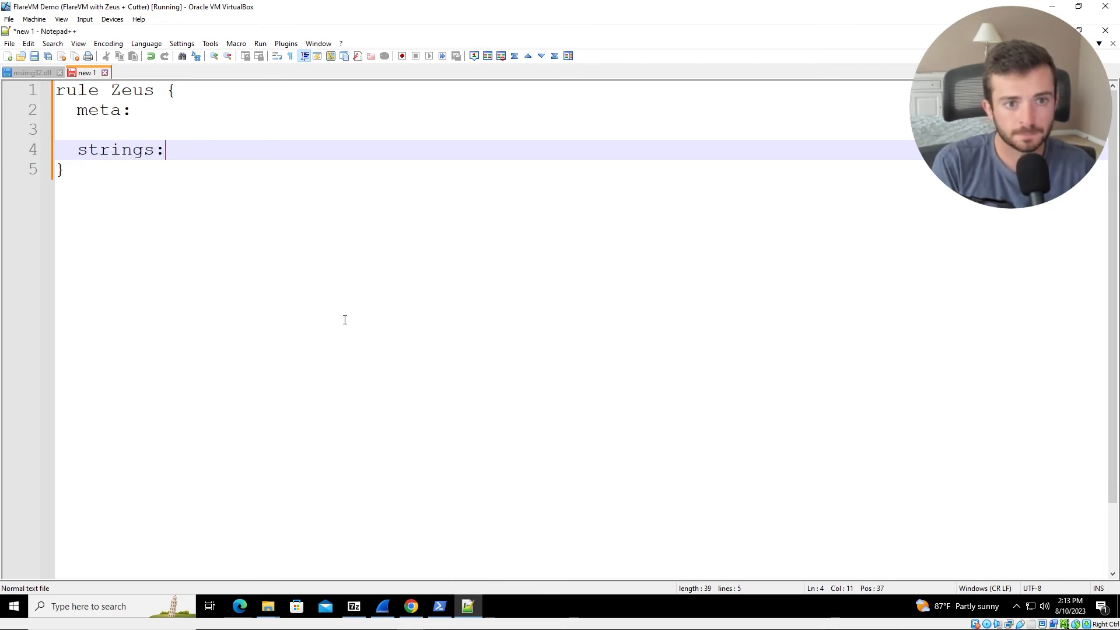
key("Return")
key("Return")
type("condition:")
key("Up")
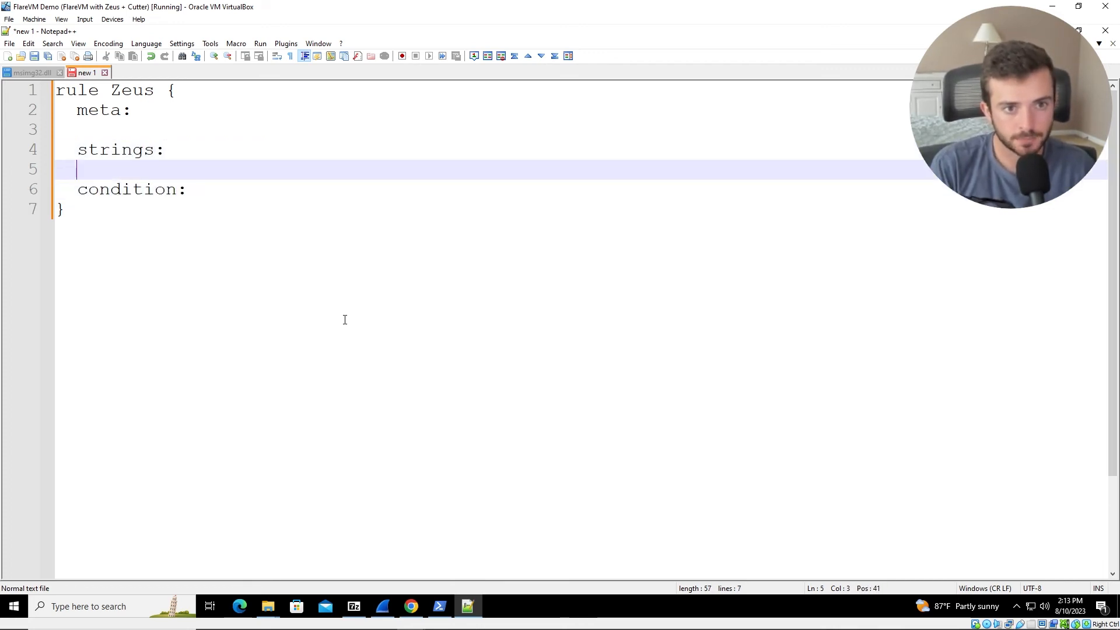
key("Up")
key("Up")
key("Return")
key("Up")
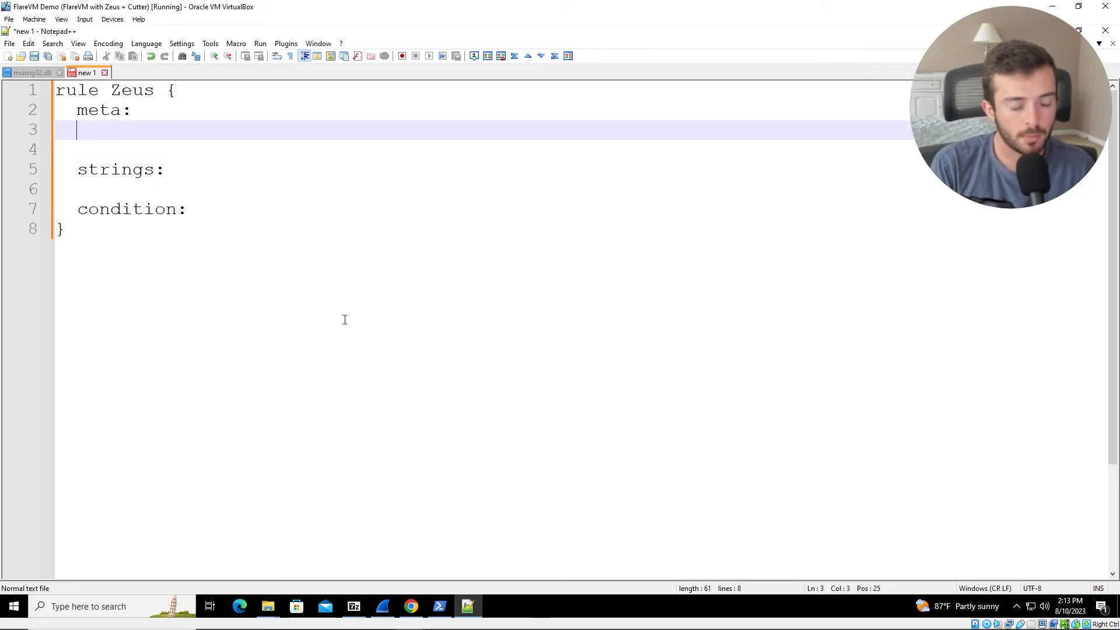
key("Return")
key("Tab")
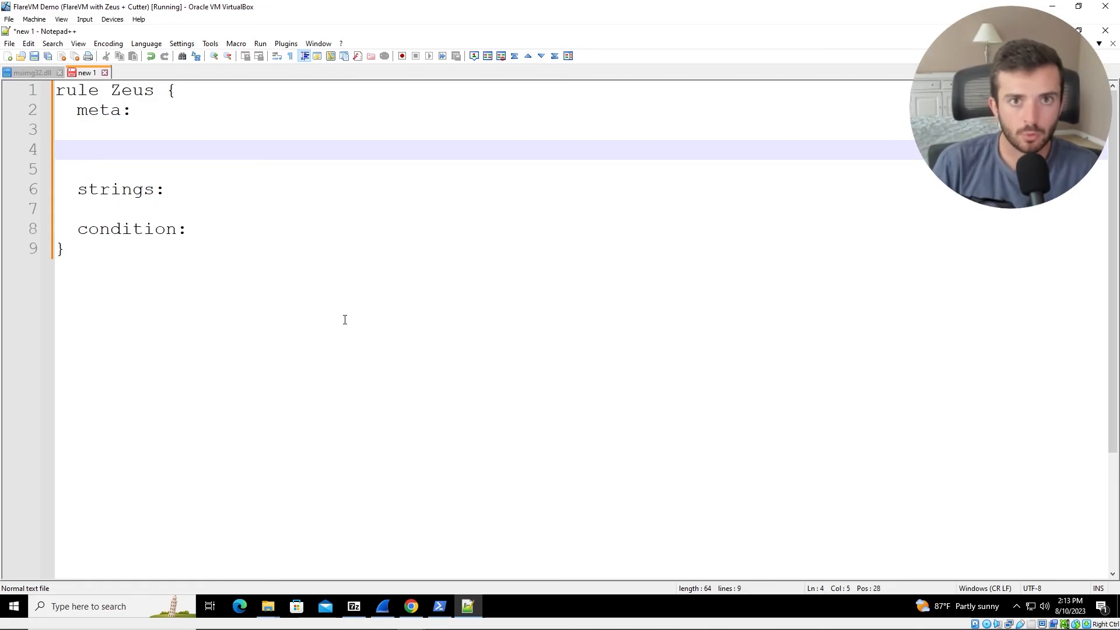
Step: Add the author and a description meta entry, then open a line under strings:
type("author=\"Grant Collins\"")
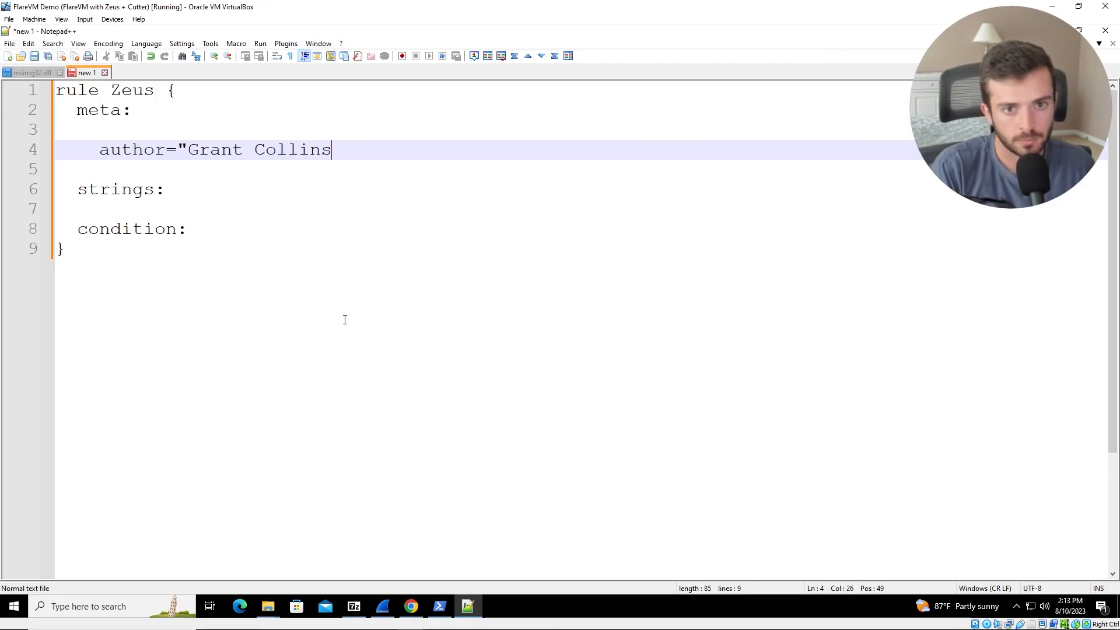
key("Return")
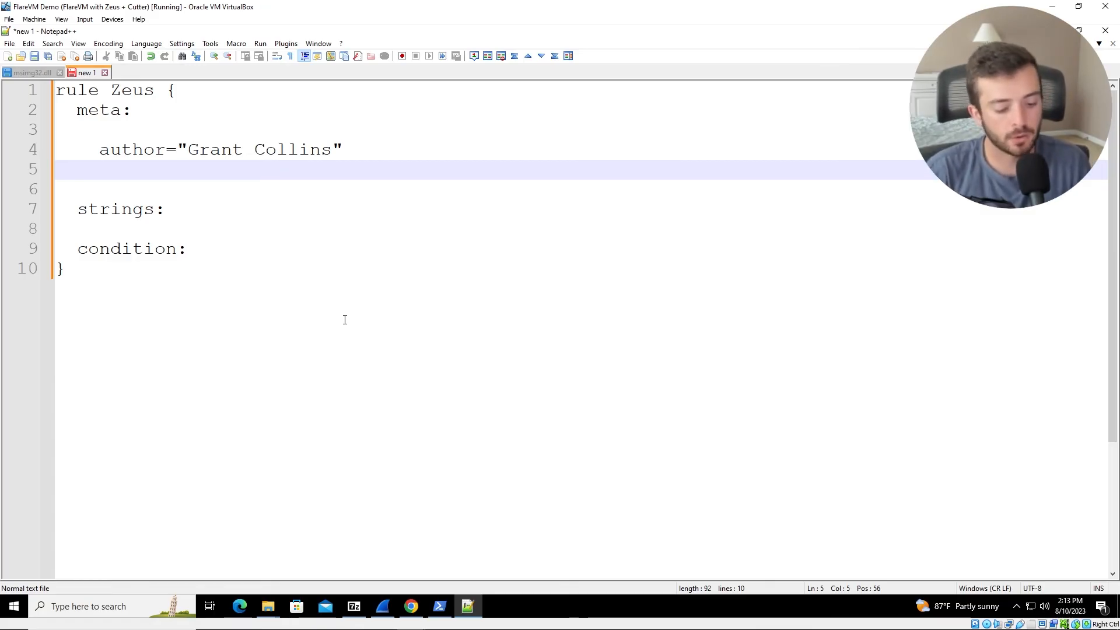
type("description=\"A detection rule against ZuesBankingVersion_26Nov2013")
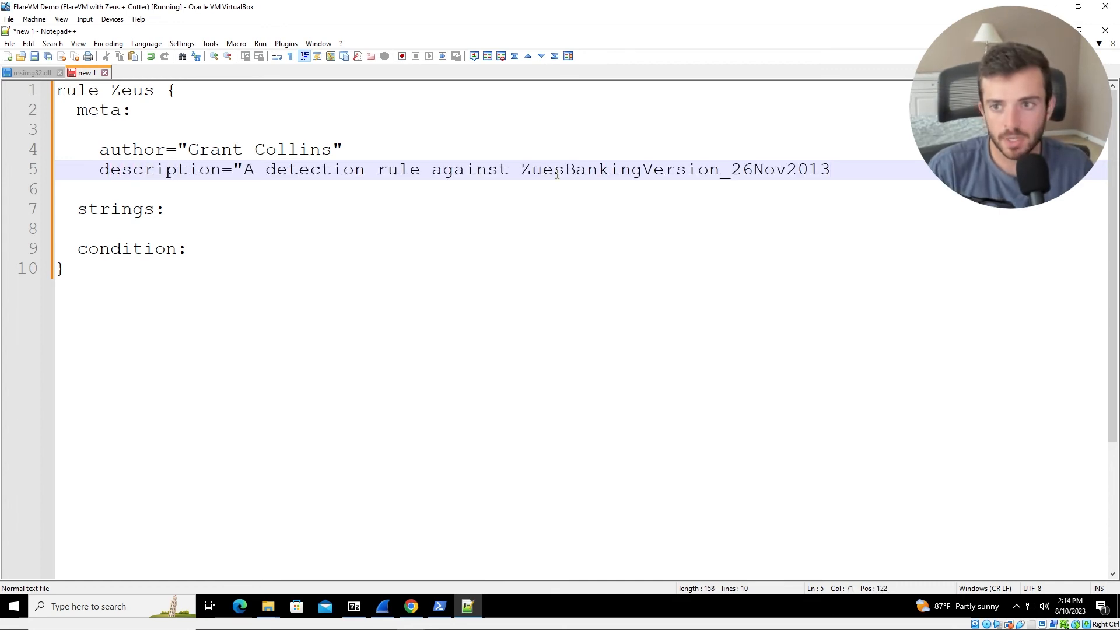
type("\"")
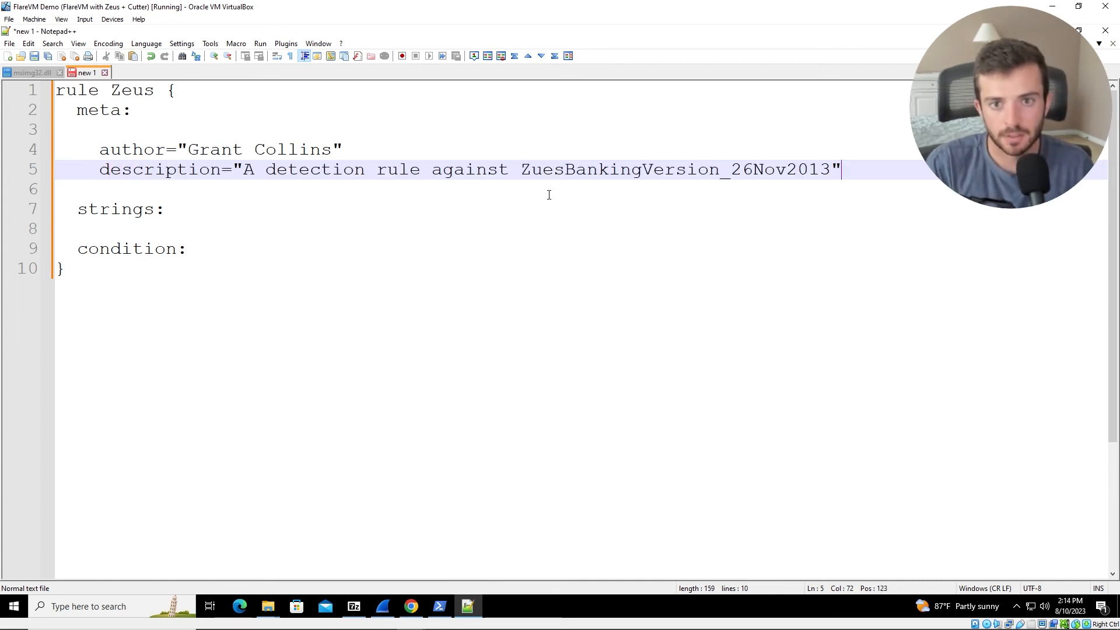
left_click(521, 170)
key("shift+Down")
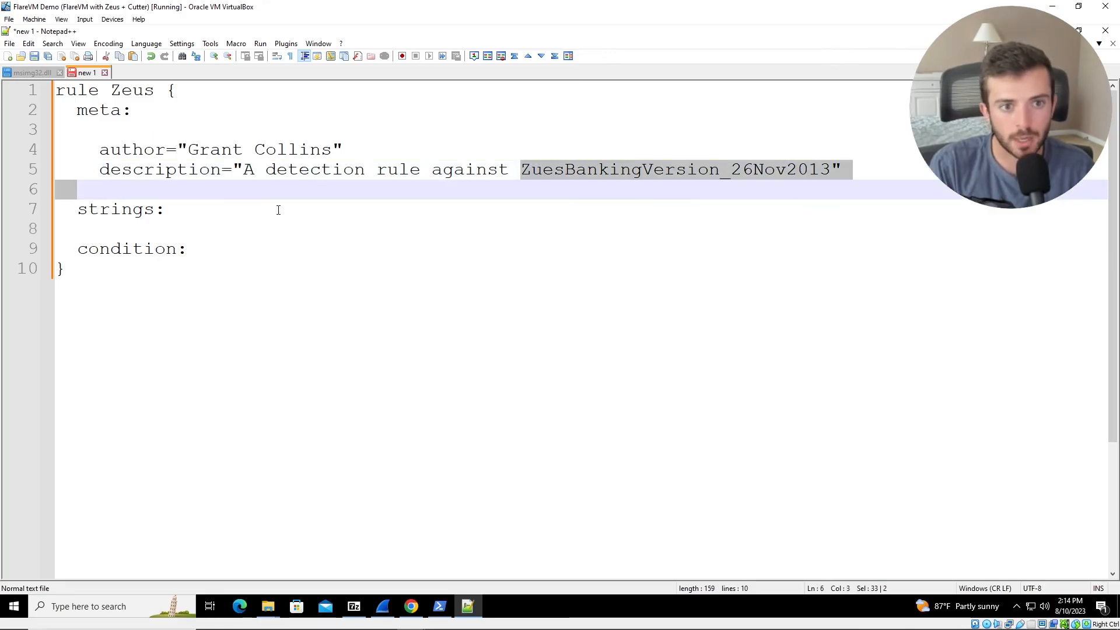
left_click(278, 212)
left_click(181, 222)
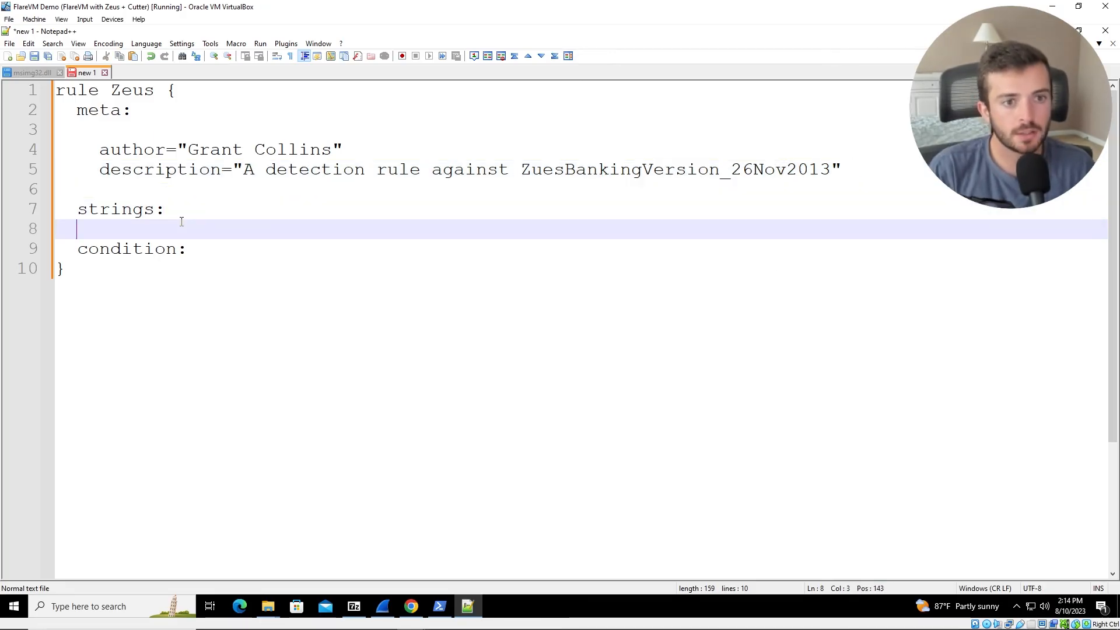
key("Return")
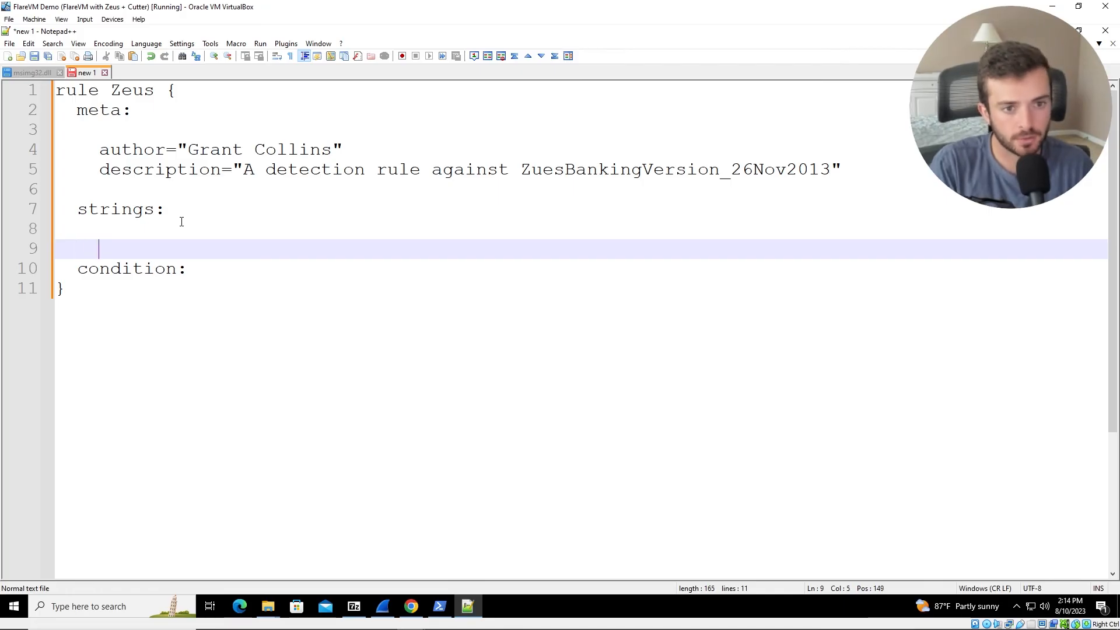
Step: Start the $file_name=" string entry under strings:
type("fi")
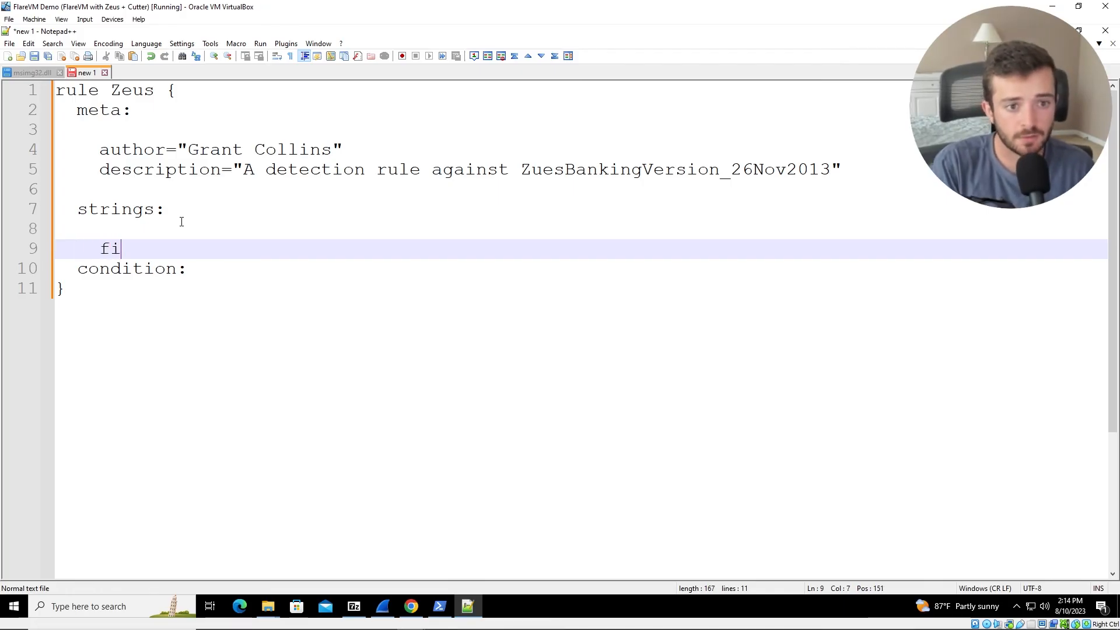
key("BackSpace")
key("BackSpace")
type("$file_name")
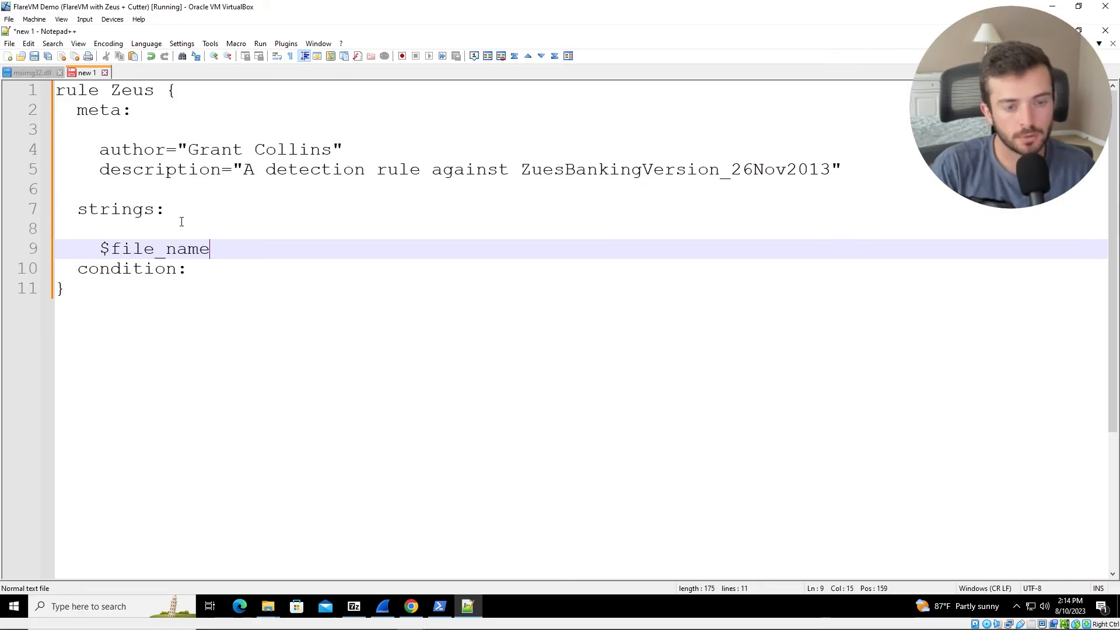
left_click_drag(107, 255, 118, 257)
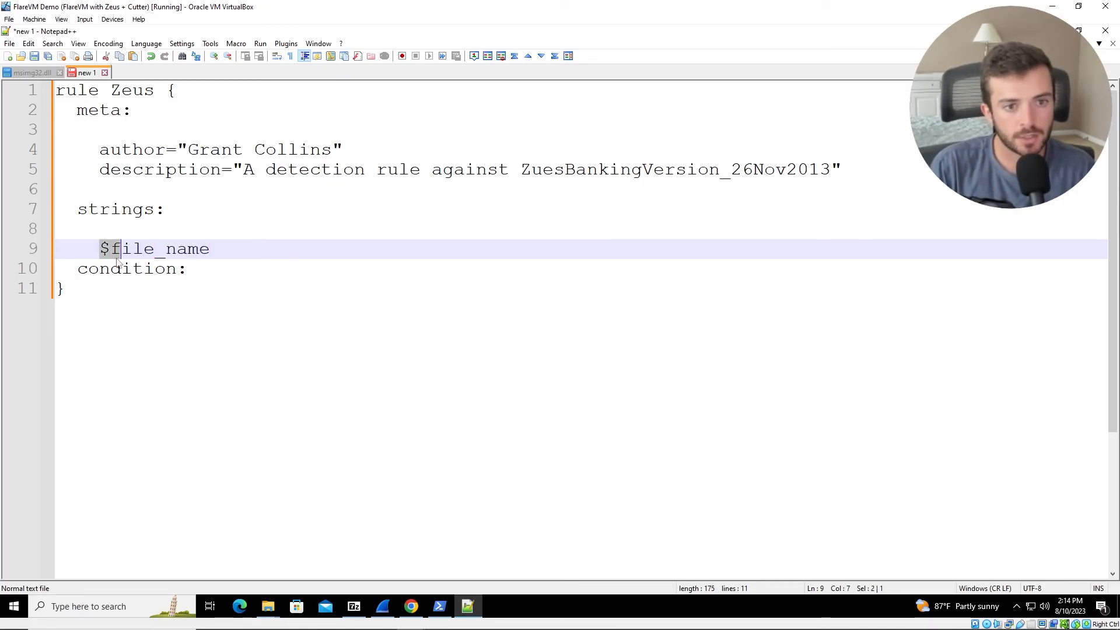
left_click_drag(232, 254, 115, 251)
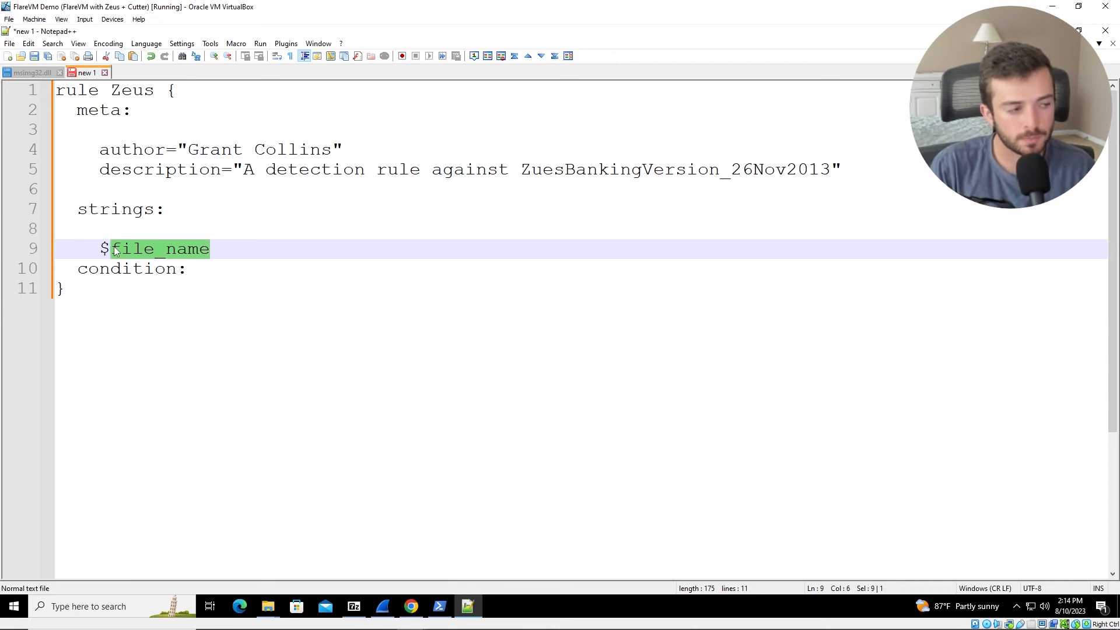
left_click(255, 255)
type("=\"")
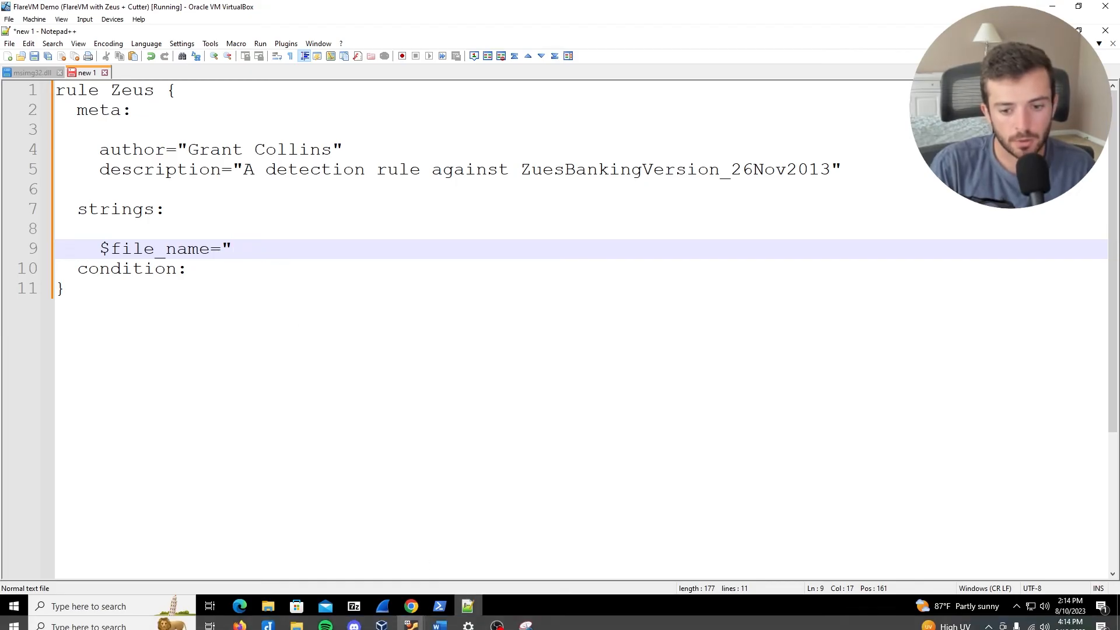
Step: Paste the sample filename from the Word report as $file_name's value, marked ascii
left_click(440, 620)
left_click_drag(582, 386, 395, 382)
key("ctrl+c")
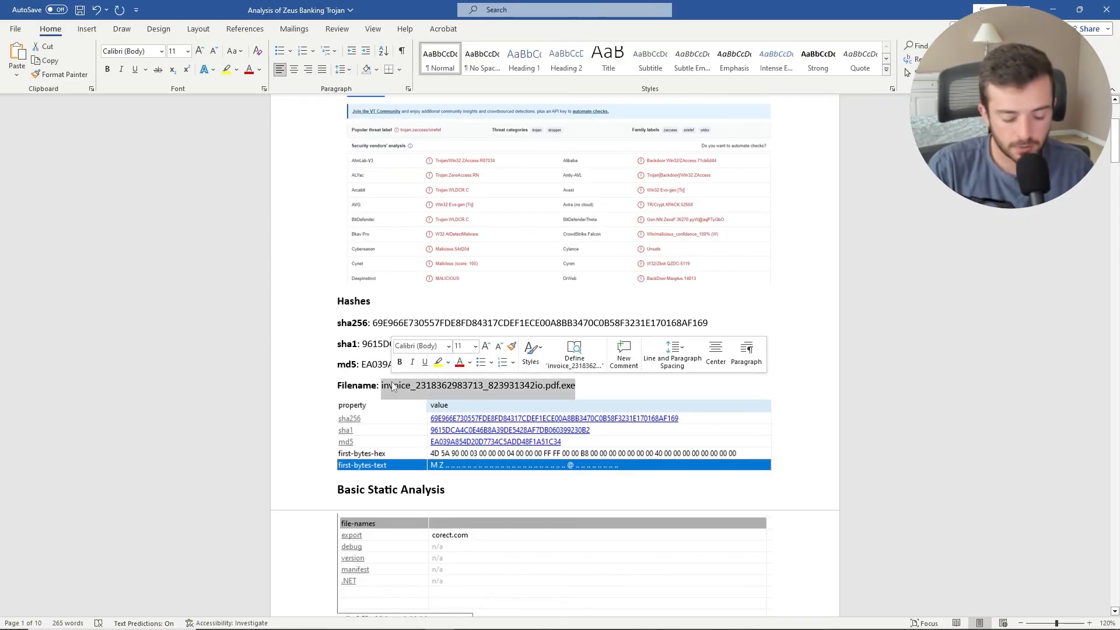
left_click(1050, 9)
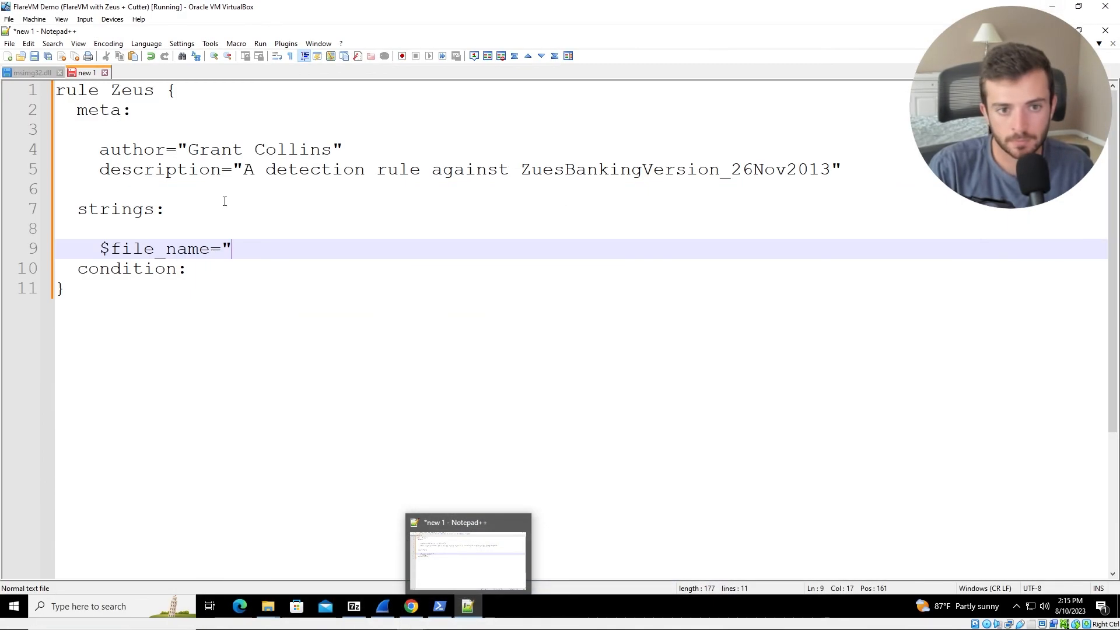
key("ctrl+v")
type("\" ")
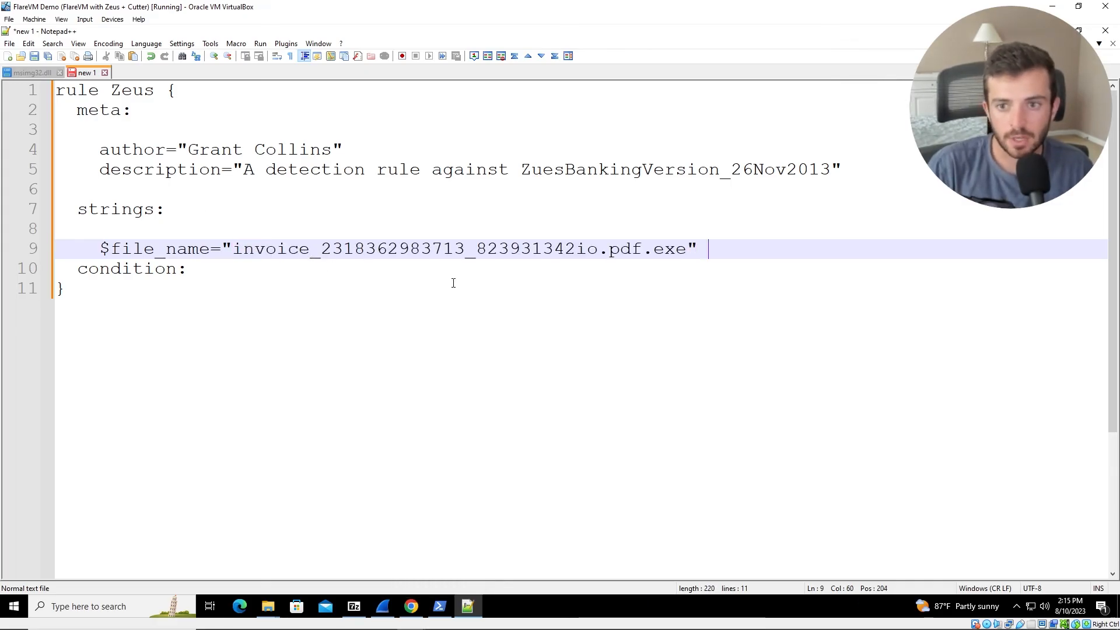
type("asc")
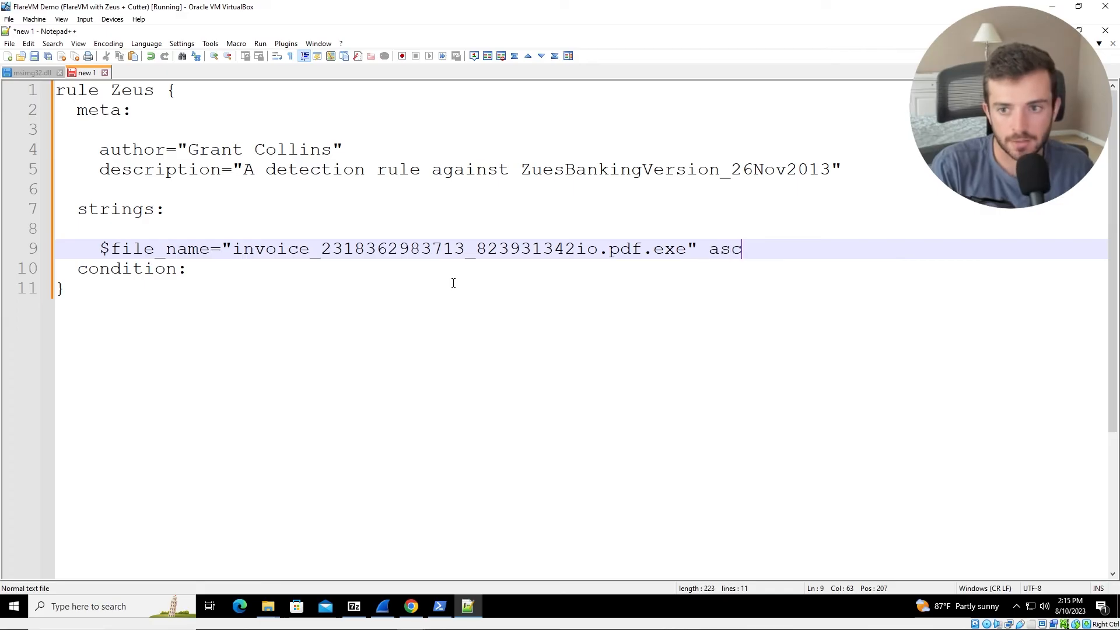
type("ii")
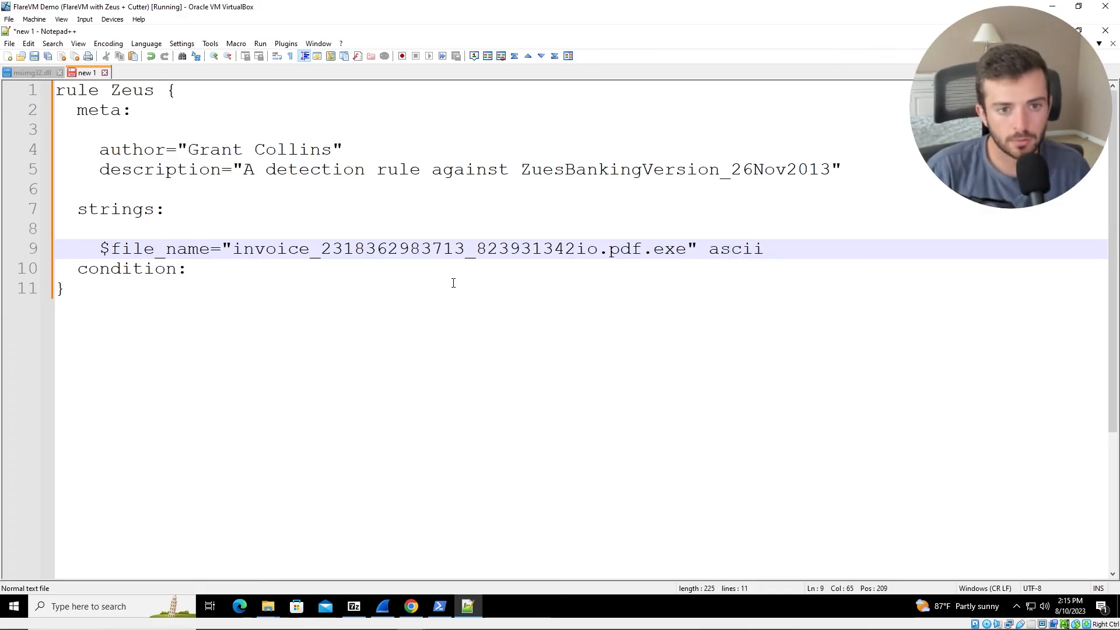
key("Return")
key("Return")
key("Return")
key("Up")
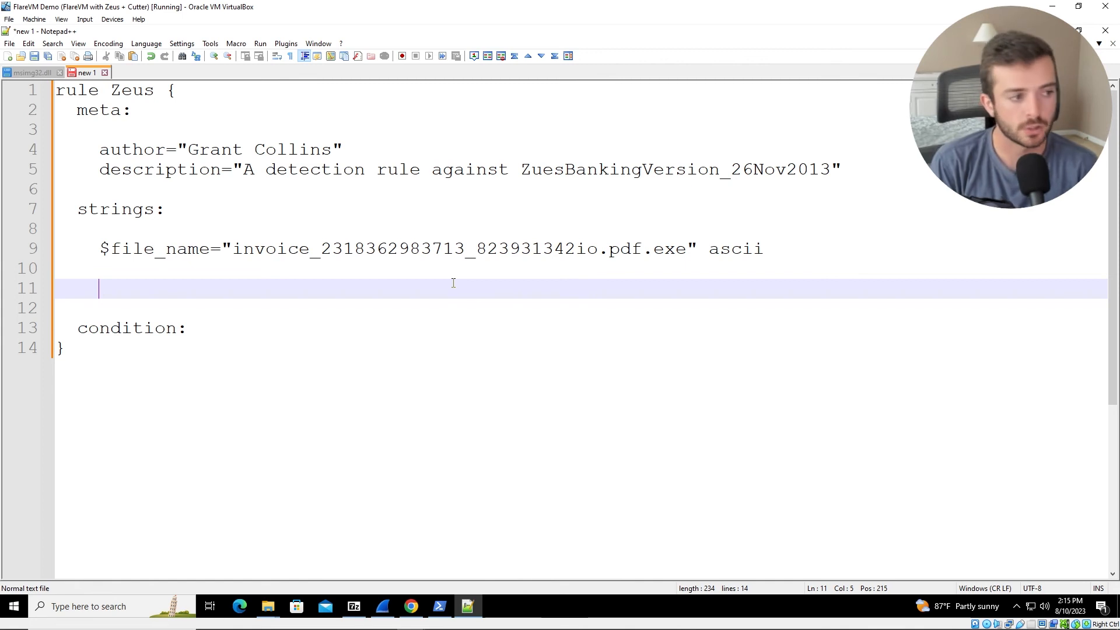
Step: Add a '// Suspected name of functions and DLL functionalities.' comment and start $function_name_KERNEL32_CreateFileA="
type("// Suspected name of functions ")
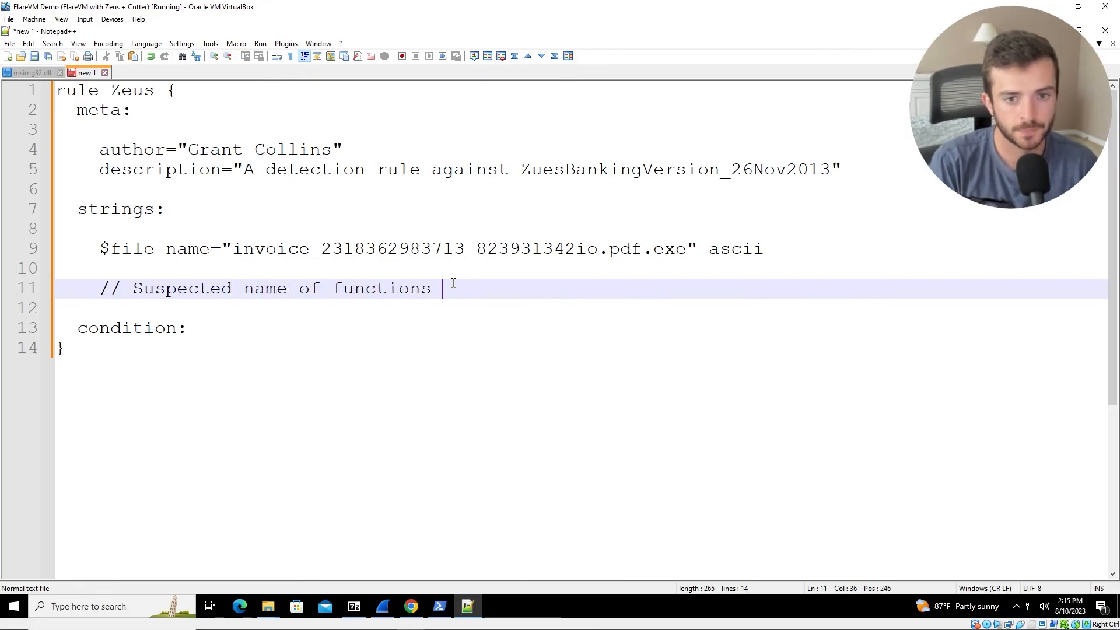
type("and DLL functionalities.")
key("Return")
key("Return")
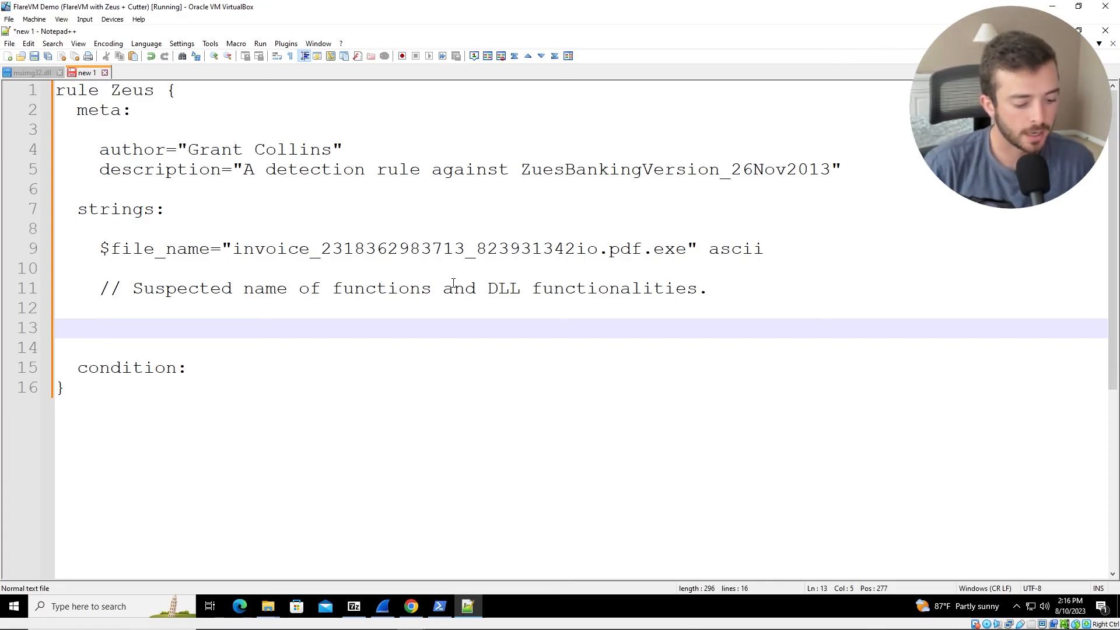
type("$")
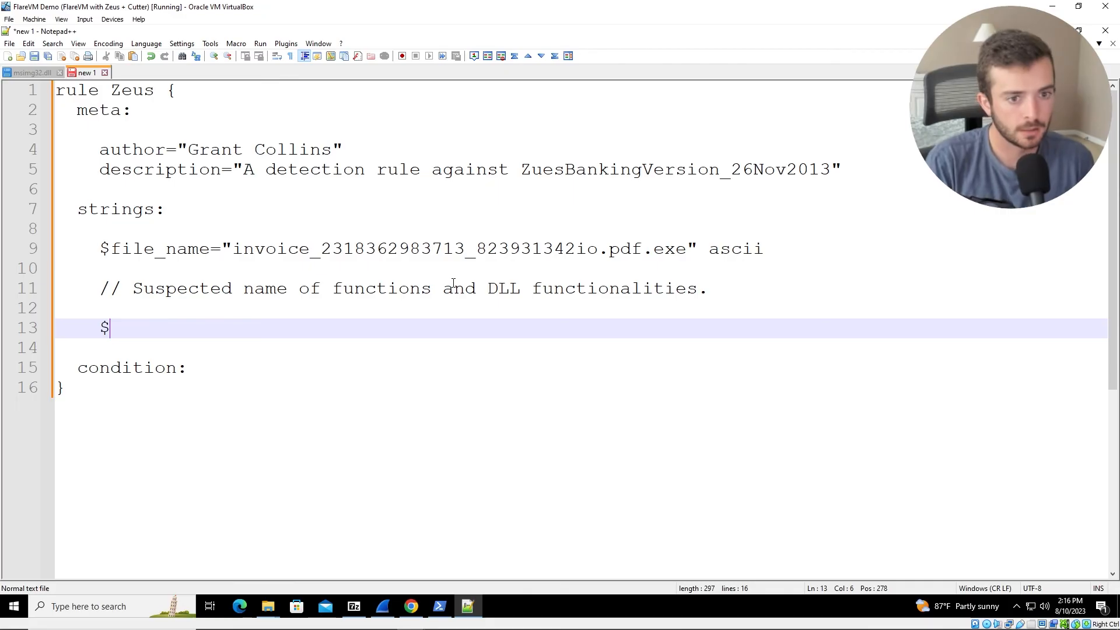
type("fnction")
key("BackSpace")
key("BackSpace")
key("BackSpace")
key("BackSpace")
key("BackSpace")
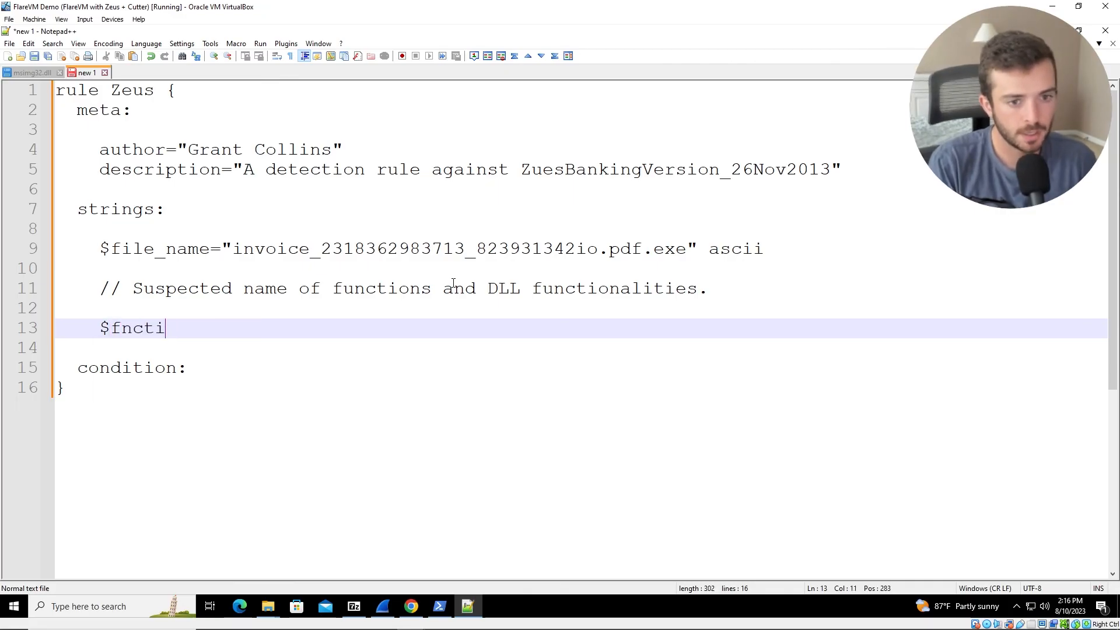
key("BackSpace")
type("unction_")
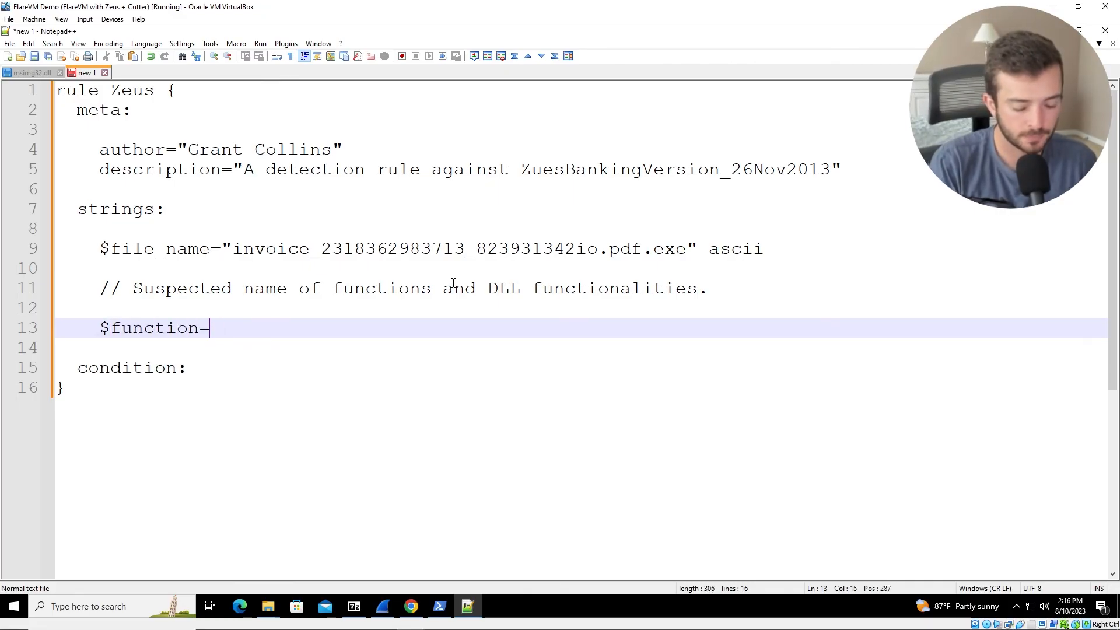
type("name+")
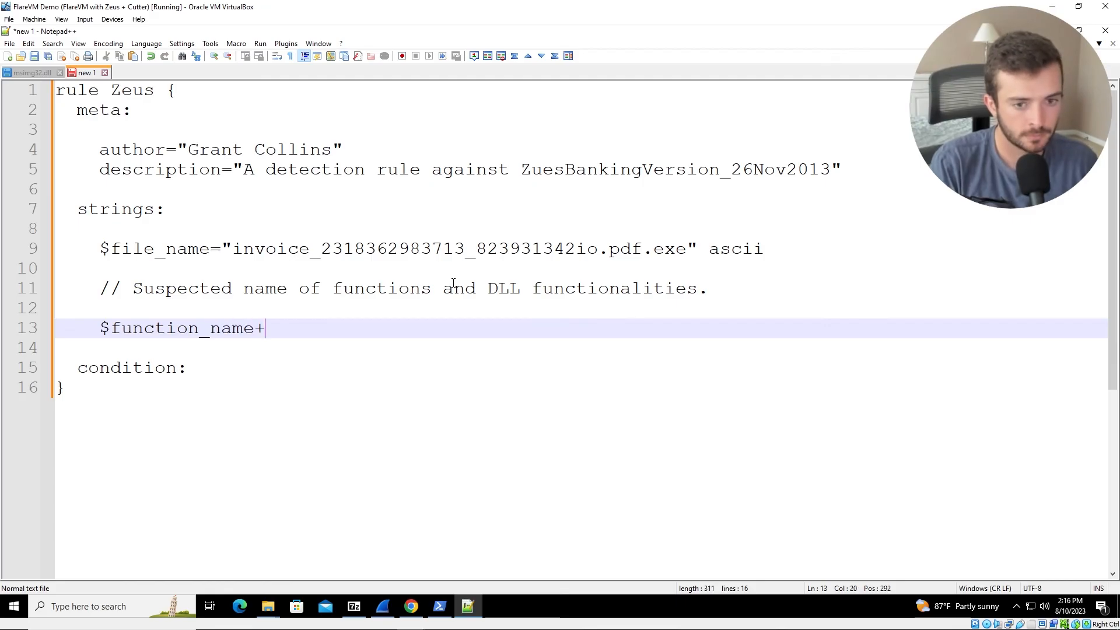
key("BackSpace")
type("-")
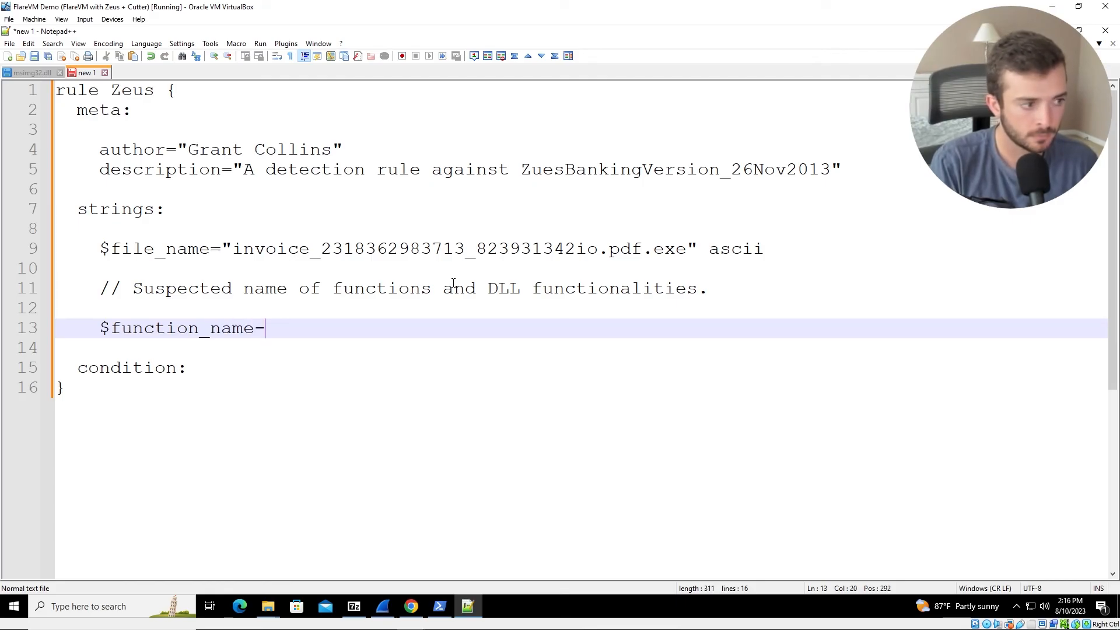
type("KE")
key("BackSpace")
key("BackSpace")
key("BackSpace")
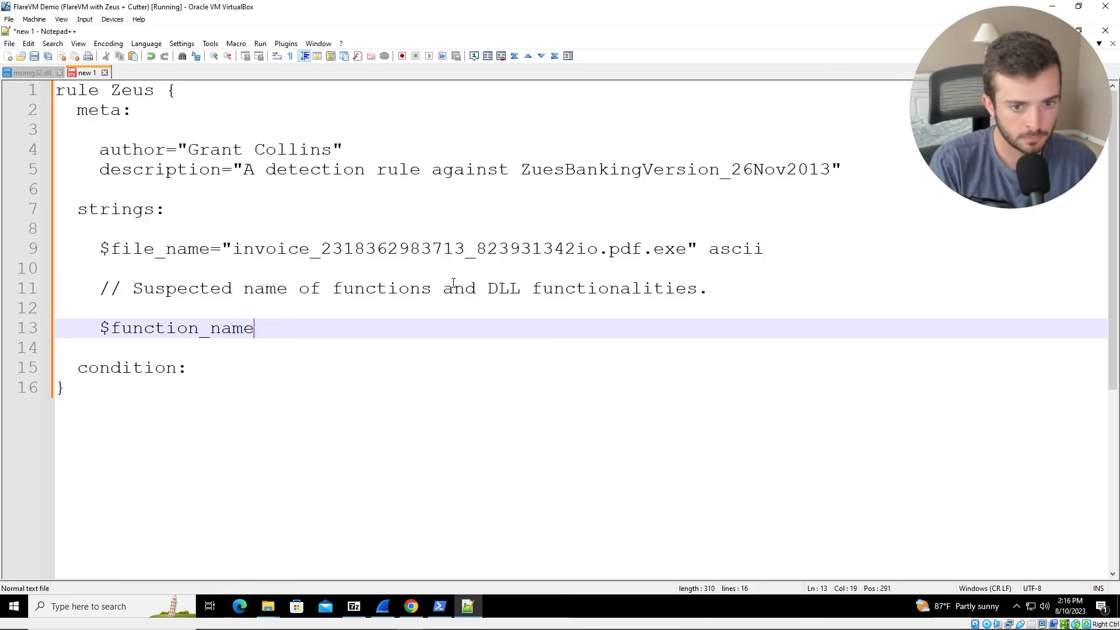
type("_KERNET3")
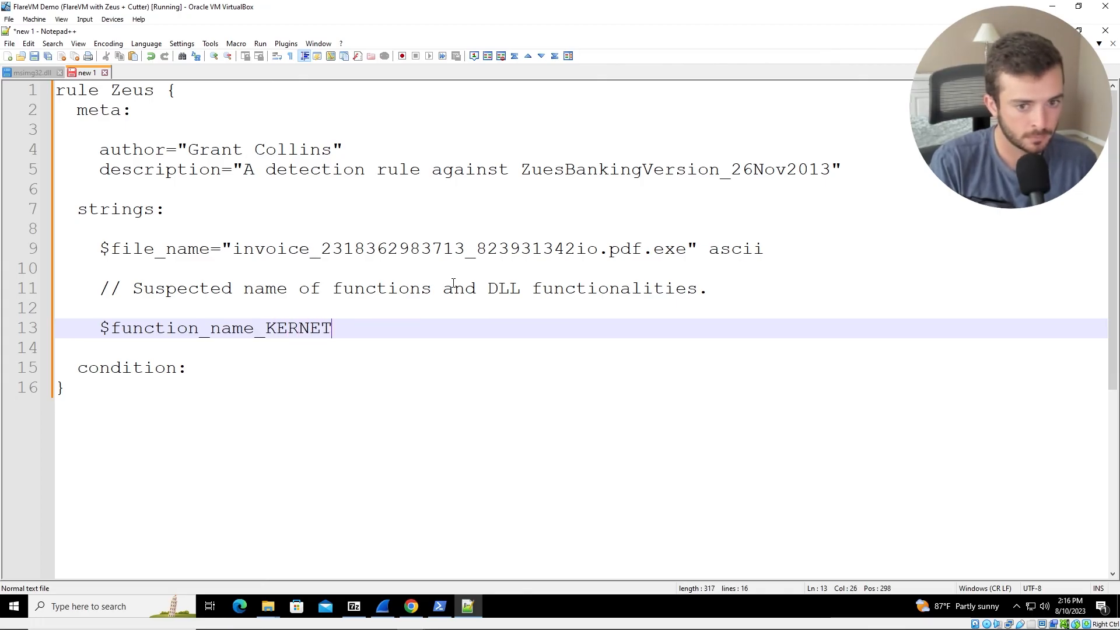
key("BackSpace")
key("BackSpace")
type("L32")
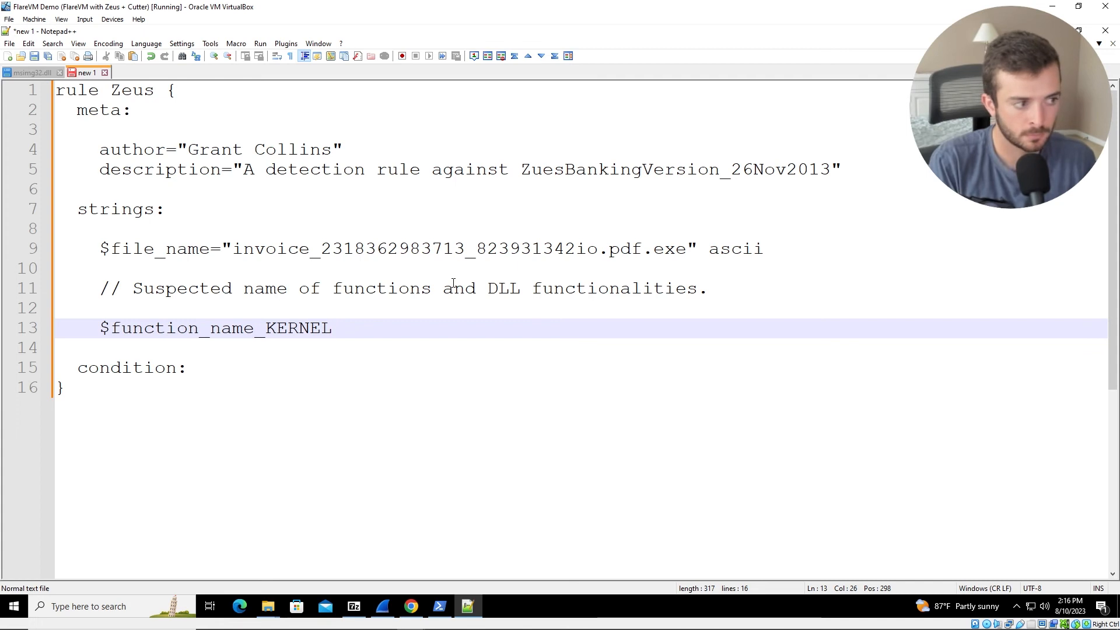
type("_CREA")
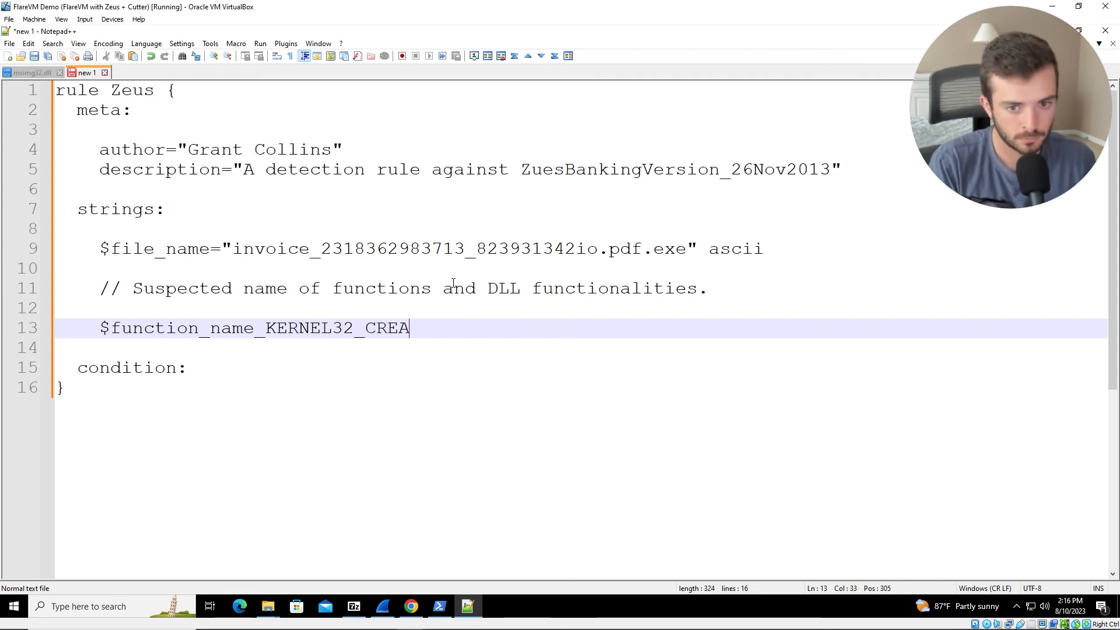
key("BackSpace")
key("BackSpace")
key("BackSpace")
type("reate")
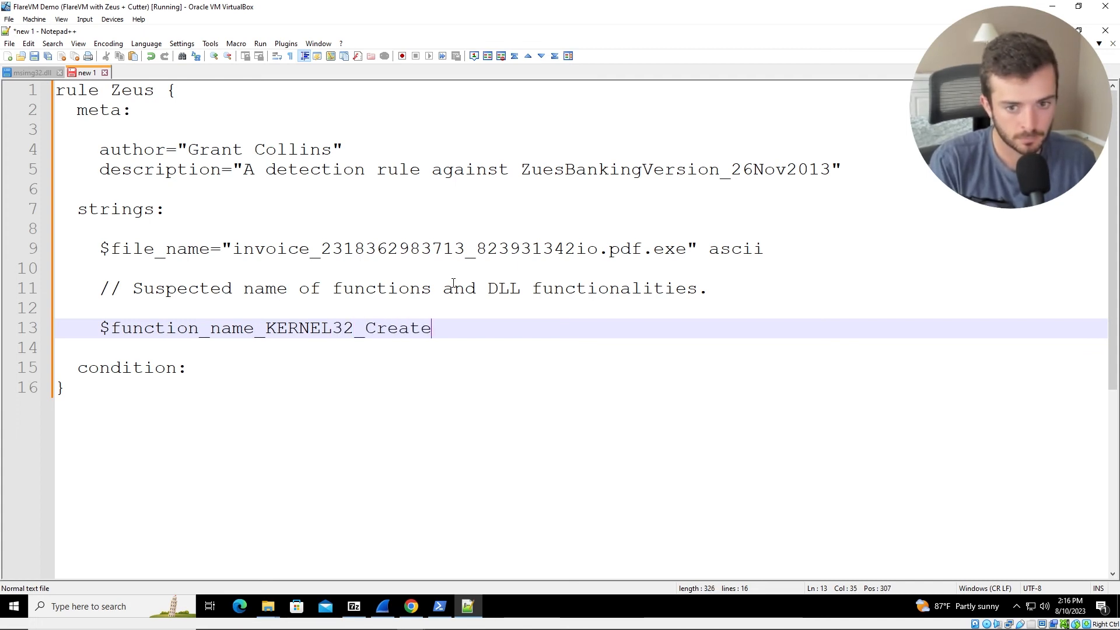
type("FileA")
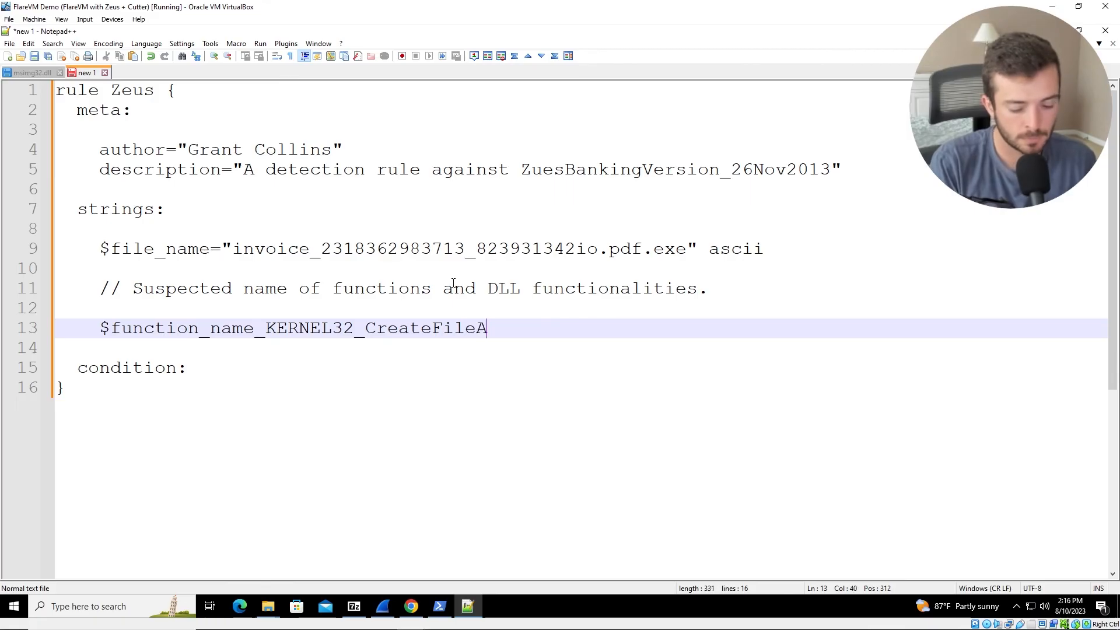
type("=\"")
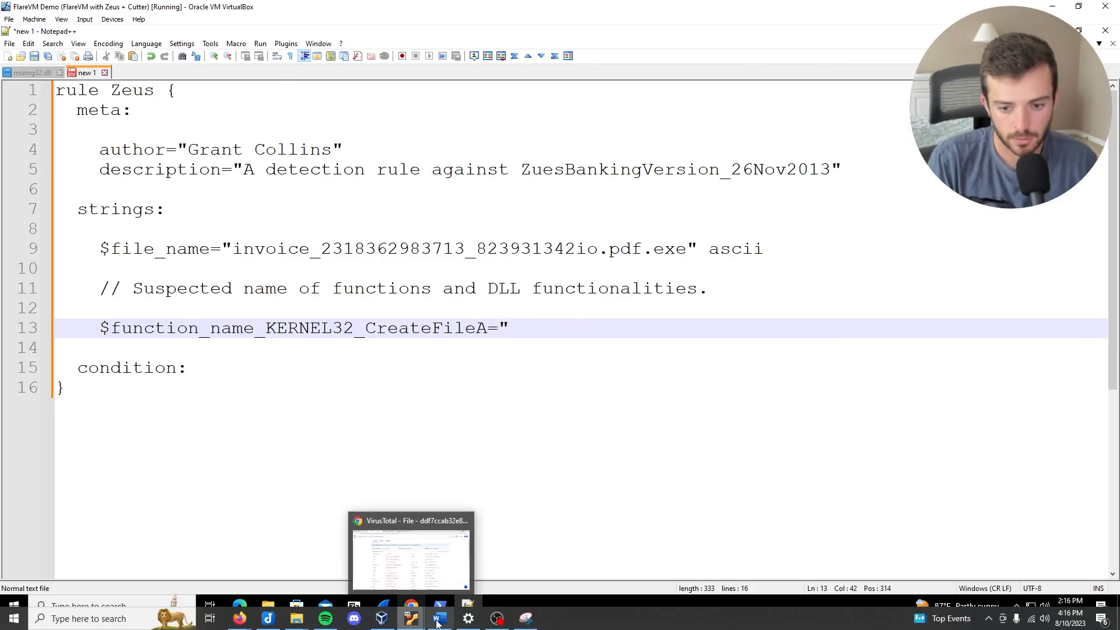
left_click(439, 618)
Step: Copy the name CellrotoCrudUntohighCols from the report's Suspected Function Calls list
scroll(456, 521, "down", 10)
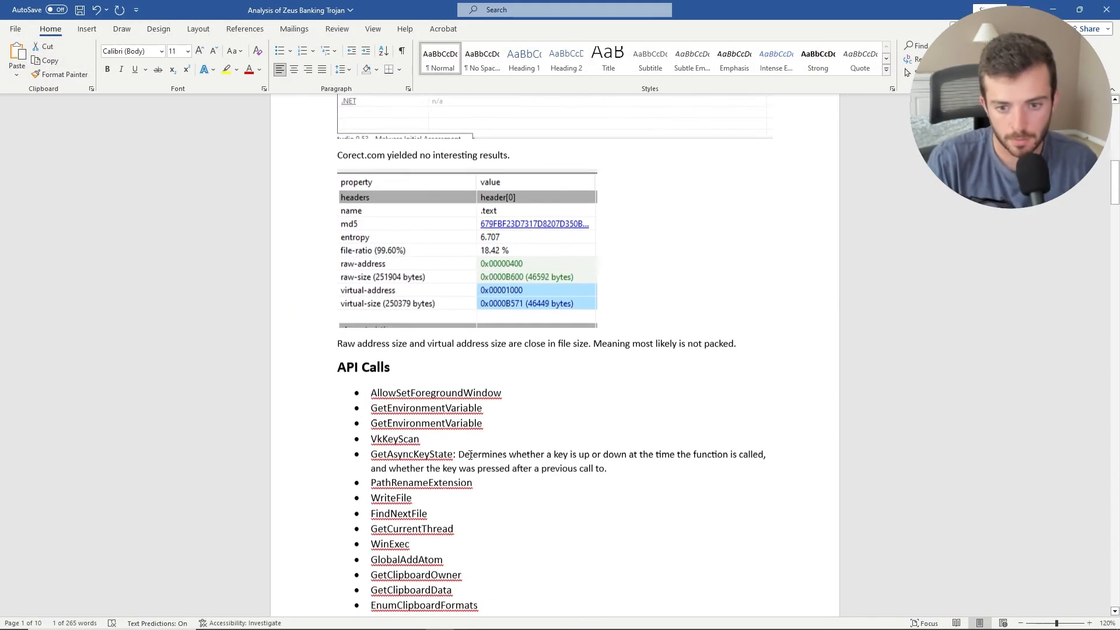
scroll(452, 400, "down", 10)
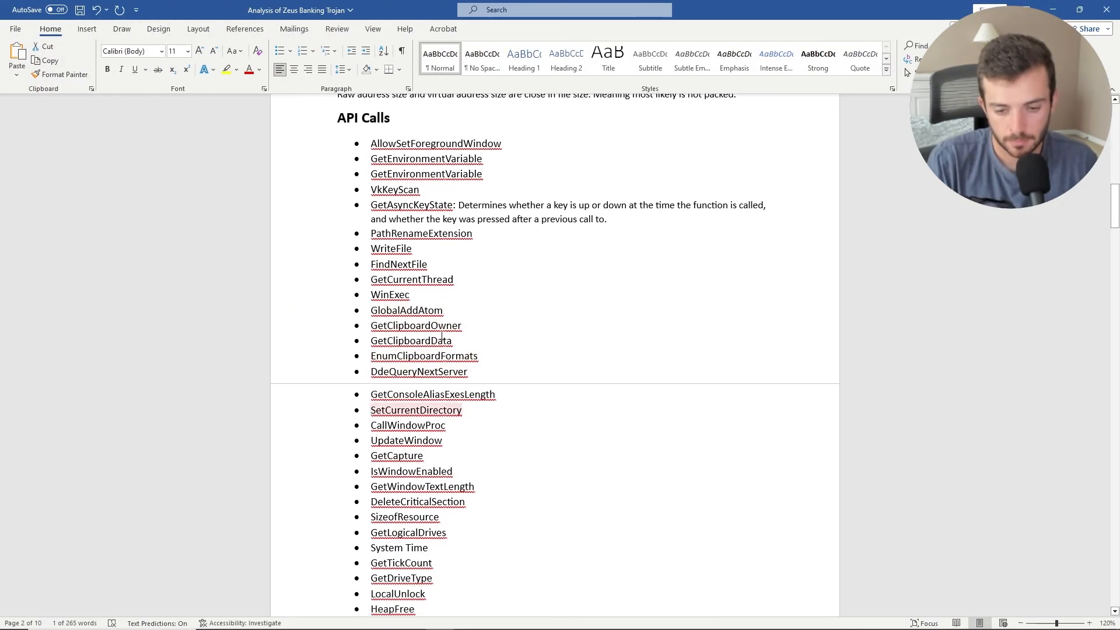
scroll(440, 337, "down", 10)
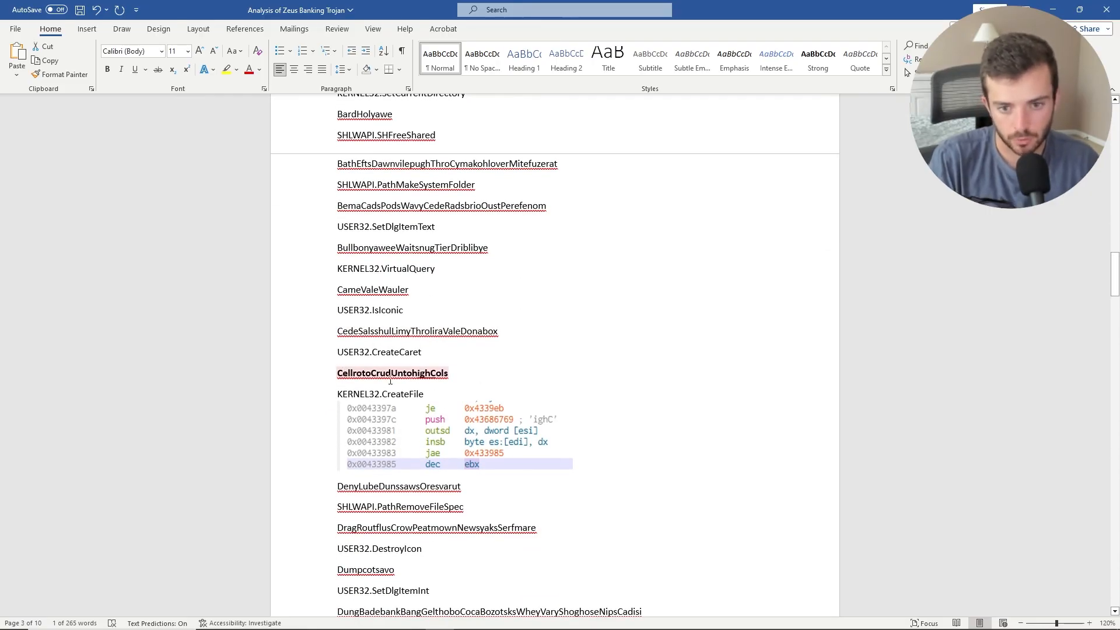
double_click(345, 380)
right_click(377, 379)
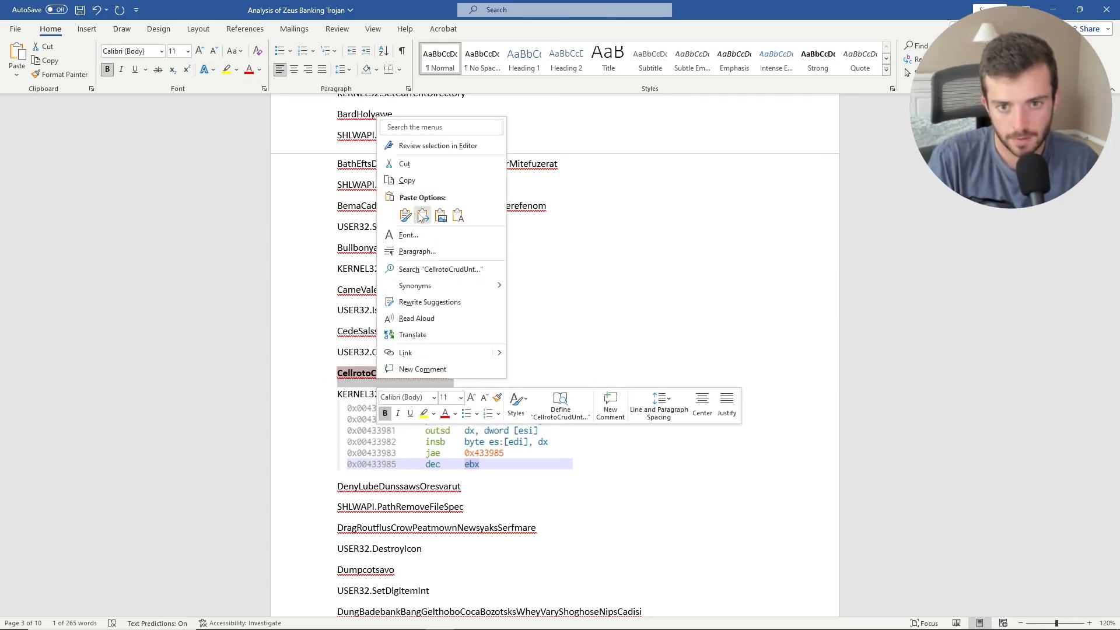
left_click(408, 181)
key("alt+Tab")
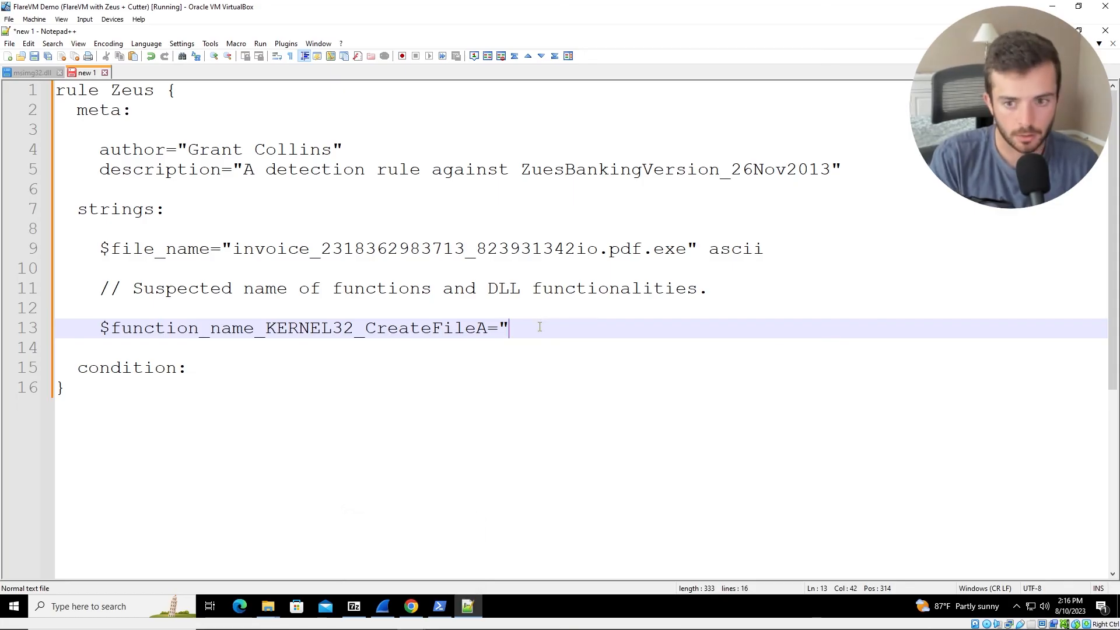
Step: Finish the CreateFileA string as "CellrotoCrudUntohighCols" with the ascii modifier
key("ctrl+v")
type("\"")
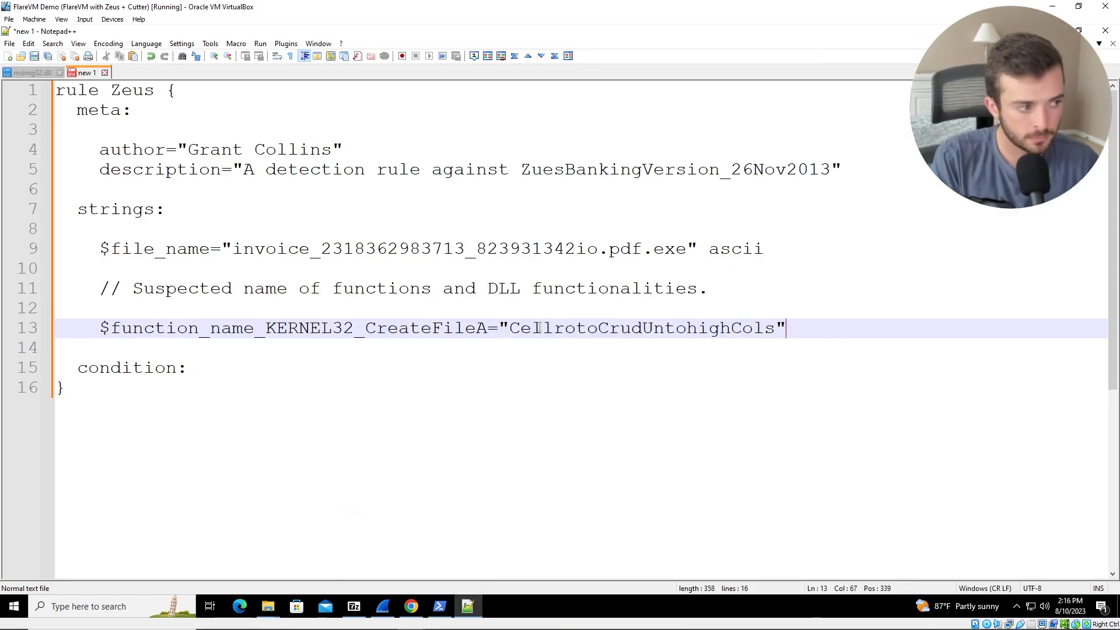
key("Return")
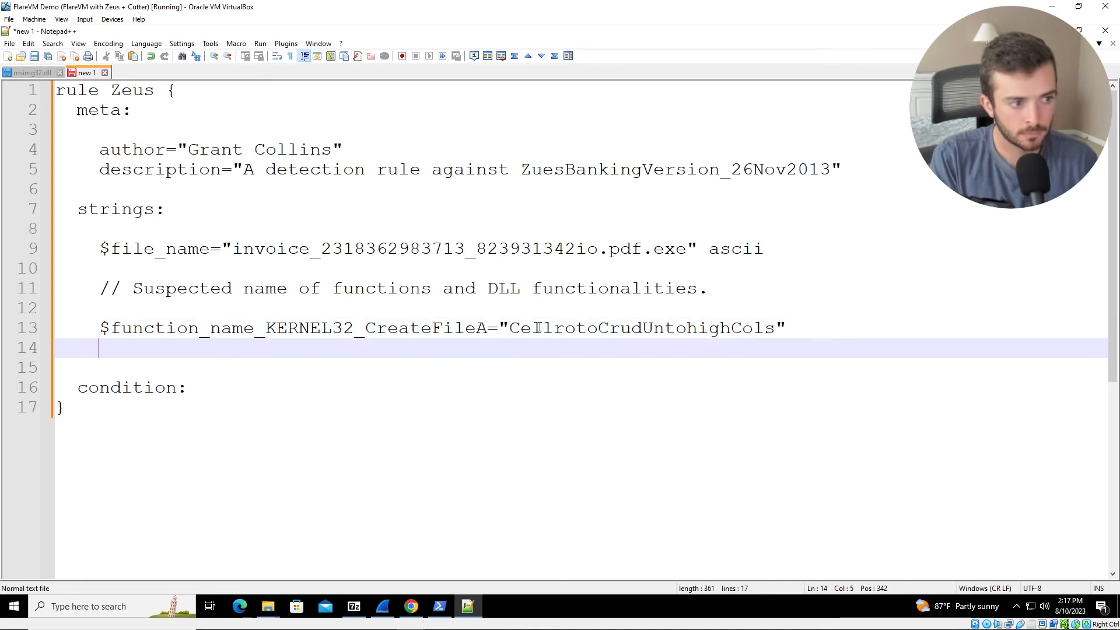
key("BackSpace")
type("ascii")
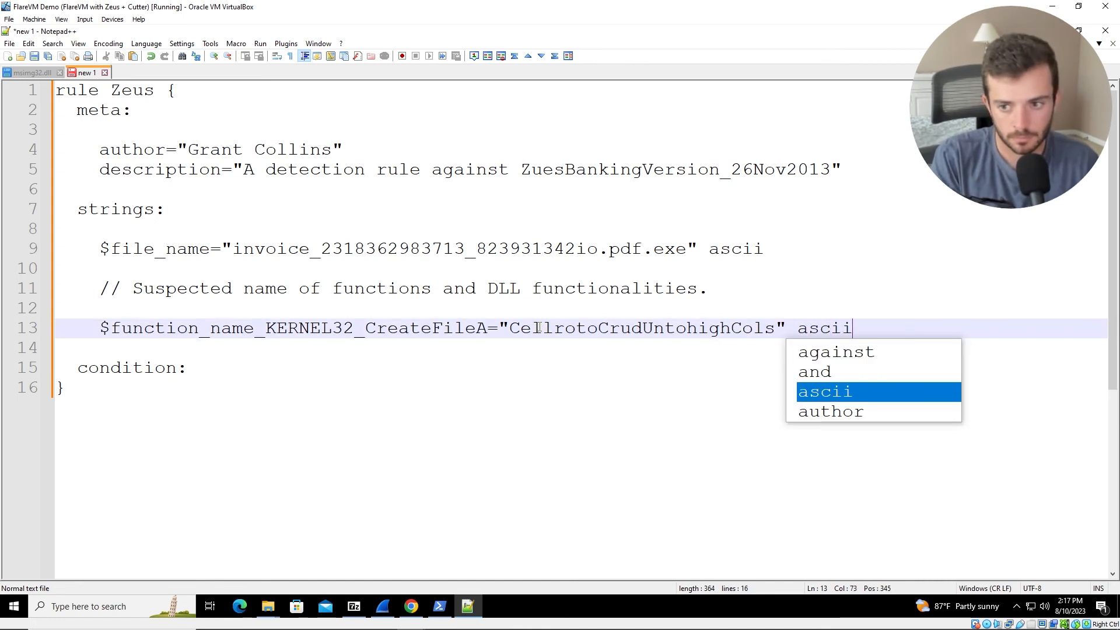
key("Return")
key("Return")
key("Return")
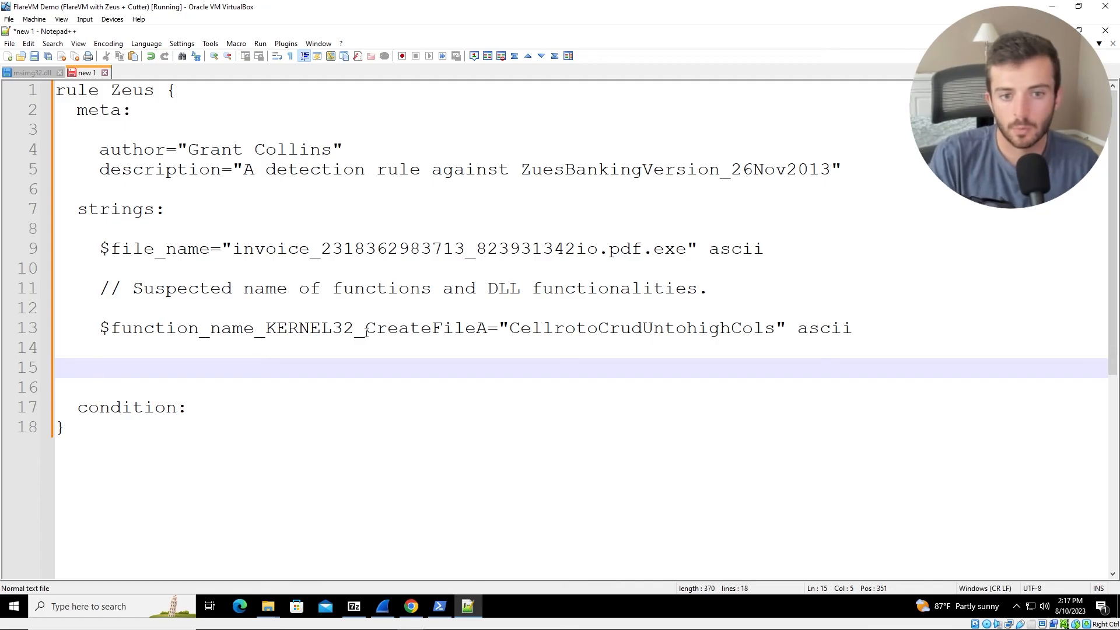
Step: Check the Word report again, then begin a new // comment line below the string
left_click_drag(104, 330, 432, 330)
left_click(438, 623)
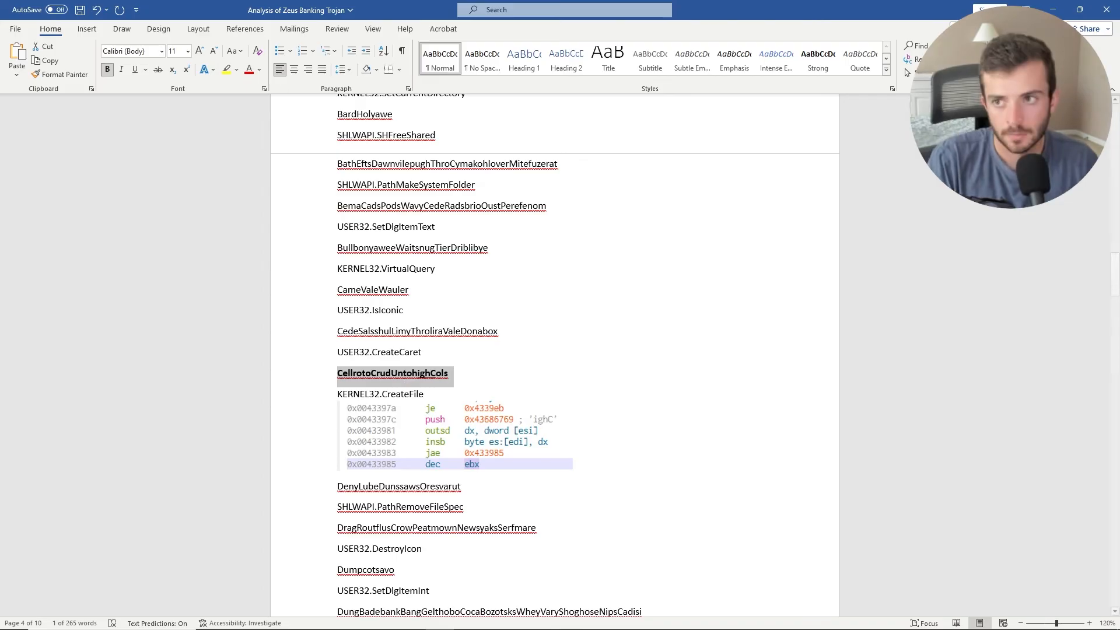
key("alt+Tab")
left_click(263, 354)
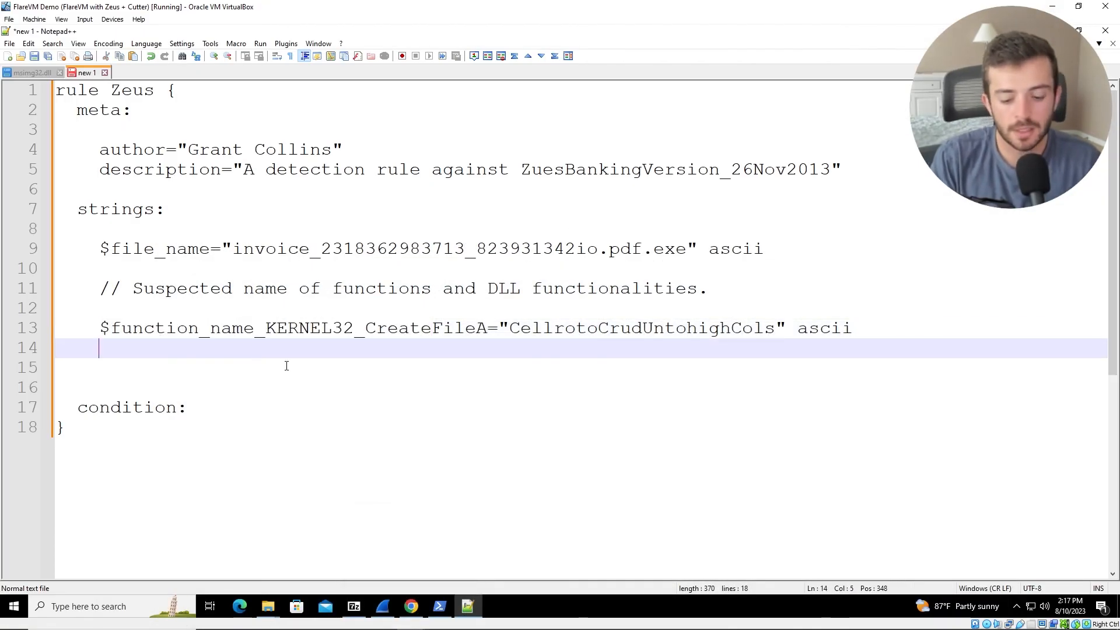
key("Return")
type("//")
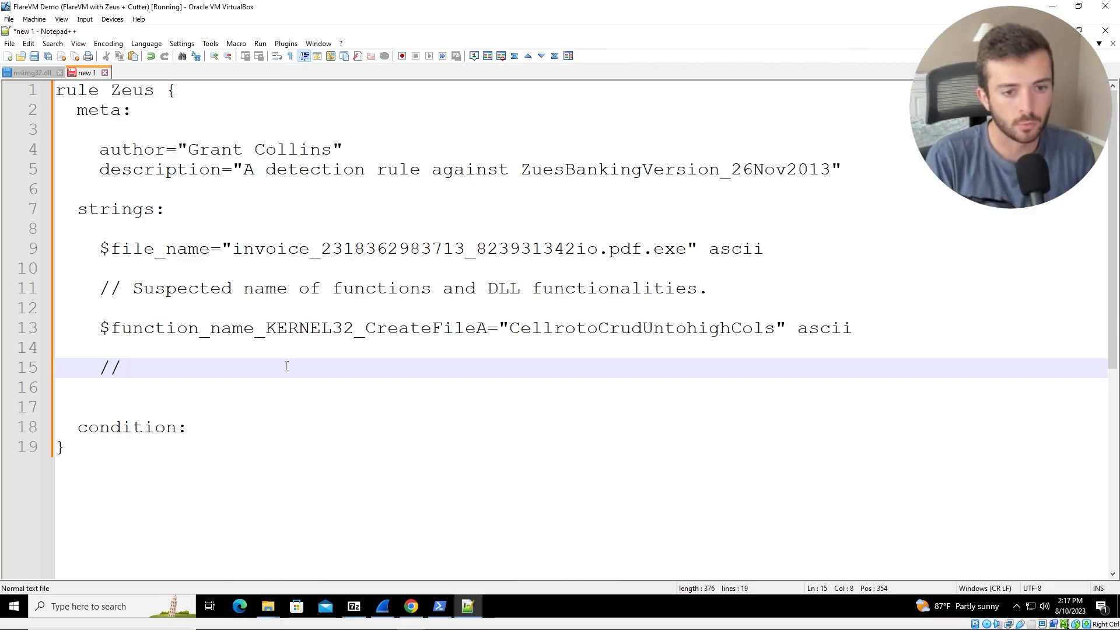
Step: Finish the '// PE Magic Byte.' comment and add the string $PE_magic_byte="MZ" below it
type("PE ")
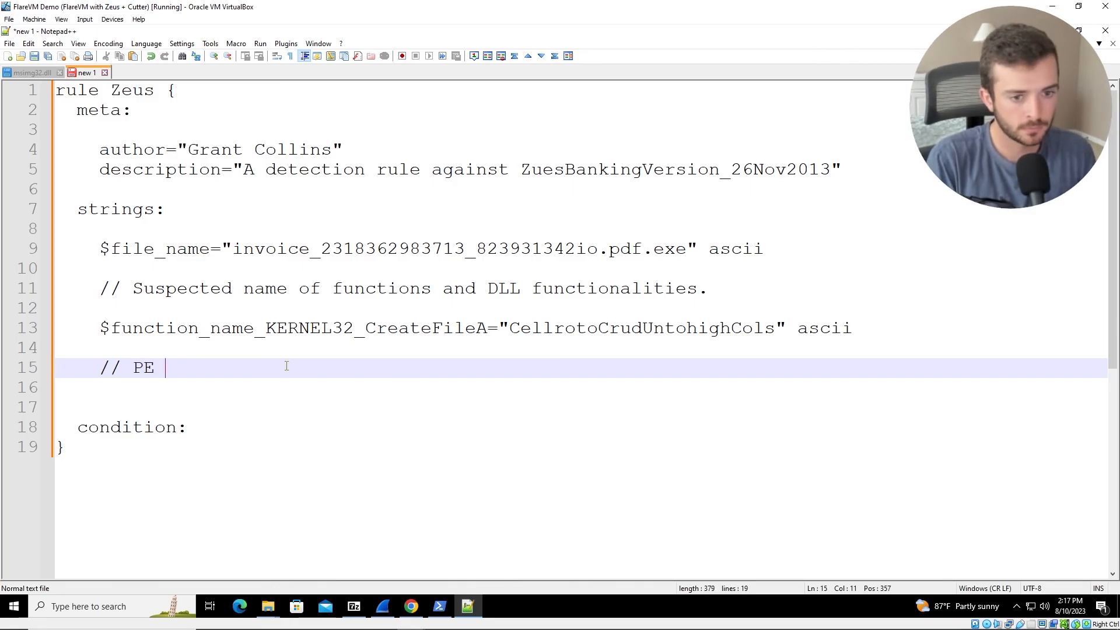
type("Magic Byte")
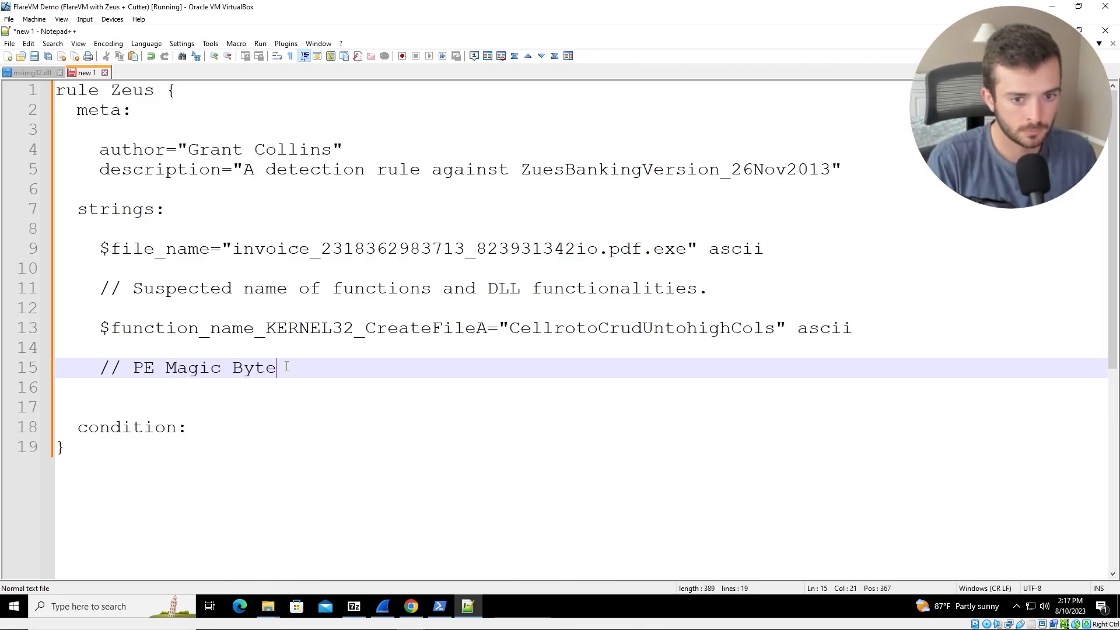
type(".")
key("Return")
key("Return")
type("$PE_magic_byte=\"MZ\"")
key("Return")
key("Return")
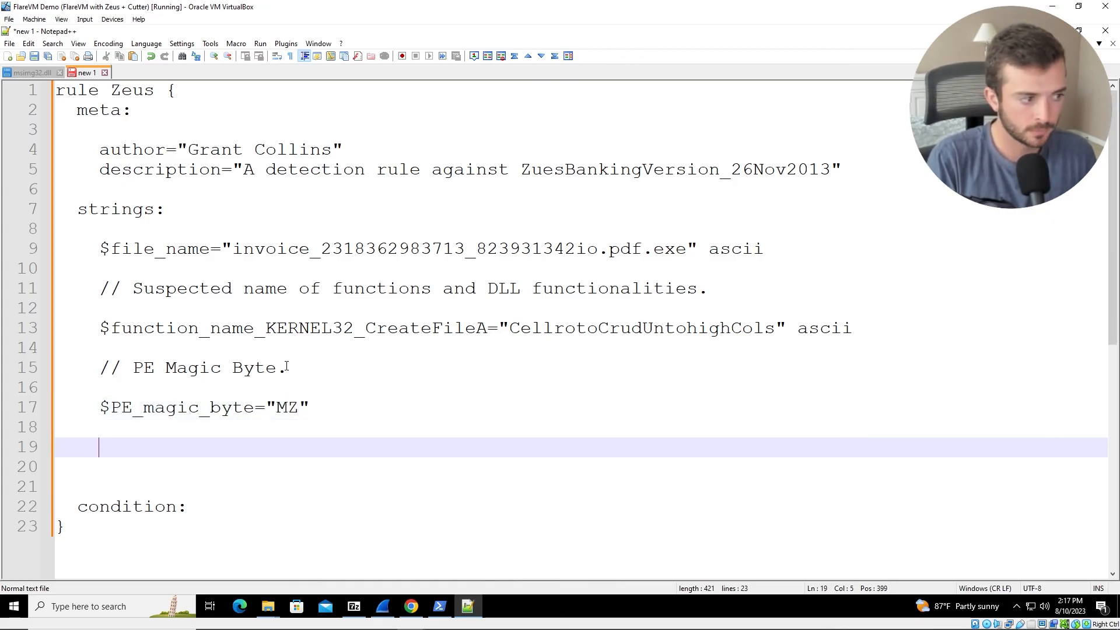
Step: Add a '// Hex String Function name.' comment with blank lines, then minimize Notepad++
type("//")
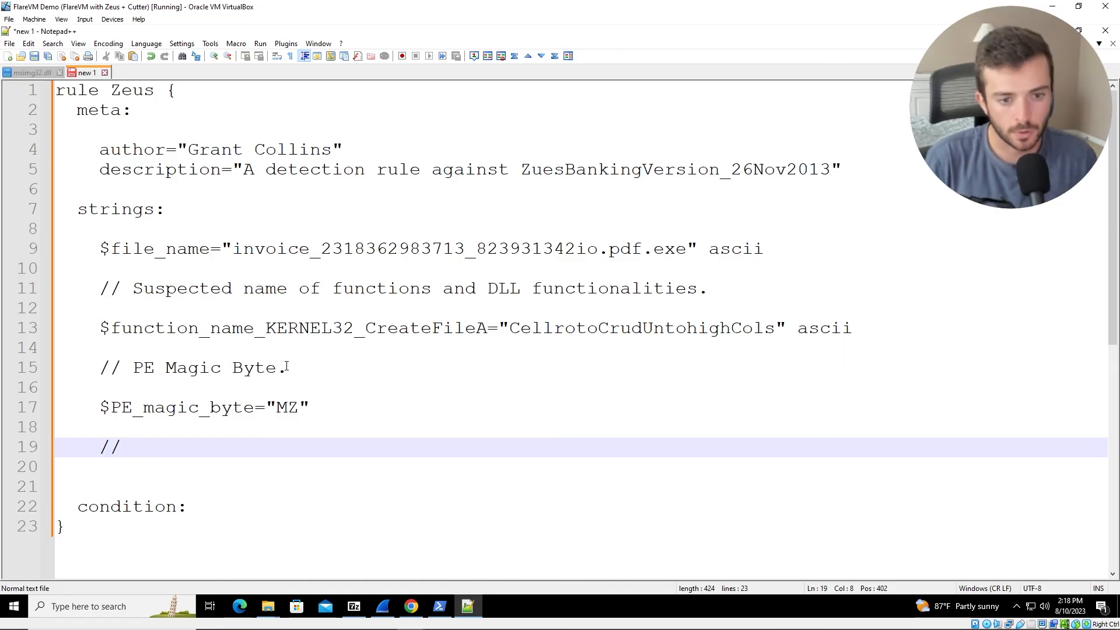
type("Hex String Function name.")
key("Return")
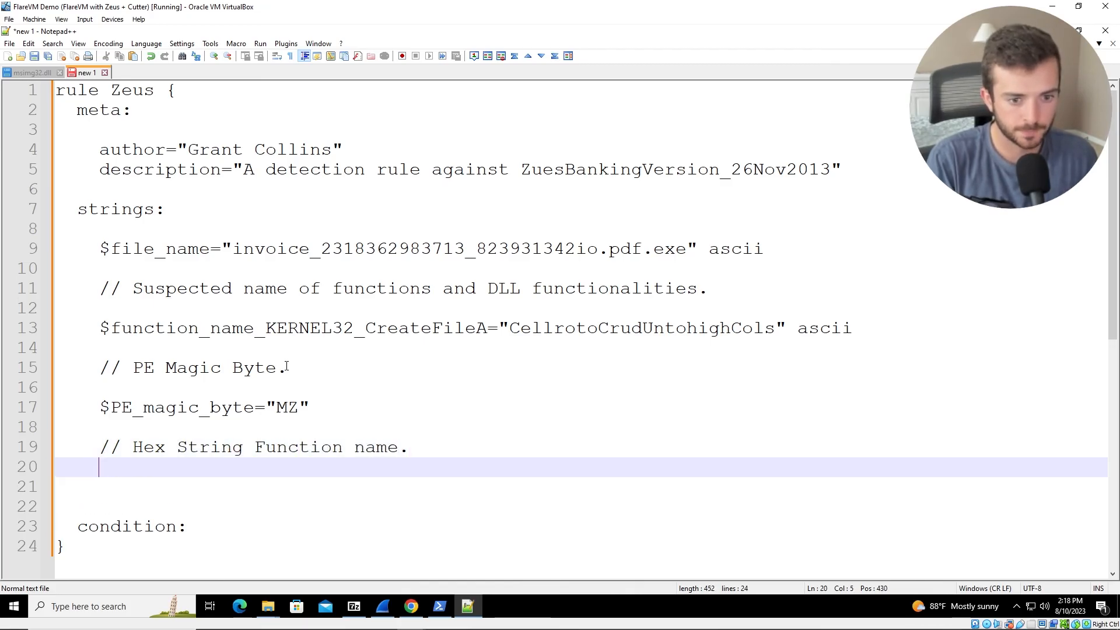
key("Return")
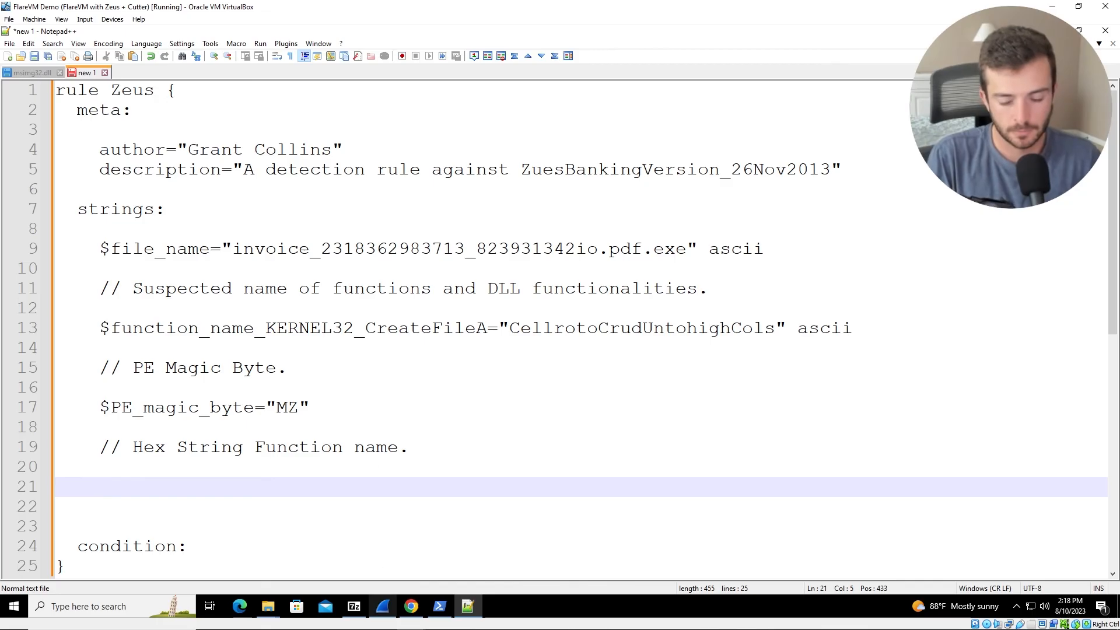
mouse_move(411, 619)
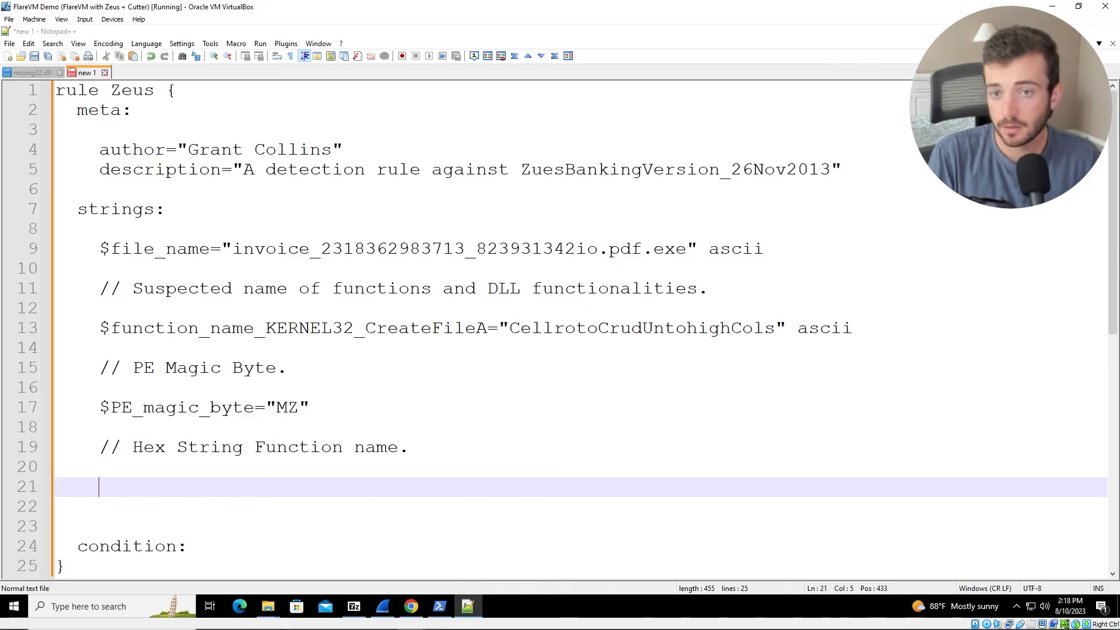
left_click(1053, 31)
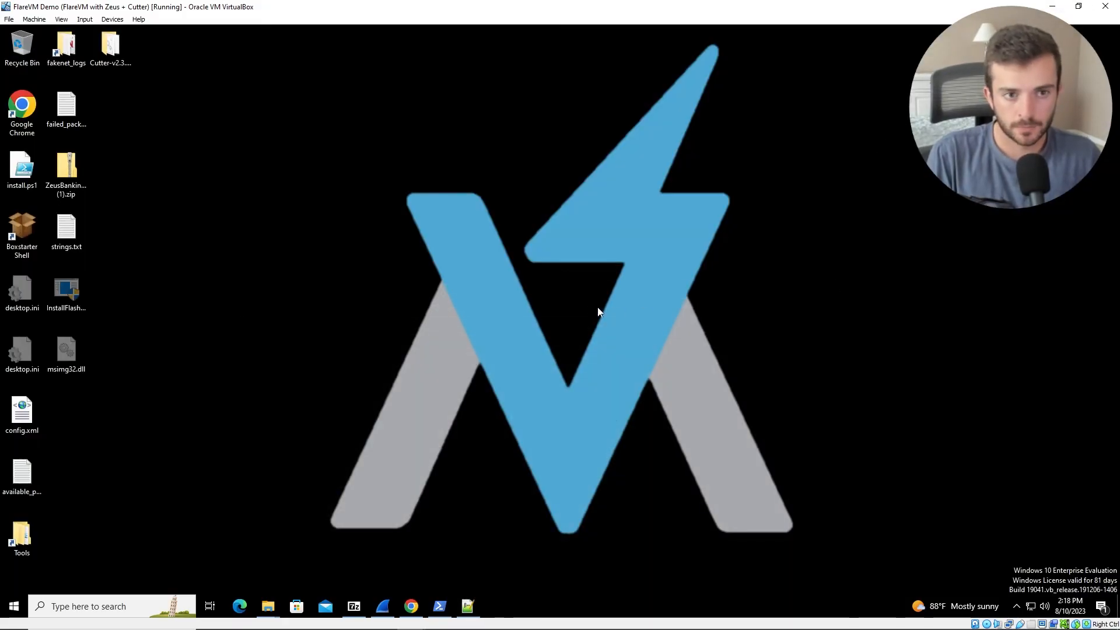
Step: Launch the HxD hex editor from Windows Search and shift its window right
left_click(83, 608)
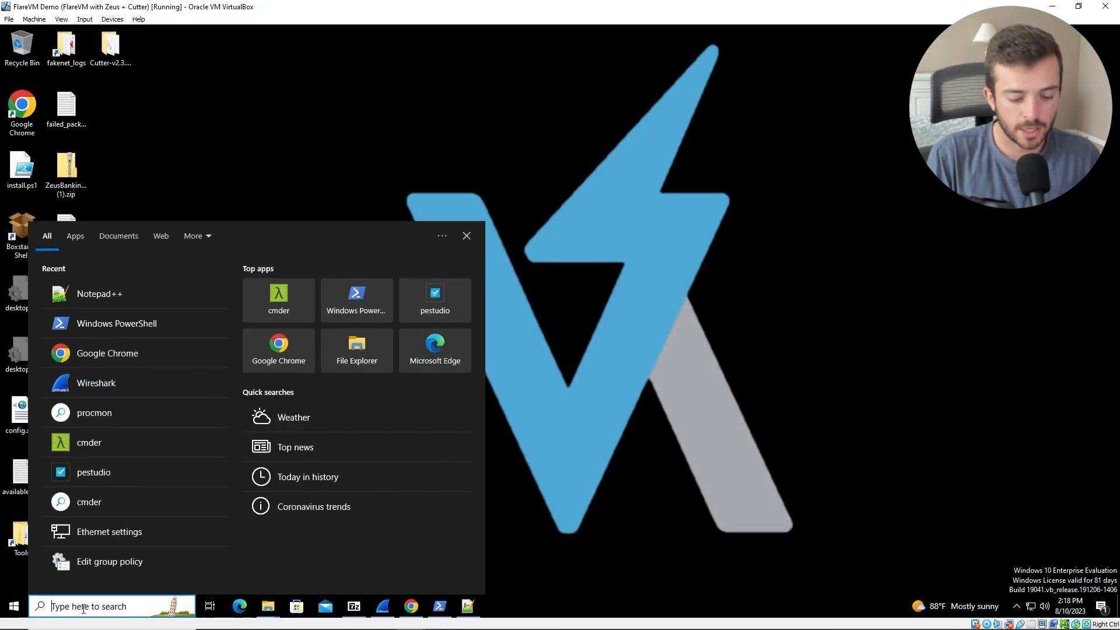
type("hxd")
key("Return")
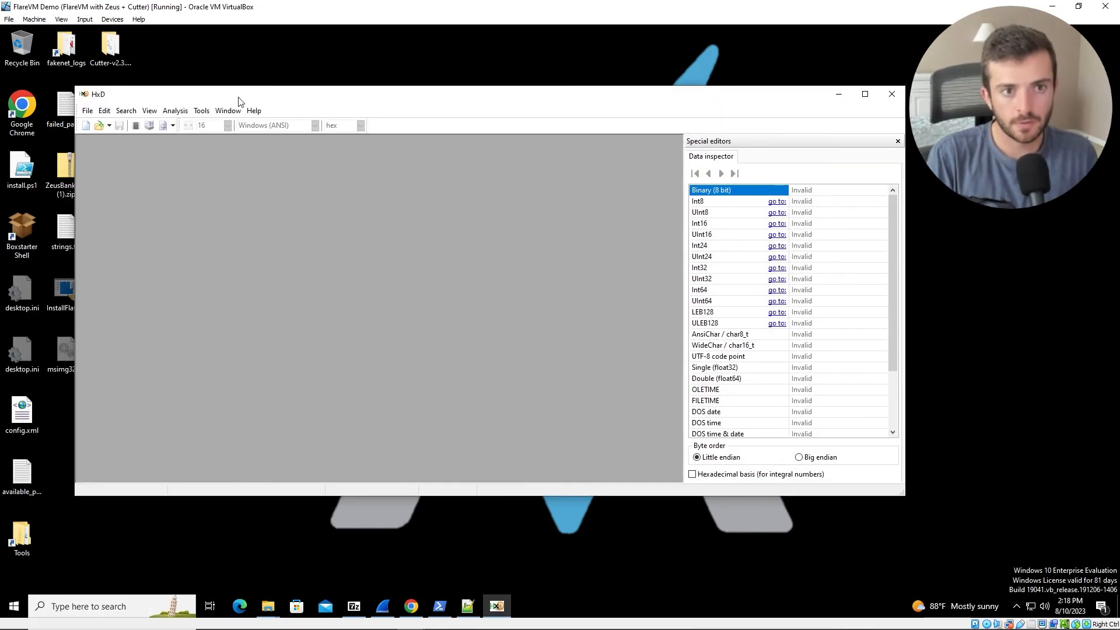
left_click_drag(238, 102, 339, 110)
left_click_drag(339, 106, 342, 106)
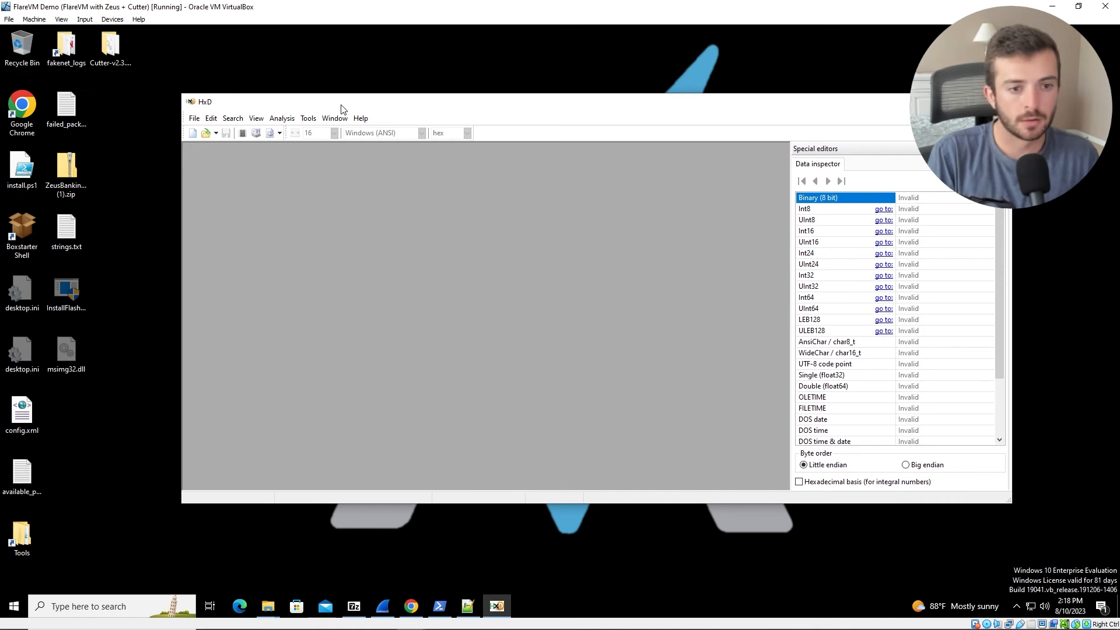
right_click(83, 171)
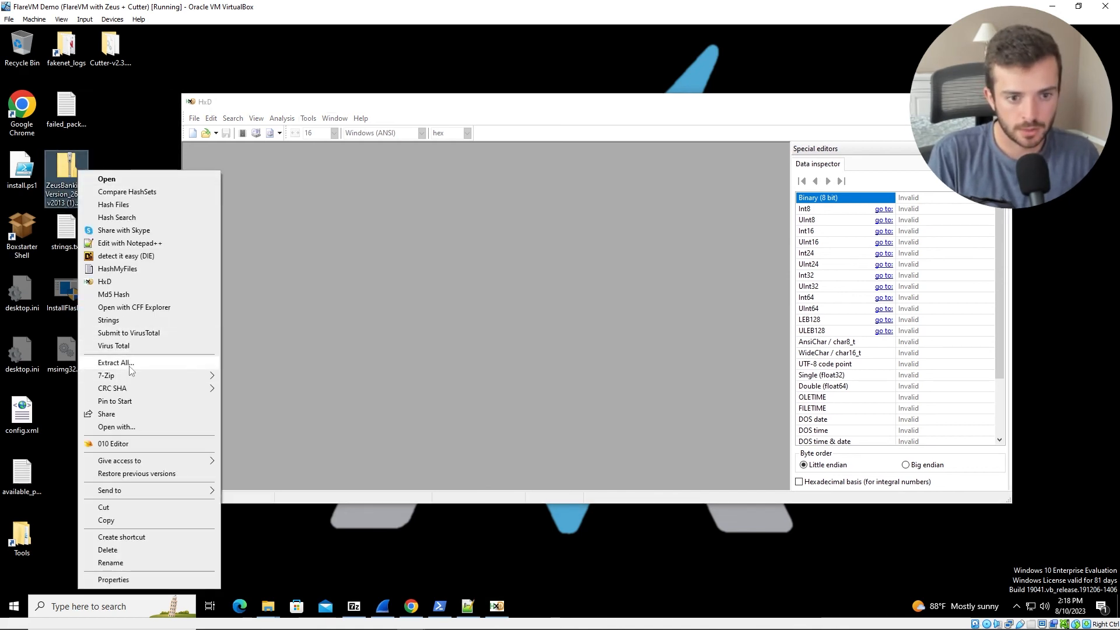
mouse_move(162, 377)
left_click(250, 377)
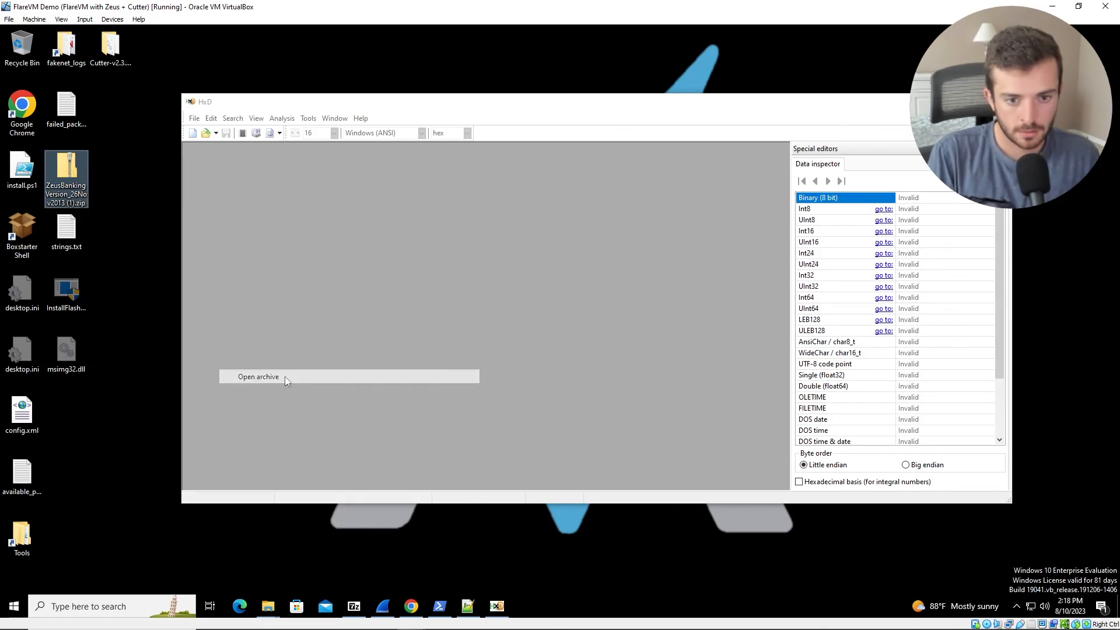
left_click_drag(176, 114, 491, 228)
left_click_drag(444, 308, 134, 295)
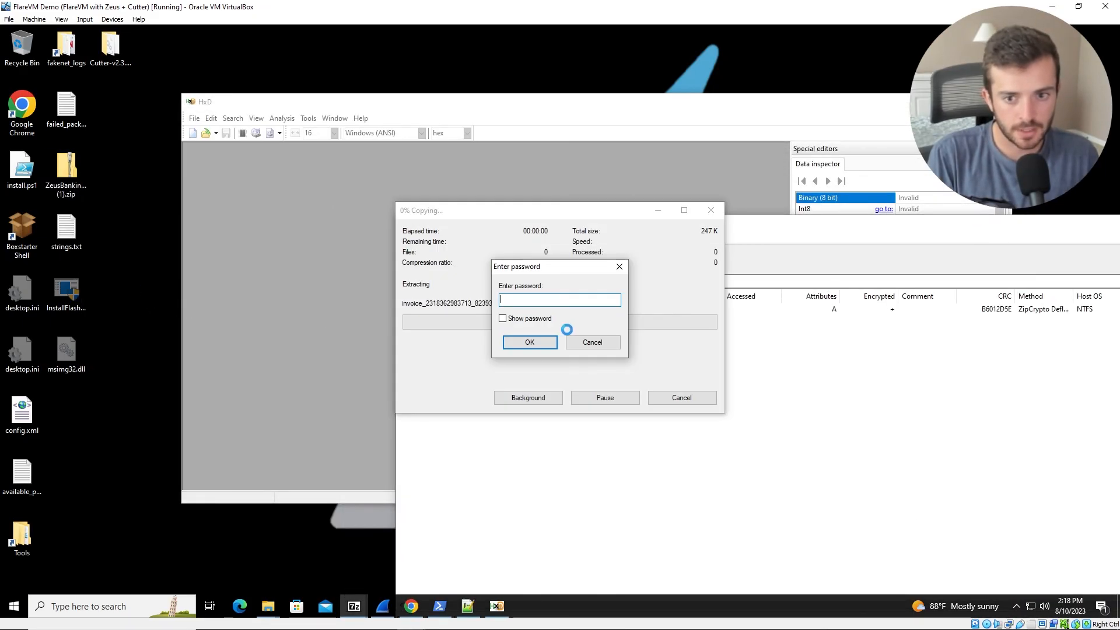
type("infected")
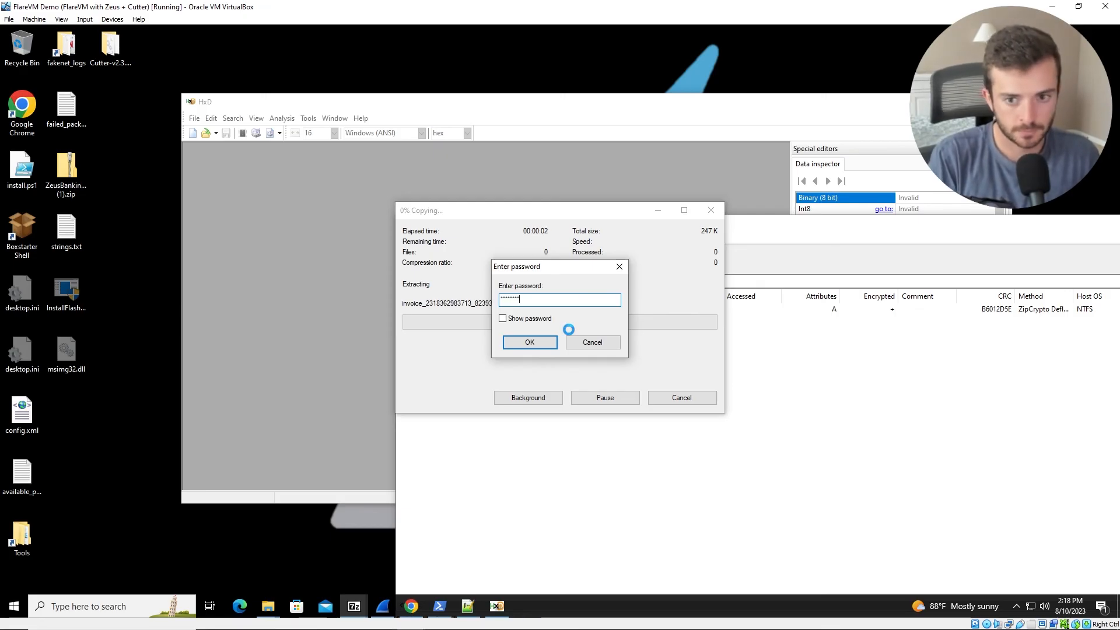
key("Return")
left_click_drag(149, 236, 274, 222)
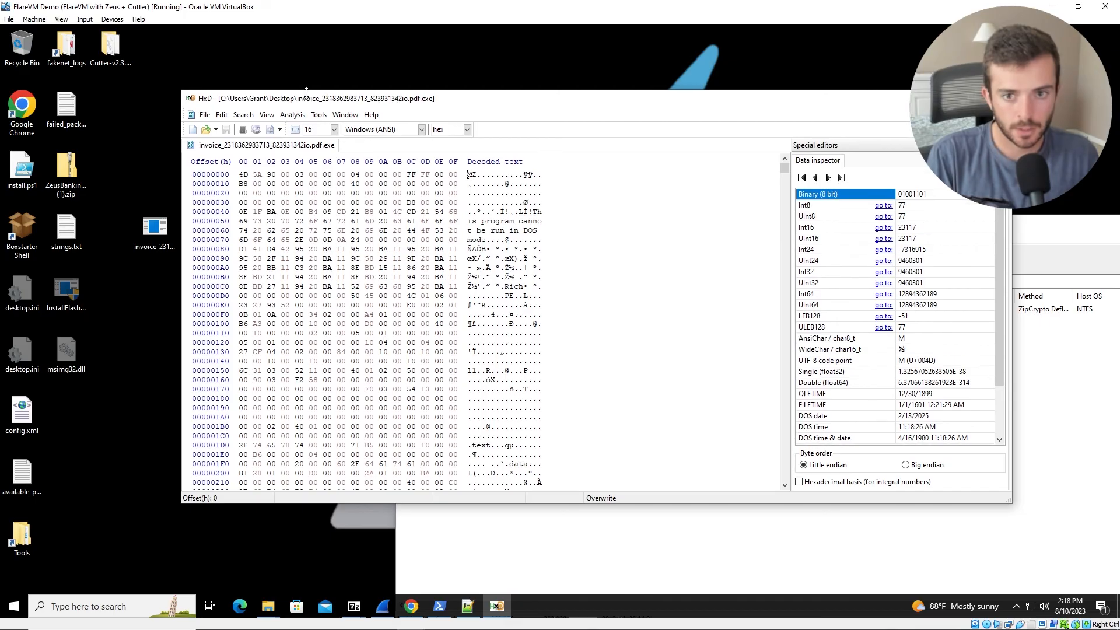
Step: Search the invoice executable for CameValeWauler, copied from the Word report
left_click_drag(335, 103, 289, 98)
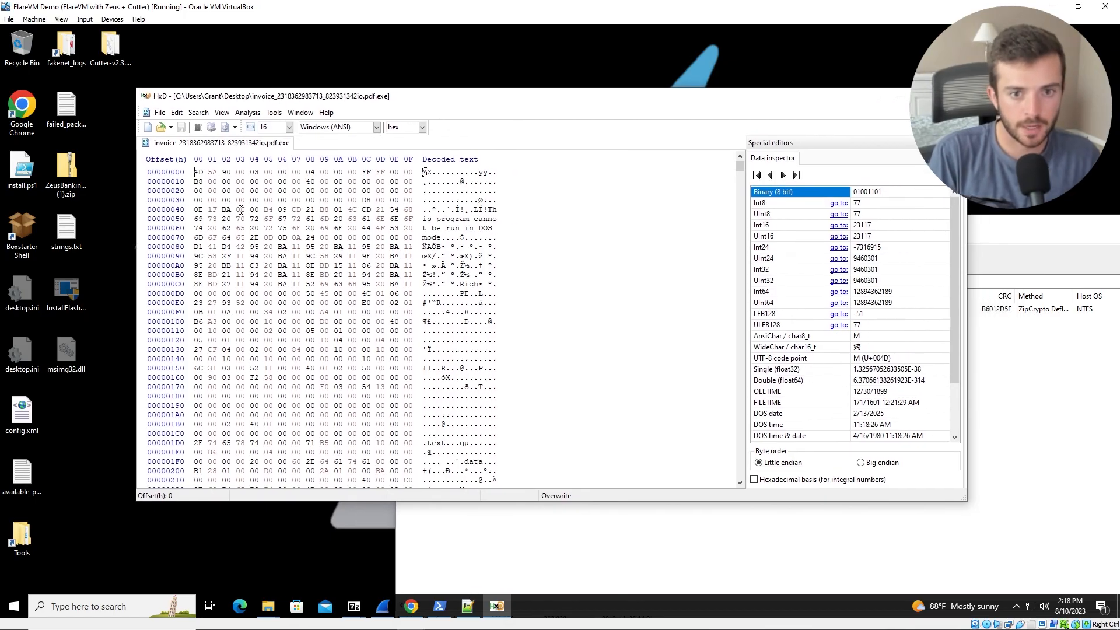
scroll(297, 223, "down", 13)
scroll(297, 224, "down", 20)
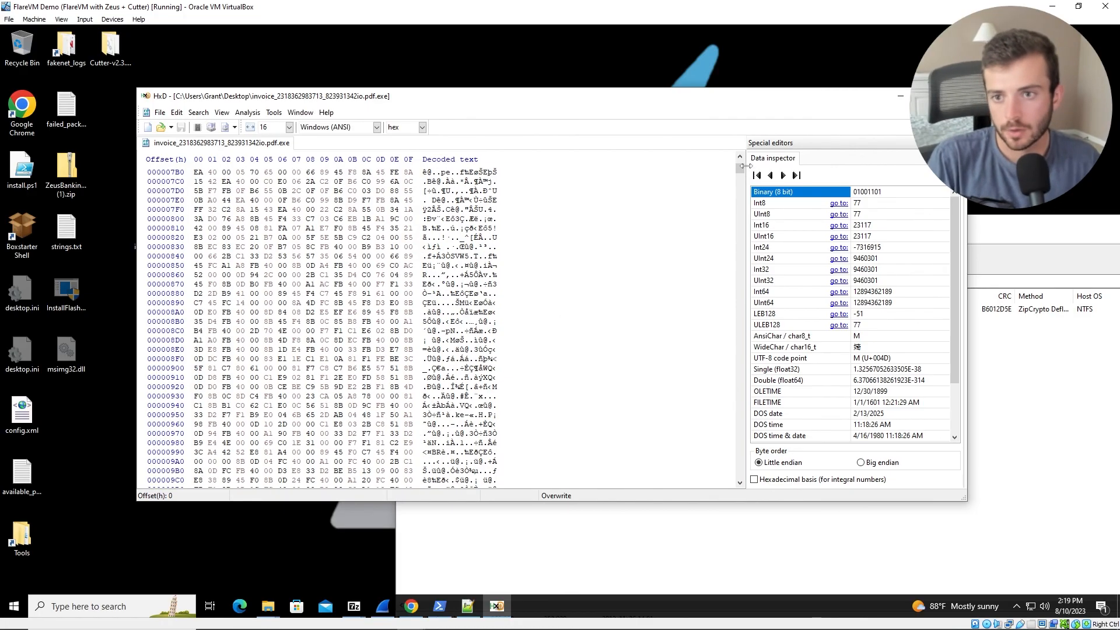
left_click_drag(740, 169, 744, 240)
scroll(637, 397, "down", 7)
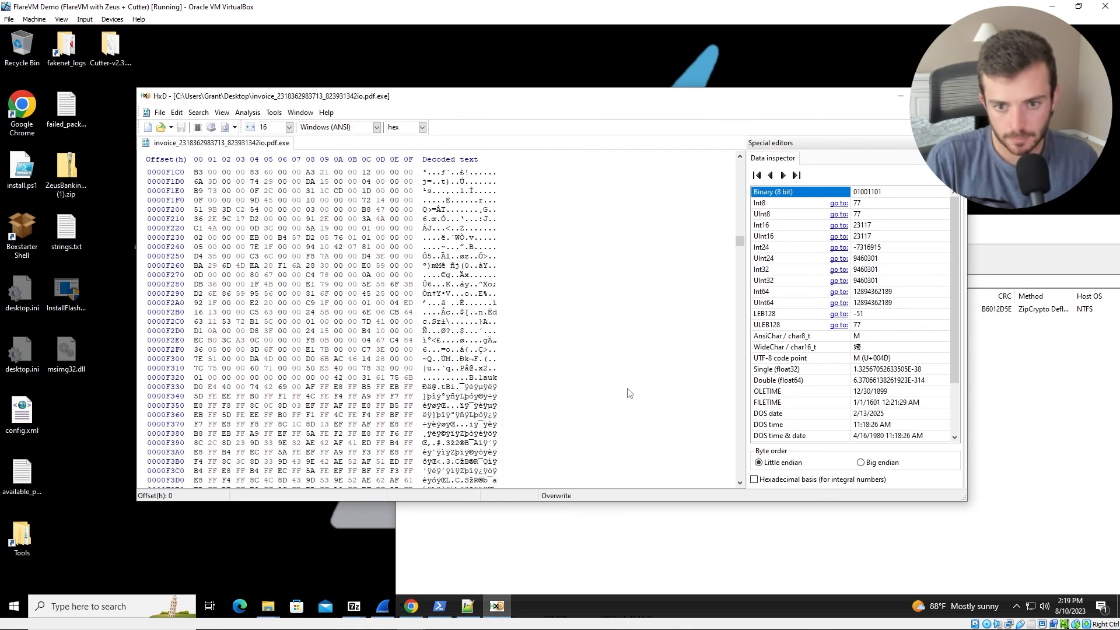
key("ctrl+f")
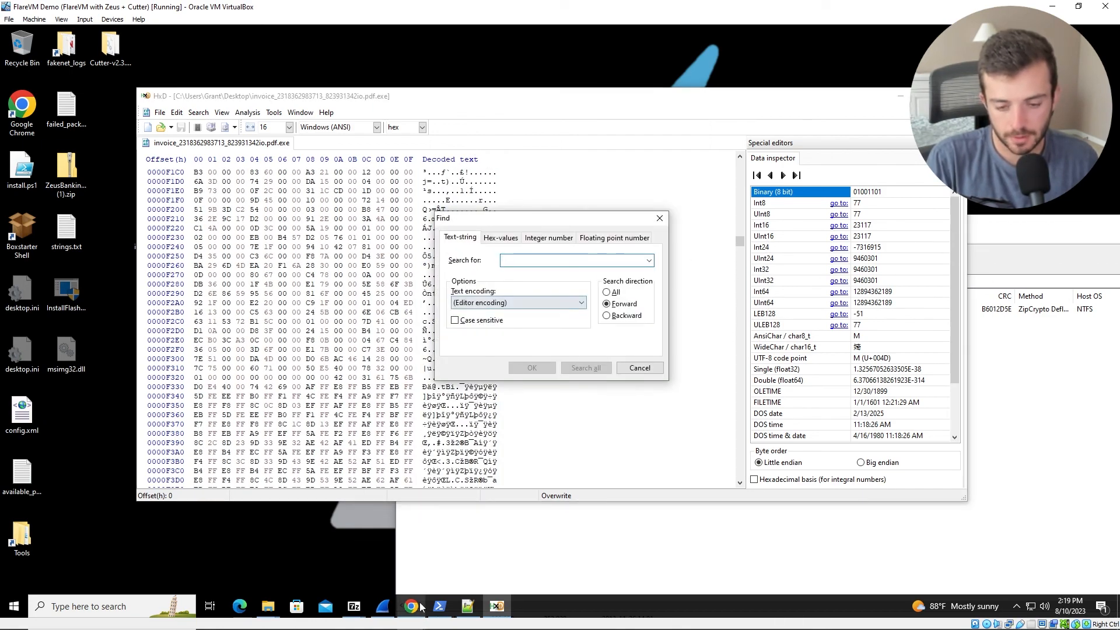
left_click(436, 559)
double_click(384, 293)
key("ctrl+c")
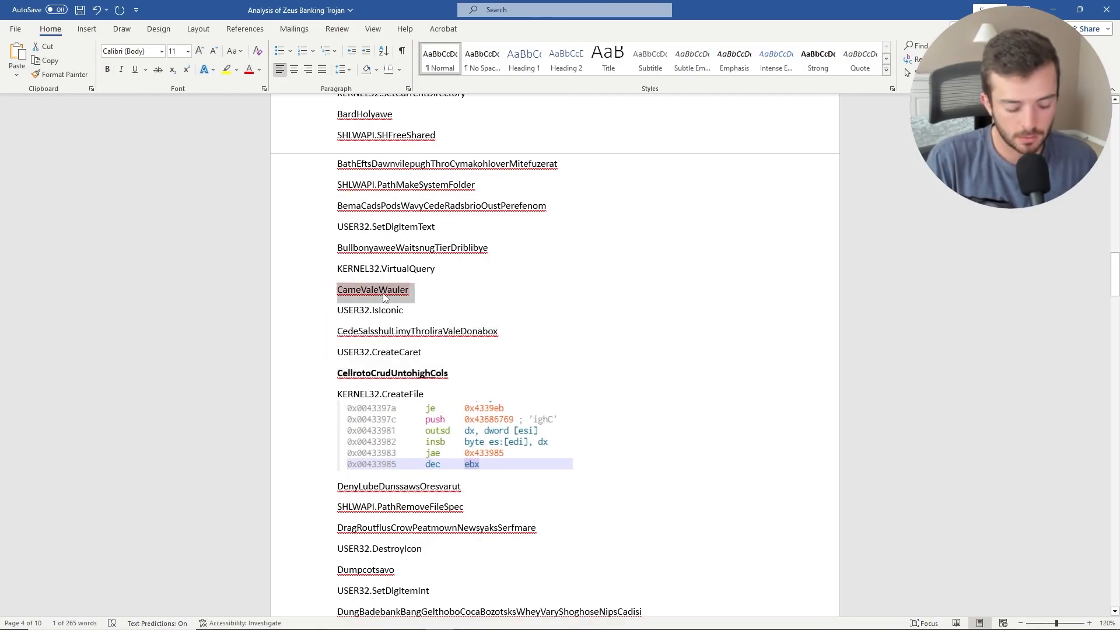
key("alt+Tab")
key("ctrl+v")
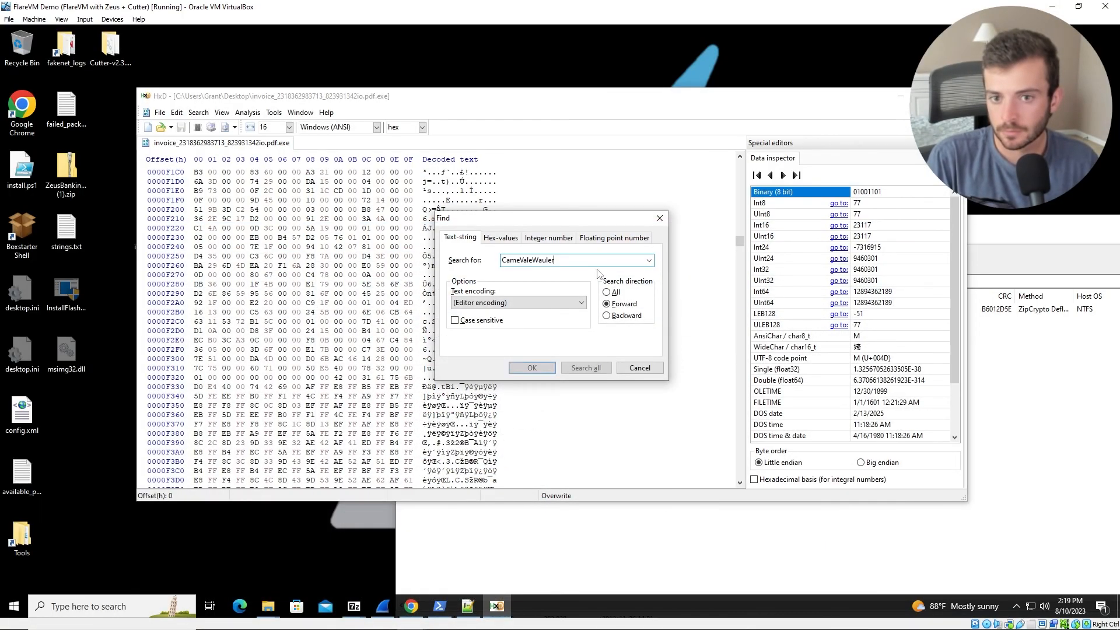
left_click(532, 368)
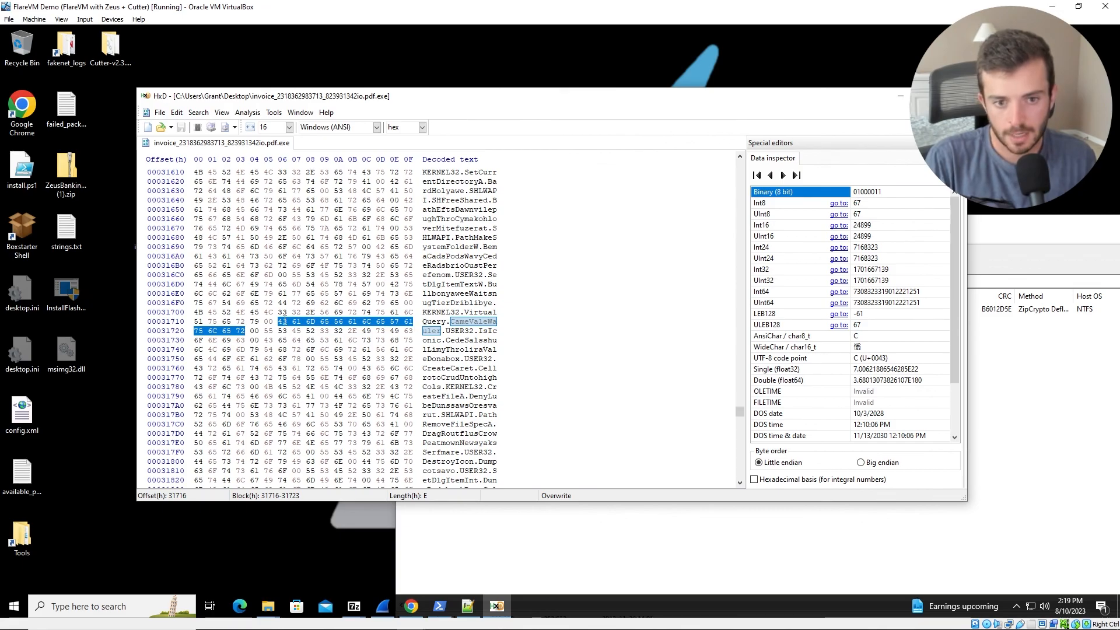
Step: Select the 14 matched bytes at offset 31716 and copy them as hex
left_click(281, 322)
left_click_drag(283, 324, 247, 334)
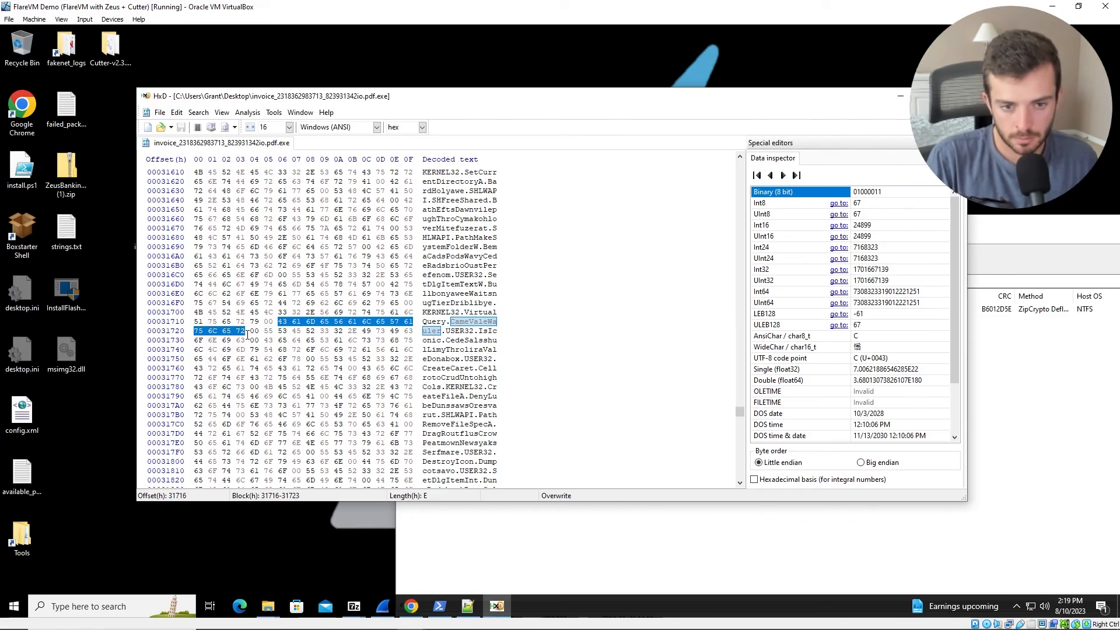
right_click(242, 331)
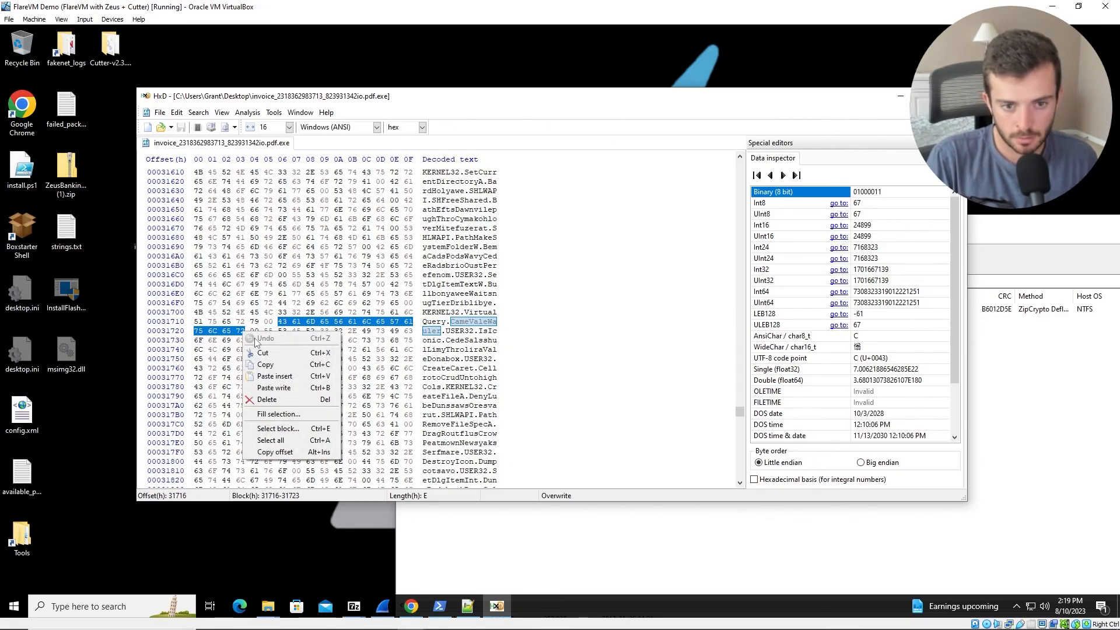
left_click(269, 365)
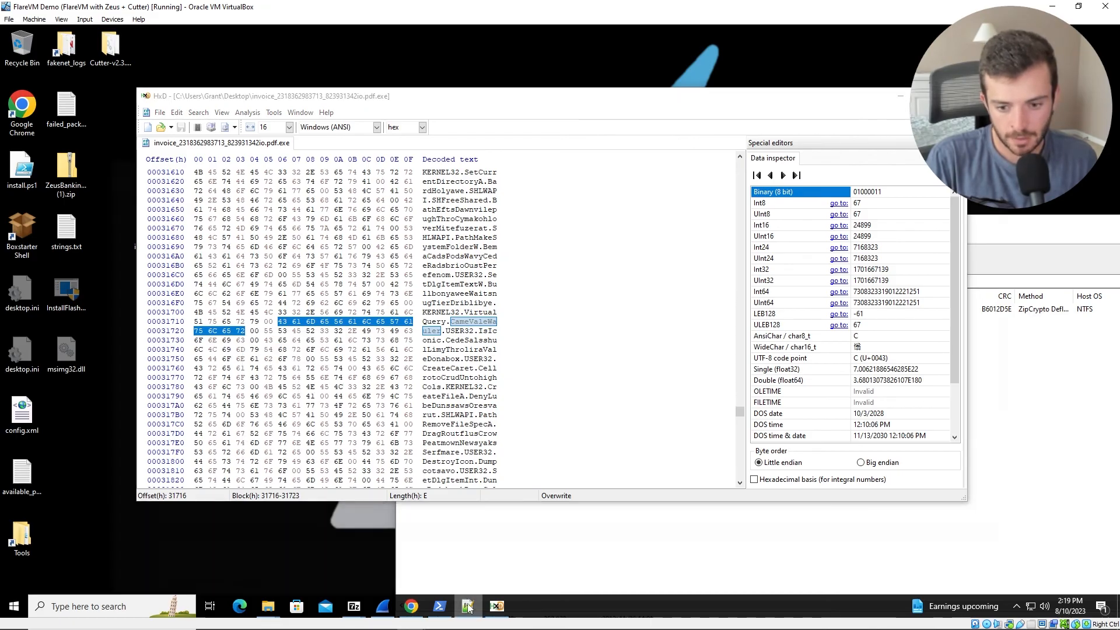
Step: Add $hex_string = {43 61 6D 65 56 61 6C 65 57 61 75 6C 65 72} and open a line under condition:
left_click(467, 606)
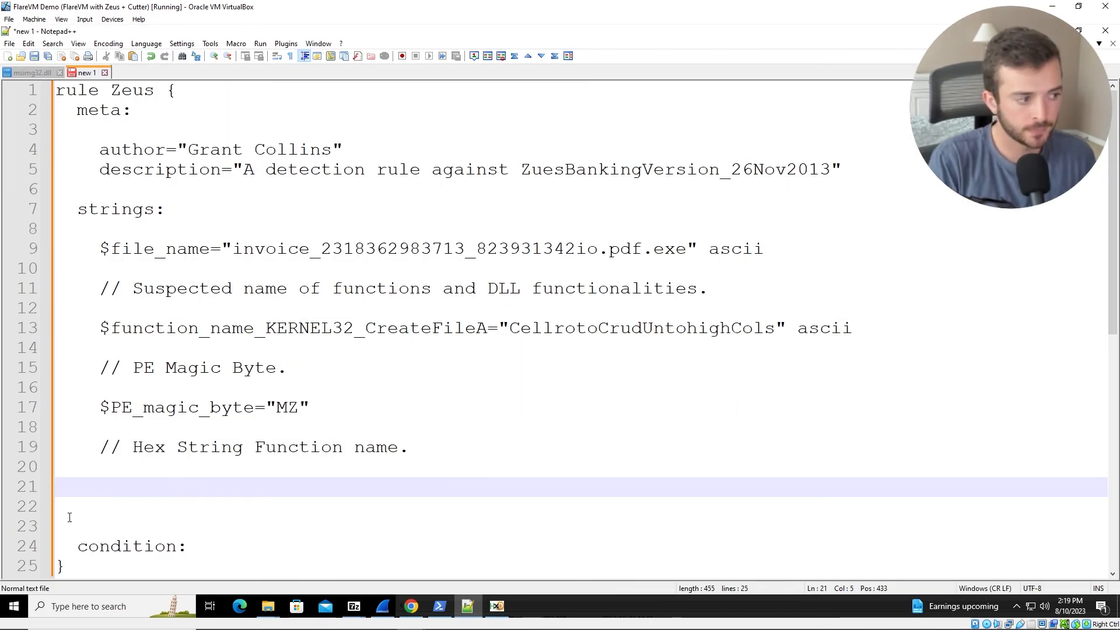
type("@")
key("BackSpace")
type("$hex_string ")
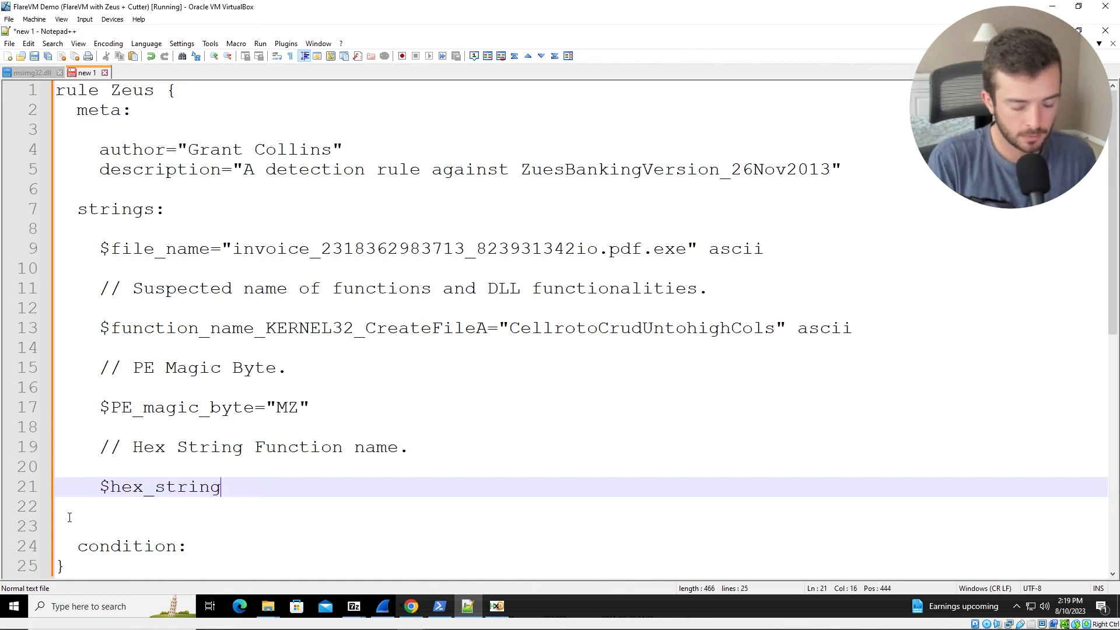
type("= {")
key("ctrl+v")
type("}")
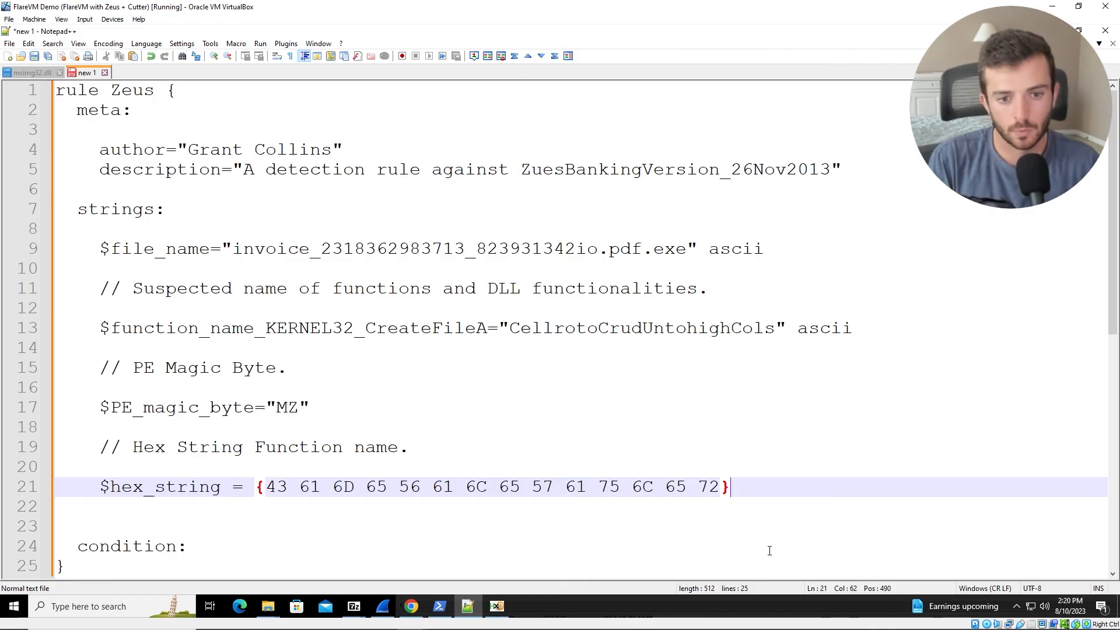
left_click(261, 546)
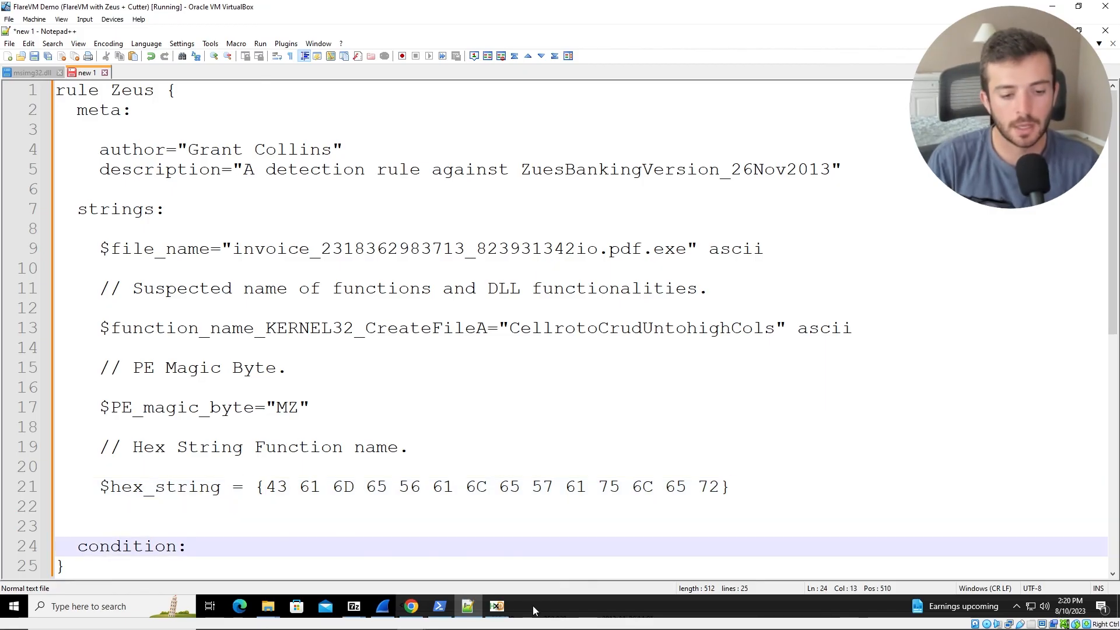
key("Return")
key("Return")
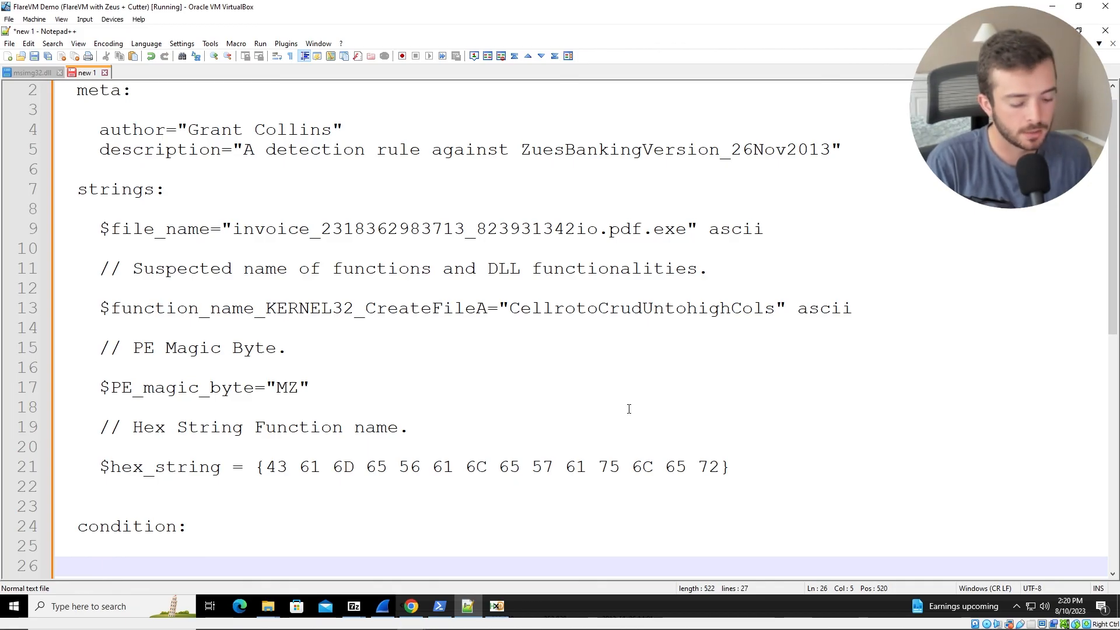
Step: Write the condition '$PE_magic_byte at 0 and $file_name'
type("$")
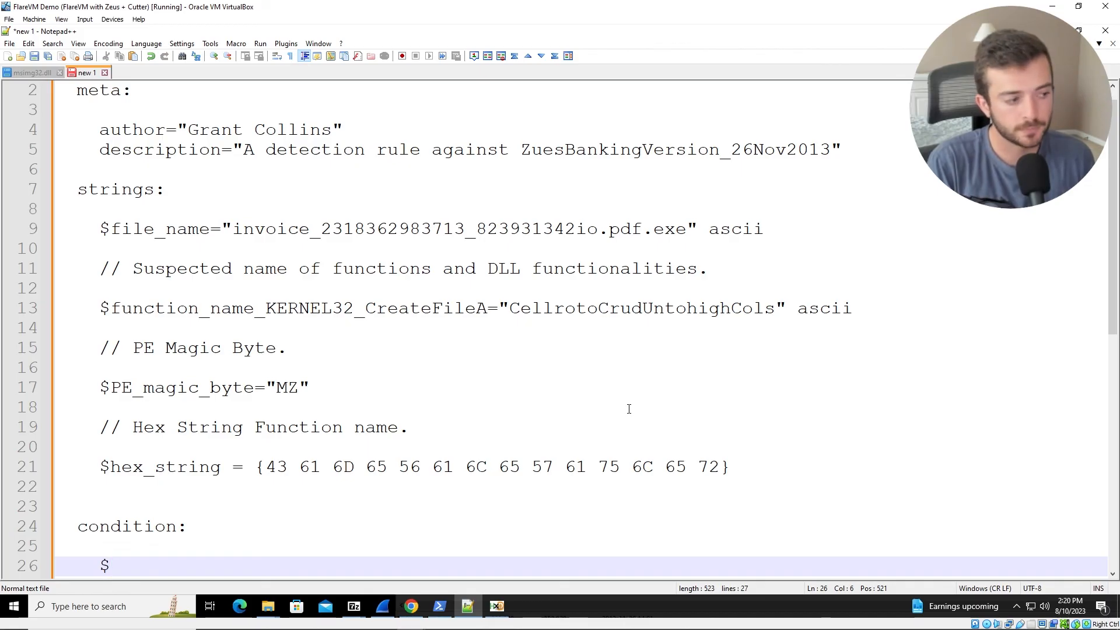
type("PE_magic")
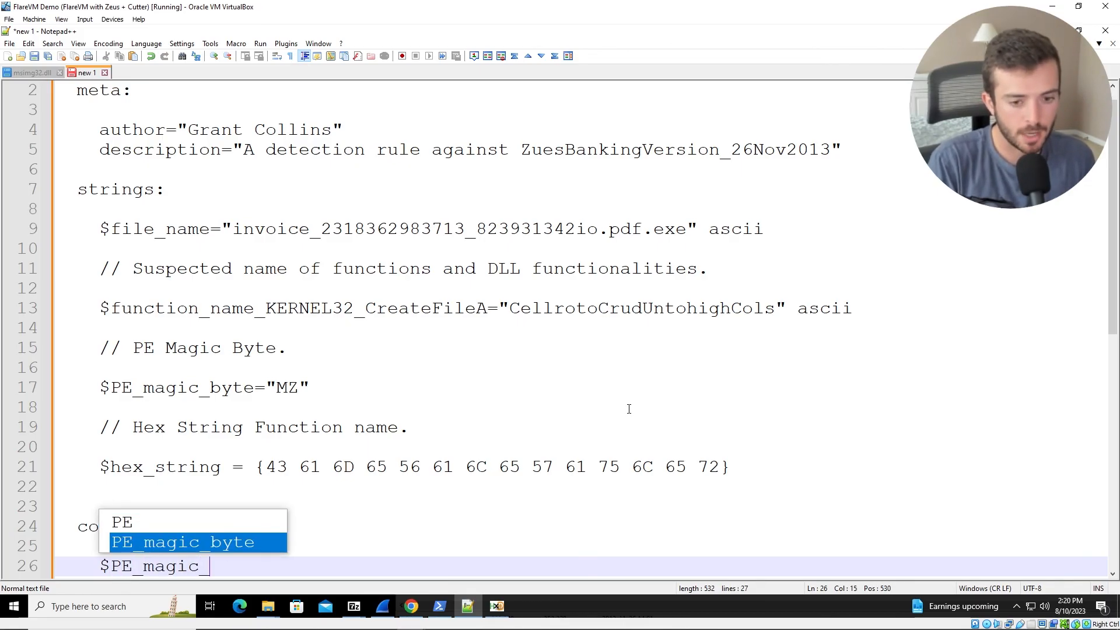
type("_byte at 0 and")
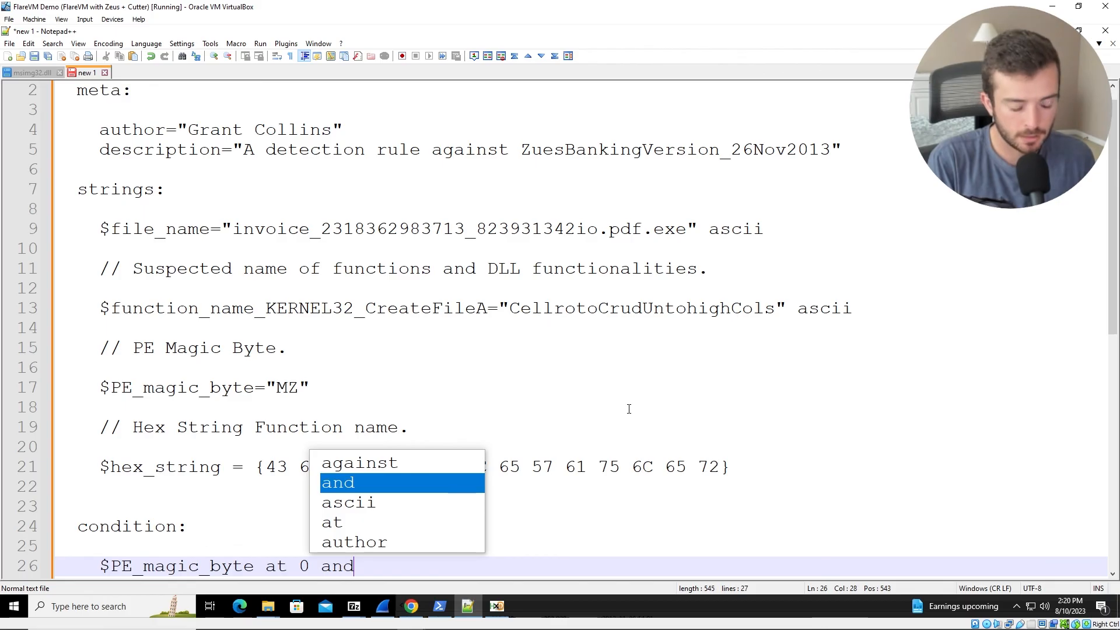
type(" $file")
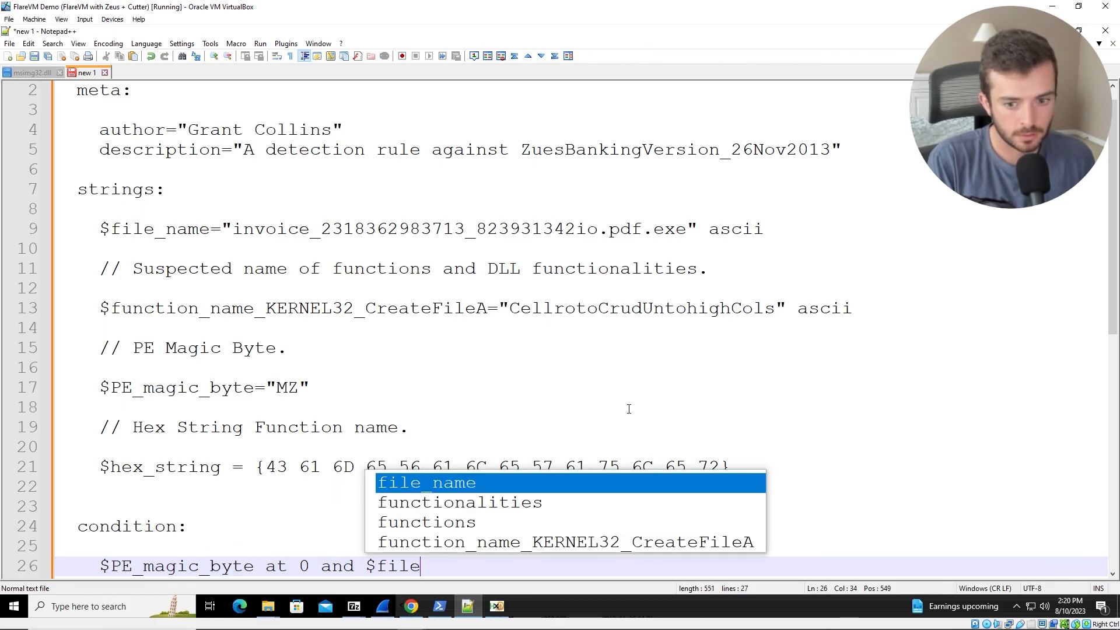
key("Return")
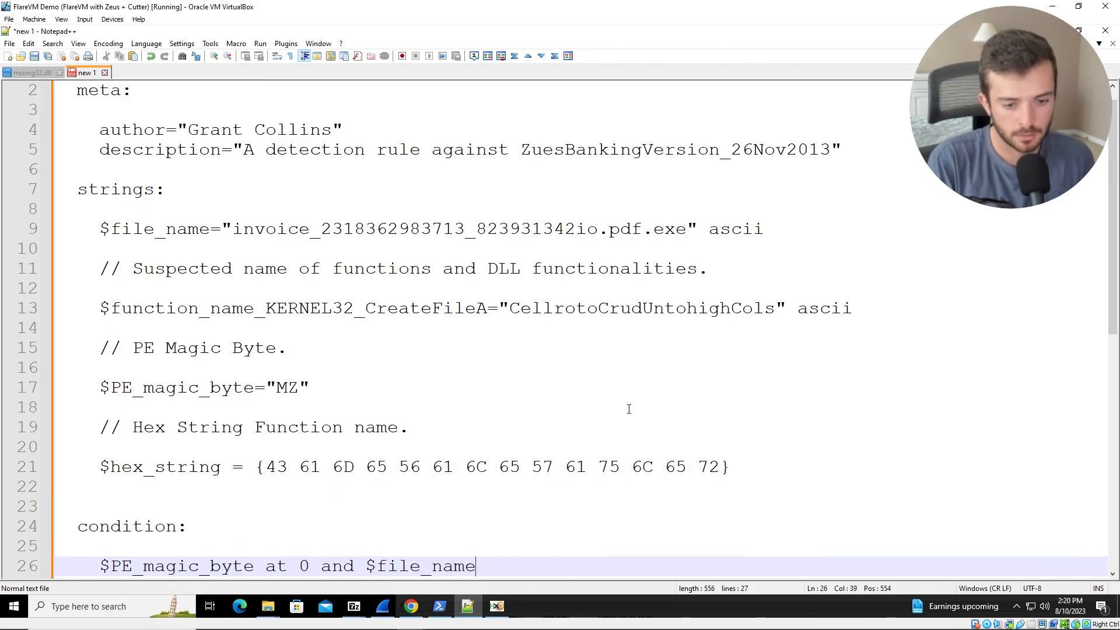
key("Return")
key("Return")
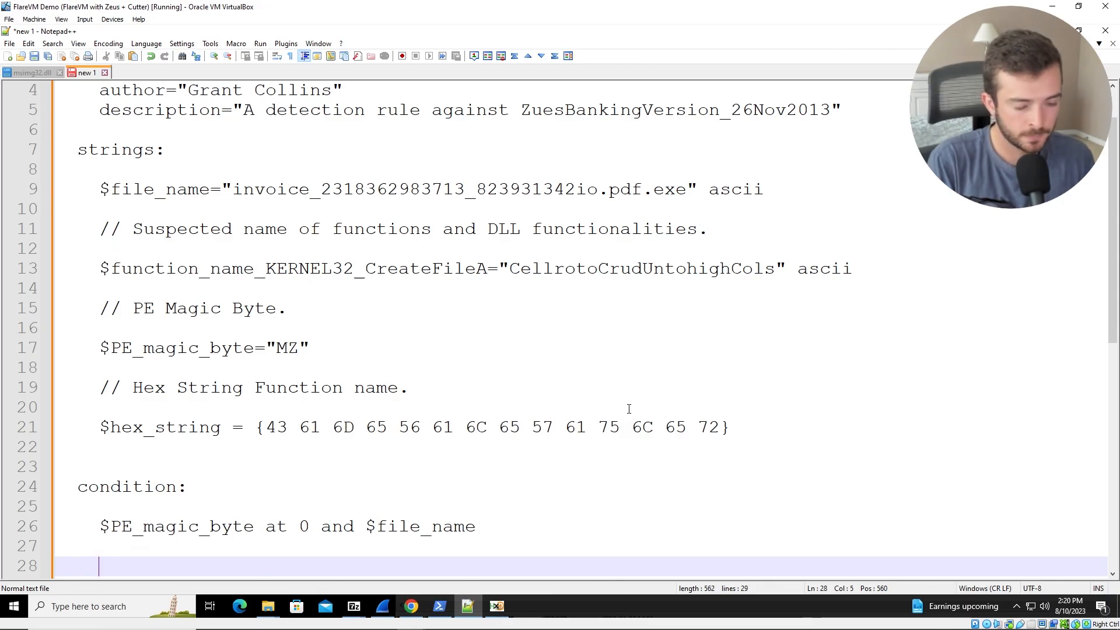
key("BackSpace")
Step: Extend the condition with 'and $function_name_KERNEL32_CreateFileA' and 'or $hex_string'
type("and ")
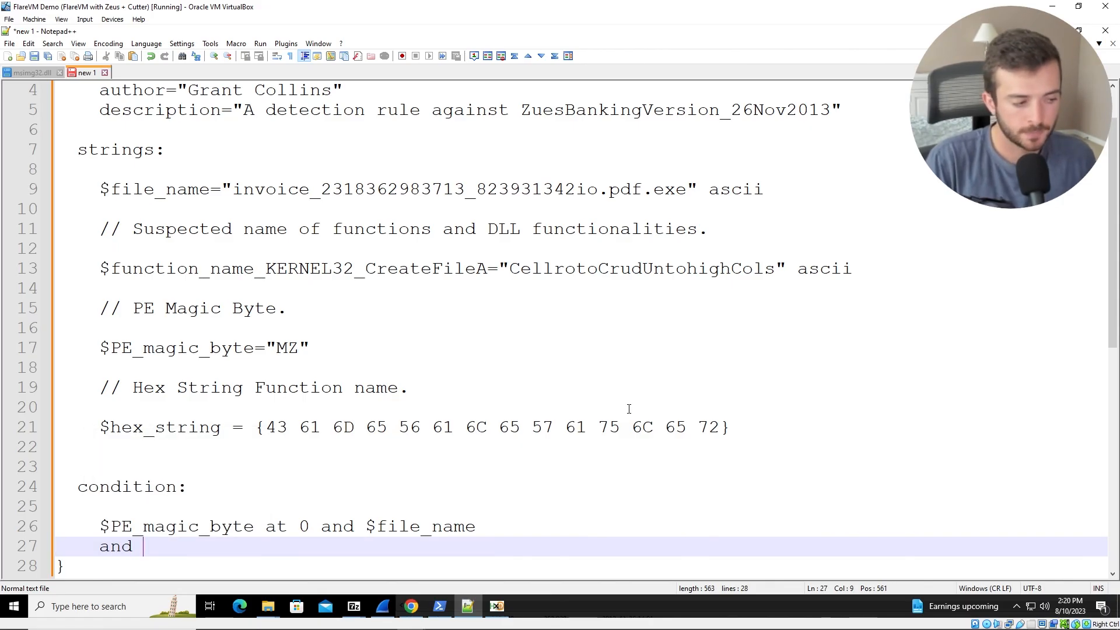
type("$")
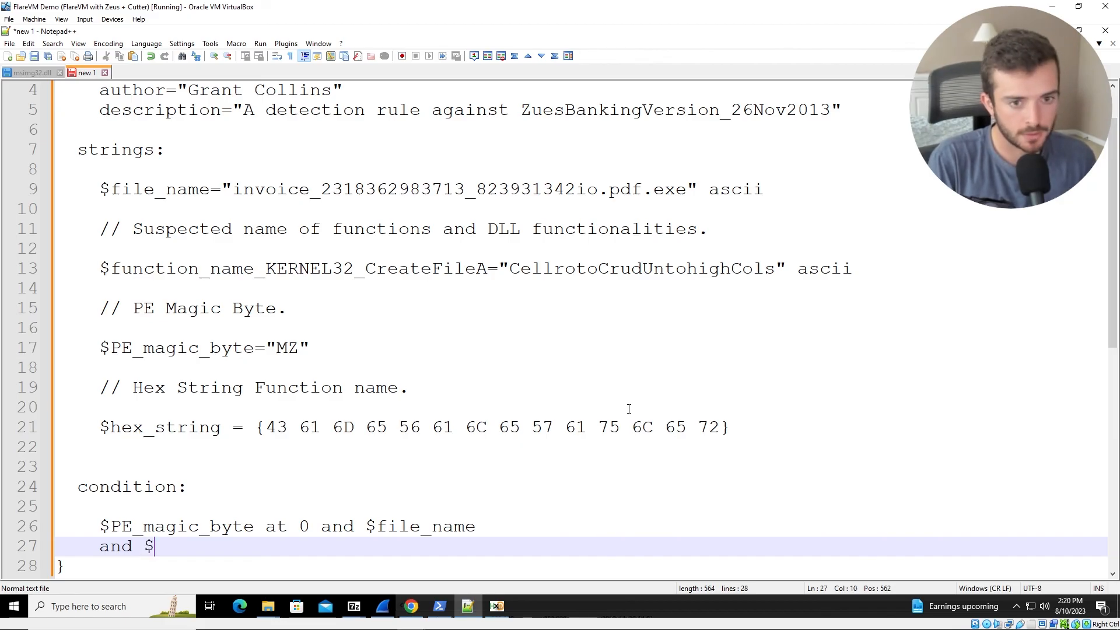
type("fun")
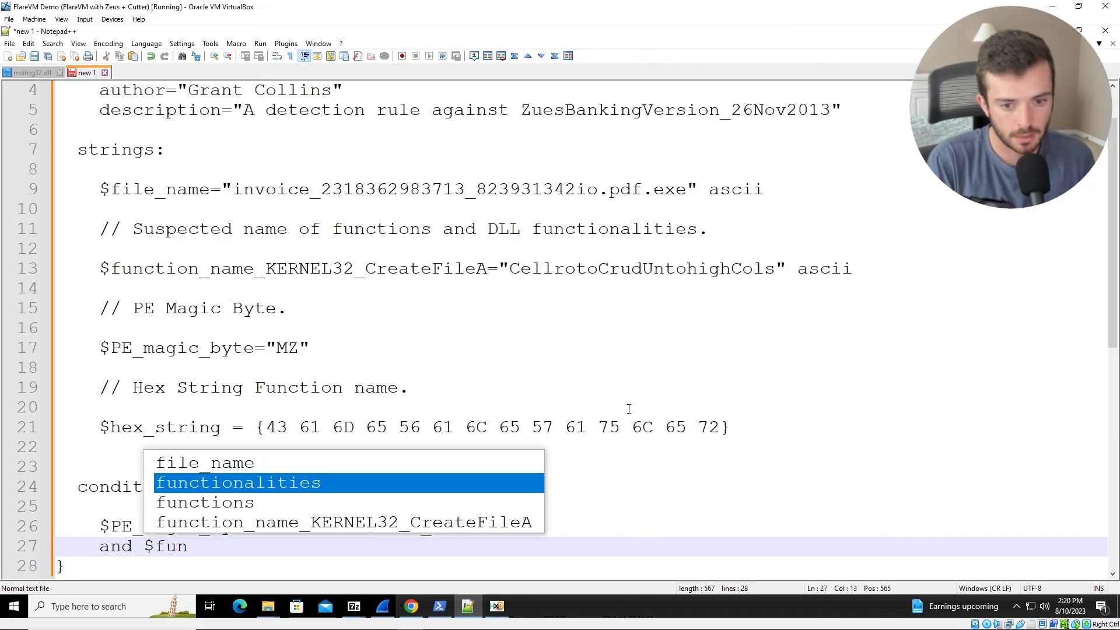
key("Down")
key("Down")
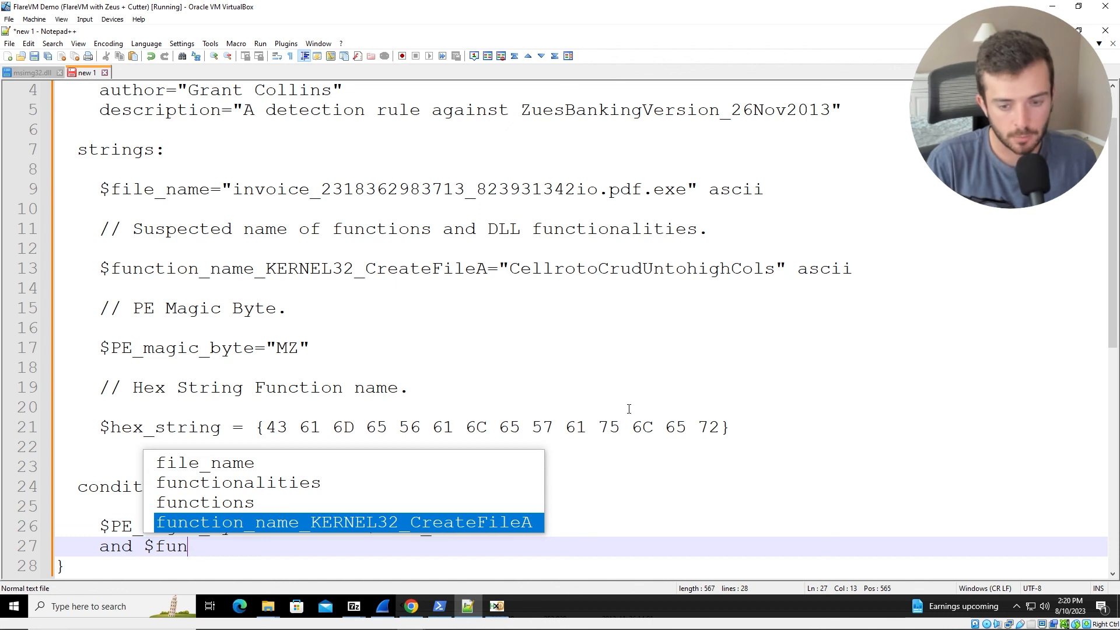
key("Return")
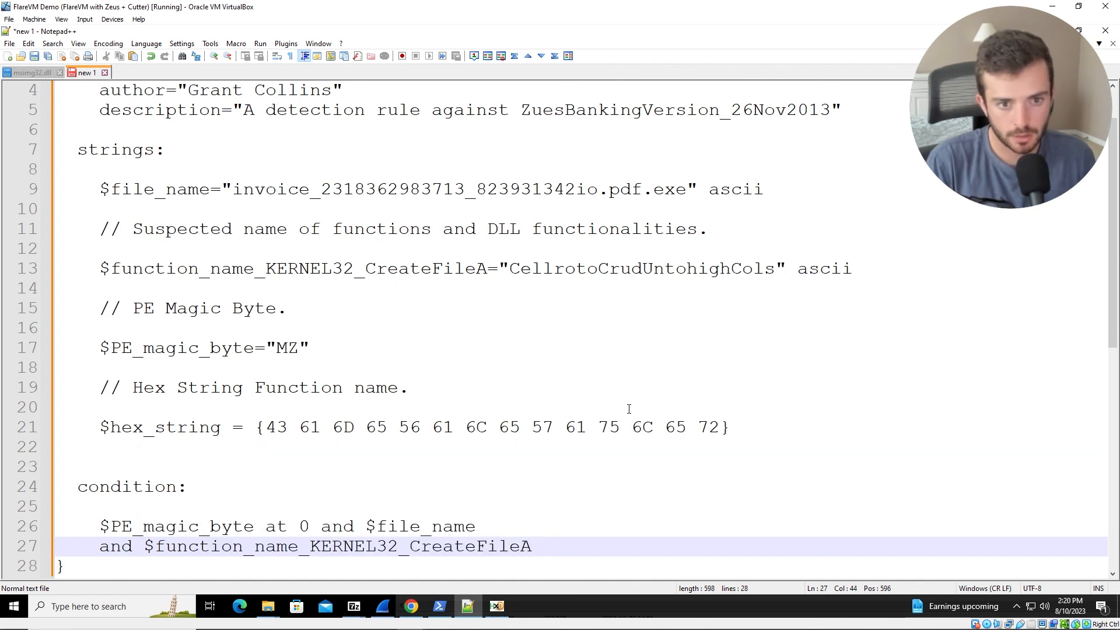
key("Return")
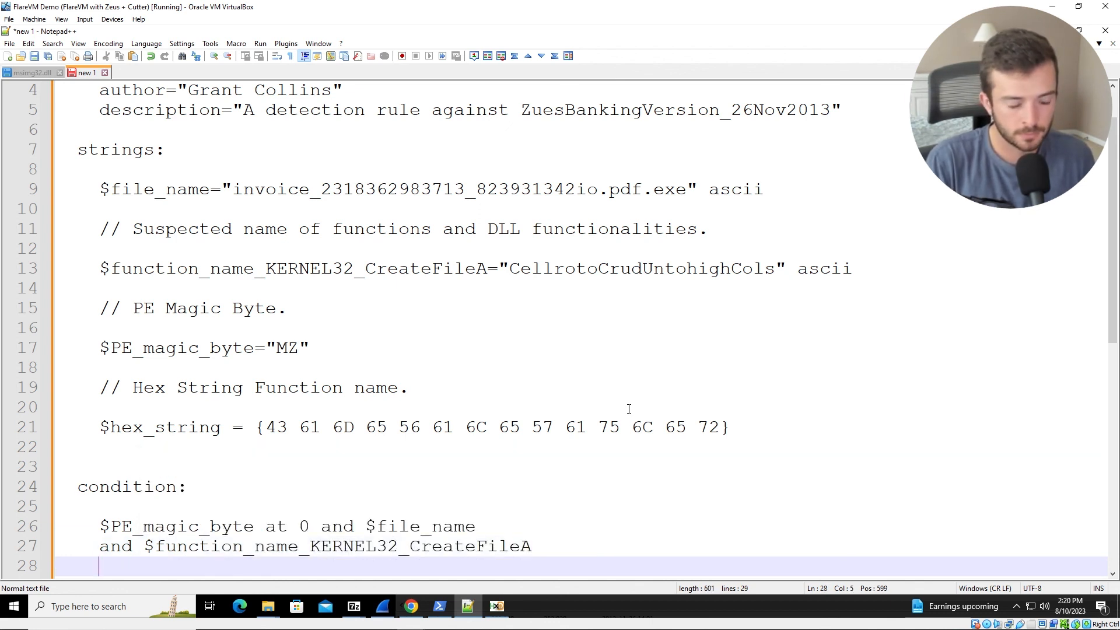
type("or")
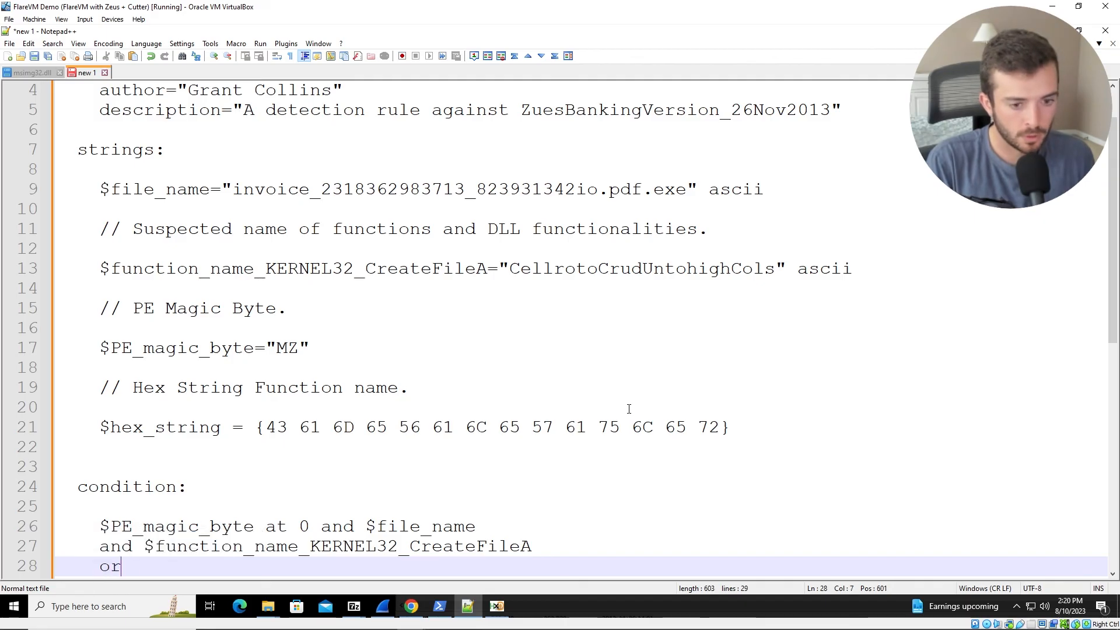
type(" $")
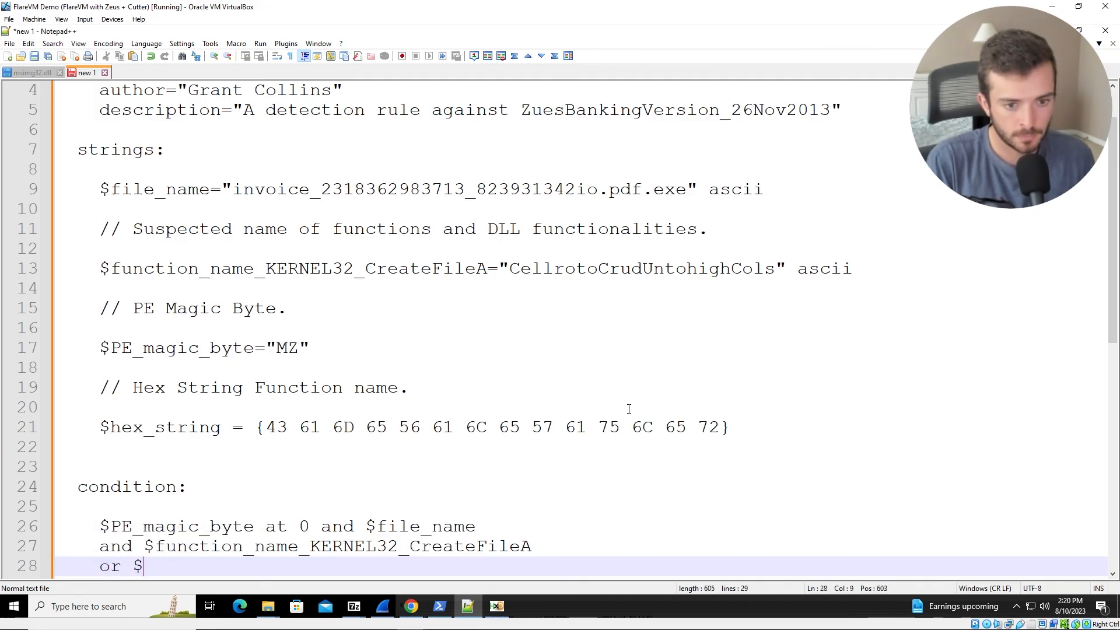
type("hex")
key("Return")
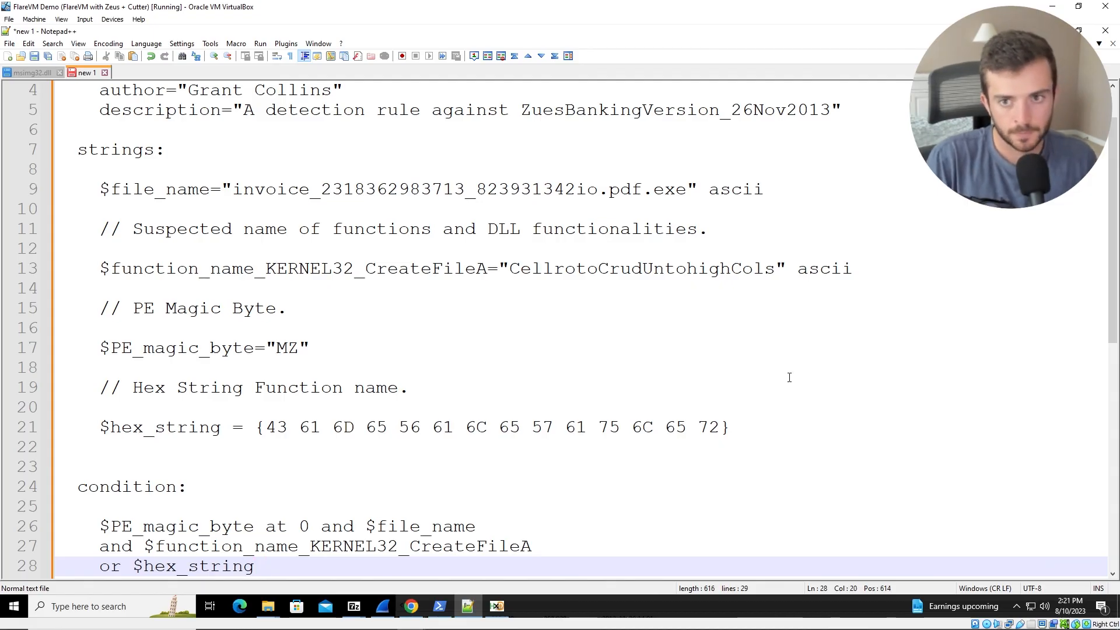
Step: Highlight each condition term alongside its matching string definition to explain the rule
scroll(783, 373, "down", 1)
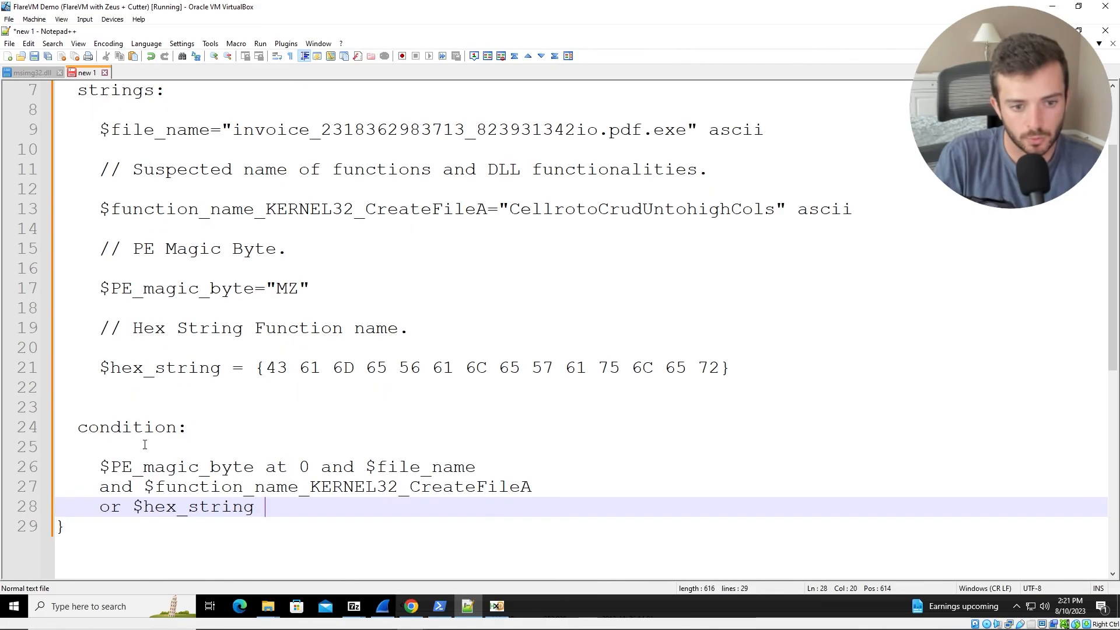
left_click_drag(100, 467, 255, 470)
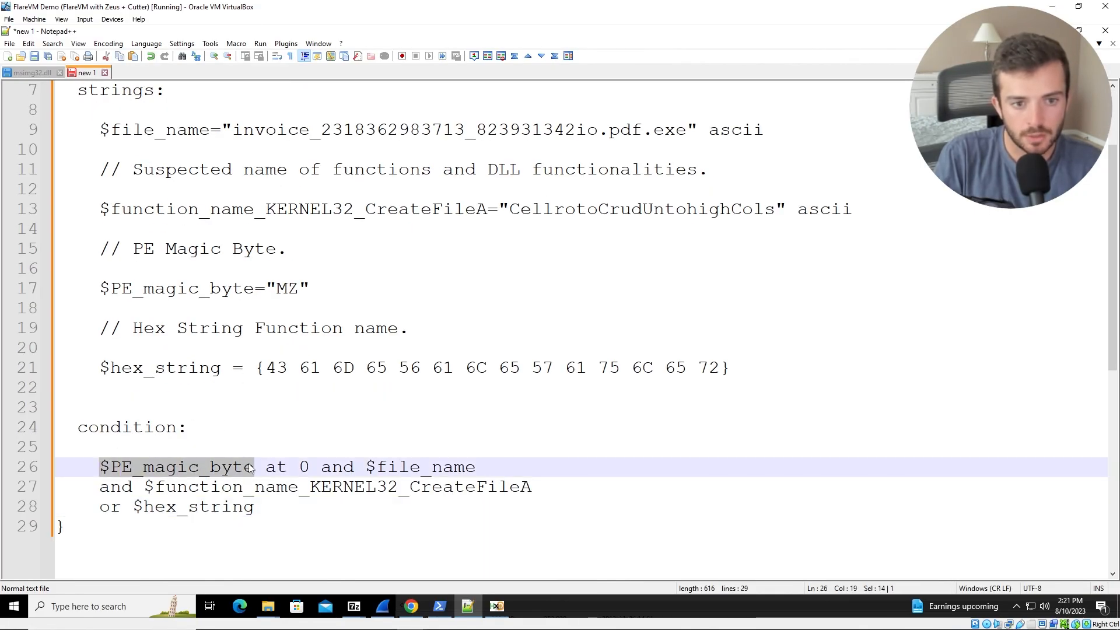
double_click(287, 289)
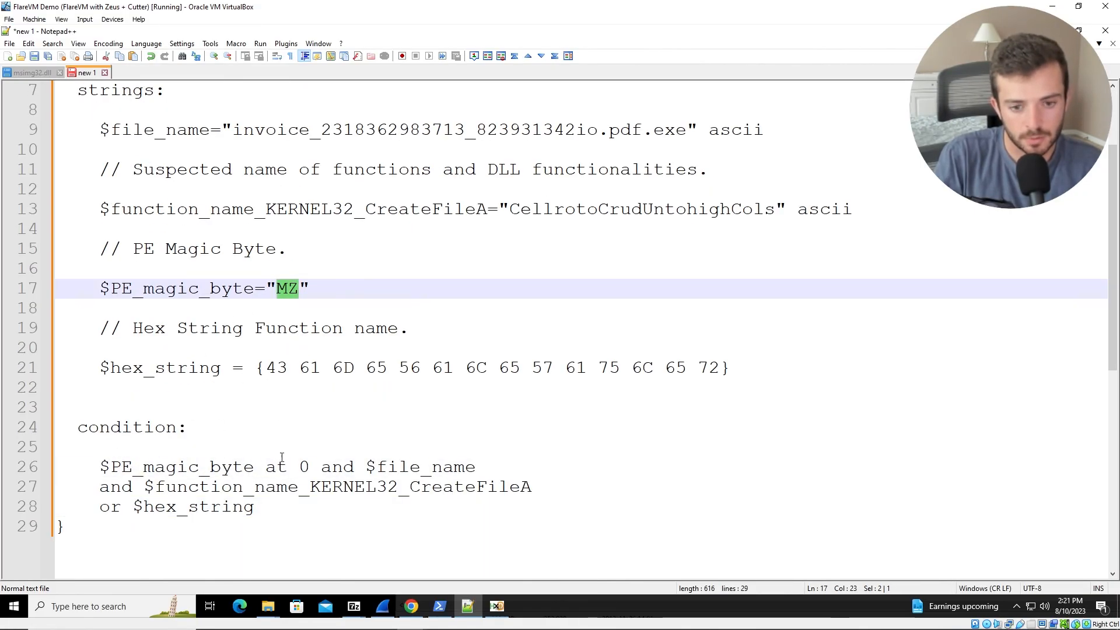
double_click(304, 467)
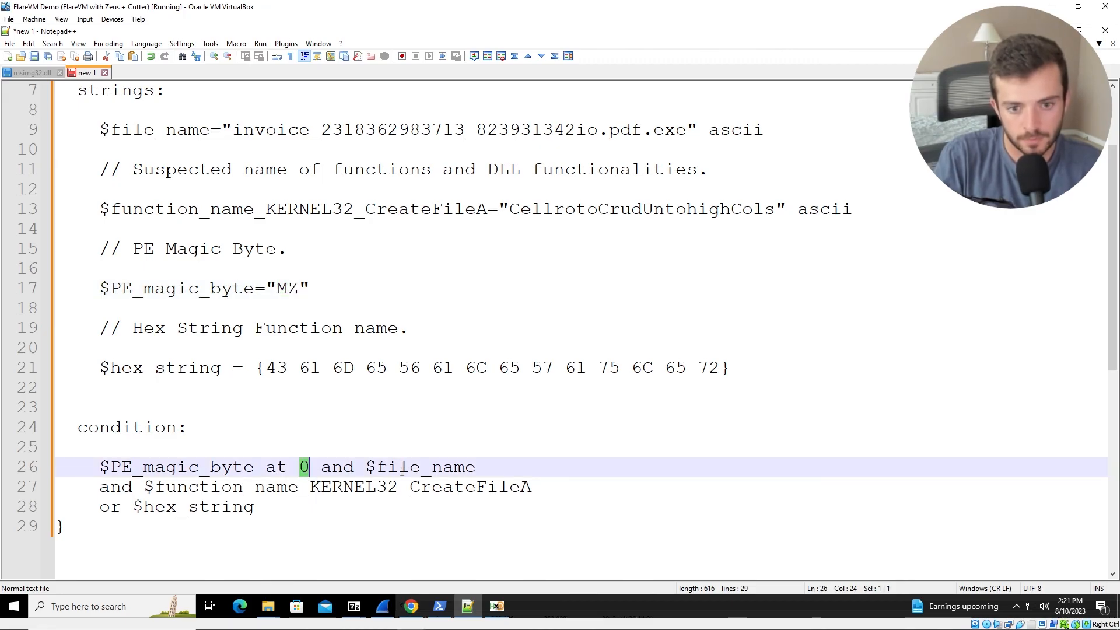
double_click(349, 467)
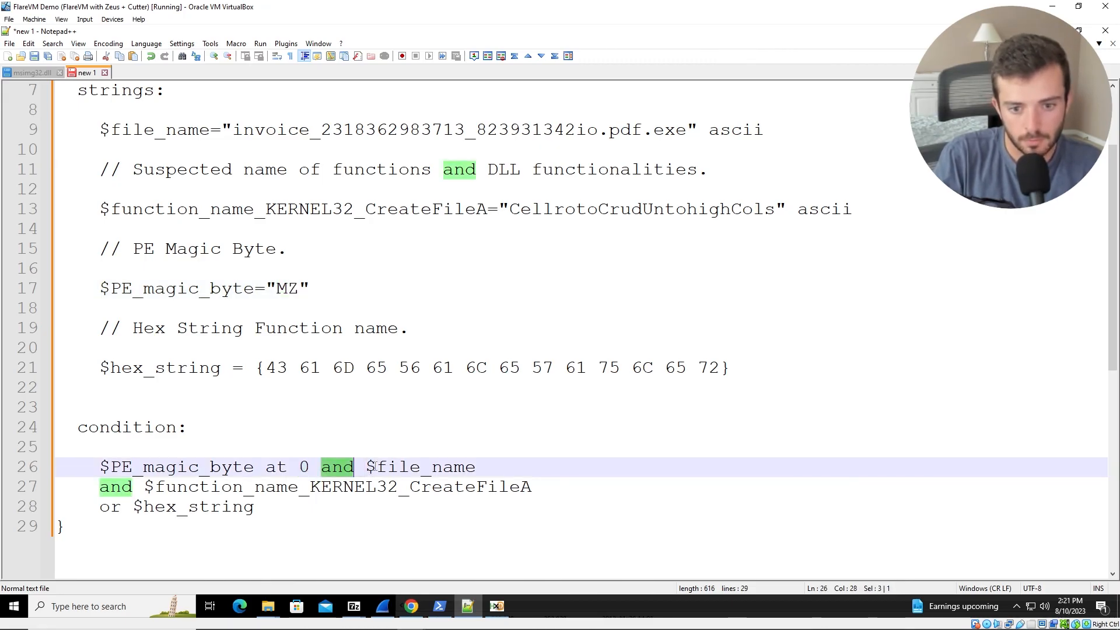
left_click_drag(366, 467, 476, 467)
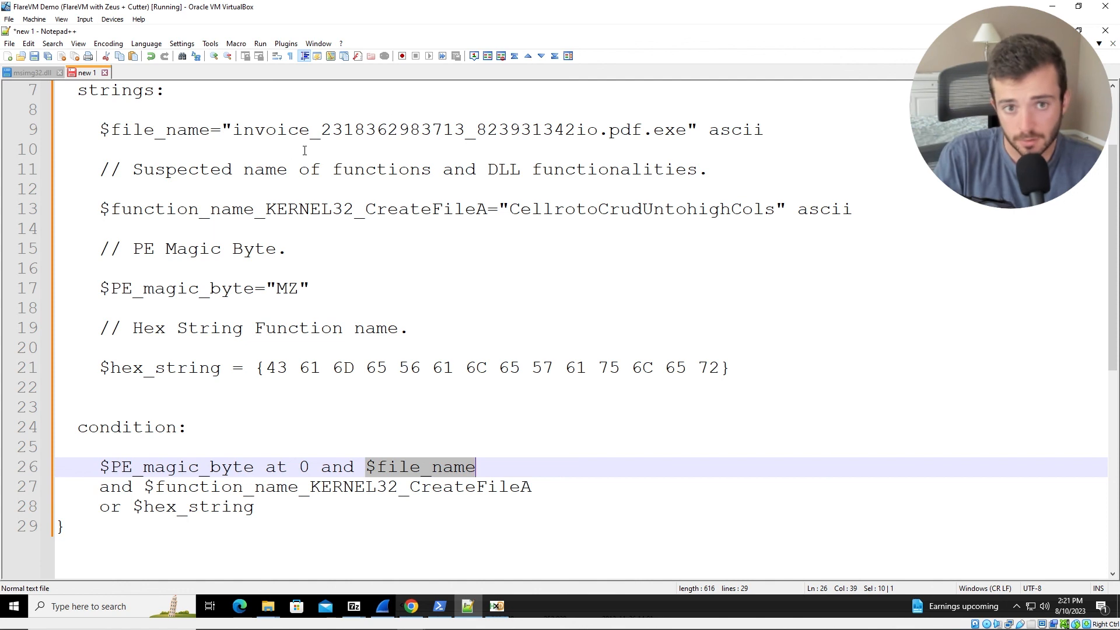
left_click_drag(233, 130, 717, 151)
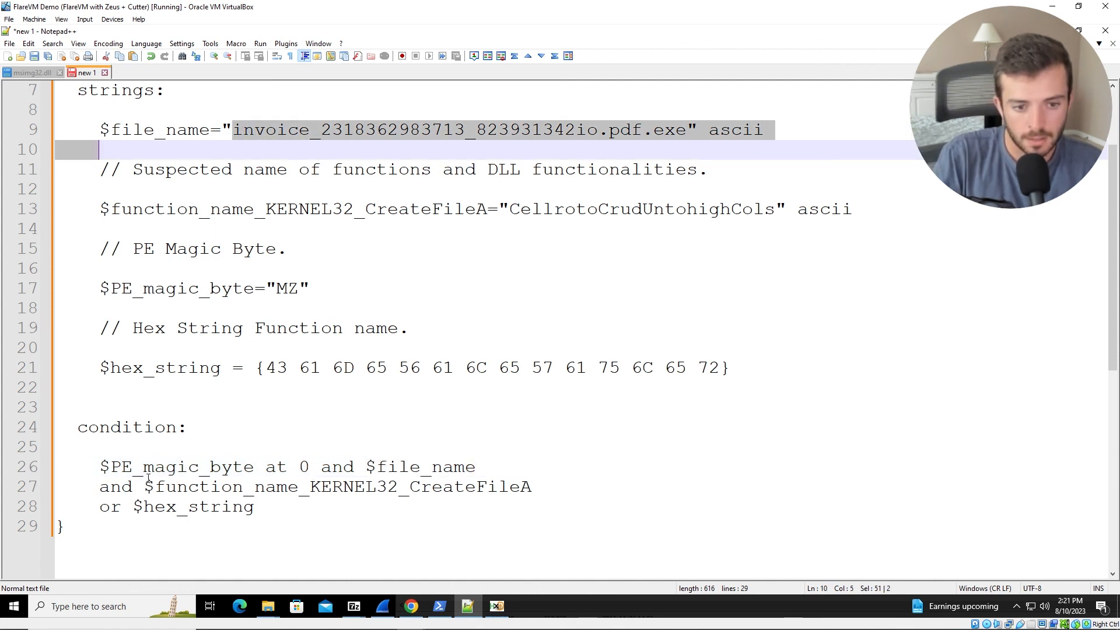
left_click_drag(145, 486, 545, 496)
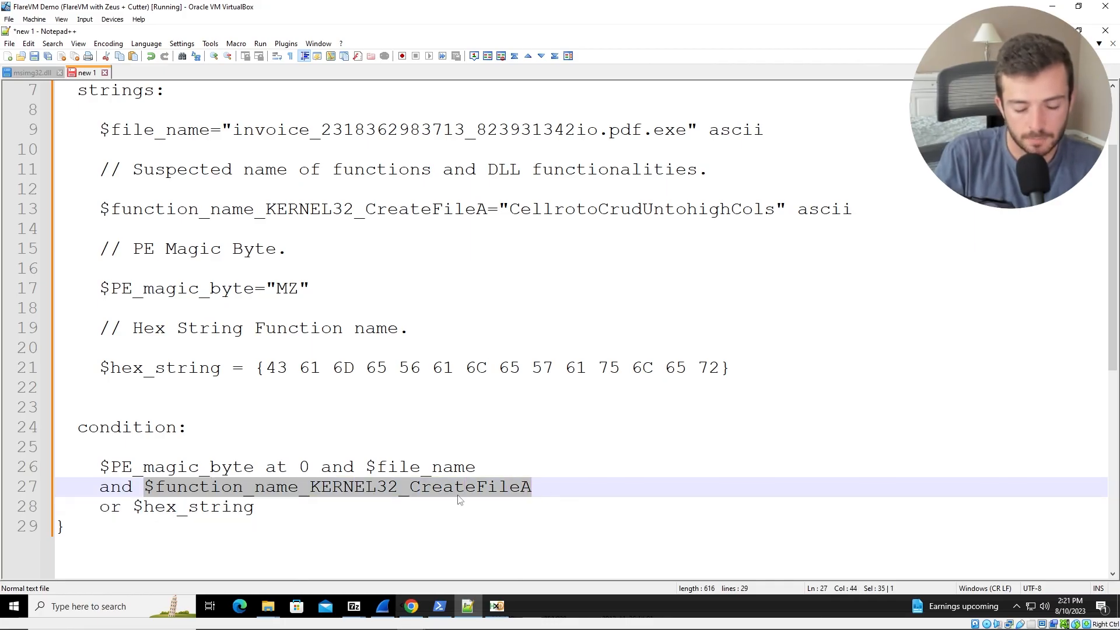
left_click(145, 488)
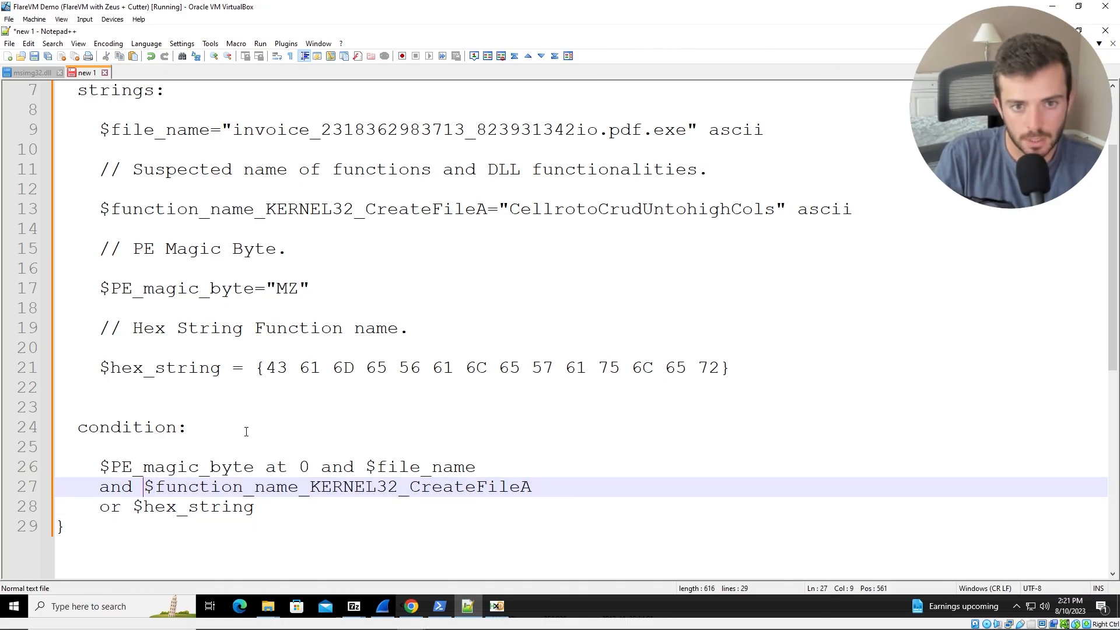
left_click_drag(510, 209, 776, 210)
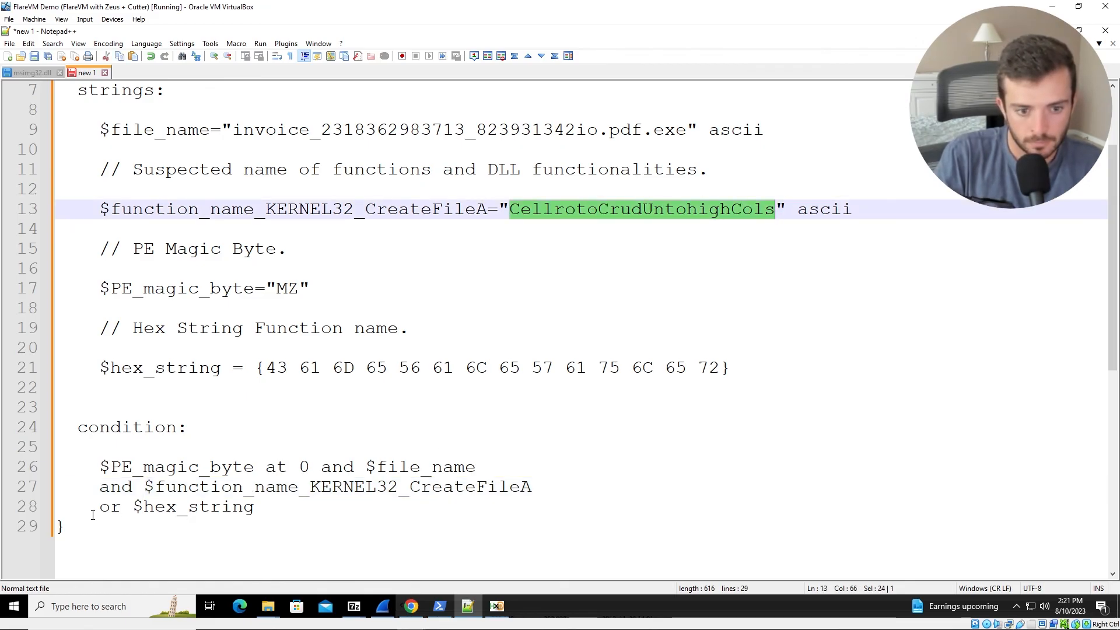
left_click_drag(131, 506, 255, 508)
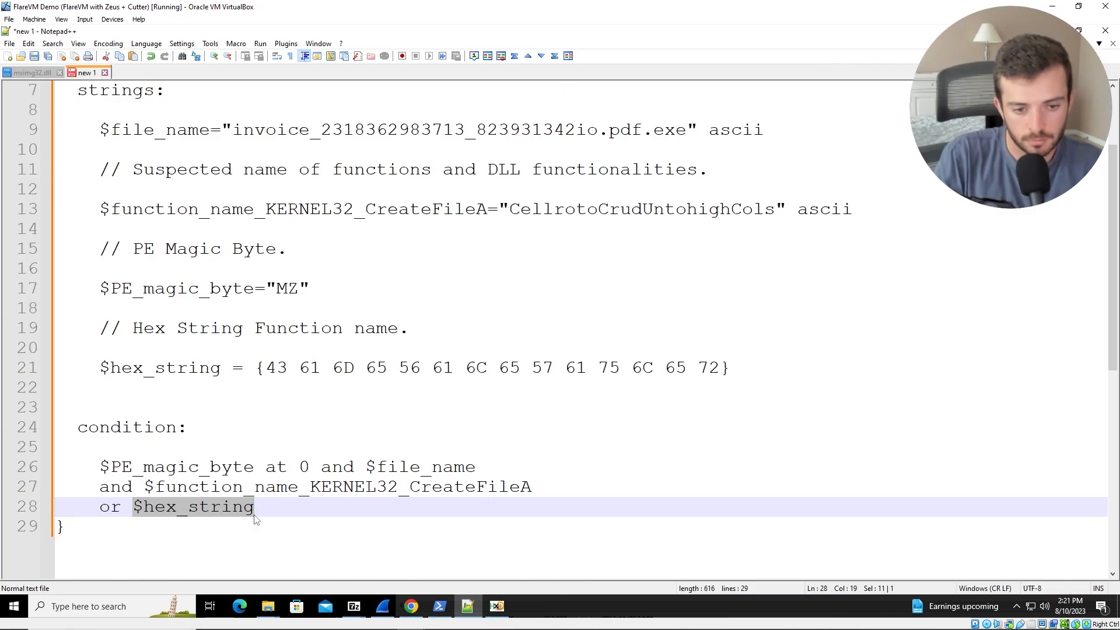
left_click(165, 506)
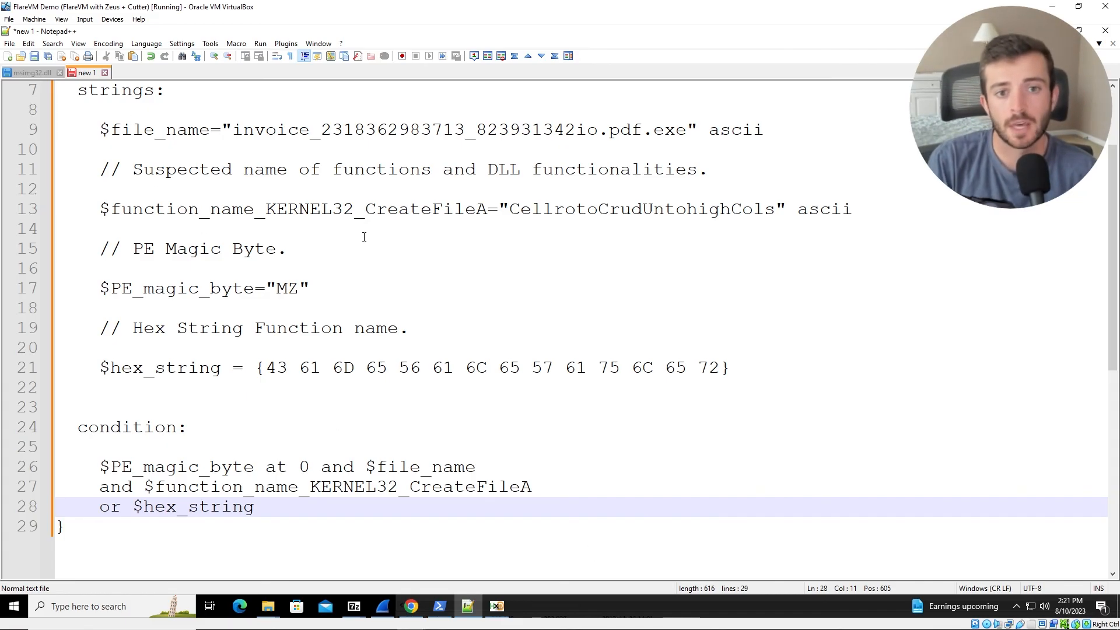
Step: Scroll up and down through the finished Zeus rule to review it
scroll(388, 213, "up", 2)
left_click_drag(110, 90, 176, 90)
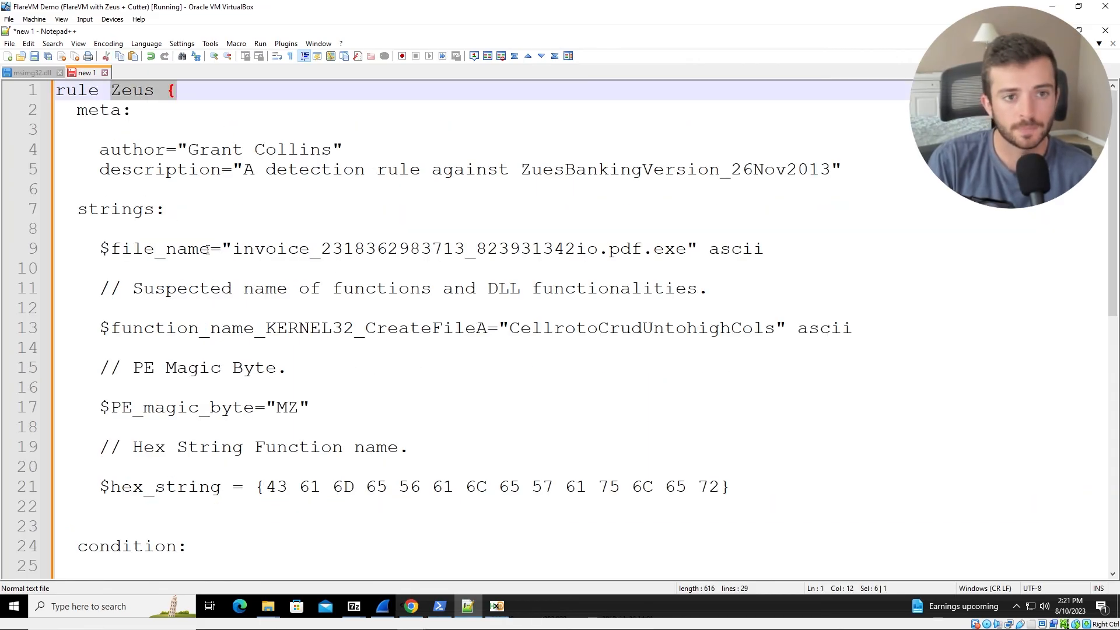
scroll(200, 474, "down", 3)
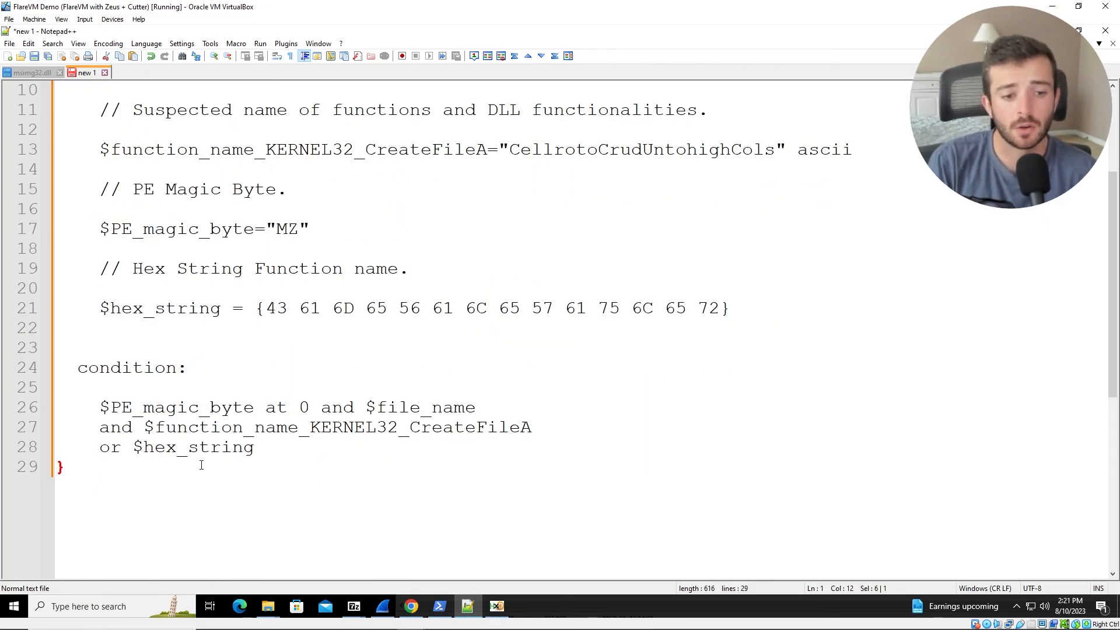
scroll(200, 467, "up", 3)
scroll(201, 467, "down", 3)
scroll(203, 468, "up", 3)
scroll(204, 469, "down", 3)
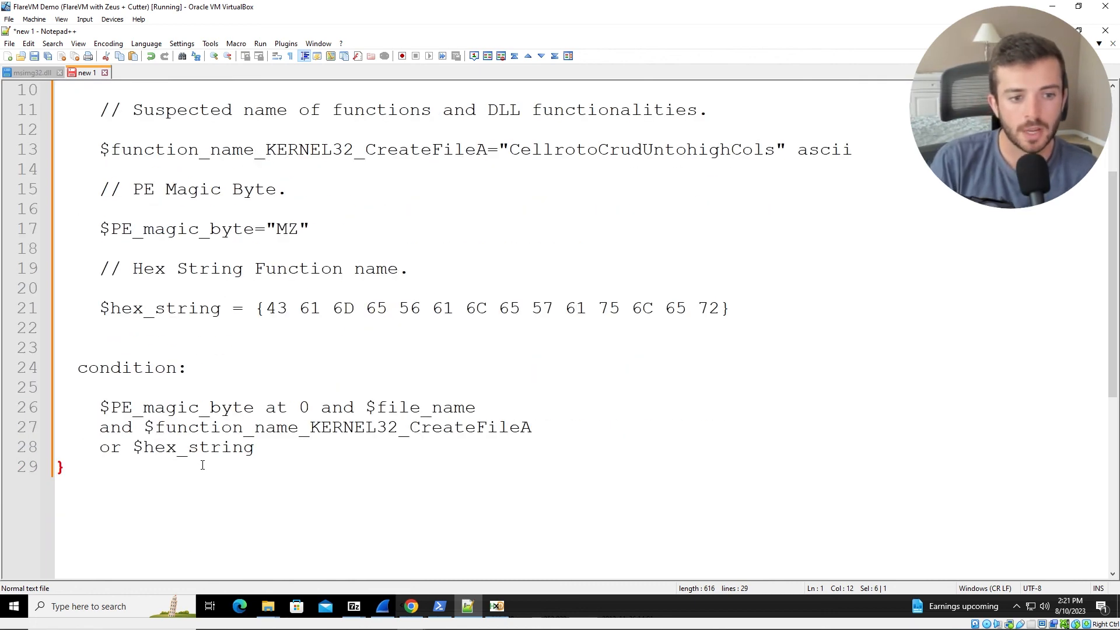
scroll(203, 465, "up", 3)
scroll(202, 464, "down", 4)
scroll(203, 464, "up", 4)
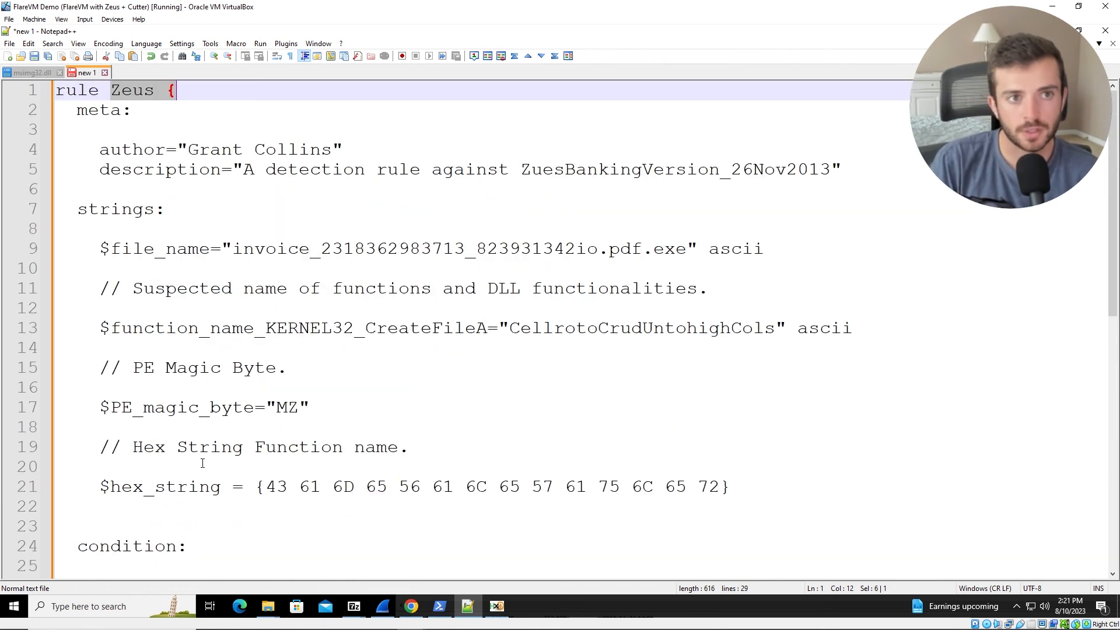
Step: Use Save As to store the rule on the Desktop with the file name zeus.yara
left_click(9, 44)
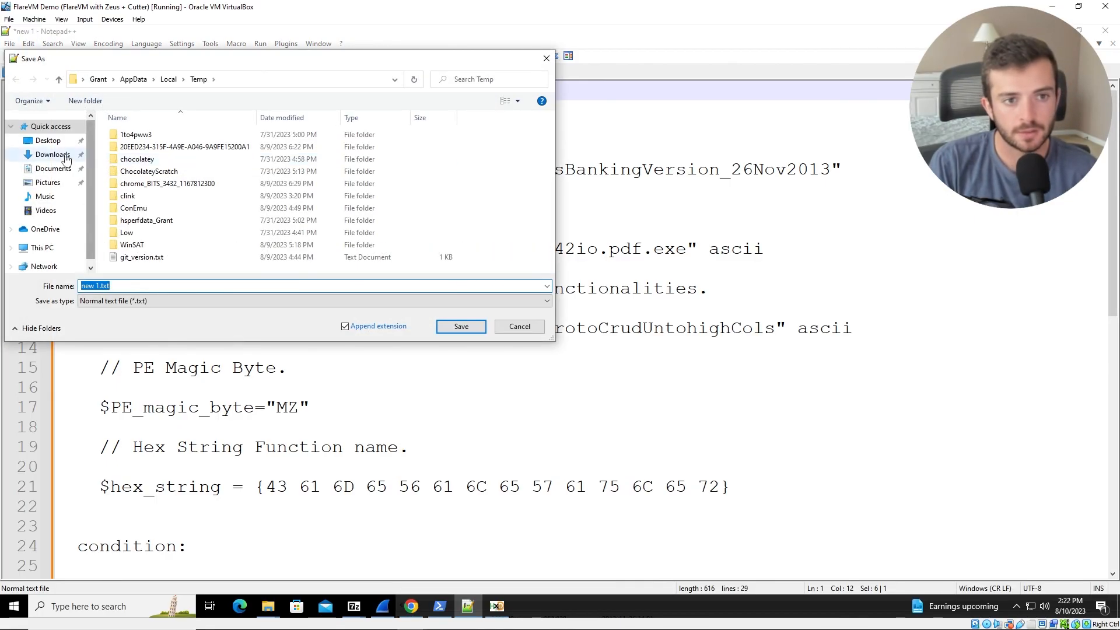
left_click(48, 141)
left_click(140, 287)
key("ctrl+a")
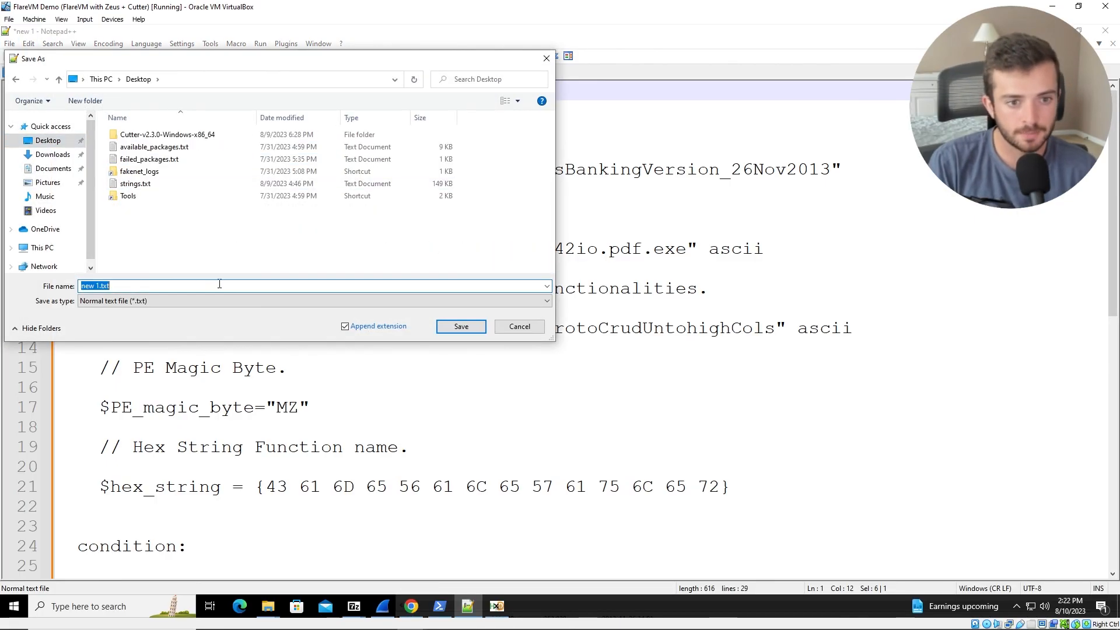
type("d")
key("BackSpace")
type("zue")
key("BackSpace")
key("BackSpace")
type("eus")
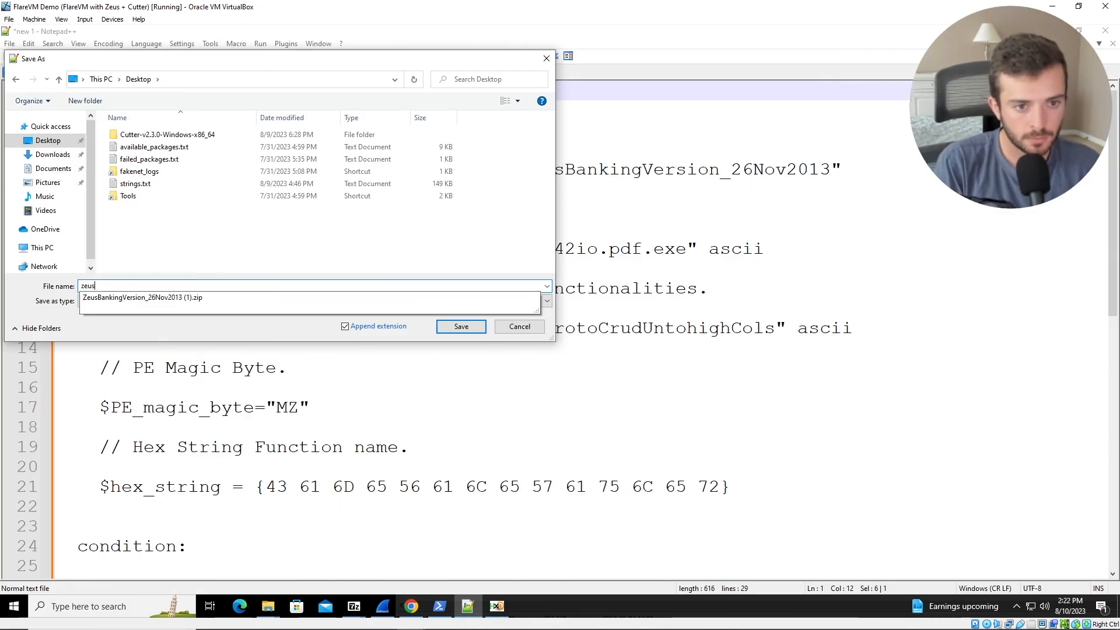
type(".yara")
key("Return")
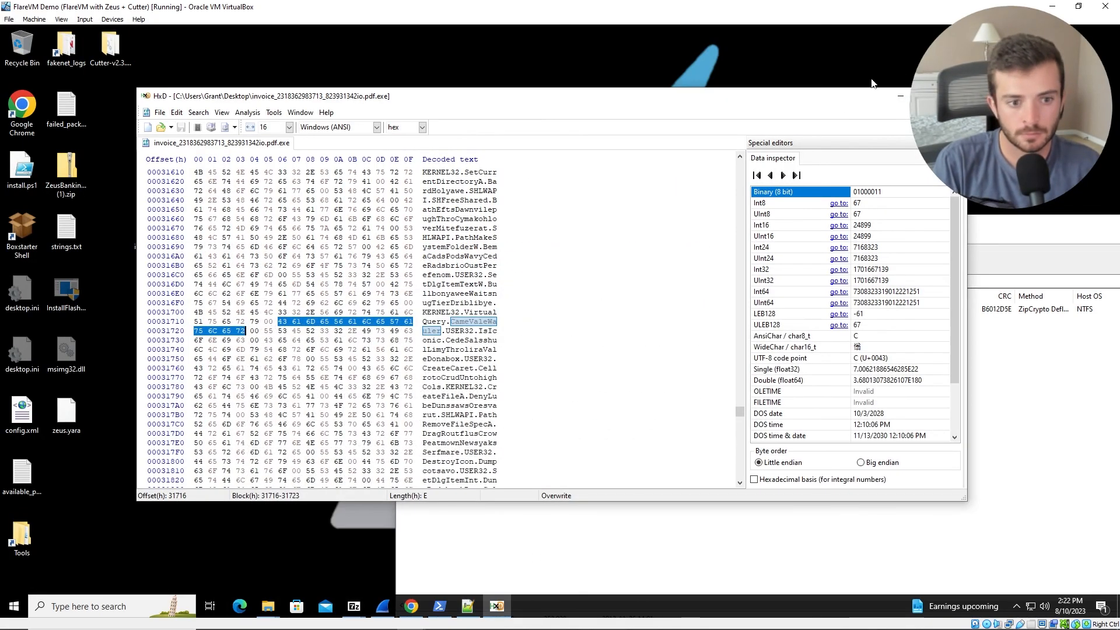
Step: Open Cmder, skip the update notice, change into the Desktop folder and clear the screen
left_click(66, 416)
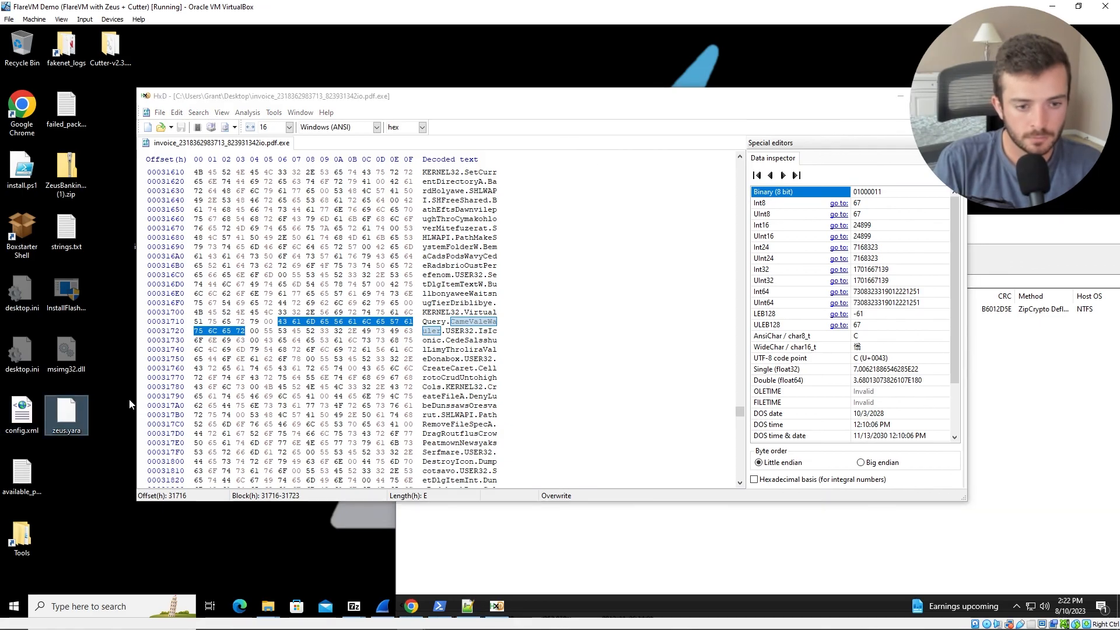
left_click(900, 96)
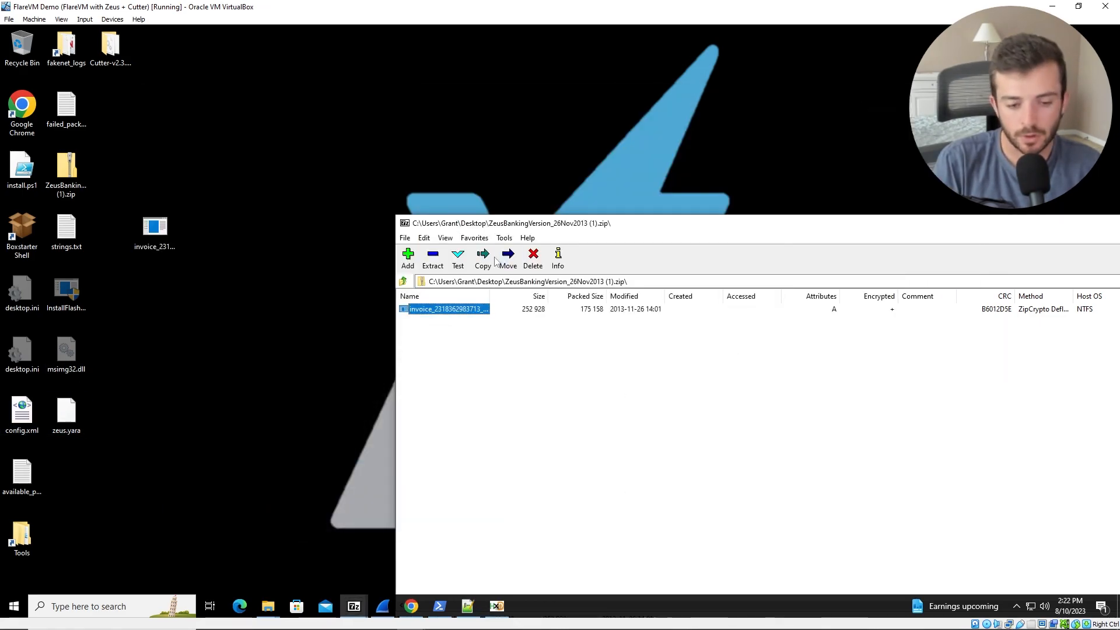
left_click(188, 621)
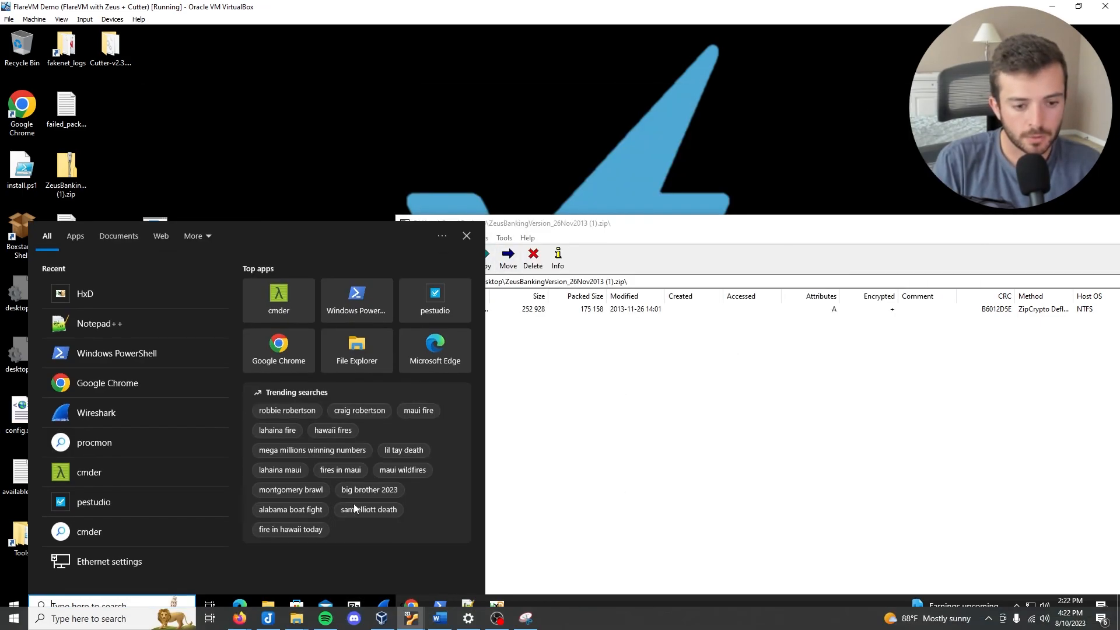
left_click(104, 474)
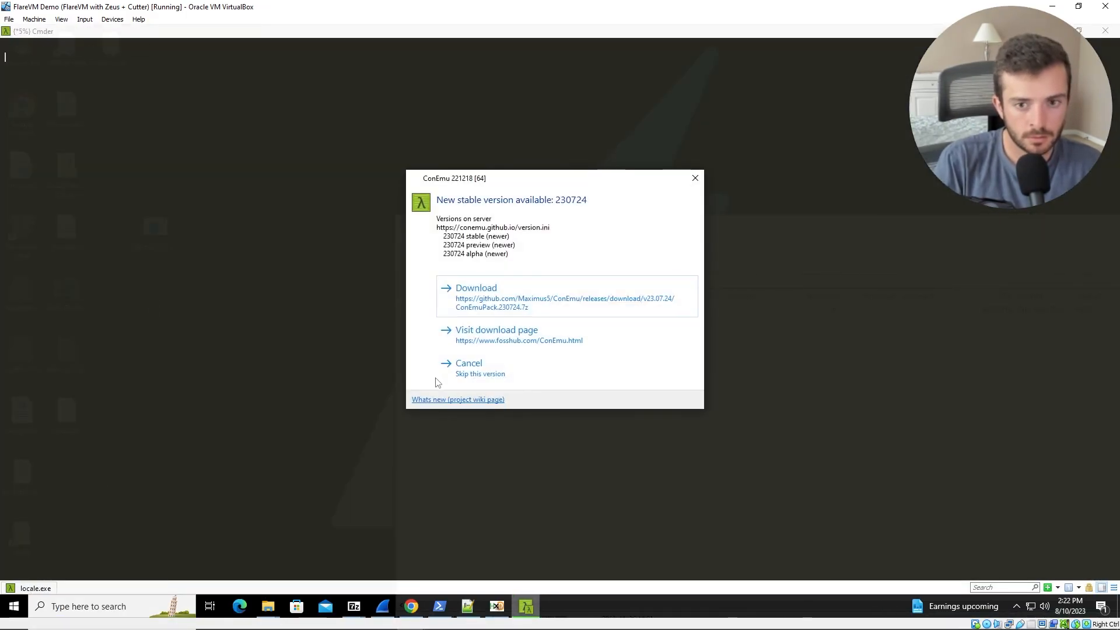
left_click(472, 365)
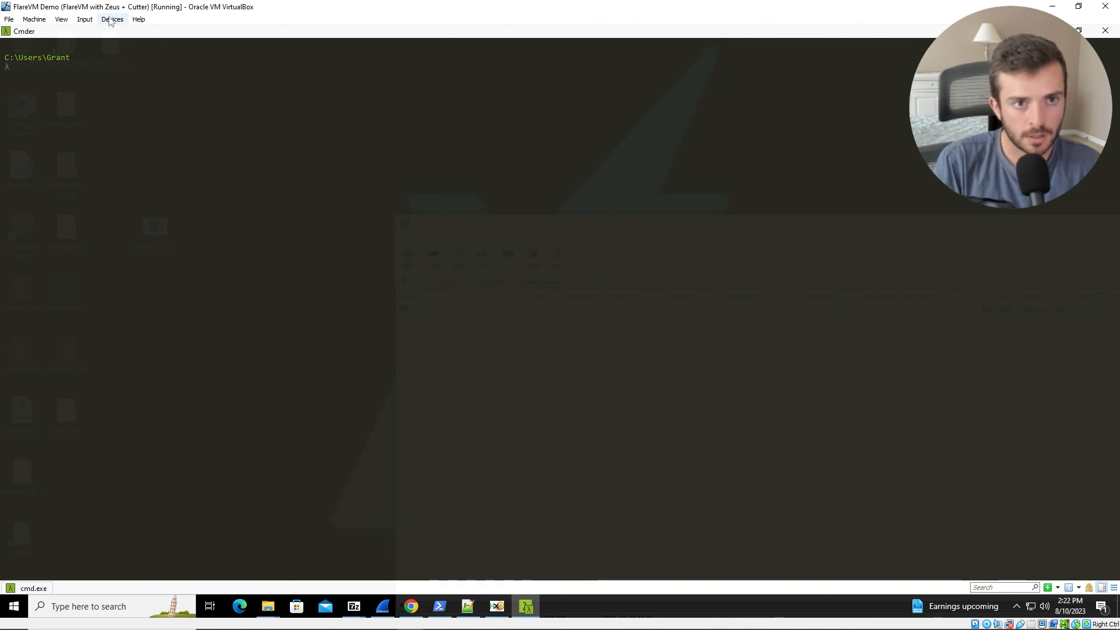
type("cd Des")
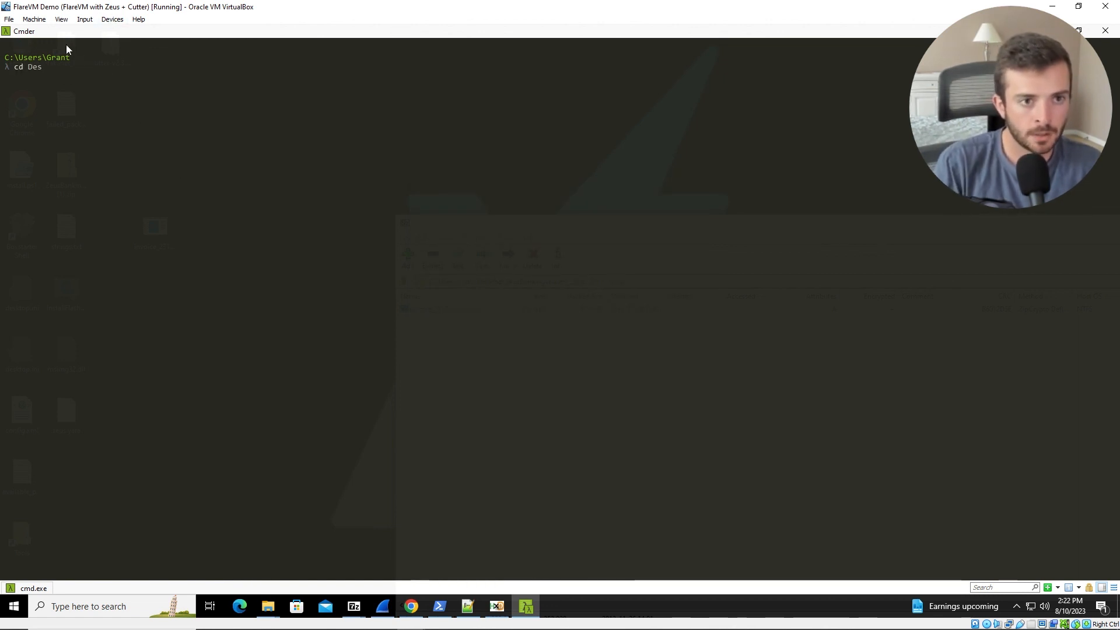
scroll(106, 97, "up", 3)
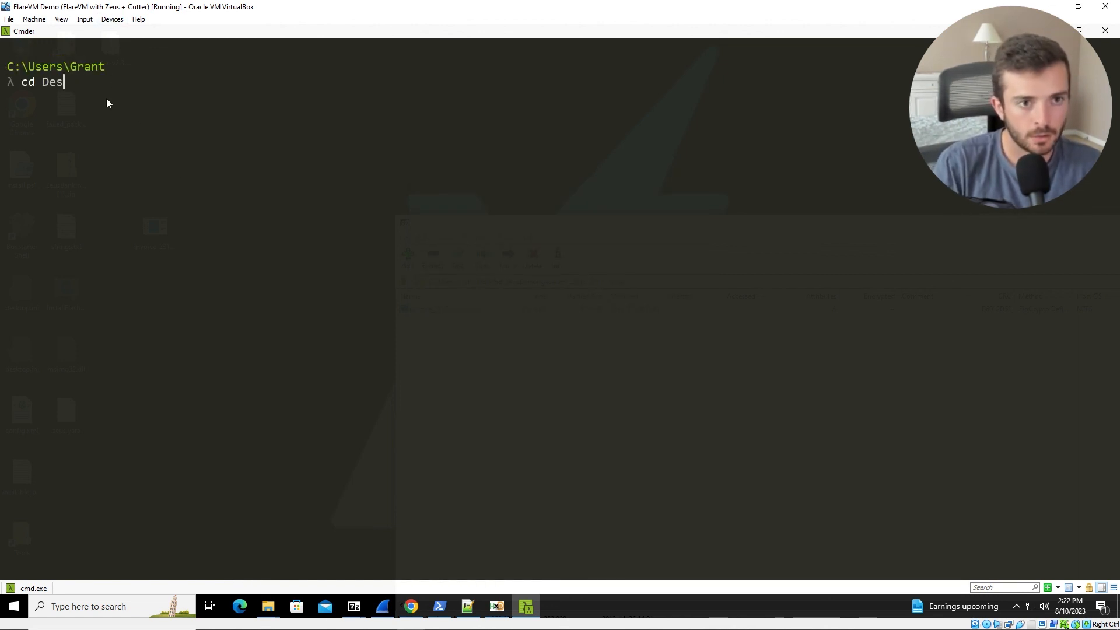
type("ktop")
key("Return")
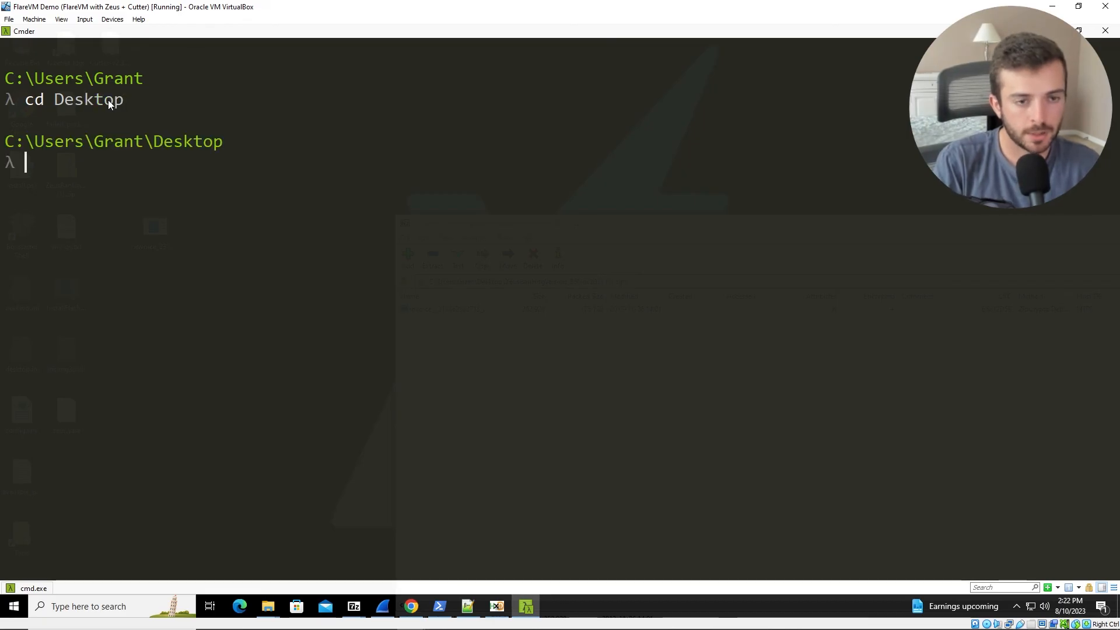
key("ctrl+l")
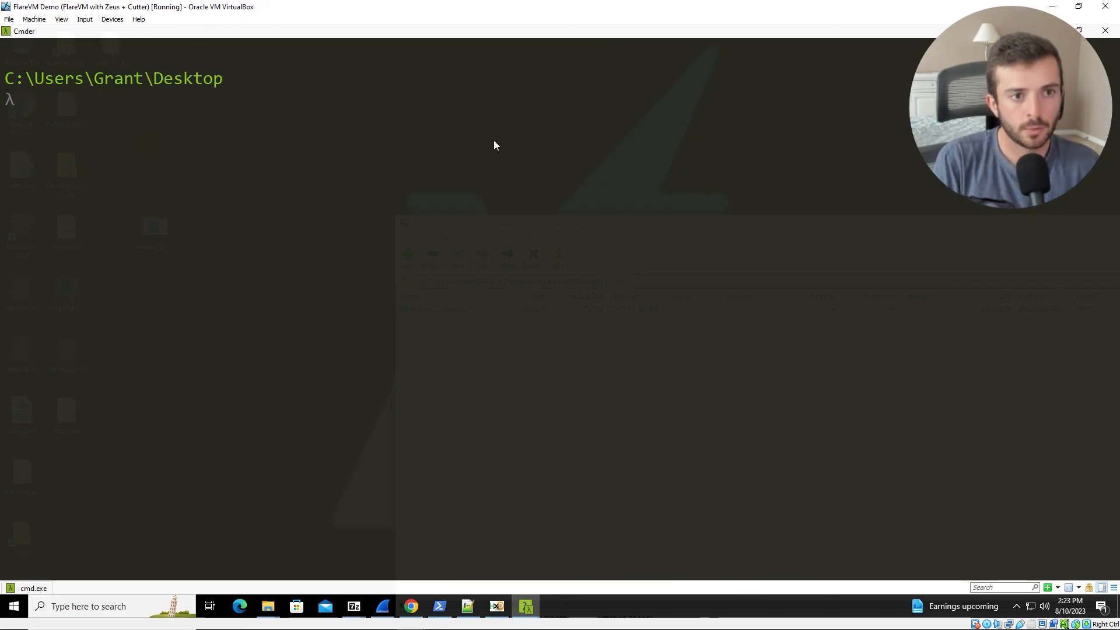
type("yara")
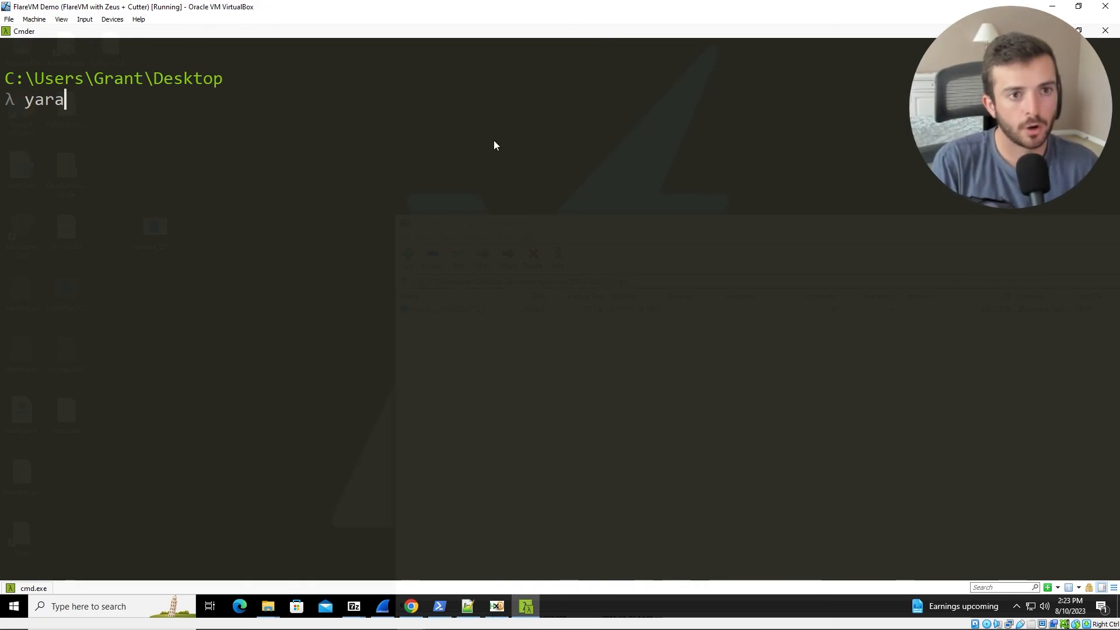
type("64")
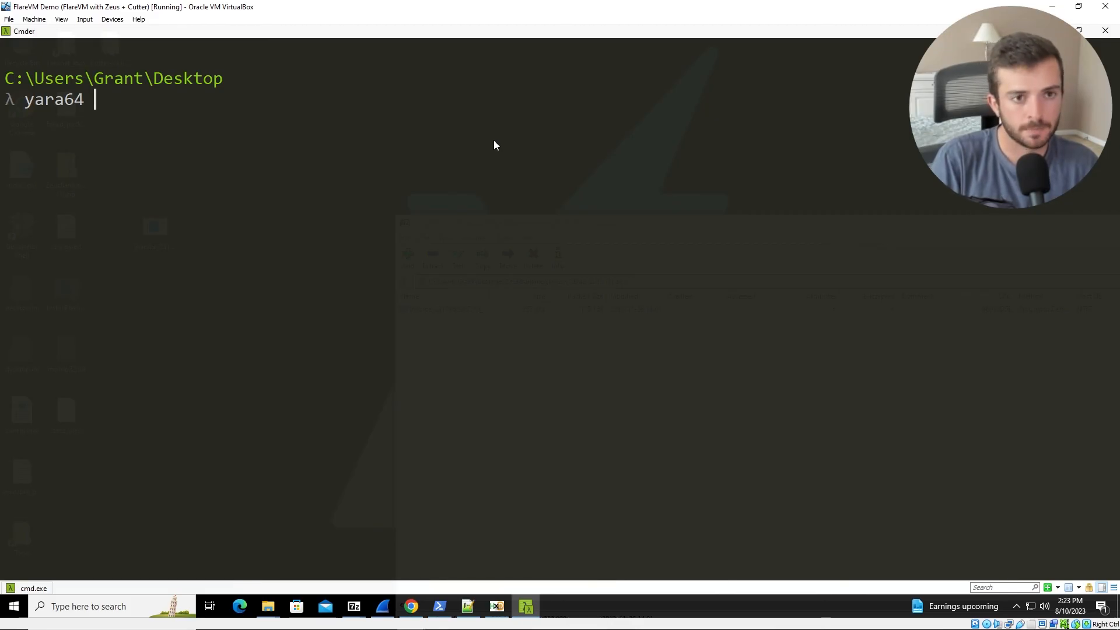
type("zues")
key("BackSpace")
key("BackSpace")
key("BackSpace")
type("eus.")
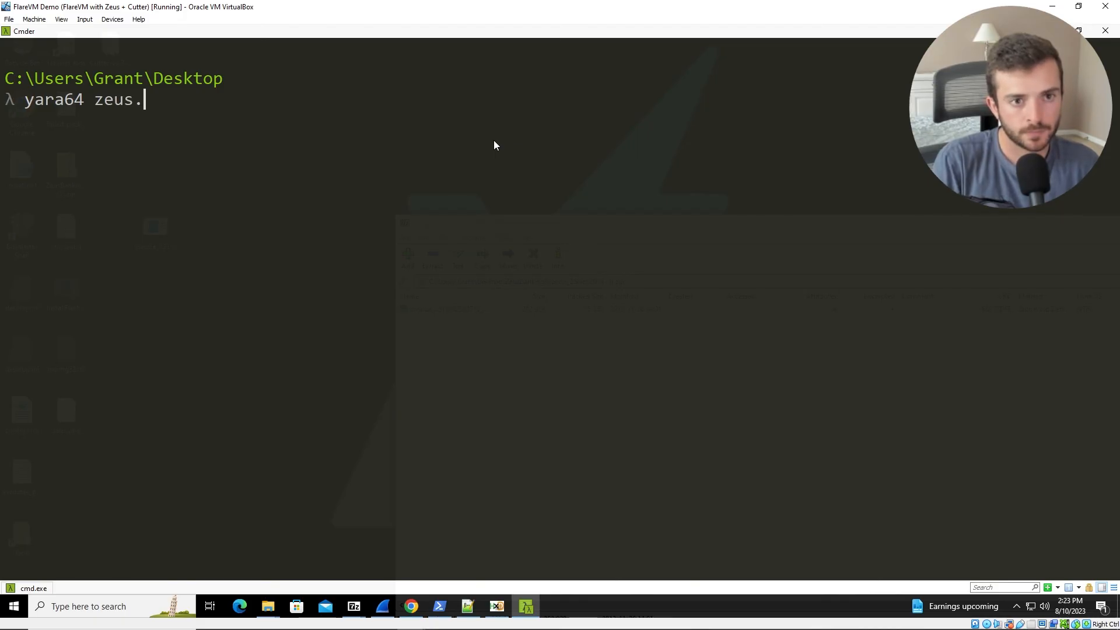
key("Tab")
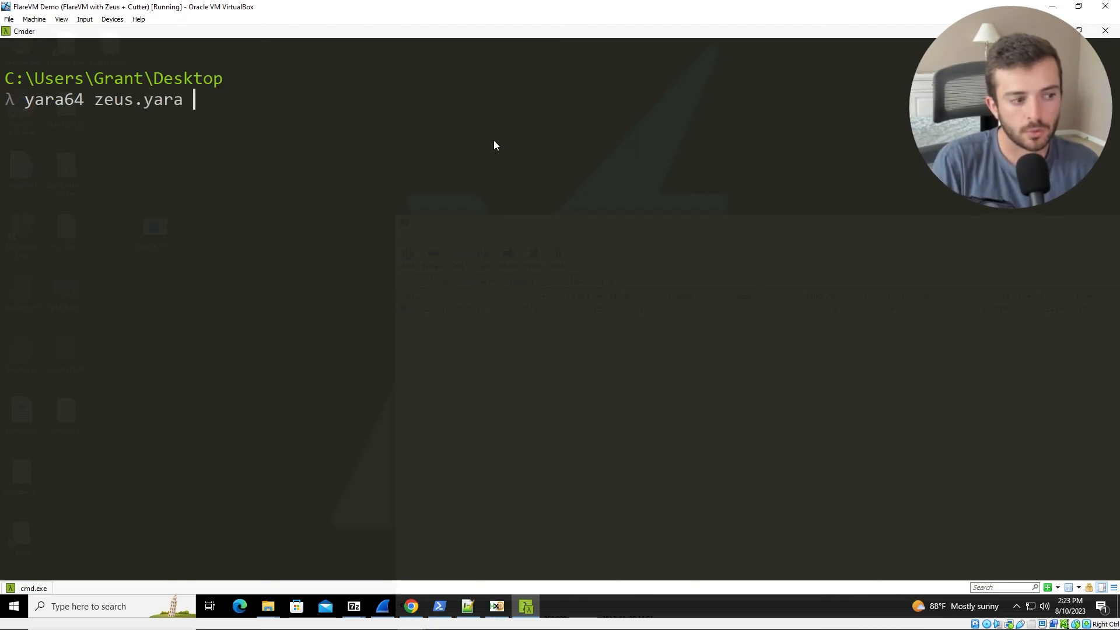
type("inv")
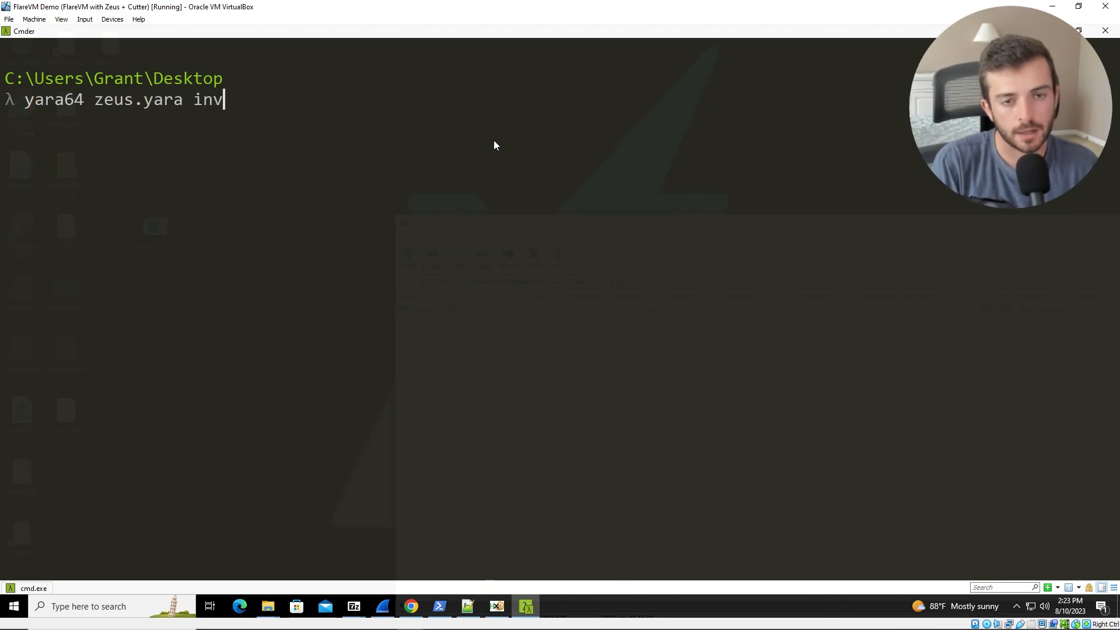
key("Tab")
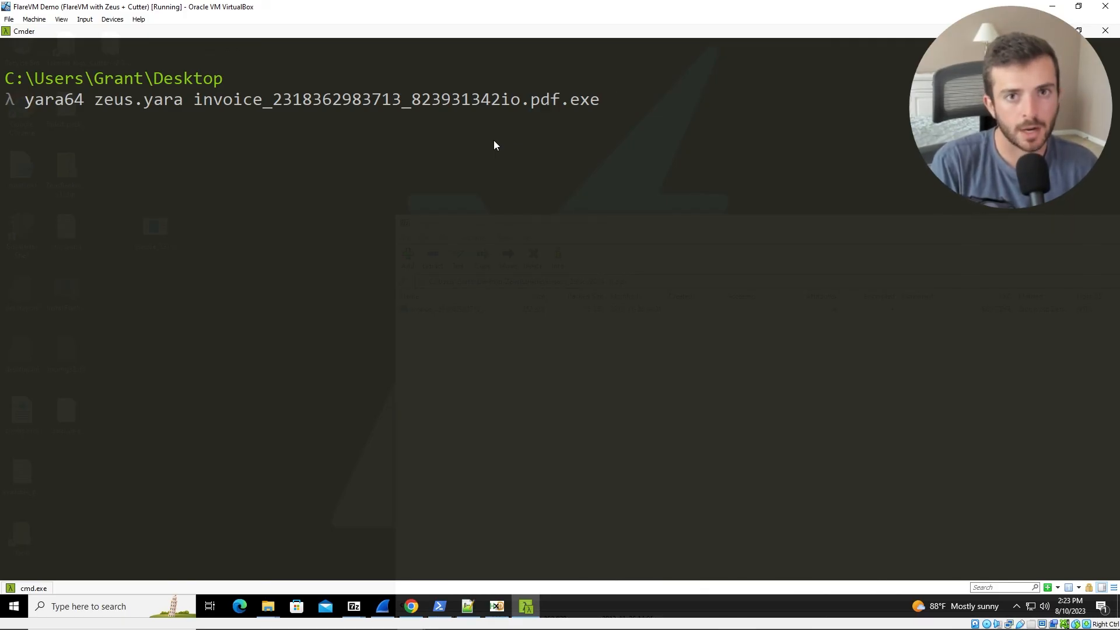
type("-s")
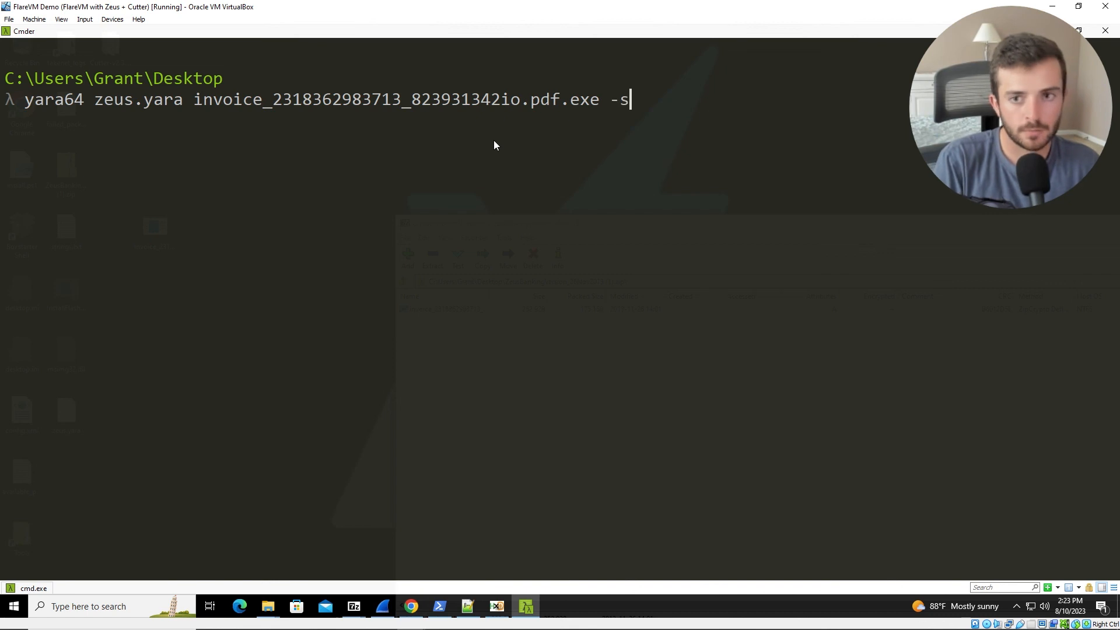
type(" -w -p 32")
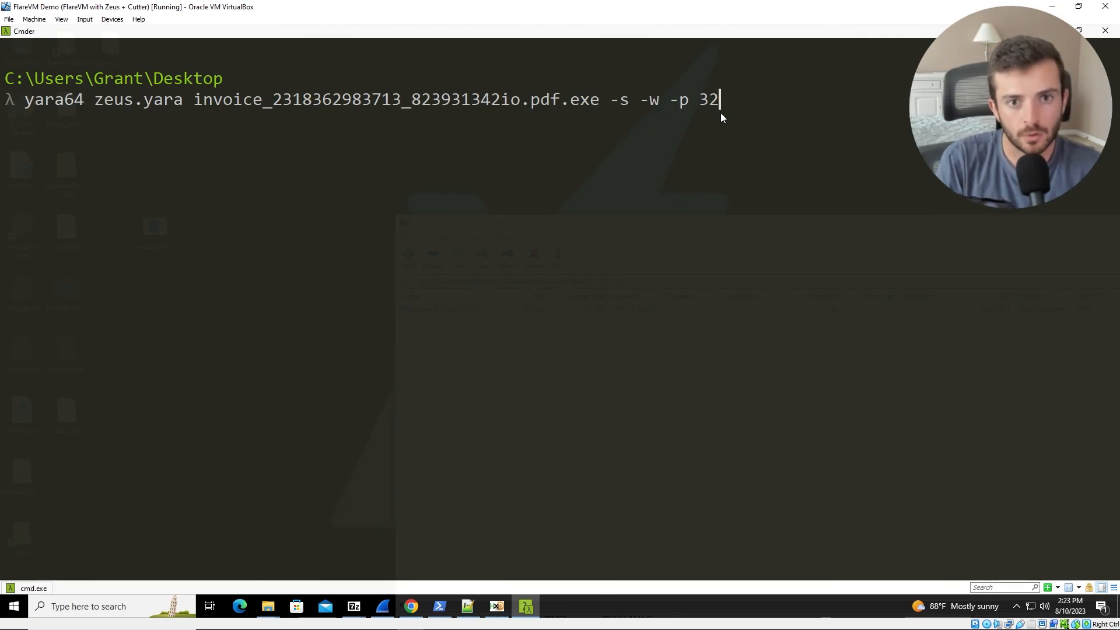
Step: Run the yara64 scan and copy the match offset 0x3176c from its output
key("Return")
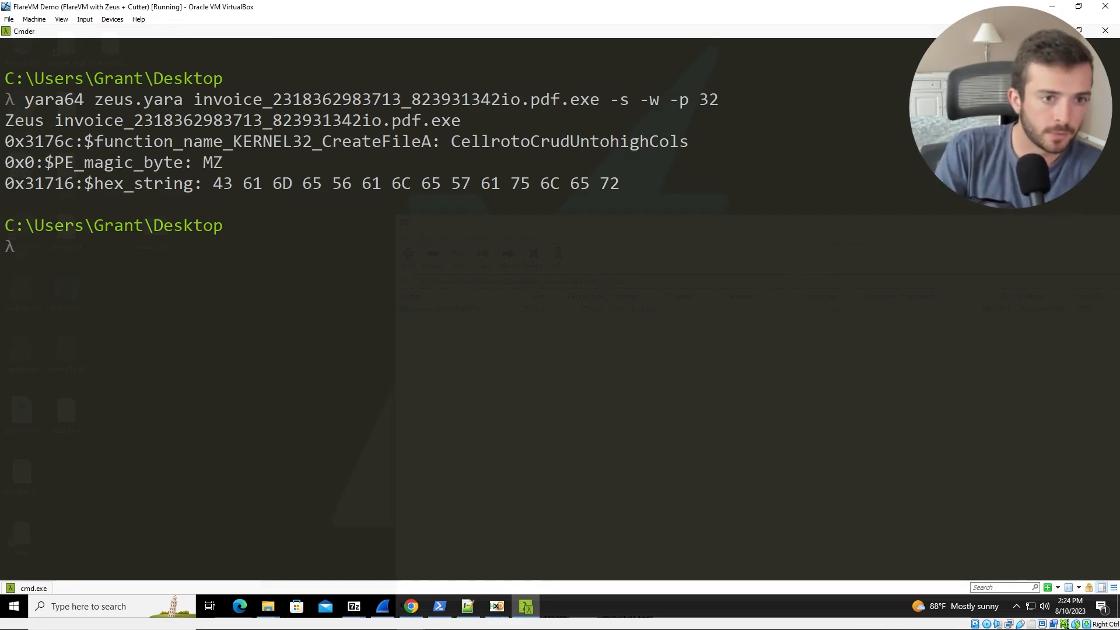
left_click_drag(6, 142, 74, 142)
key("ctrl+c")
key("ctrl+v")
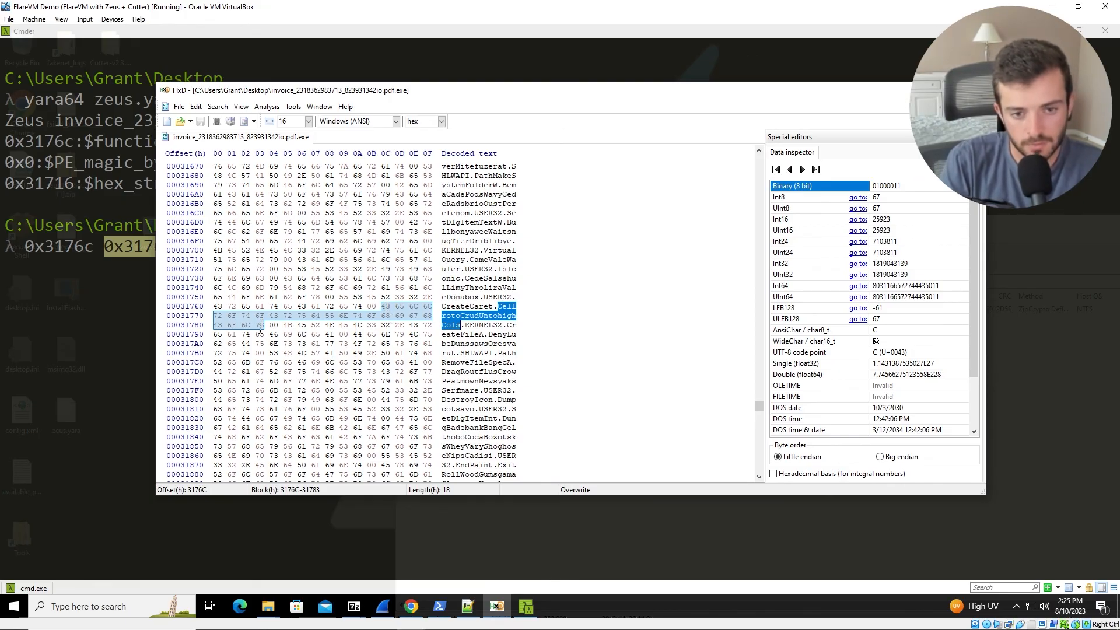
Step: Compare the match against the HxD hex dump, minimize HxD, and close Cmder
left_click_drag(318, 95, 196, 120)
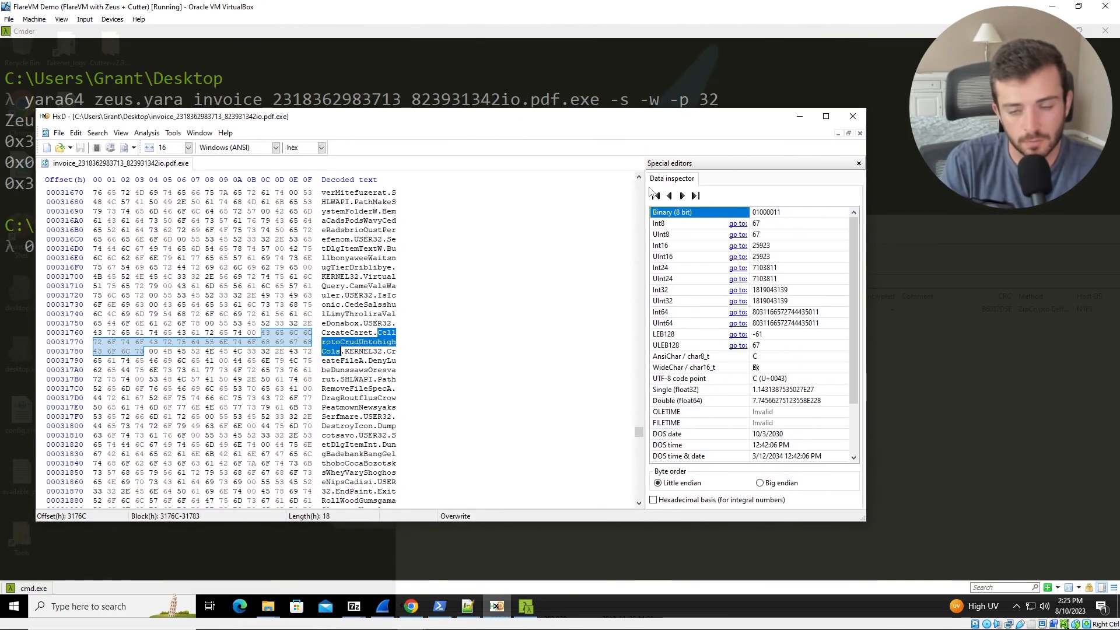
left_click(798, 117)
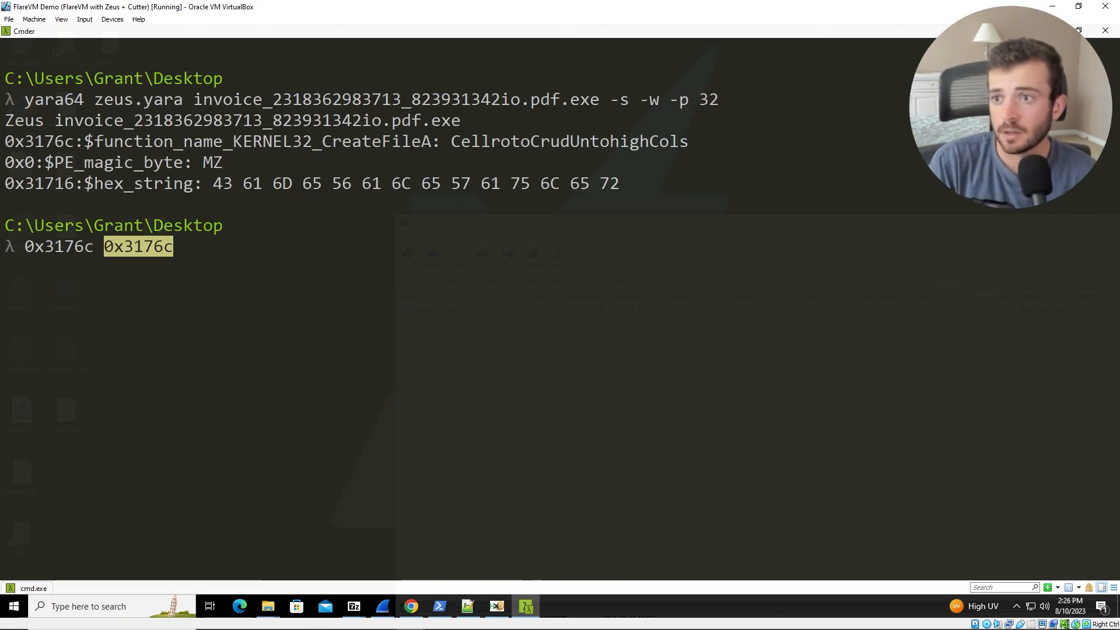
left_click(1106, 31)
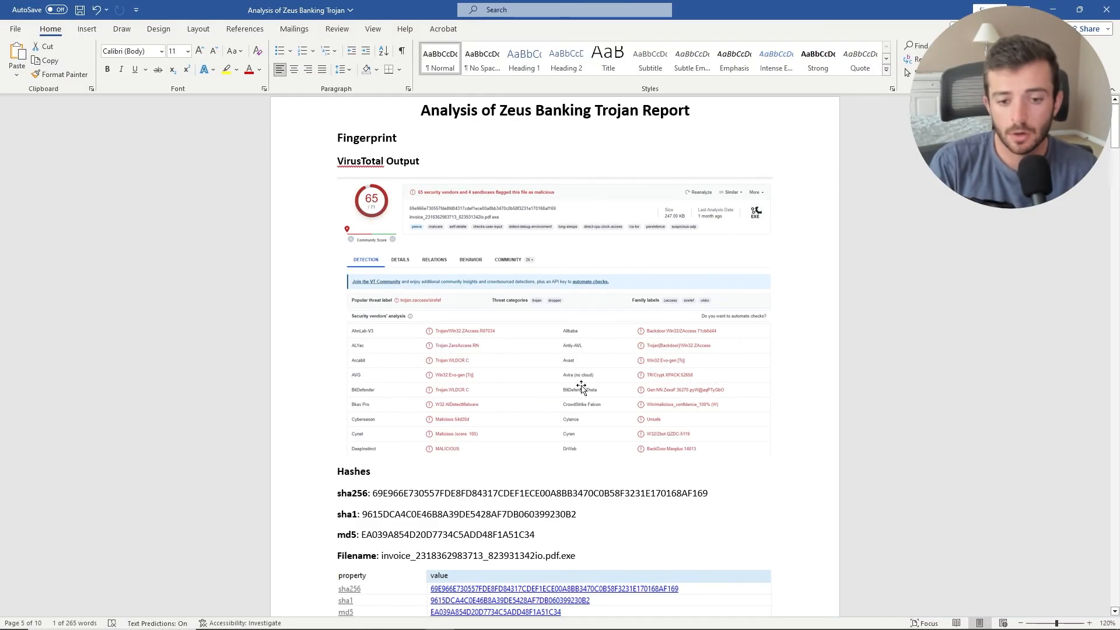
Step: Scroll through the 'Analysis of Zeus Banking Trojan' report and undo its last edit
scroll(507, 441, "down", 1)
scroll(506, 440, "up", 1)
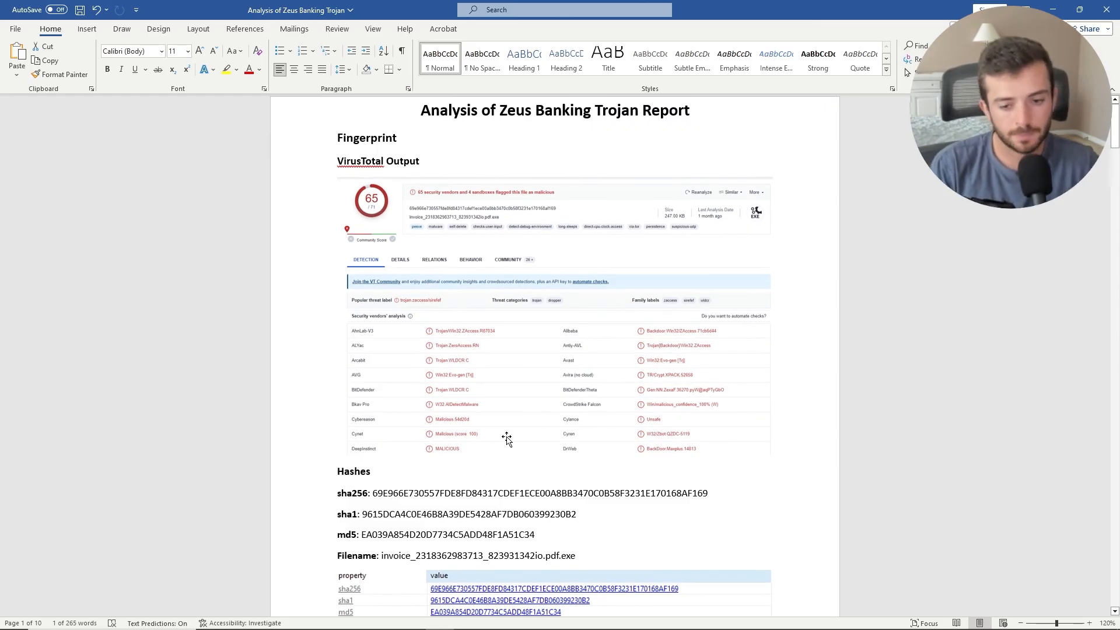
scroll(499, 446, "down", 15)
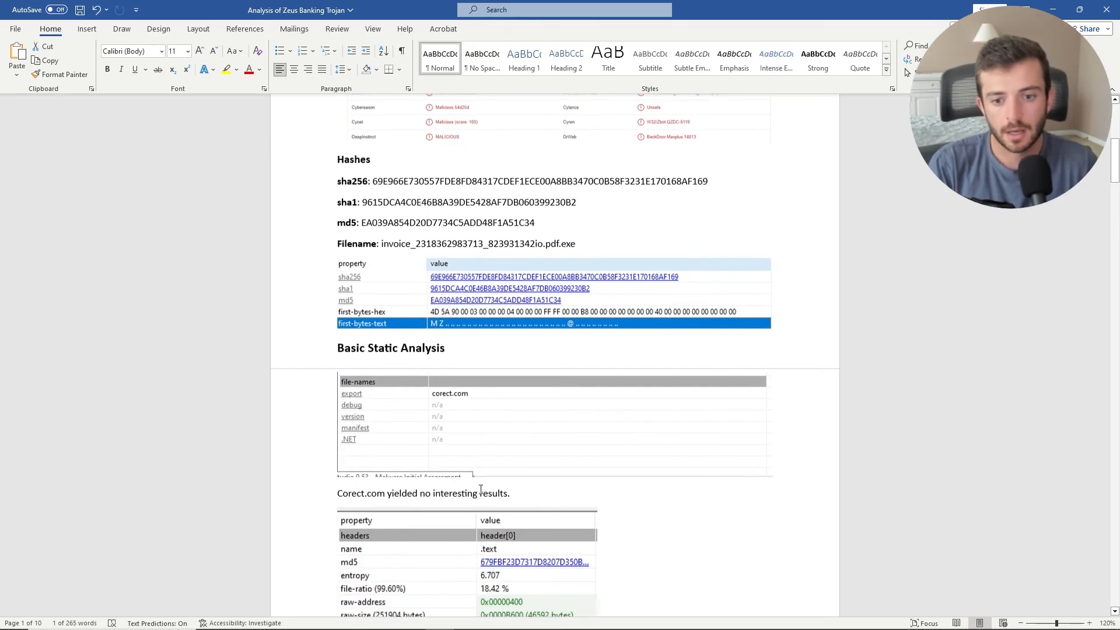
scroll(479, 494, "down", 20)
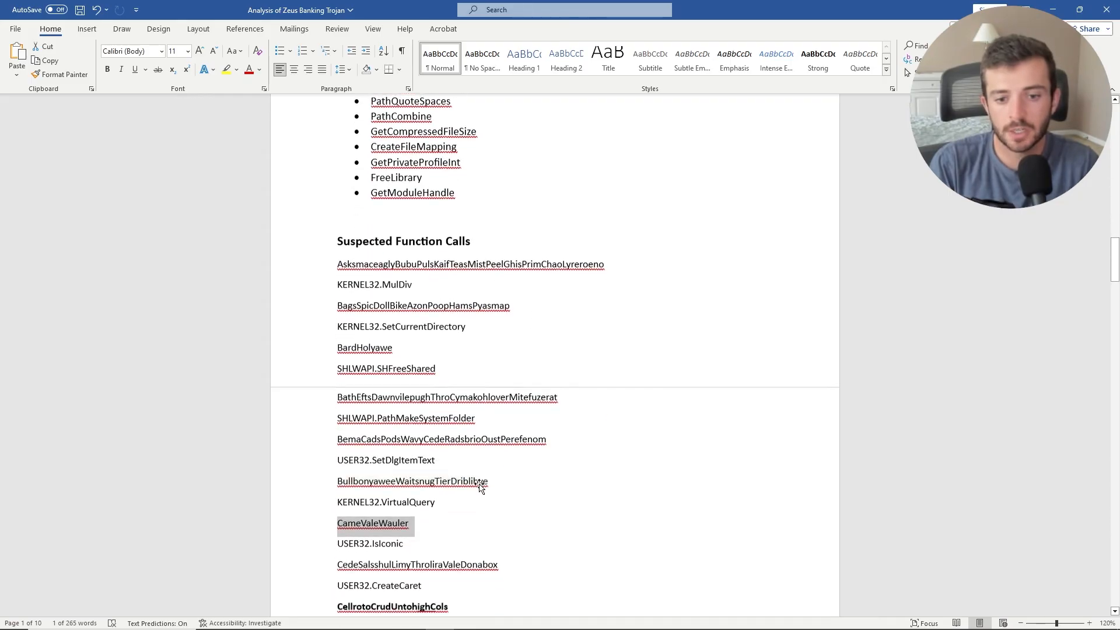
left_click_drag(1115, 270, 1099, 561)
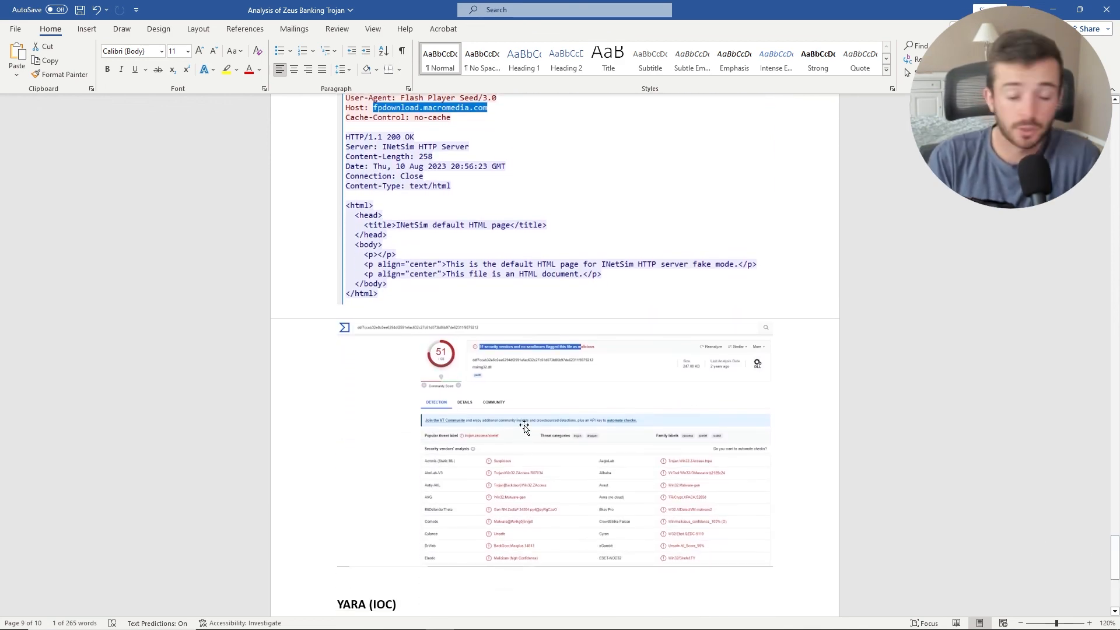
scroll(521, 426, "up", 4)
scroll(380, 255, "up", 9)
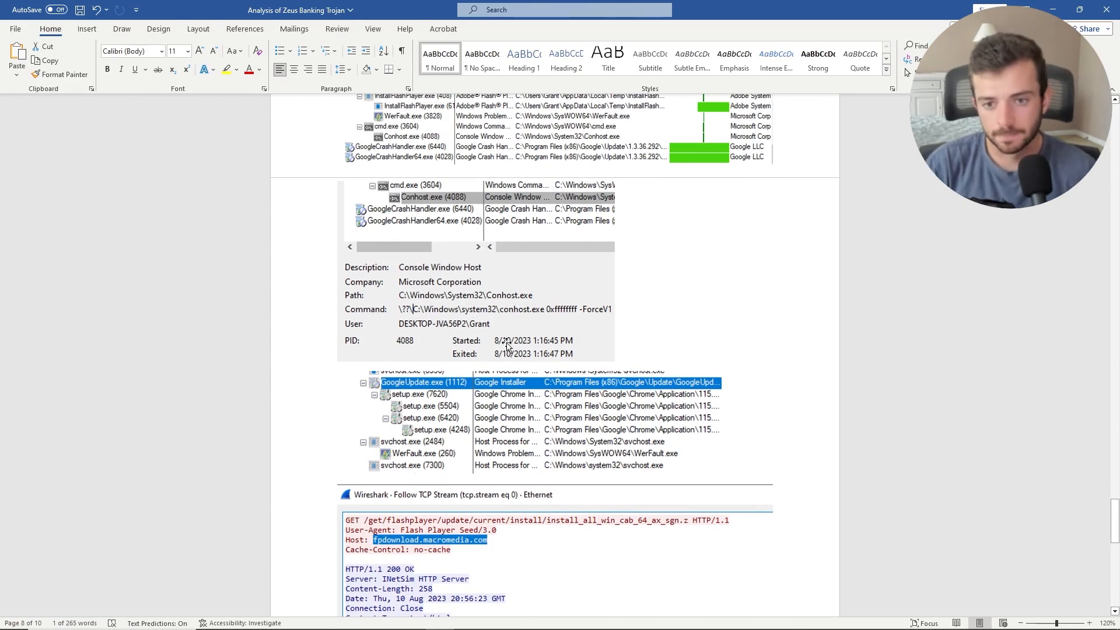
key("ctrl+z")
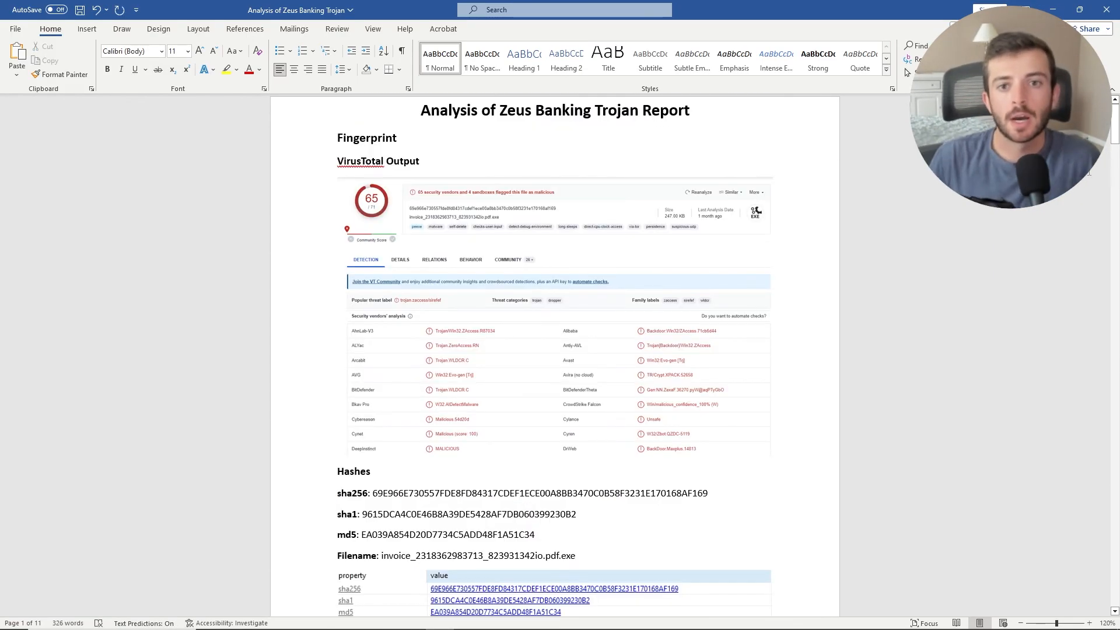